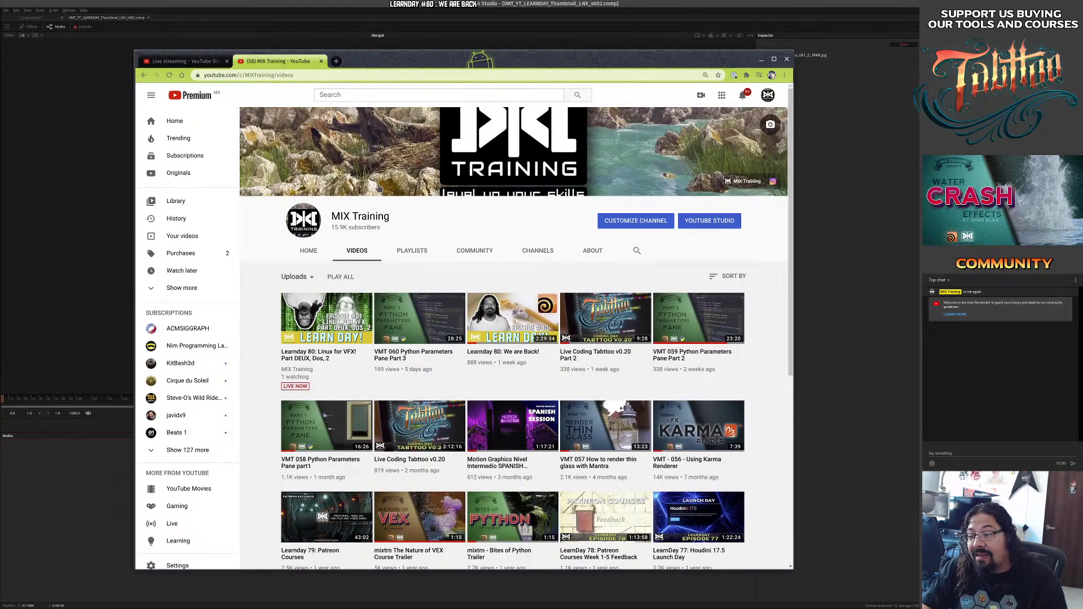
Drag the Chrome window off the left edge to reveal the Fusion thumbnail comp.
left_click_drag(457, 61, 0, 61)
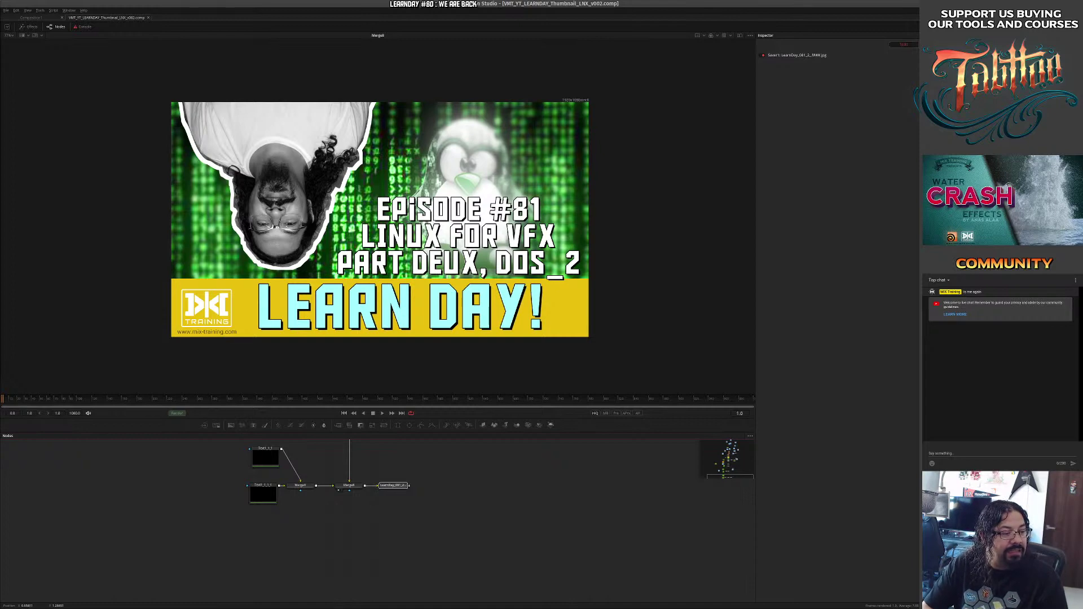
left_click_drag(0, 189, 424, 184)
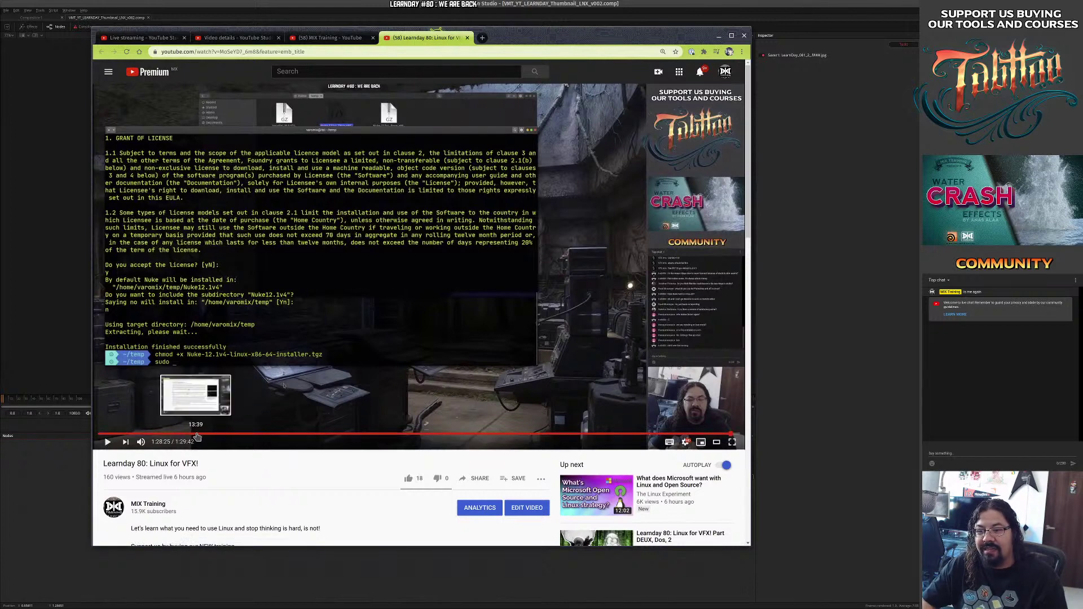
left_click(101, 433)
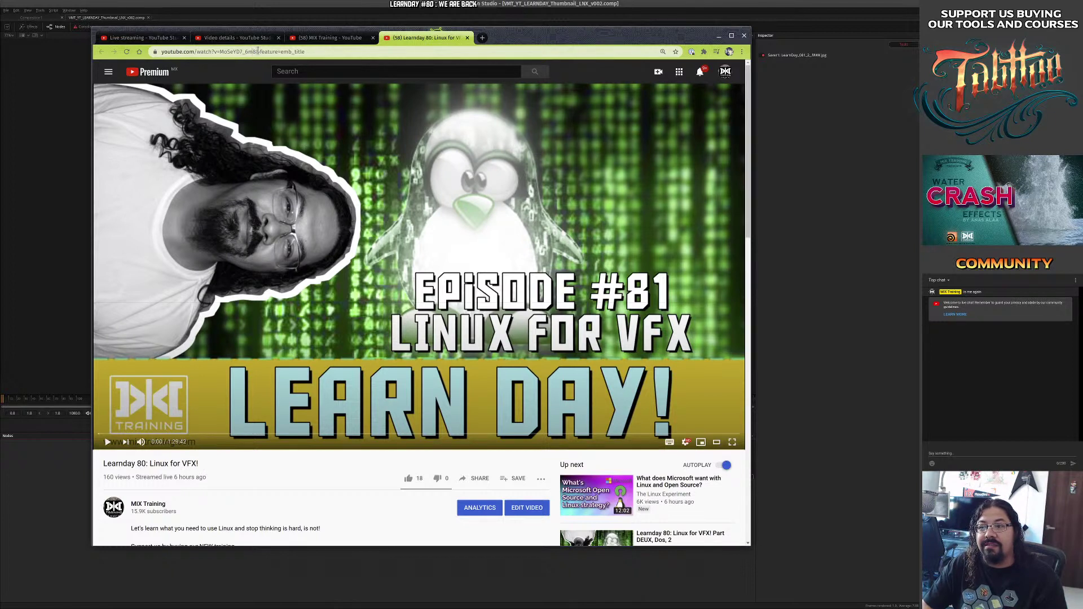
left_click_drag(253, 51, 167, 57)
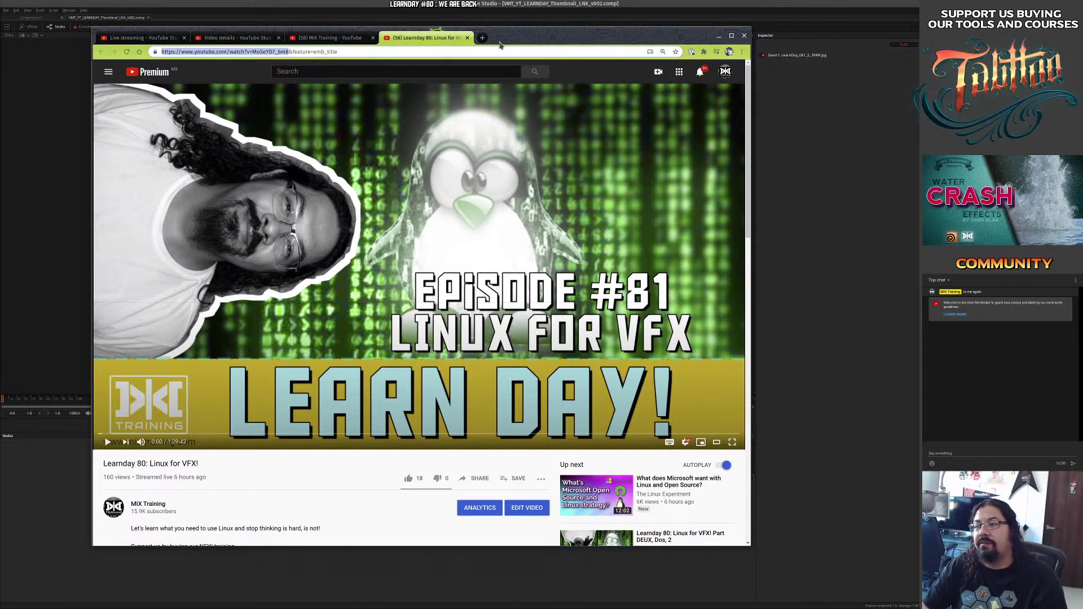
left_click_drag(516, 35, 541, 32)
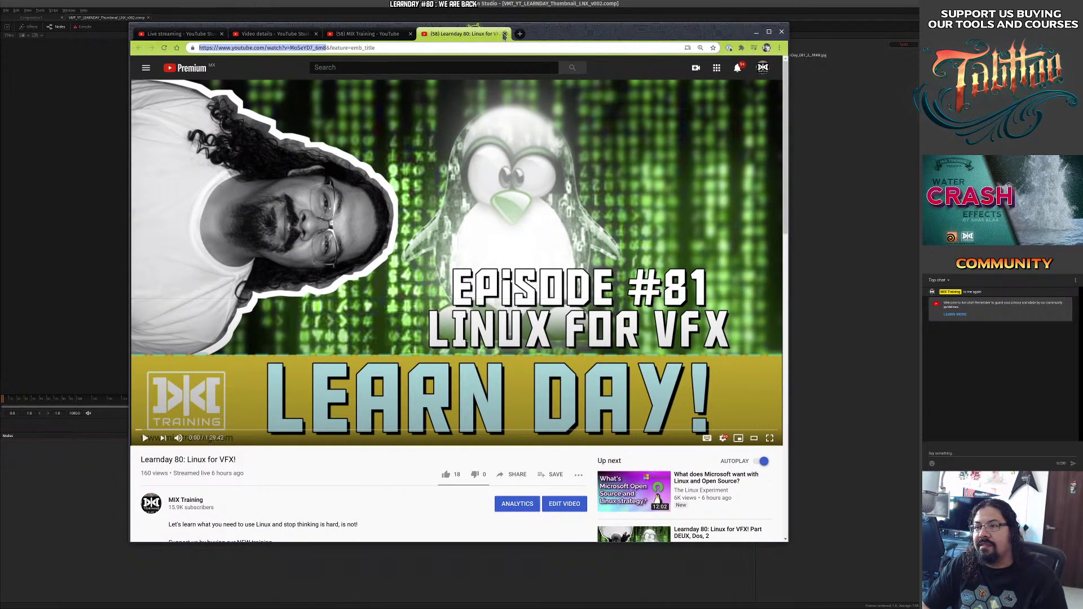
left_click_drag(568, 31, 0, 31)
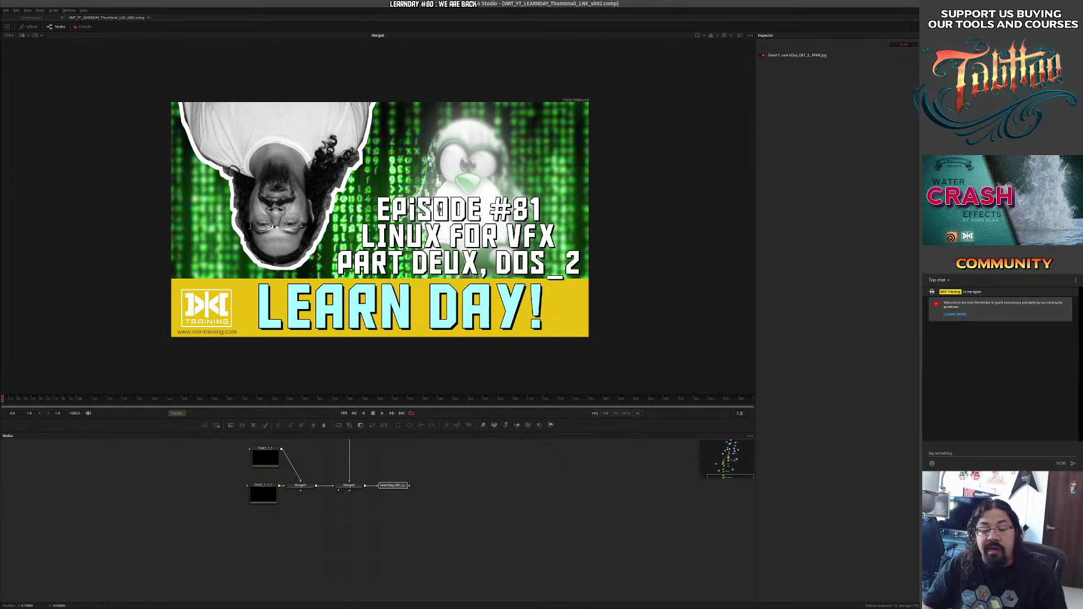
Set Fusion's User Interface scale to 2x in Preferences and save it.
left_click_drag(130, 480, 199, 573)
left_click_drag(541, 454, 480, 419)
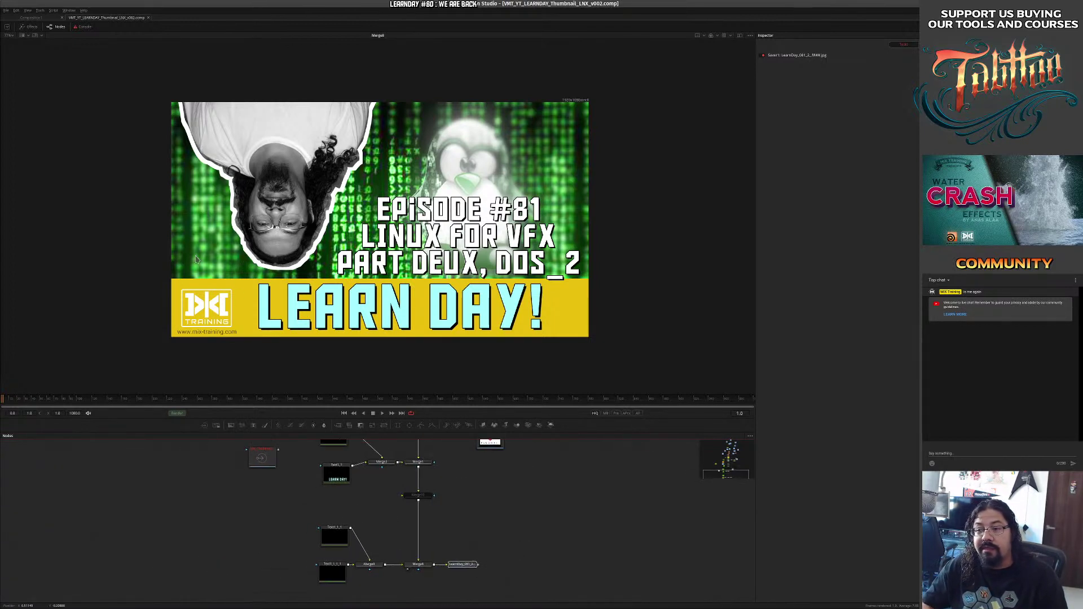
left_click(6, 11)
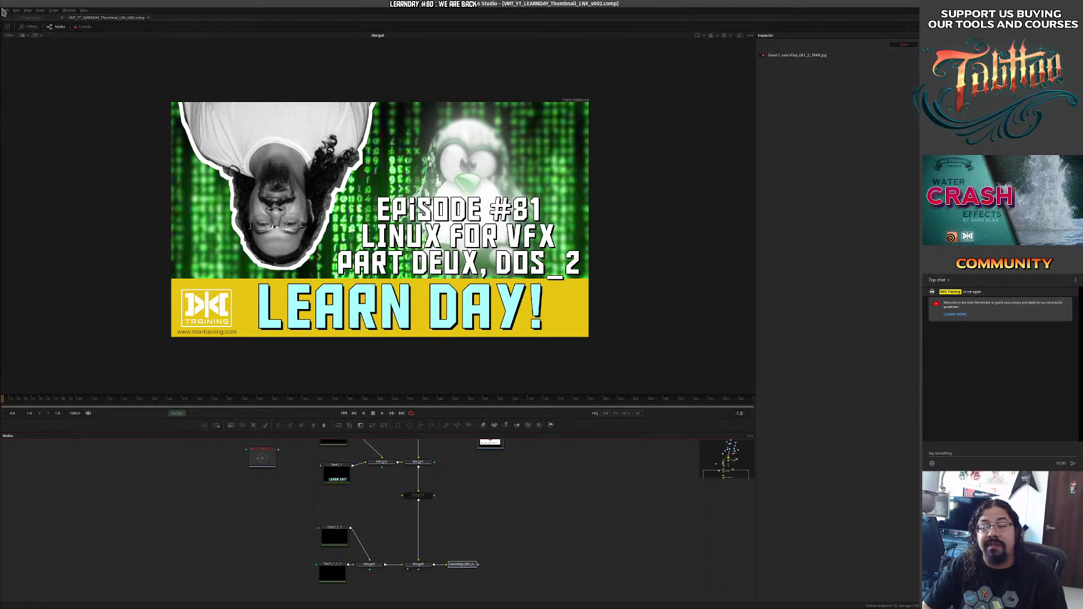
left_click(25, 104)
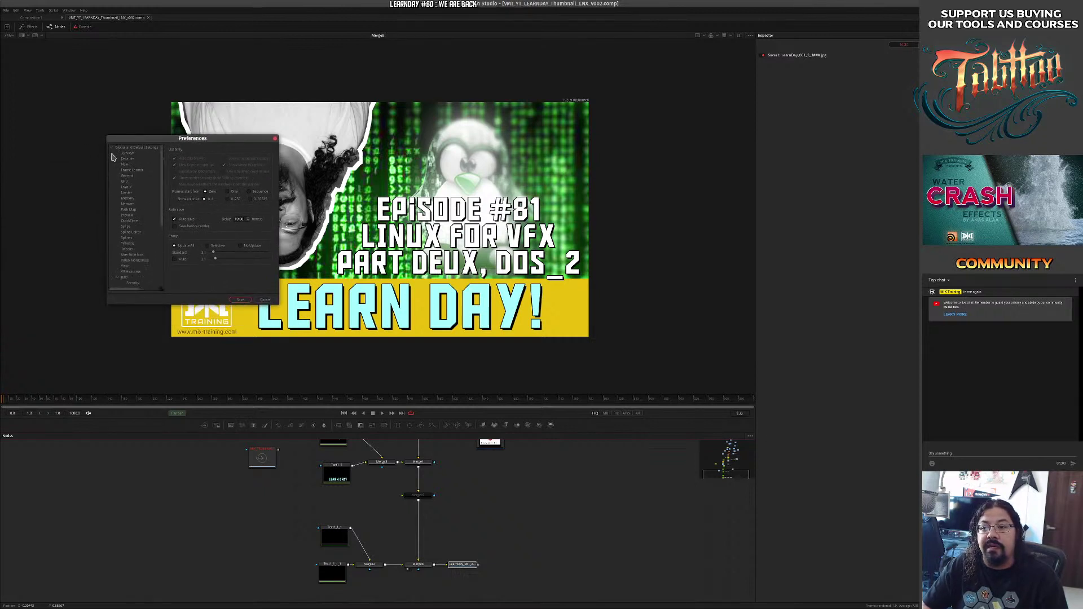
left_click(140, 255)
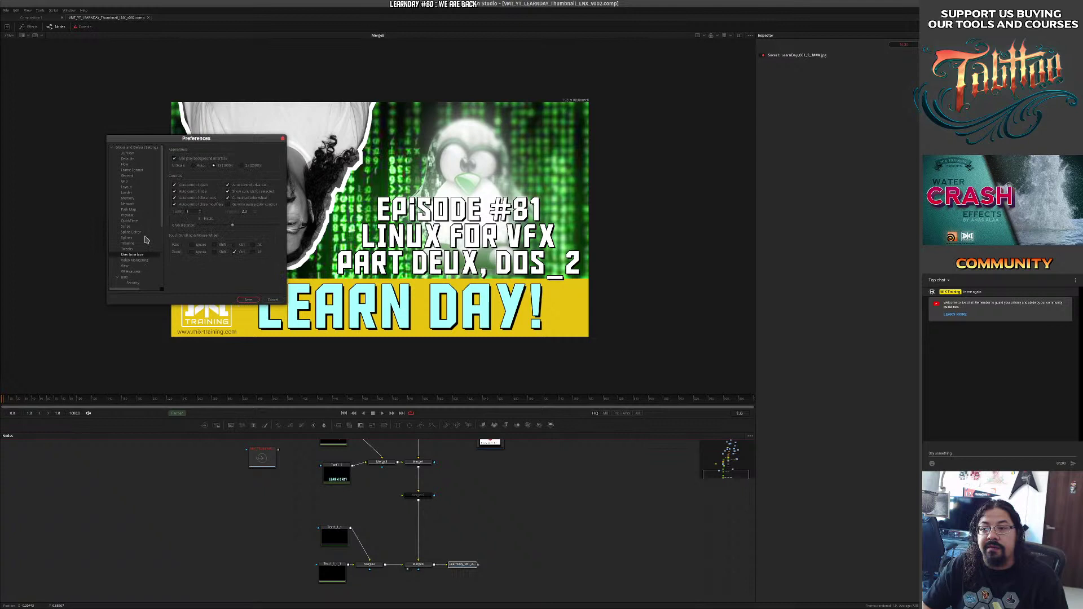
left_click(241, 165)
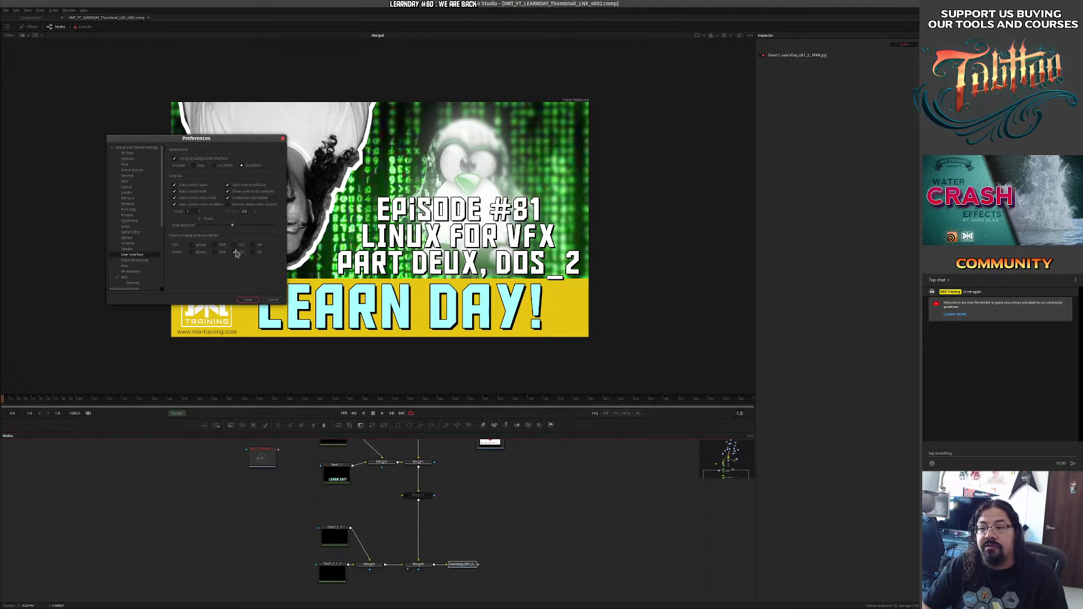
left_click(248, 300)
left_click(594, 225)
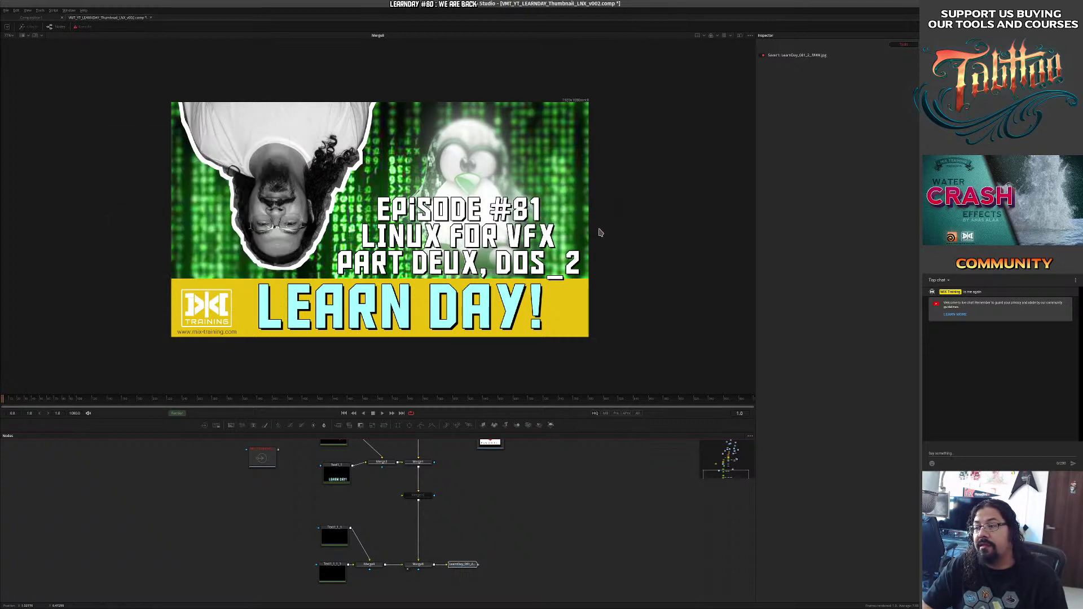
Switch to the empty Composition1 and exit Fusion Studio.
left_click(8, 18)
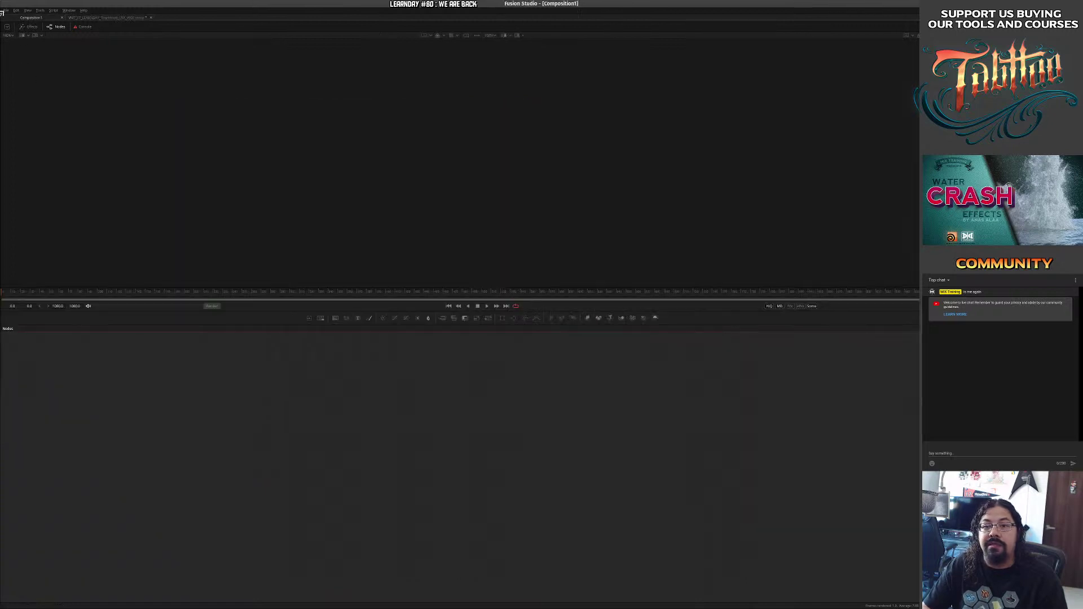
left_click(5, 10)
left_click(14, 130)
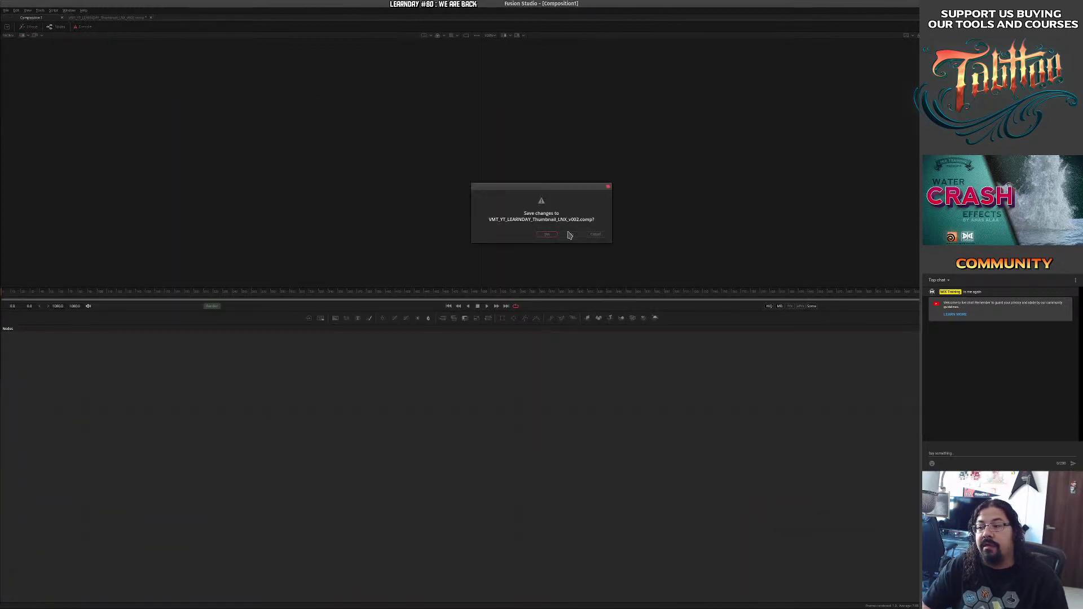
Save the thumbnail comp as Fusion quits, and bring the Files window into view.
left_click(548, 235)
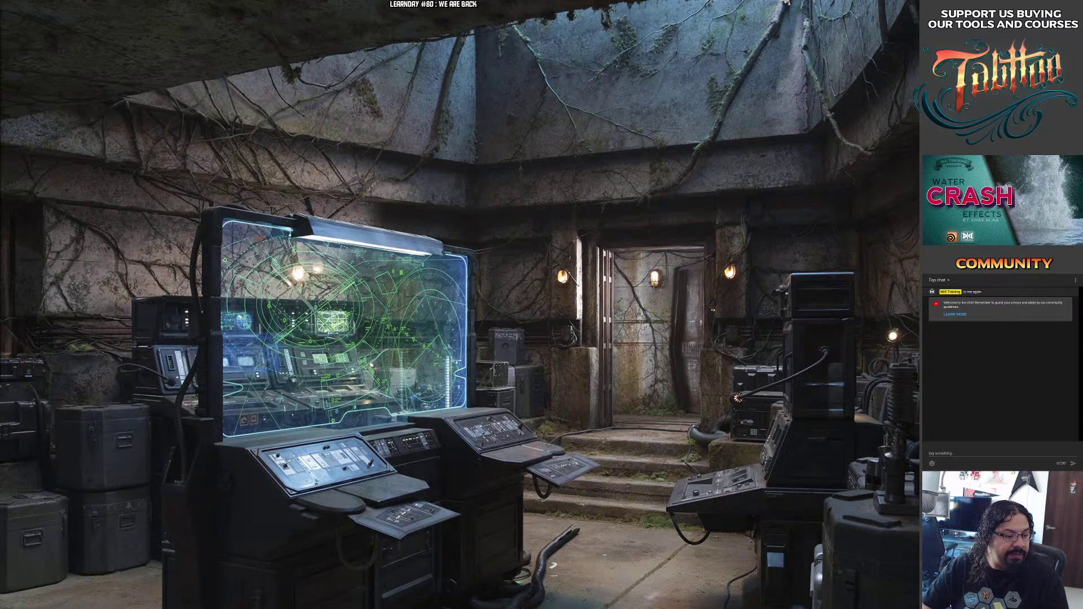
left_click_drag(917, 204, 409, 165)
left_click(319, 138)
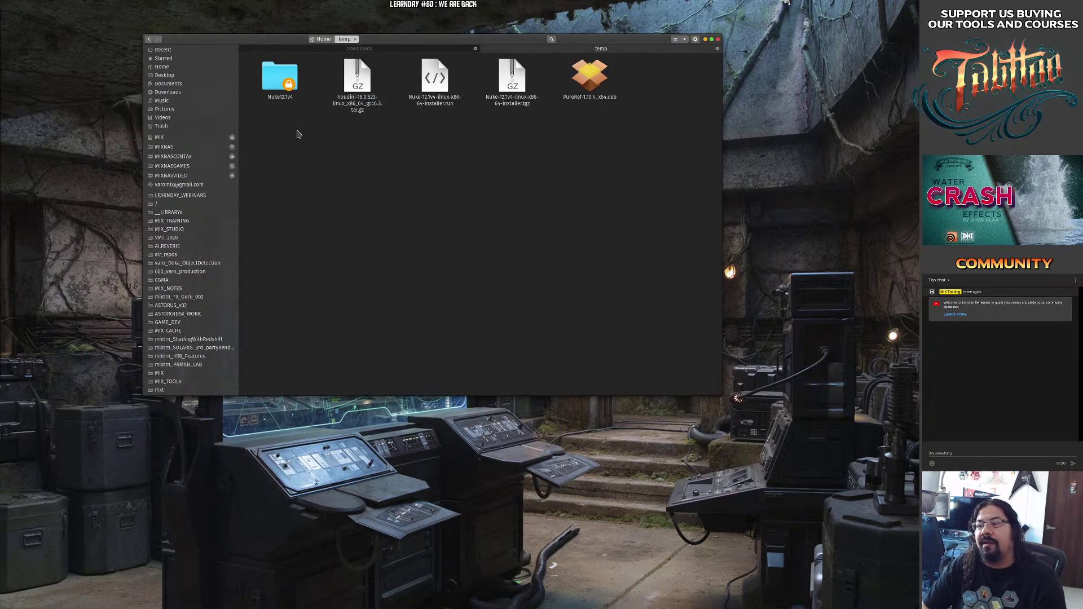
Inspect the temp folder's Nuke 12.1v4 installer, then bring in a new Chrome window.
right_click(392, 198)
left_click(397, 184)
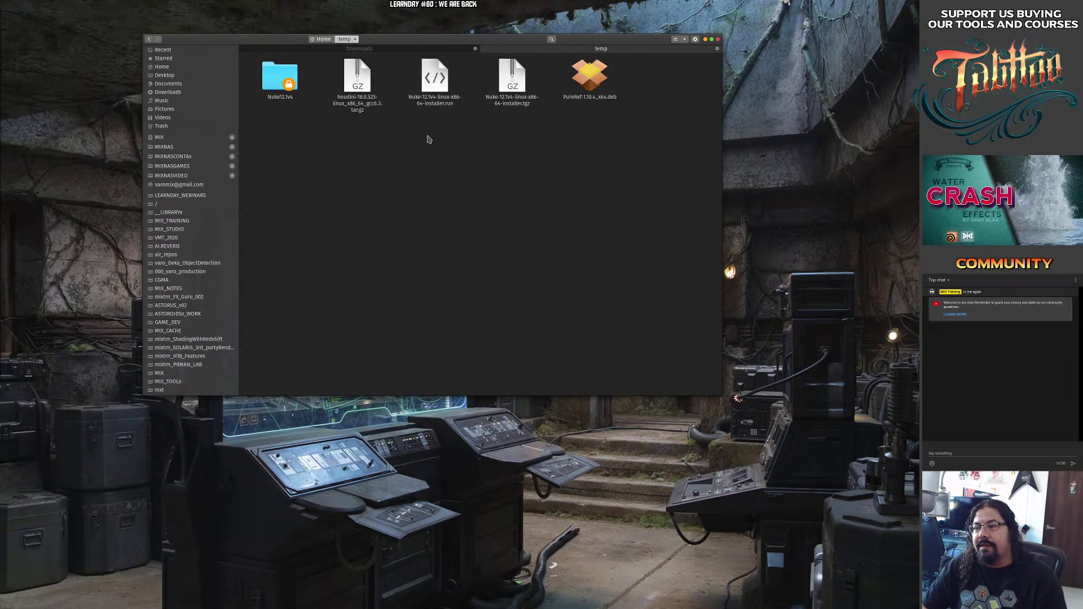
left_click(446, 86)
left_click(436, 157)
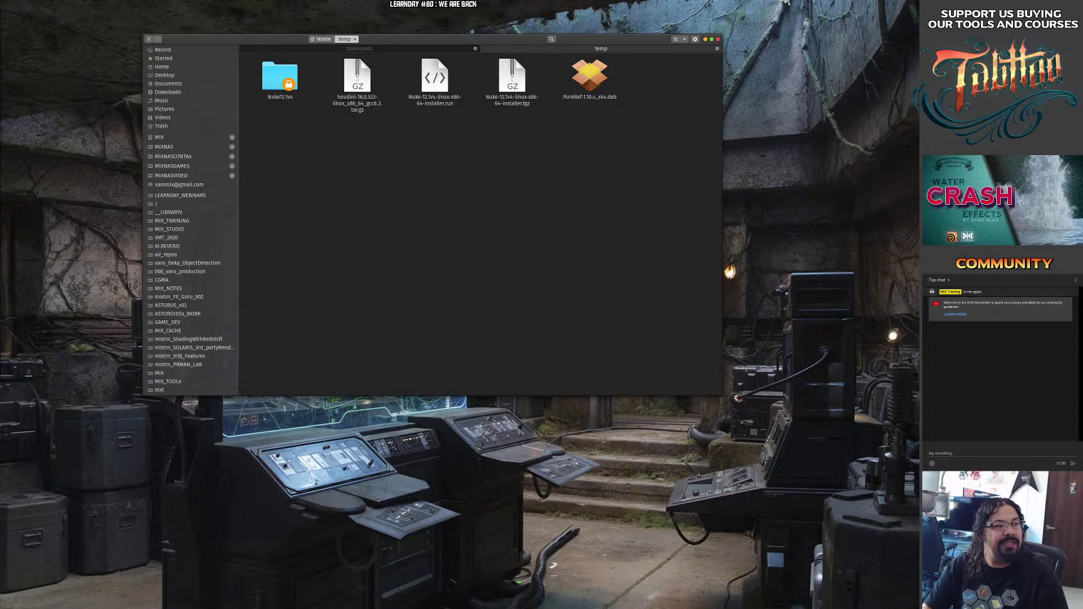
left_click_drag(631, 95, 449, 56)
Search Google for 'foundry' and open the Foundry: Imagination Engineered result.
left_click(386, 72)
type("foun")
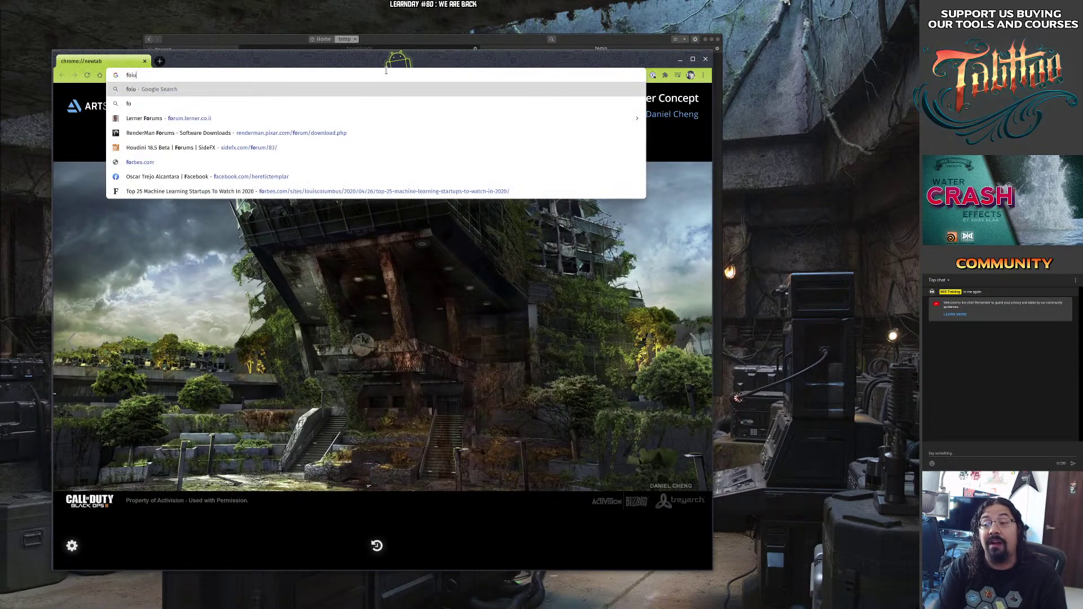
type("dr")
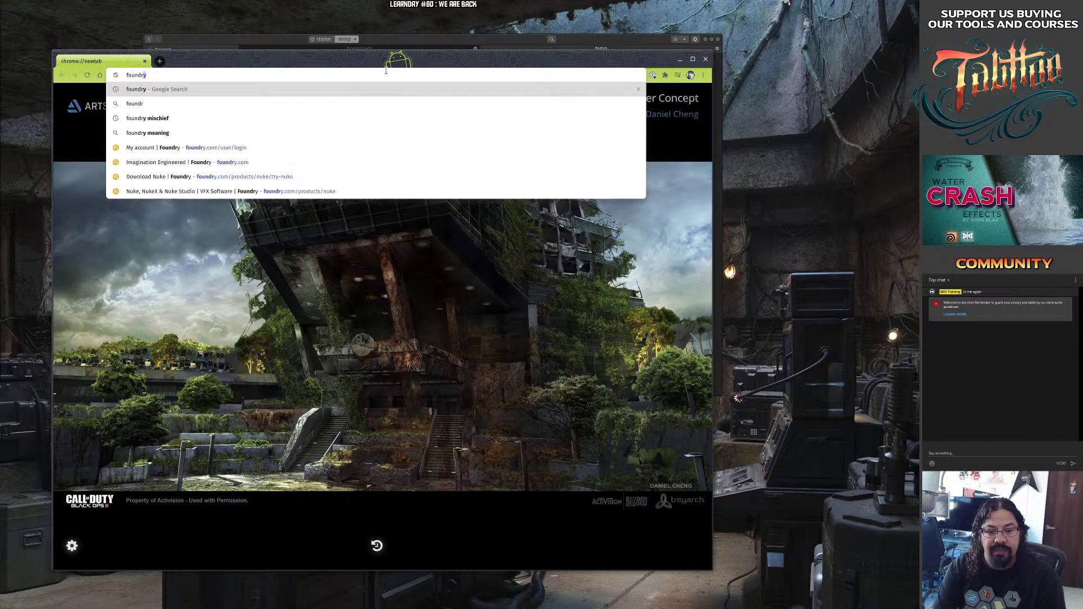
type("y")
key("Return")
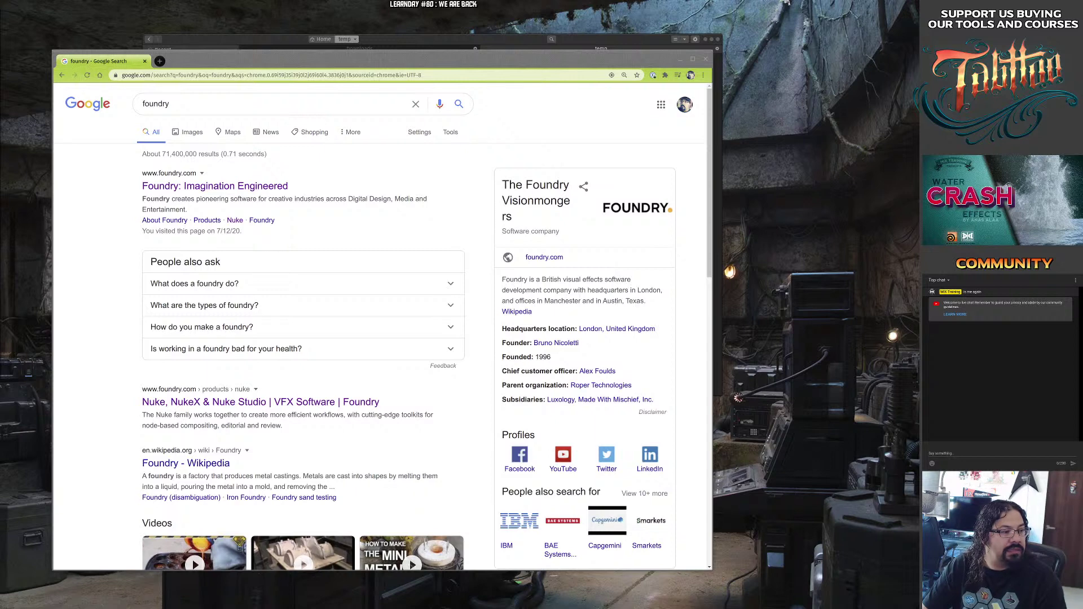
left_click_drag(300, 60, 346, 45)
left_click(281, 174)
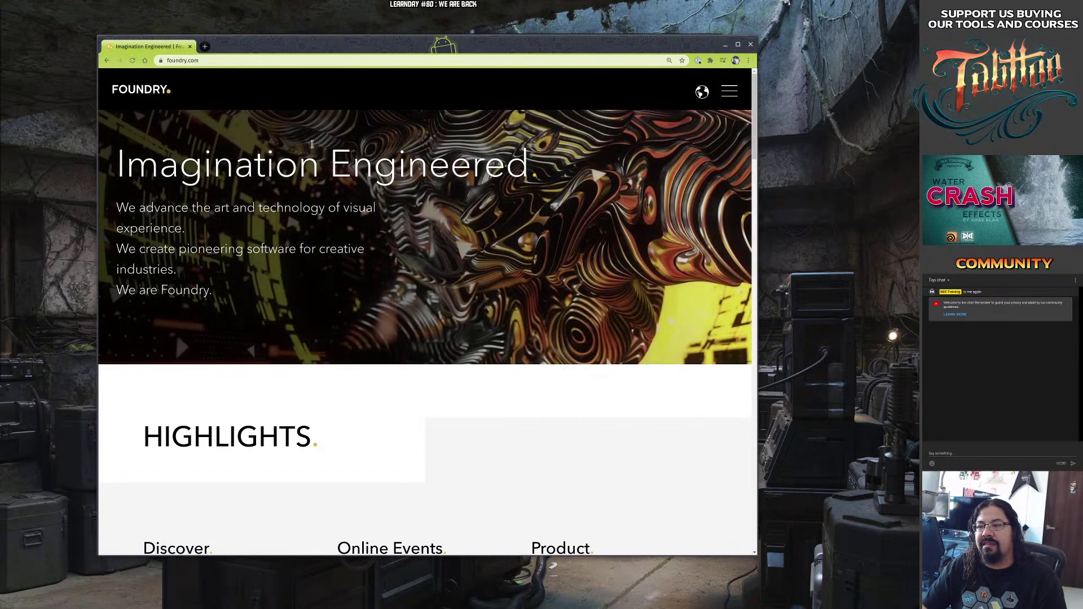
Zoom the page out, enlarge the window, and go to the Nuke download page via Products.
key("ctrl+minus")
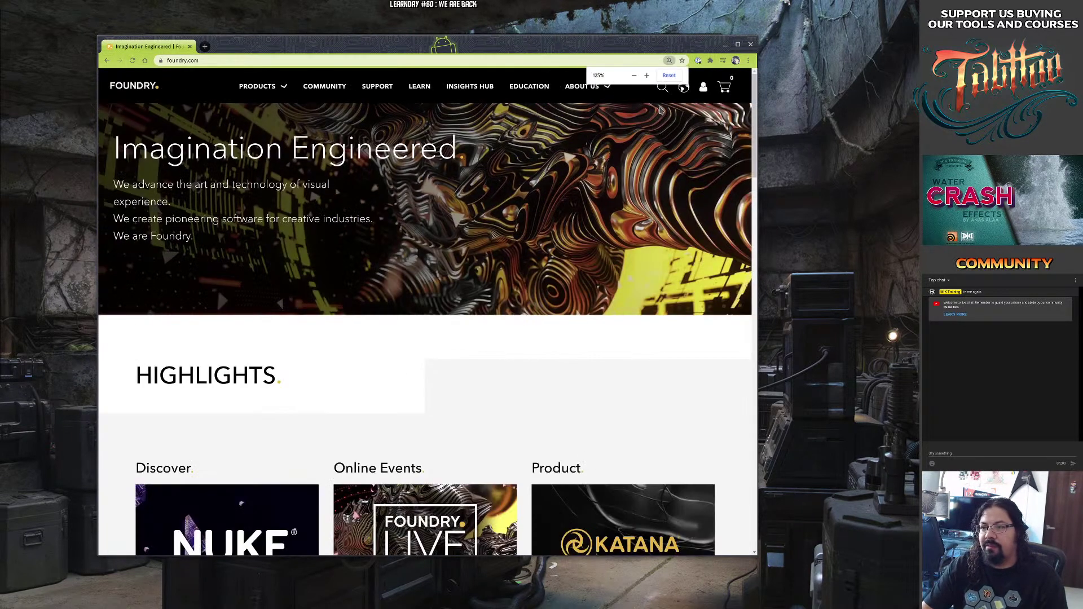
left_click(259, 86)
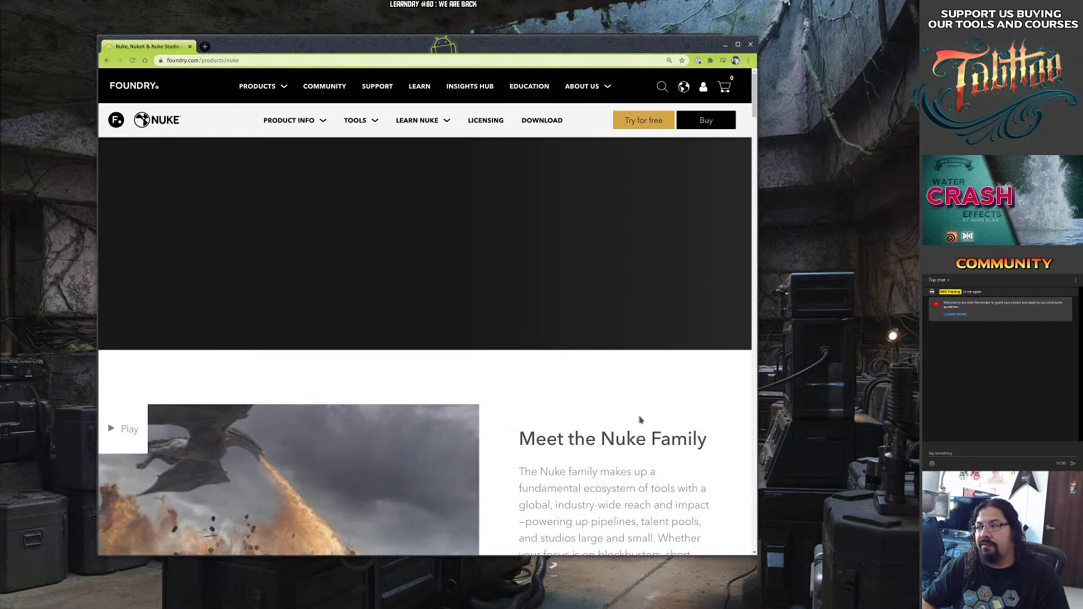
left_click_drag(757, 555, 820, 600)
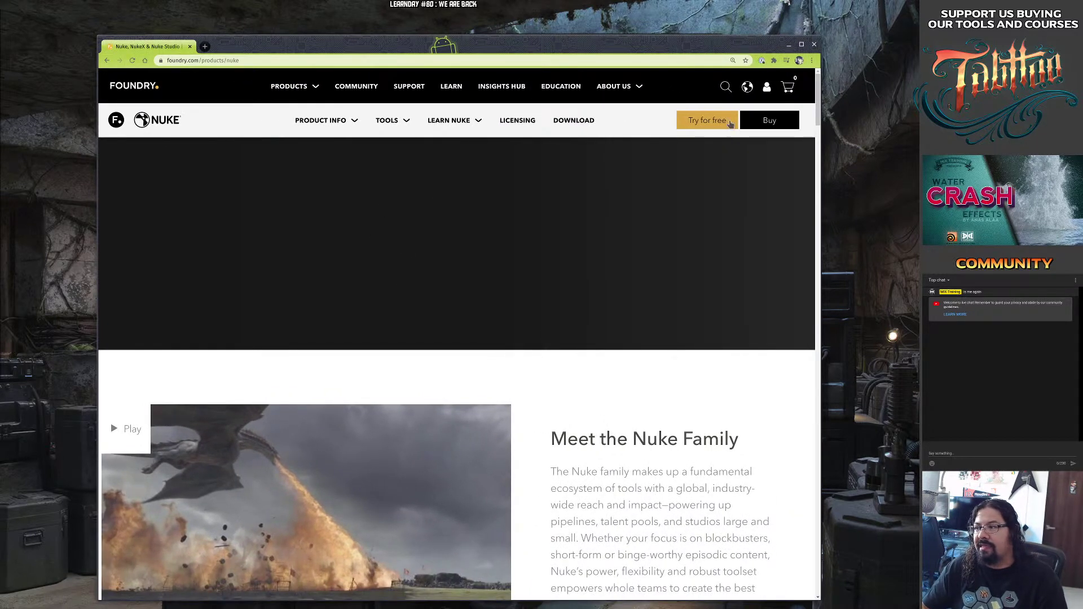
left_click(570, 123)
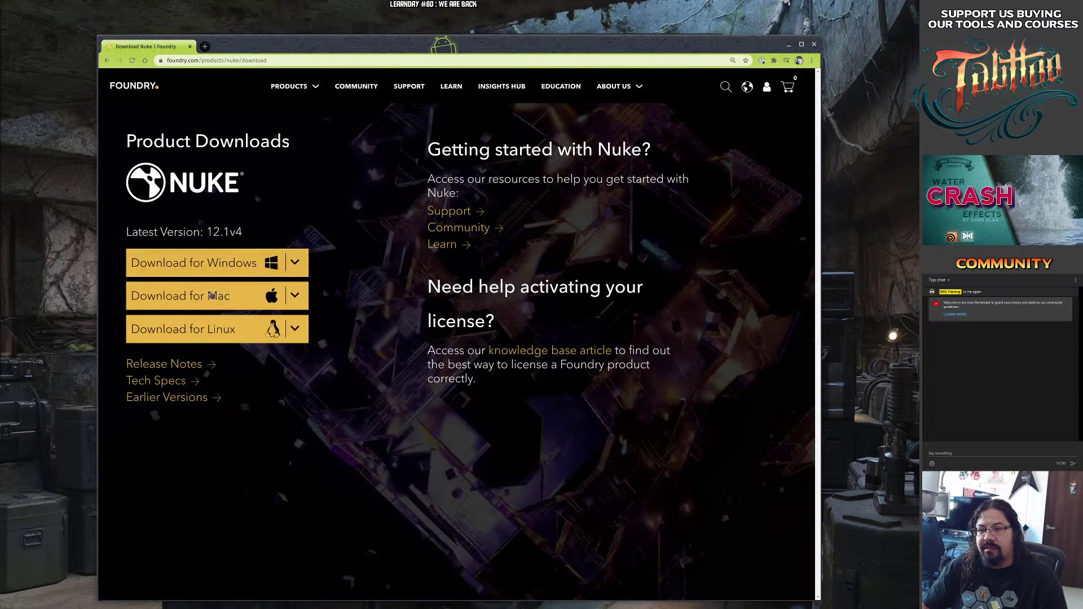
List the Linux Nuke versions 12.1v4–12.1v1 and open the License Help article in a second tab.
left_click(293, 329)
left_click(288, 329)
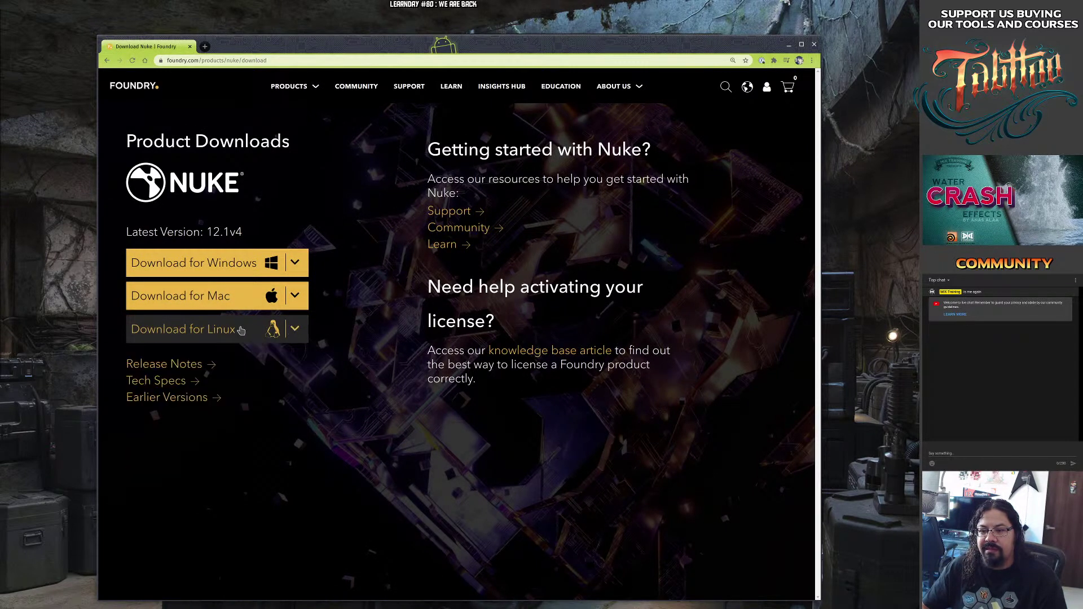
left_click(241, 330)
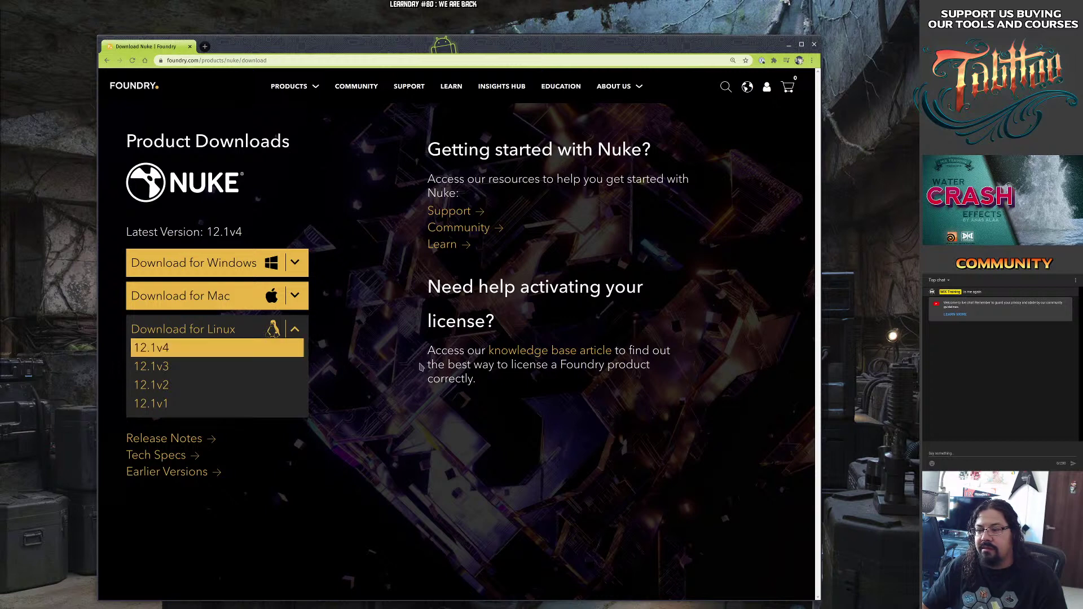
middle_click(547, 351)
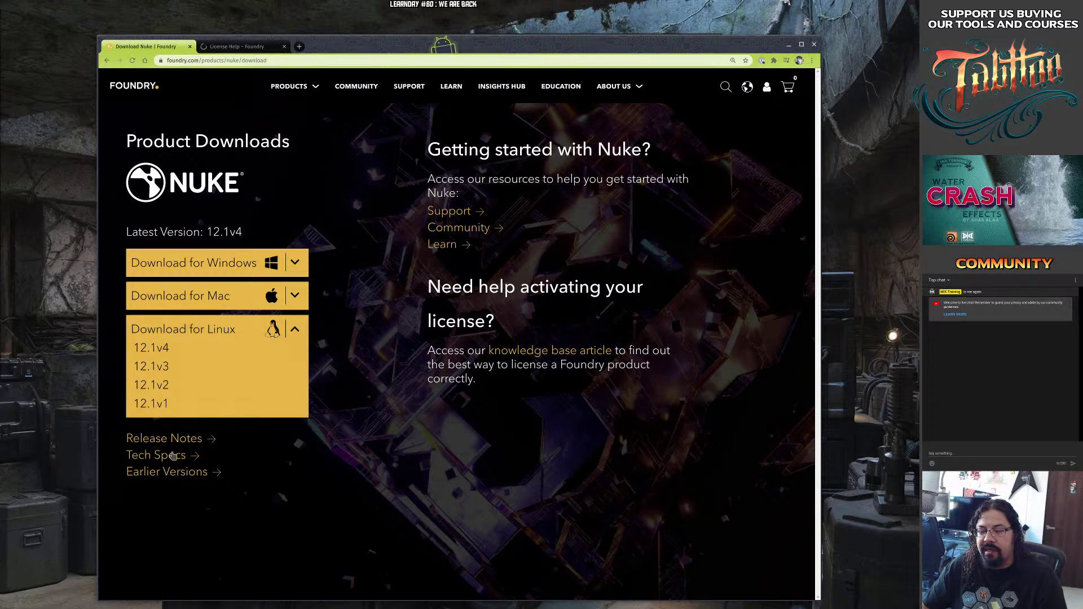
left_click(252, 48)
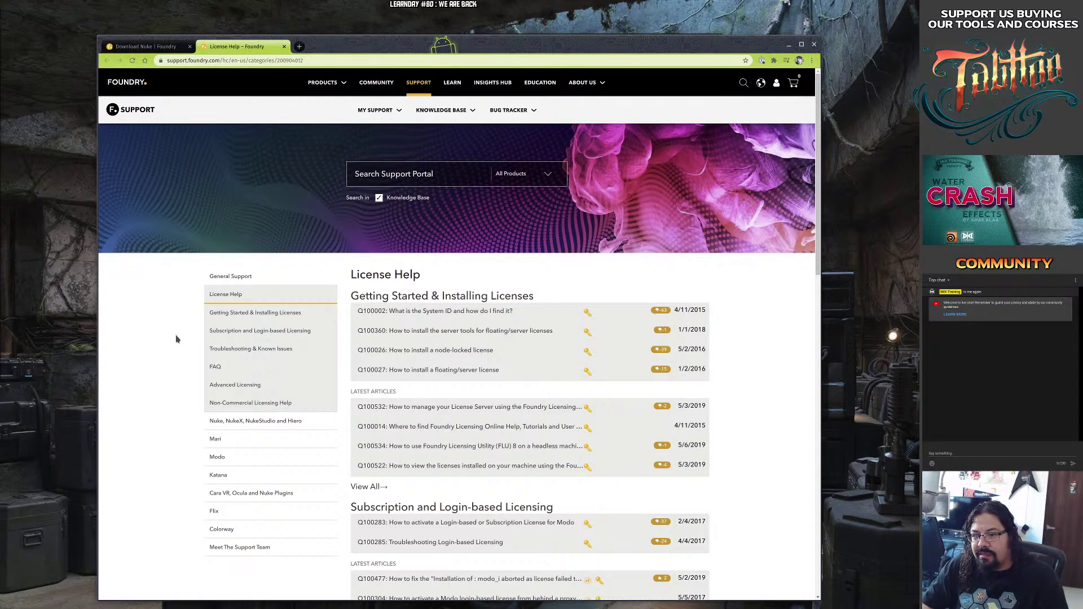
Browse the Nuke, NukeX, NukeStudio and Hiero category's Installation and Getting Started section.
left_click(213, 429)
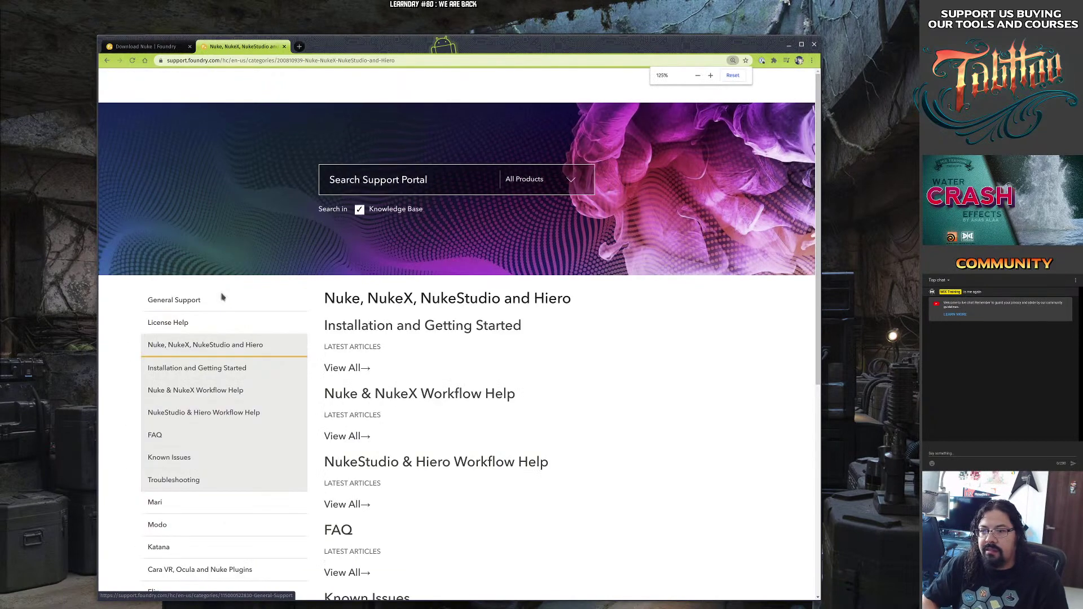
scroll(578, 344, "down", 2)
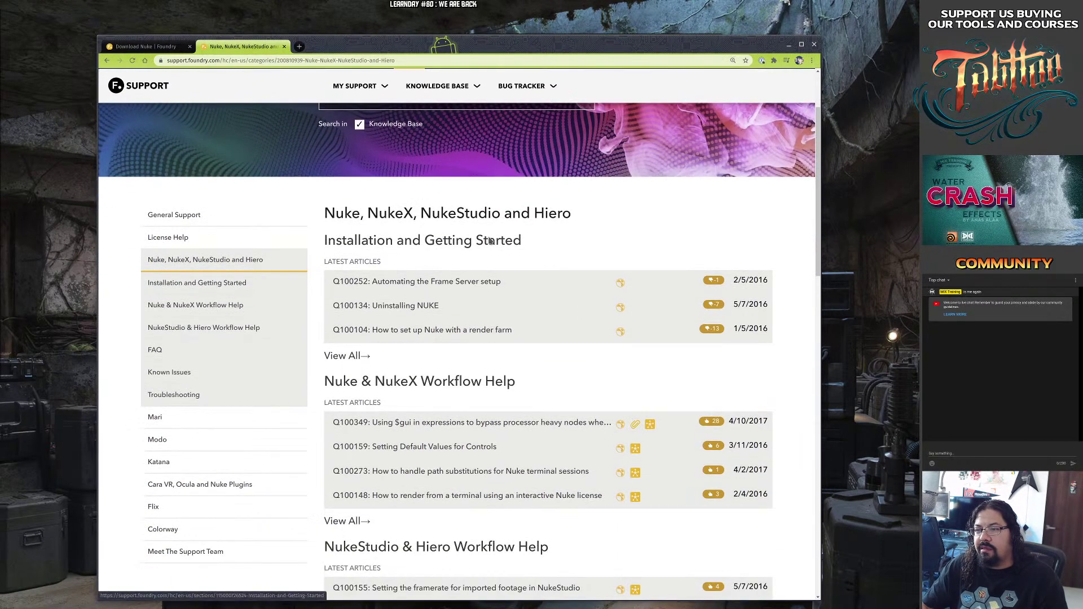
left_click(439, 244)
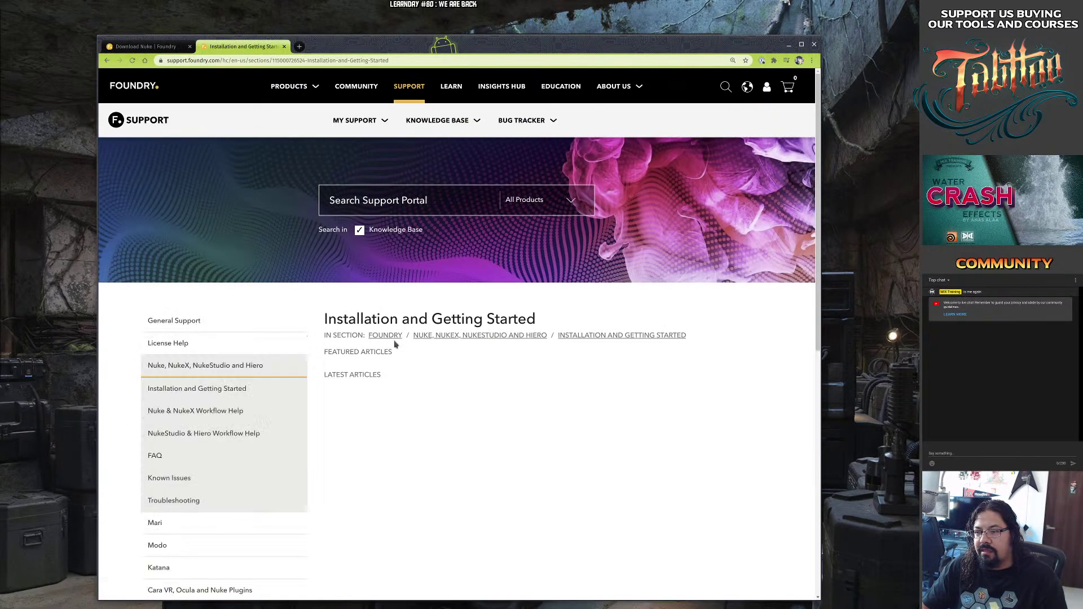
scroll(391, 382, "down", 2)
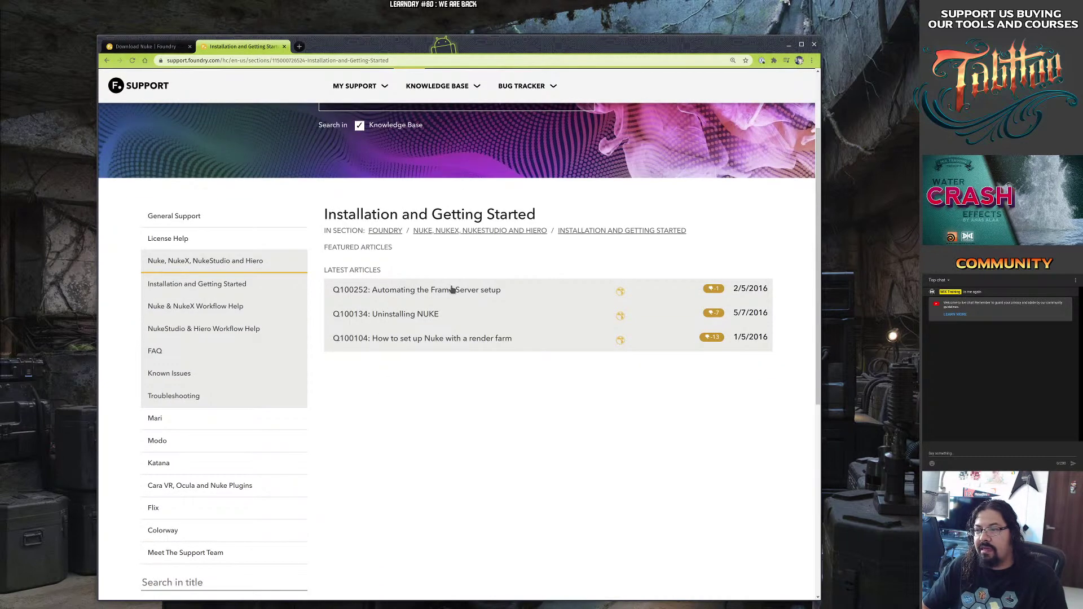
left_click(229, 286)
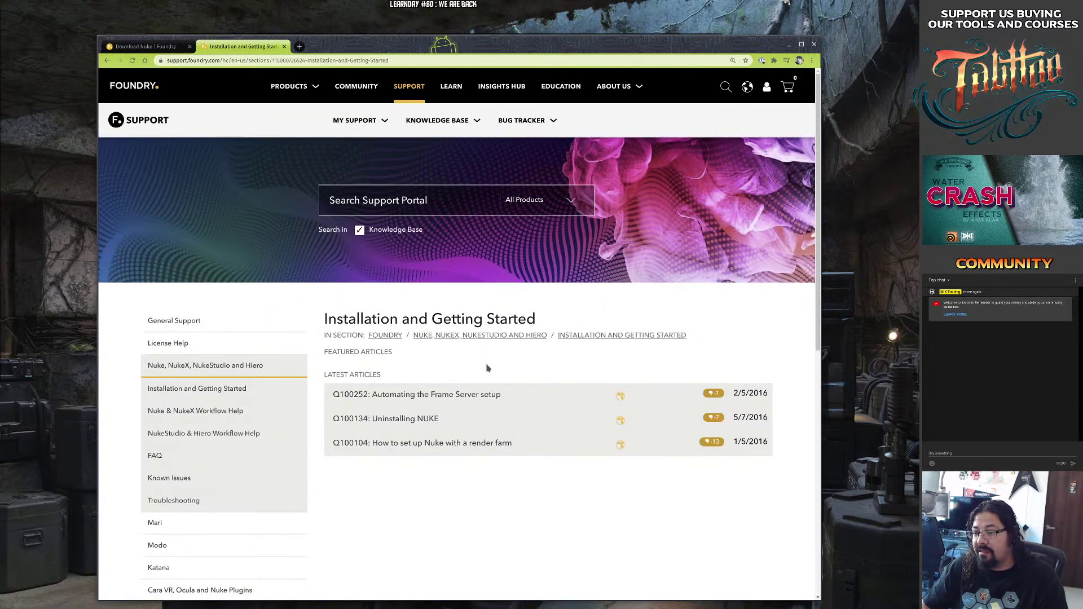
scroll(486, 371, "down", 2)
scroll(486, 371, "down", 2)
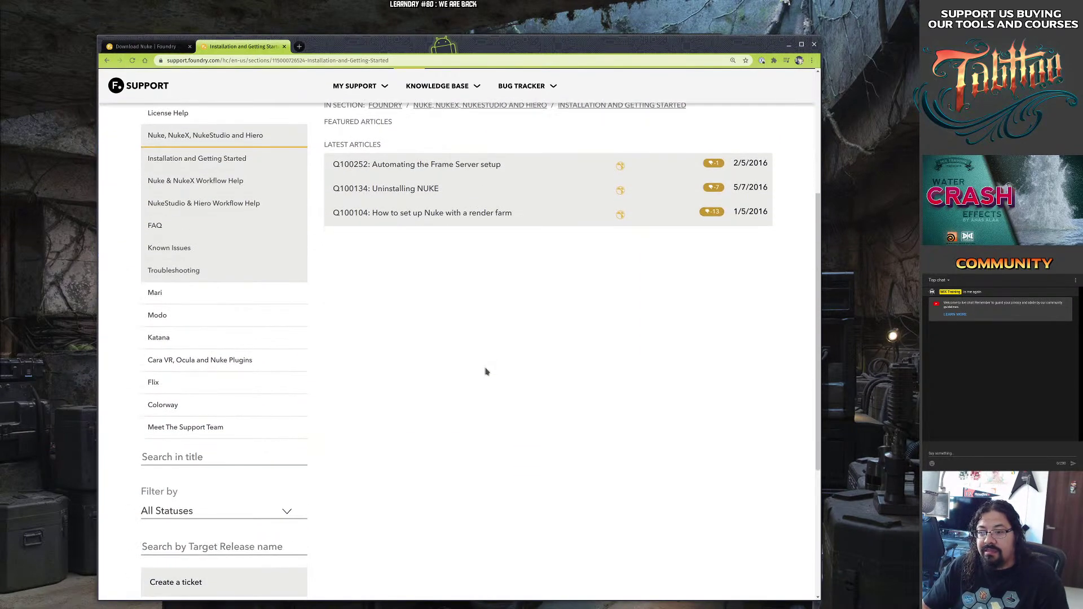
scroll(486, 372, "down", 3)
scroll(486, 371, "up", 7)
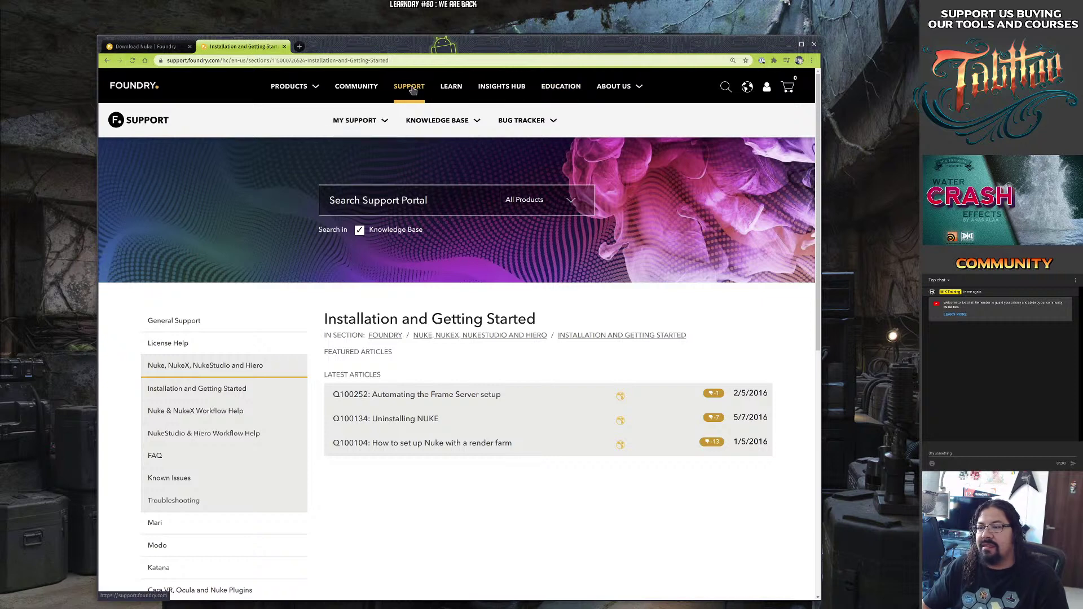
Go to the Nuke knowledge base and open Nuke & NukeX Workflow Help.
mouse_move(474, 118)
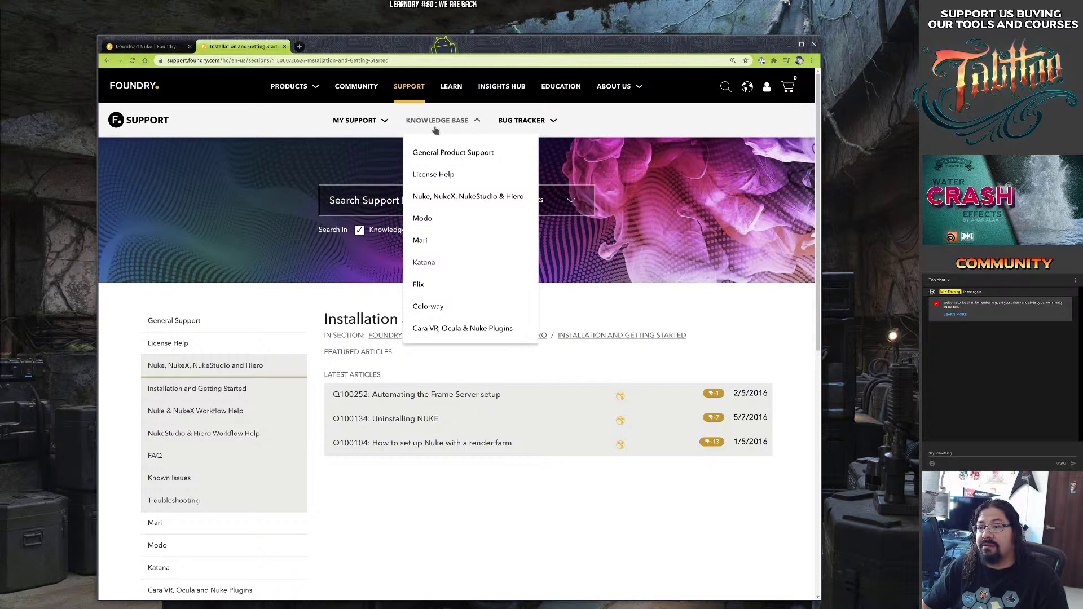
left_click(460, 197)
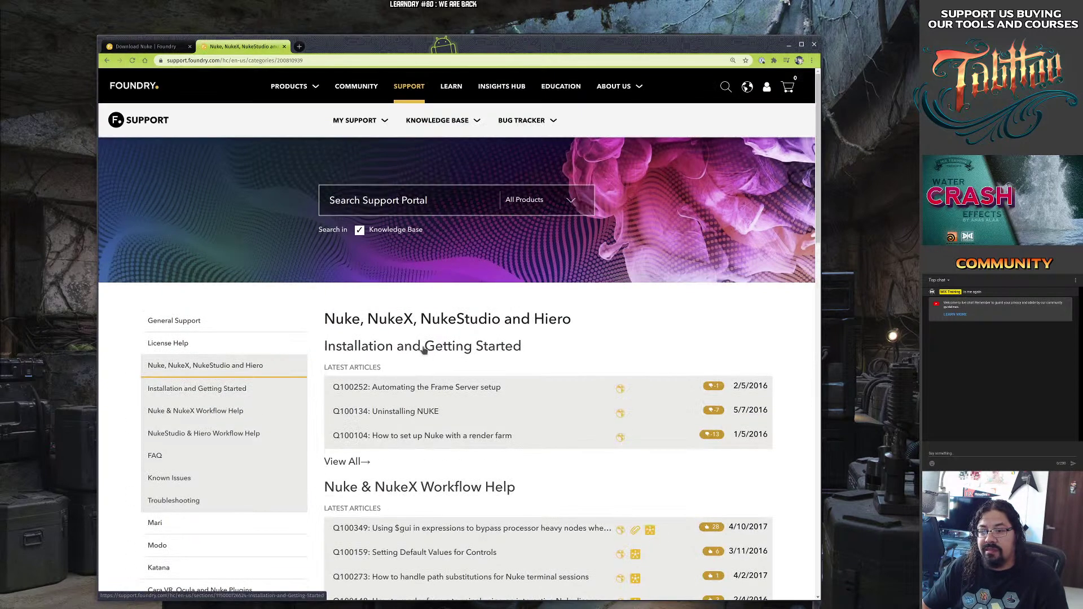
scroll(490, 283, "down", 2)
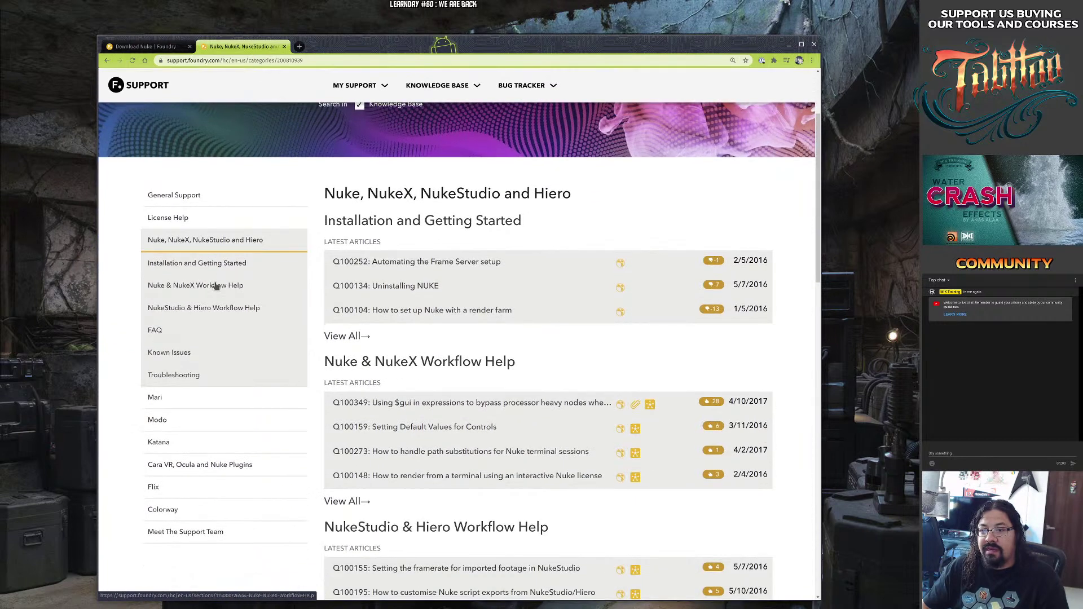
left_click(216, 286)
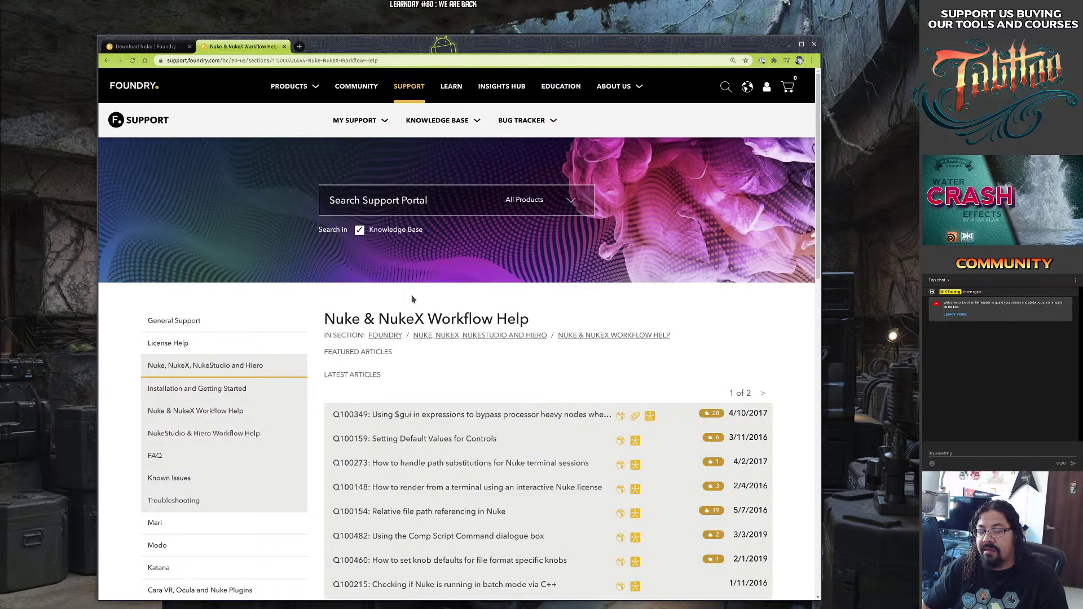
scroll(459, 278, "down", 2)
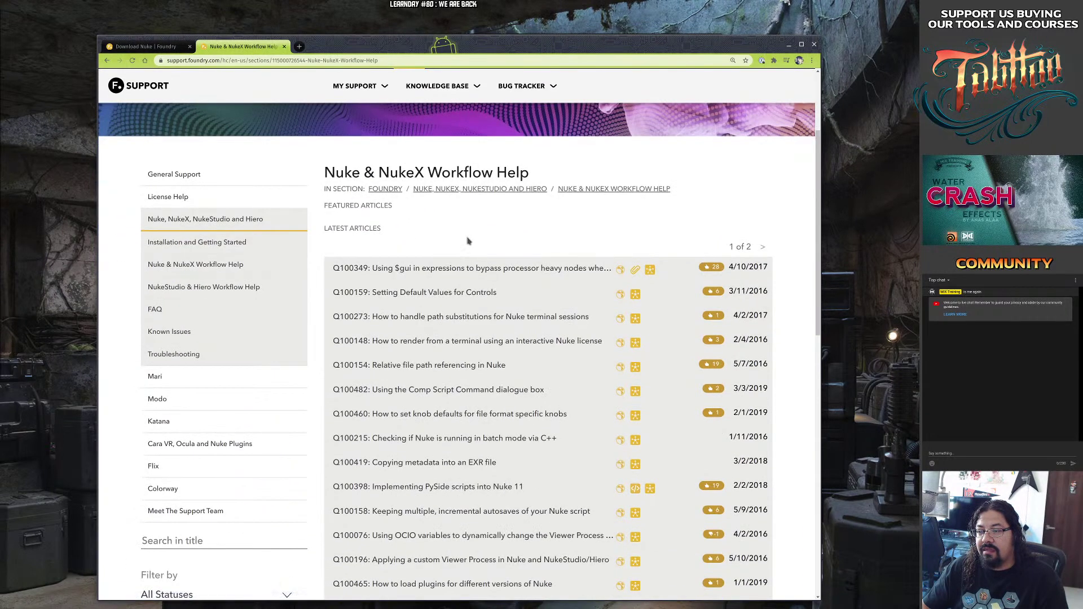
Search the support portal for 'installing Nuke Linux'.
scroll(467, 241, "up", 2)
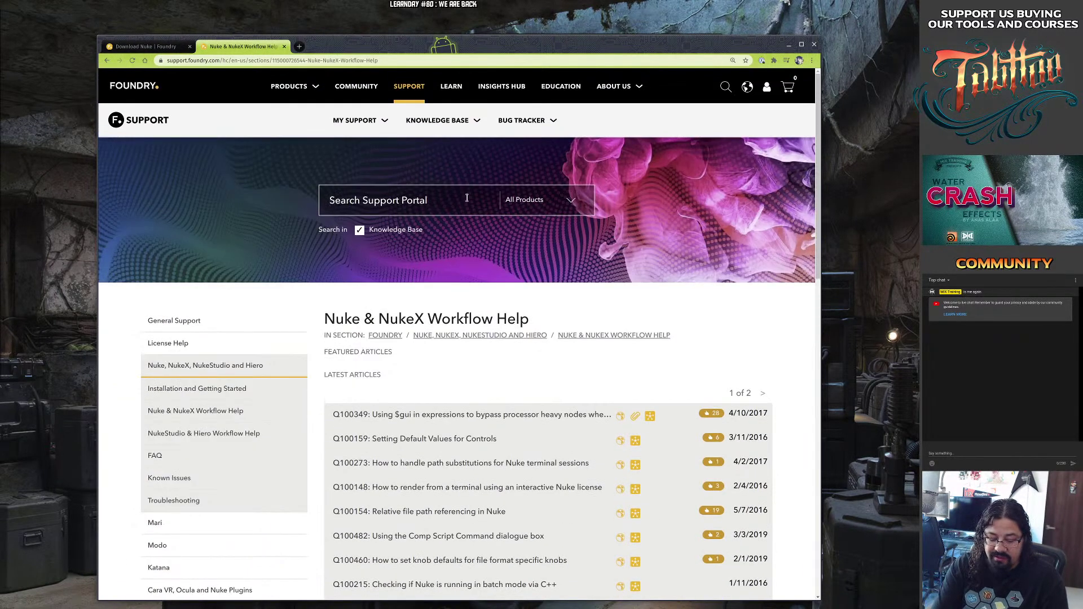
left_click(467, 197)
type("installing")
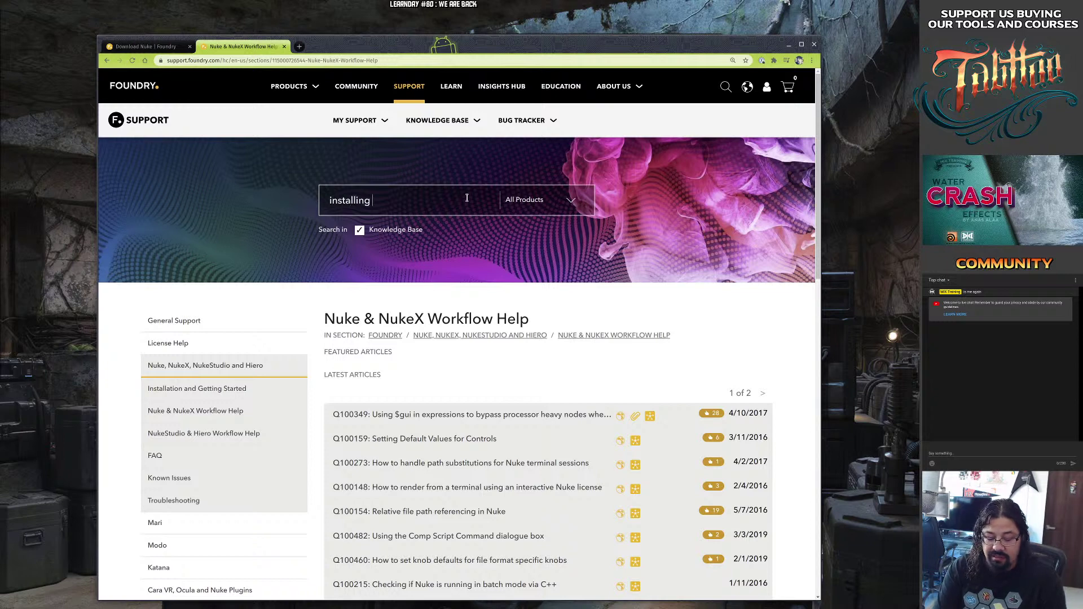
type(" Nuke Linux")
key("Return")
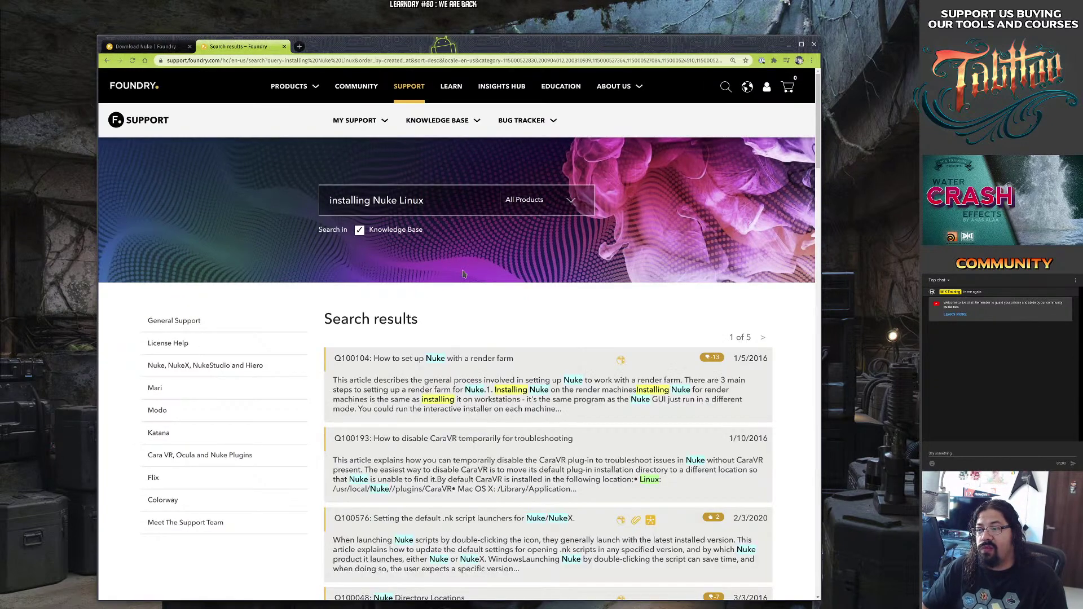
Scroll through the search results, then return to the Nuke, NukeX, NukeStudio and Hiero category.
scroll(462, 274, "down", 5)
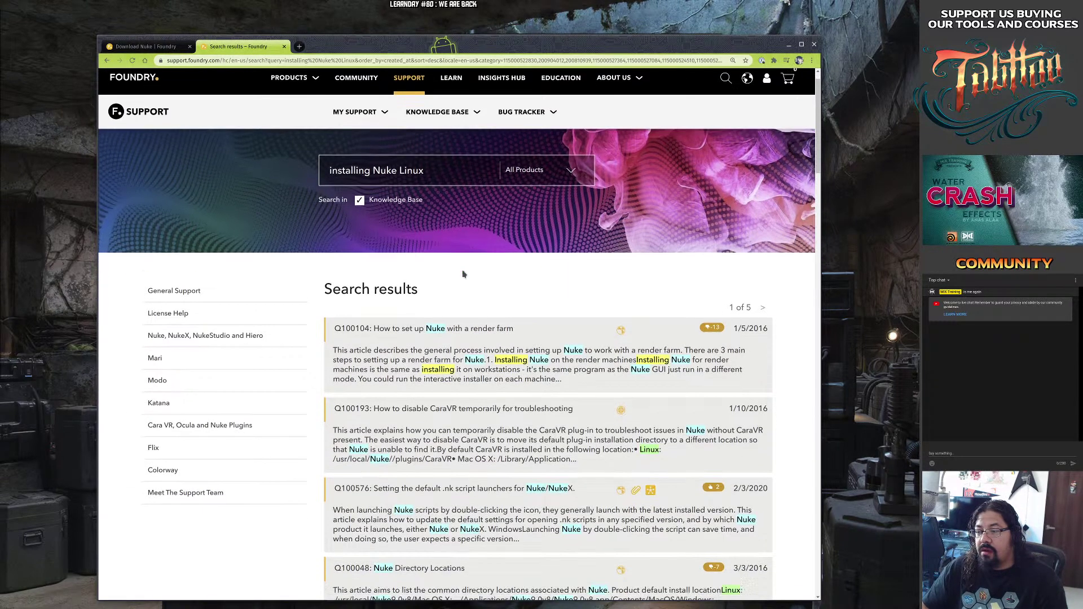
scroll(462, 272, "down", 3)
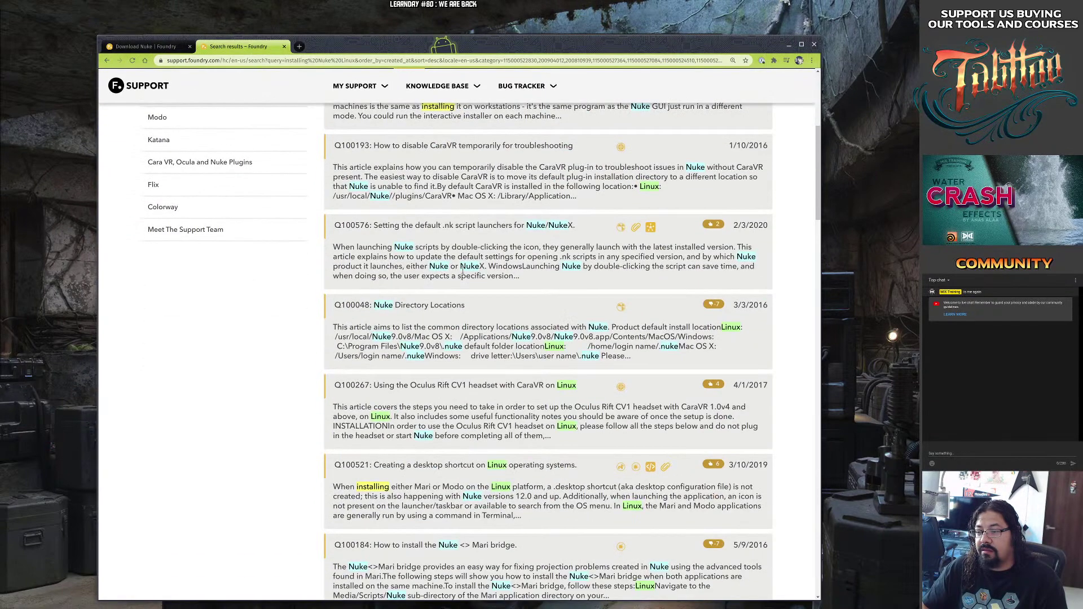
scroll(462, 274, "down", 1)
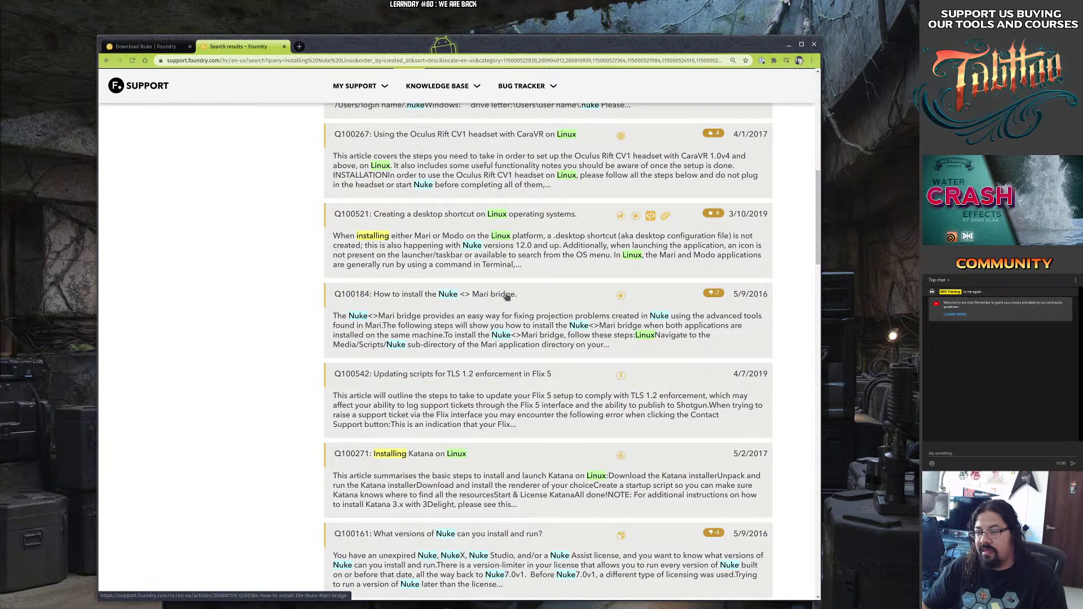
scroll(482, 322, "down", 2)
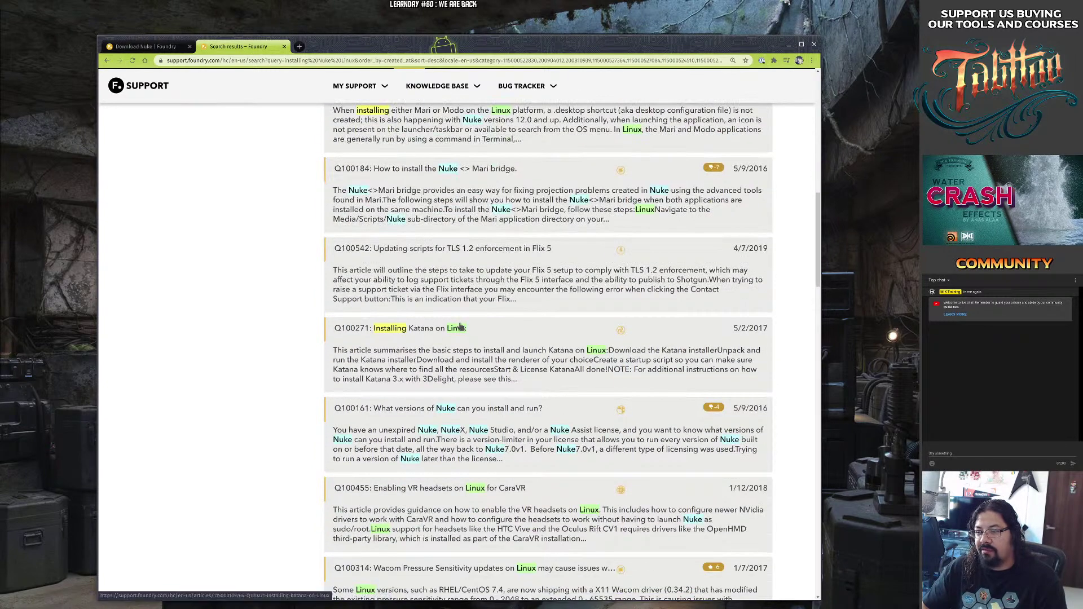
scroll(445, 324, "down", 3)
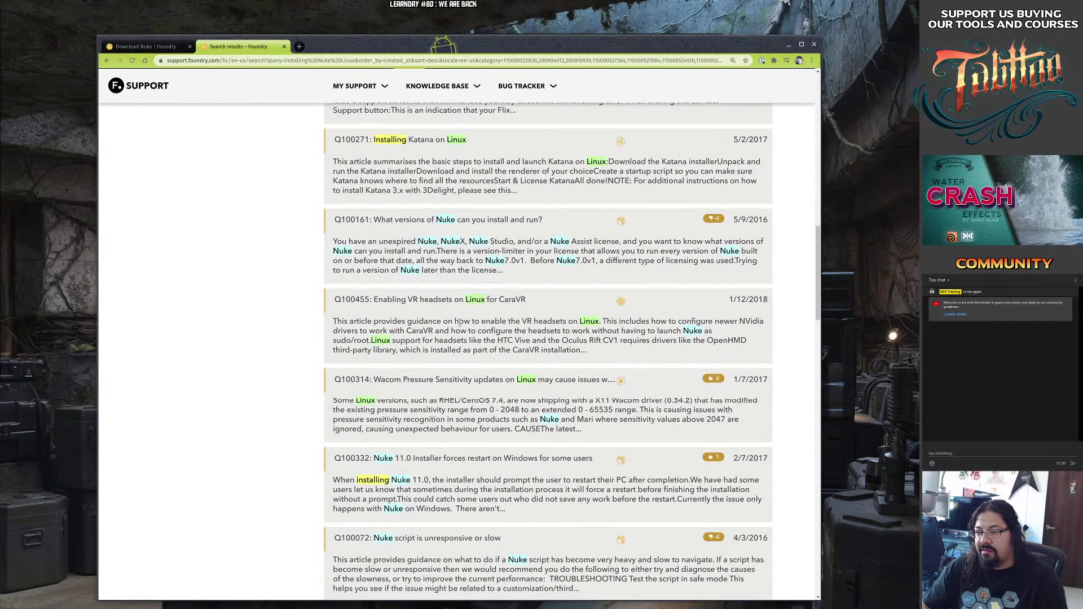
scroll(460, 322, "down", 3)
scroll(459, 324, "down", 3)
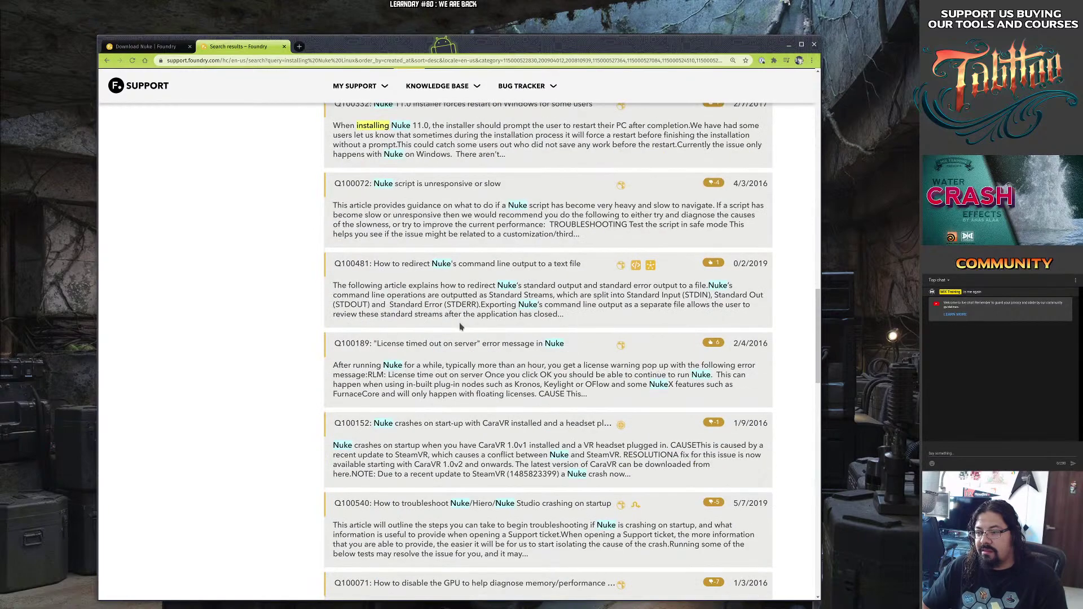
scroll(459, 326, "down", 3)
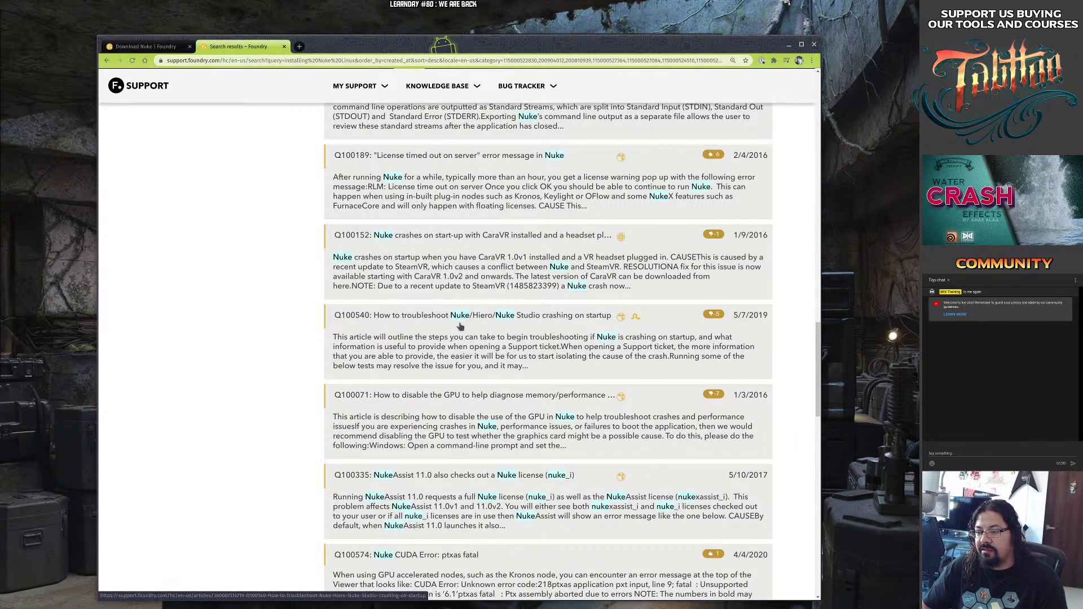
scroll(460, 326, "up", 15)
scroll(459, 326, "up", 10)
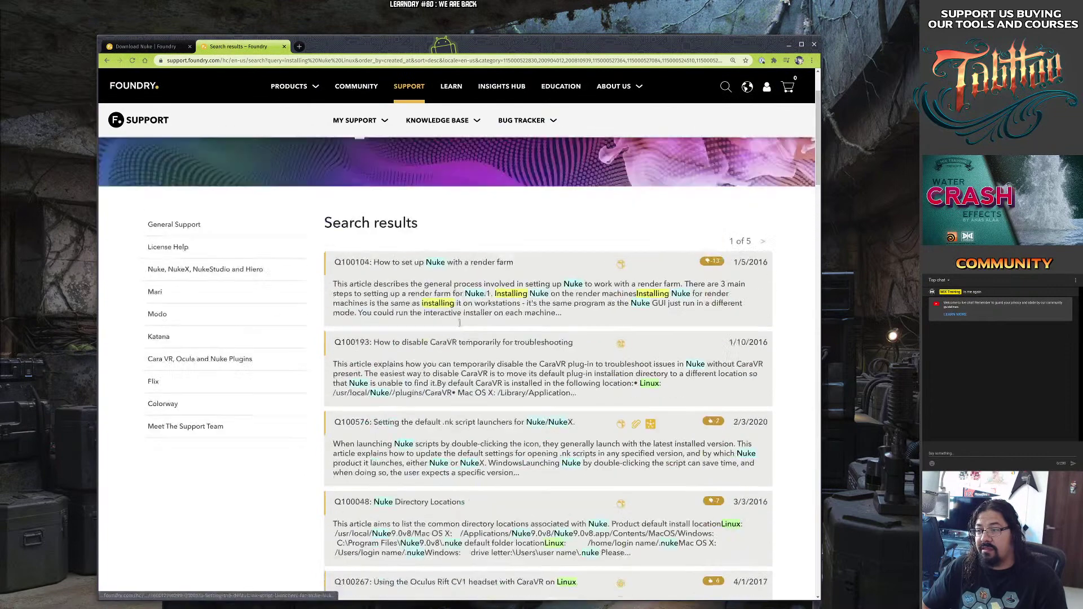
left_click(208, 367)
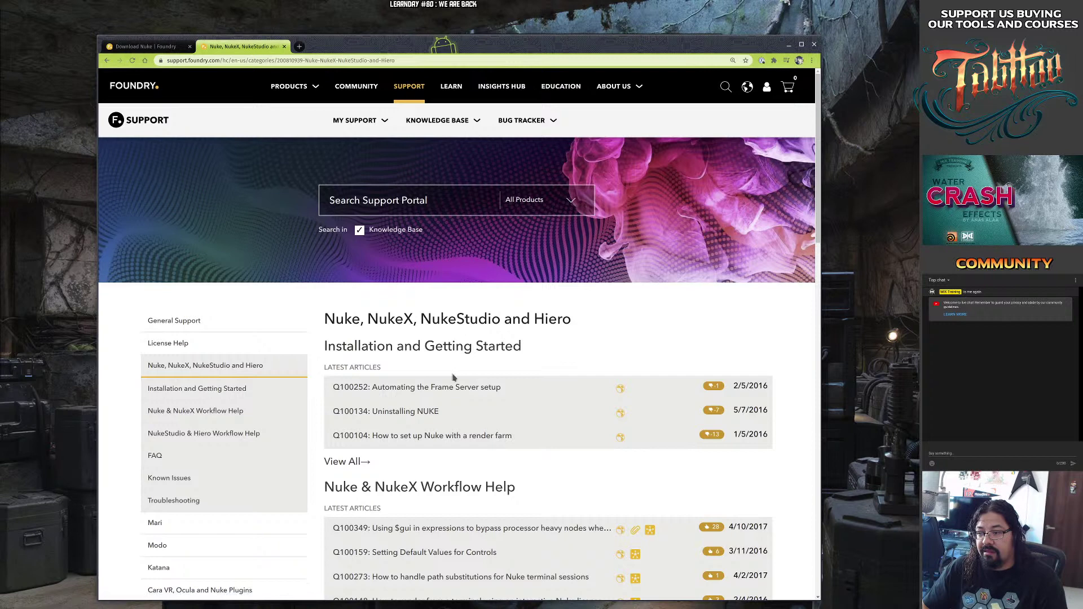
left_click(414, 412)
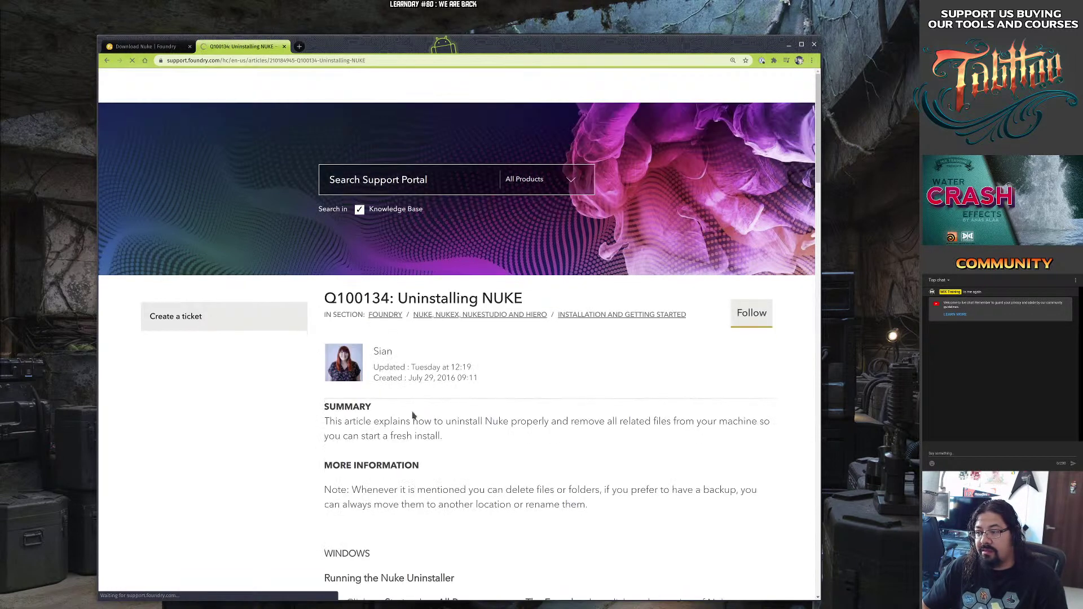
scroll(412, 415, "down", 2)
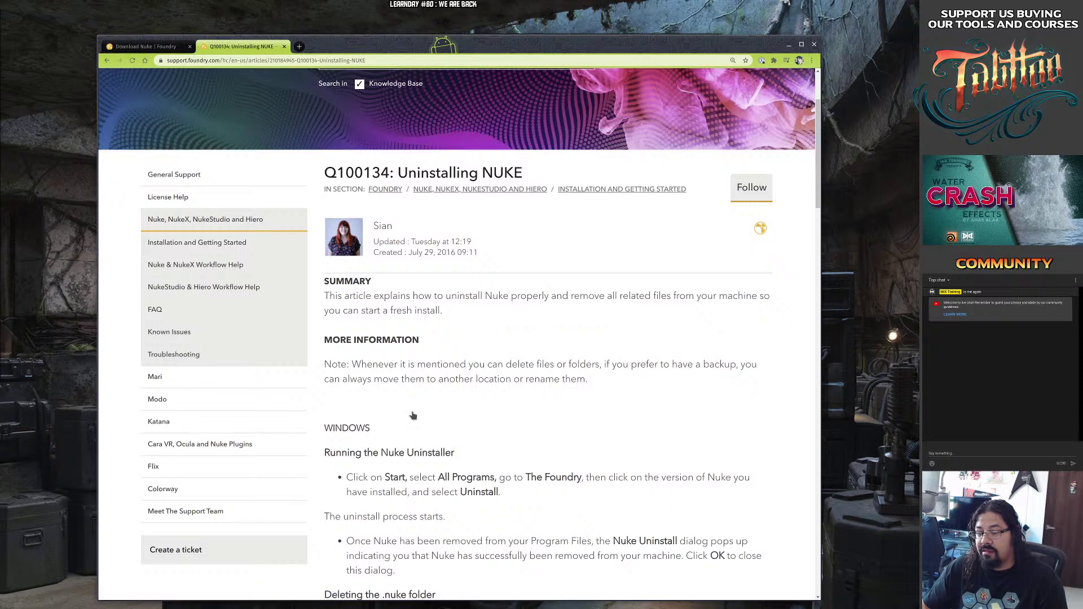
scroll(412, 415, "down", 6)
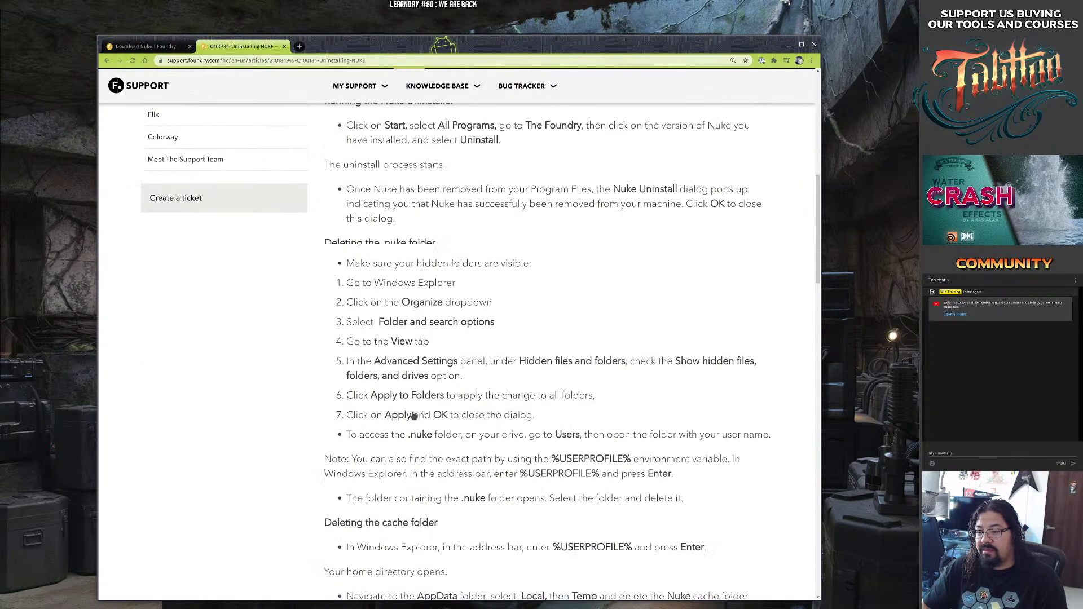
scroll(413, 415, "down", 3)
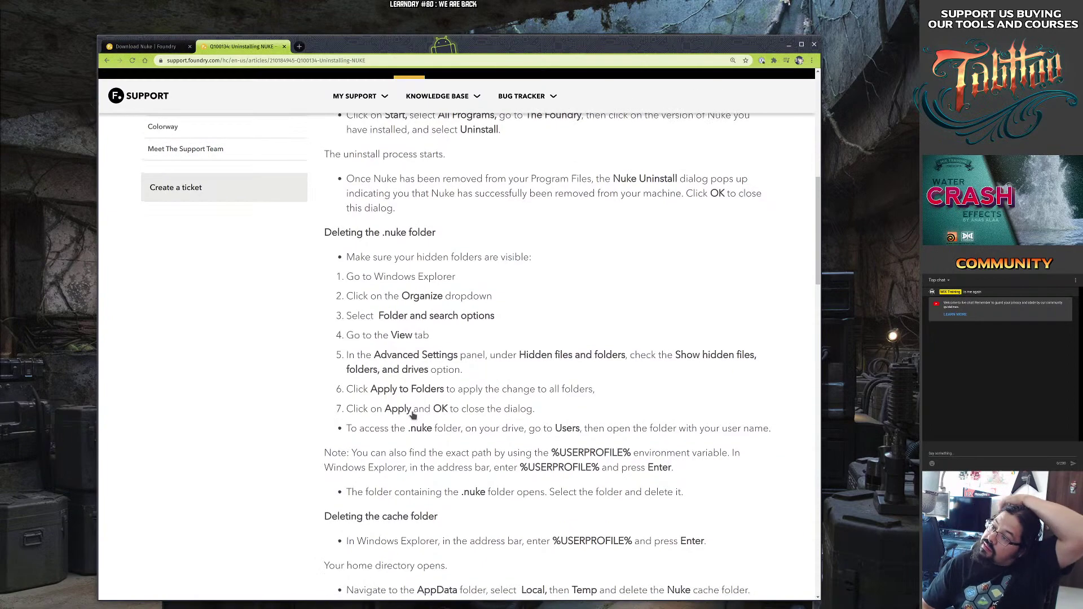
scroll(412, 416, "down", 8)
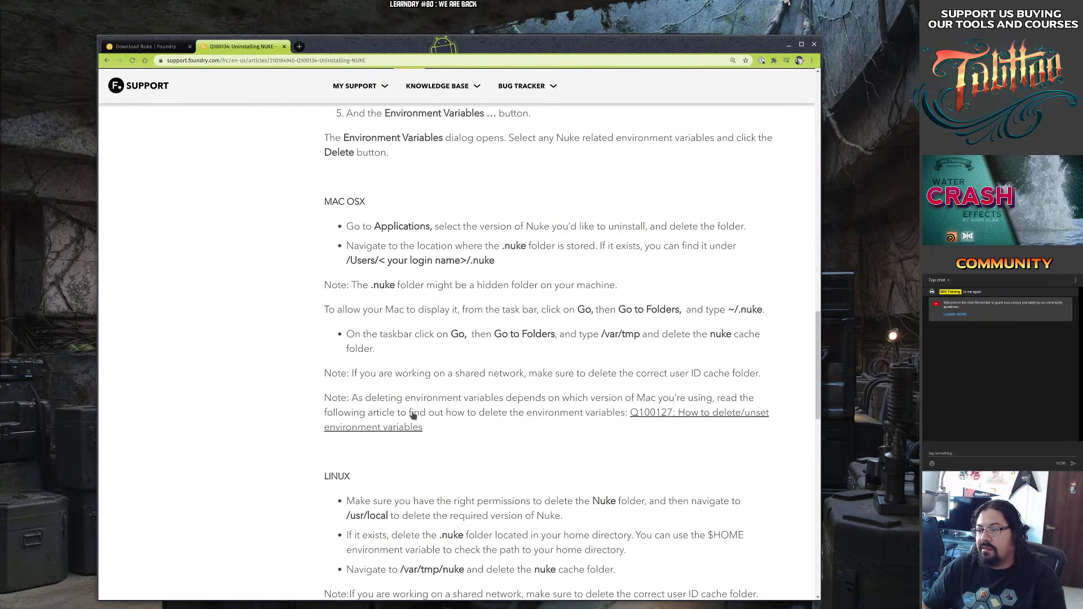
scroll(412, 416, "down", 8)
scroll(412, 416, "up", 4)
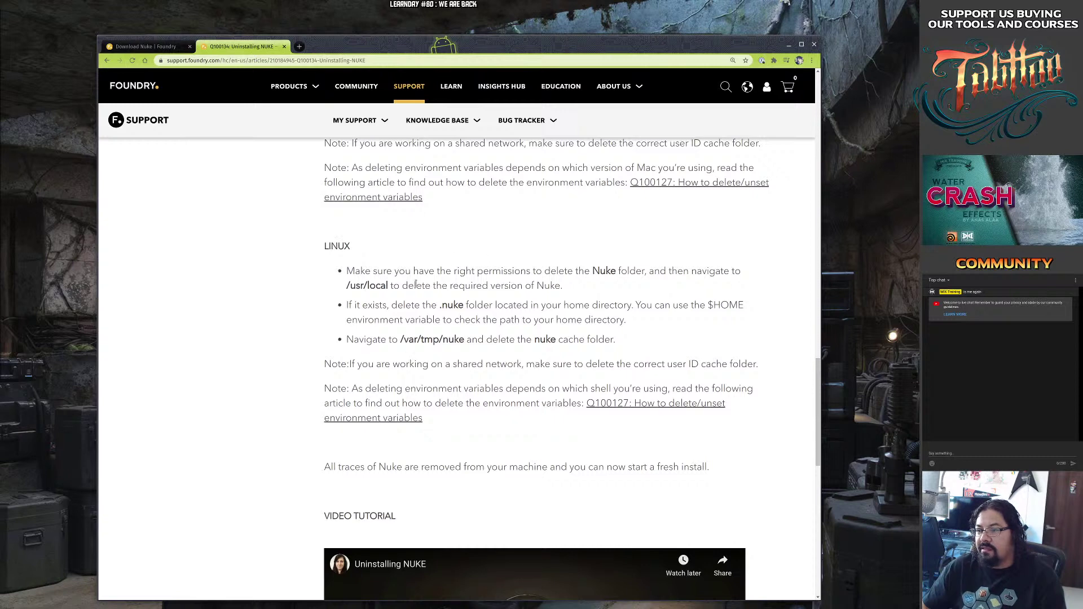
scroll(500, 300, "down", 7)
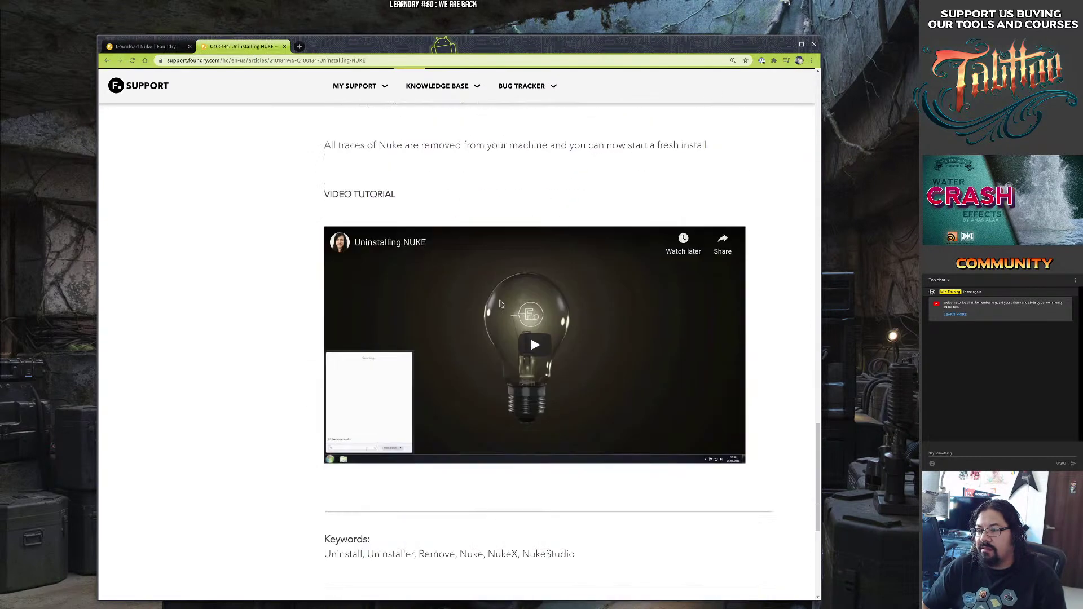
scroll(500, 303, "down", 3)
scroll(500, 304, "up", 3)
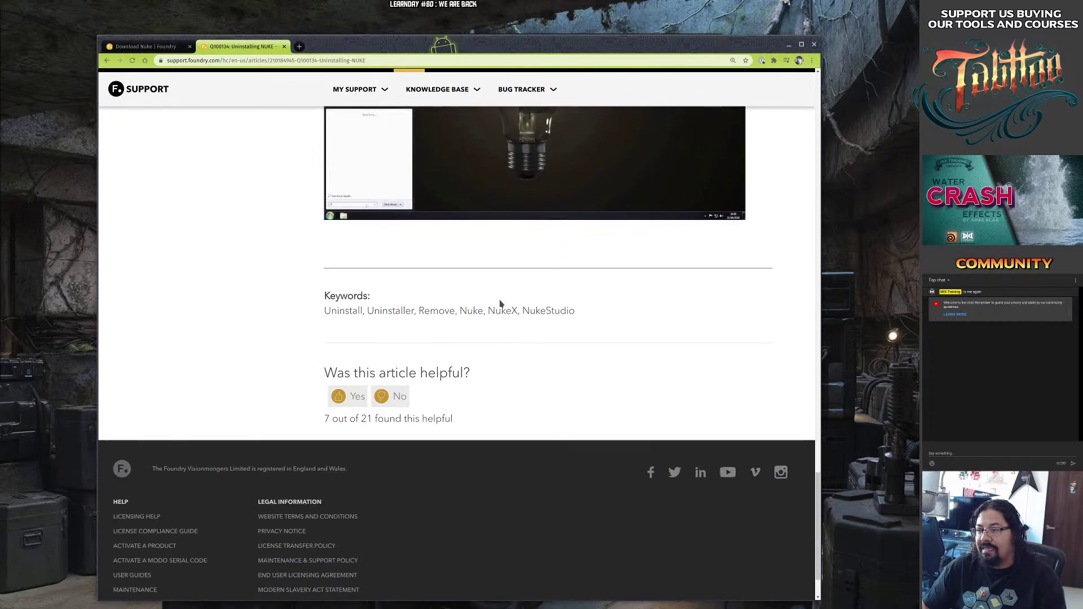
scroll(500, 304, "up", 20)
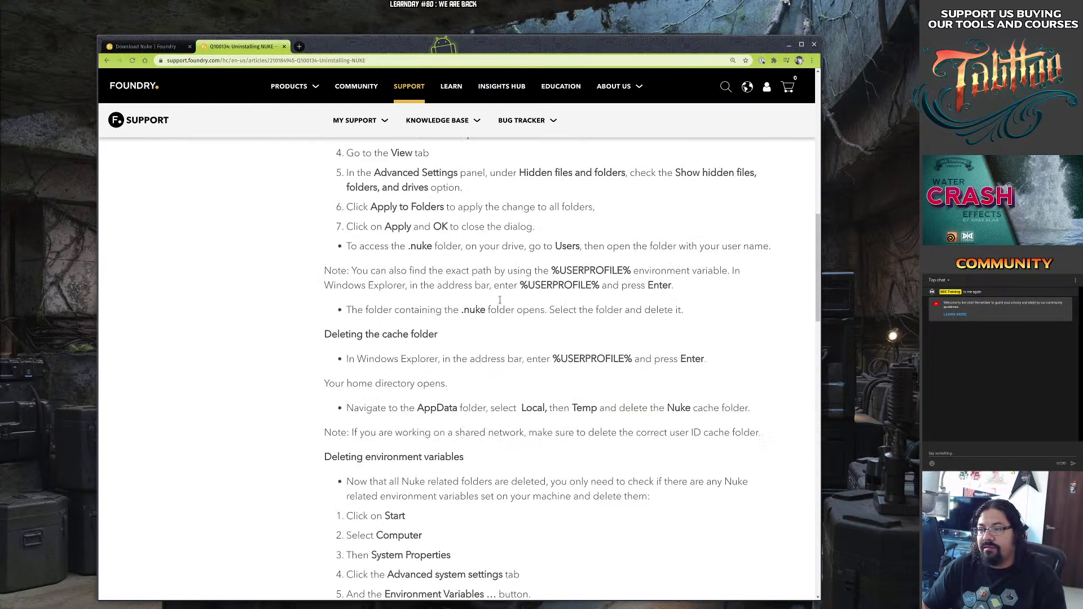
scroll(500, 300, "up", 5)
scroll(499, 300, "up", 3)
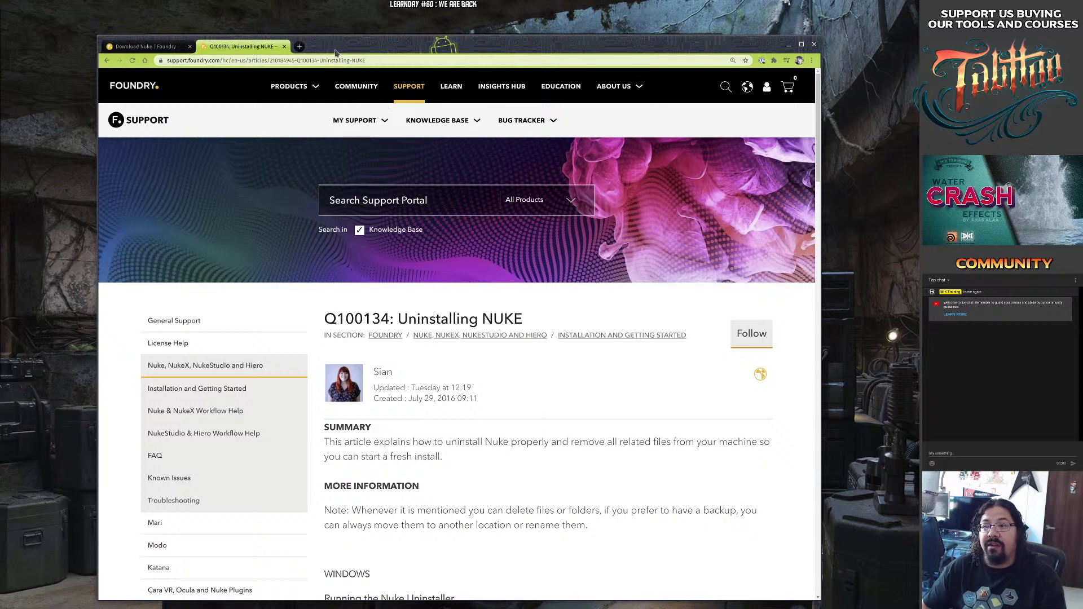
In a new tab, Google 'installing NUke on' and open the Foundry Learn Installing on Linux result.
left_click(299, 48)
left_click(300, 59)
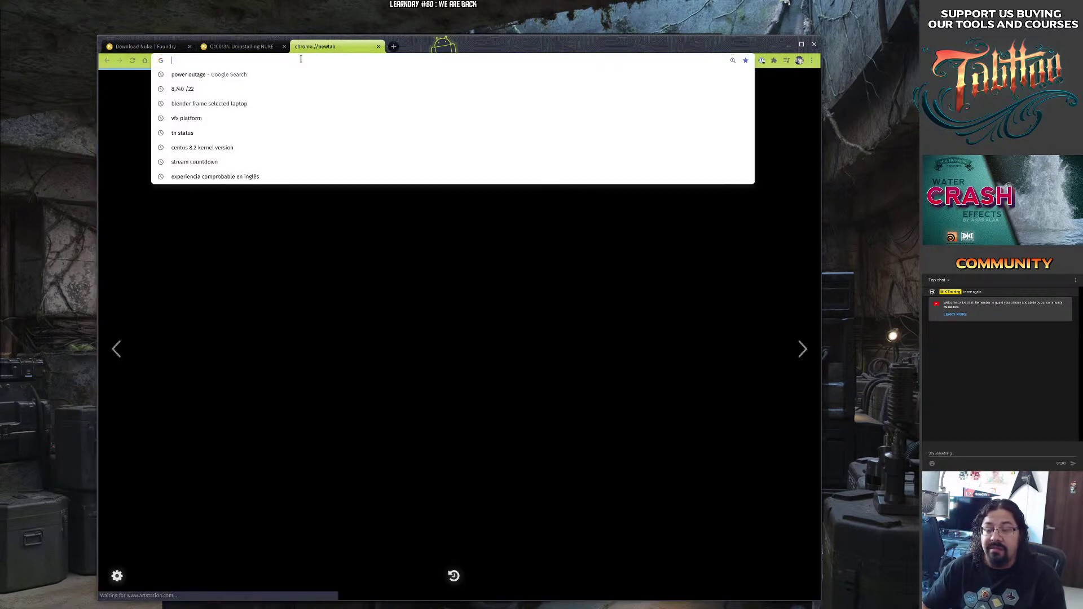
type("insta")
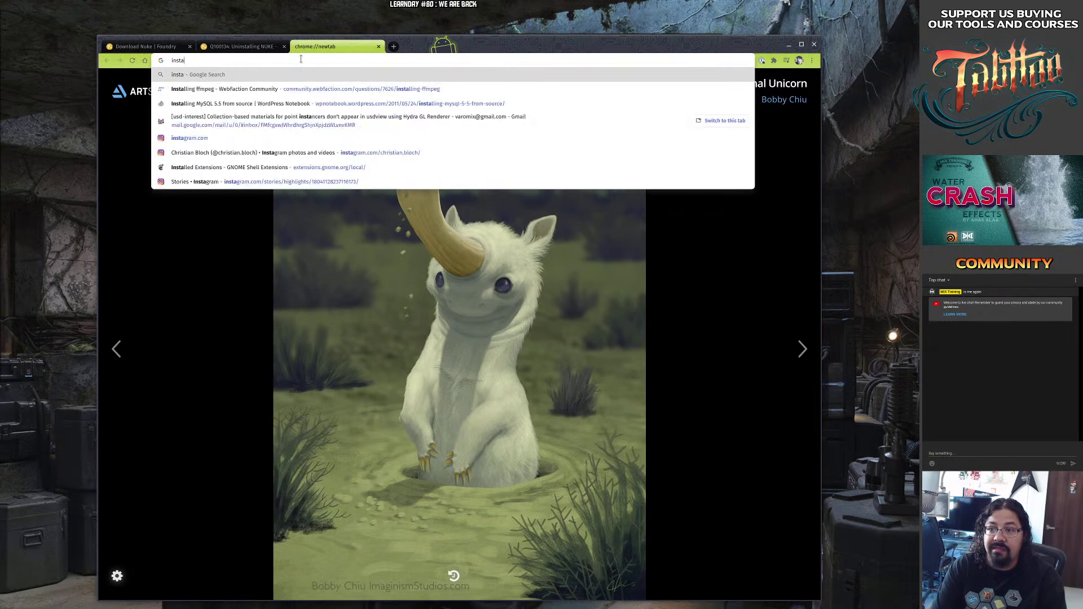
type("lling NUke on")
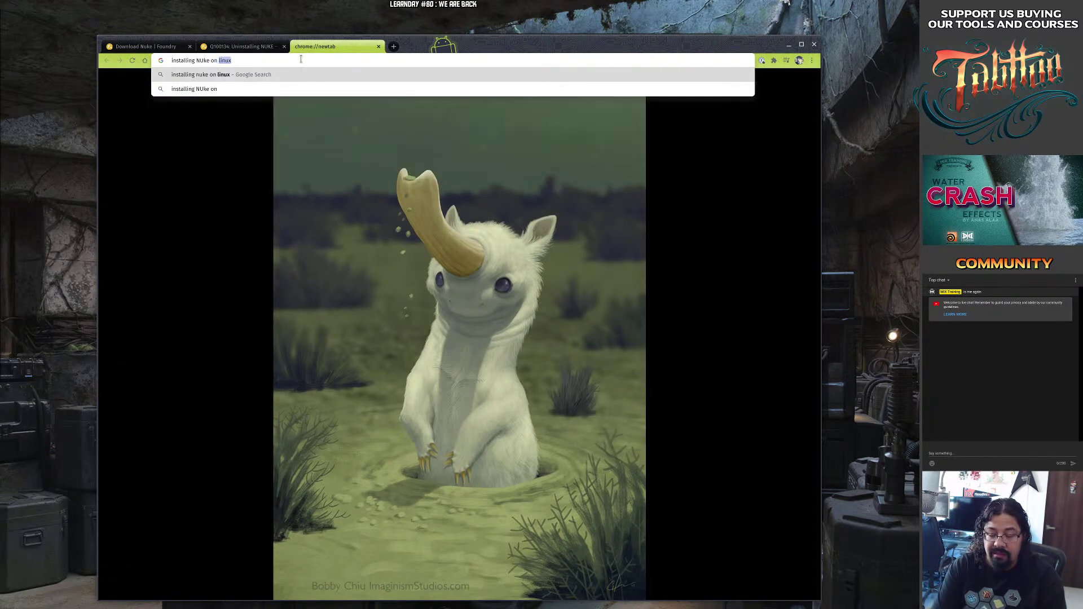
key("Return")
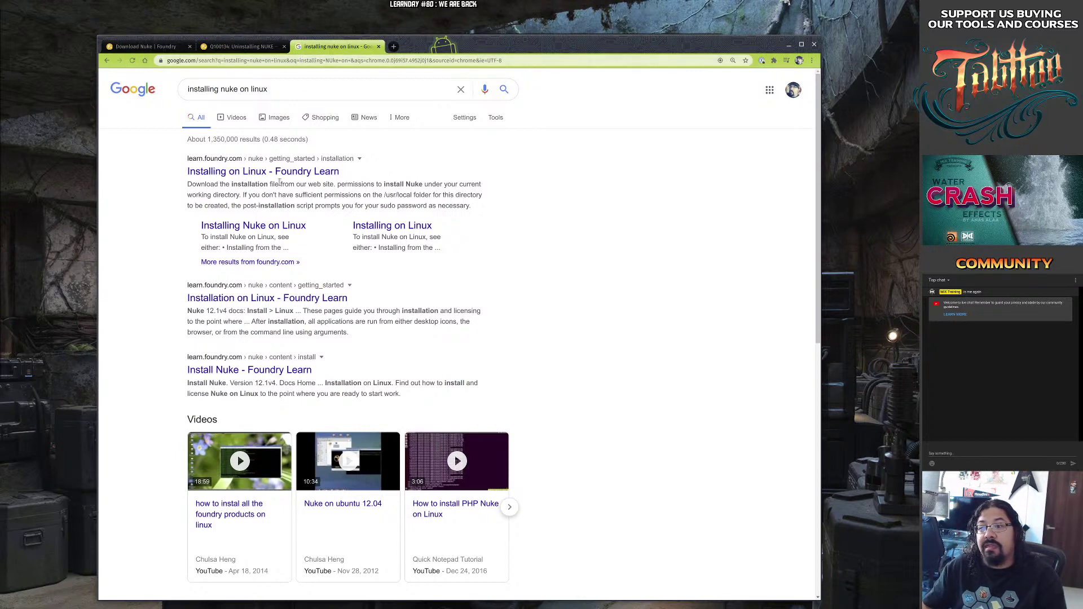
left_click(279, 173)
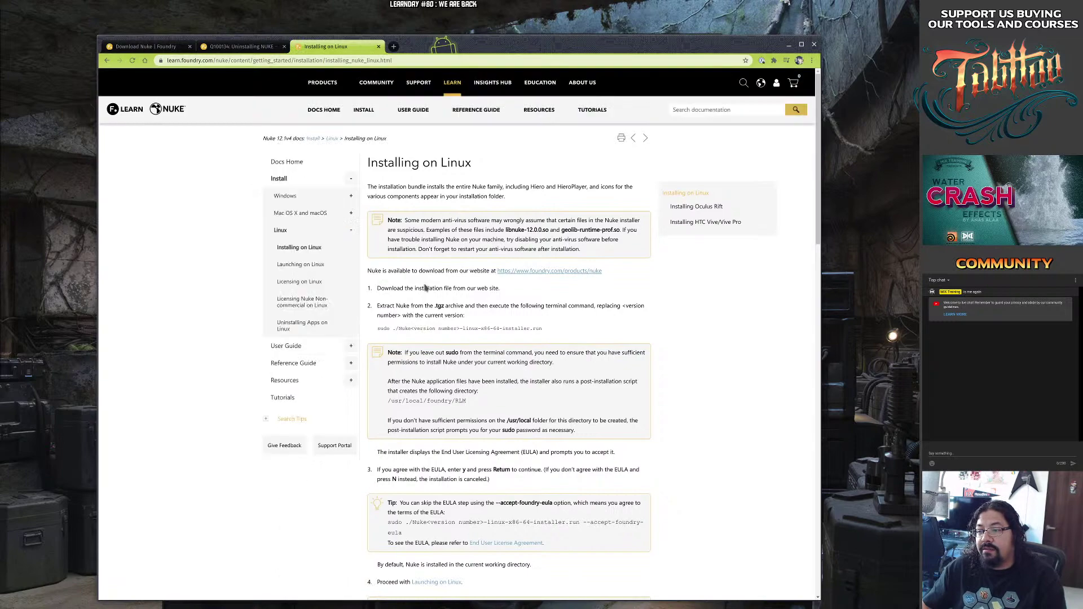
Zoom the page in and select the sudo installer command and the EULA step text.
key("ctrl+plus")
key("ctrl+plus")
key("ctrl+plus")
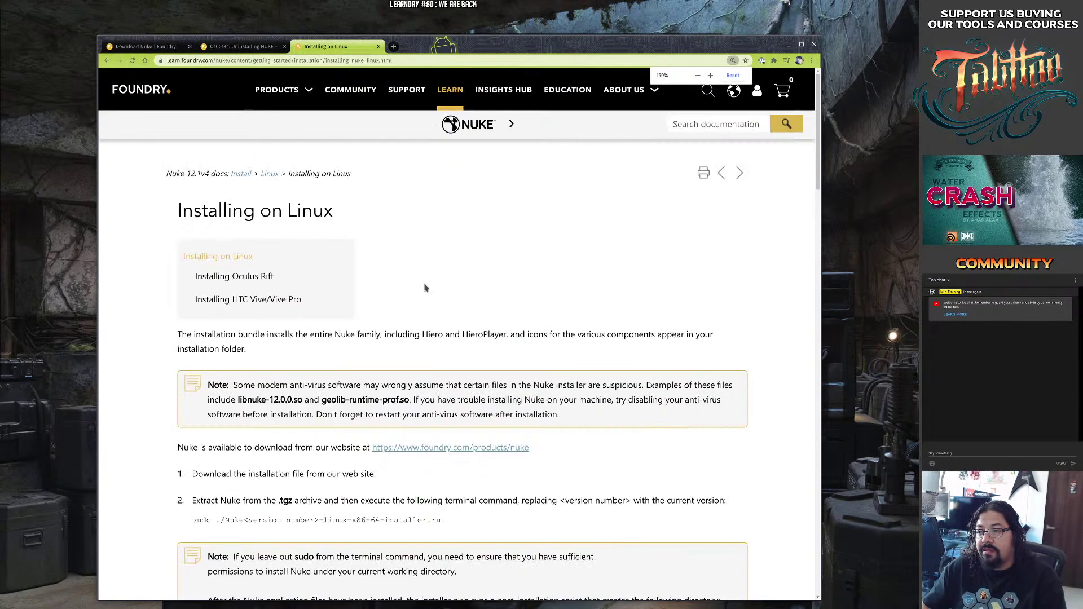
scroll(296, 361, "down", 2)
scroll(265, 352, "down", 1)
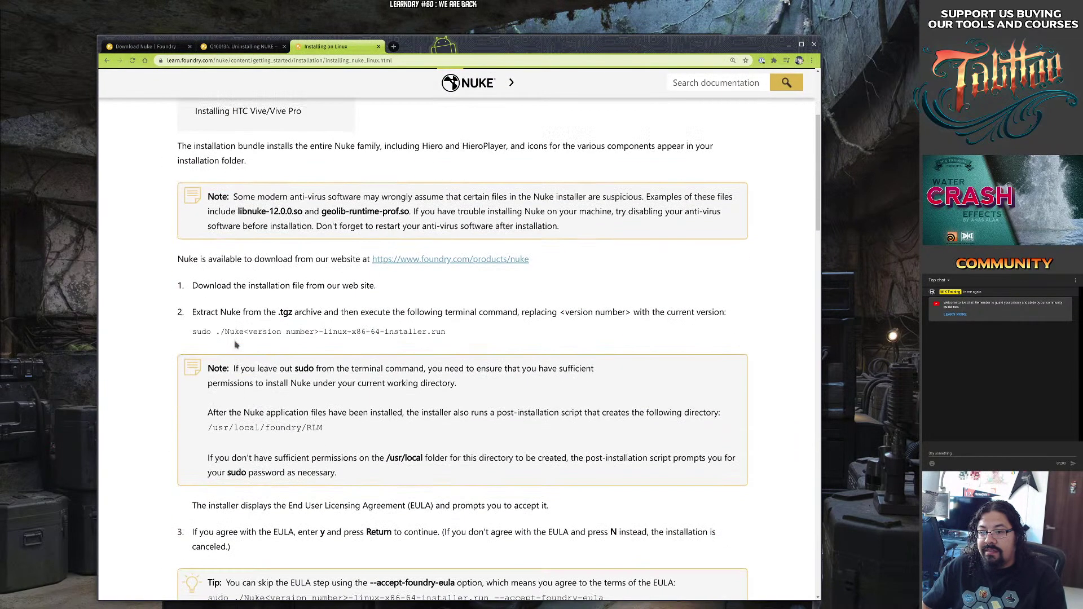
left_click_drag(190, 335, 467, 330)
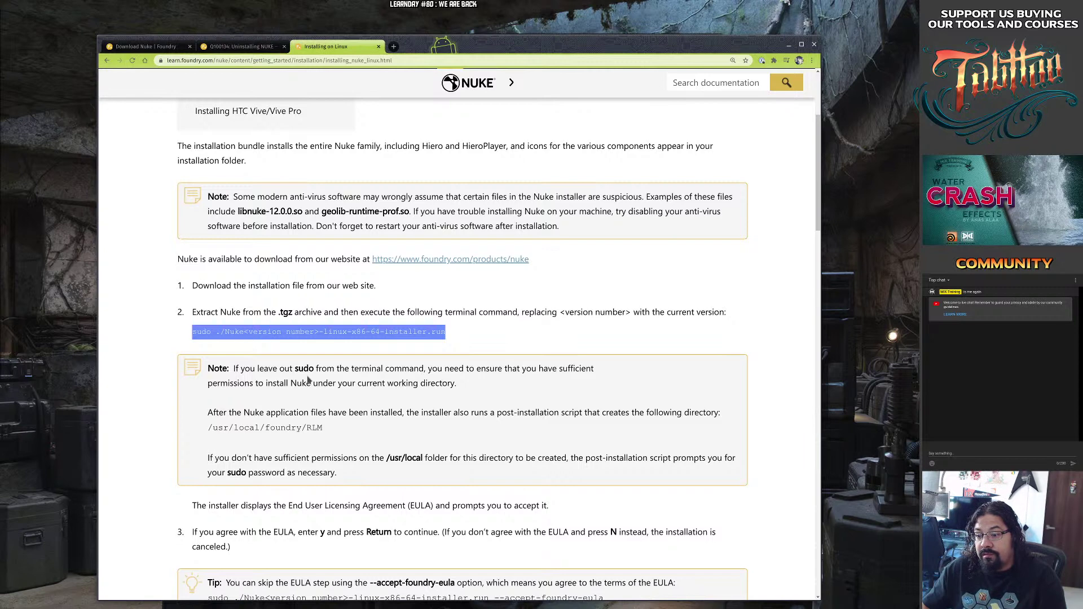
scroll(309, 380, "down", 4)
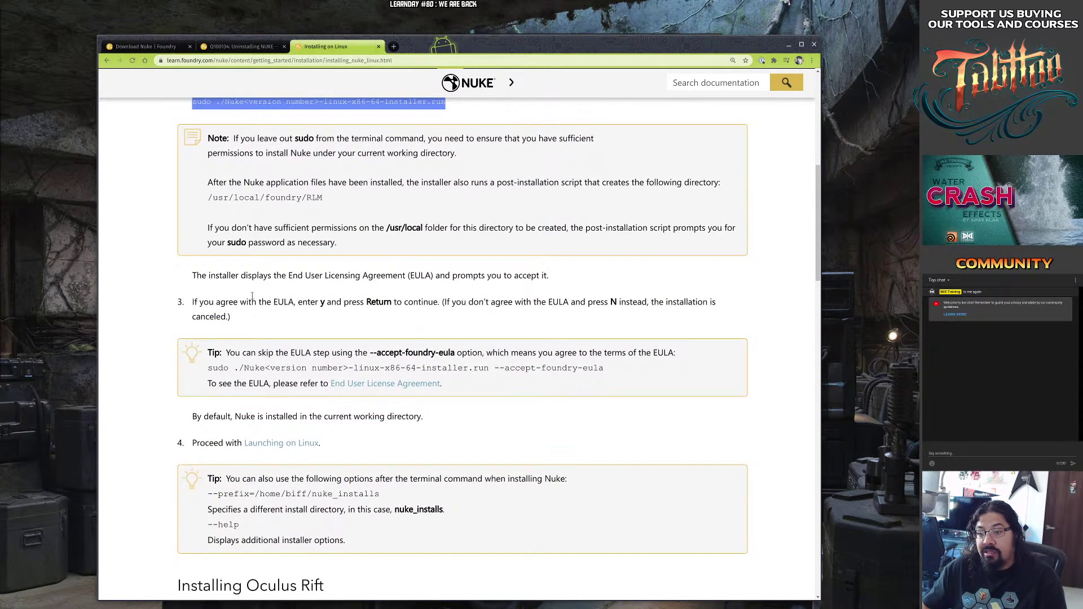
left_click_drag(252, 295, 418, 420)
left_click(451, 397)
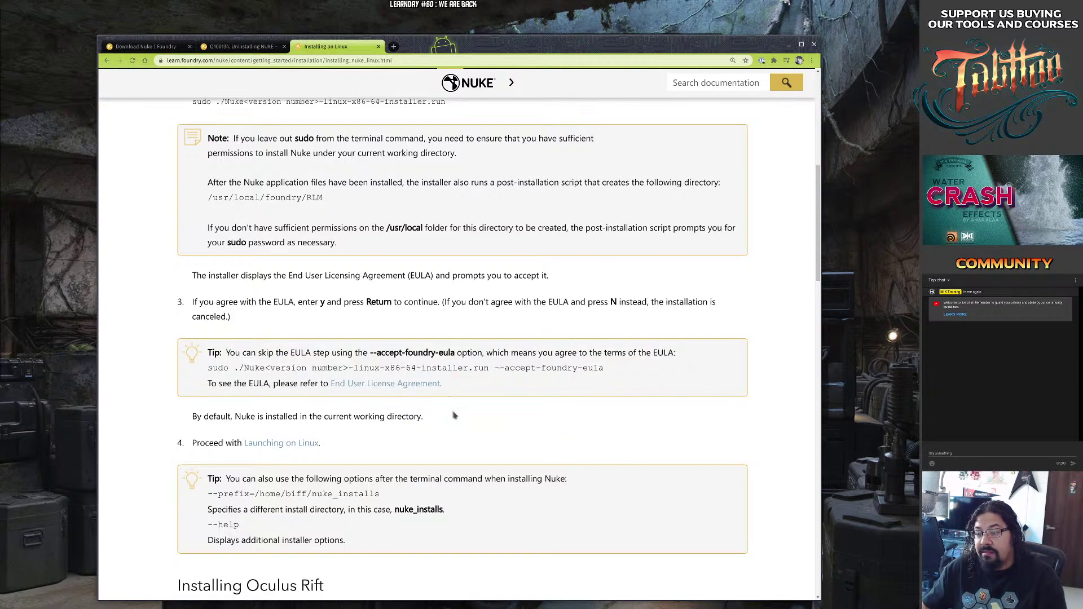
scroll(454, 416, "down", 3)
scroll(453, 413, "up", 7)
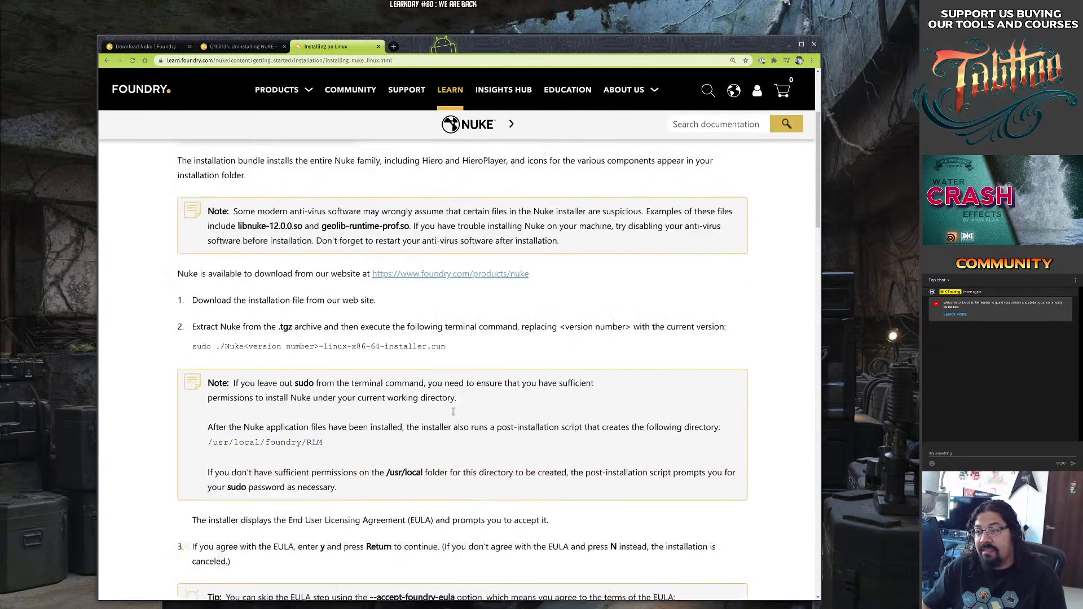
scroll(453, 412, "up", 2)
scroll(454, 415, "down", 3)
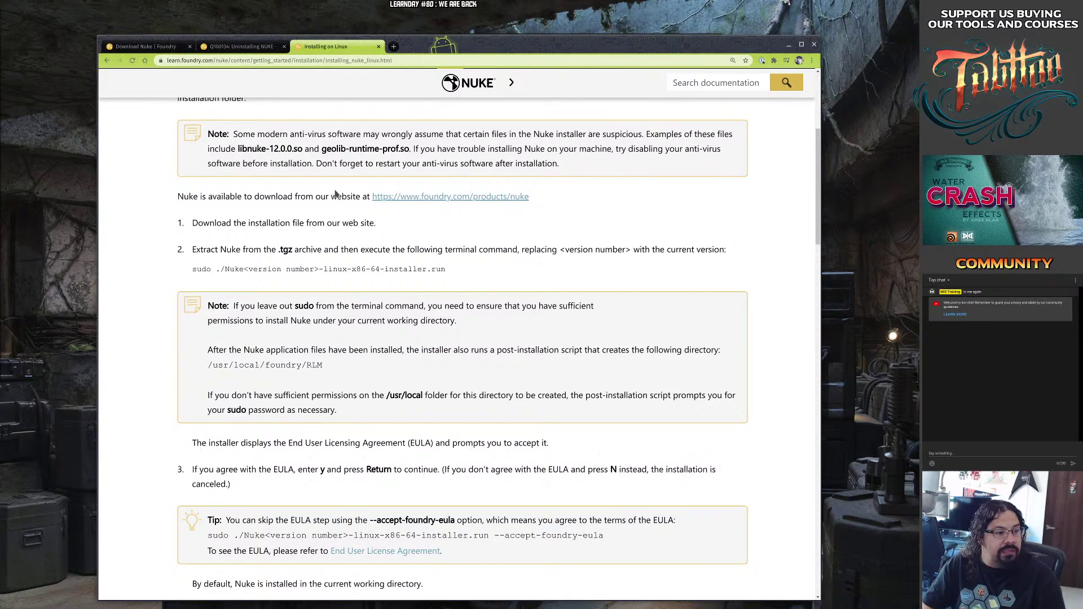
Try permanently deleting the .run installer and Nuke12.1v4 folder, dismissing the permission error.
key("alt+Tab")
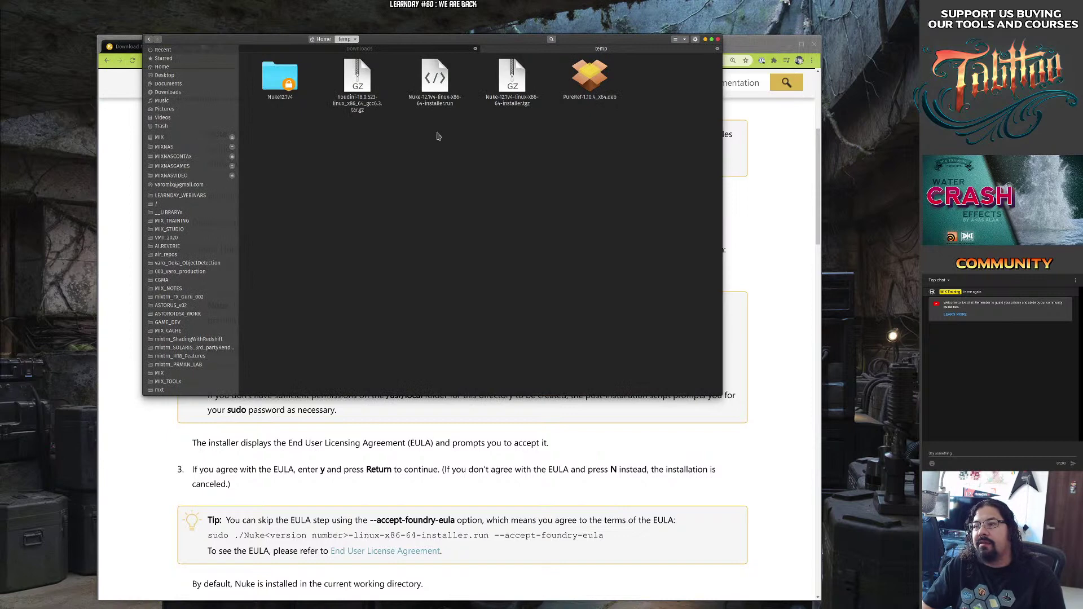
left_click(440, 99)
left_click(508, 99)
left_click(445, 93)
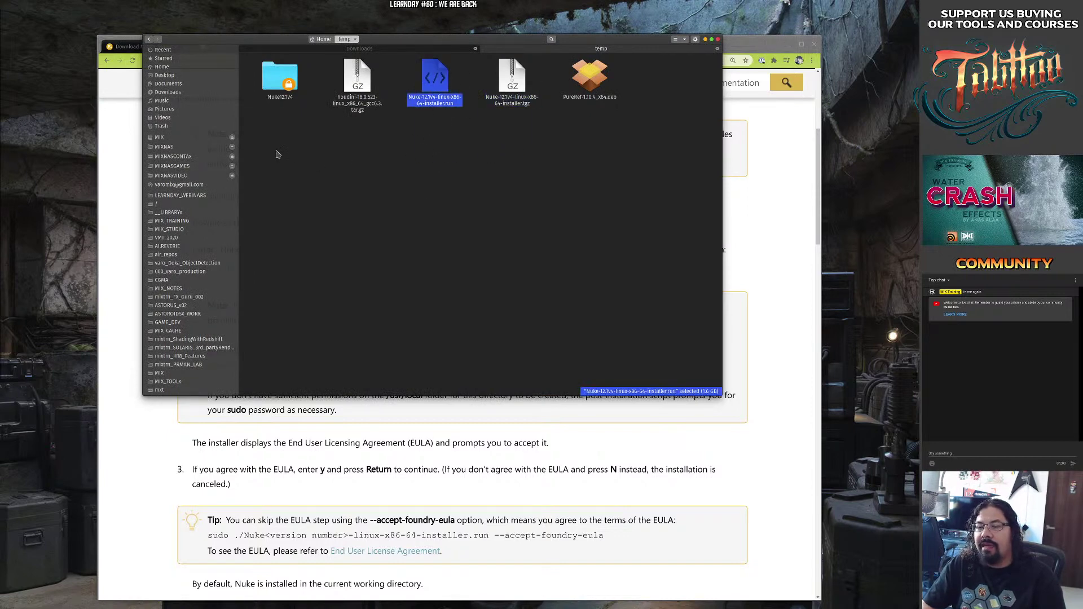
left_click(296, 95, "ctrl")
key("shift+Delete")
key("Escape")
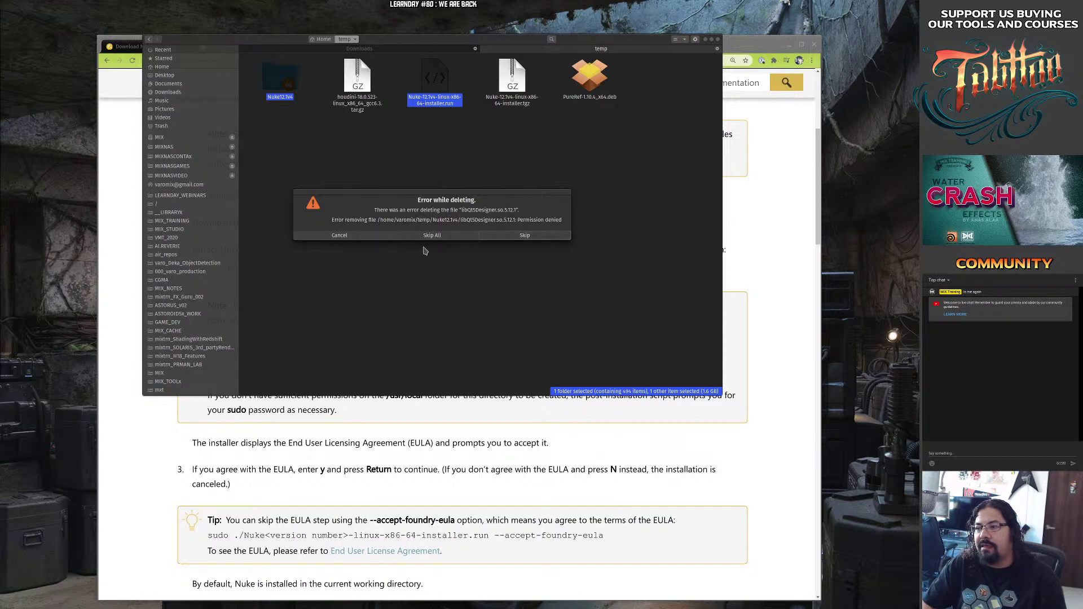
left_click(355, 237)
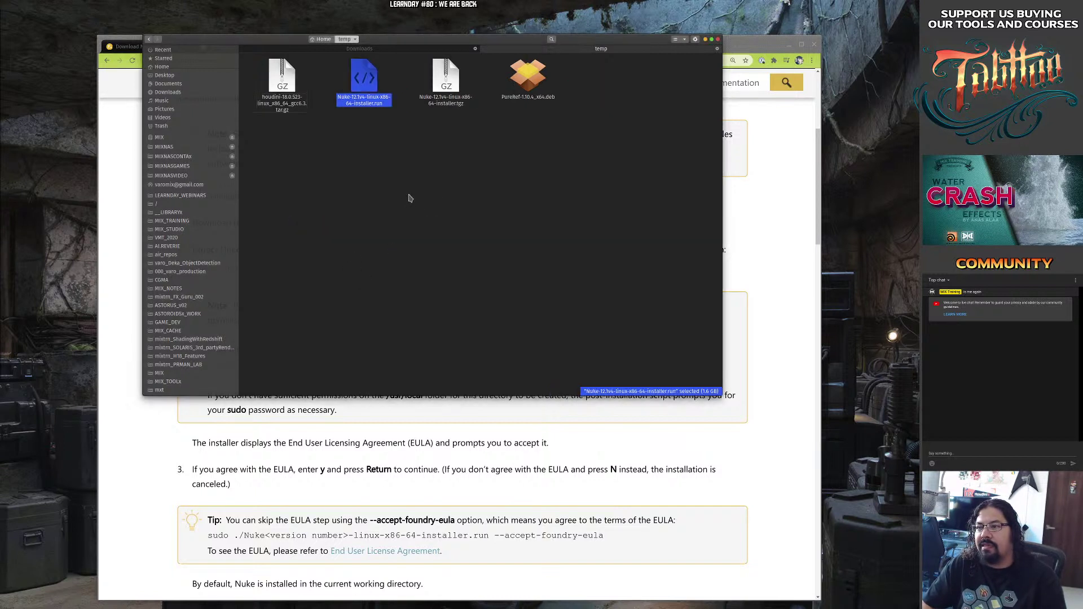
Permanently delete only the Nuke .run installer, refresh temp, and open a terminal there.
left_click(407, 191)
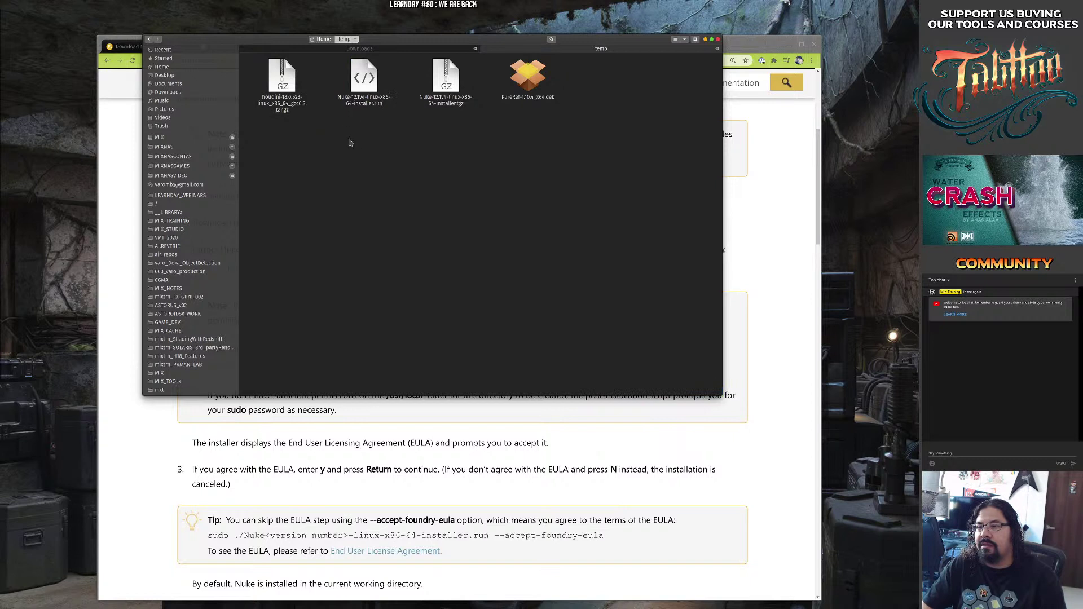
left_click(360, 101)
key("shift+Delete")
key("Return")
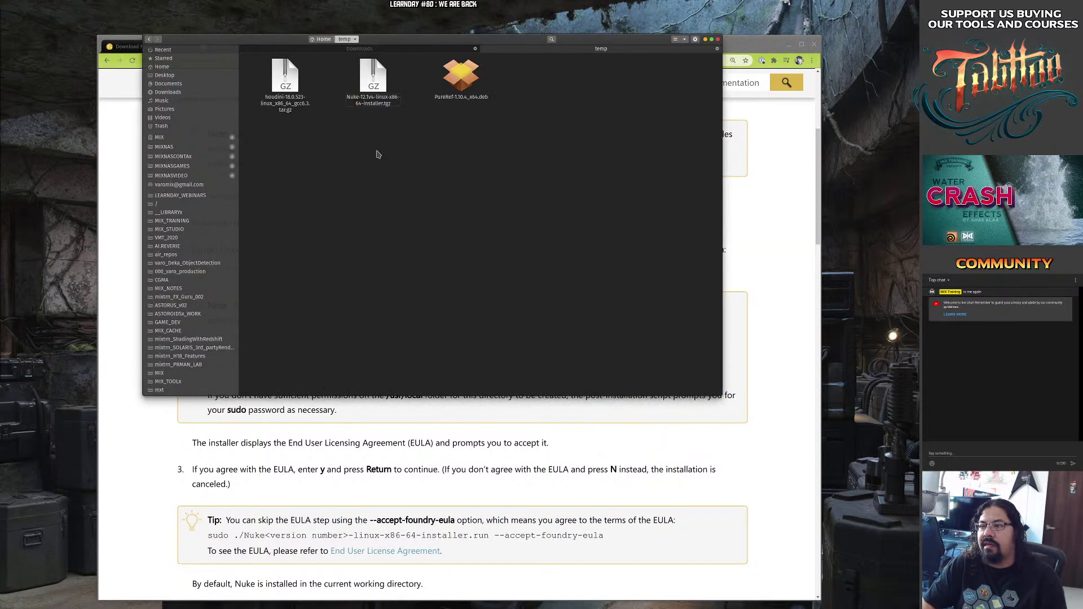
key("F5")
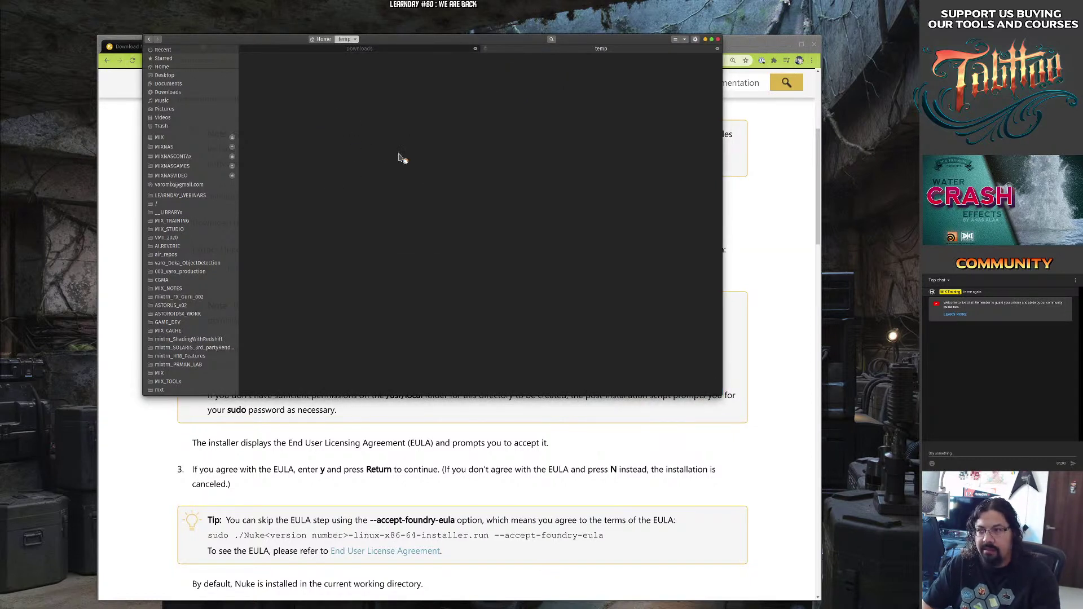
right_click(325, 190)
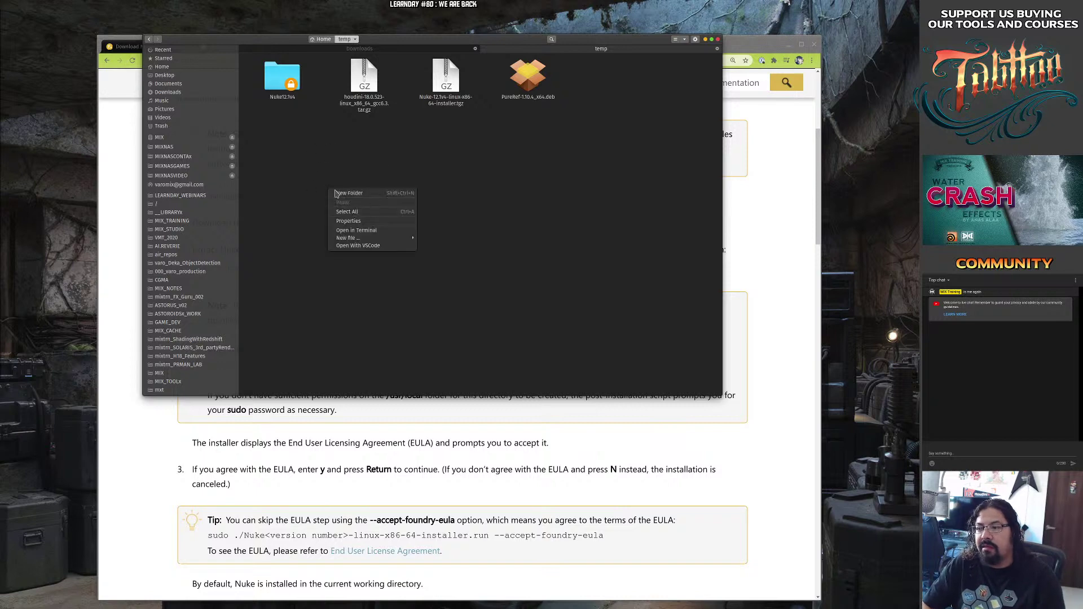
left_click(371, 231)
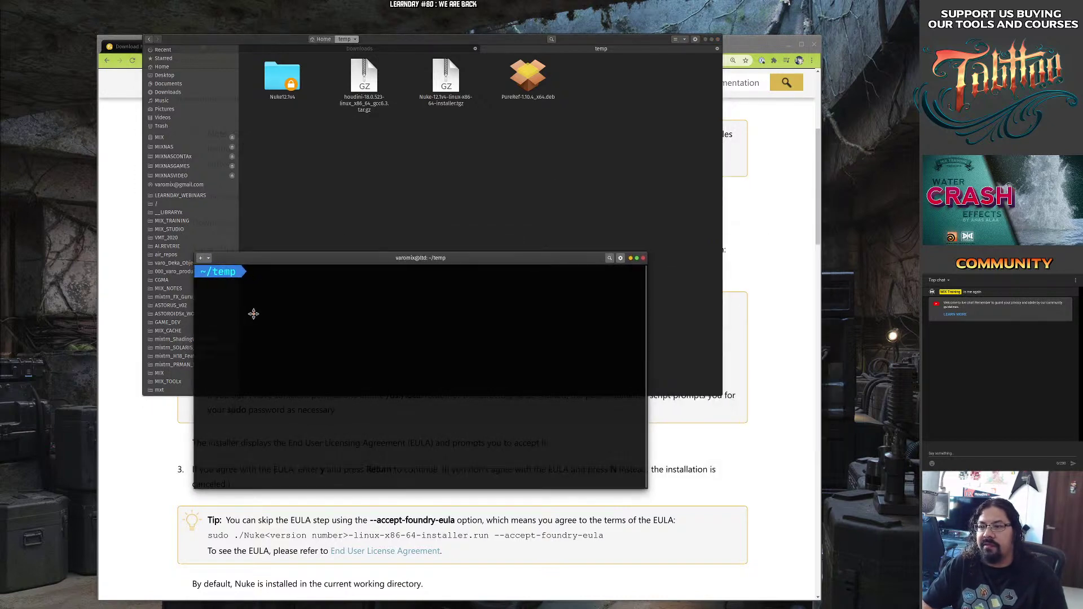
Run 'sudo rm -r Nuke12.1v4' to remove the old Nuke folder.
type("sudo ")
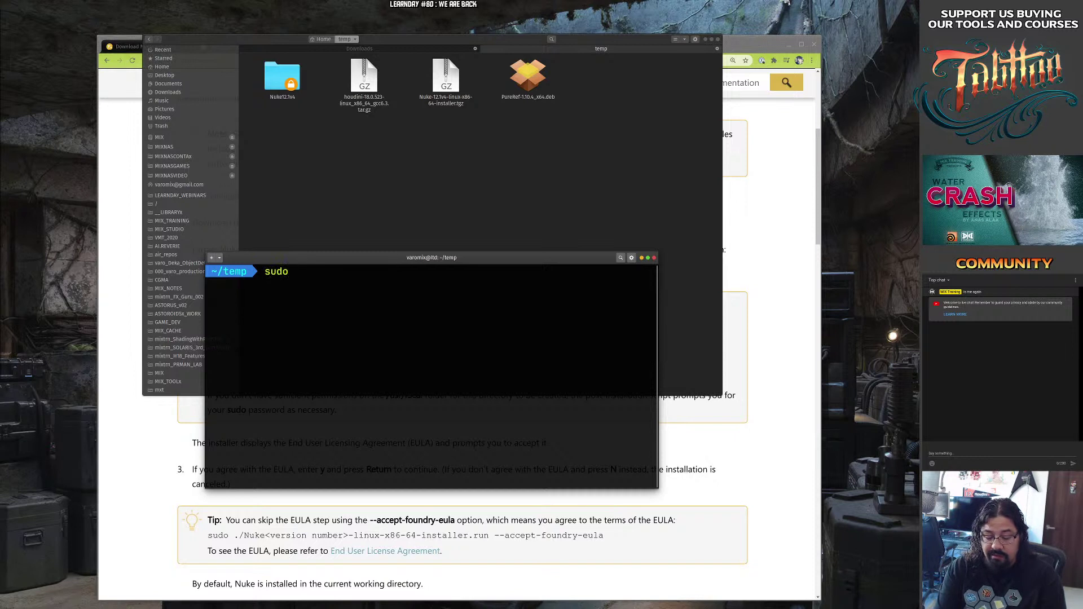
type("rm -r")
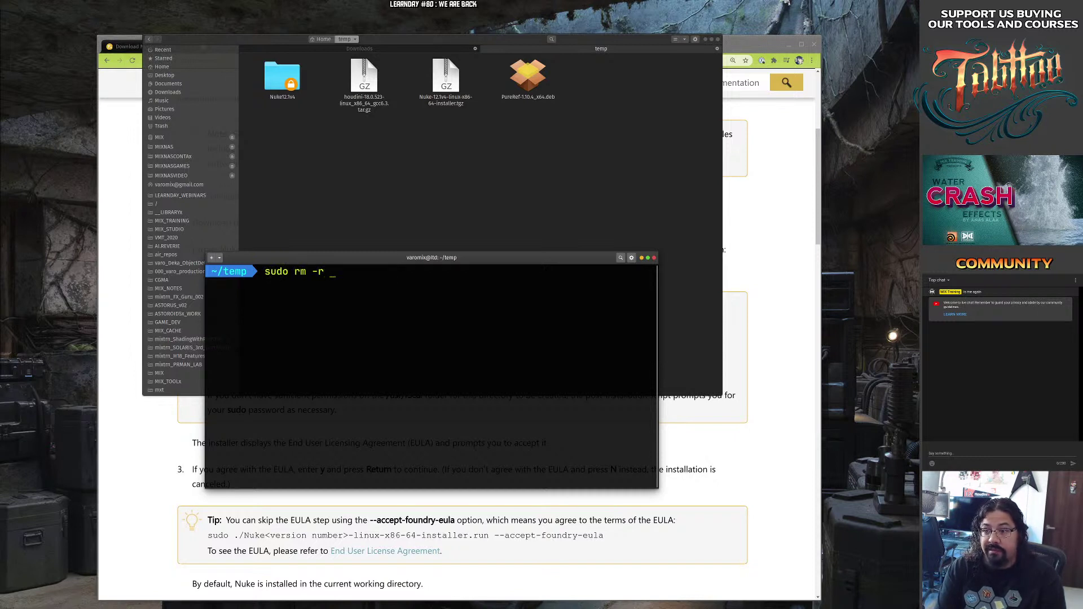
type(" Nuke")
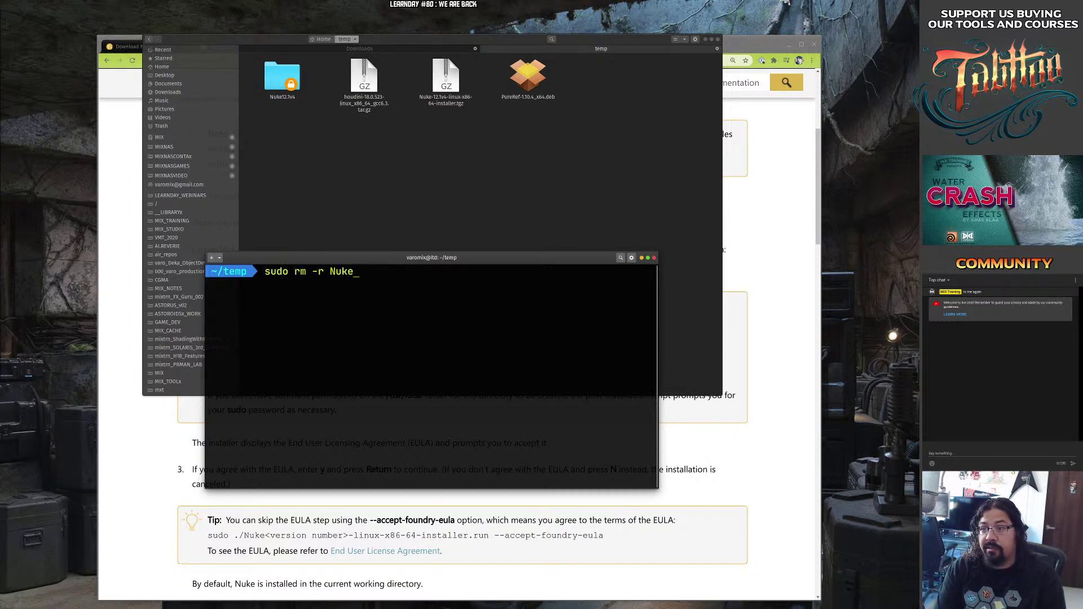
key("Tab")
key("Return")
Shrink and reposition the terminal window, then close it.
left_click_drag(253, 294, 366, 344)
left_click_drag(366, 344, 403, 258)
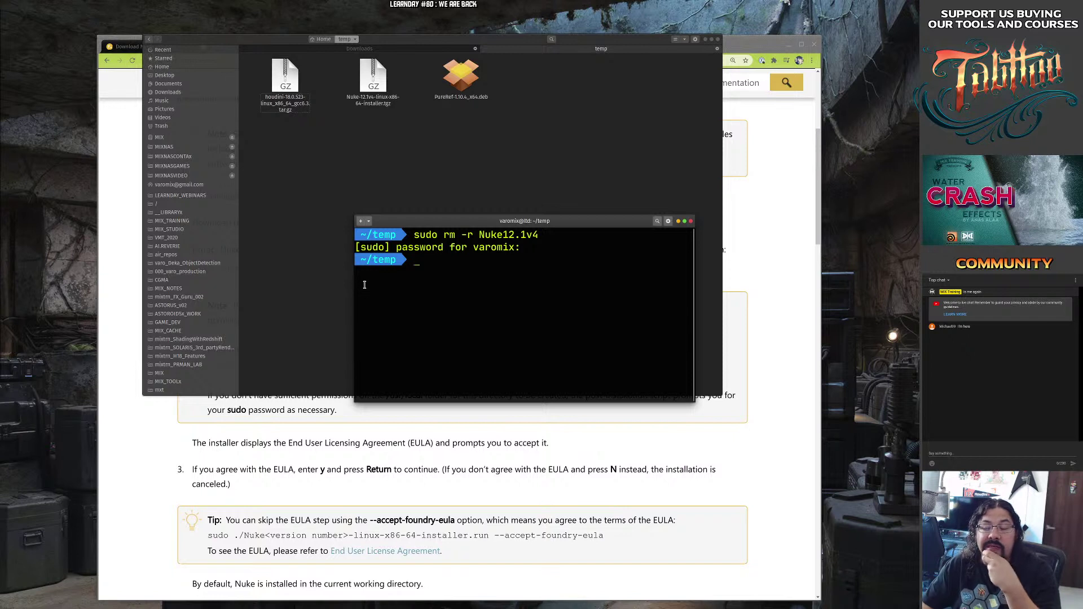
left_click_drag(597, 221, 467, 196)
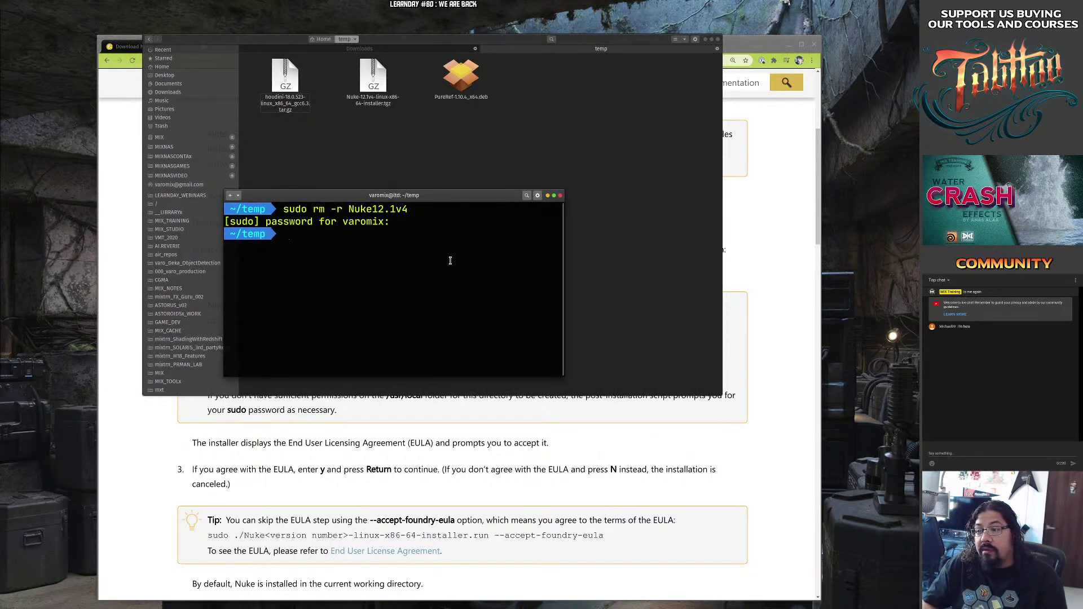
left_click_drag(482, 317, 541, 365)
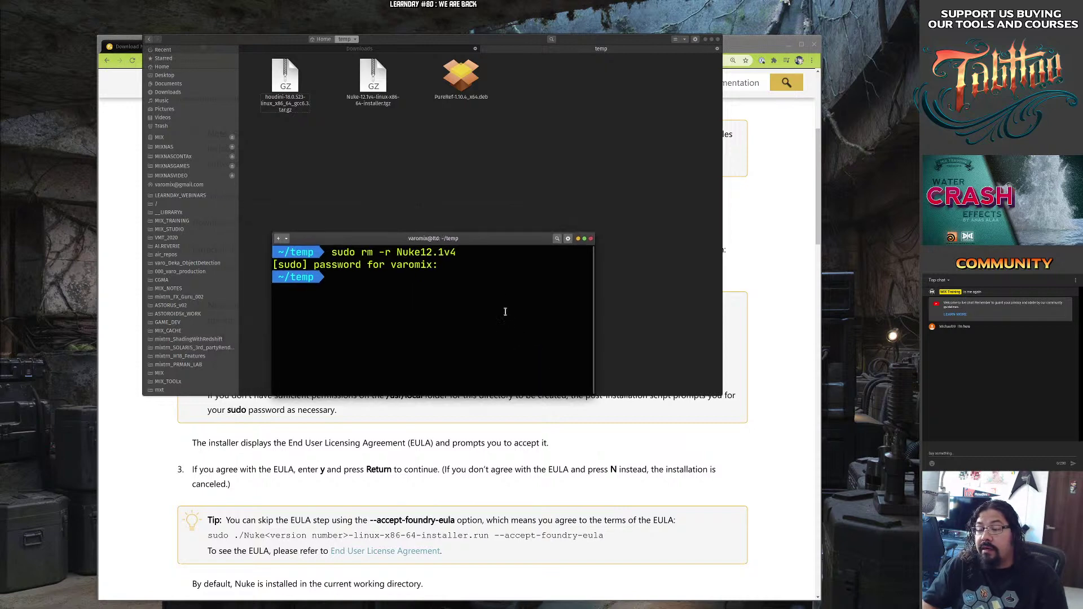
left_click_drag(476, 239, 408, 334)
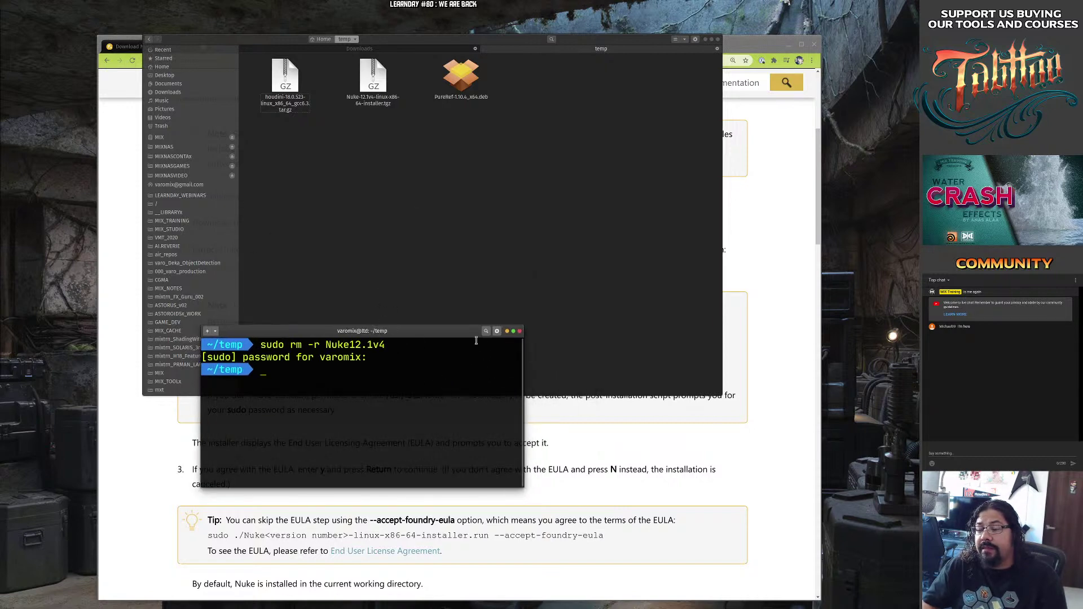
left_click(519, 331)
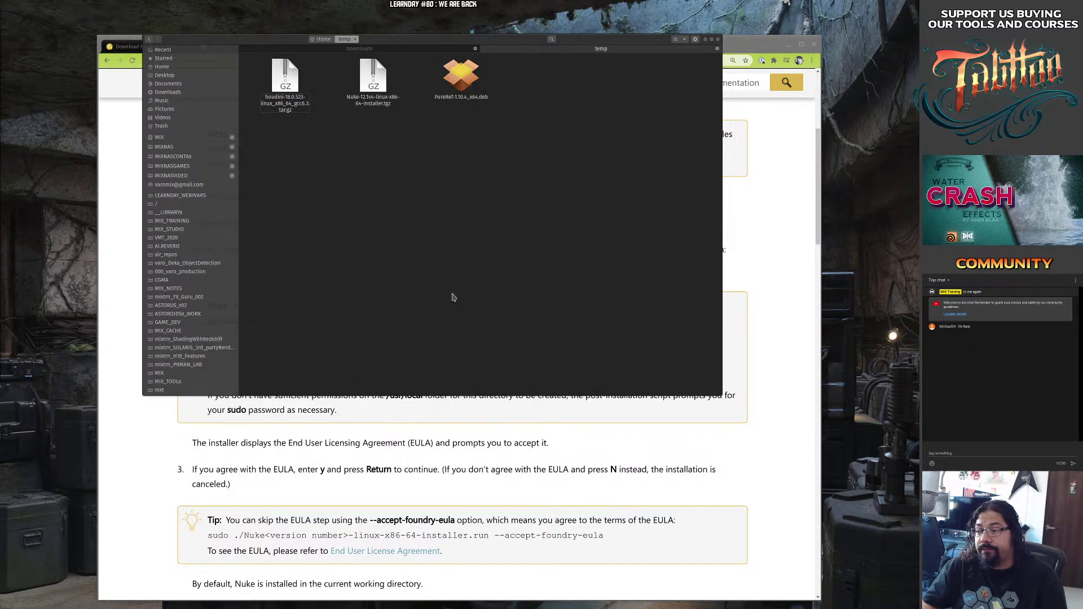
Extract the Nuke 12.1v4 .tgz here, producing Nuke-12.1v4-linux-x86-64-installer.run in temp.
right_click(367, 85)
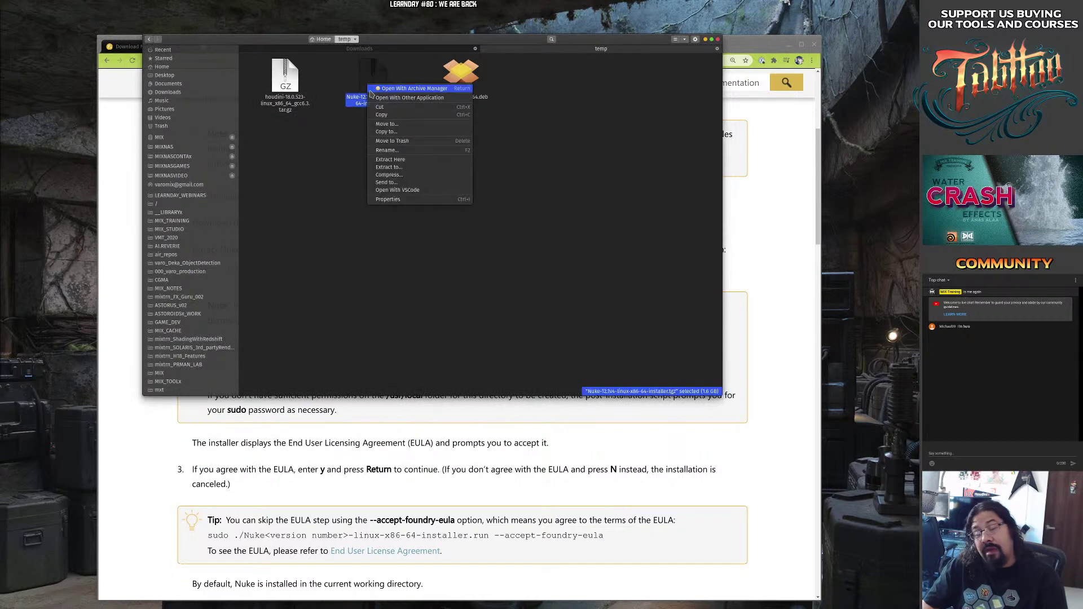
left_click(411, 161)
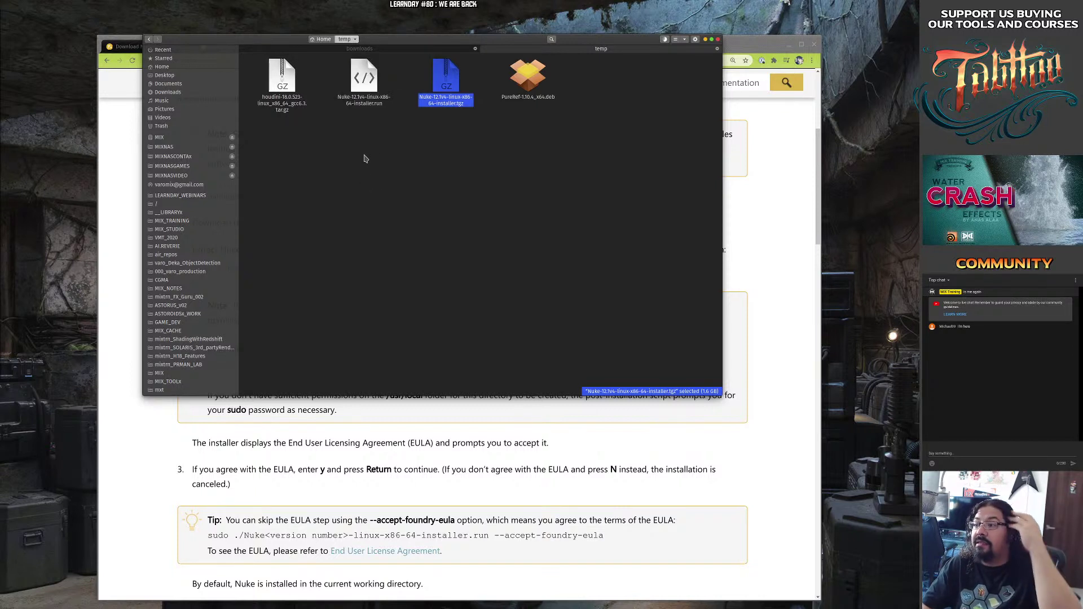
left_click(353, 104)
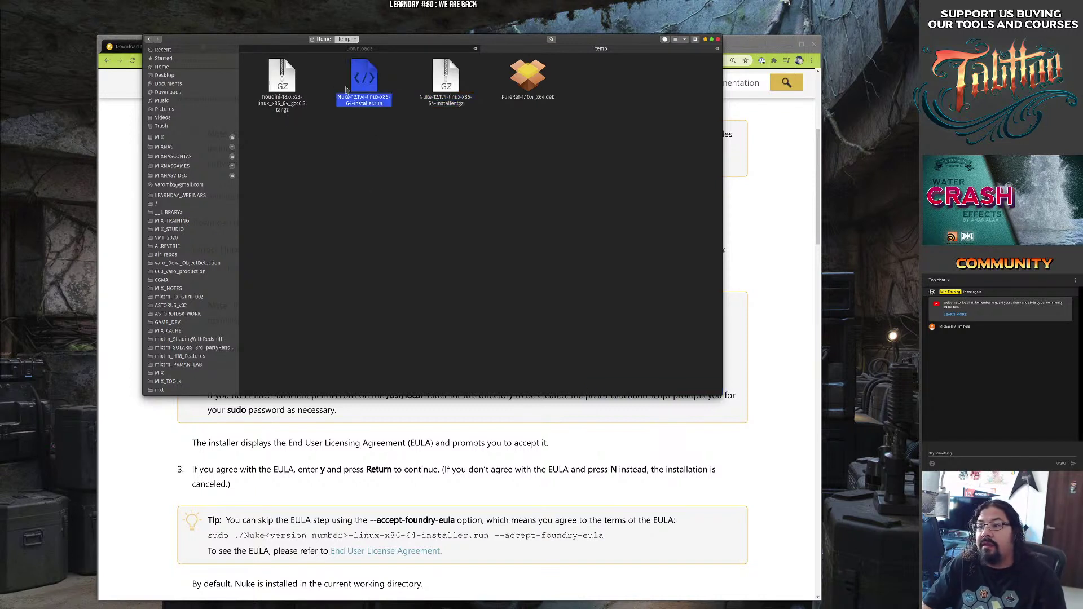
Open a terminal in the temp folder.
right_click(378, 154)
left_click(373, 145)
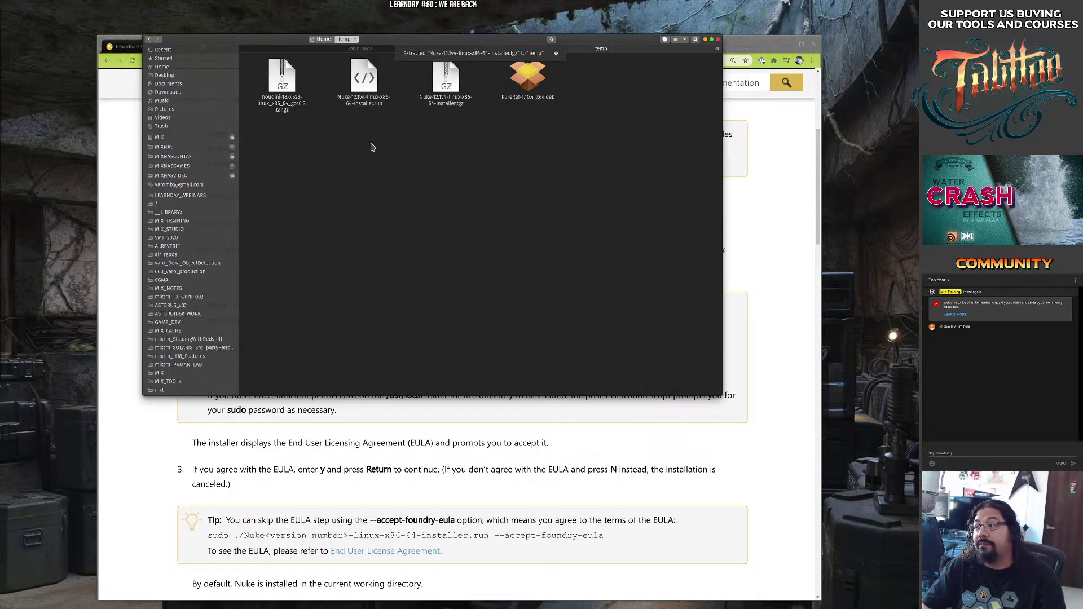
right_click(389, 140)
left_click(454, 184)
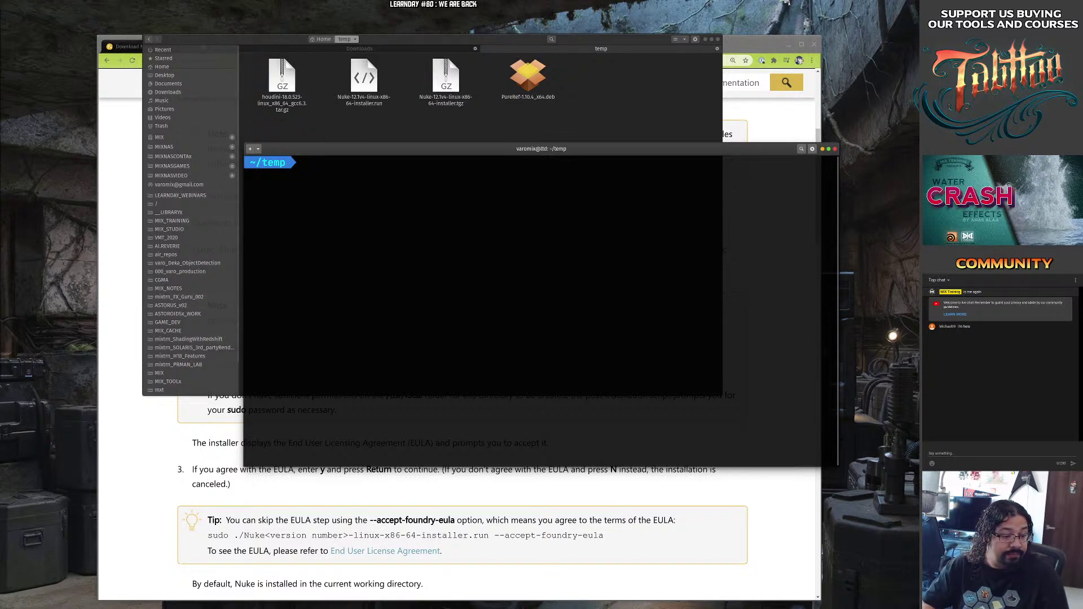
At the ~/temp prompt, enter ./Nuke-12.1v4-linux-x86-64-installer.run using Tab completion, without running it.
key("super")
key("super")
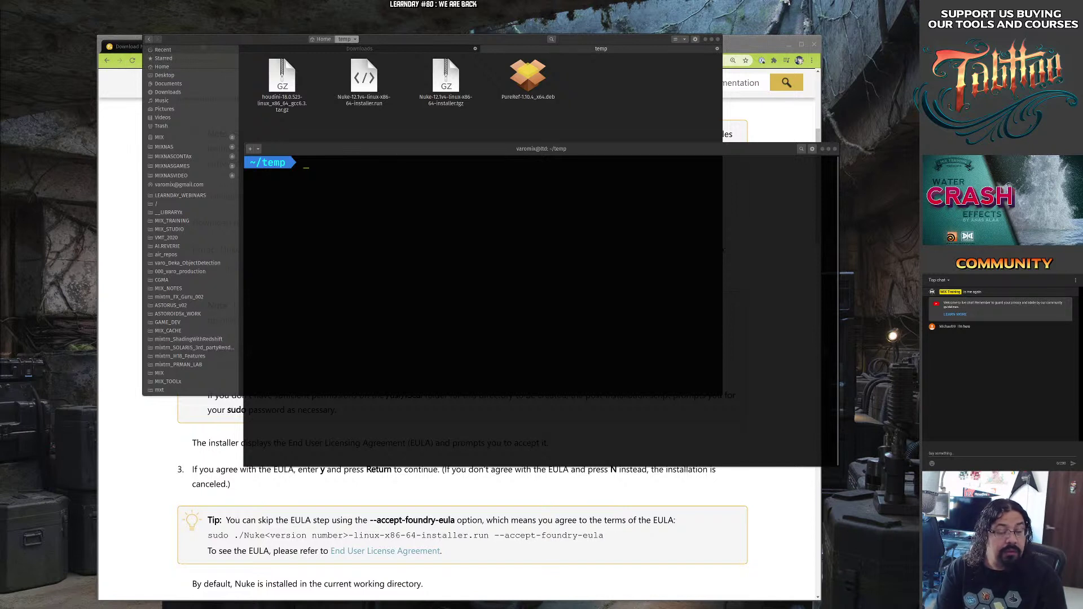
left_click(384, 191)
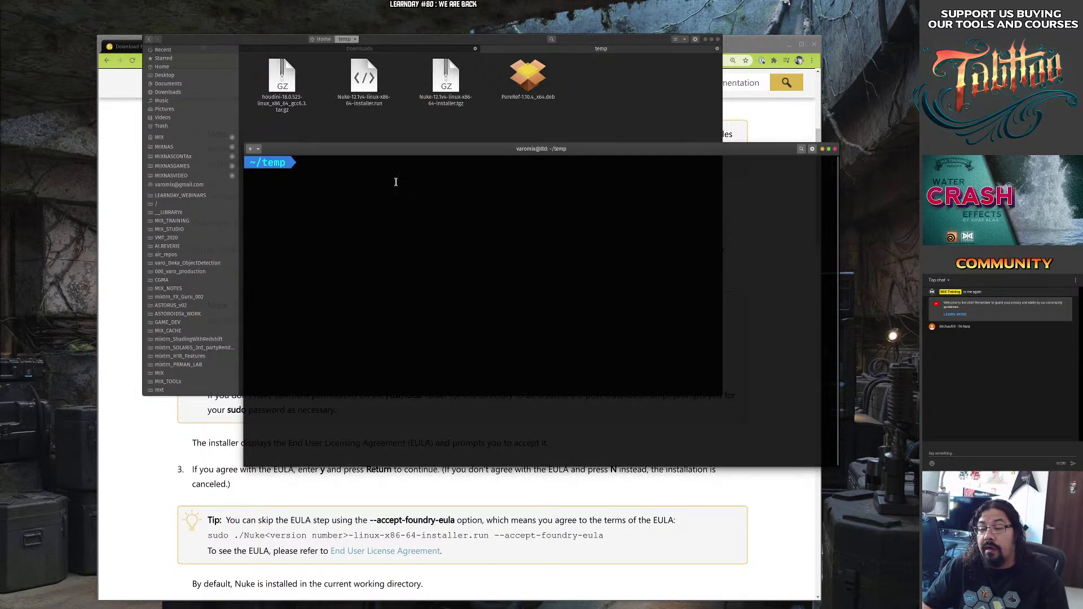
type("sudo")
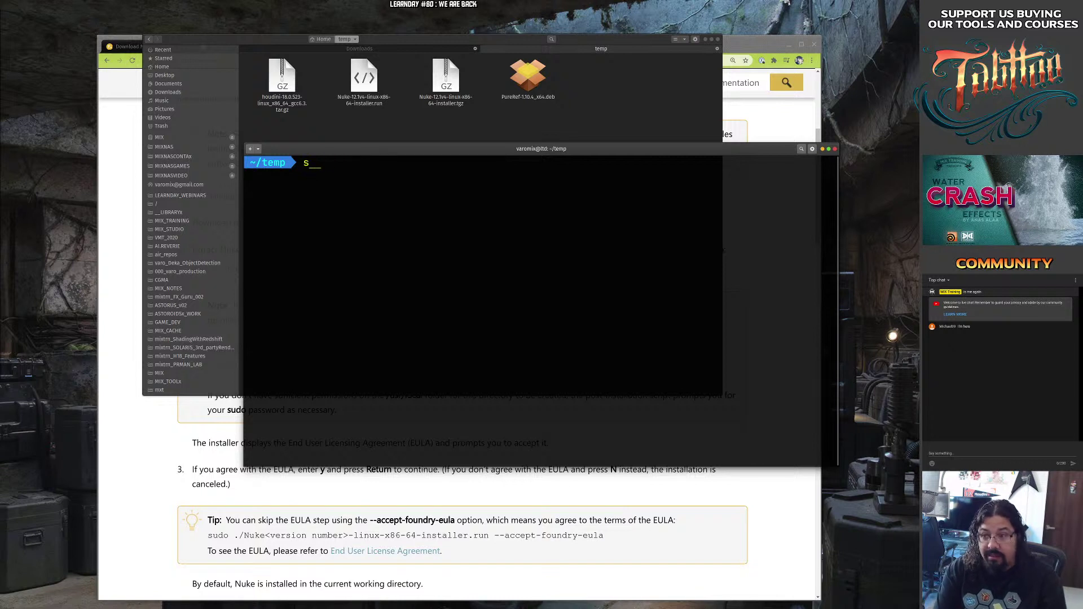
key("BackSpace")
key("BackSpace")
key("BackSpace")
key("BackSpace")
key("BackSpace")
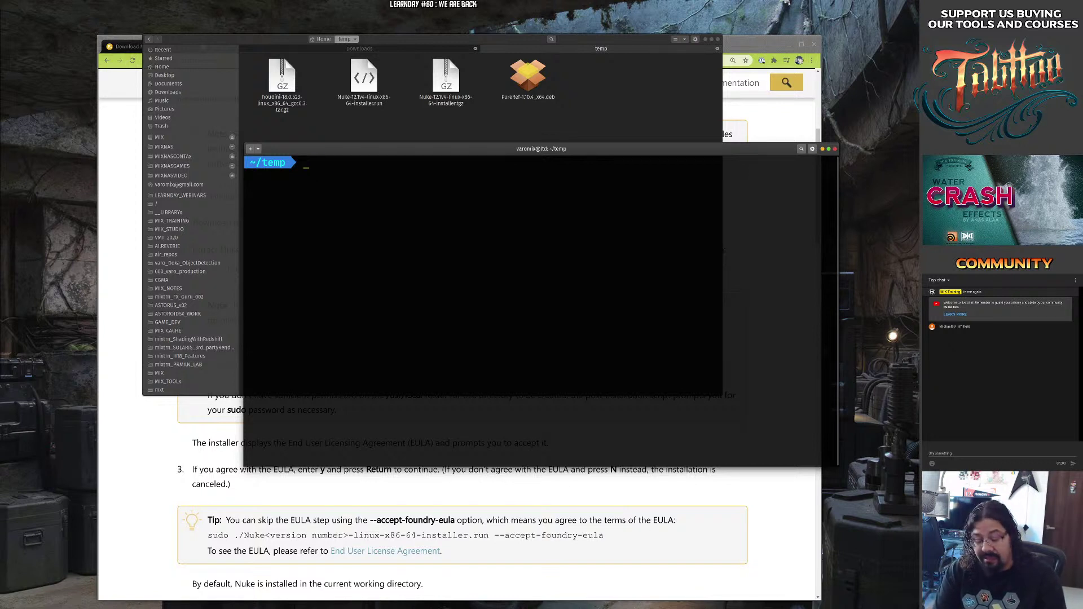
type("./Nuk")
key("Tab")
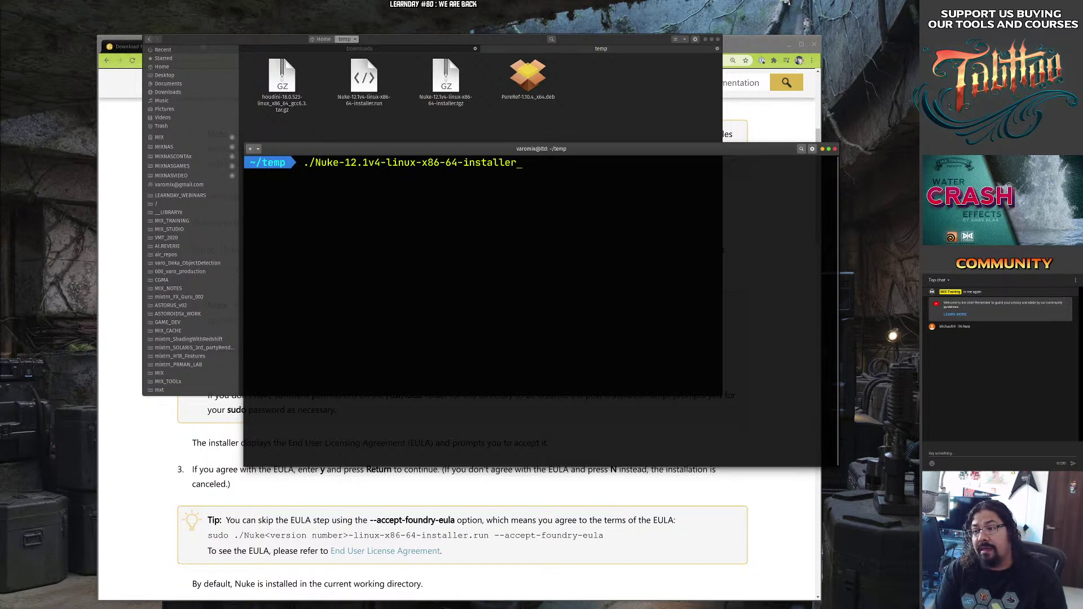
key("BackSpace")
key("BackSpace")
key("BackSpace")
key("BackSpace")
key("BackSpace")
key("BackSpace")
key("BackSpace")
key("BackSpace")
key("BackSpace")
key("BackSpace")
key("BackSpace")
key("BackSpace")
key("BackSpace")
key("BackSpace")
key("BackSpace")
key("BackSpace")
key("BackSpace")
key("BackSpace")
key("BackSpace")
key("BackSpace")
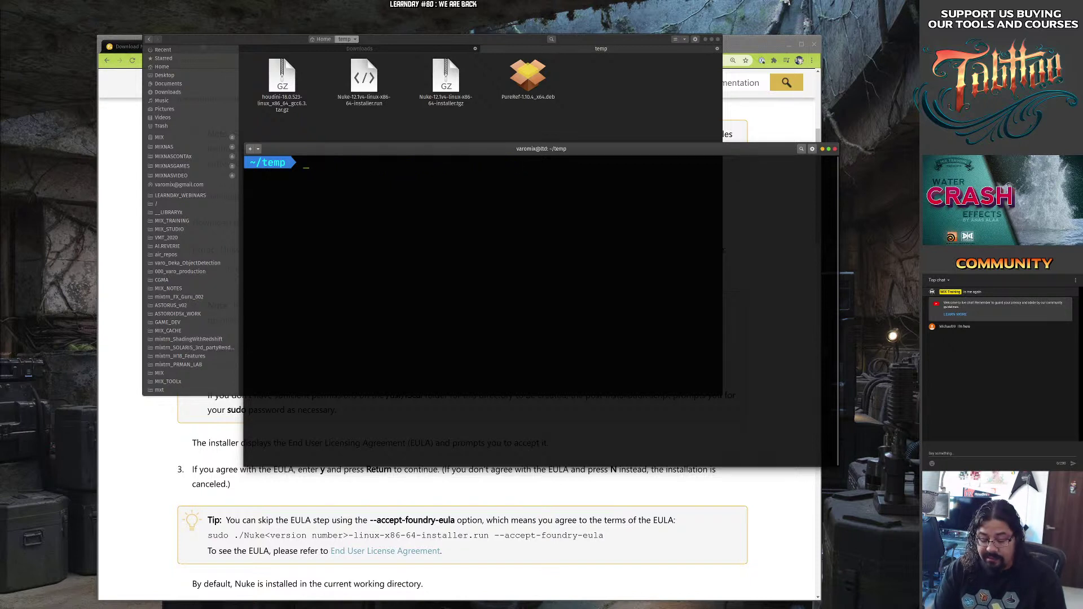
type("/")
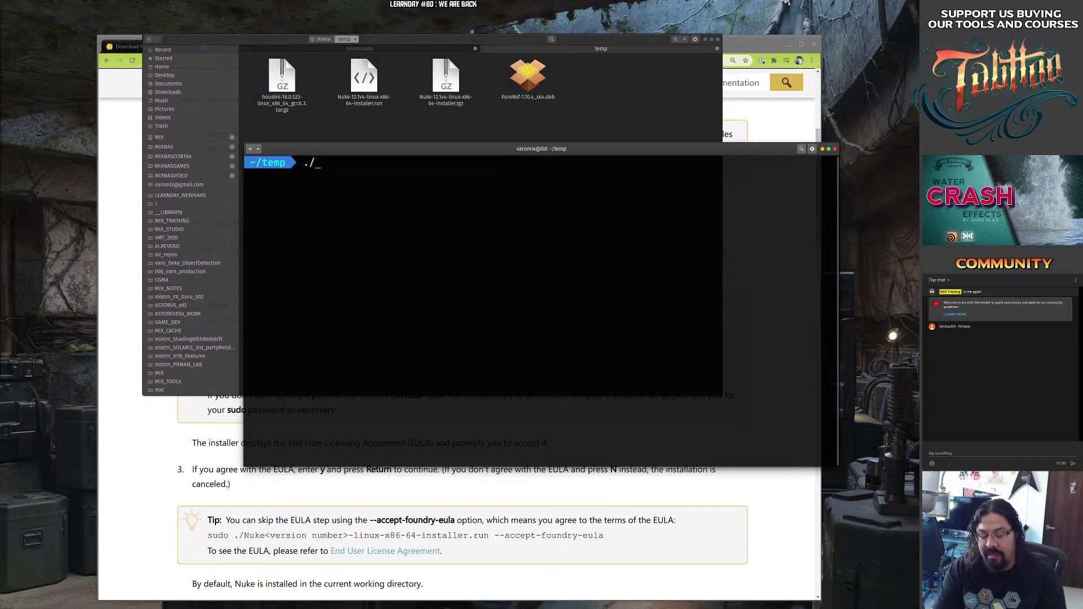
type("Nuk")
key("Tab")
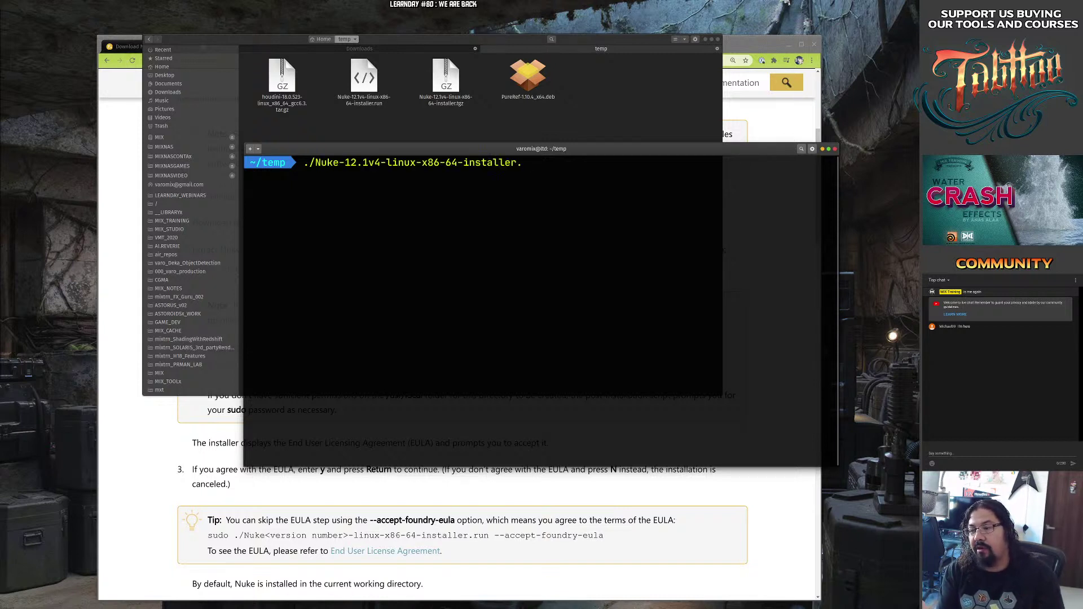
type("r")
key("Tab")
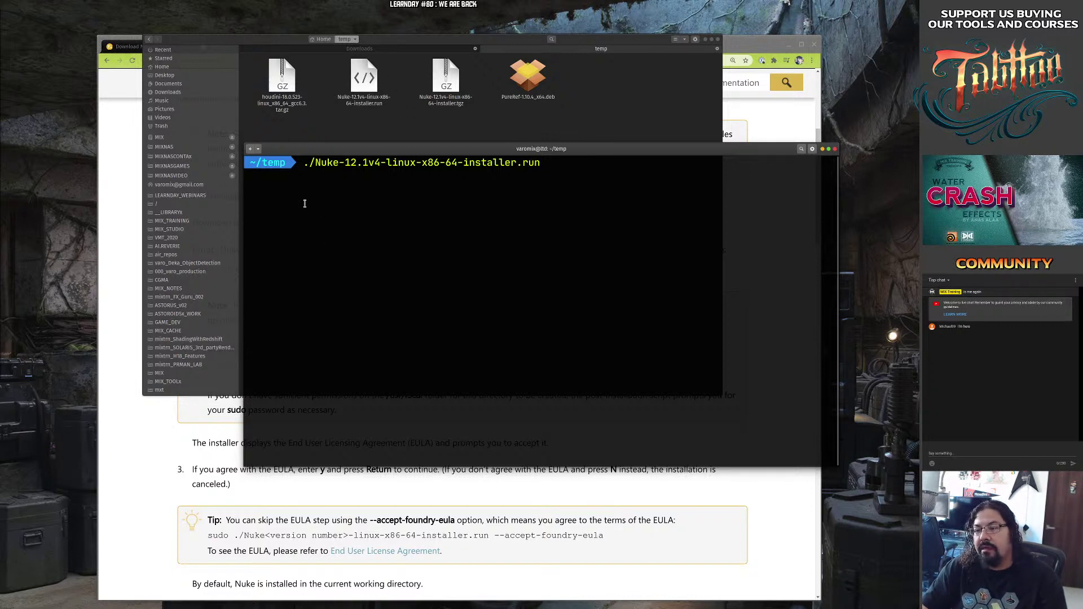
right_click(364, 84)
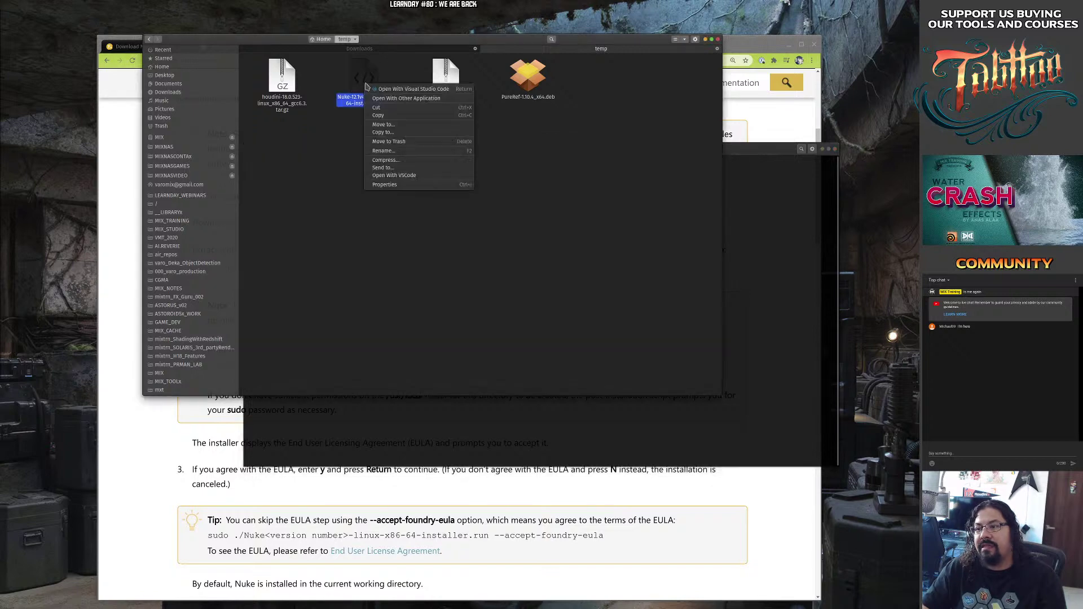
left_click(433, 89)
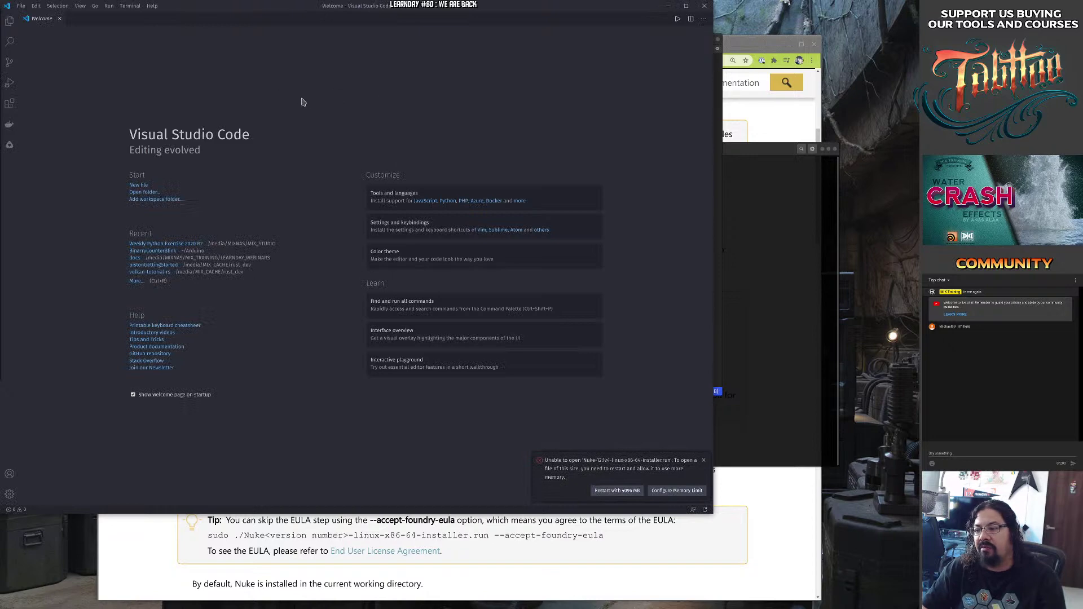
left_click(703, 6)
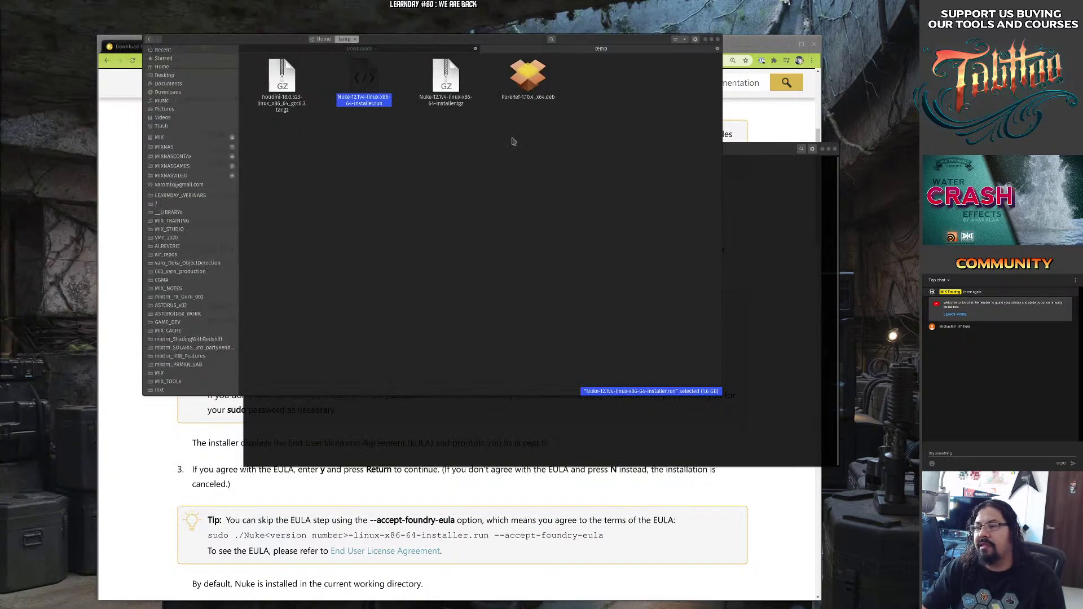
left_click(800, 210)
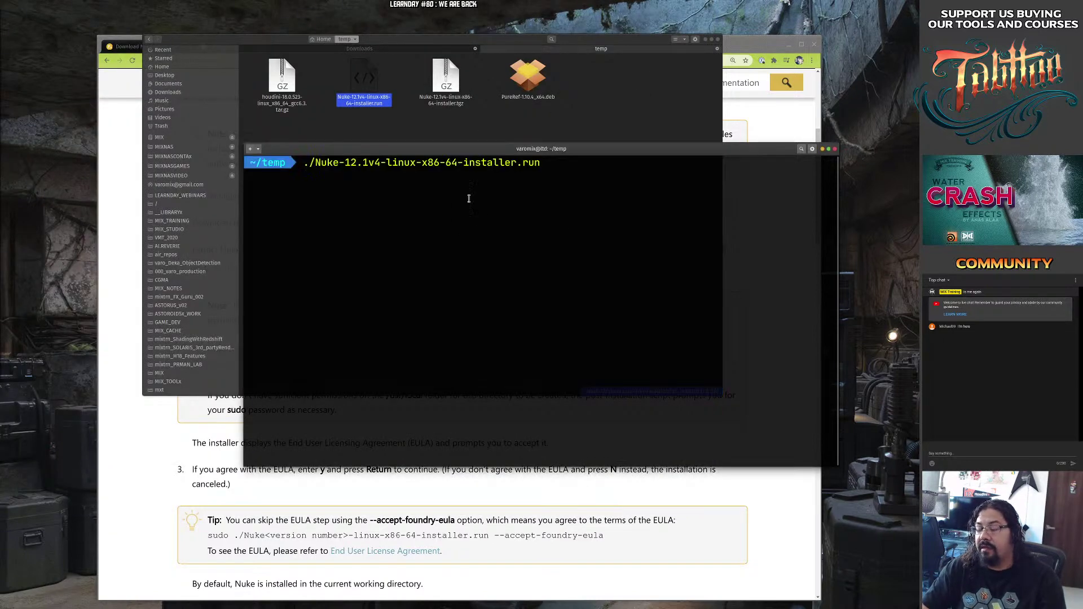
Run the installer, accept the EULA and install into the Nuke12.1v4 subfolder of temp.
key("Return")
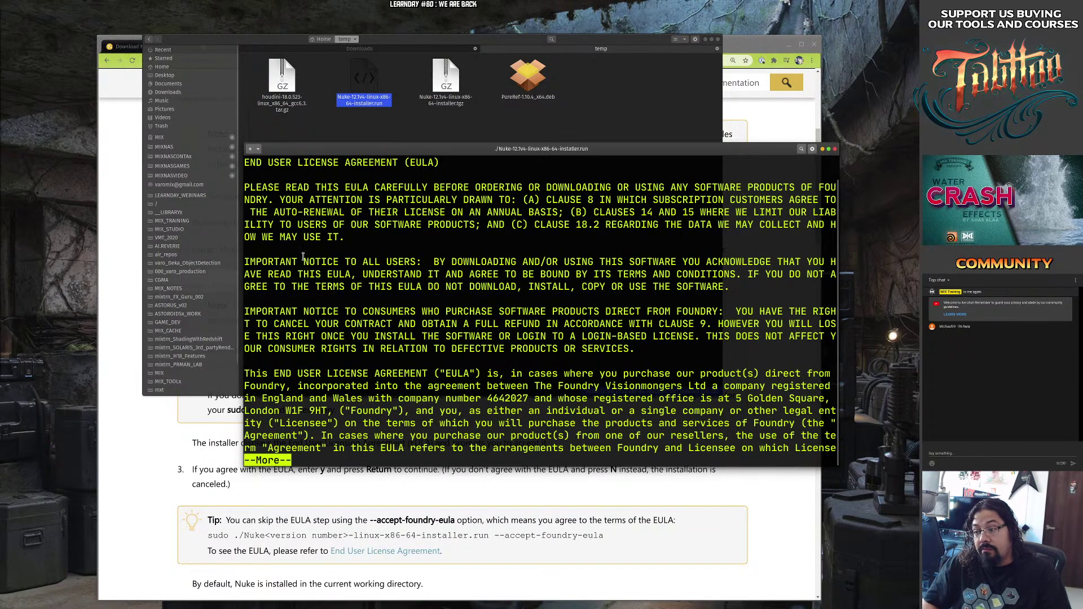
left_click_drag(303, 257, 271, 218)
left_click_drag(672, 385, 779, 472)
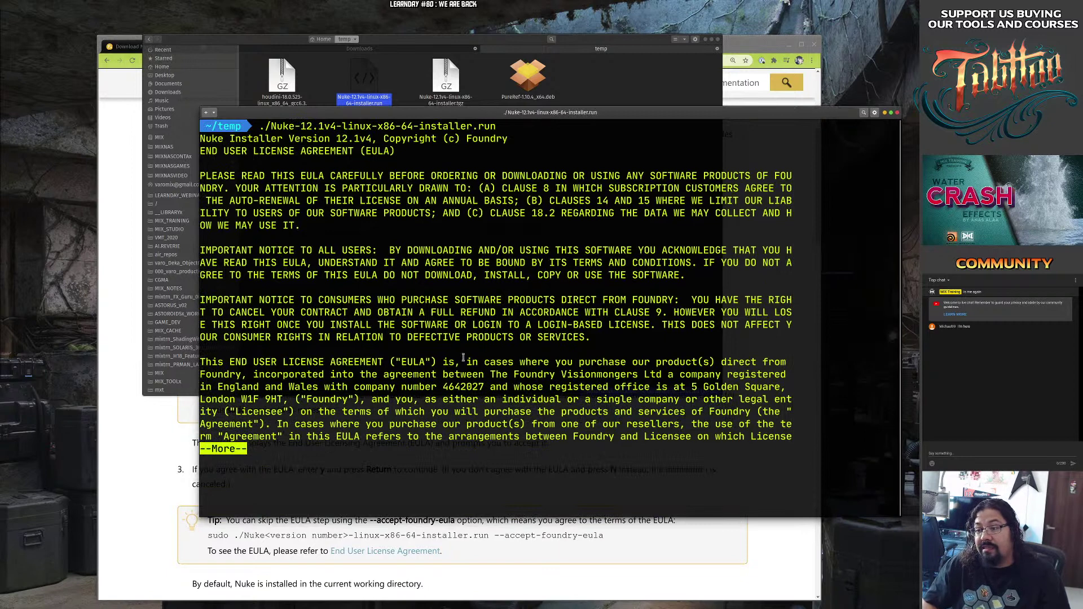
key("ctrl+c")
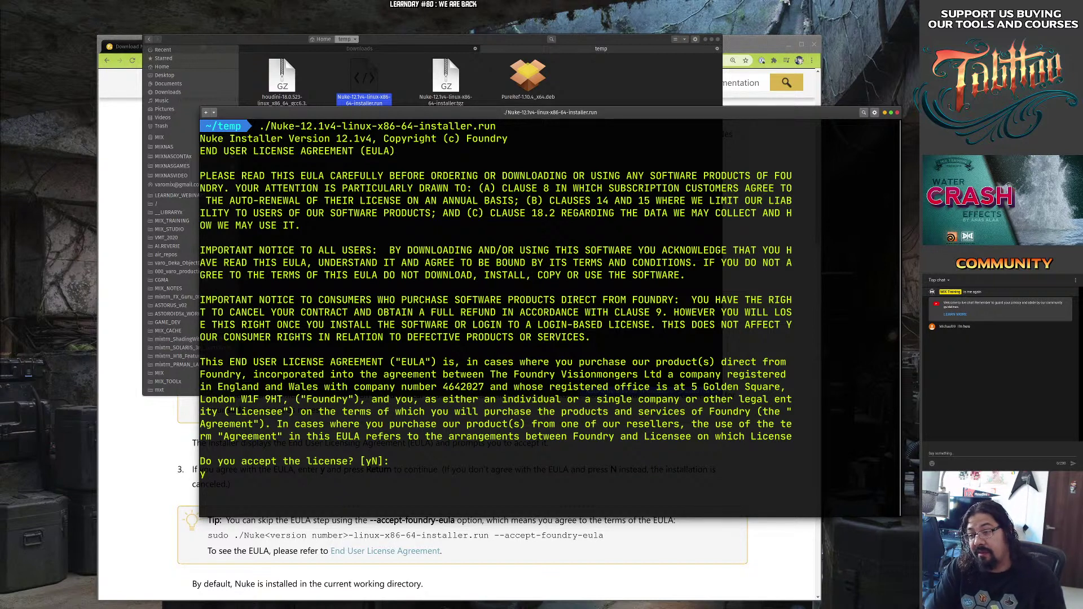
key("Return")
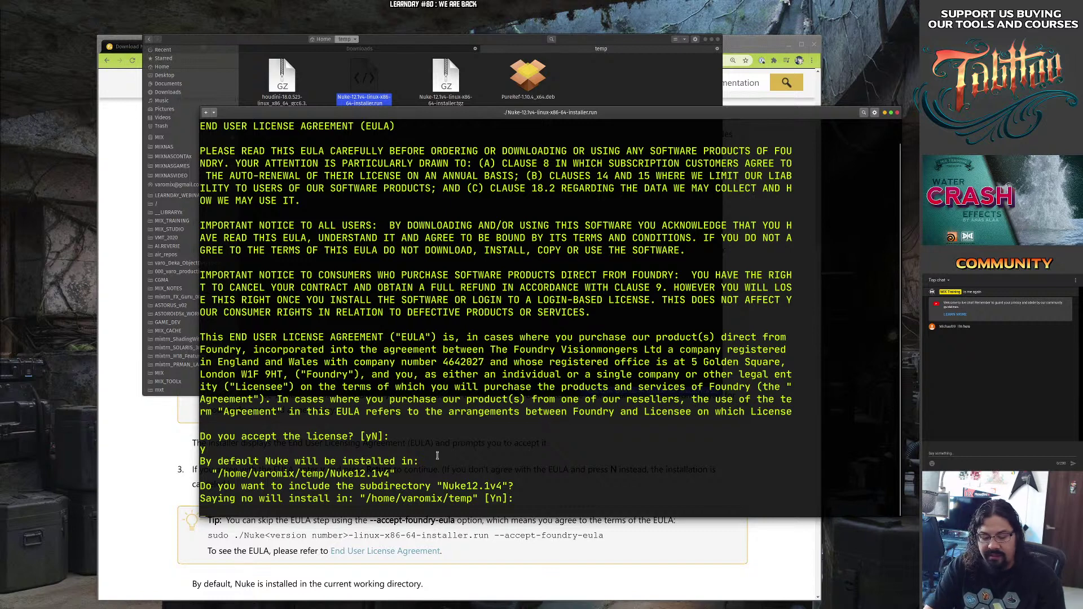
key("Return")
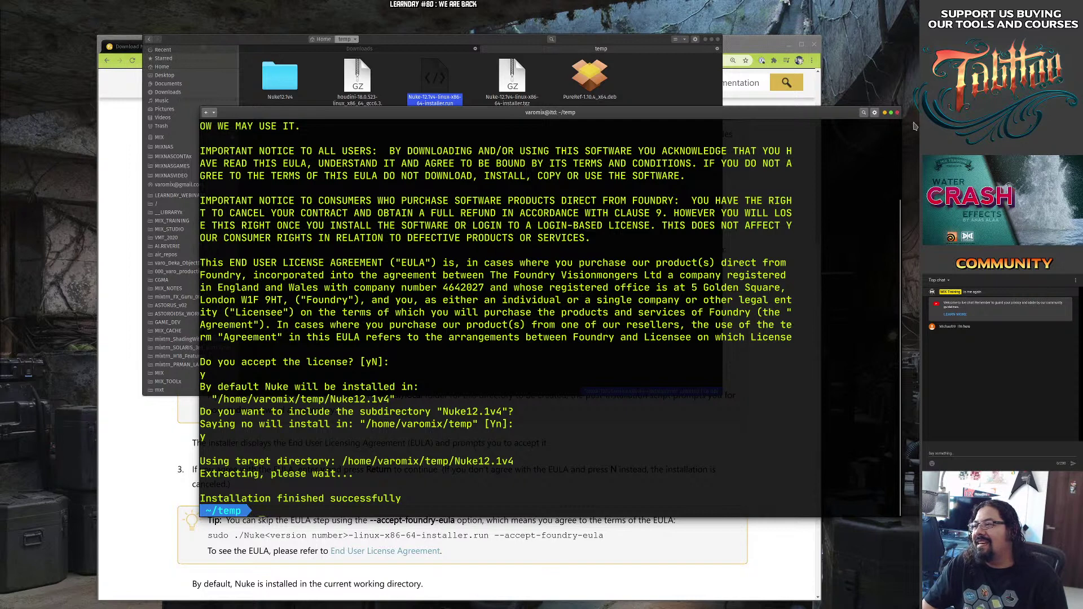
Open the Nuke12.1v4 folder, scroll down and launch the Nuke12.1 executable.
left_click(898, 113)
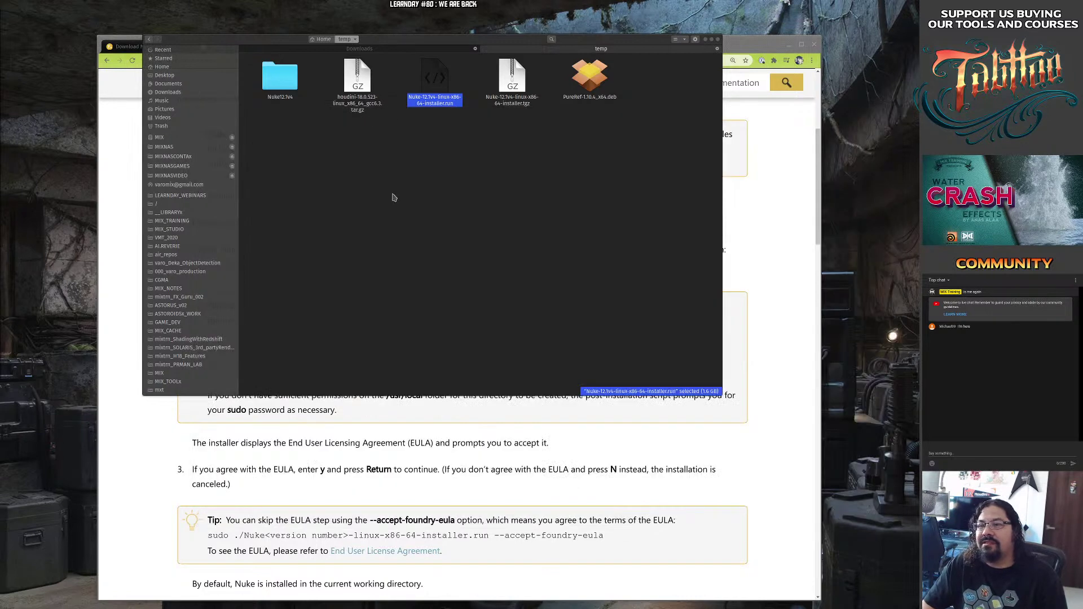
double_click(280, 76)
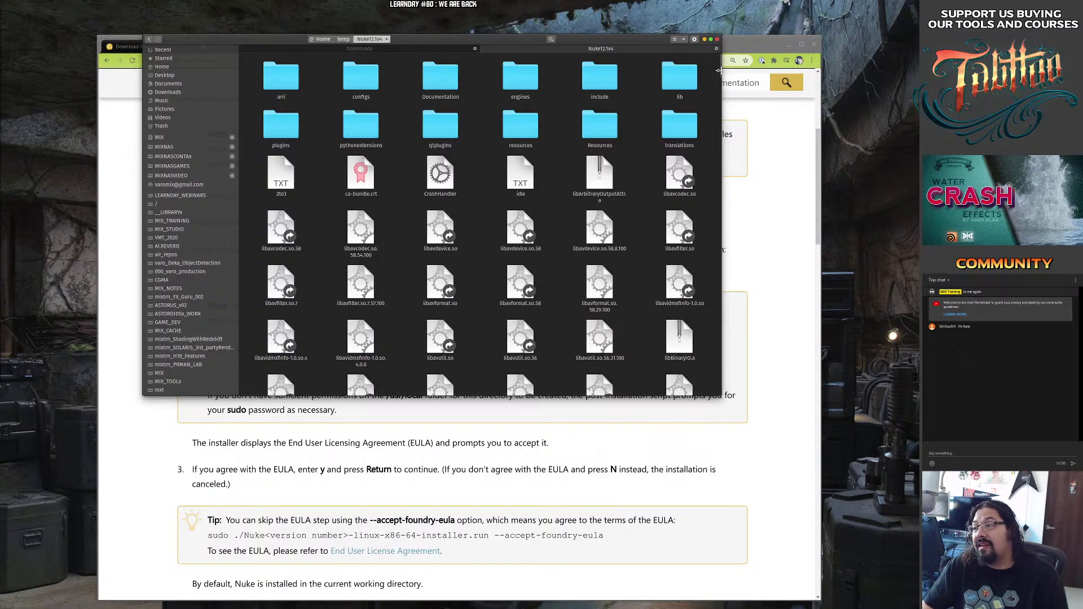
scroll(712, 125, "down", 10)
scroll(711, 128, "down", 10)
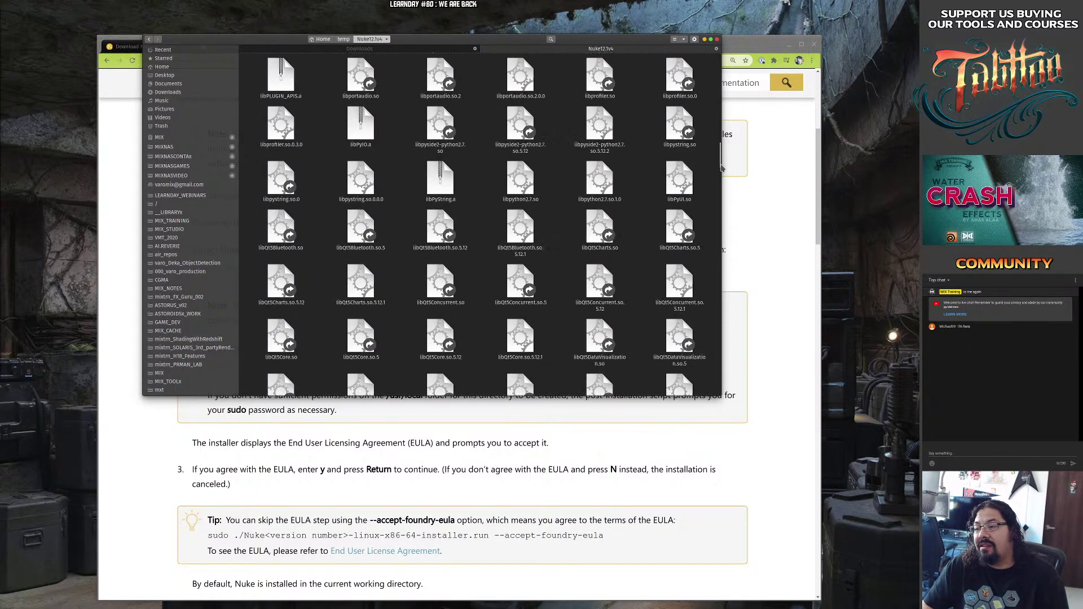
key("super")
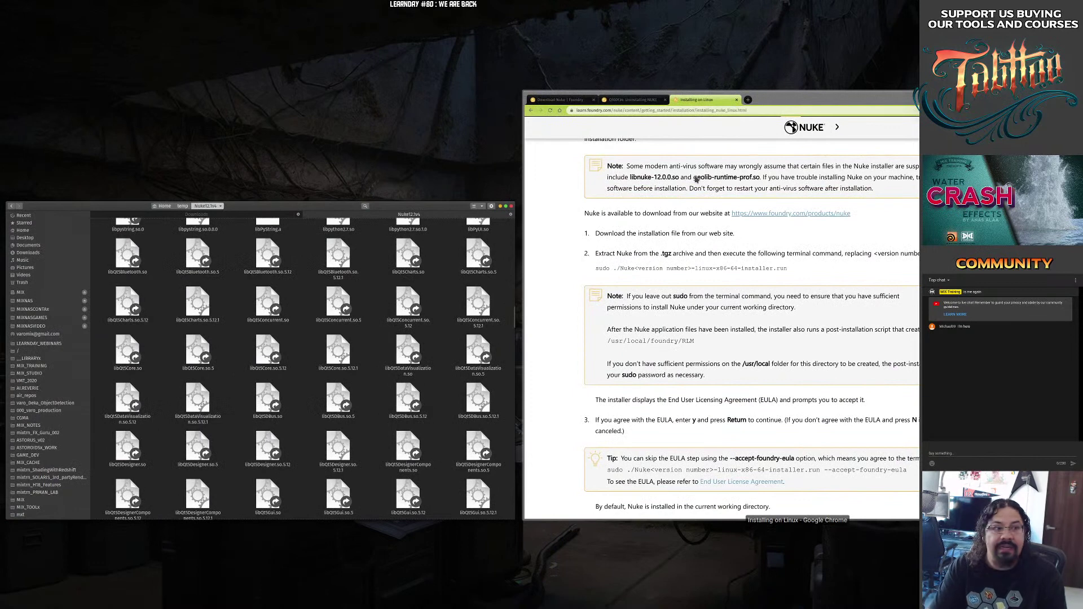
key("super")
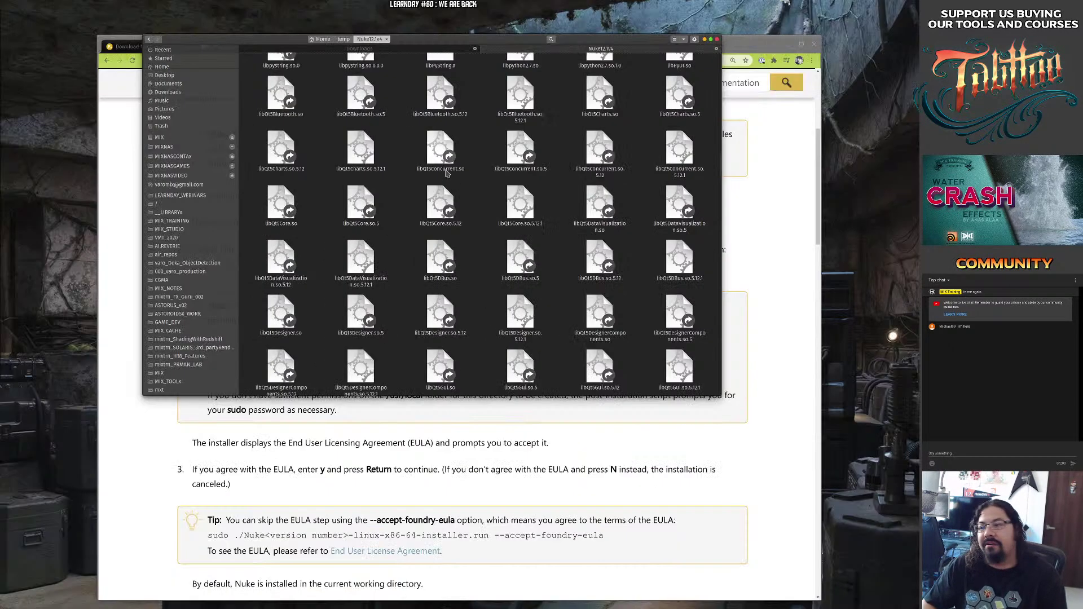
scroll(458, 282, "down", 15)
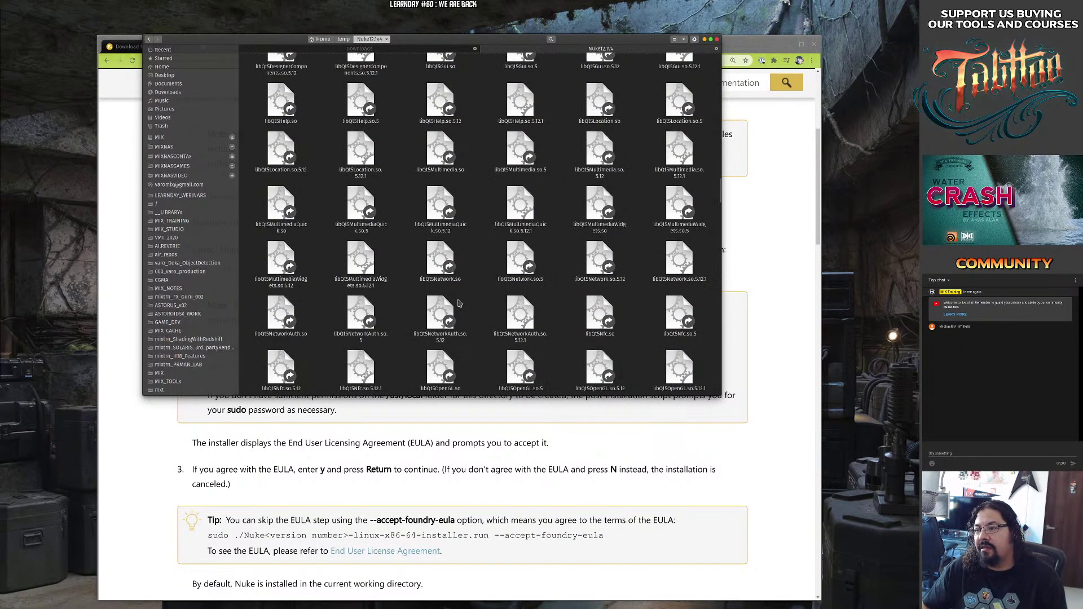
scroll(457, 303, "down", 15)
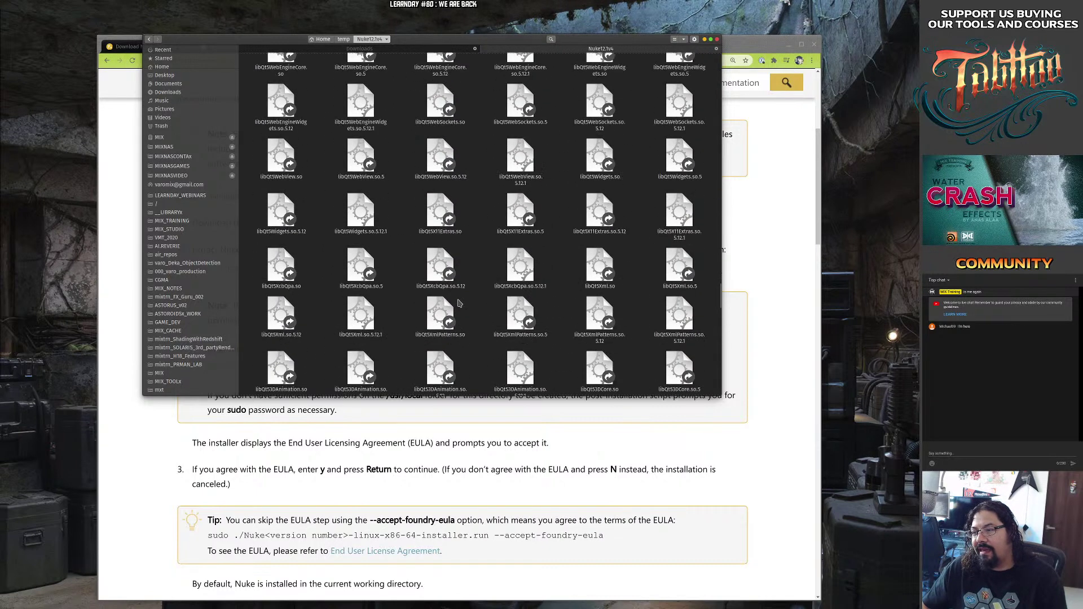
scroll(458, 303, "down", 5)
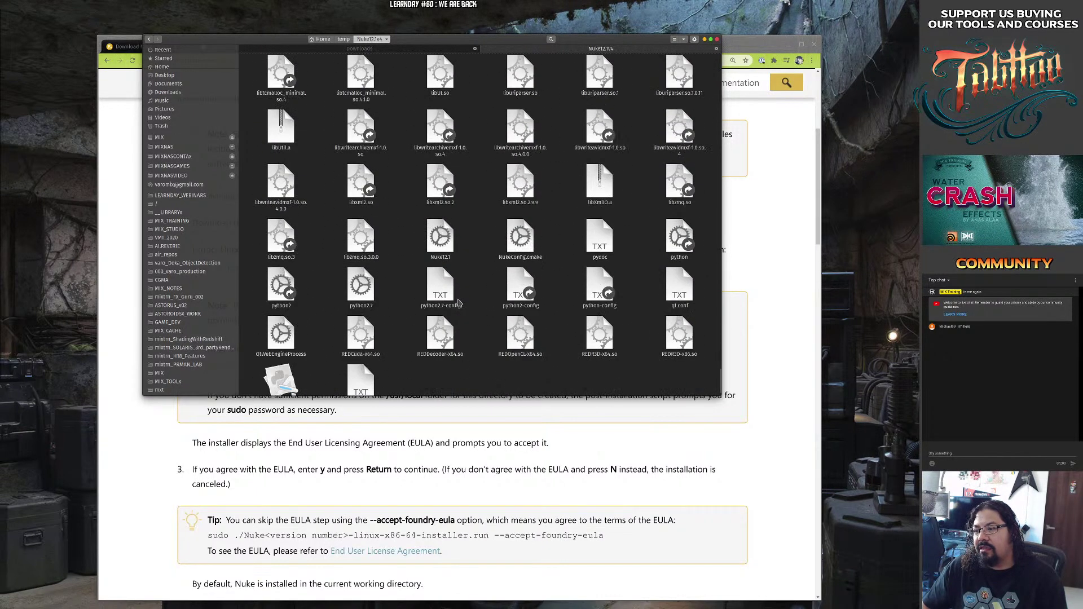
left_click(441, 243)
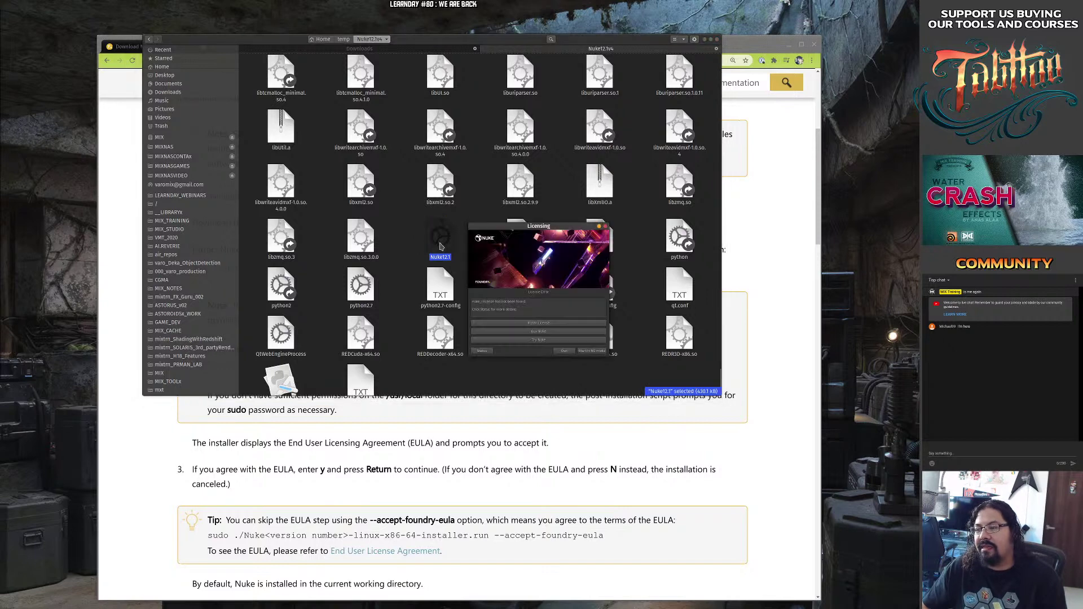
Choose Non-commercial, Authorise Device and log in with the Foundry account e-mail and password.
left_click_drag(548, 224, 397, 149)
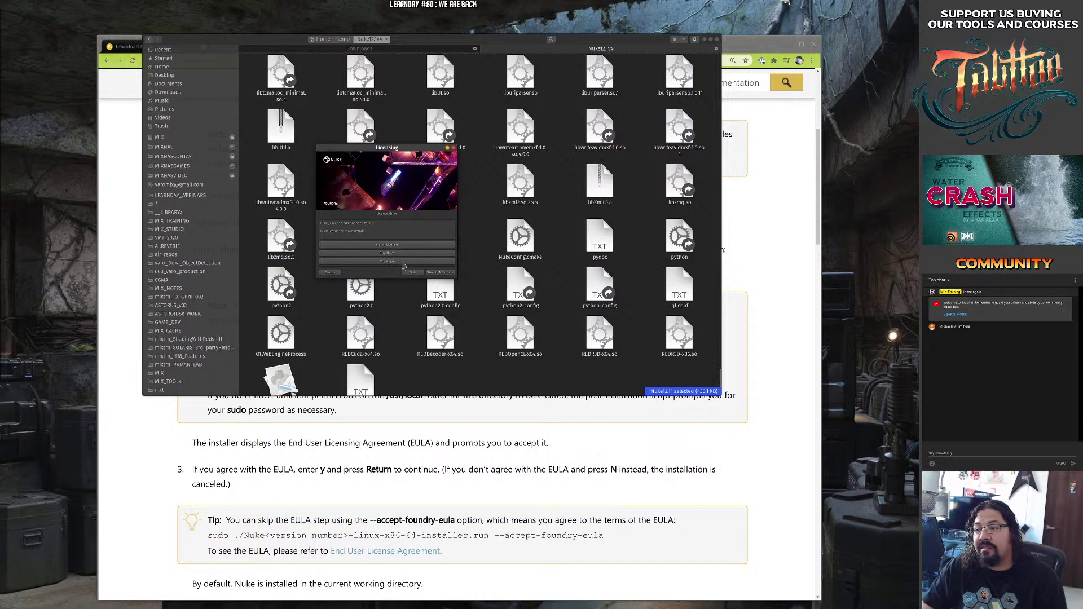
left_click(440, 273)
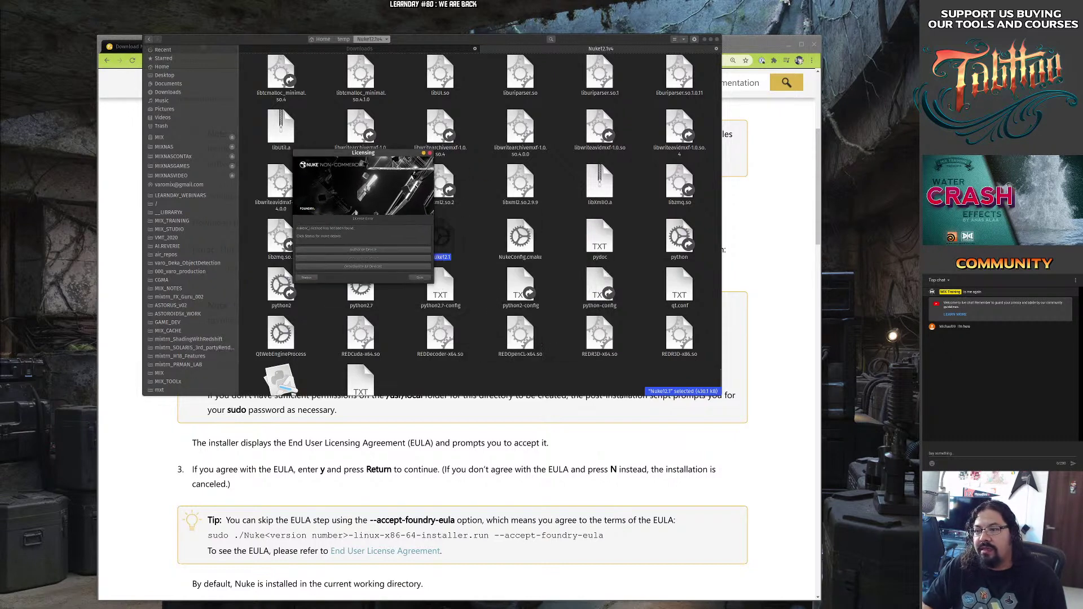
left_click(387, 251)
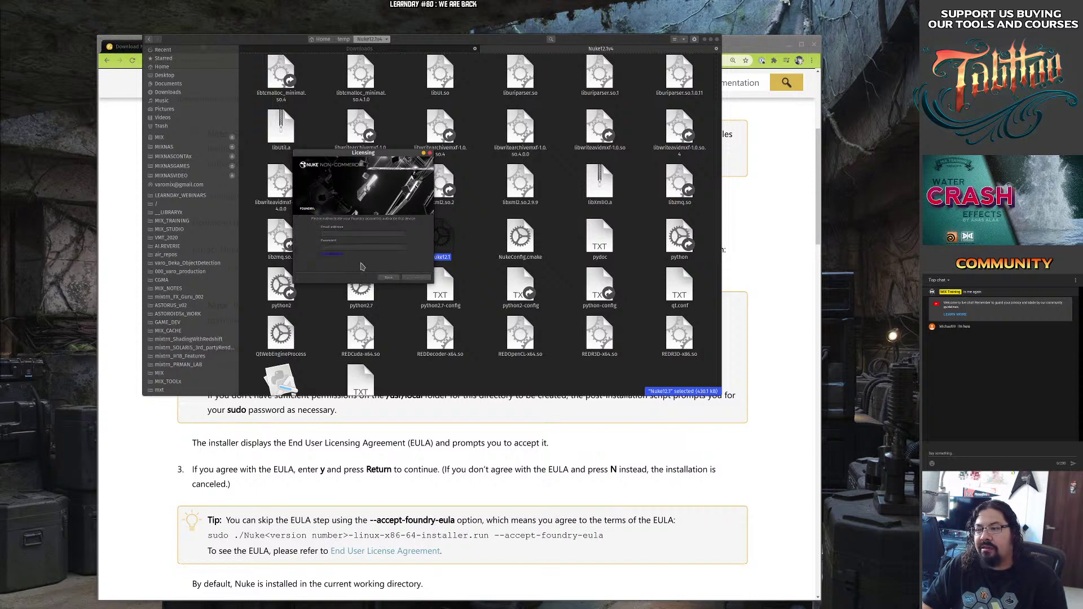
left_click(364, 233)
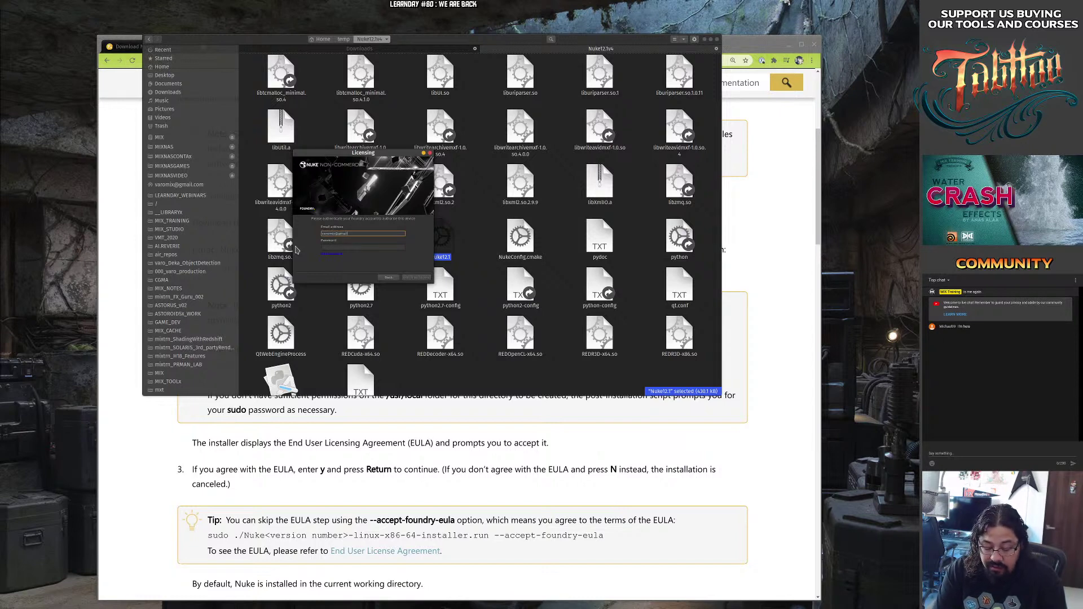
key("Tab")
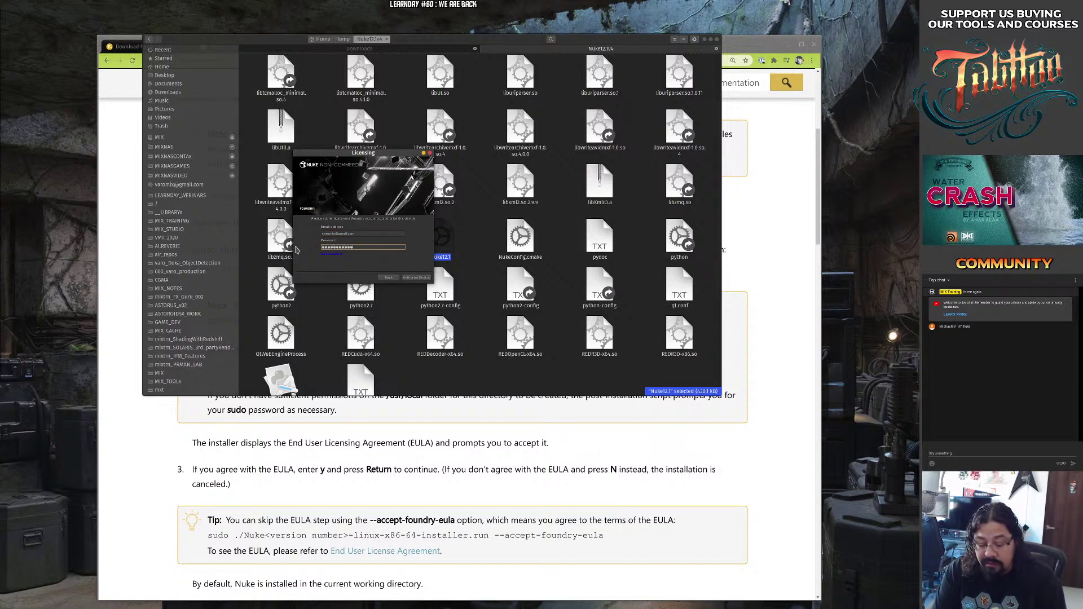
key("Return")
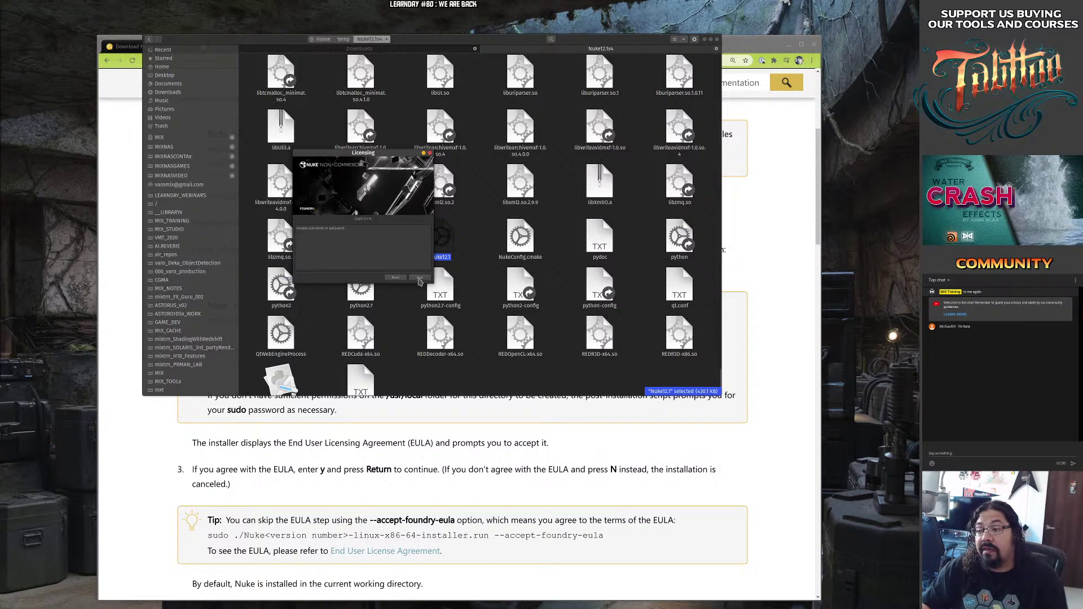
Retry the sign-in after the error, then launch once the licence is granted.
left_click(418, 279)
left_click(395, 278)
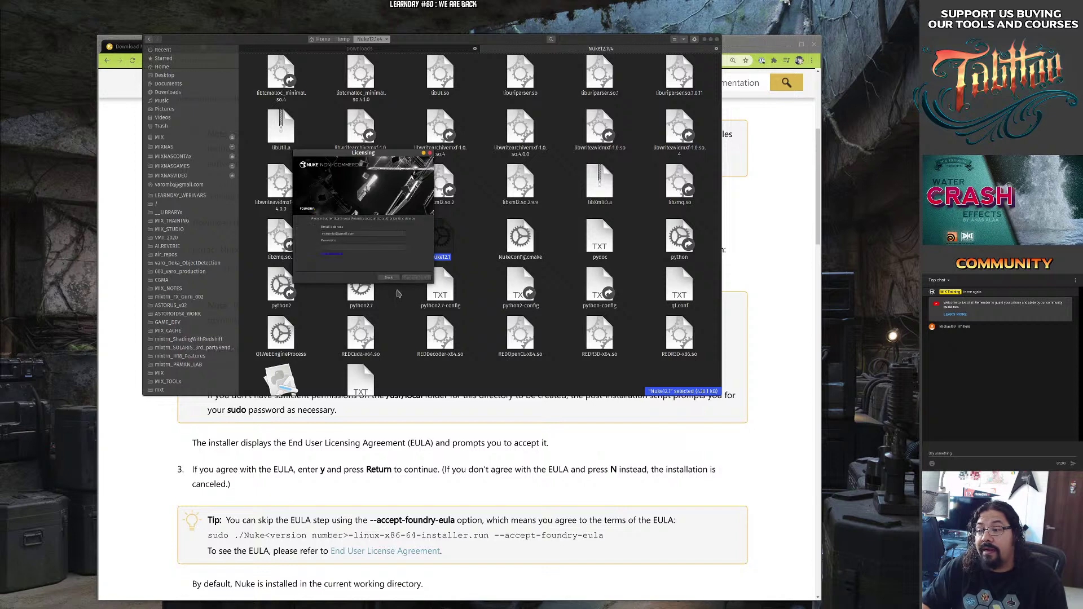
left_click(354, 246)
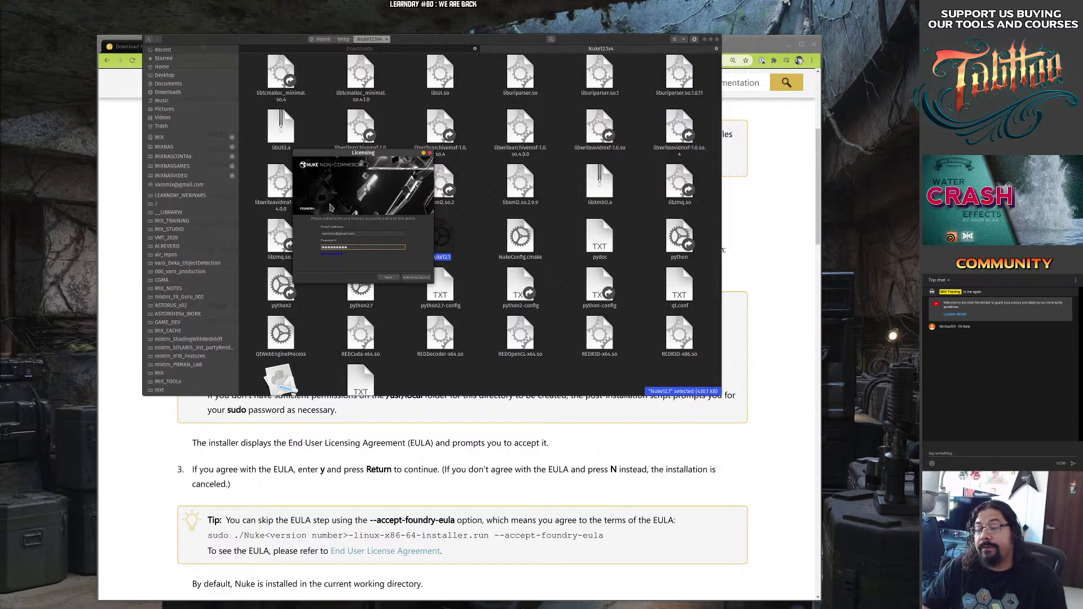
left_click(390, 278)
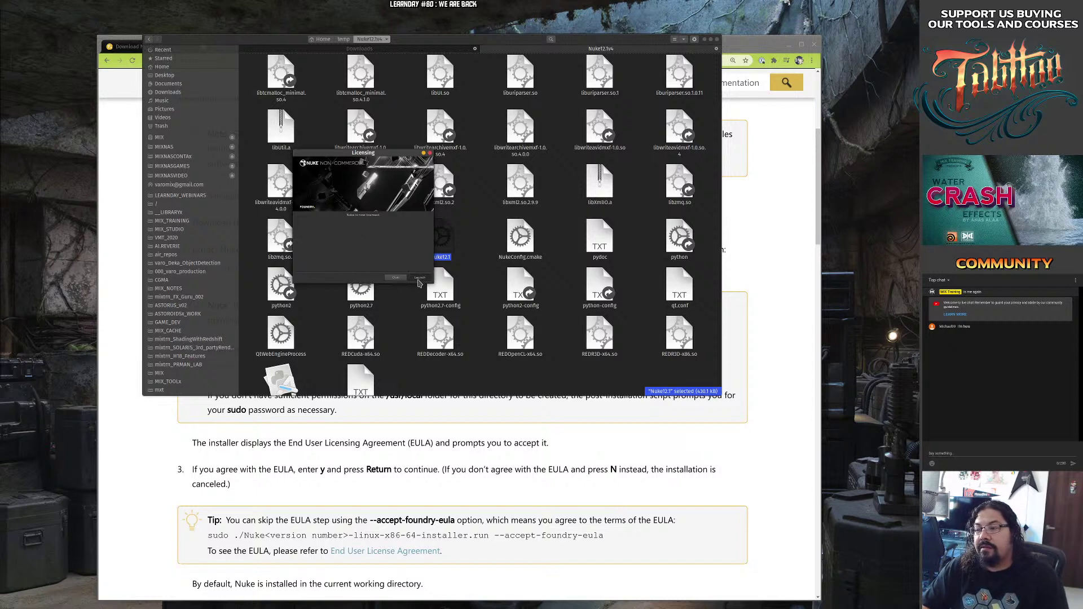
left_click(420, 278)
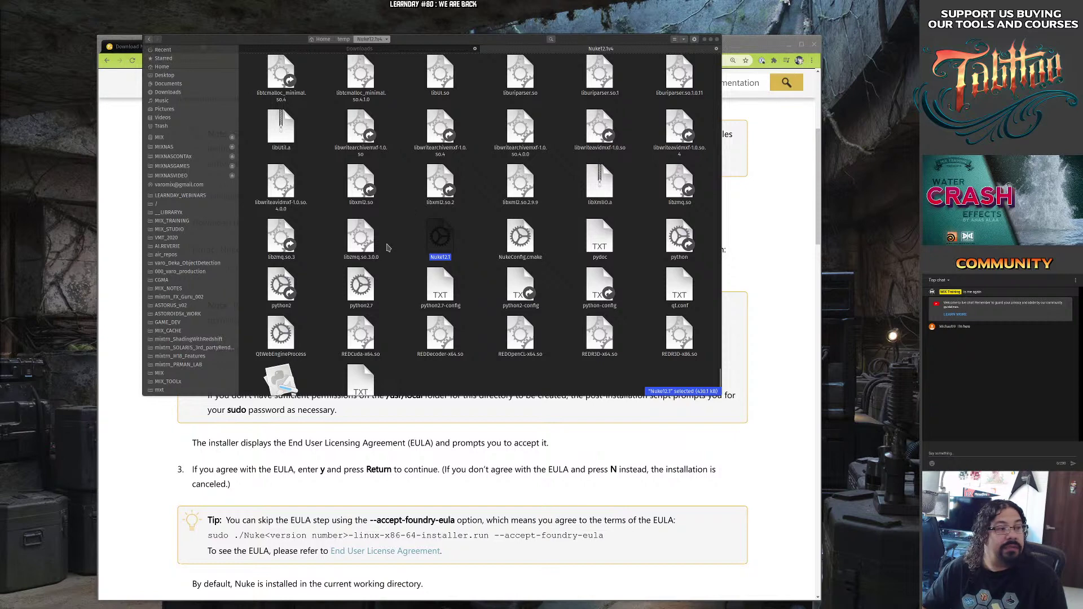
Relaunch Nuke12.1 in non-commercial mode and maximize its window.
double_click(435, 239)
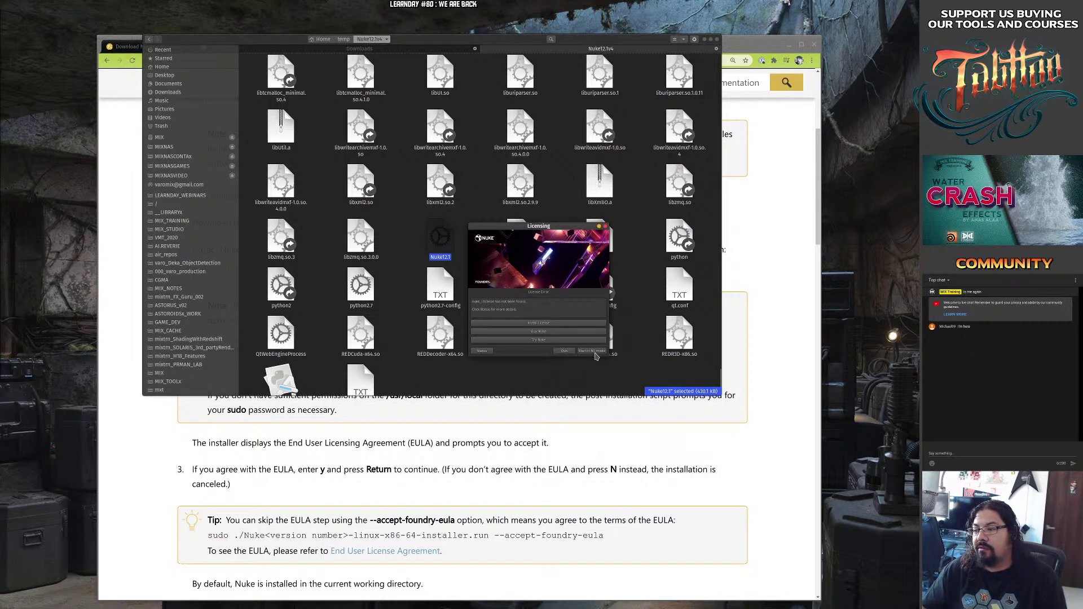
left_click(593, 351)
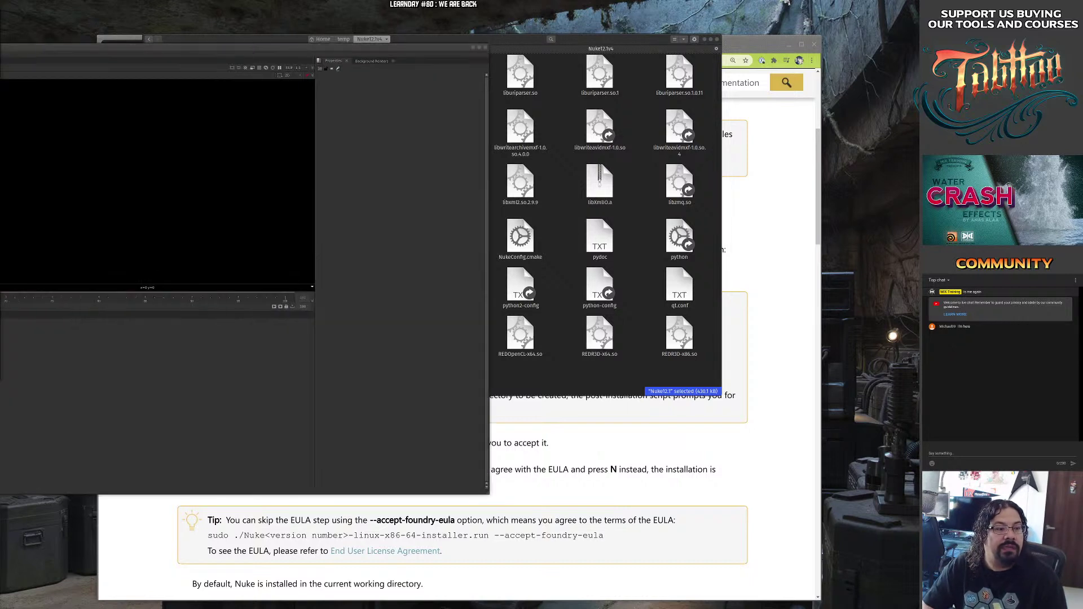
left_click_drag(213, 46, 881, 36)
left_click_drag(502, 38, 502, 38)
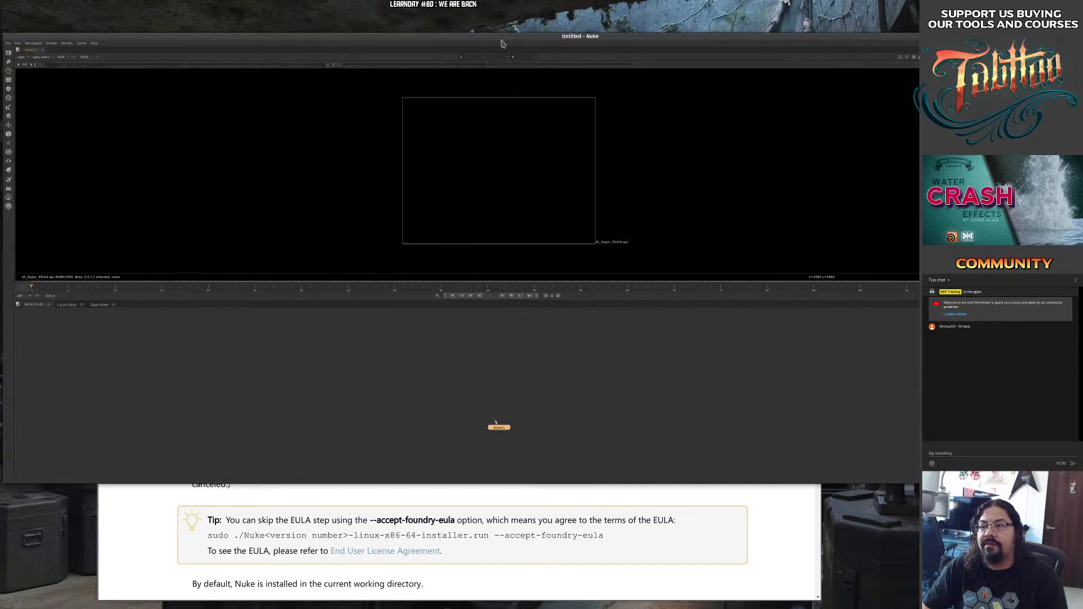
double_click(505, 37)
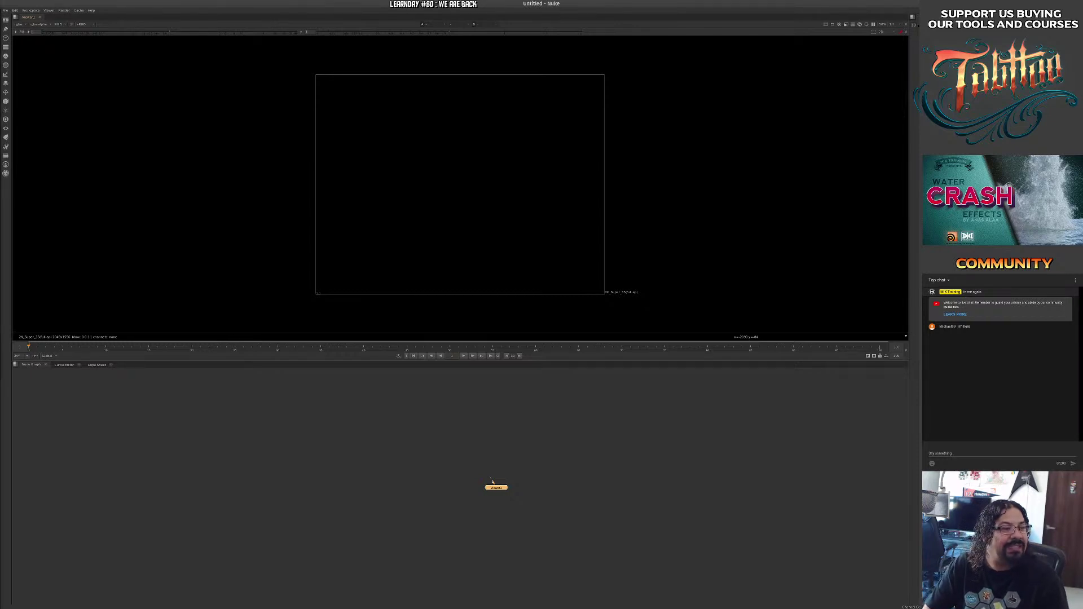
Close the extra floating Untitled Nuke window.
left_click_drag(0, 135, 597, 89)
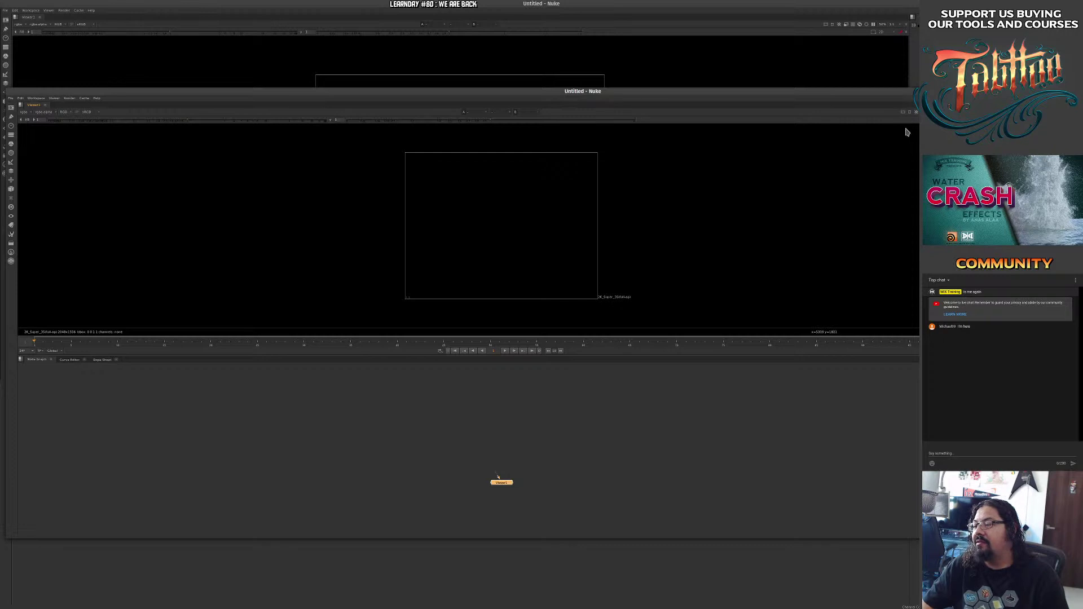
right_click(887, 167)
left_click_drag(812, 166, 412, 249)
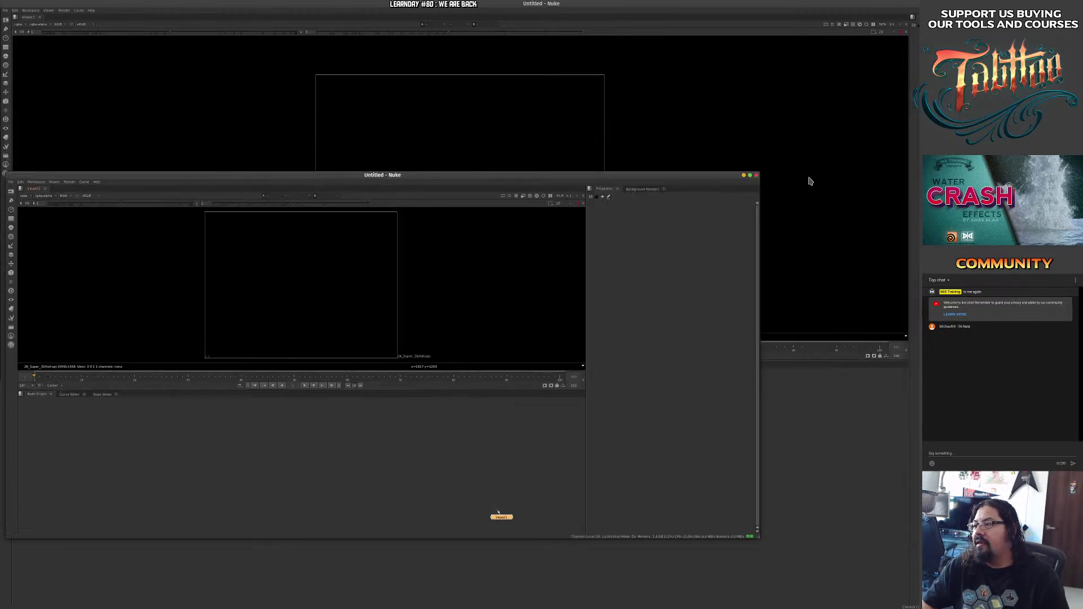
left_click(757, 176)
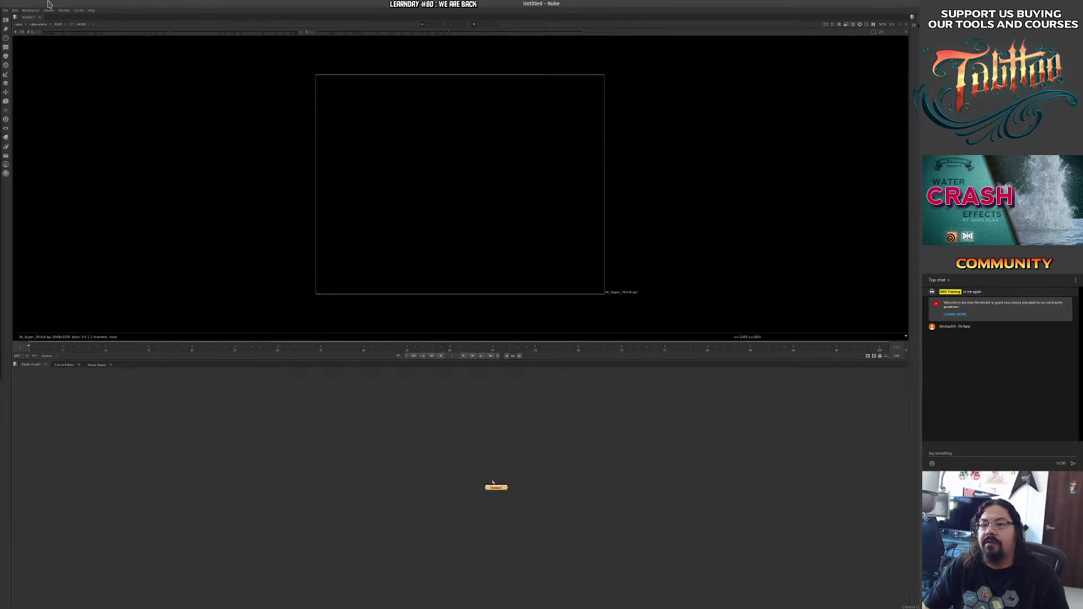
In Preferences > UI Scaling, use Scale All mode with a scale of 2 and apply.
left_click(16, 11)
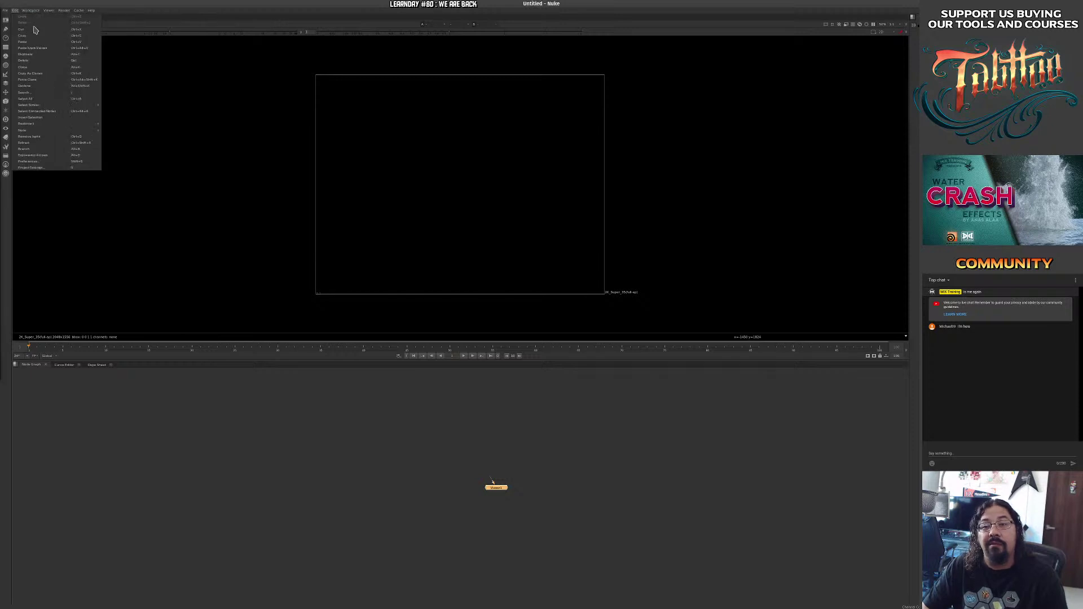
left_click(29, 162)
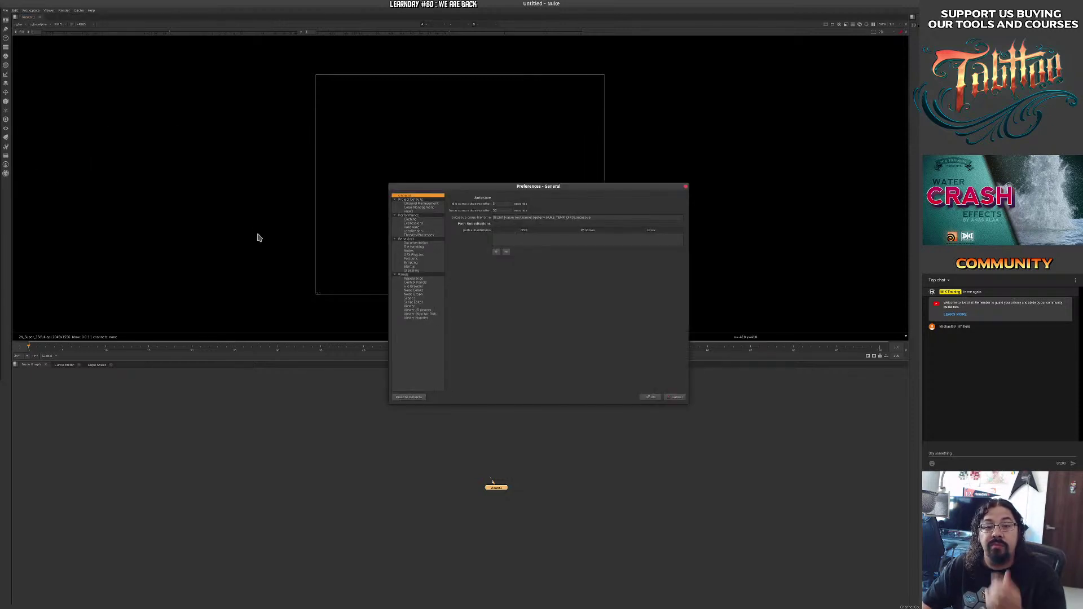
left_click(419, 270)
left_click(495, 199)
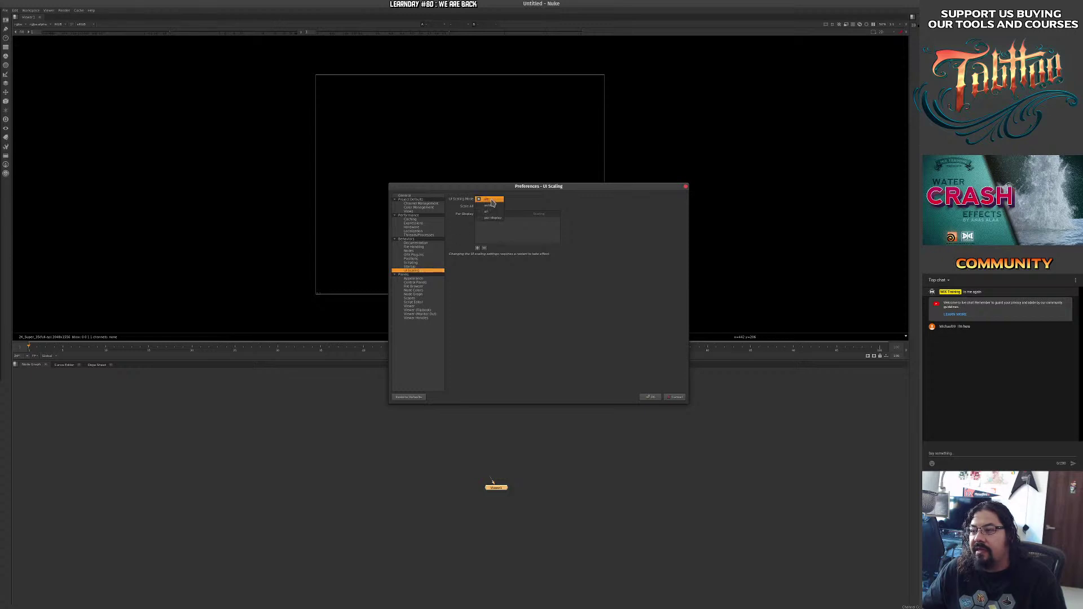
left_click(513, 197)
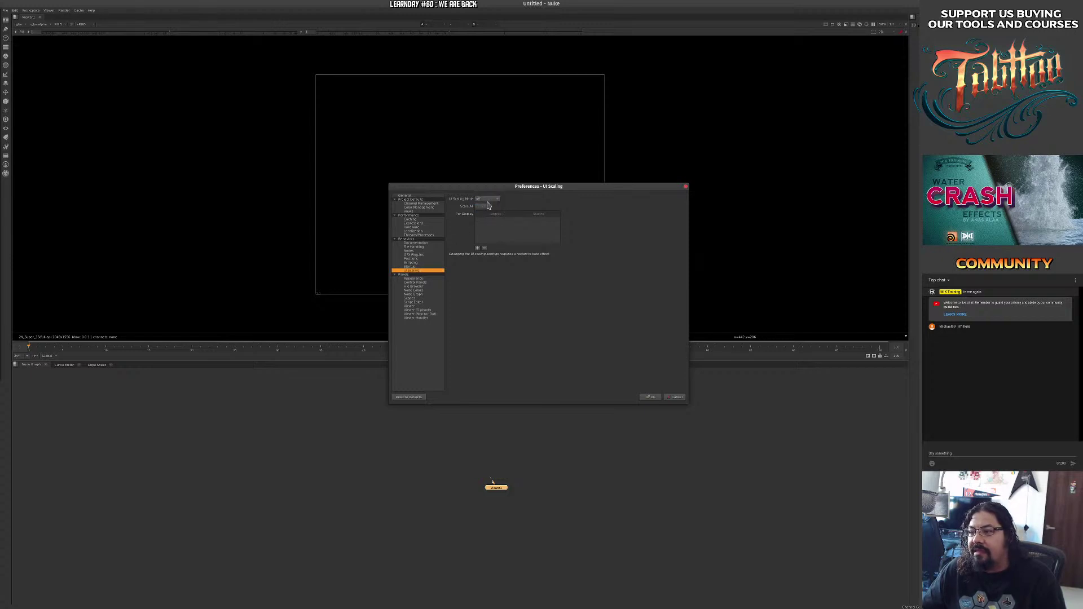
left_click(489, 200)
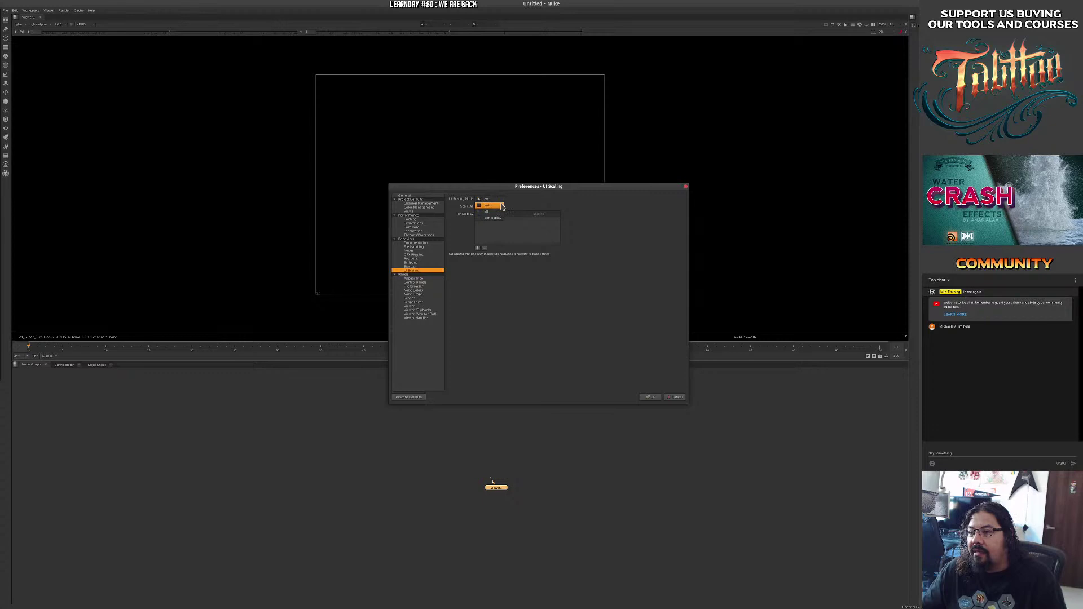
left_click(486, 212)
left_click(486, 207)
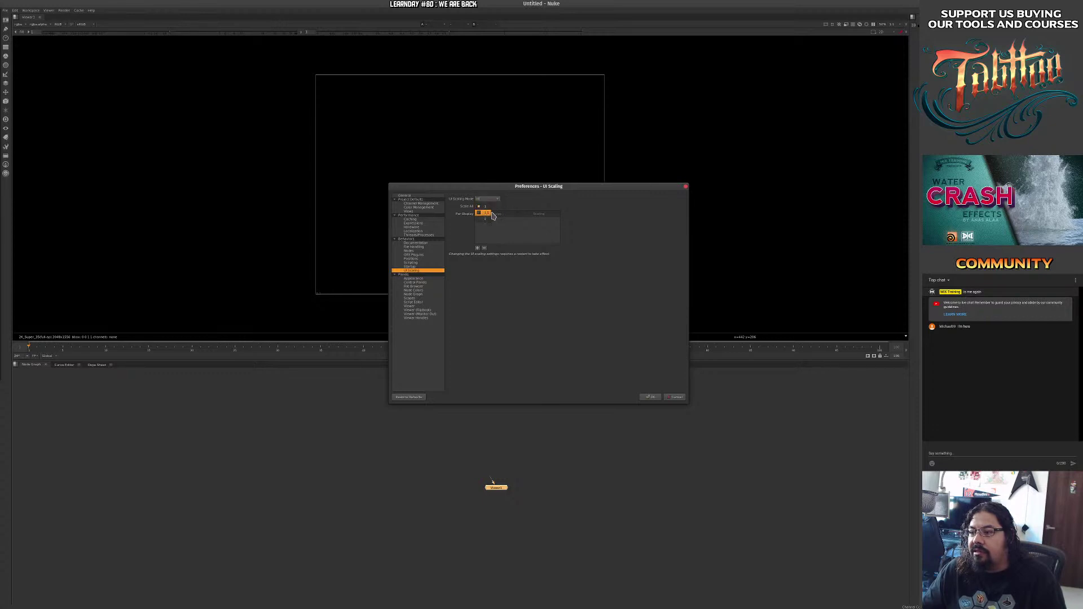
left_click(487, 213)
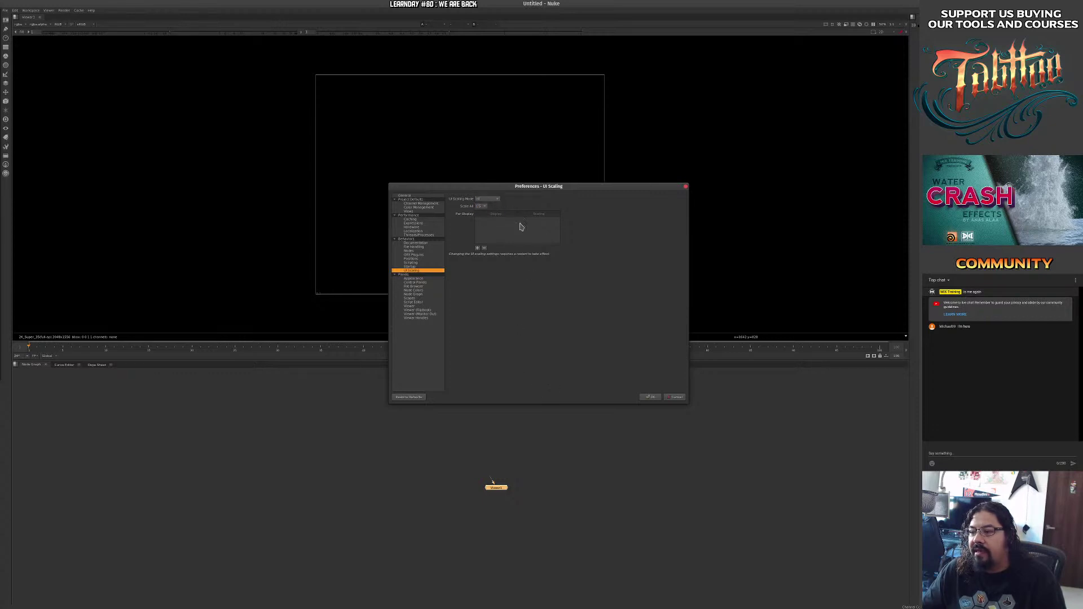
left_click(477, 206)
left_click(484, 214)
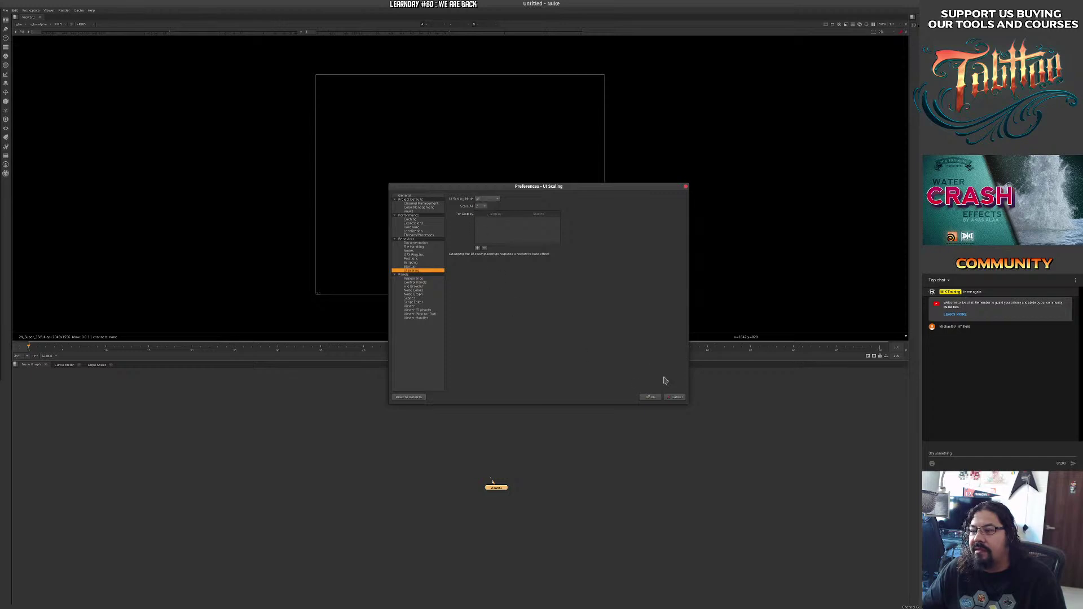
left_click(650, 397)
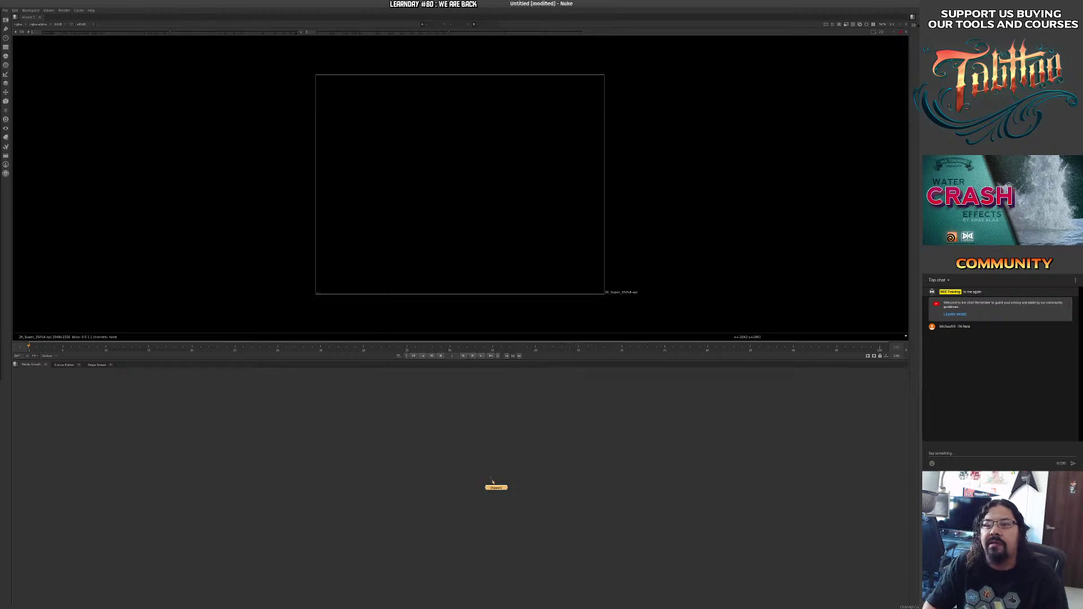
Quit Nuke without saving the Untitled script.
left_click(6, 20)
left_click(22, 100)
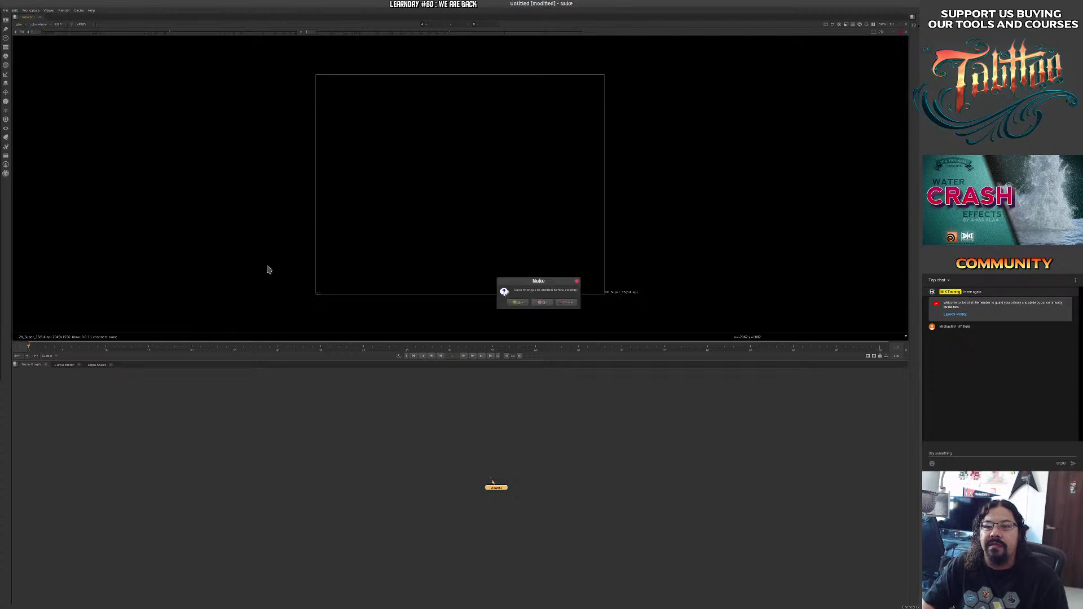
left_click(551, 302)
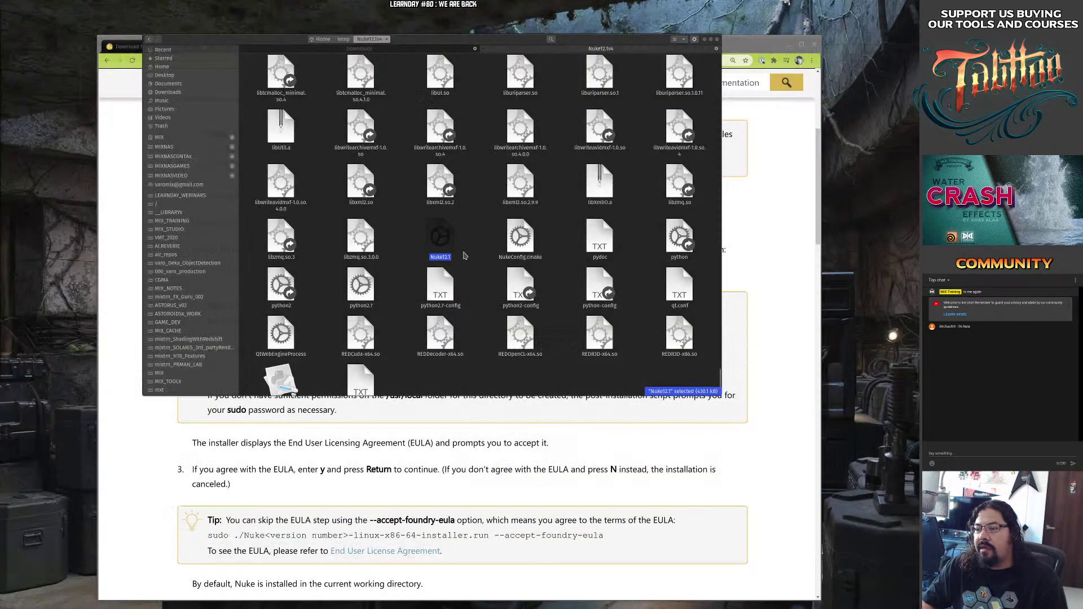
Launch Nuke12.1, start it in NC mode and acknowledge the non-commercial warning.
double_click(442, 248)
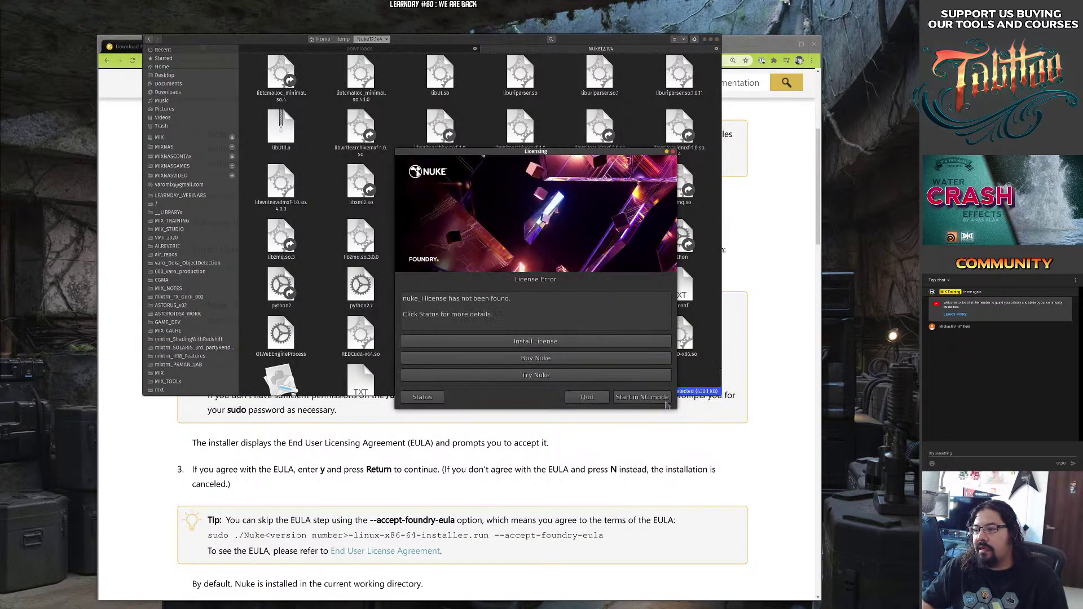
left_click(643, 402)
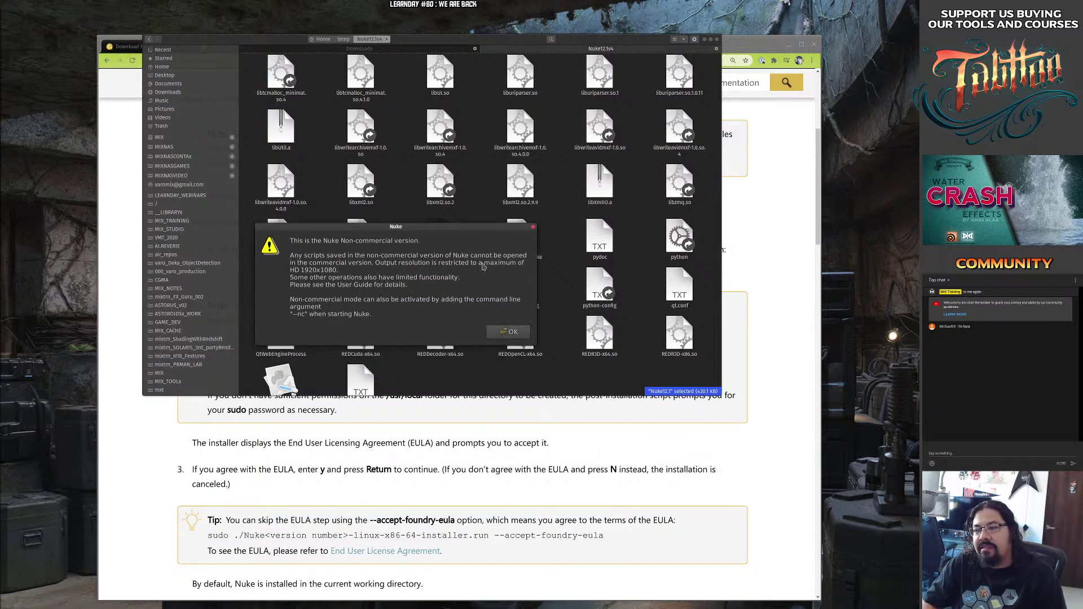
left_click(510, 332)
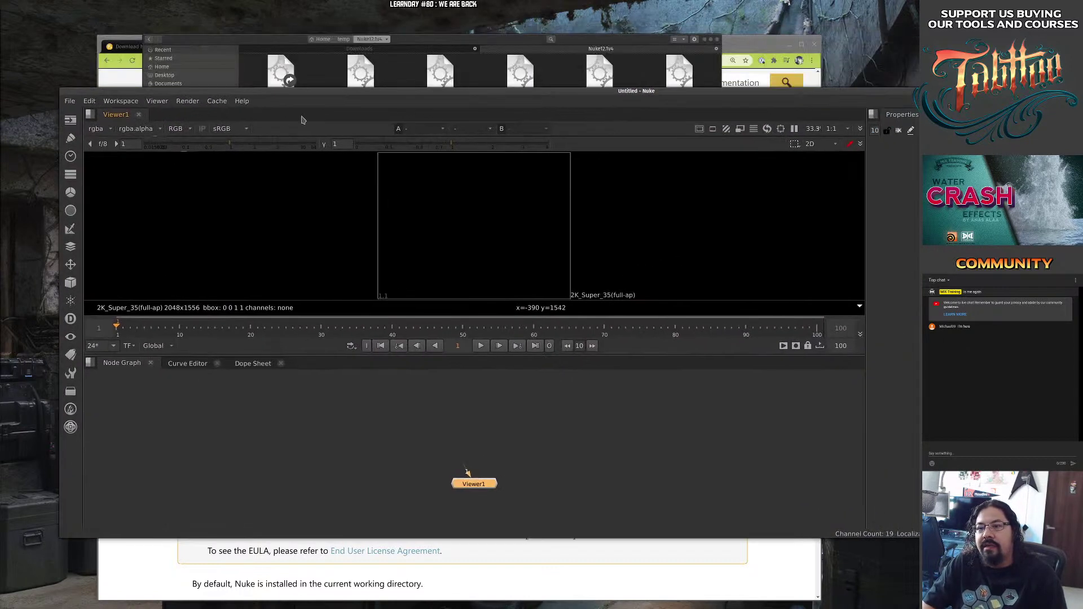
Maximize Nuke and open an enlarged Read file browser with R.
double_click(322, 90)
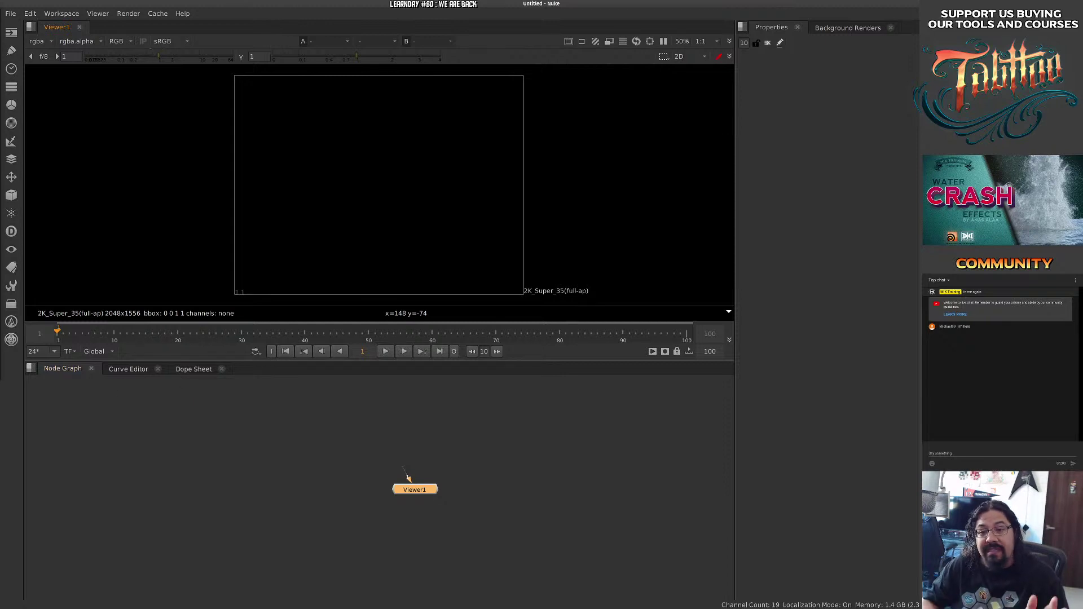
left_click_drag(389, 435, 365, 444)
left_click(393, 432)
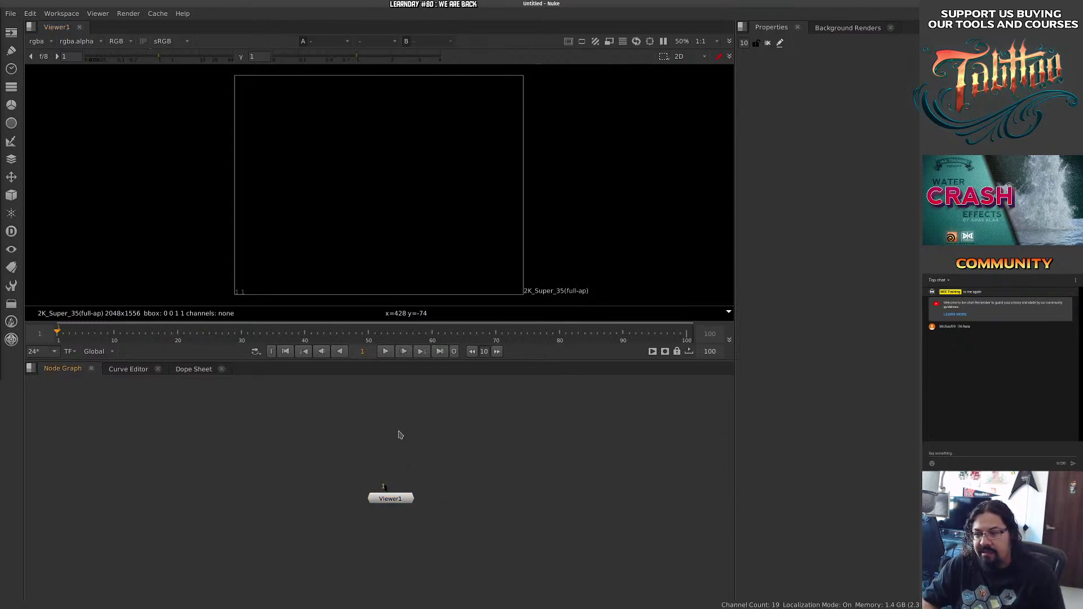
key("r")
left_click_drag(505, 177, 340, 184)
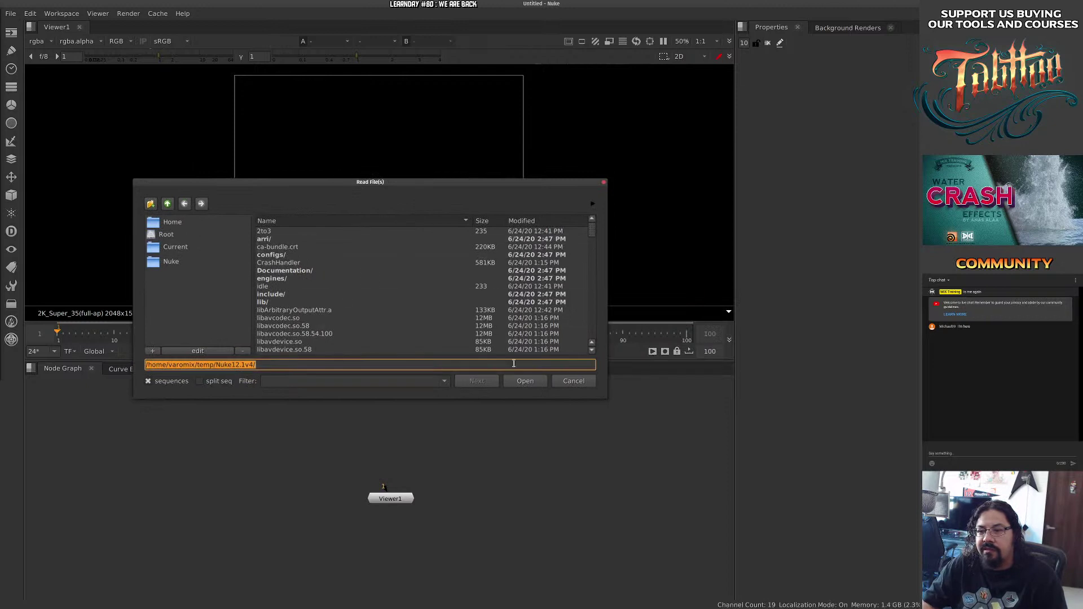
left_click_drag(516, 338, 545, 400)
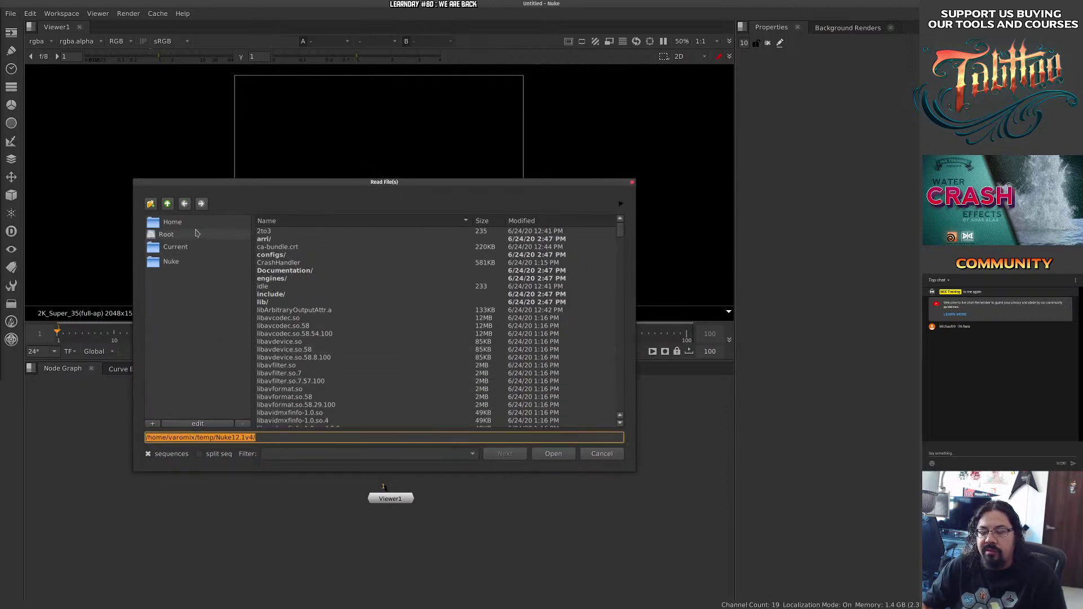
Browse from Root through media, MIXNAS and MIX_STUDIO into PEPE_SOHO.
left_click(169, 235)
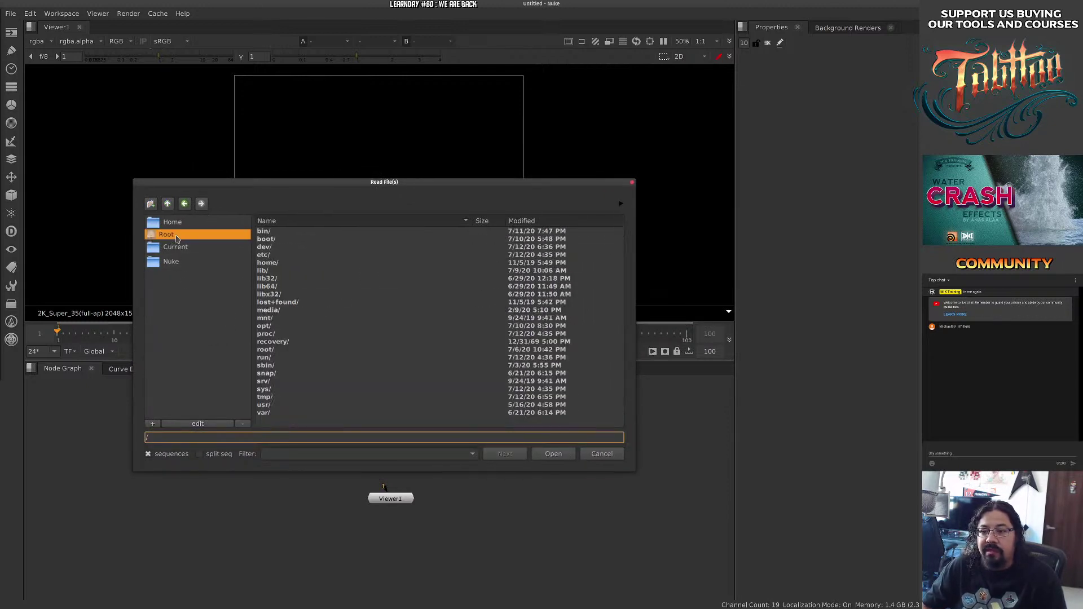
double_click(284, 311)
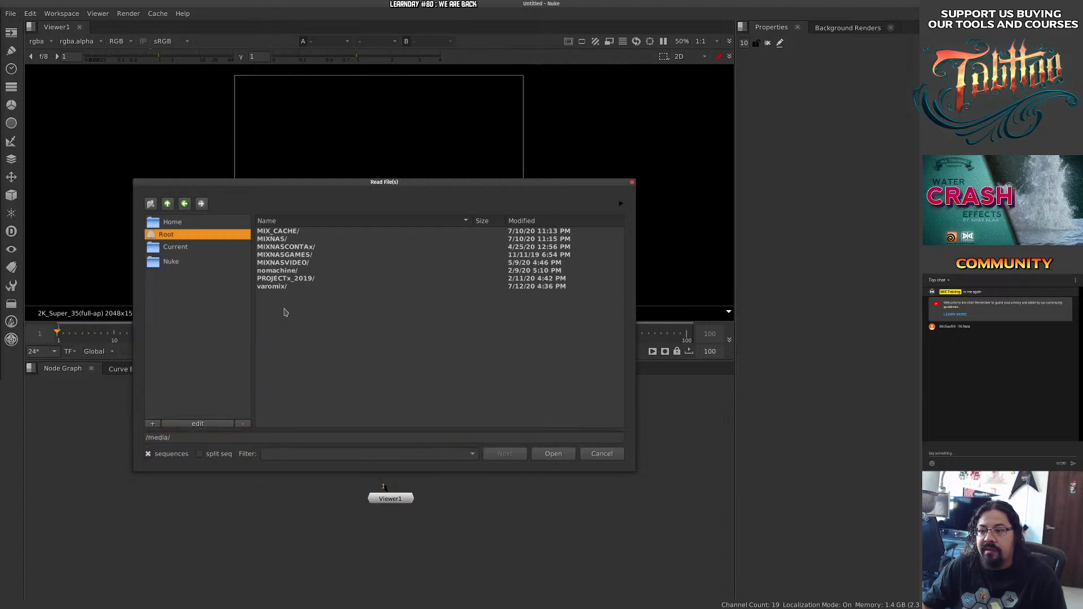
double_click(294, 239)
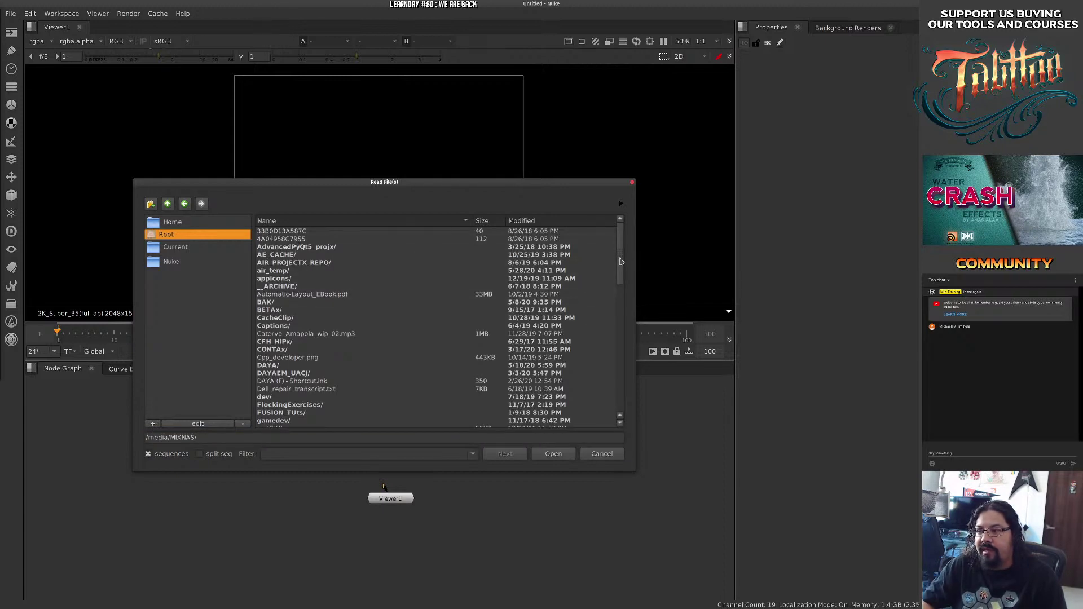
left_click_drag(621, 264, 622, 326)
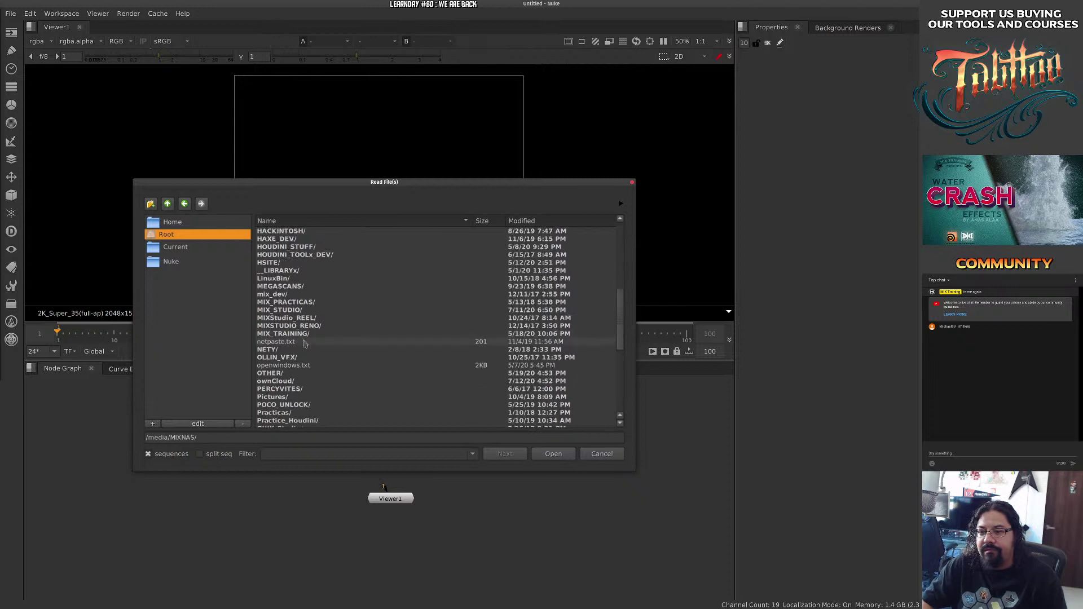
double_click(279, 310)
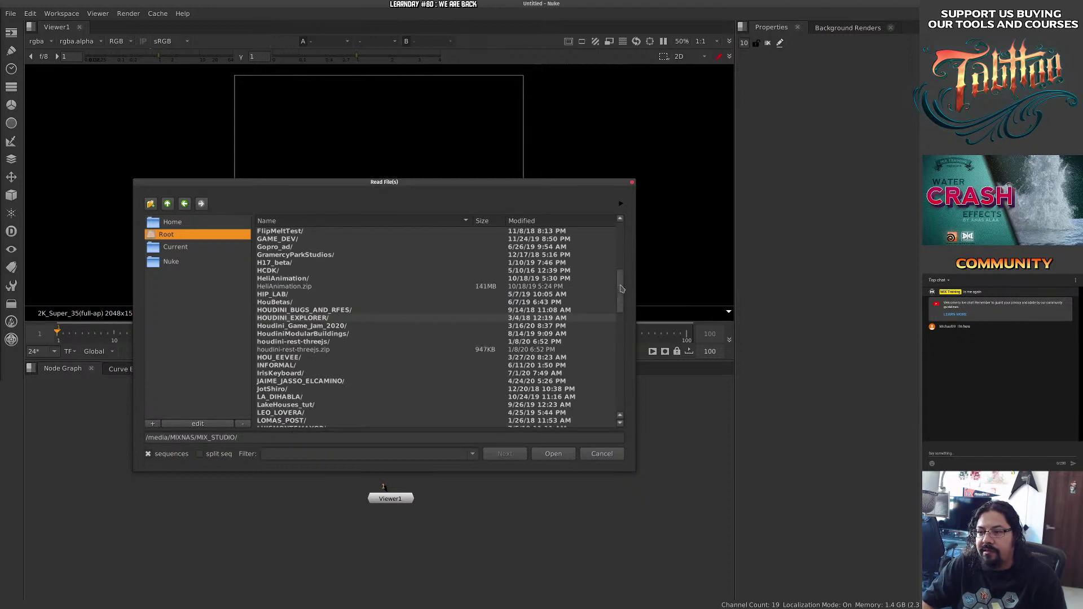
left_click_drag(621, 289, 628, 334)
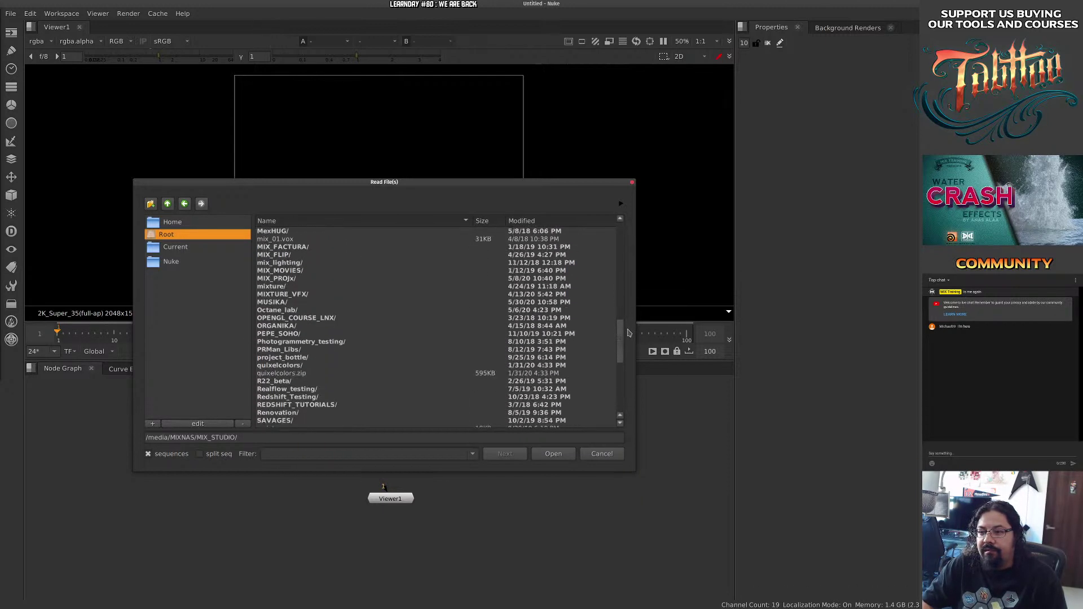
double_click(278, 333)
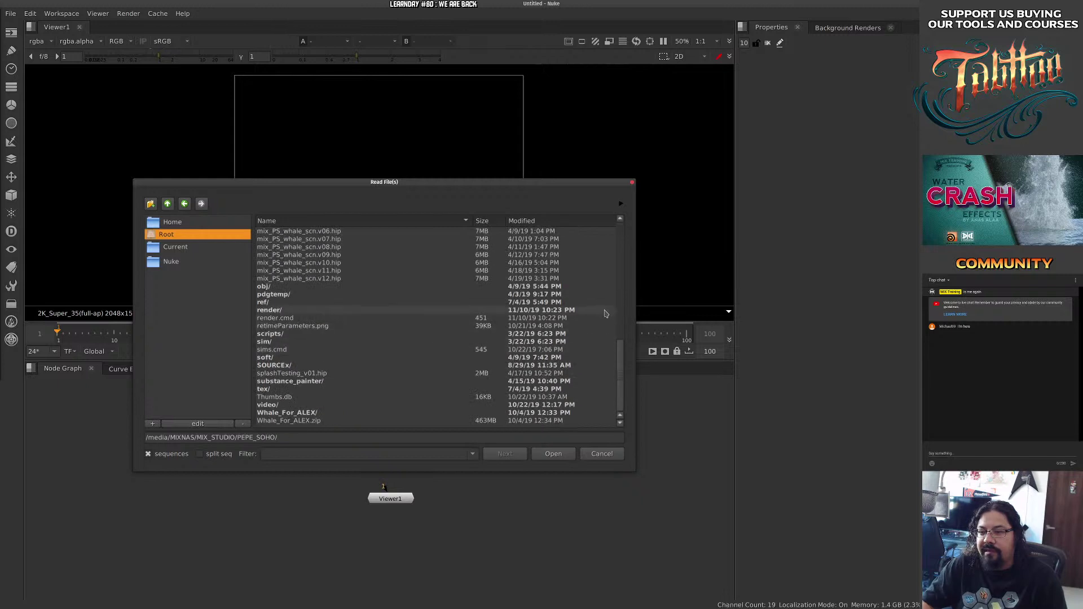
Read the whalejump SEP2019 v05 EXR sequence (120–825) from render as Read1 and view it.
left_click(288, 310)
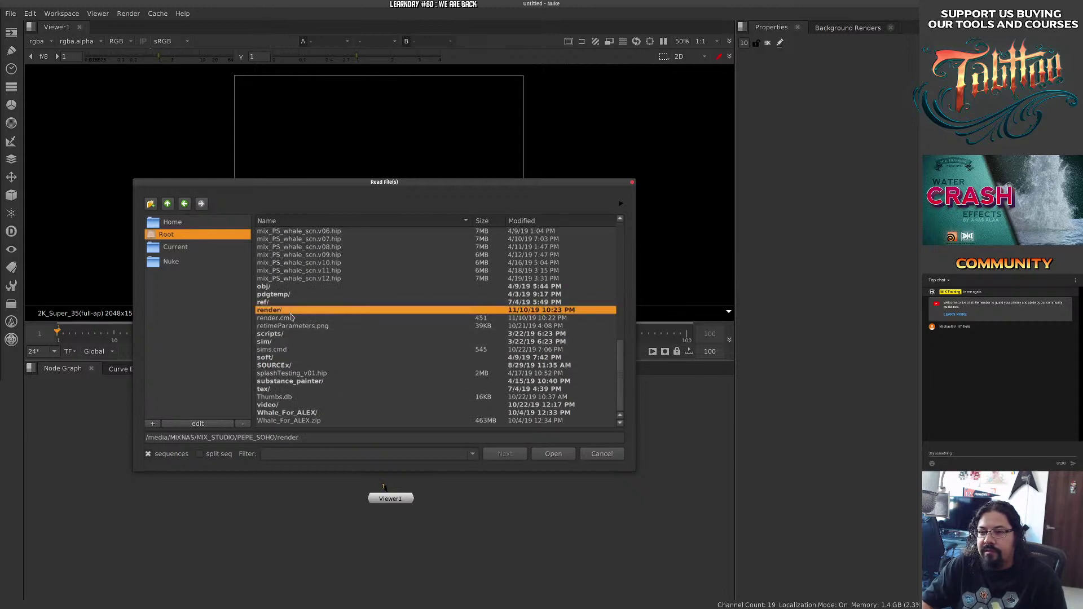
double_click(290, 314)
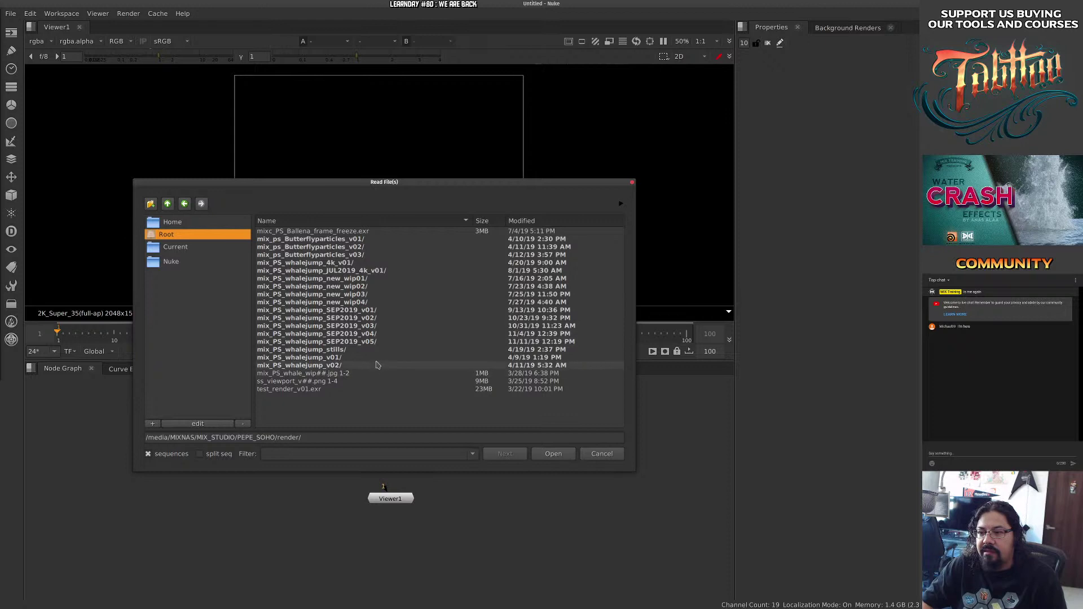
double_click(338, 341)
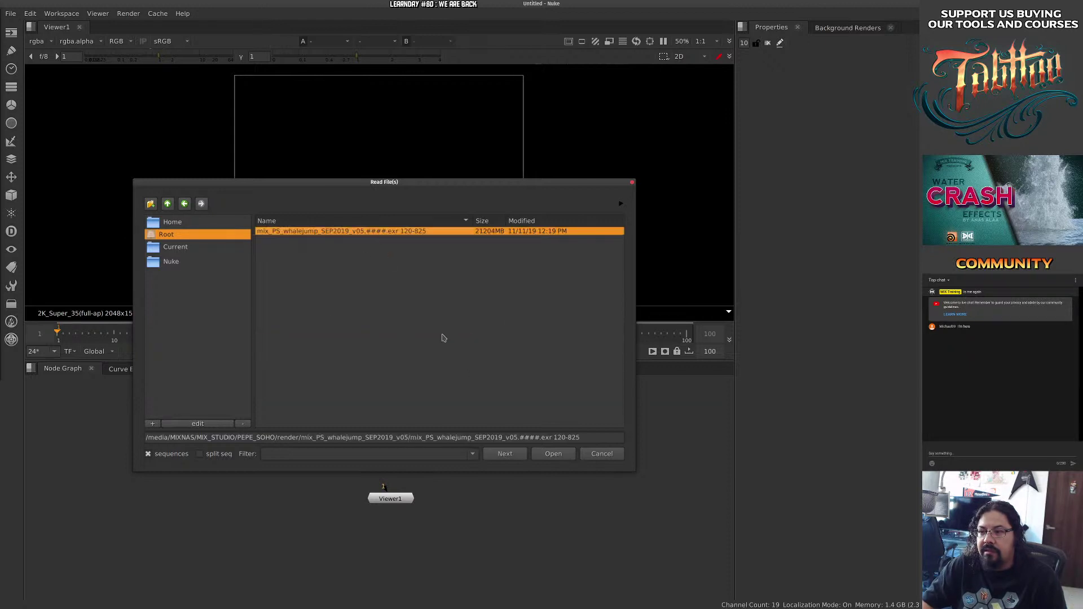
left_click(552, 454)
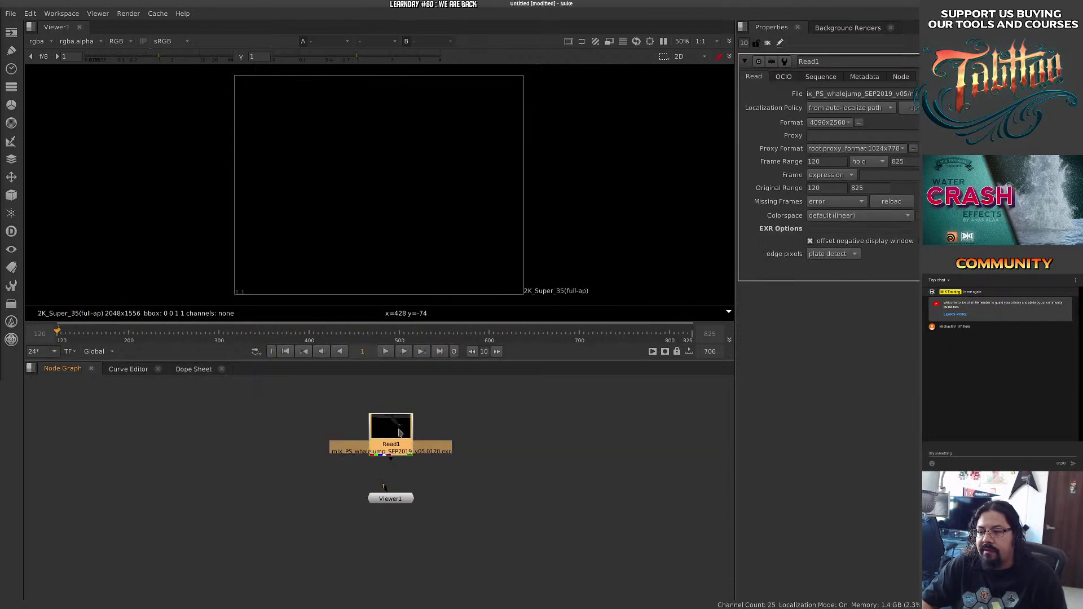
left_click_drag(399, 433, 396, 434)
key("1")
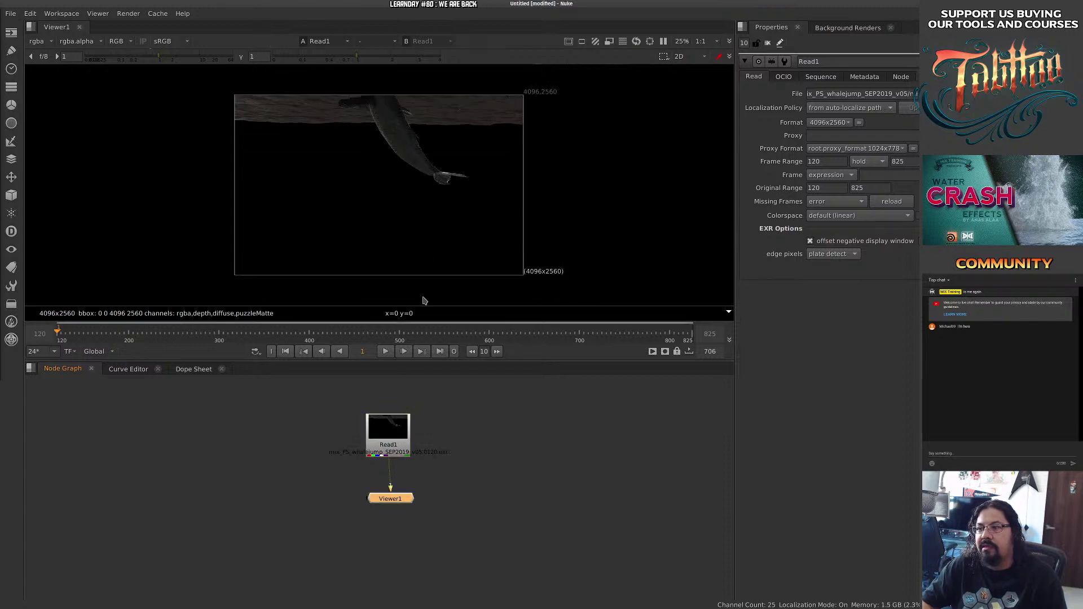
Step through the whale clip at frames 228, 337, 356, 412 and 508.
left_click(153, 333)
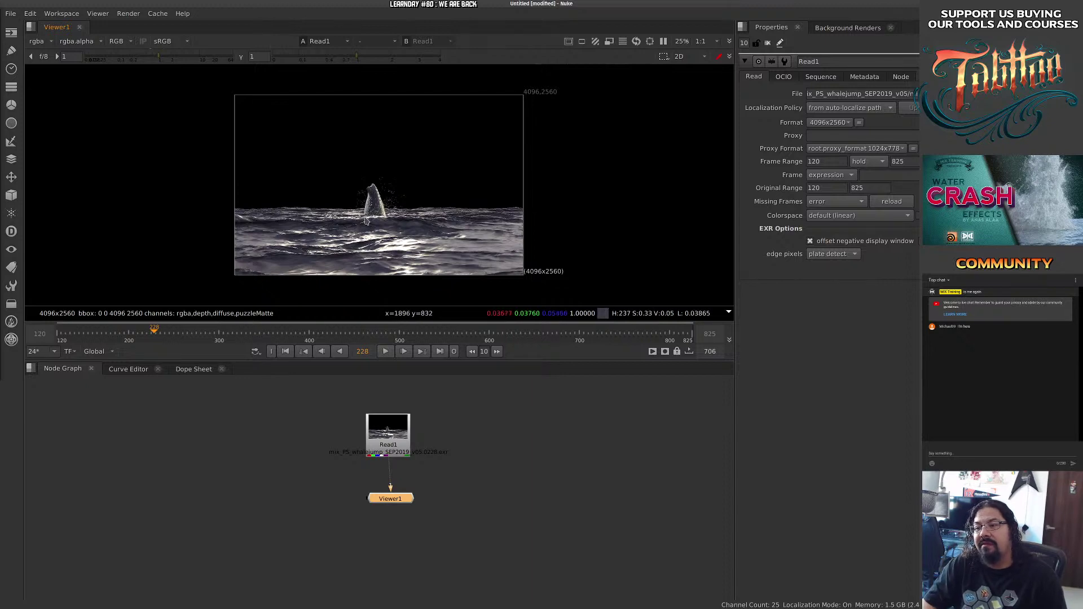
scroll(424, 211, "up", 8)
scroll(424, 212, "down", 6)
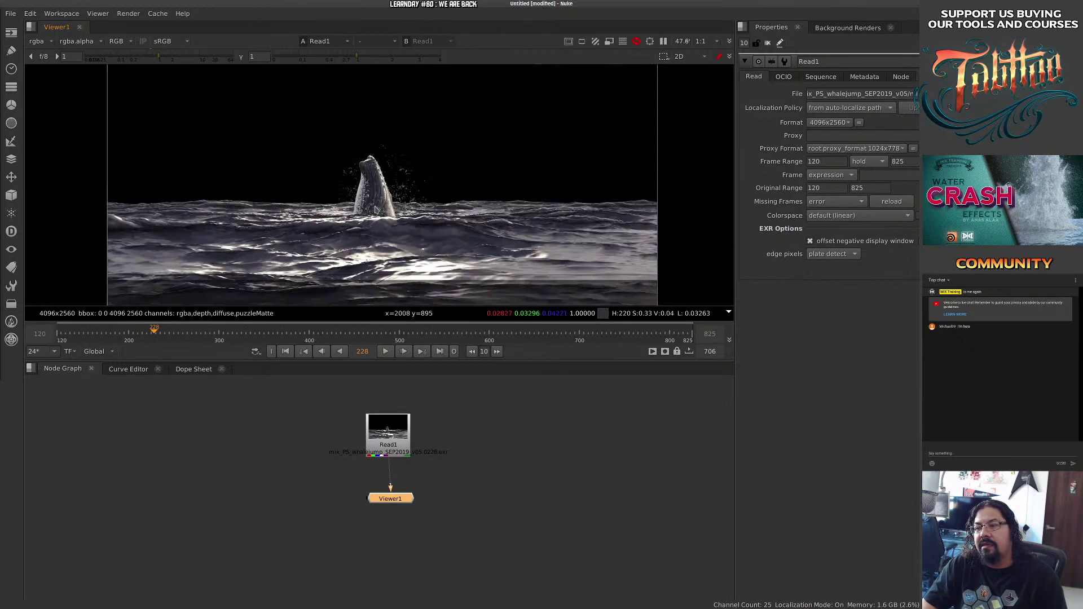
scroll(383, 208, "up", 2)
scroll(383, 209, "up", 1)
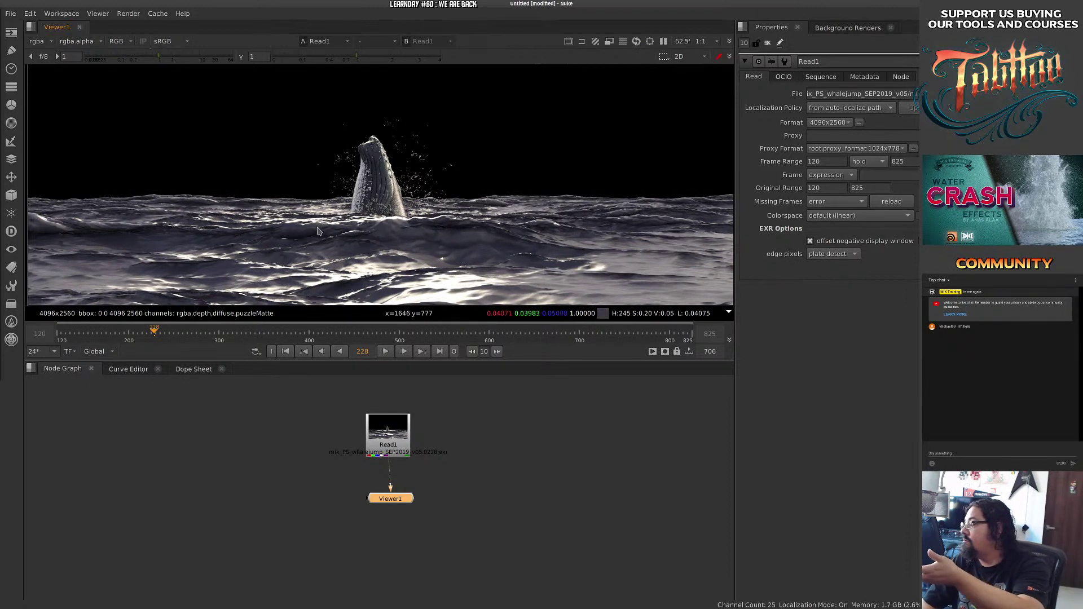
left_click(252, 334)
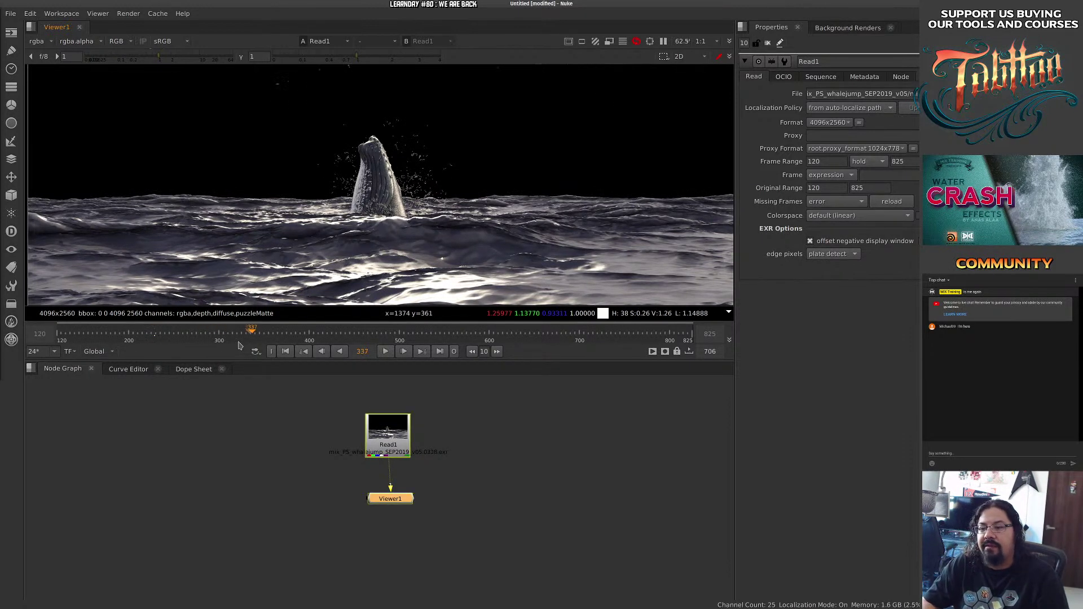
left_click(270, 334)
left_click(320, 334)
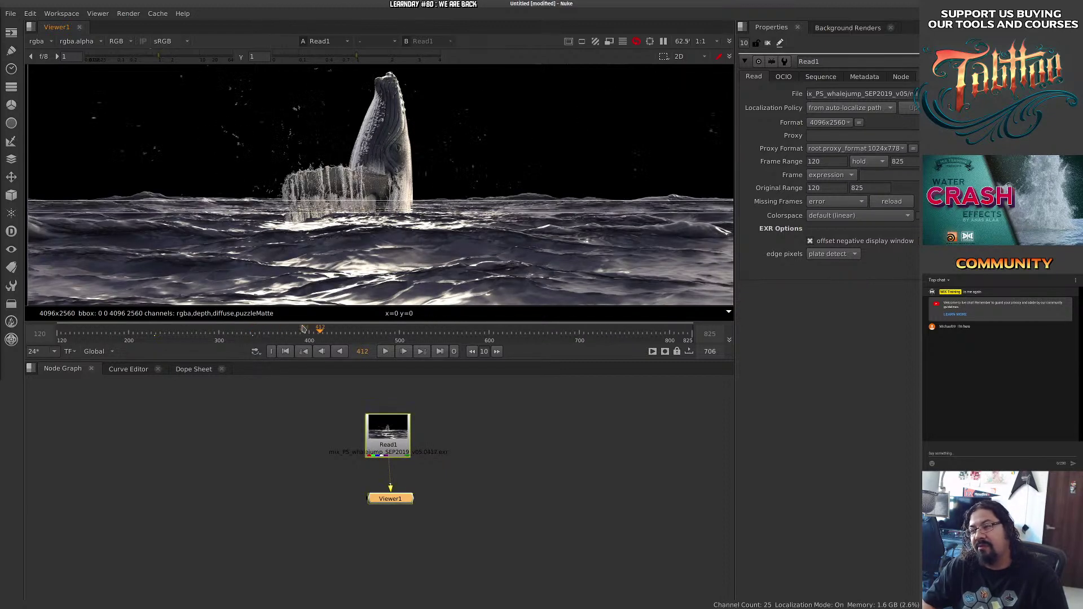
left_click(407, 334)
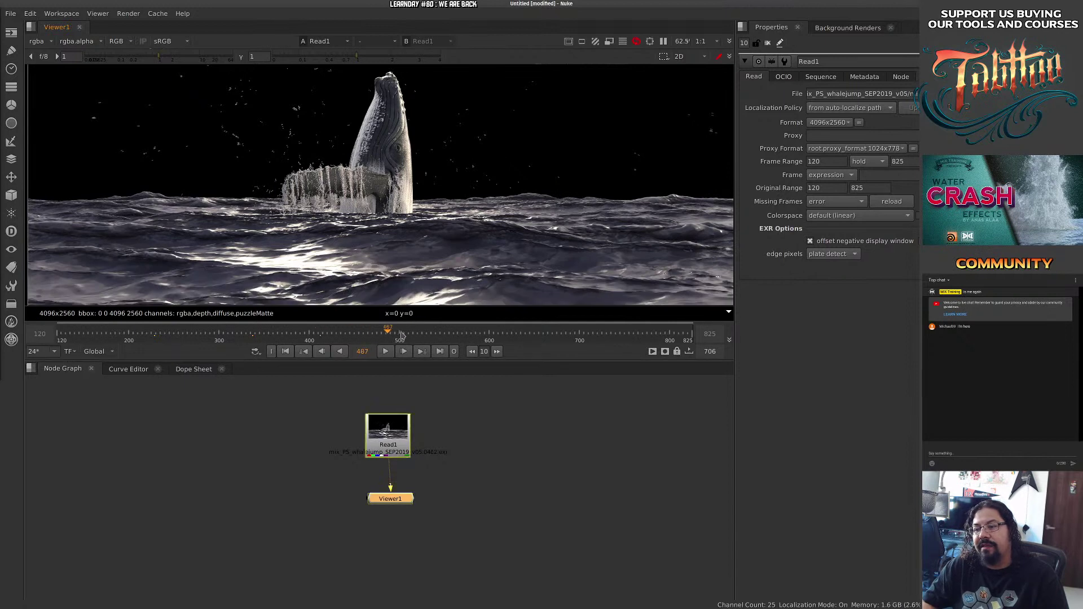
Pan the viewer, scrub to frame 534 on the breach and select Read1.
mouse_move(457, 201)
left_mouse_down()
mouse_move(450, 272)
mouse_move(550, 137)
mouse_move(441, 198)
left_mouse_up()
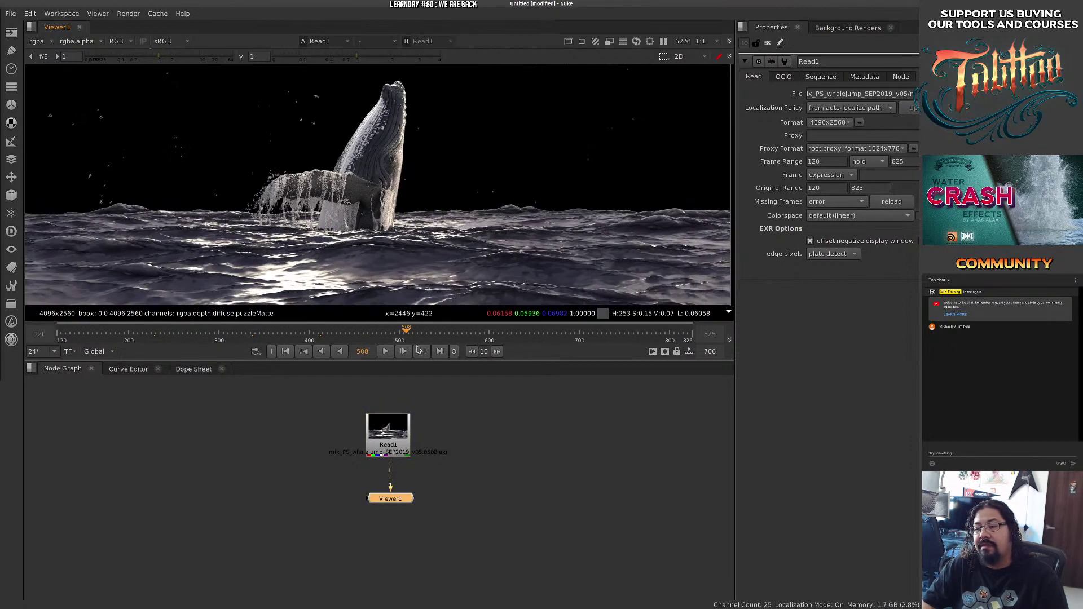
left_click_drag(468, 334, 489, 334)
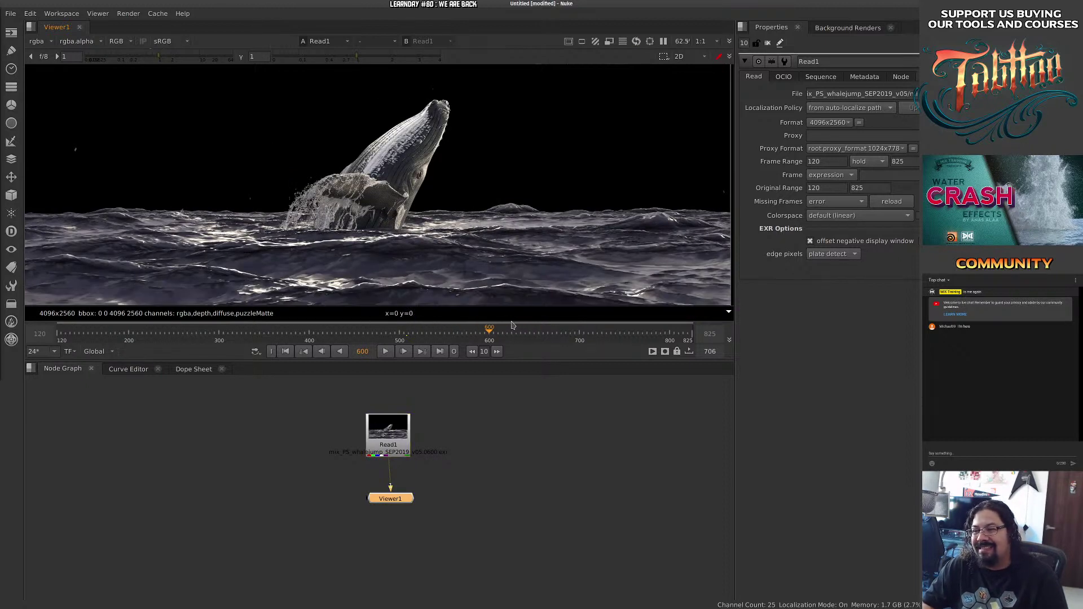
left_click_drag(499, 332, 265, 334)
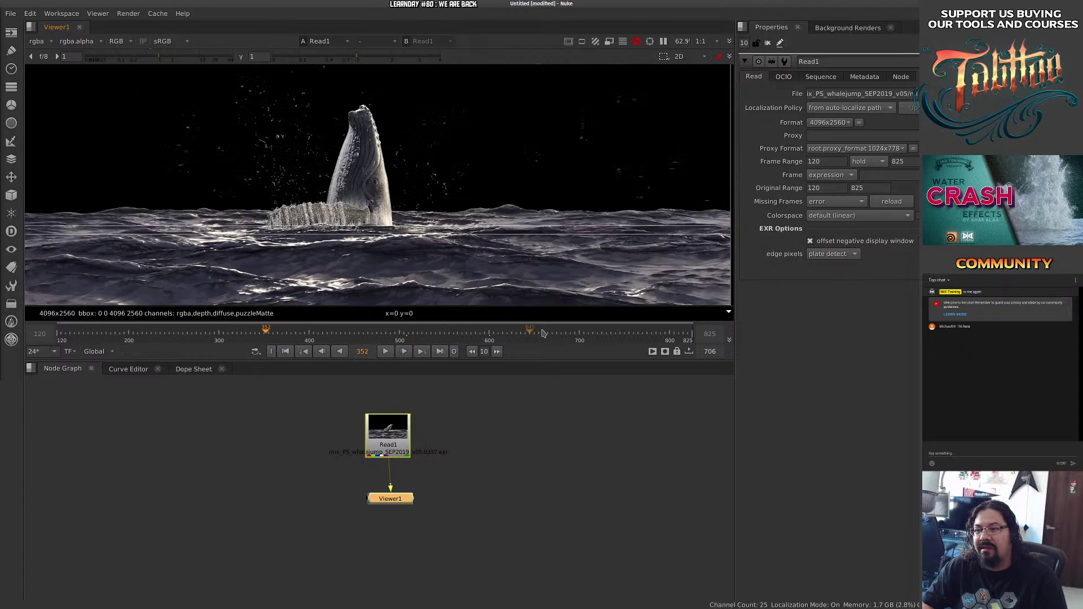
left_click(625, 336)
left_click_drag(626, 340, 430, 338)
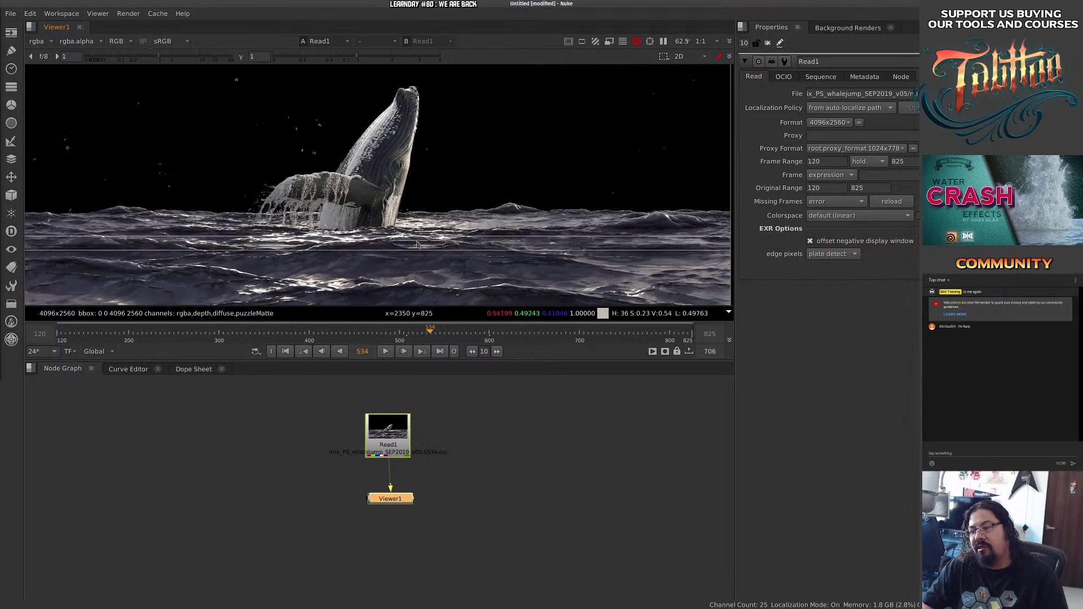
left_click_drag(394, 430, 397, 430)
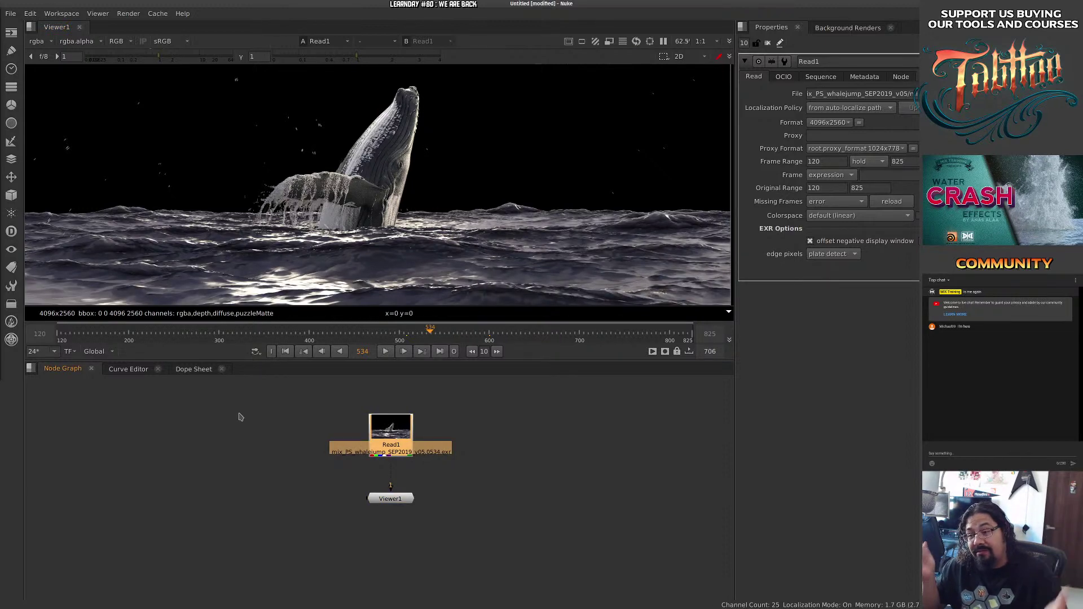
Open the script browser and navigate to the /media/MIXNAS network folder.
left_click(11, 13)
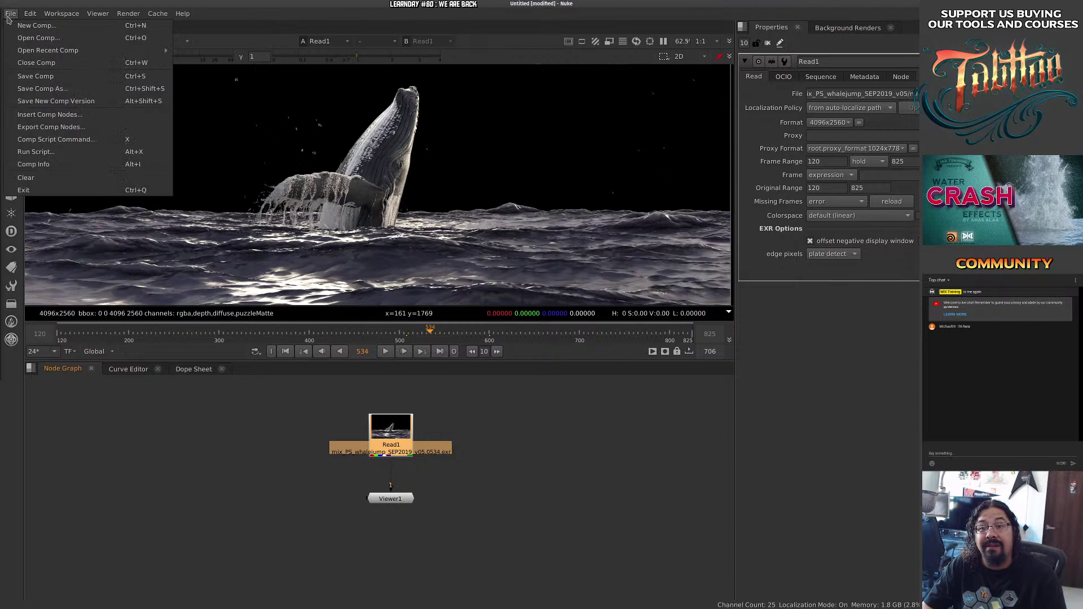
left_click(38, 38)
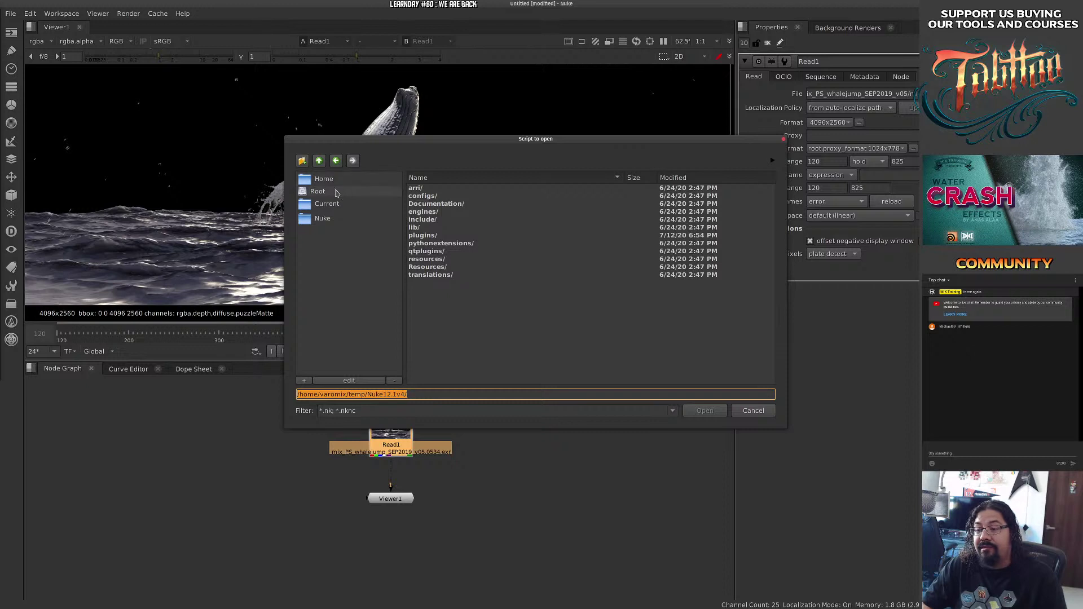
left_click(336, 209)
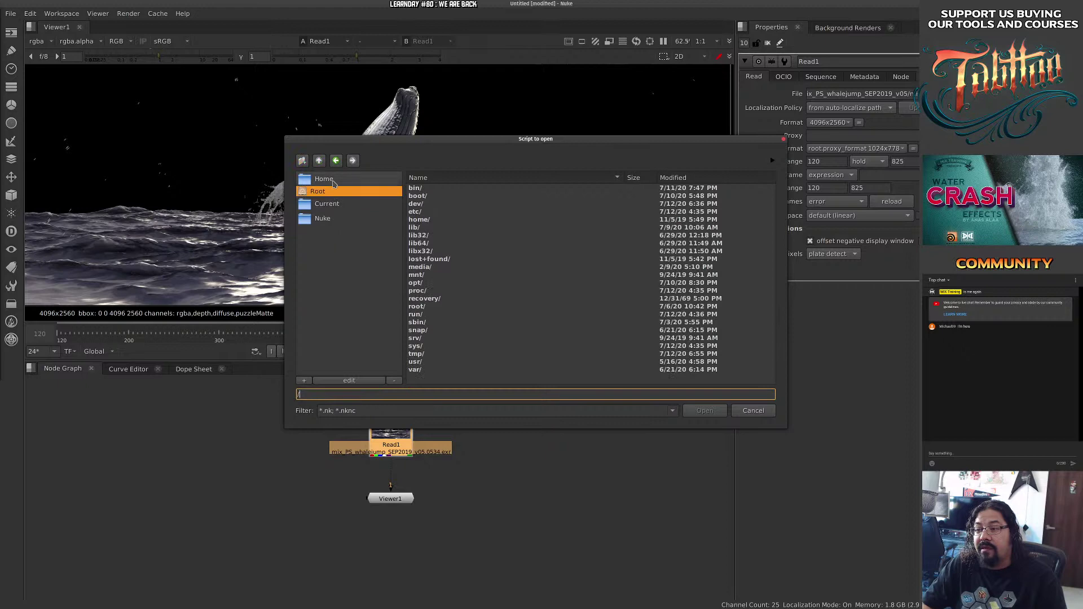
double_click(421, 266)
double_click(433, 198)
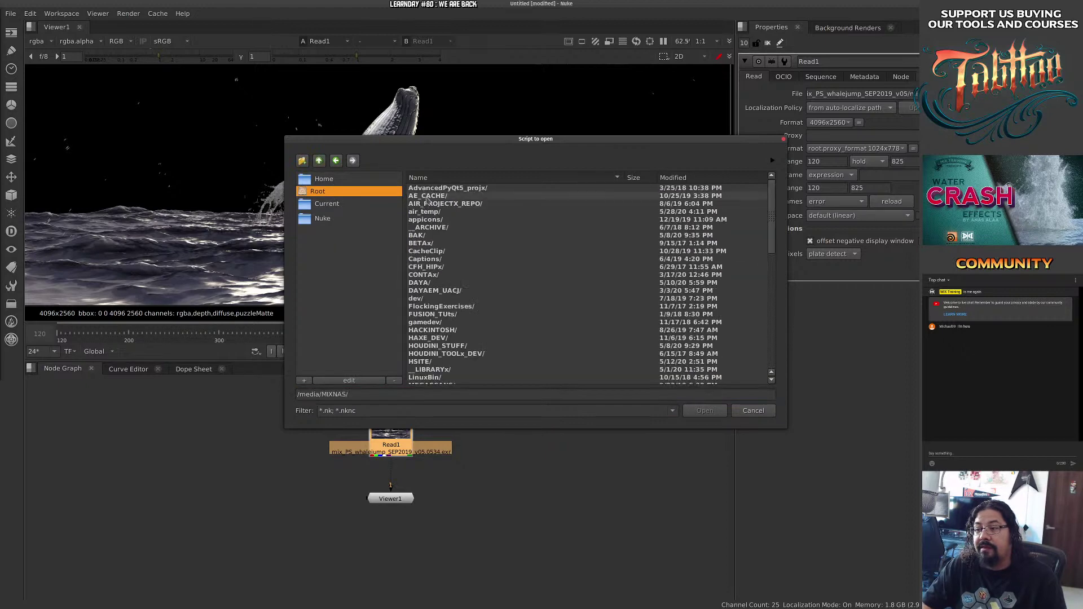
left_click(303, 161)
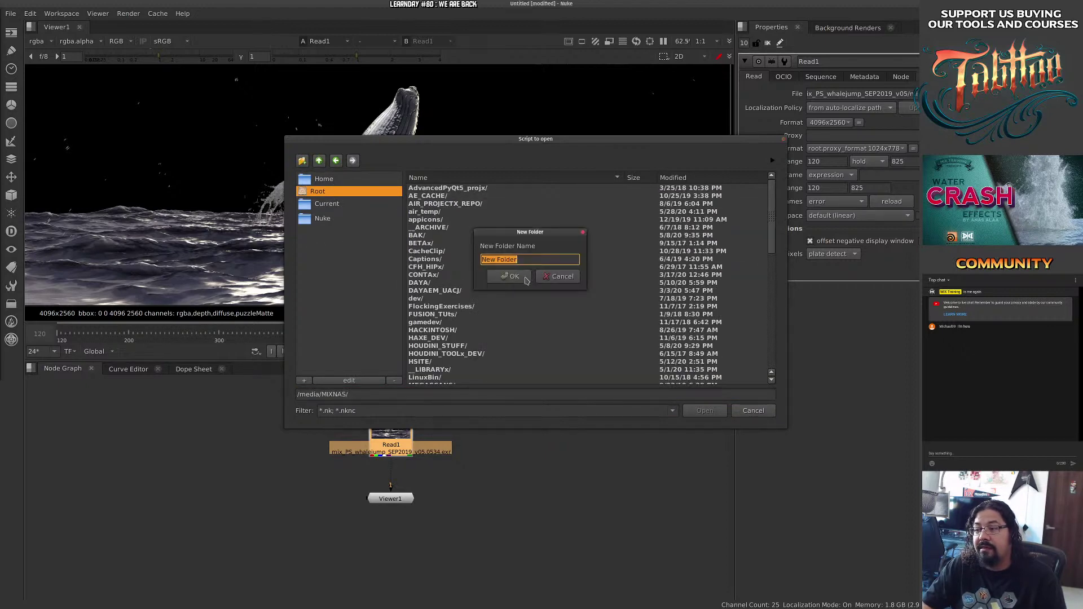
left_click(578, 276)
Add /media/MIXNAS as a favourite available in all browsers.
left_click(304, 380)
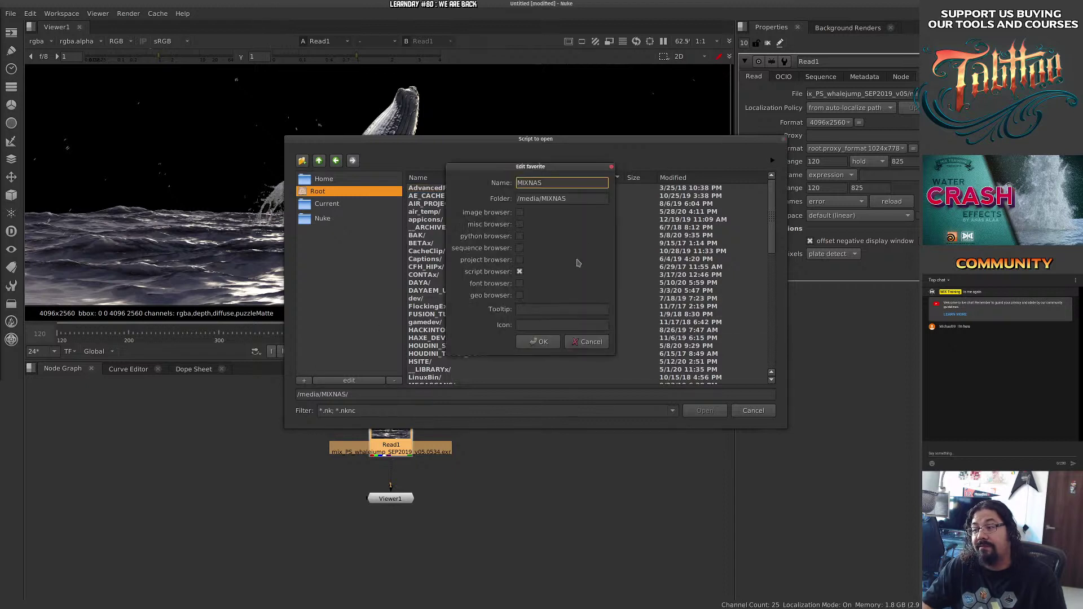
left_click(520, 212)
left_click(521, 224)
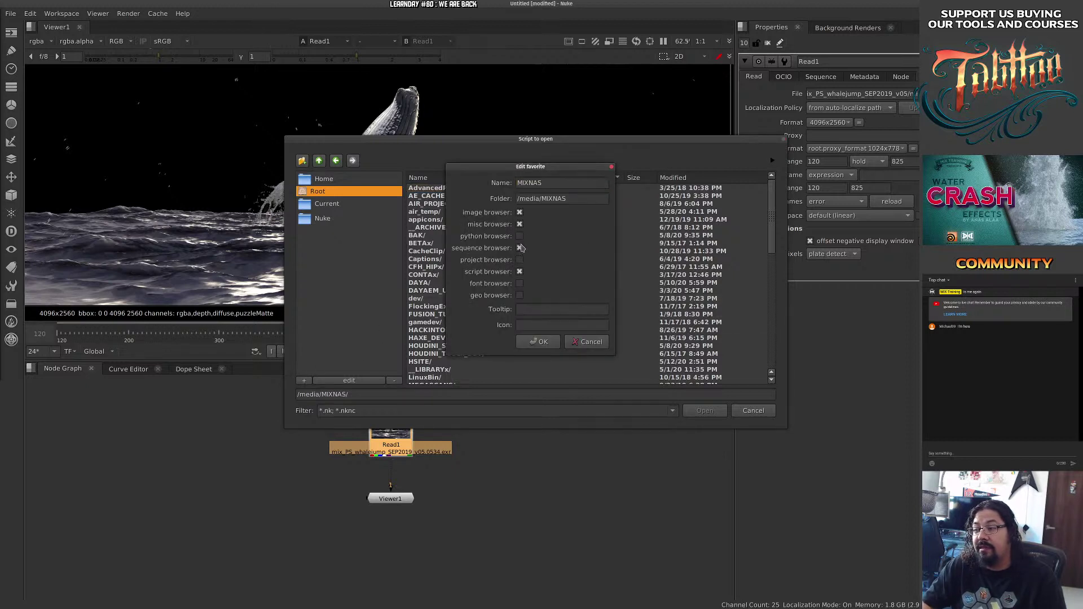
left_click(542, 342)
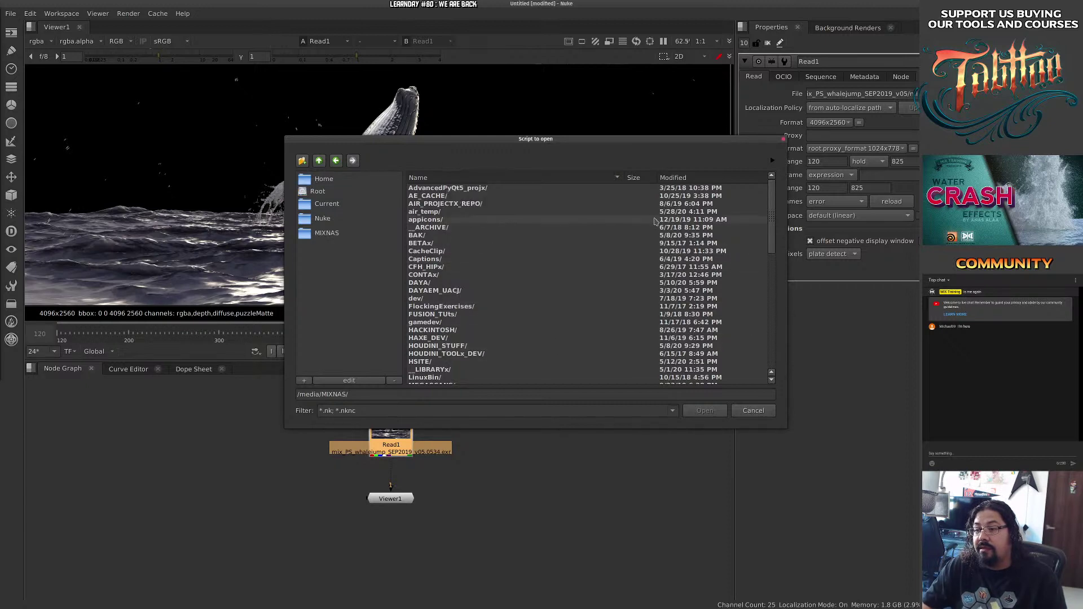
Add the MIX_STUDIO folder as a second favourite.
scroll(454, 248, "down", 7)
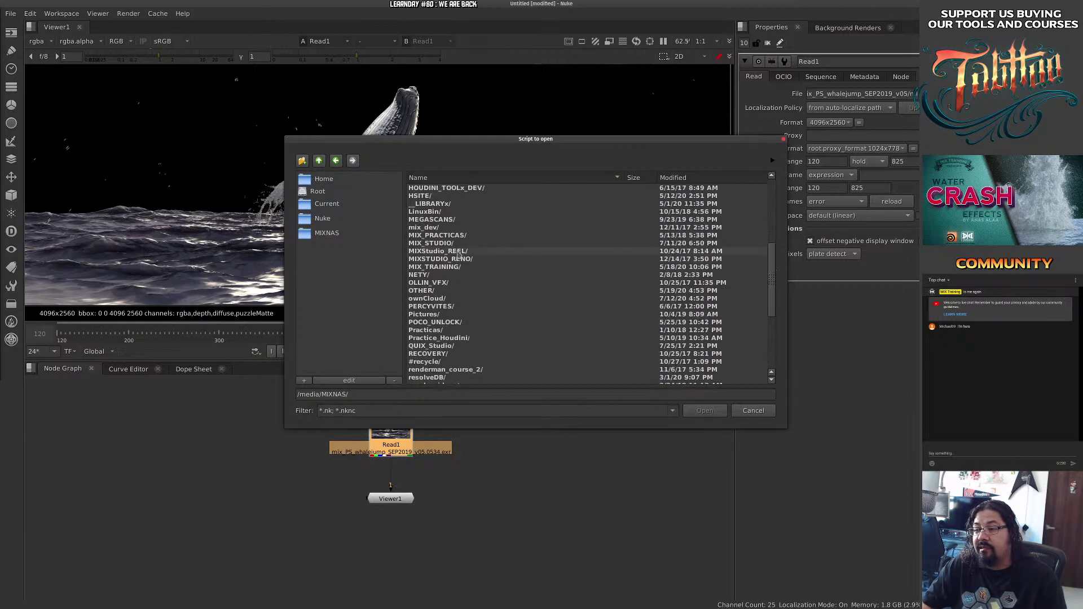
double_click(453, 243)
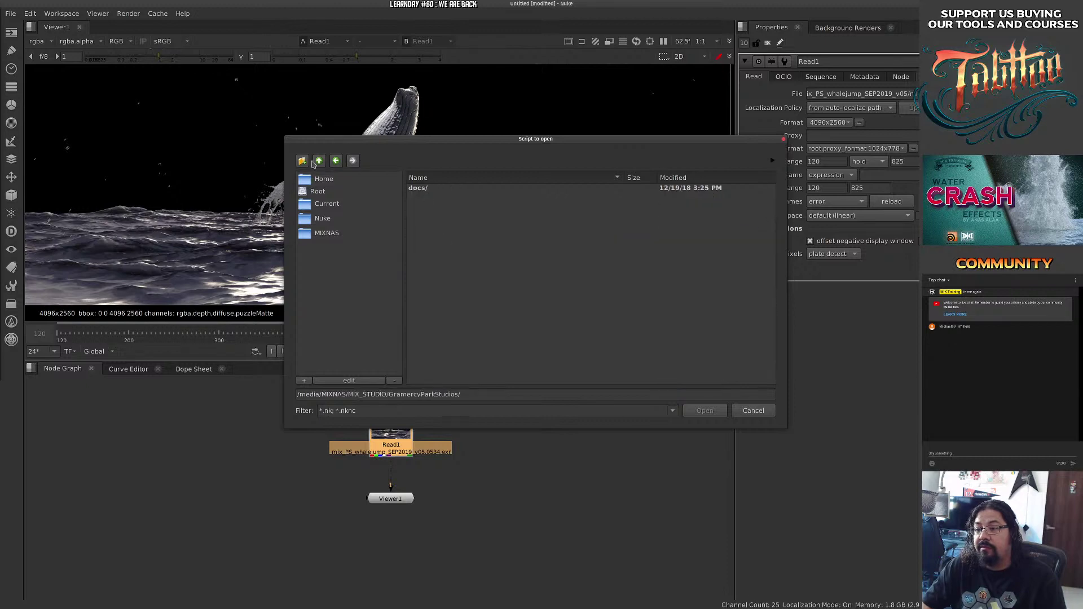
left_click(318, 162)
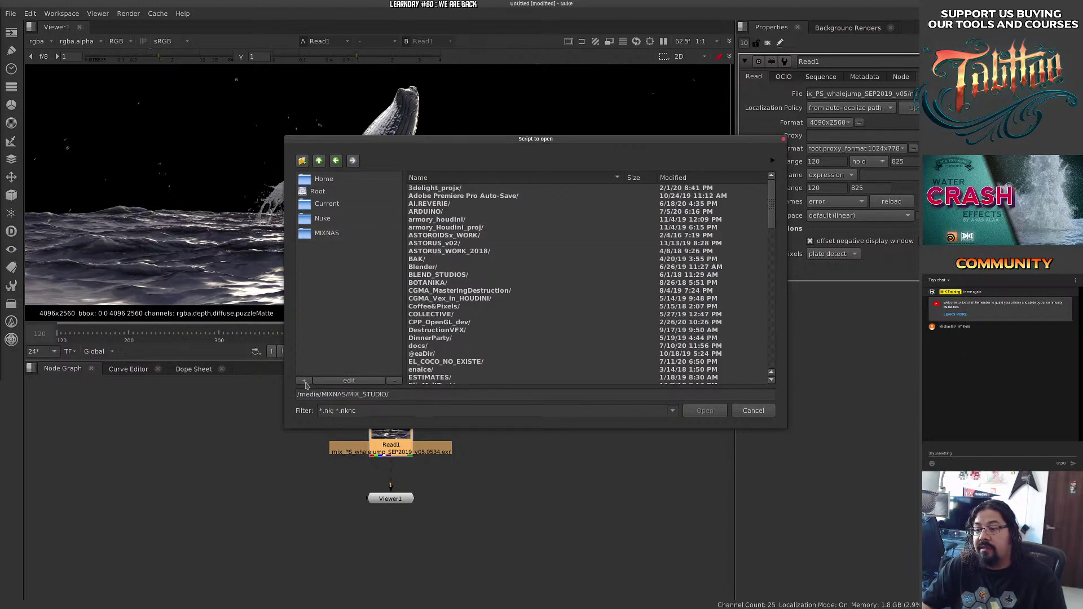
left_click(305, 381)
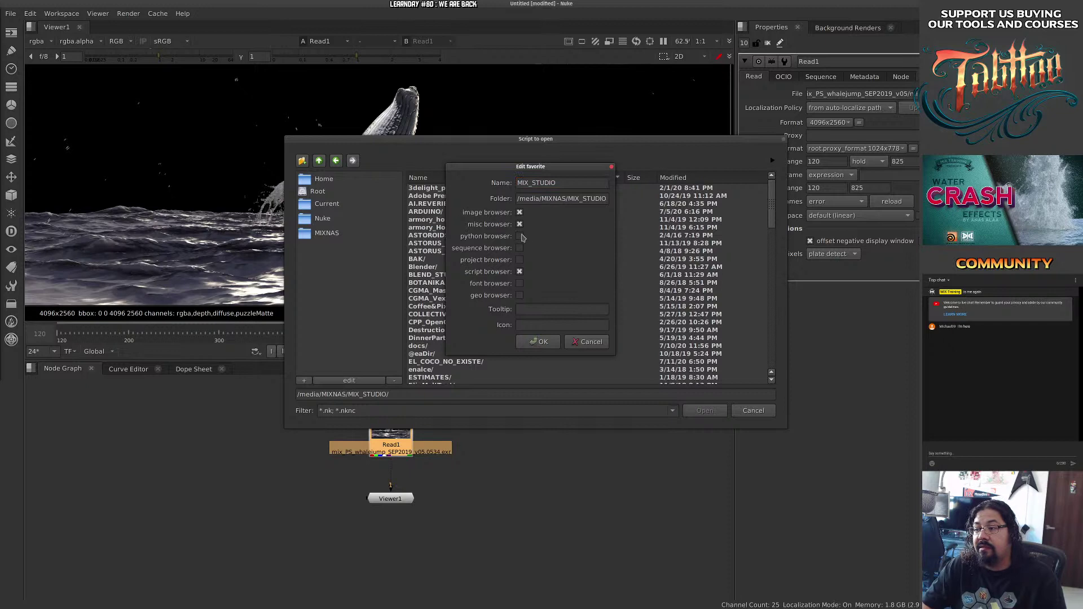
left_click(552, 344)
scroll(771, 223, "down", 1)
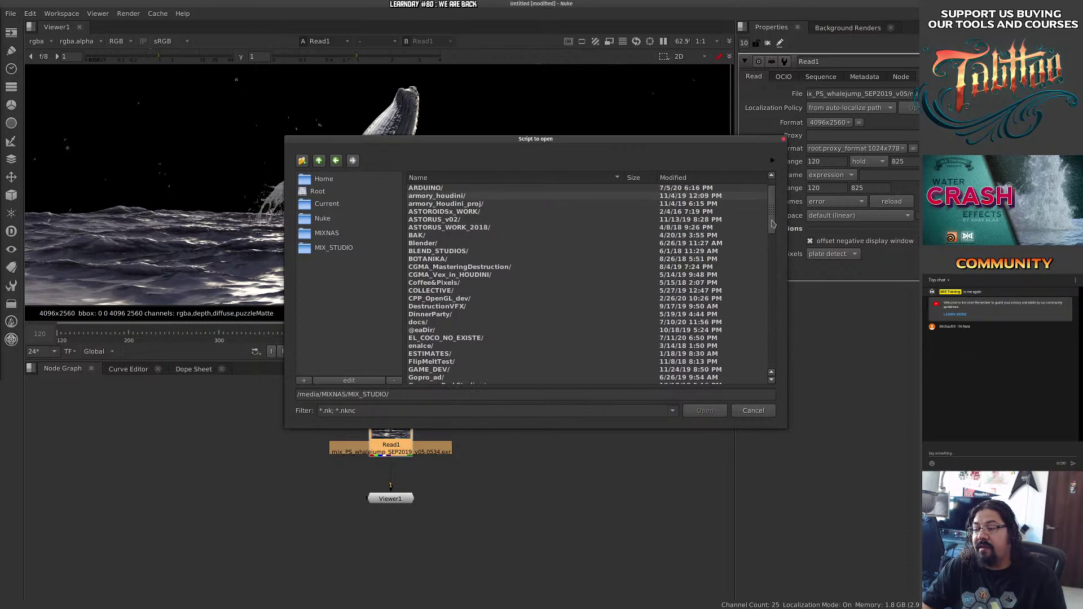
left_click_drag(771, 223, 778, 274)
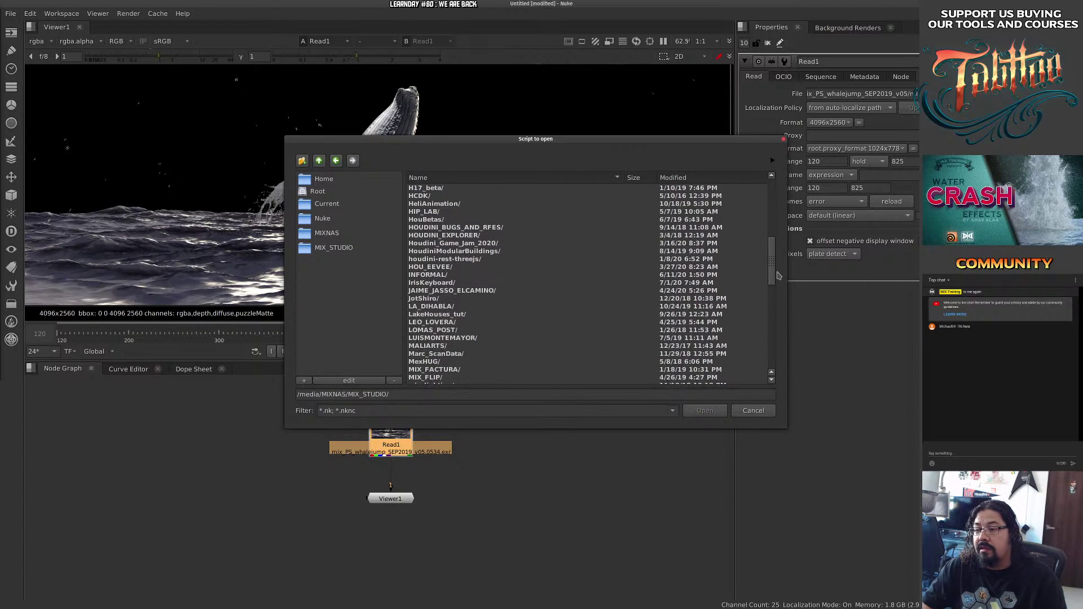
double_click(443, 338)
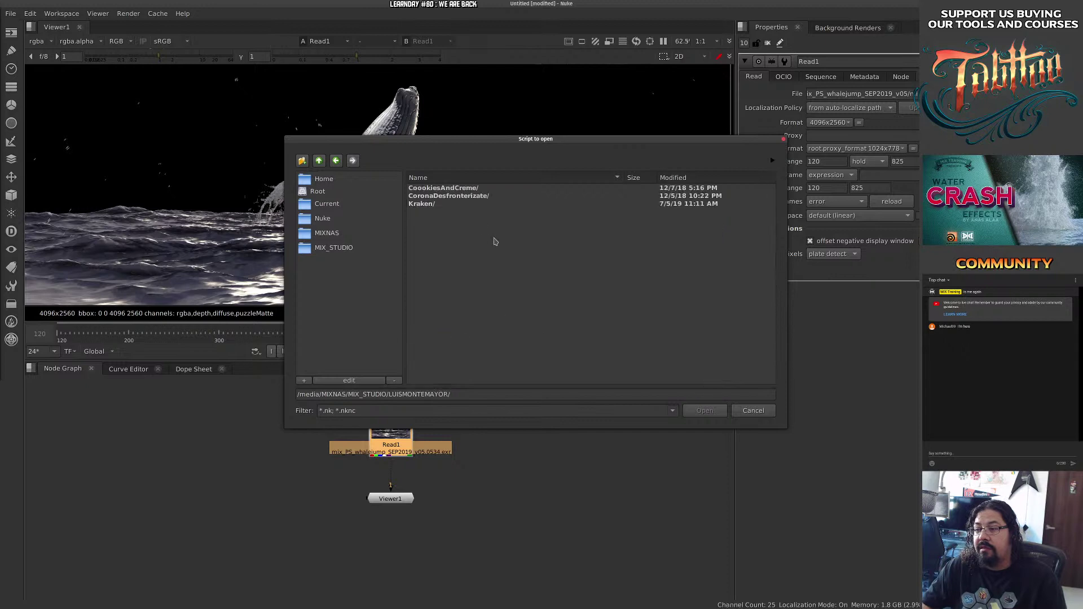
double_click(450, 196)
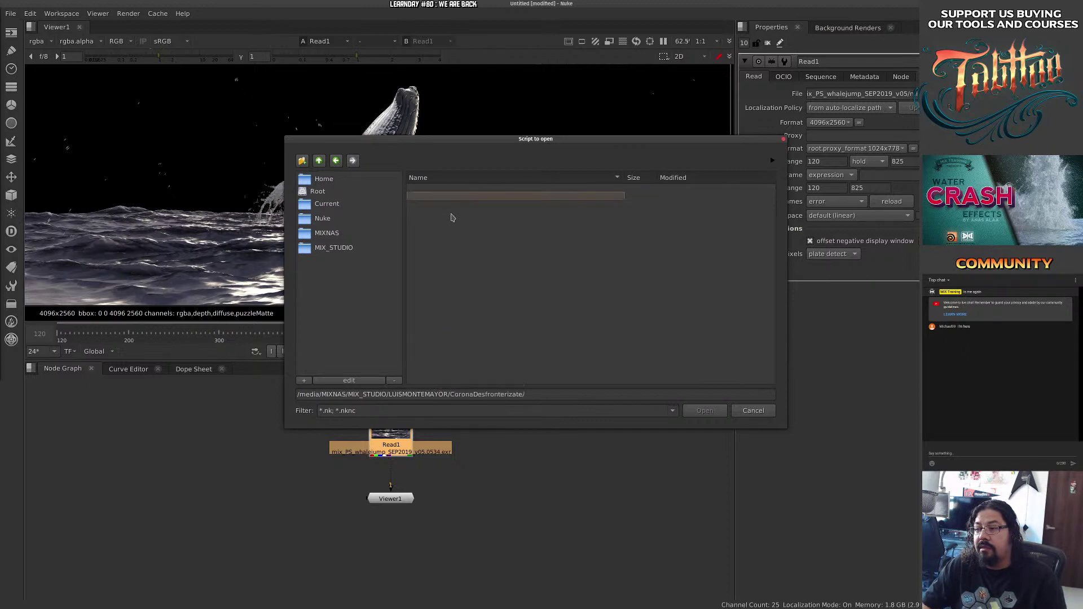
double_click(462, 212)
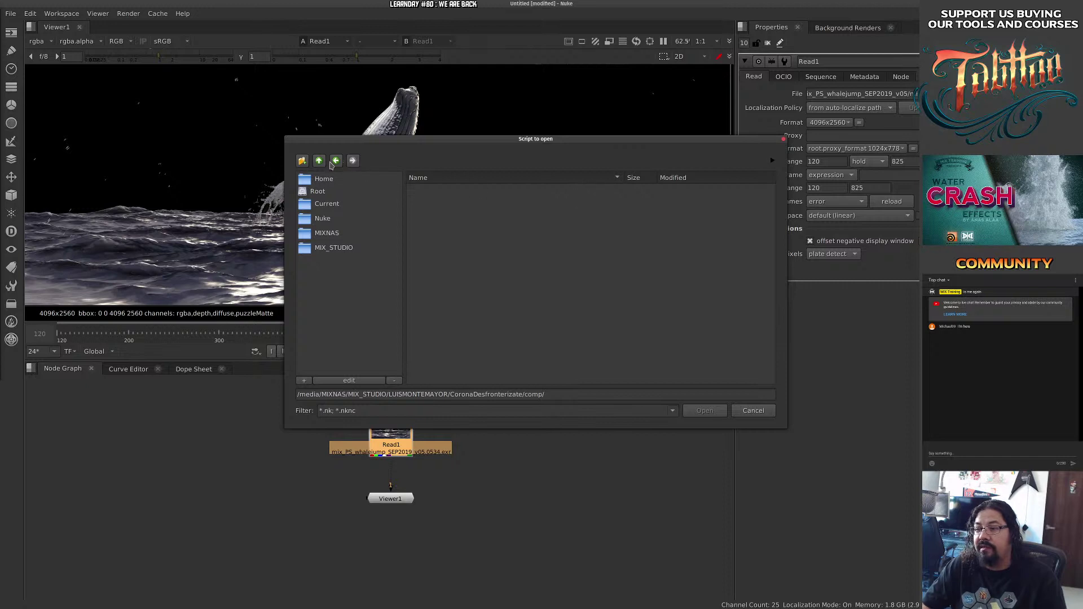
left_click(335, 161)
double_click(433, 220)
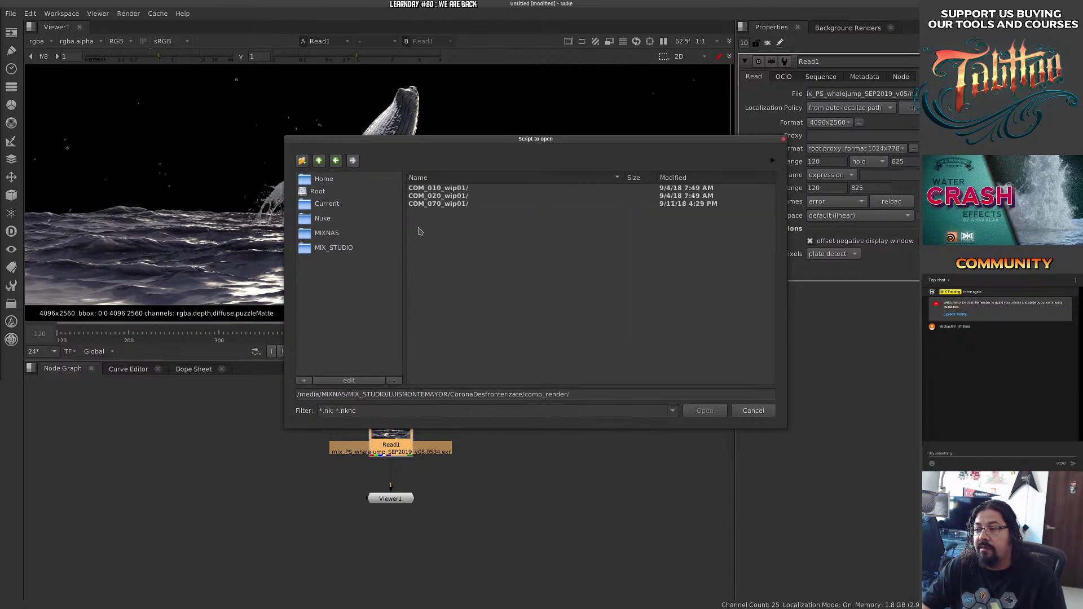
double_click(450, 204)
left_click(335, 161)
left_click(335, 161)
Open sourcex/FOOTAGE_2.0/COM_020/nuke/script/COM_020_comp_v01.nk and bring its window into view.
double_click(428, 316)
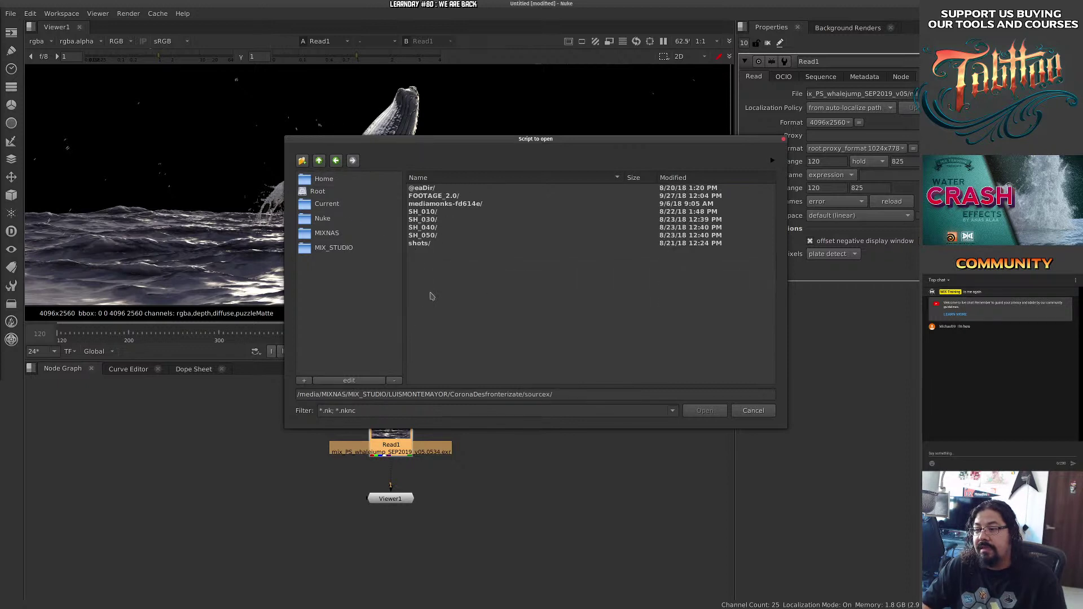
double_click(450, 196)
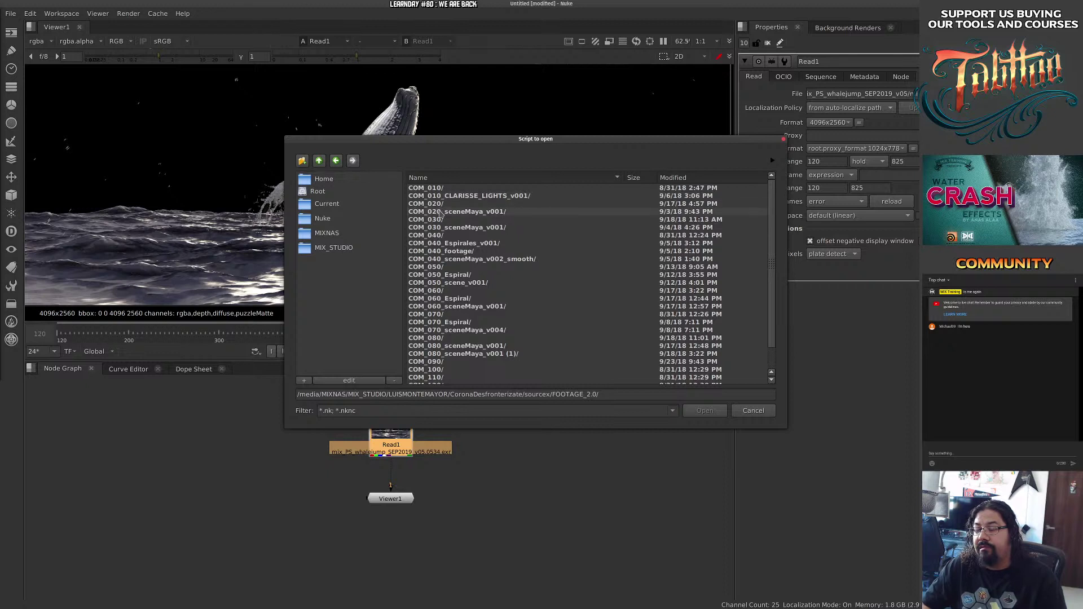
double_click(437, 204)
double_click(418, 228)
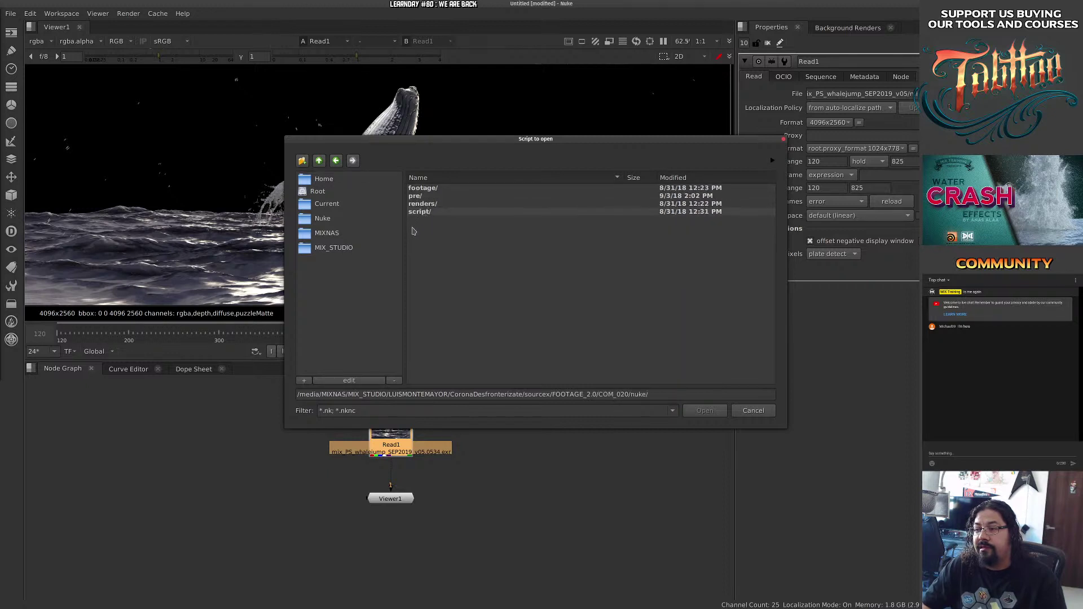
double_click(430, 212)
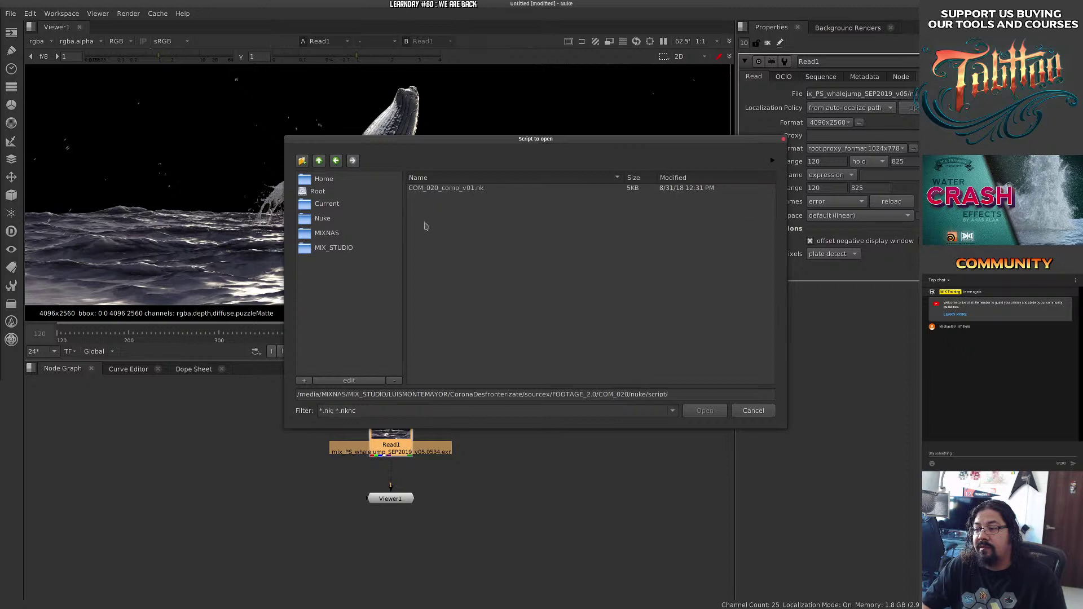
left_click(449, 188)
left_click(704, 410)
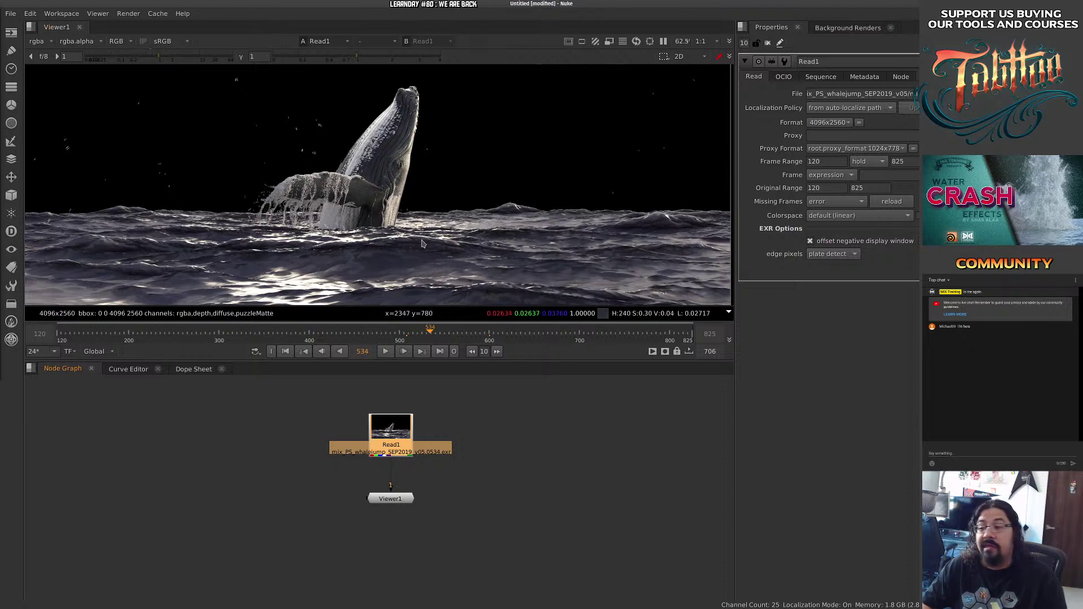
mouse_move(377, 437)
left_mouse_down()
mouse_move(367, 436)
mouse_move(438, 412)
mouse_move(384, 431)
left_mouse_up()
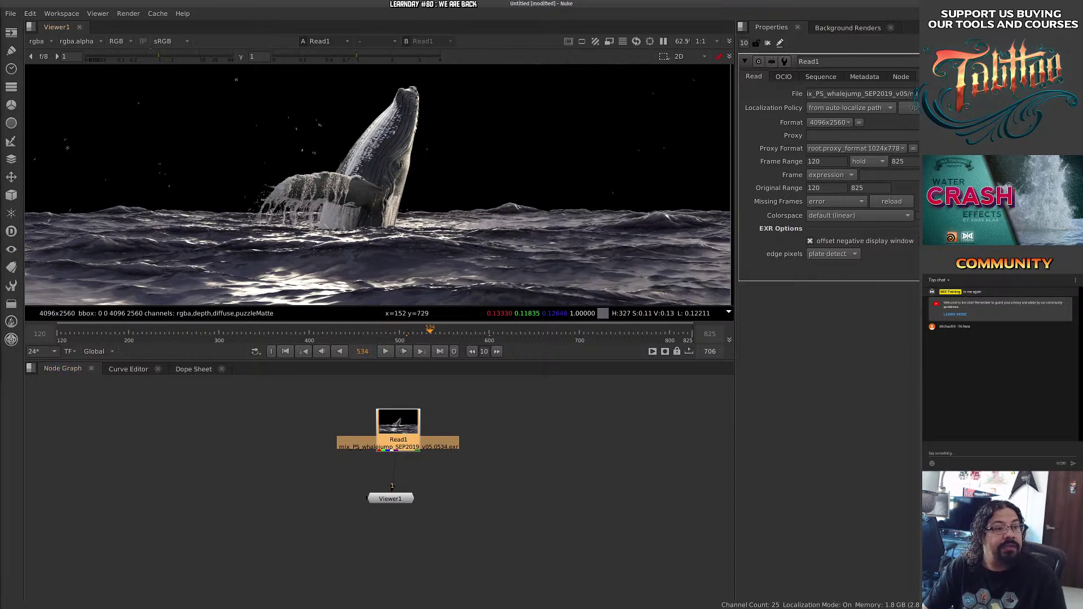
left_click_drag(0, 130, 578, 106)
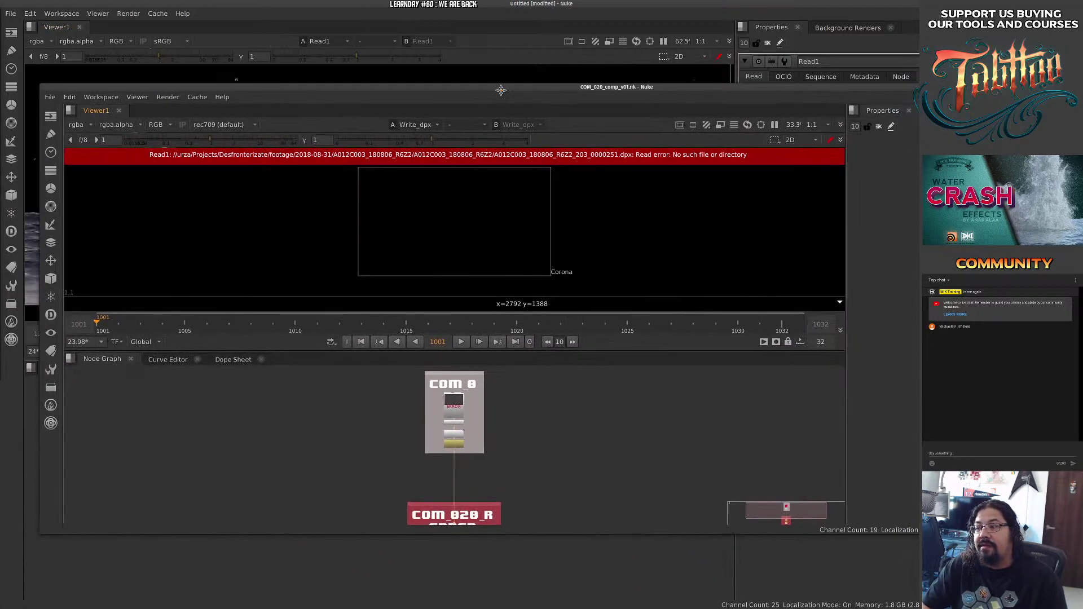
Maximize the COM_020_comp_v01.nk window and pan the node graph to Read1.
left_click_drag(501, 91, 501, 90)
double_click(507, 91)
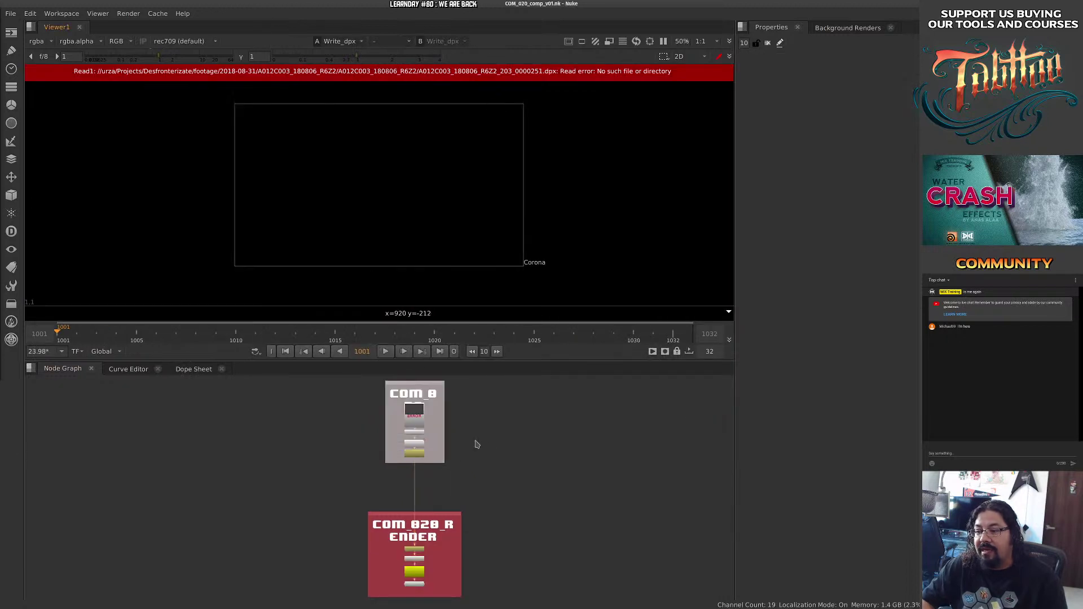
scroll(443, 465, "up", 8)
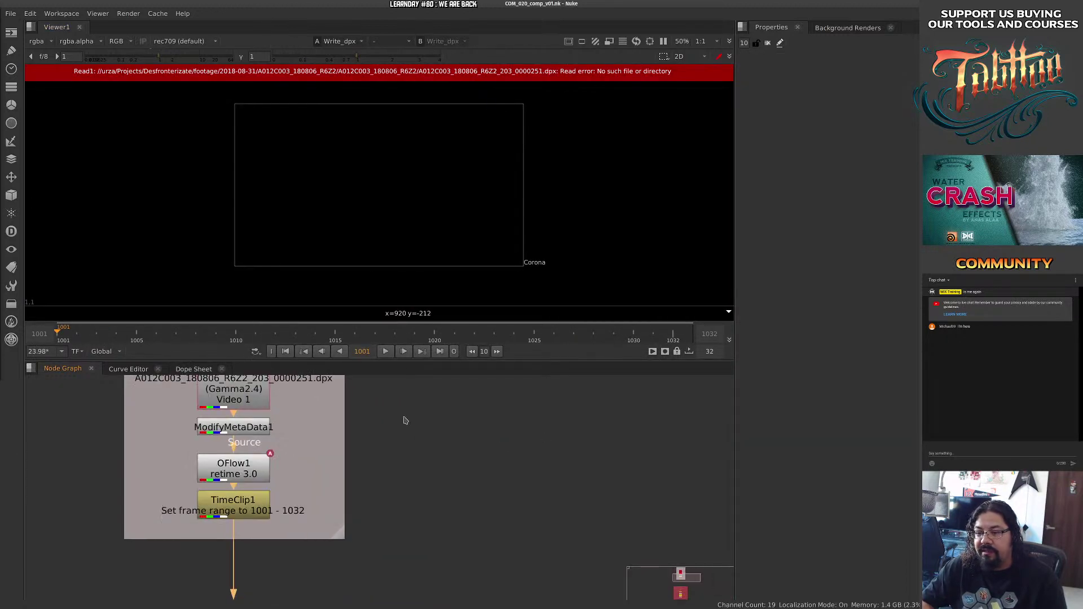
left_click_drag(523, 519, 490, 440)
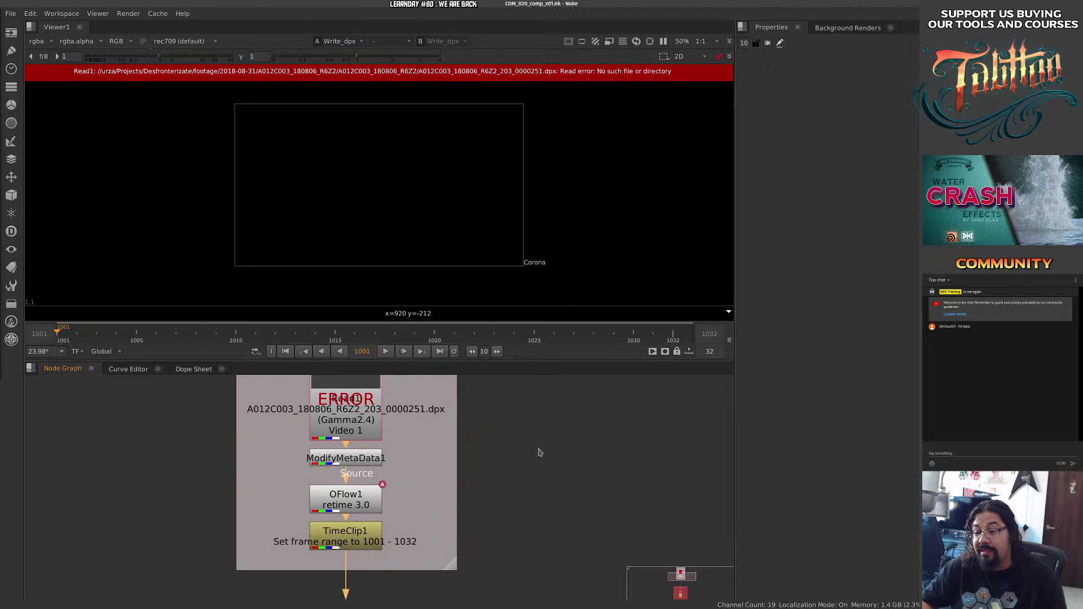
left_click(377, 403)
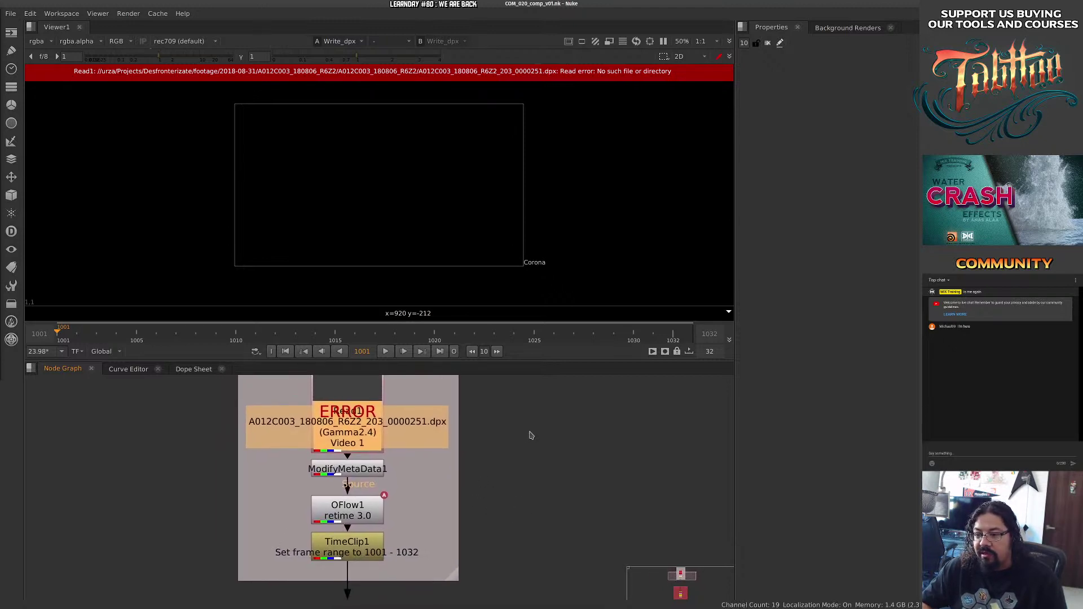
left_click_drag(540, 522, 534, 428)
left_click_drag(515, 490, 511, 428)
left_click_drag(479, 587, 513, 355)
mouse_move(598, 583)
left_mouse_down()
mouse_move(551, 430)
mouse_move(503, 578)
left_mouse_up()
left_click_drag(520, 434, 524, 570)
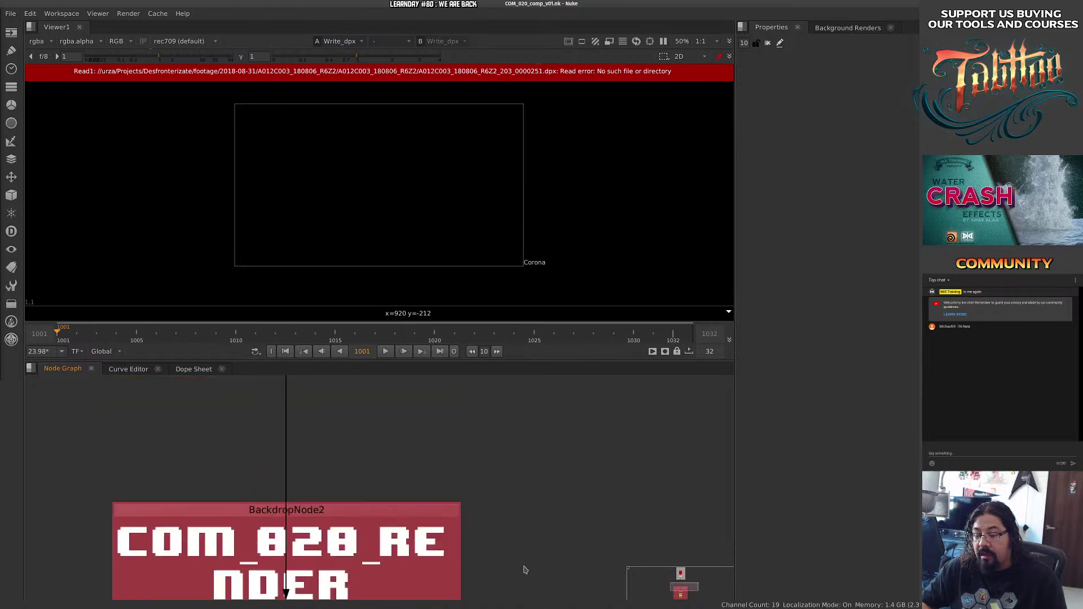
left_click_drag(505, 400, 550, 594)
left_click_drag(430, 377, 455, 484)
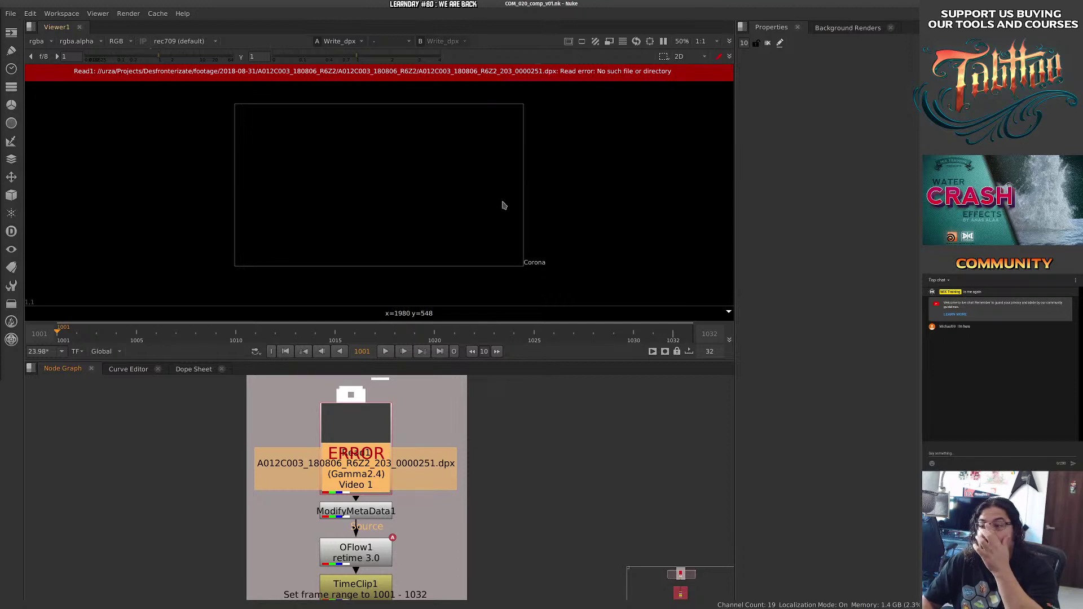
Open Read1's properties, widen the panel and select its file path, then restore the layout.
double_click(371, 425)
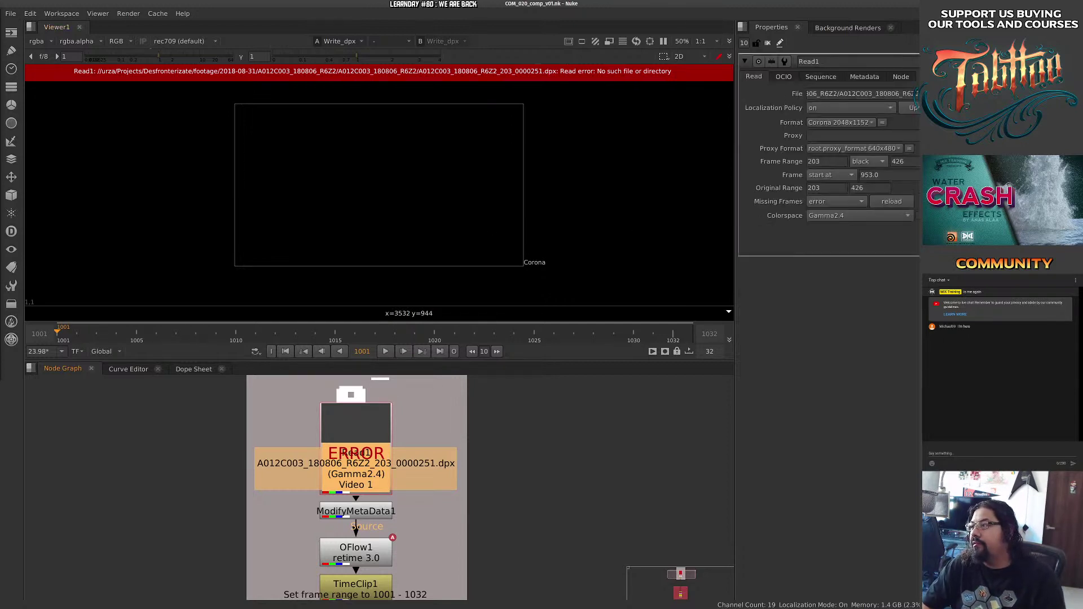
left_click_drag(733, 119, 617, 119)
triple_click(796, 95)
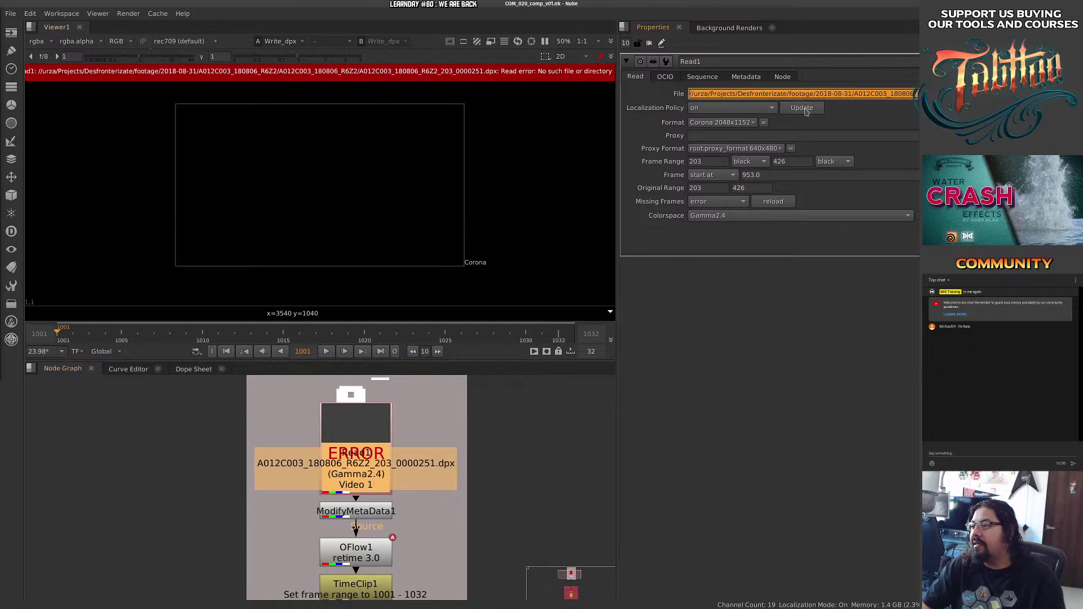
triple_click(898, 94)
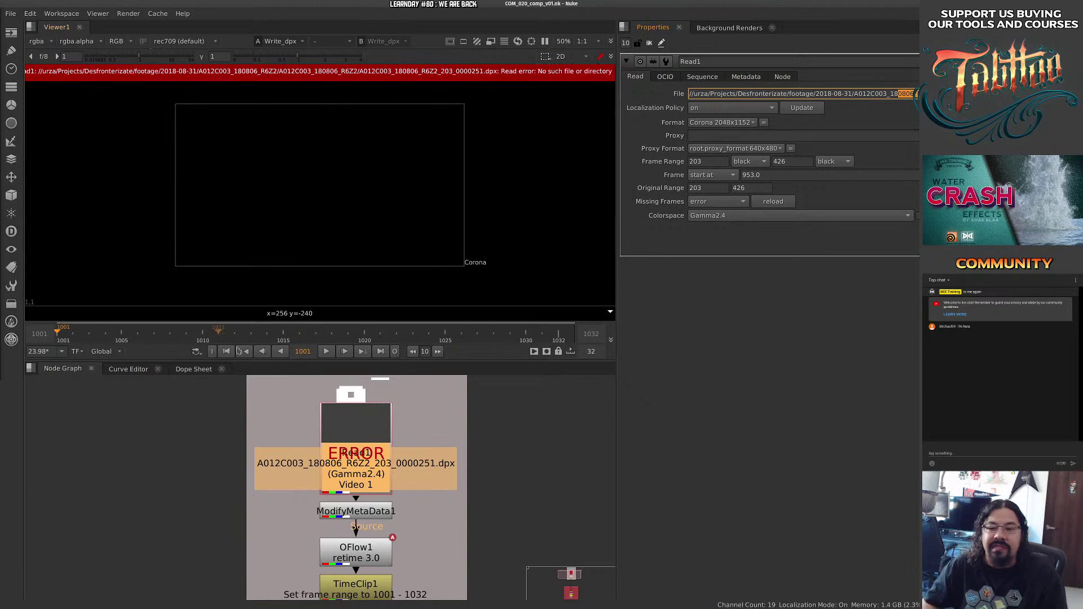
left_click(200, 439)
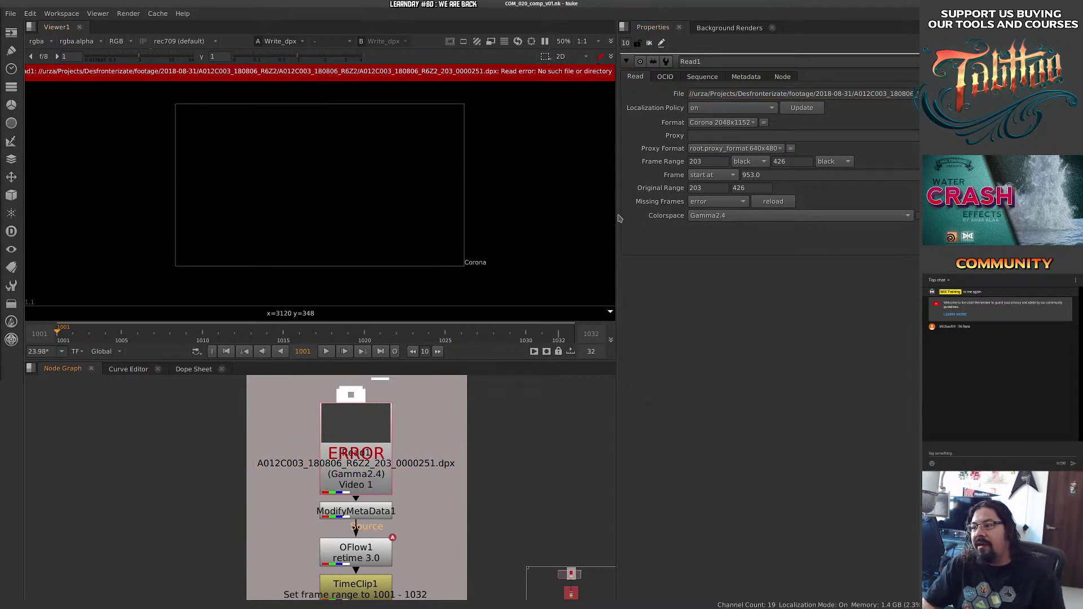
left_click_drag(619, 218, 736, 141)
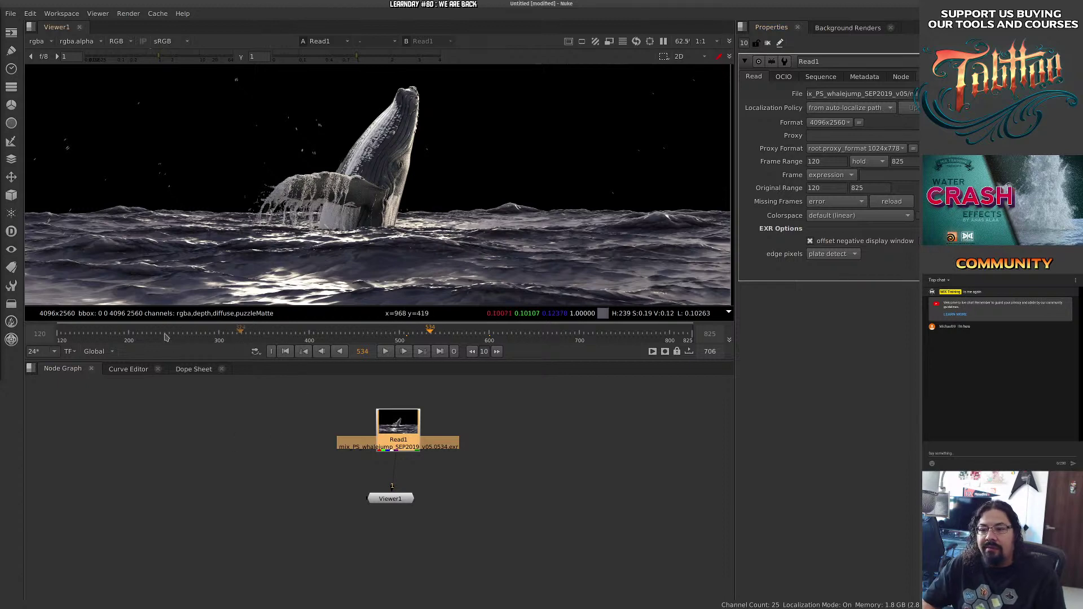
Jump to frame 235 and centre the whale image in the Viewer.
left_click(161, 336)
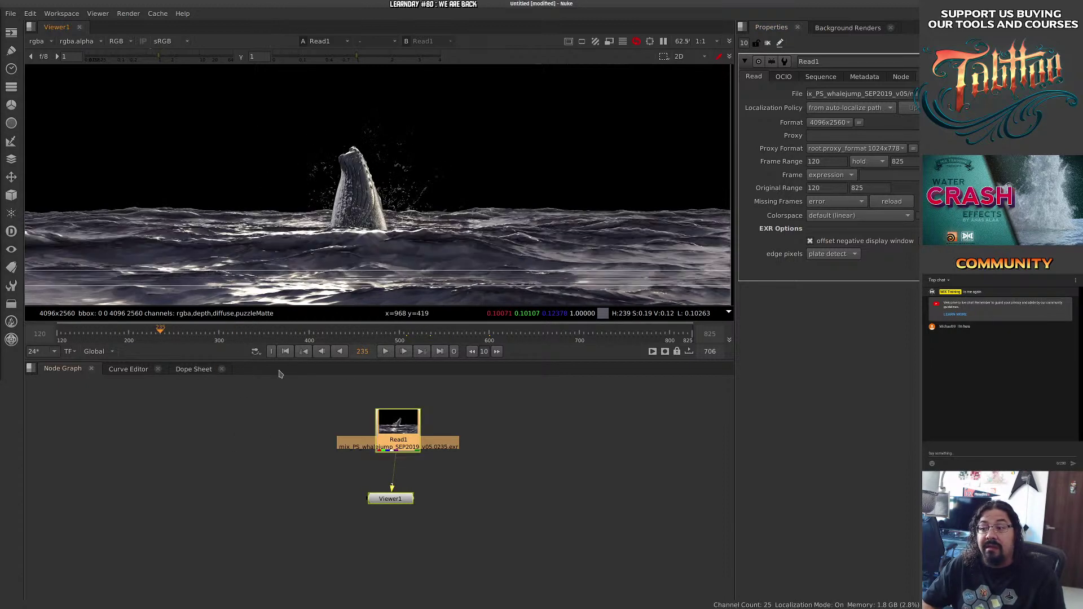
left_click(269, 407)
left_click_drag(269, 407, 238, 480)
left_click_drag(443, 219, 255, 237)
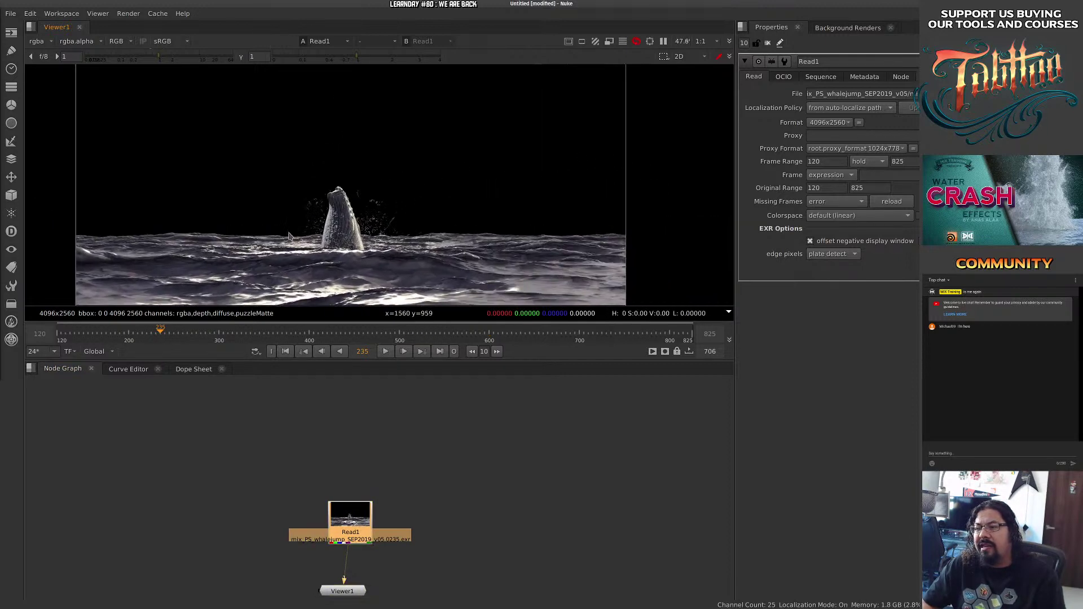
left_click_drag(339, 237, 396, 225)
left_click_drag(396, 225, 423, 219)
scroll(396, 230, "down", 3)
scroll(366, 228, "up", 4)
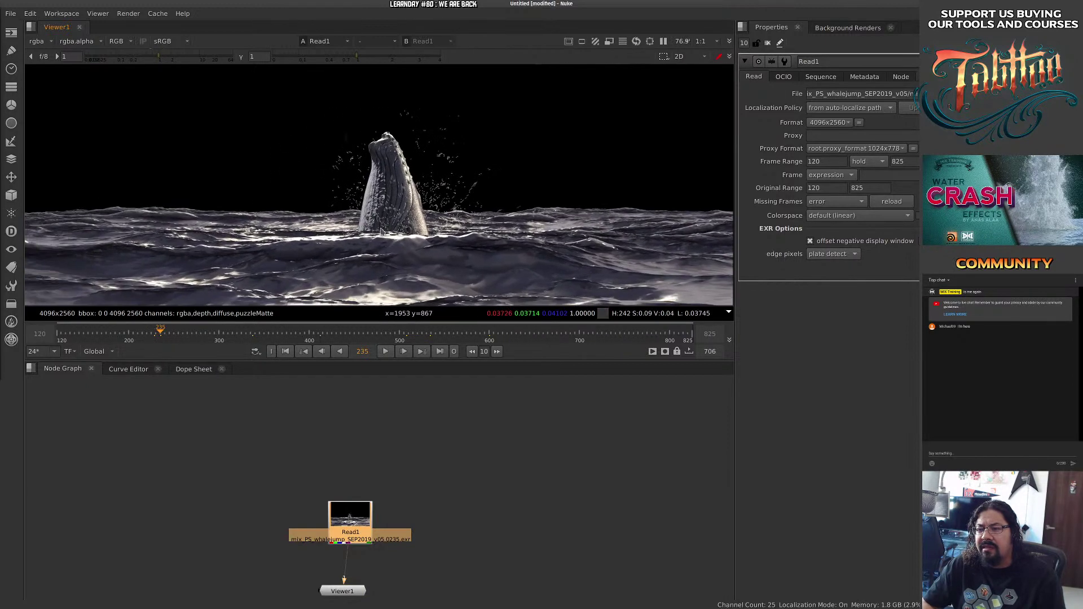
scroll(424, 217, "down", 2)
Scrub the whale breach between frames 340 and 255 and back through the clip.
mouse_move(166, 329)
left_mouse_down()
mouse_move(261, 330)
mouse_move(178, 330)
left_mouse_up()
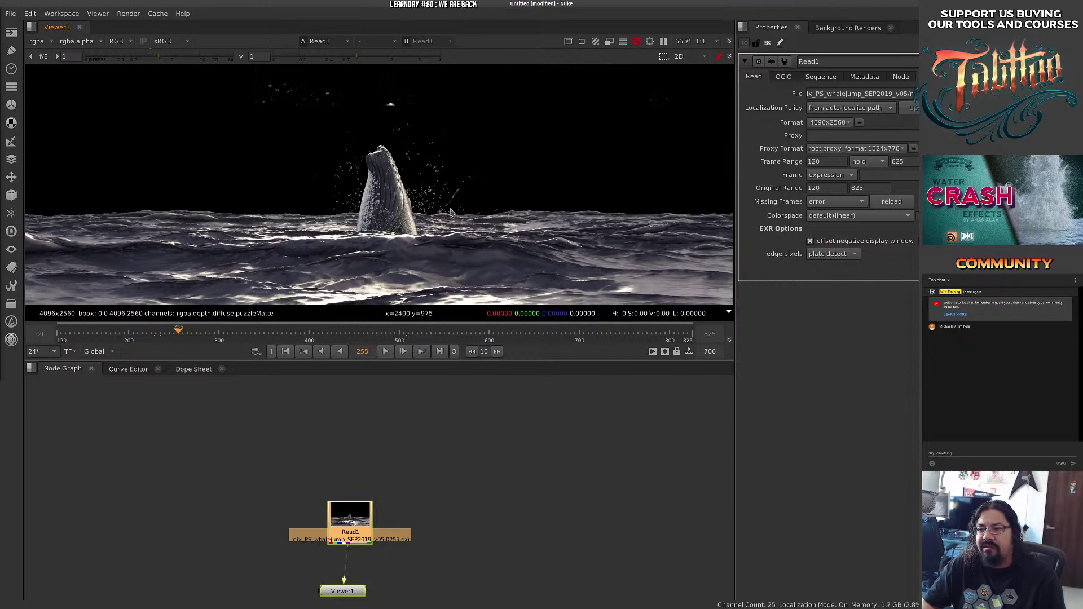
mouse_move(372, 223)
left_mouse_down()
mouse_move(412, 221)
mouse_move(323, 217)
mouse_move(356, 216)
left_mouse_up()
scroll(412, 220, "down", 4)
left_click_drag(211, 330, 112, 331)
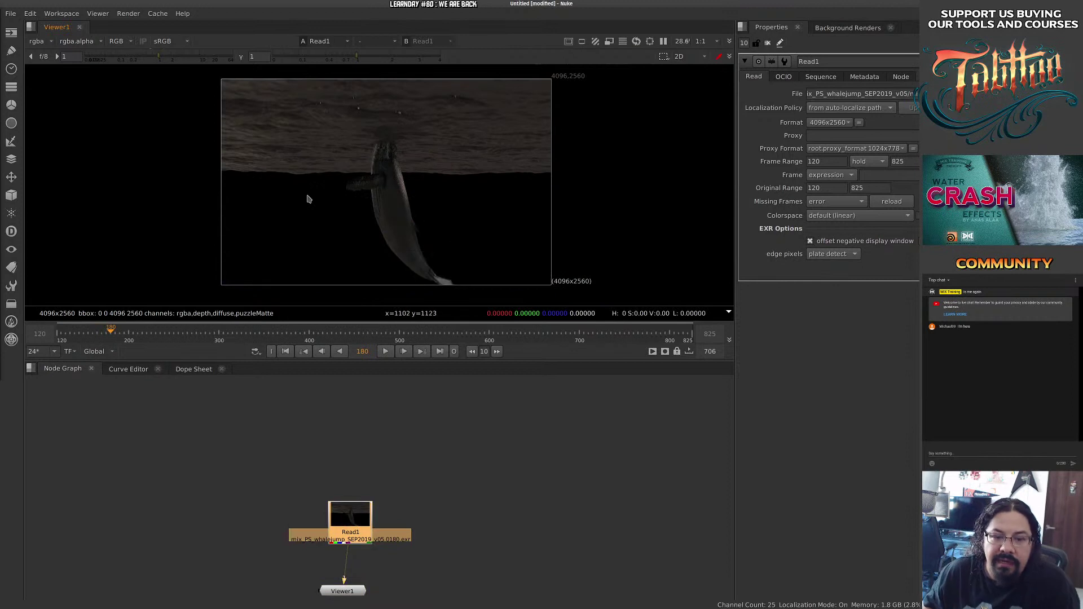
Quit Nuke without saving the untitled script.
left_click(15, 15)
left_click(61, 195)
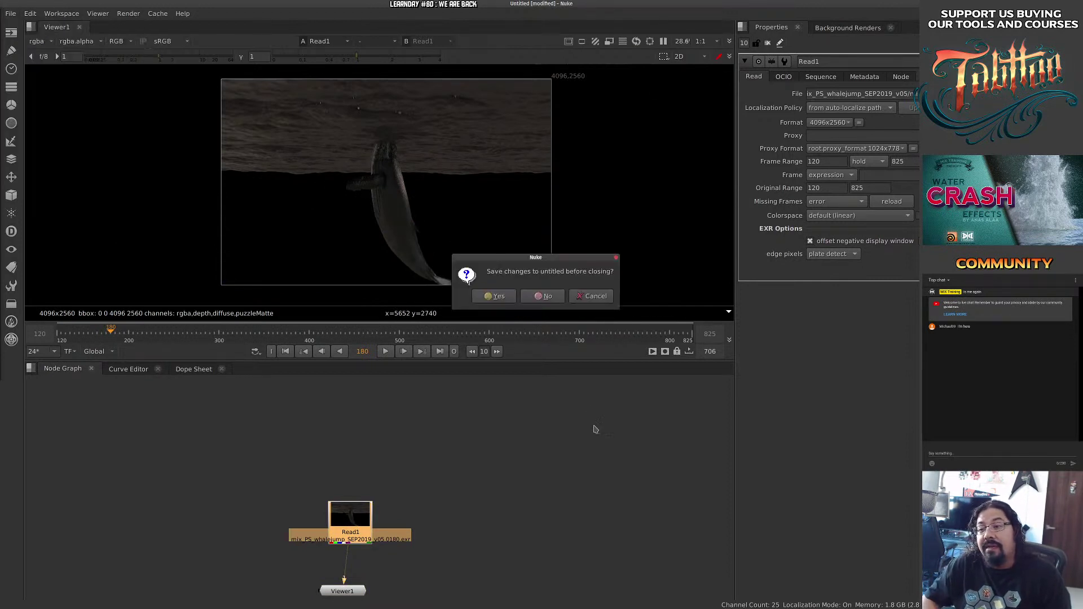
left_click(557, 303)
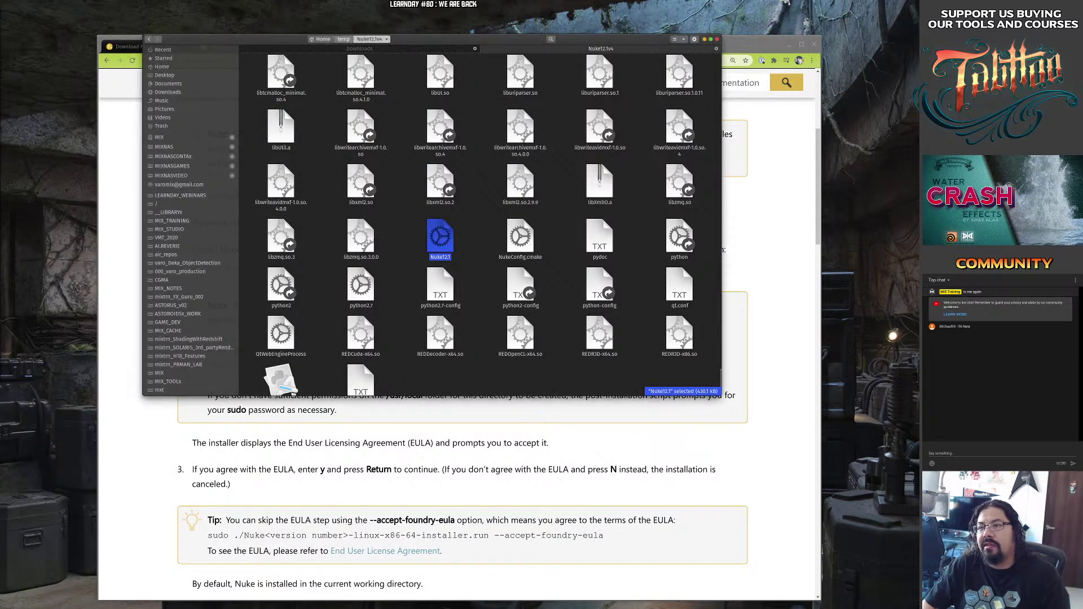
Open the Nuke12.1v4 folder under temp in Files and launch the Main Menu editor.
key("alt+Up")
left_click(287, 149)
left_click(279, 83)
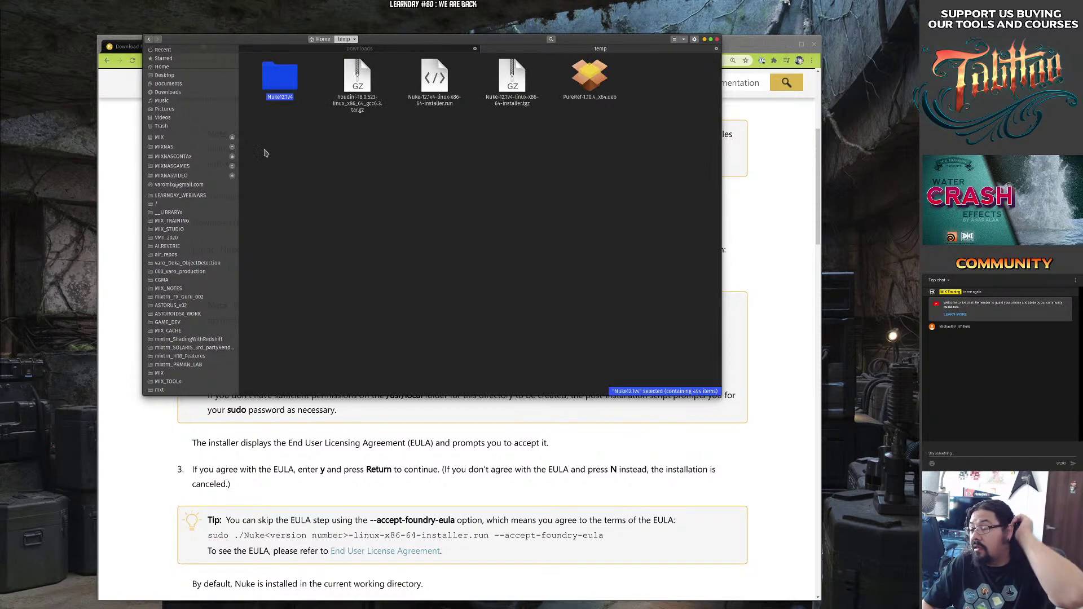
double_click(272, 85)
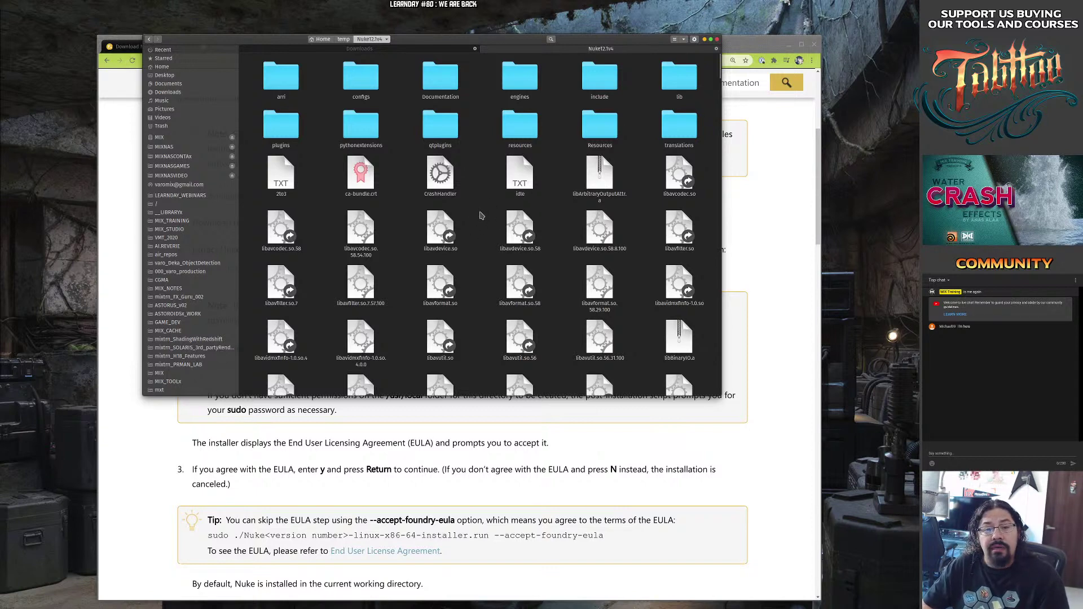
key("super")
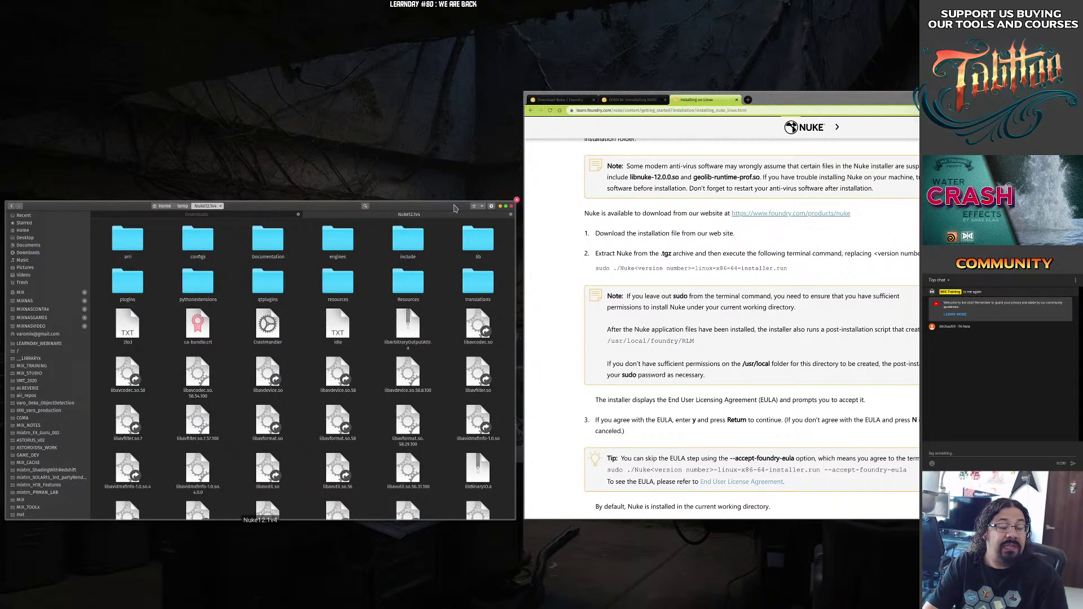
key("Return")
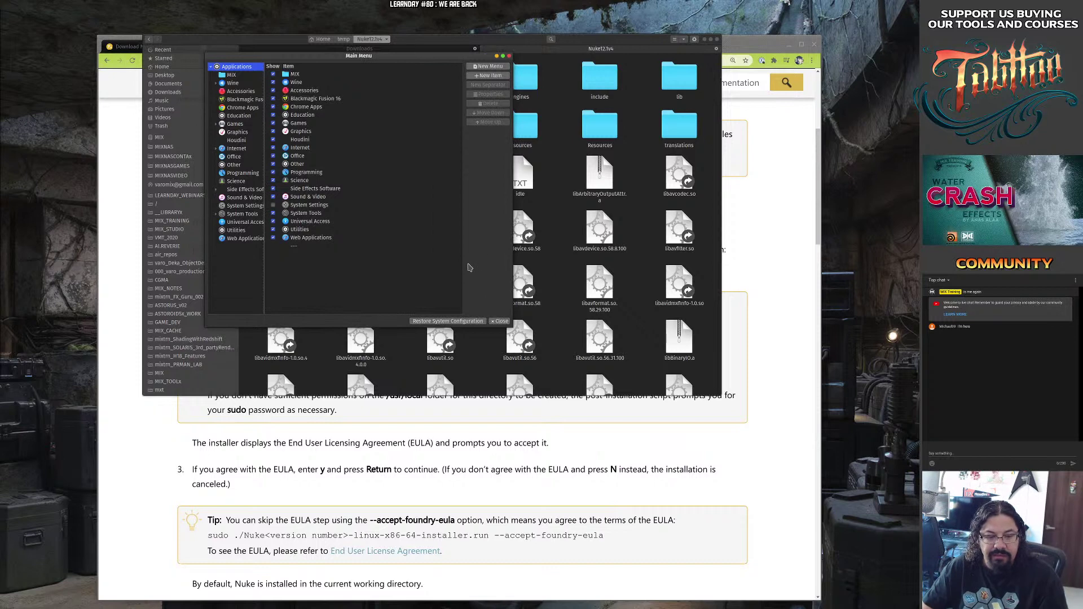
Search Pop!_Shop for Alacarte, view the installed Main Menu listing, then close the store.
key("super")
key("super")
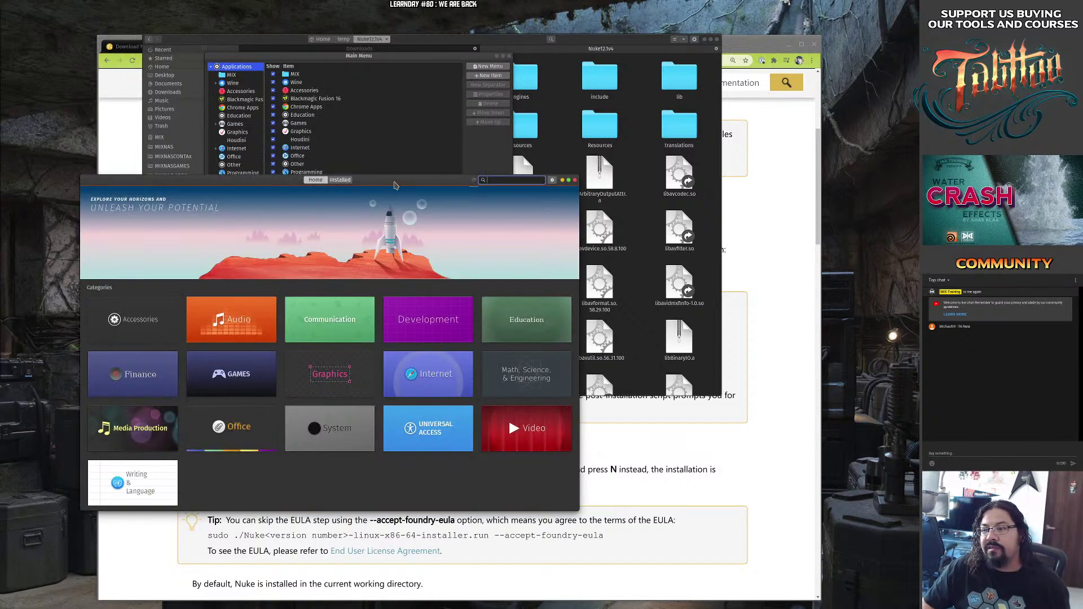
left_click_drag(396, 184, 449, 113)
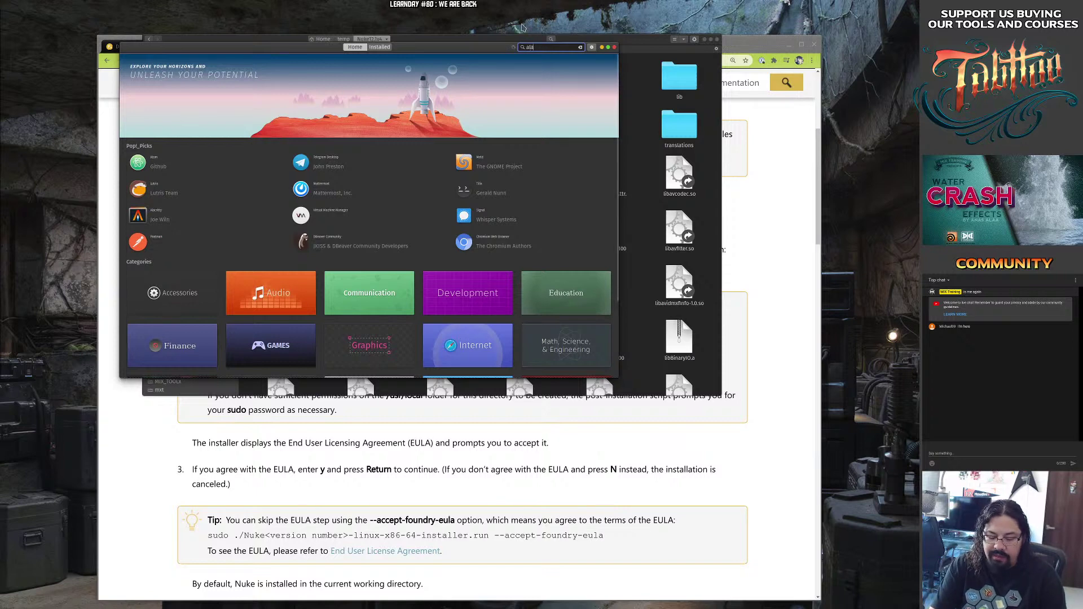
type("carte")
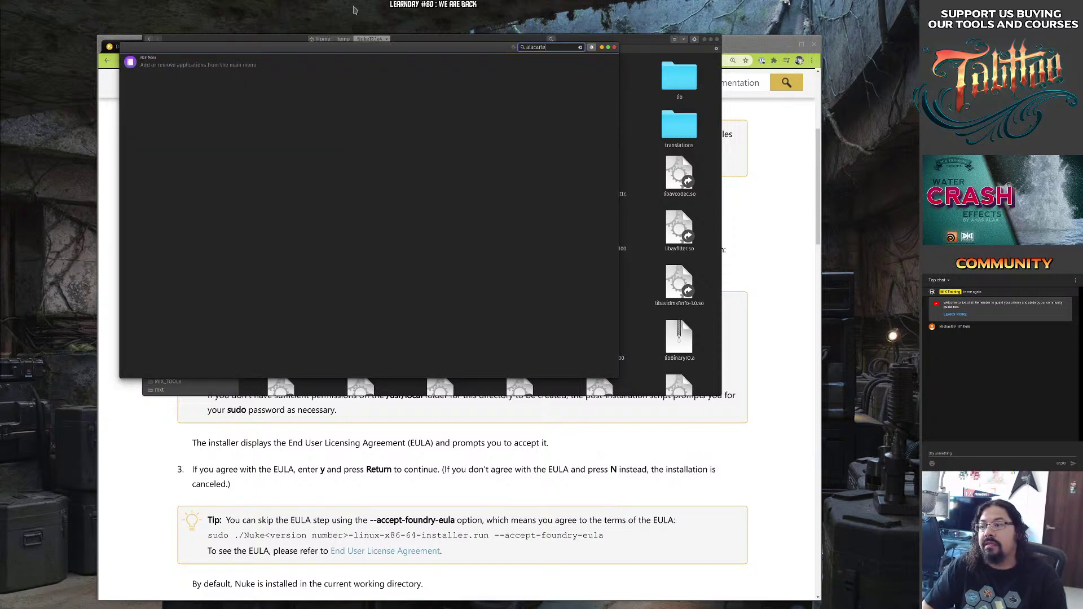
left_click(174, 65)
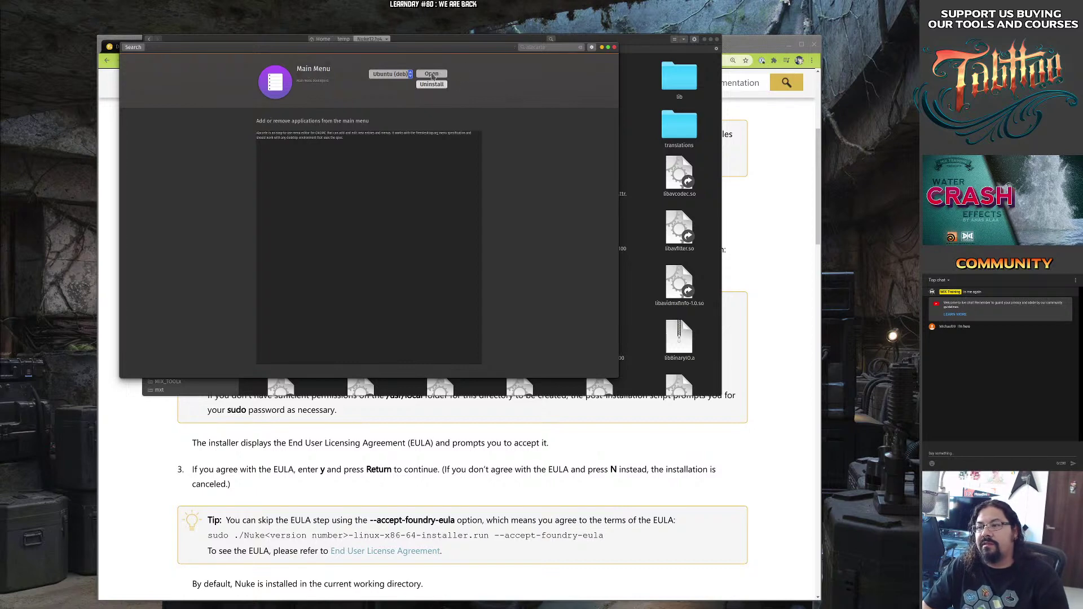
left_click(614, 48)
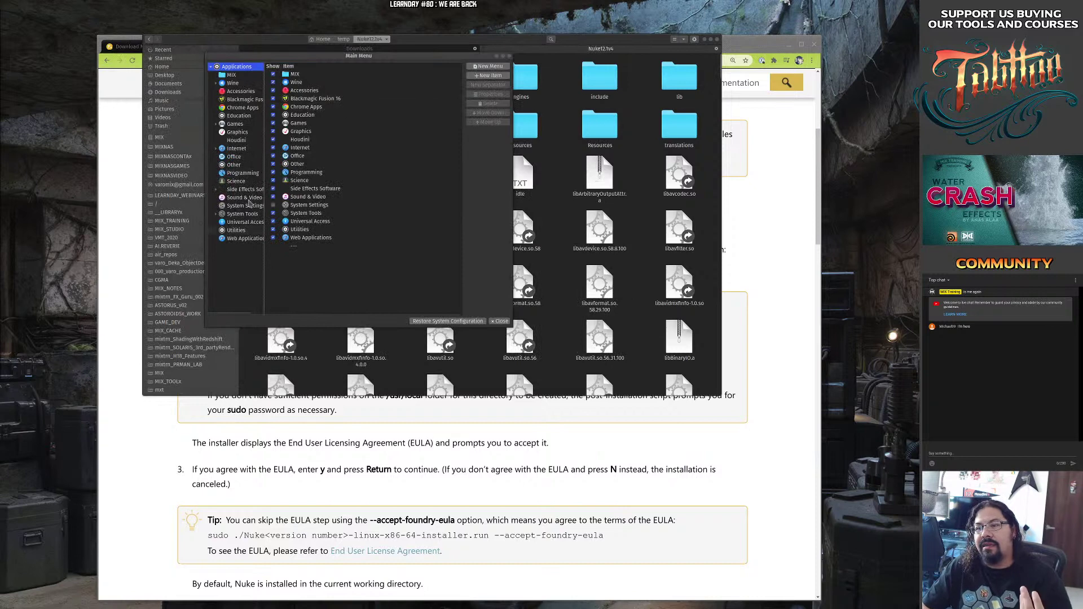
Create a new launcher item named Nuke in the MIX category and browse for its command.
left_click_drag(264, 261, 307, 253)
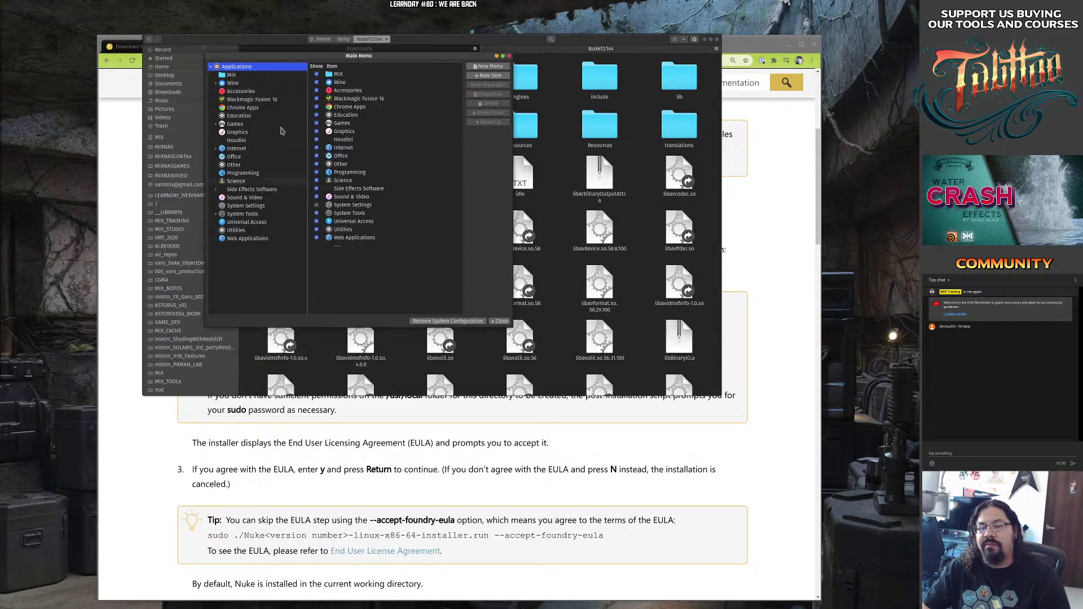
left_click(242, 75)
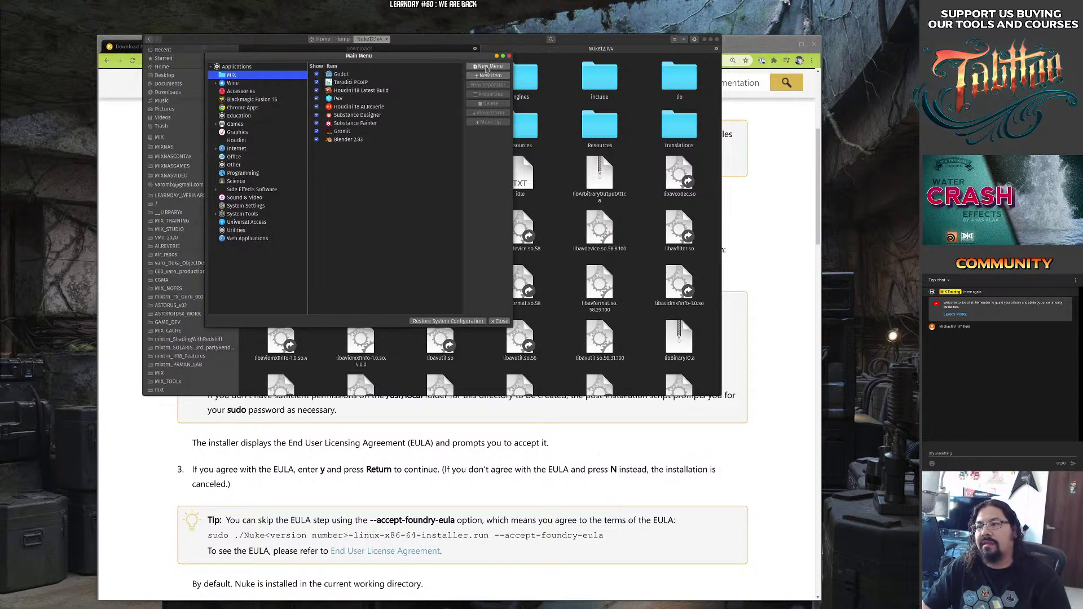
left_click(488, 66)
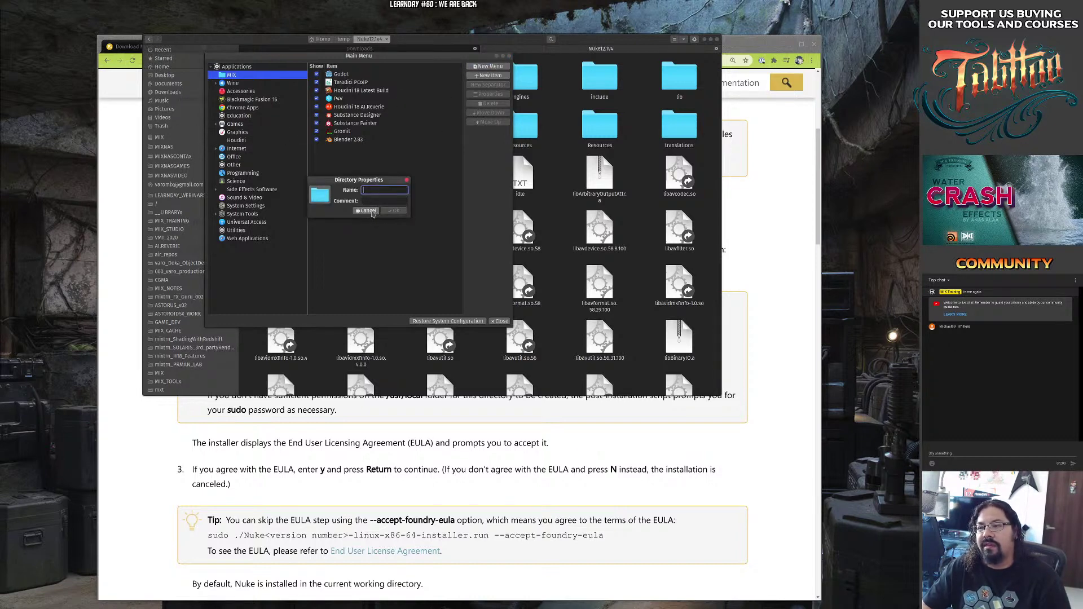
left_click(366, 210)
left_click(488, 76)
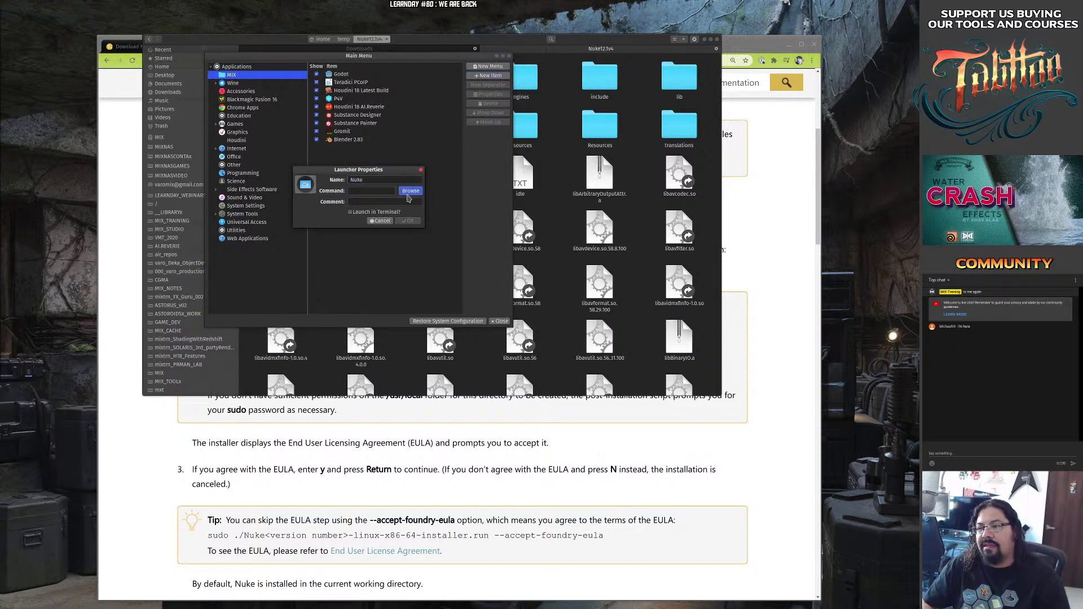
left_click(410, 190)
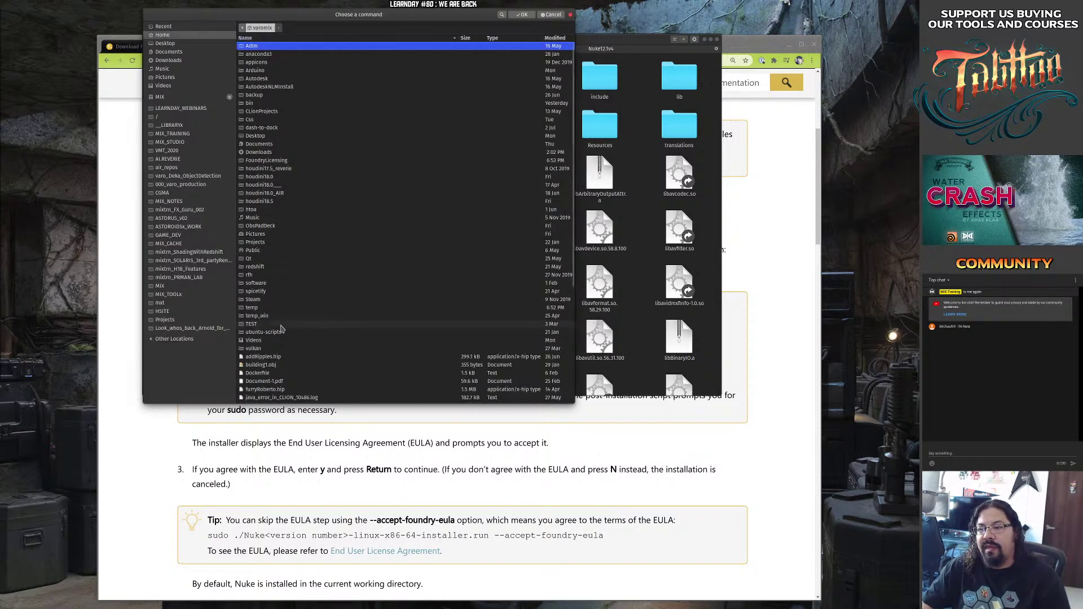
Choose temp/Nuke12.1v4/Nuke12.1 as the Nuke launcher's command.
left_click(263, 309)
double_click(264, 309)
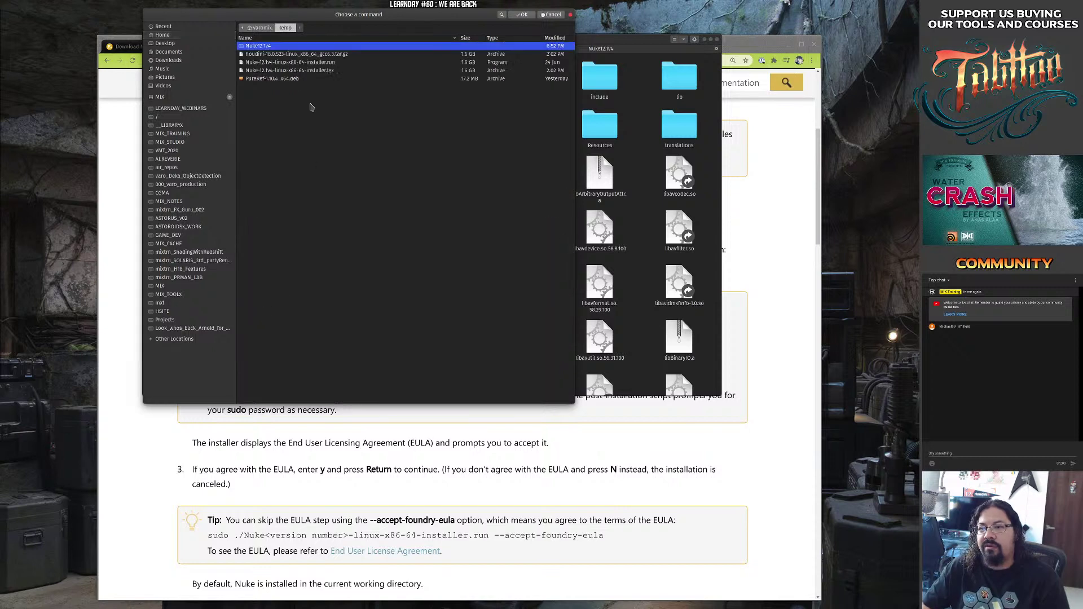
double_click(274, 46)
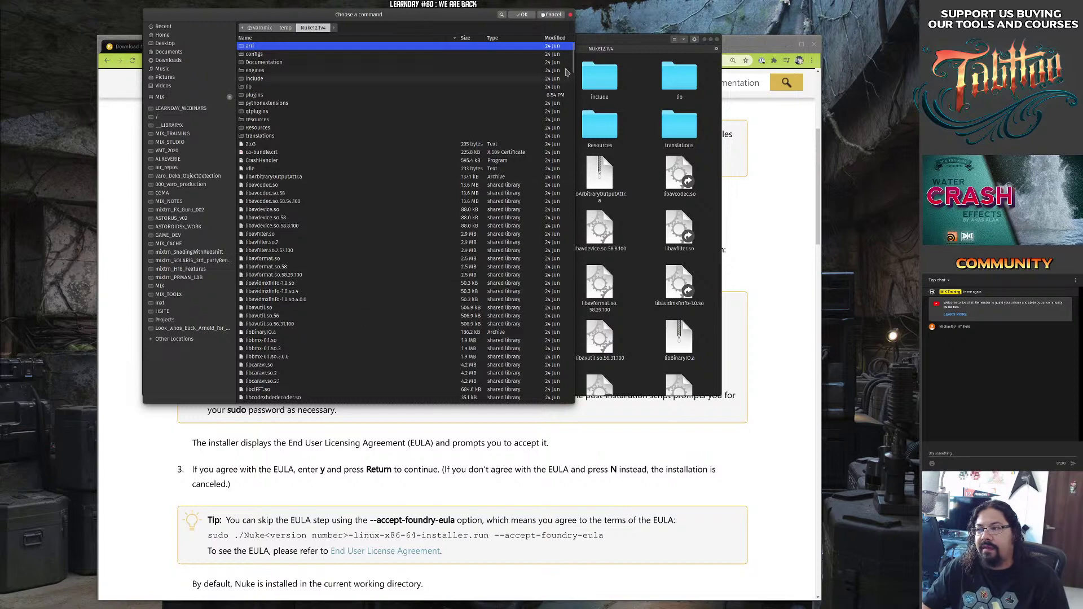
left_click_drag(572, 65, 599, 401)
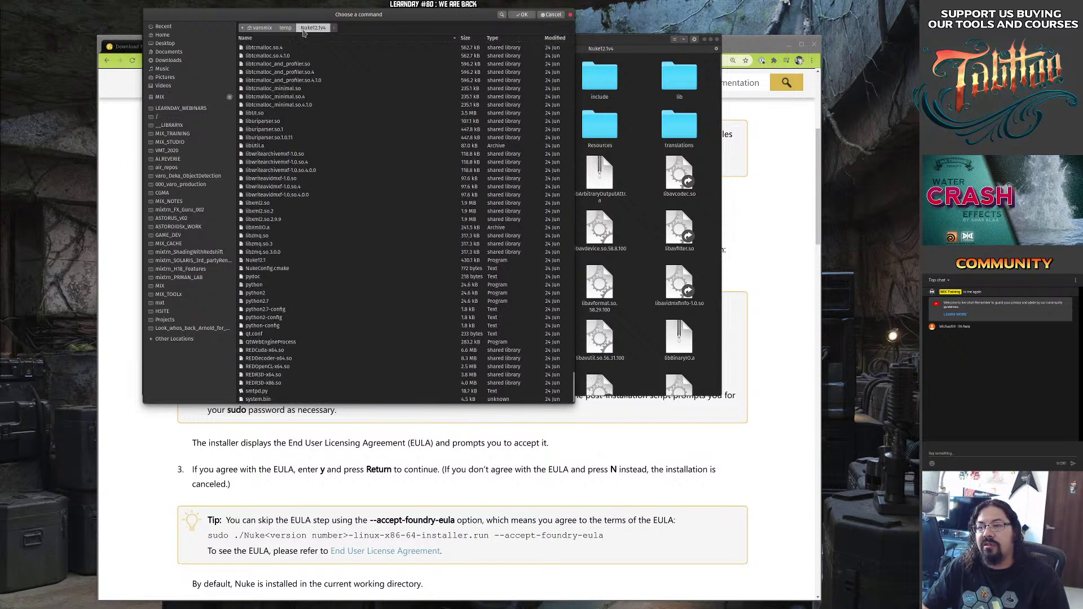
left_click(255, 260)
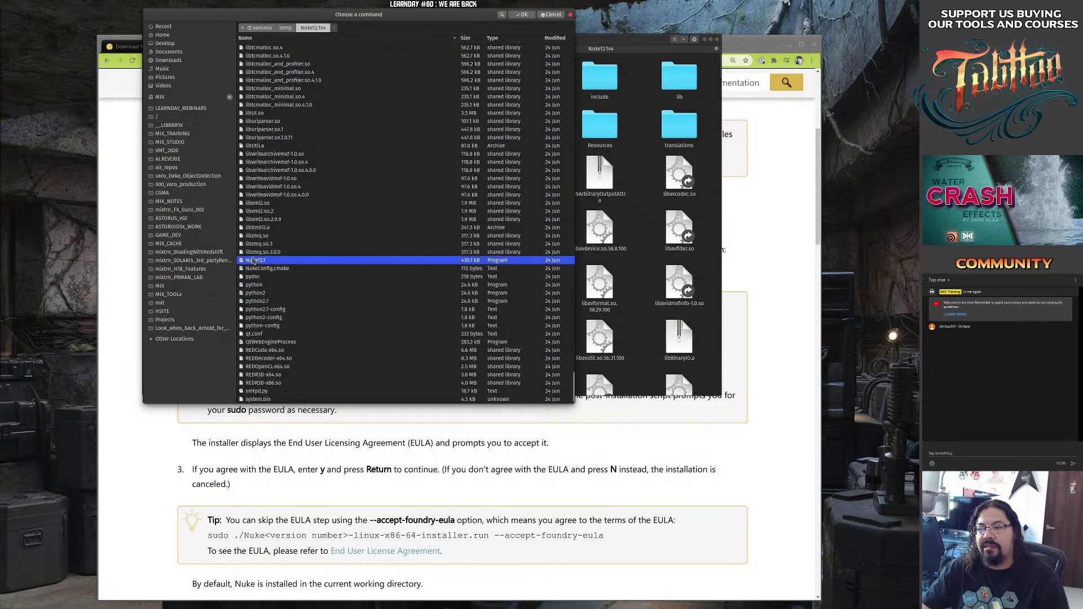
left_click(523, 15)
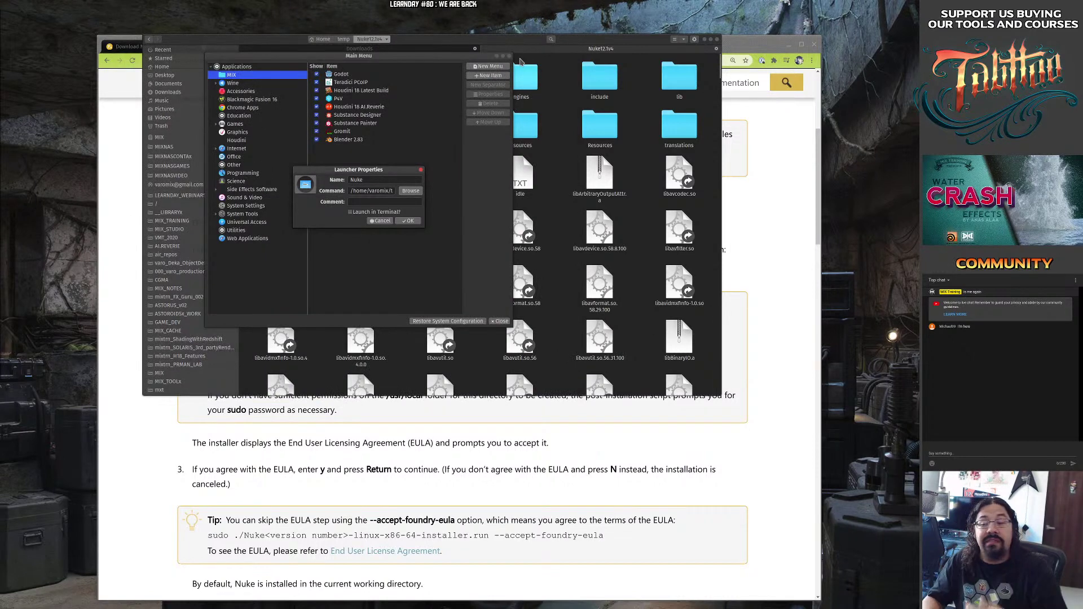
Open the launcher's icon chooser and look through Nuke12.1v4's resources and Resources folders.
left_click(309, 193)
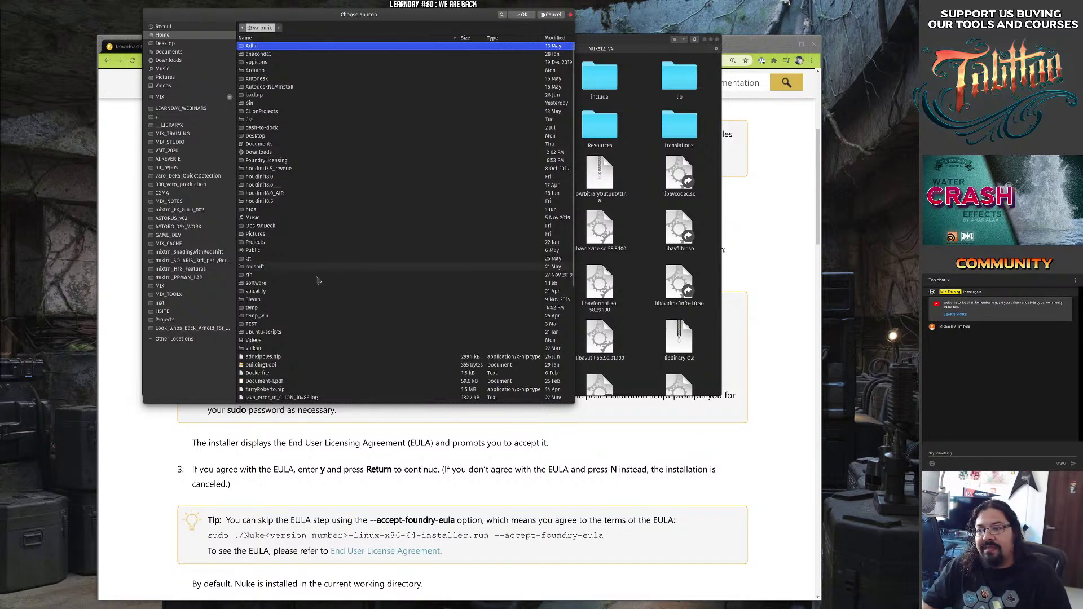
double_click(254, 308)
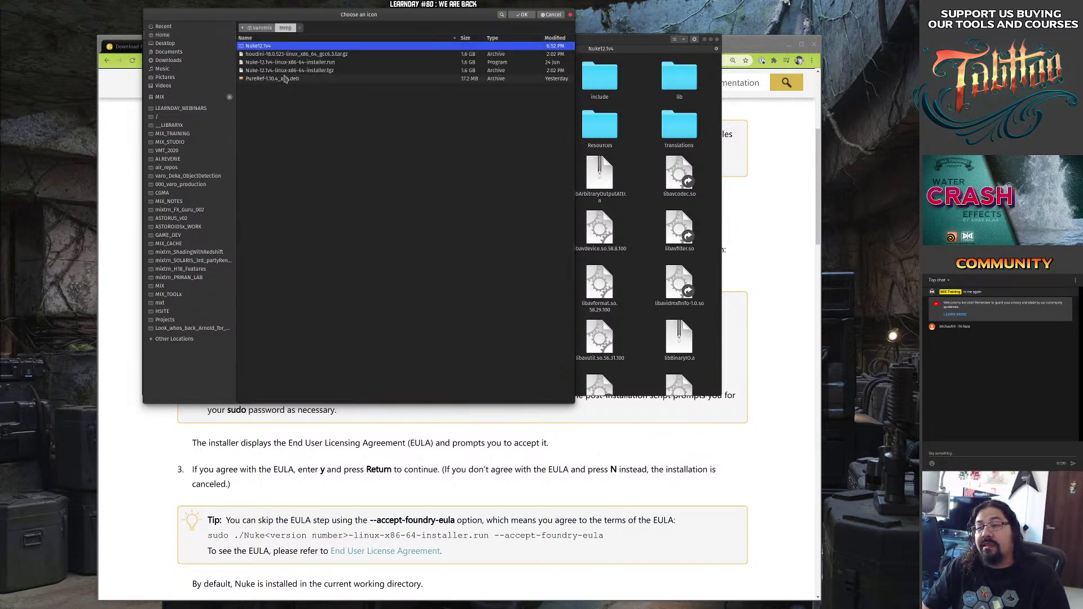
double_click(263, 46)
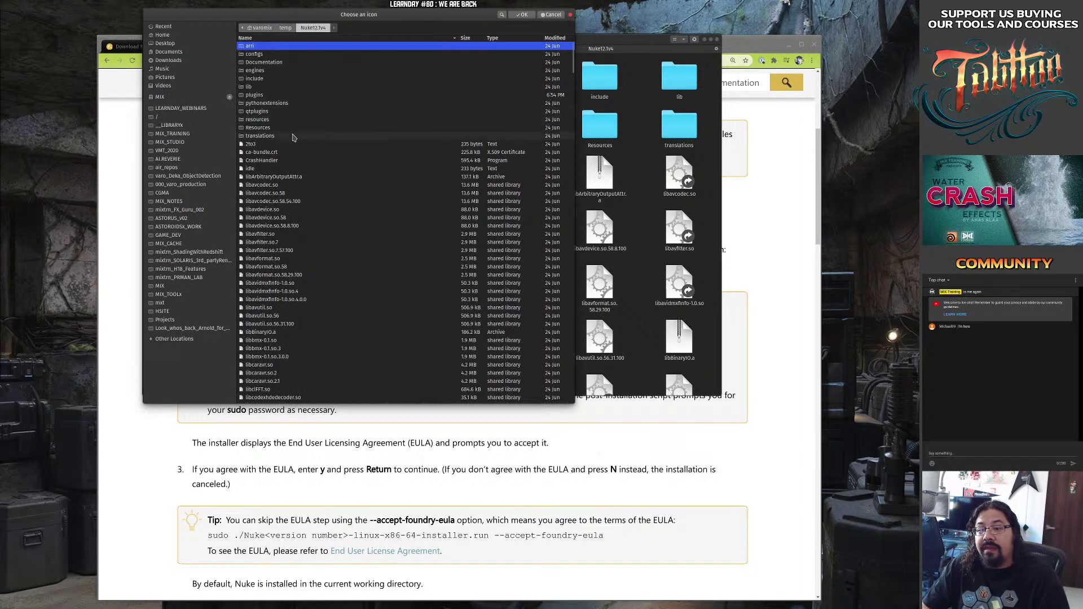
left_click(280, 120)
double_click(263, 119)
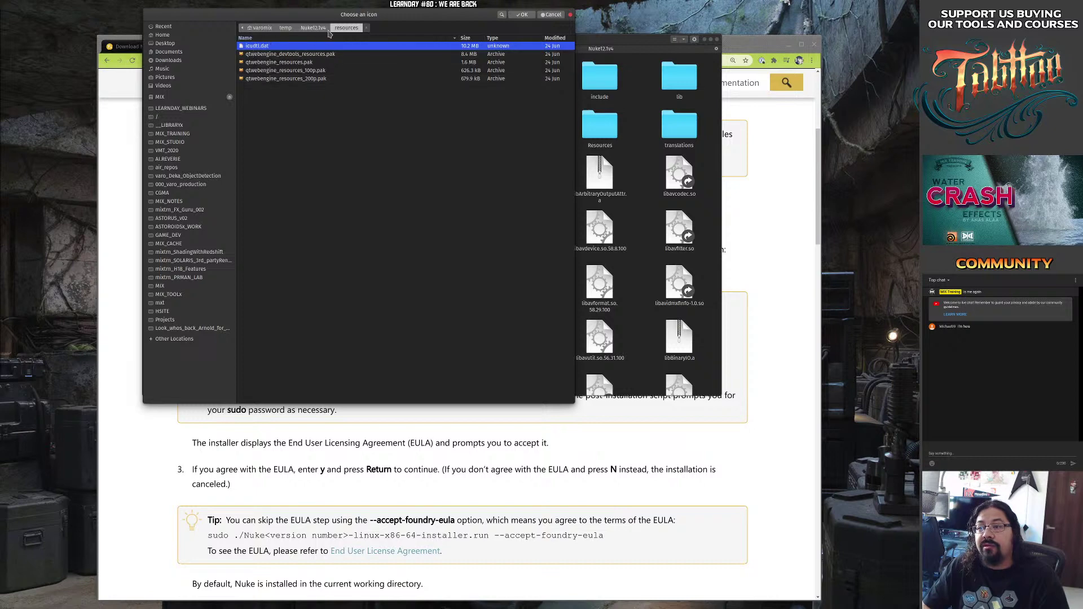
left_click(313, 28)
double_click(275, 127)
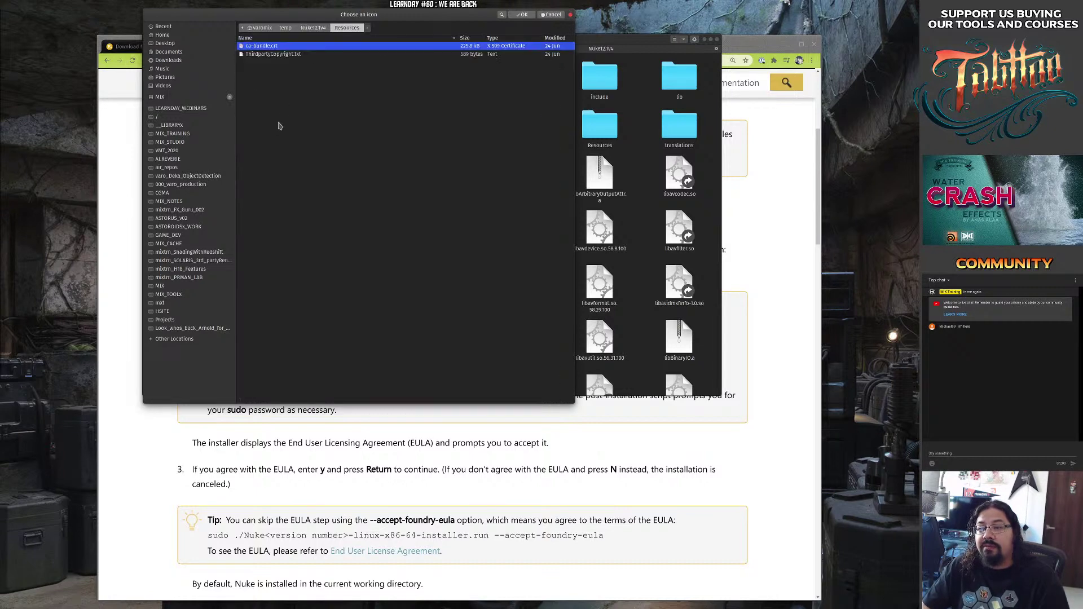
left_click(314, 28)
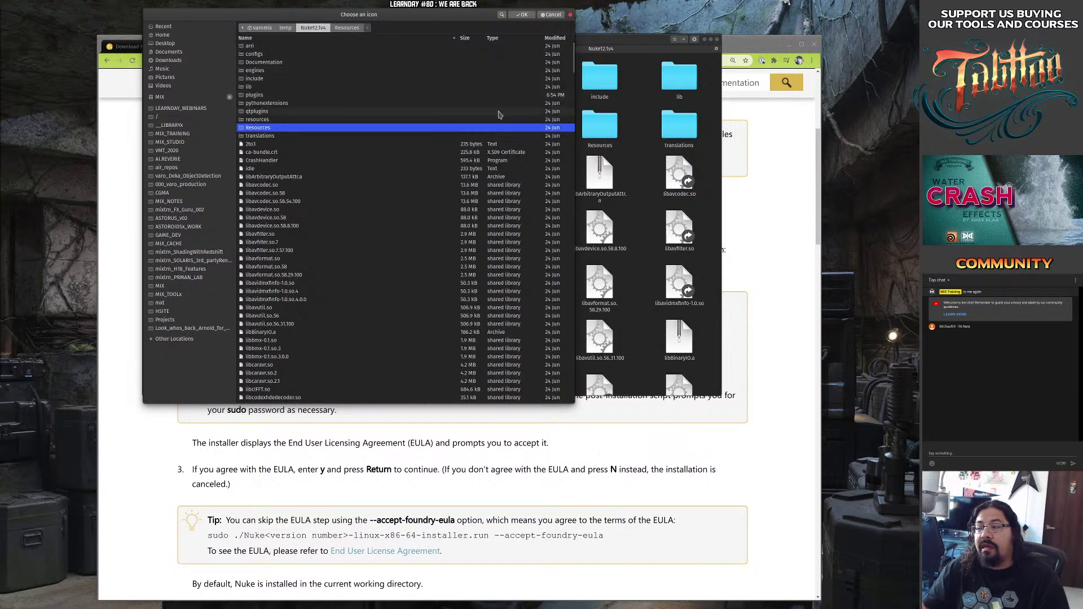
left_click(634, 40)
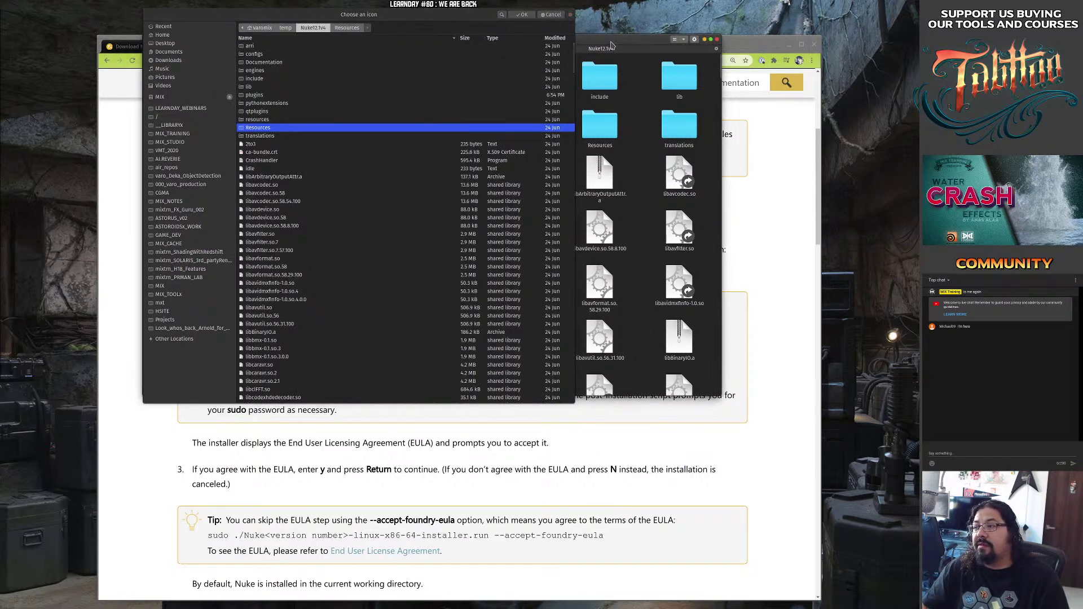
left_click_drag(610, 41, 751, 117)
Search the Nuke12.1v4 folder for '.png' and then 'icon' files.
left_click_drag(399, 89, 143, 89)
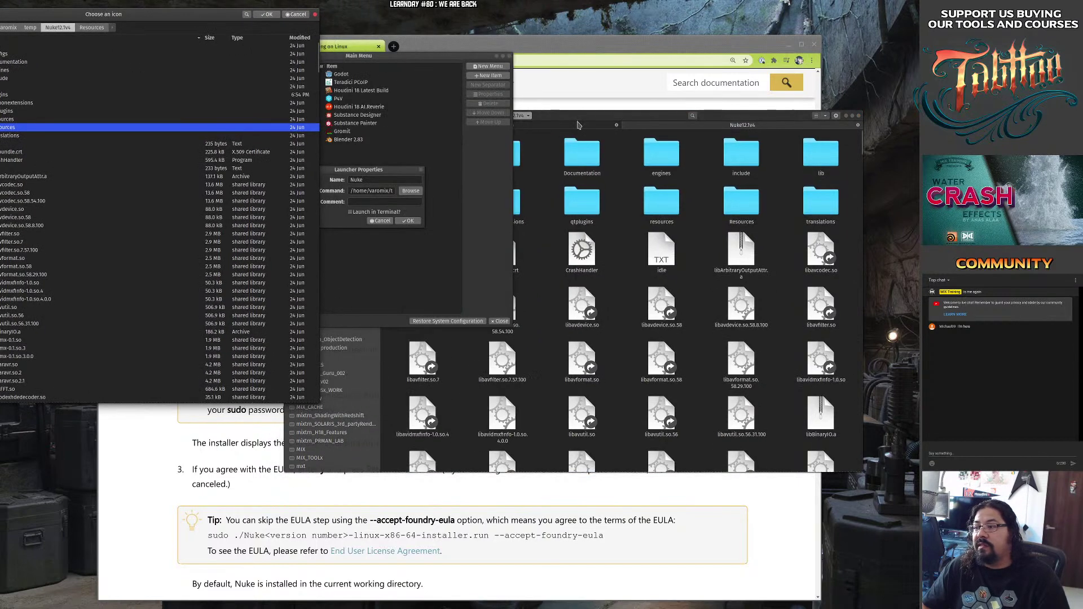
left_click_drag(575, 117, 667, 79)
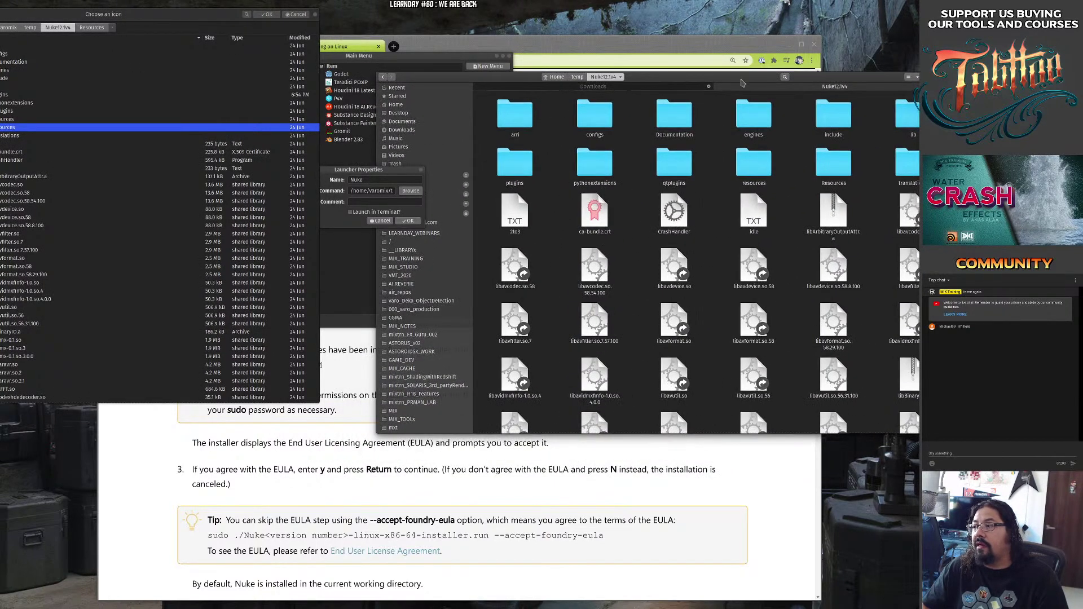
left_click_drag(750, 79, 675, 68)
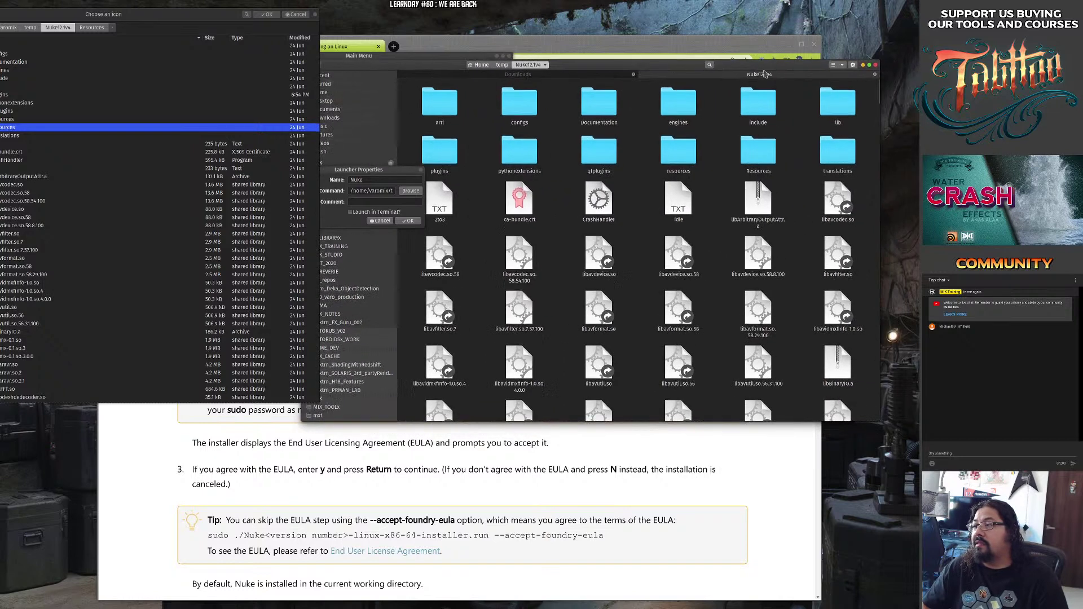
left_click(709, 65)
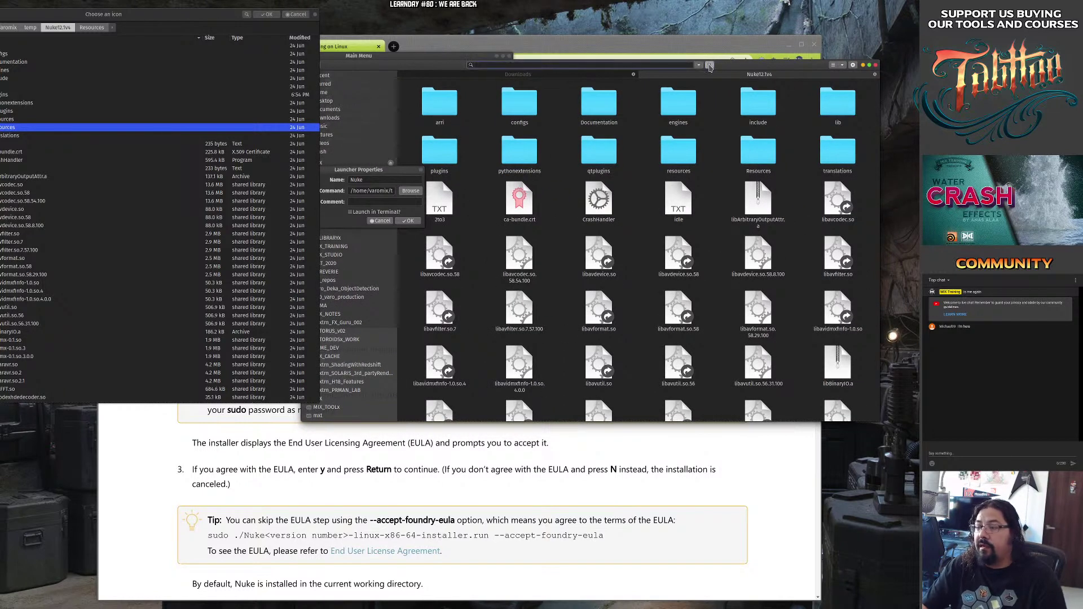
type(".png")
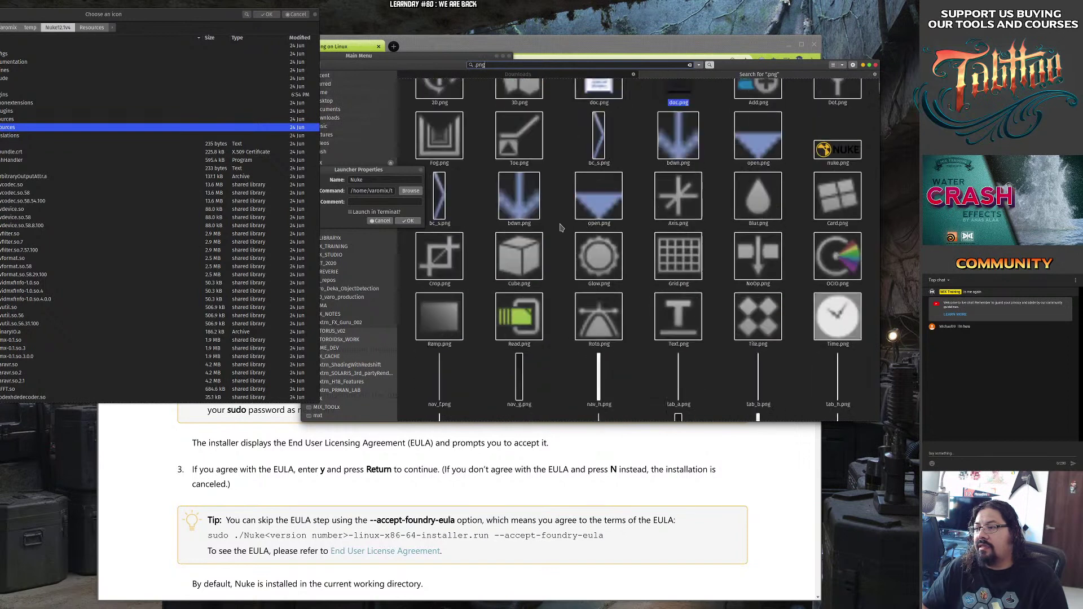
type("icon")
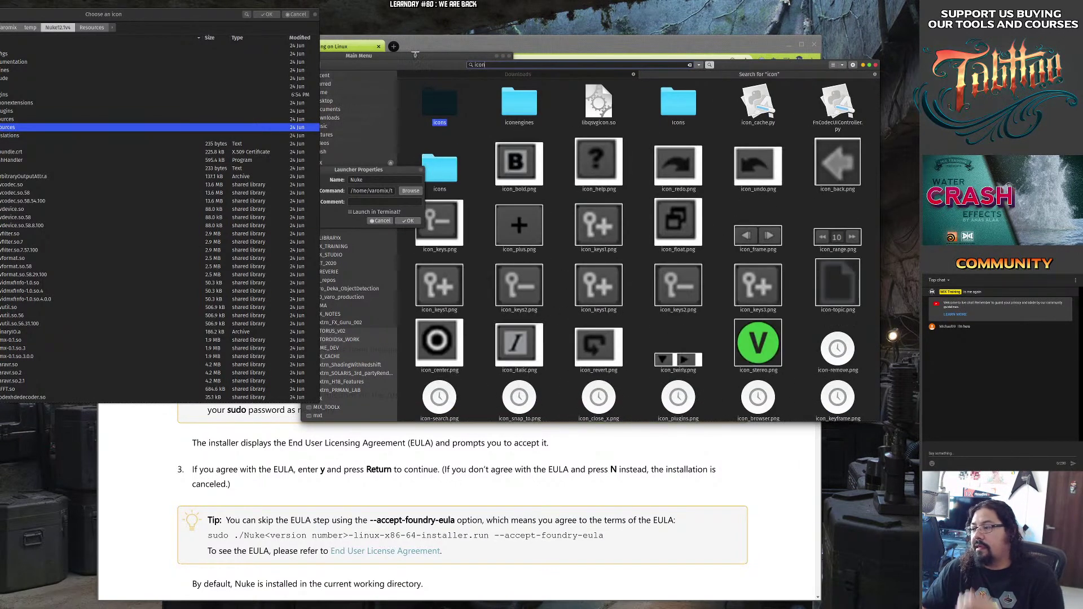
scroll(573, 226, "down", 10)
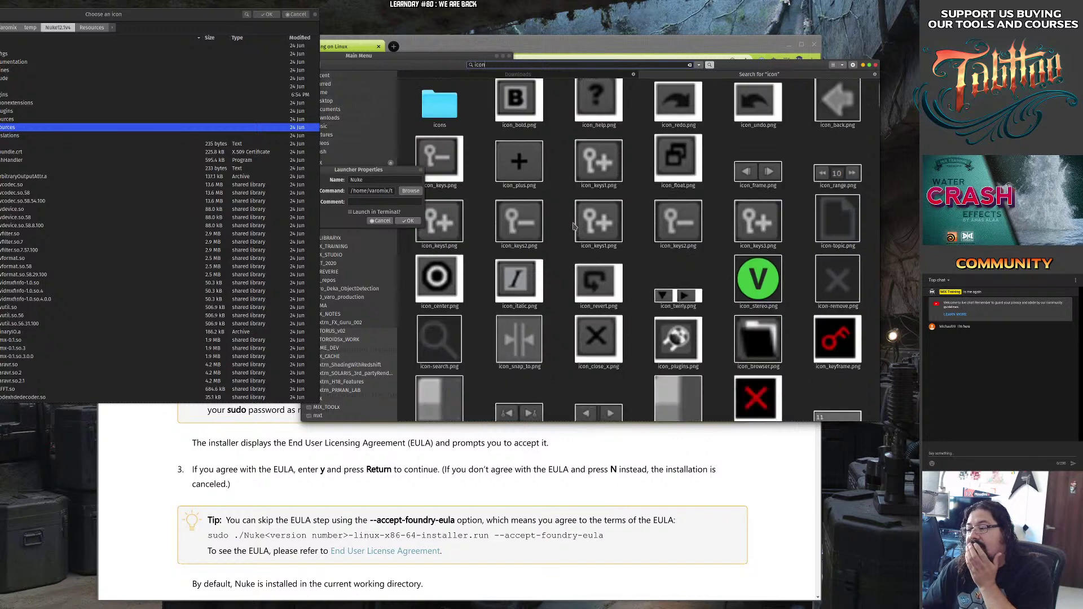
scroll(573, 226, "down", 10)
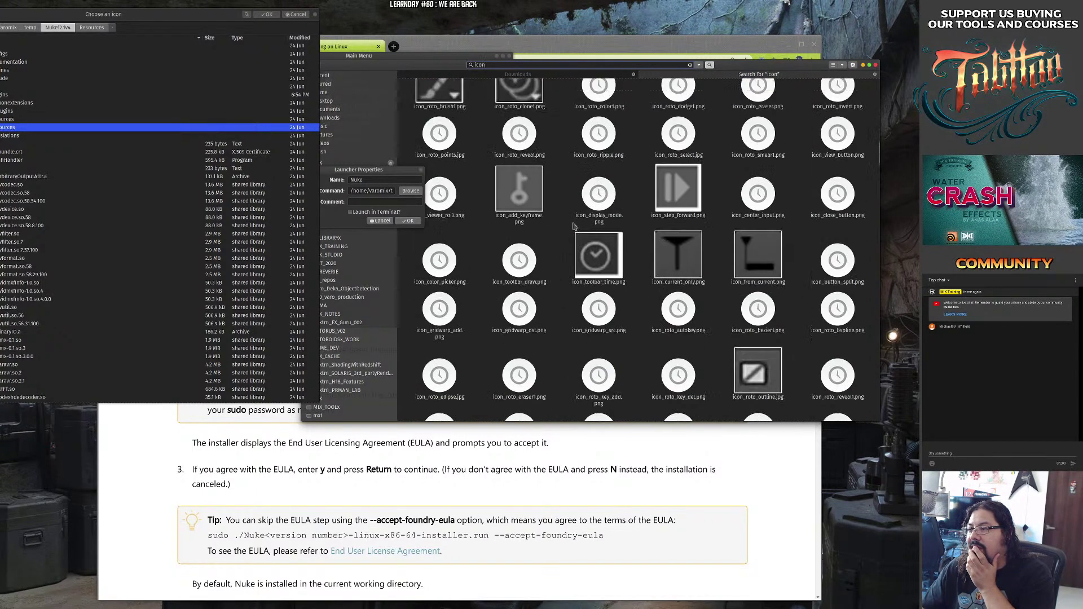
scroll(573, 226, "down", 10)
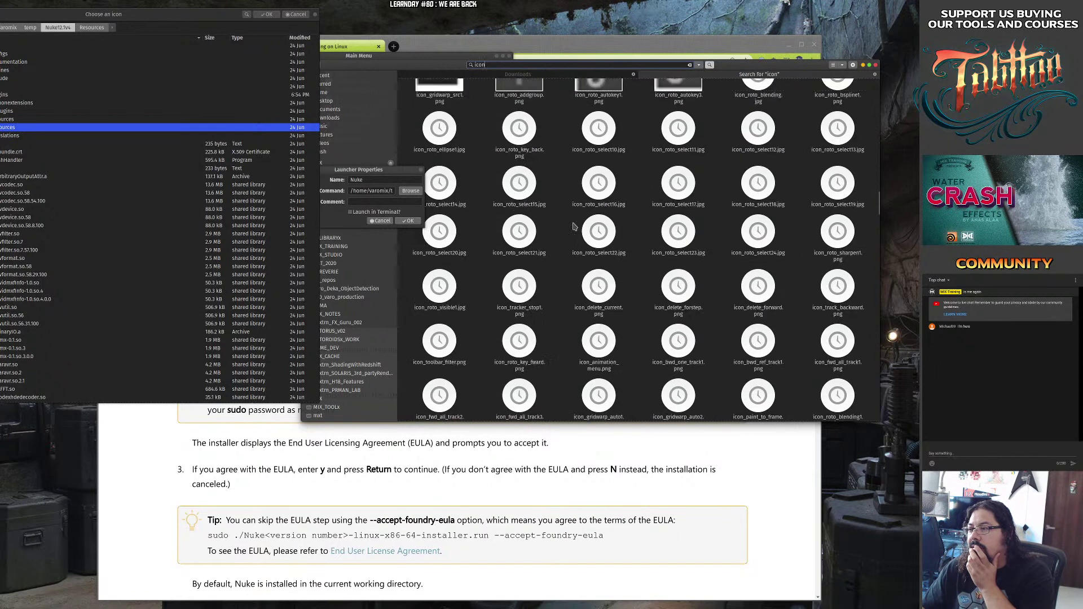
scroll(573, 226, "down", 5)
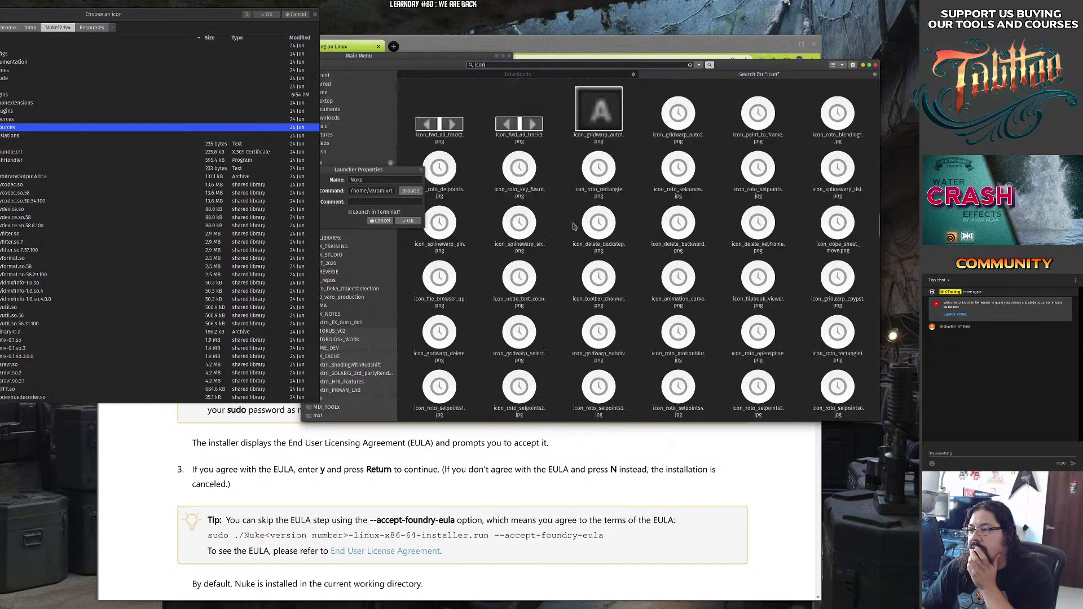
Search for 'nuke', select NukeApp256.png and open its containing folder.
double_click(537, 65)
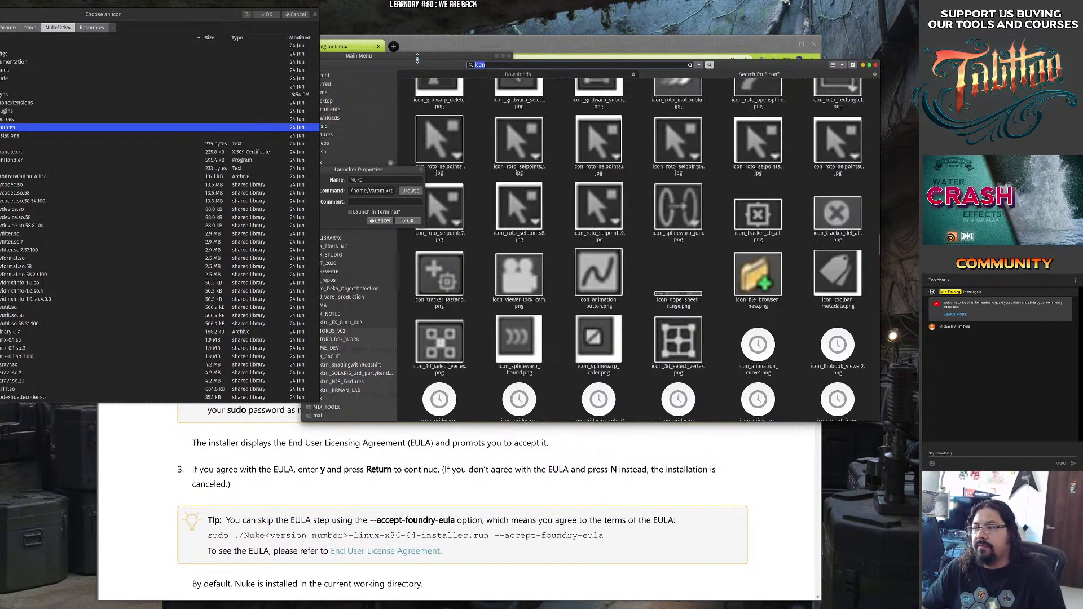
type("ke")
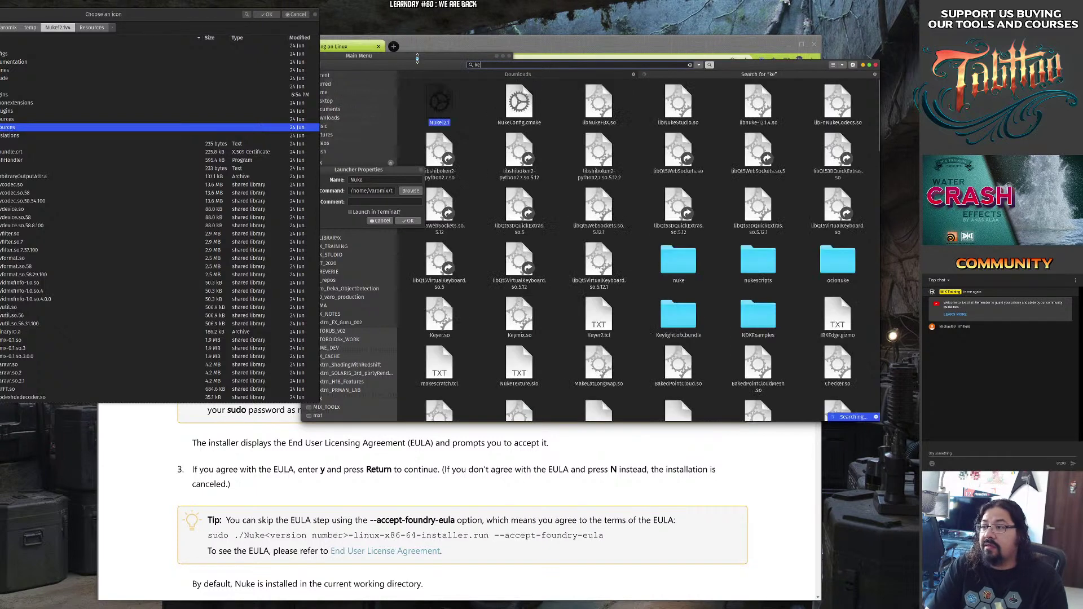
type("nuke")
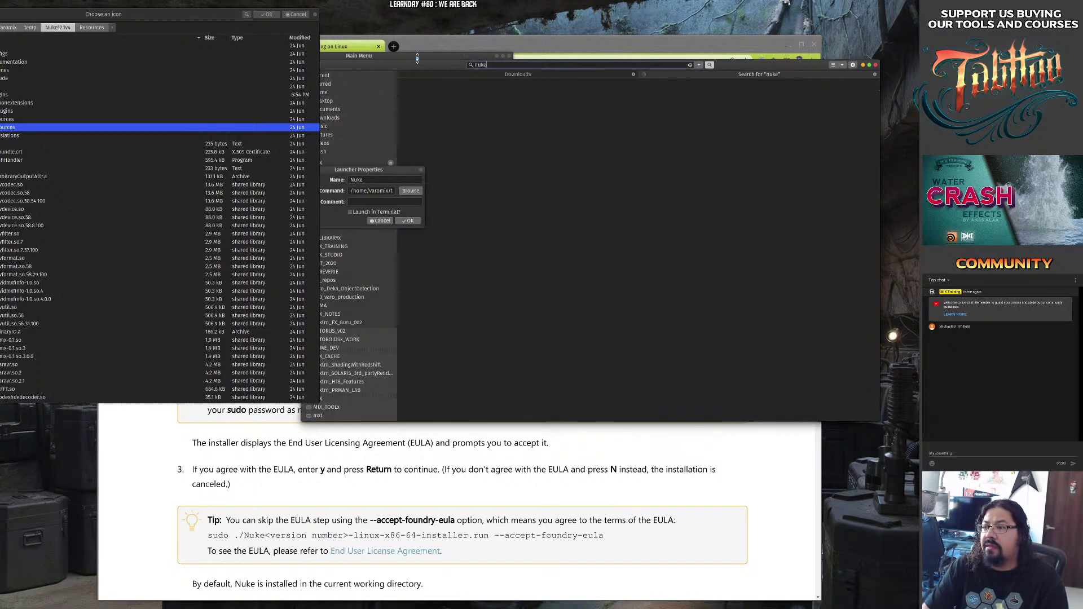
left_click(519, 264)
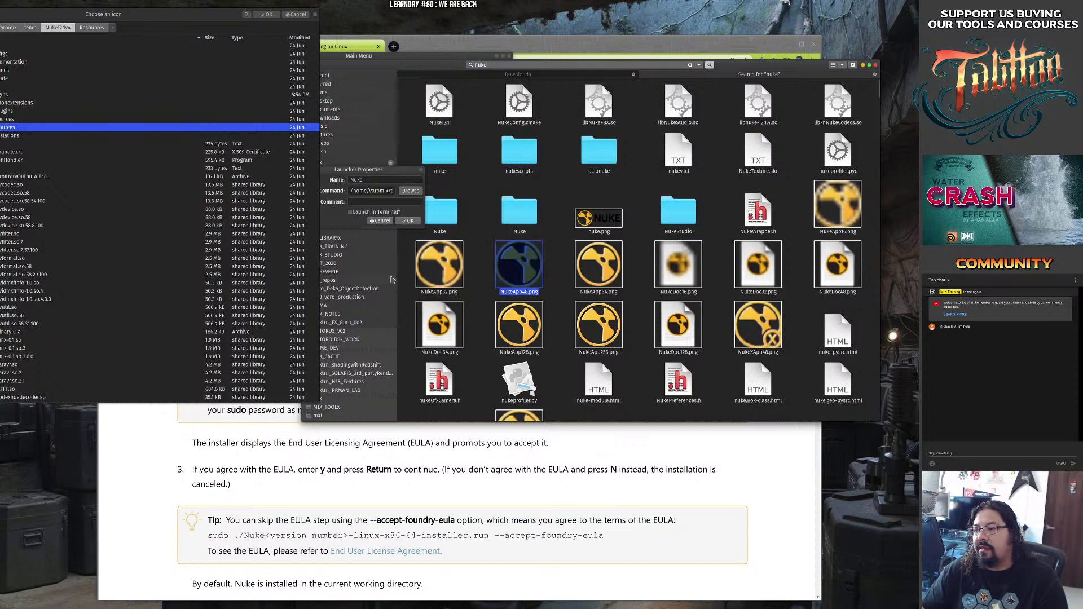
left_click(599, 337)
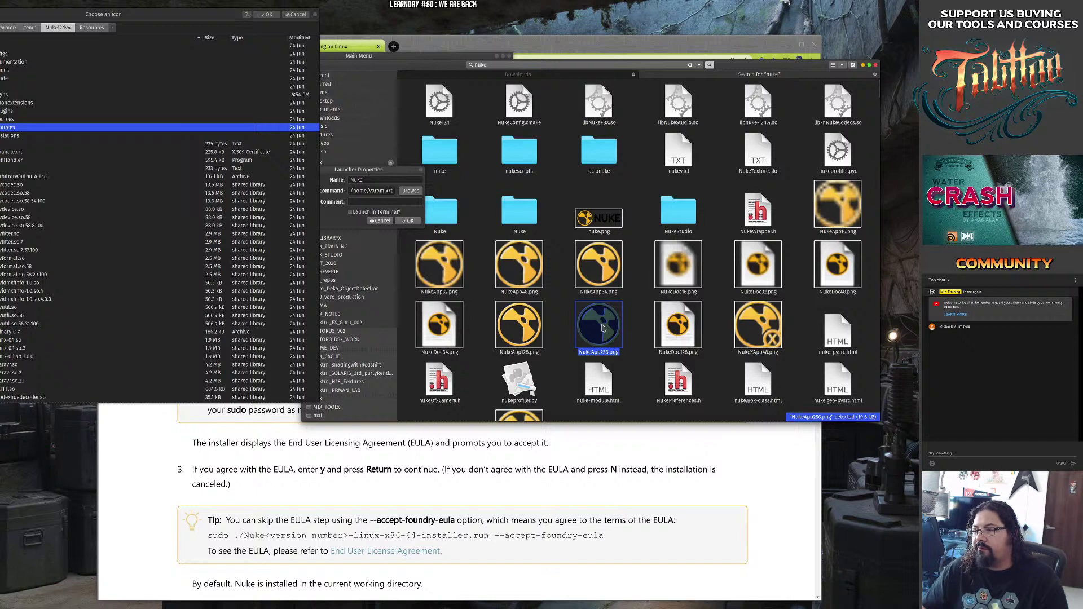
right_click(602, 328)
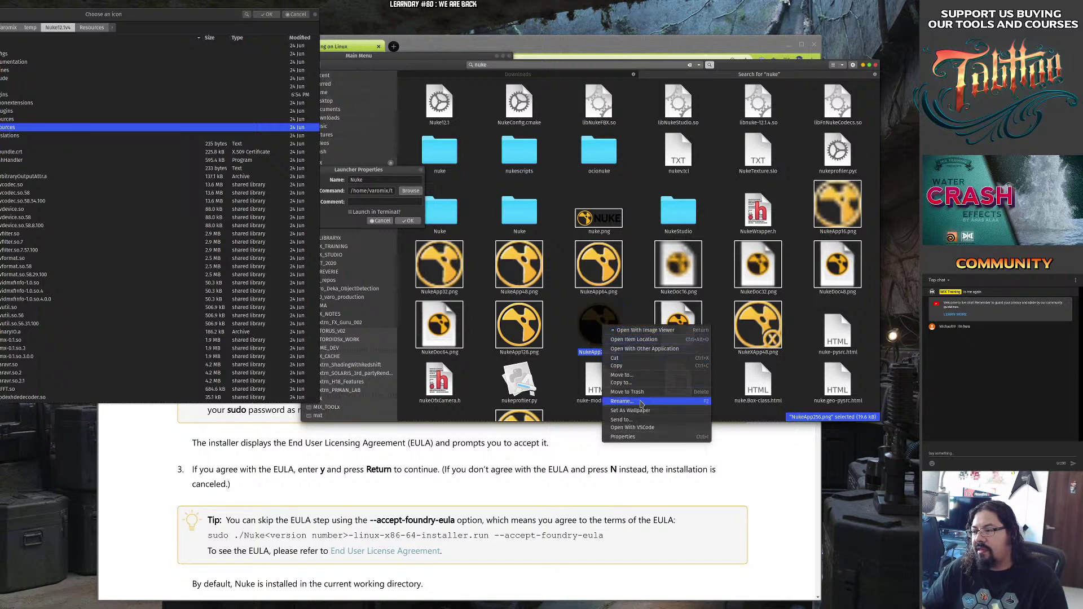
left_click(649, 341)
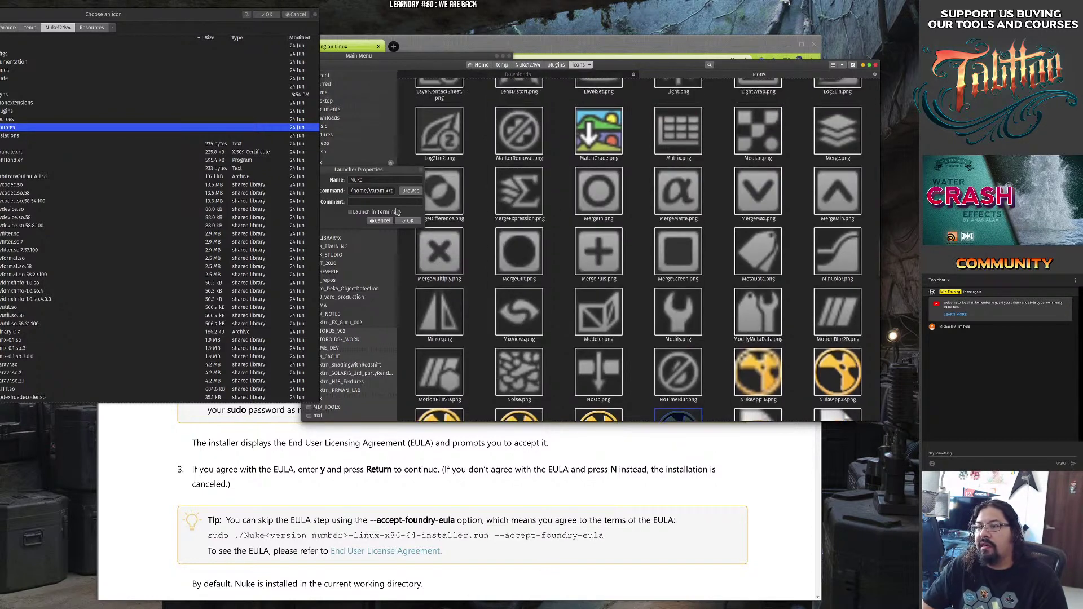
Set the launcher icon to NukeApp256.png from the Nuke12.1v4 plugins/icons folder.
left_click_drag(209, 17, 607, 36)
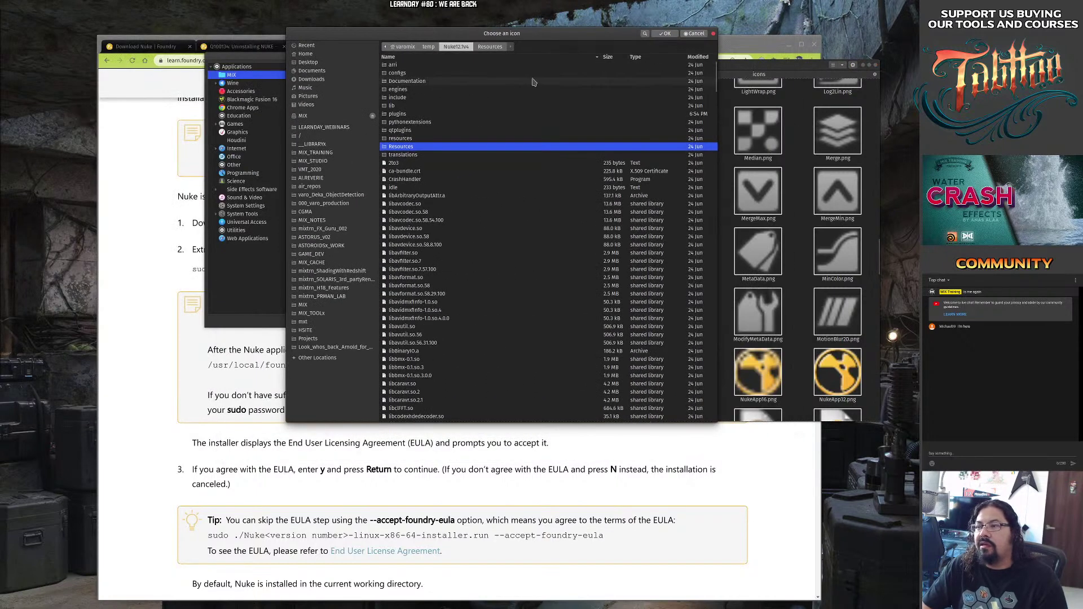
double_click(397, 114)
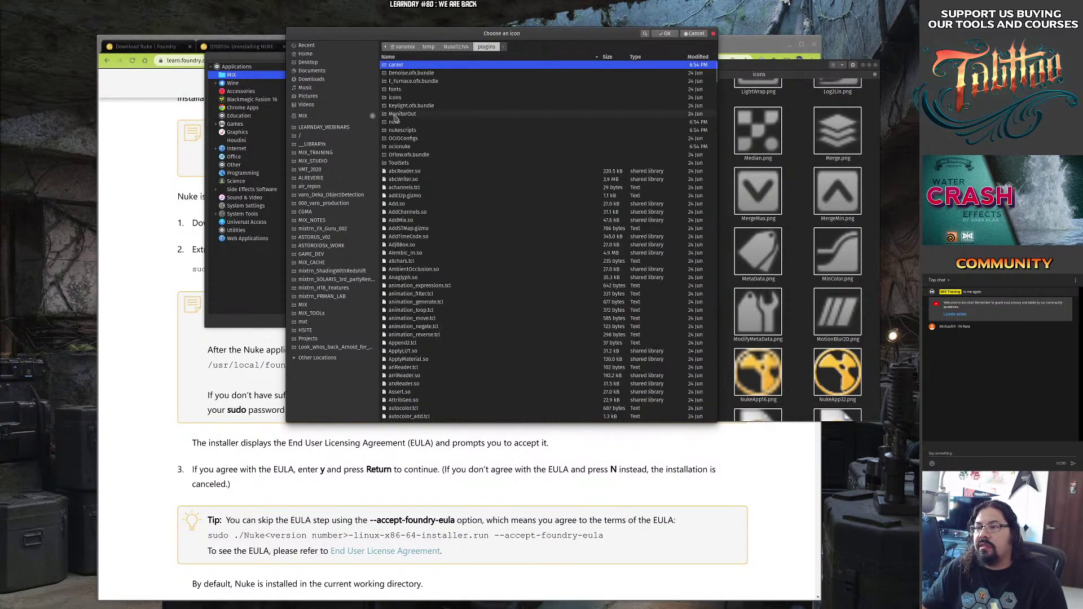
double_click(401, 98)
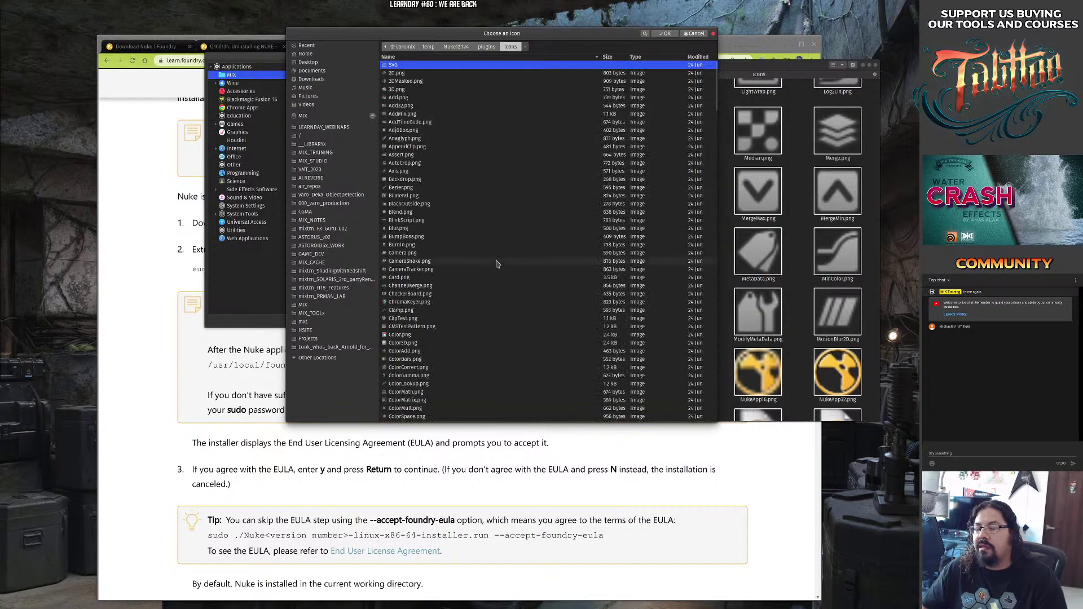
left_click_drag(510, 246, 457, 244)
scroll(457, 244, "down", 20)
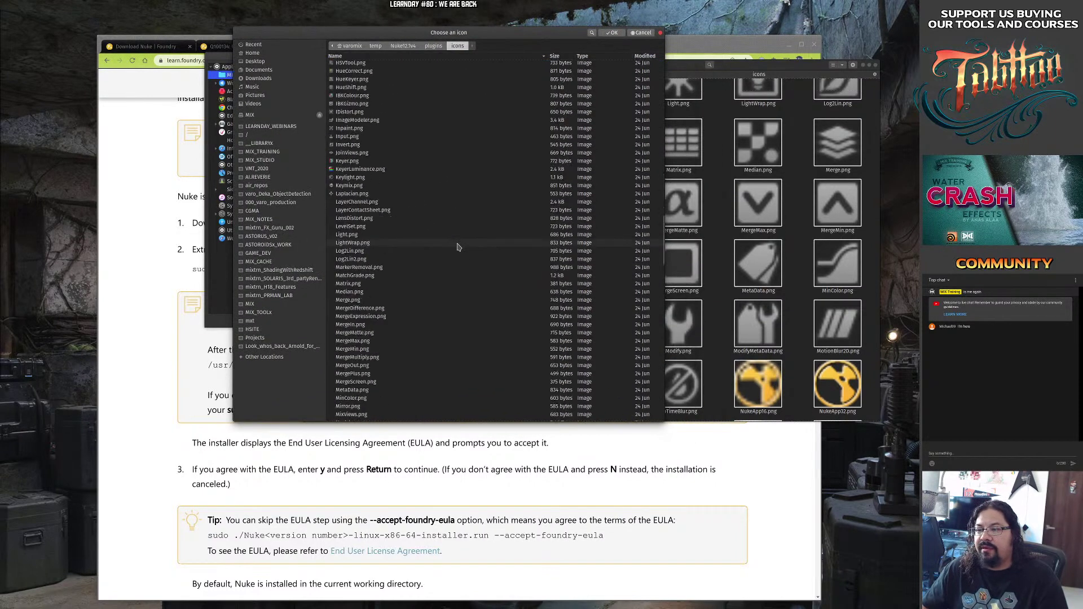
scroll(457, 246, "up", 5)
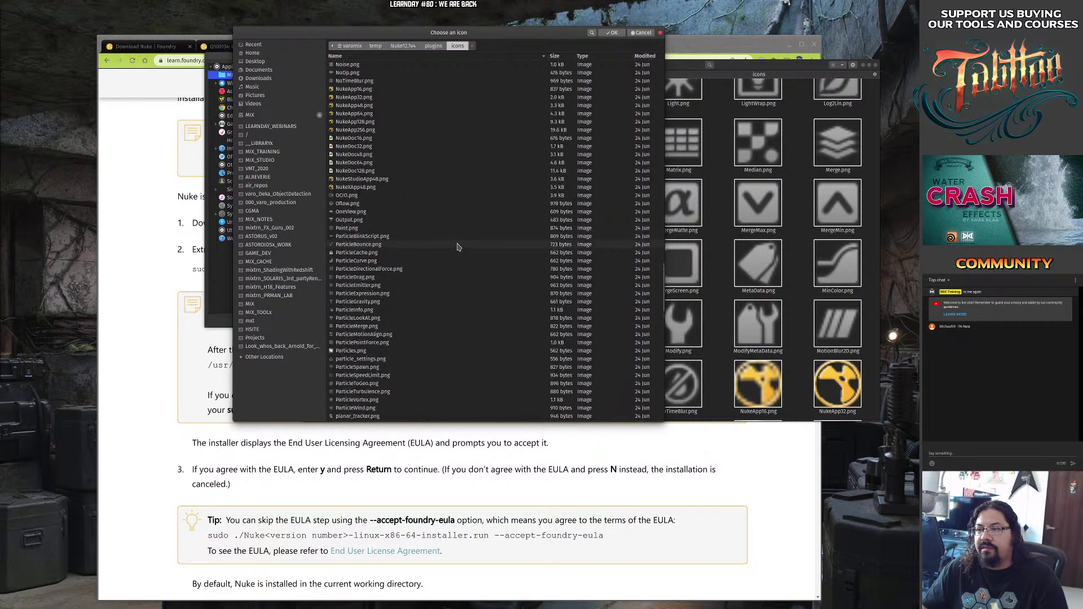
left_click(361, 130)
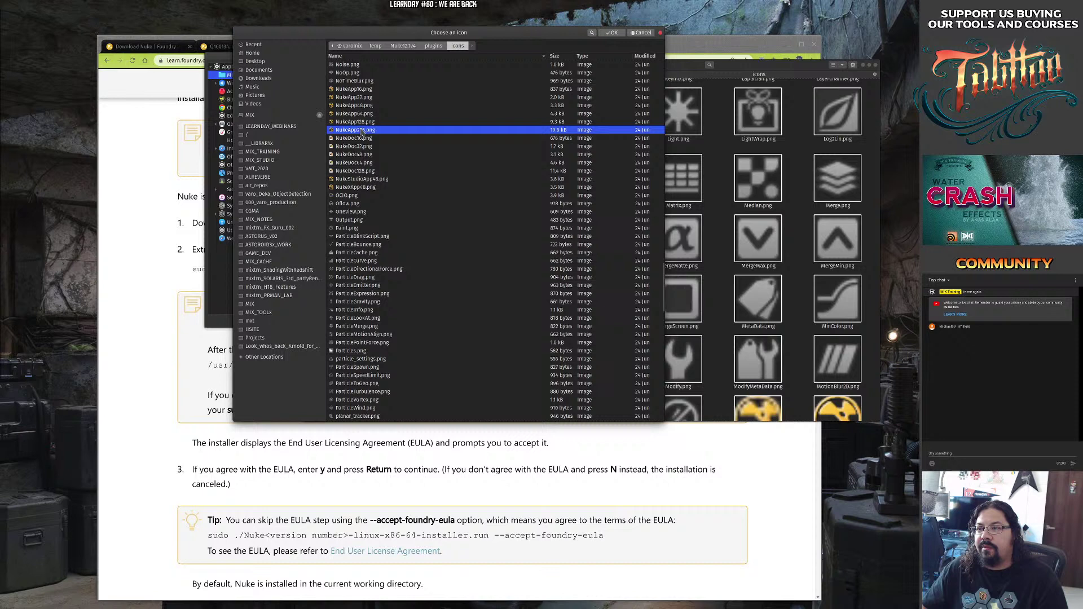
left_click(612, 33)
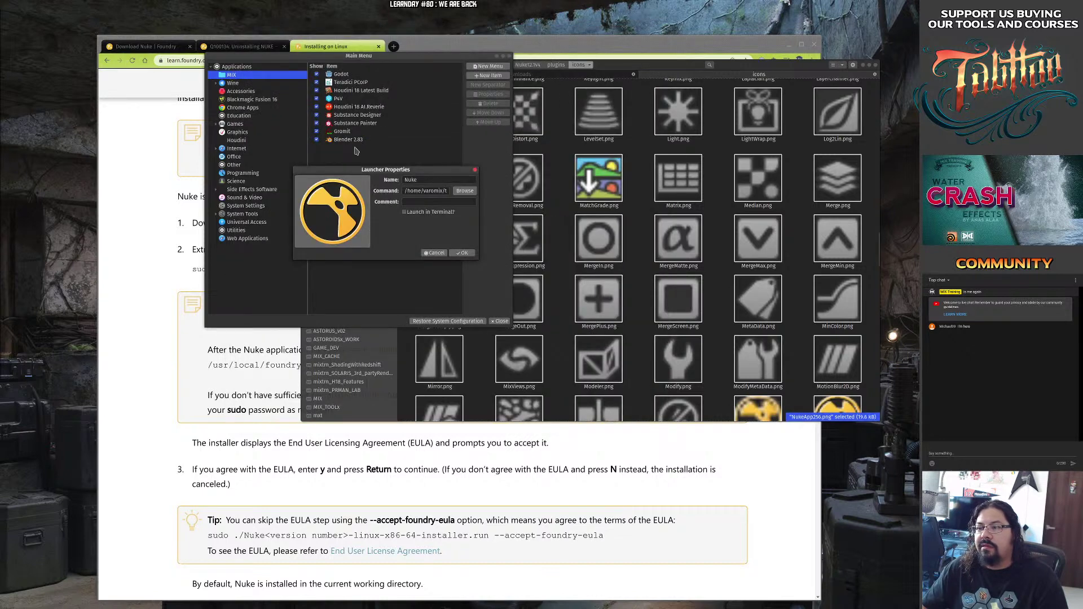
Save the Nuke launcher, then search 'nuke' in the app launcher and start Nuke [Local].
left_click(463, 252)
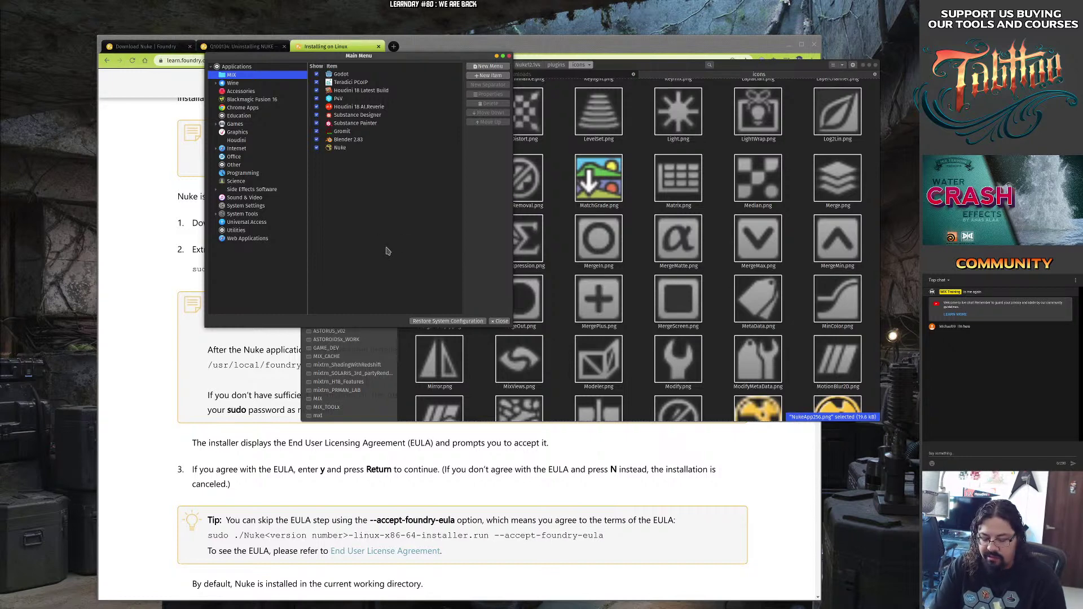
key("super+slash")
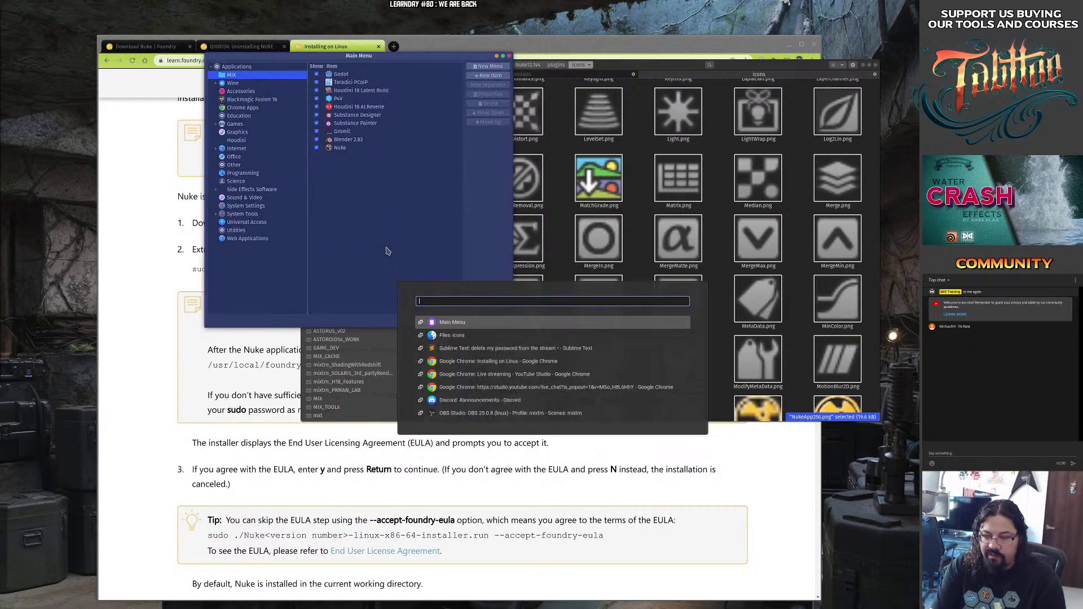
type("nuke")
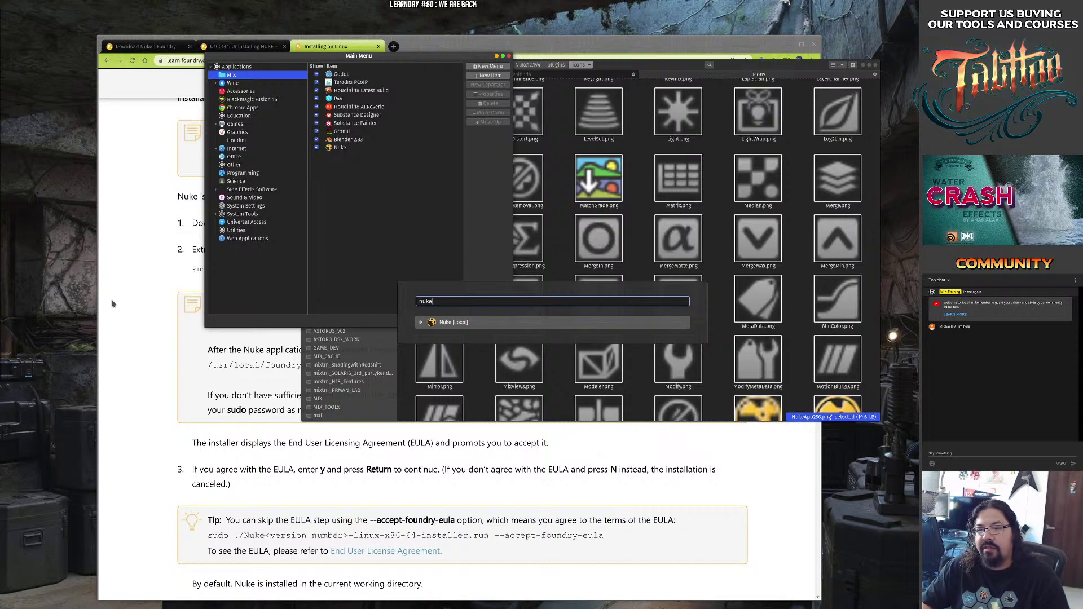
left_click(84, 371)
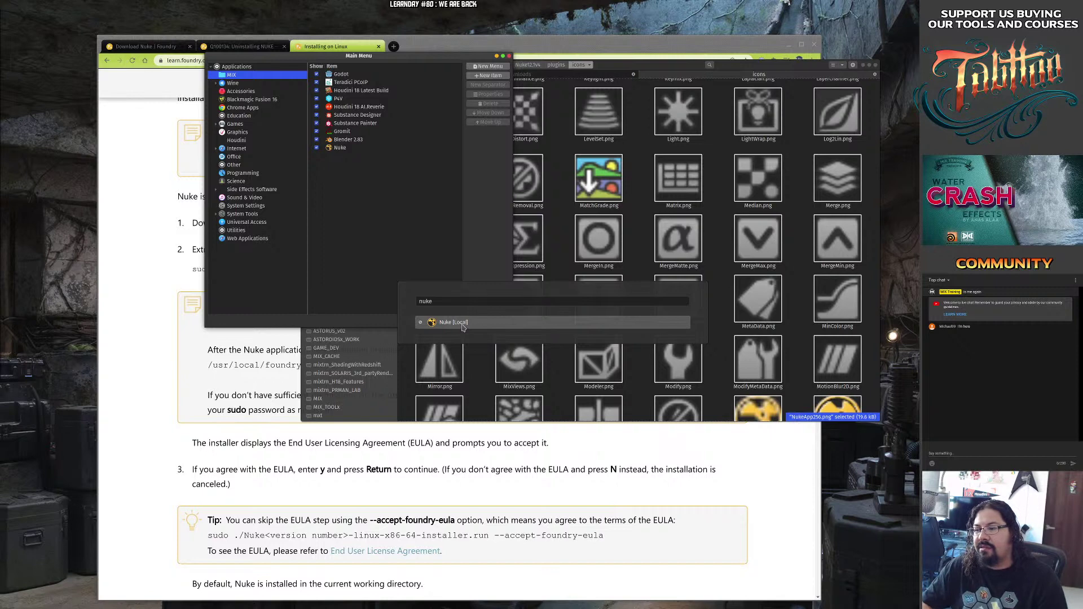
left_click(439, 303)
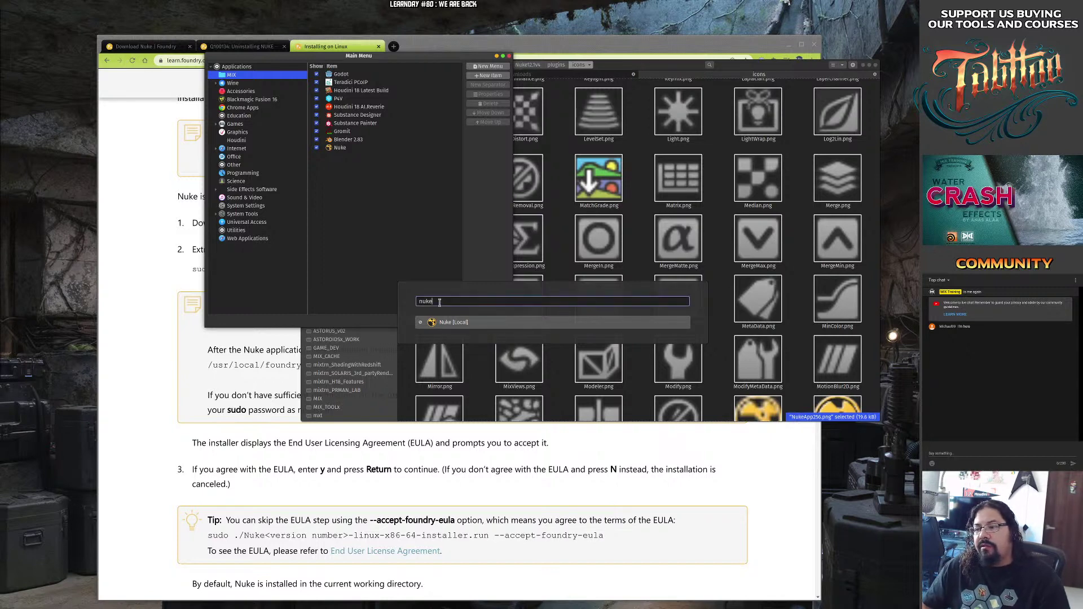
key("Escape")
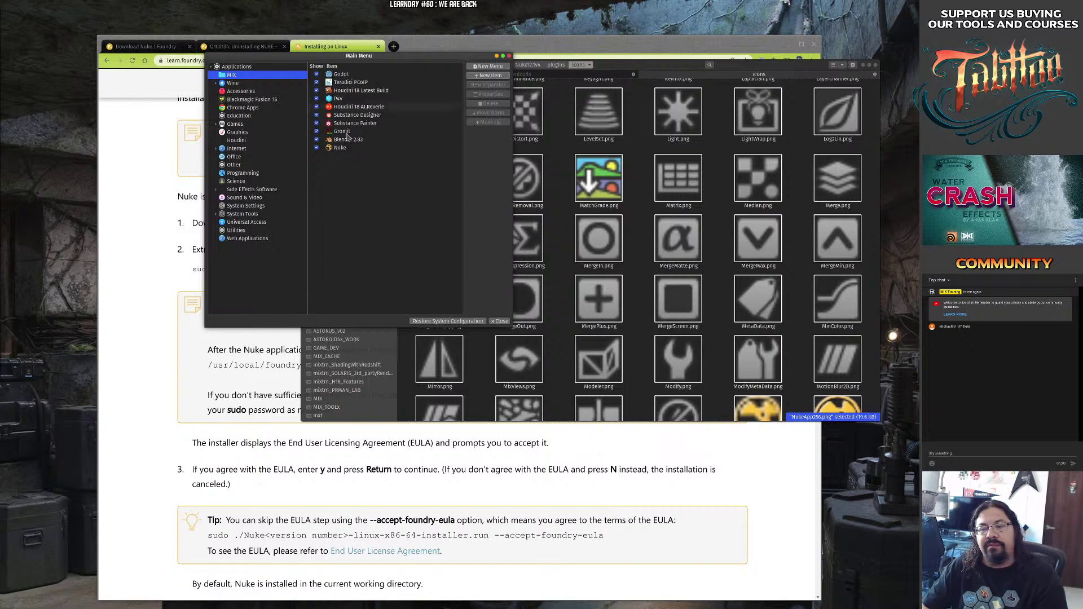
Close the Alacarte Main Menu editor after checking the new Nuke entry.
key("super")
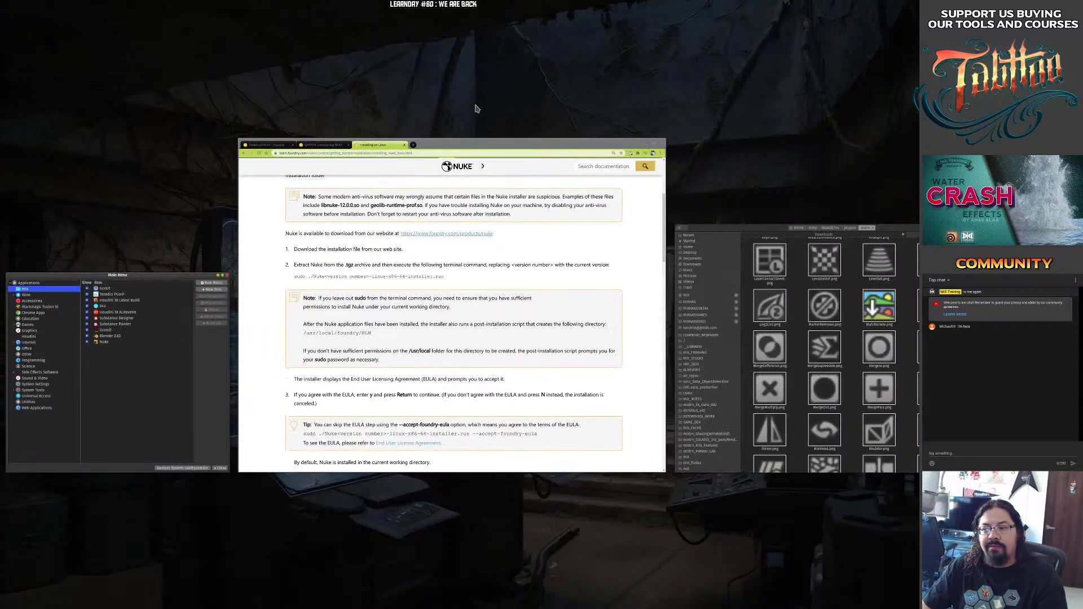
key("super")
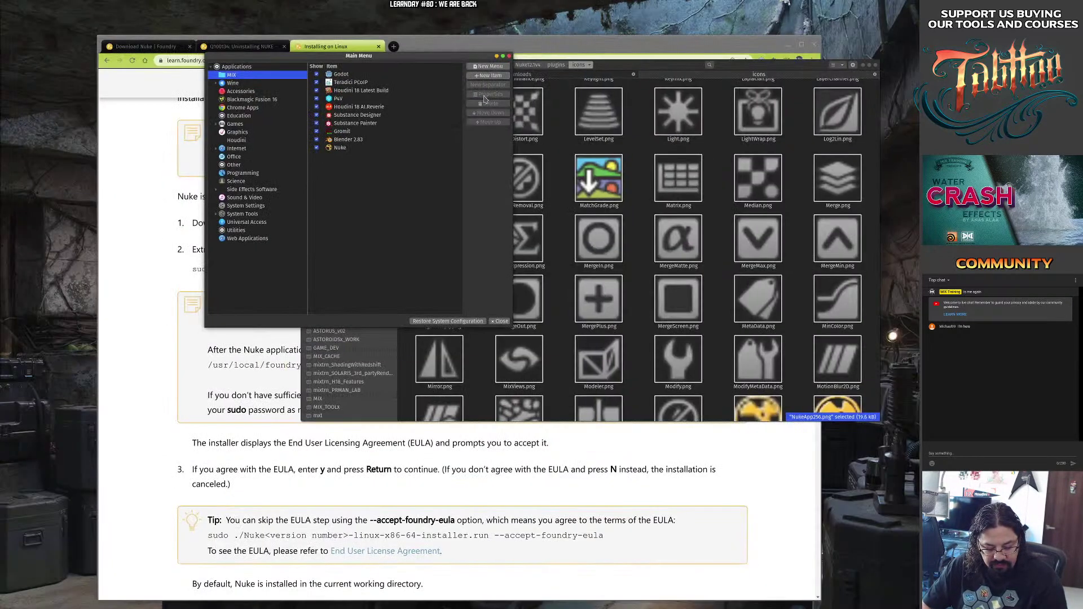
key("super")
key("super")
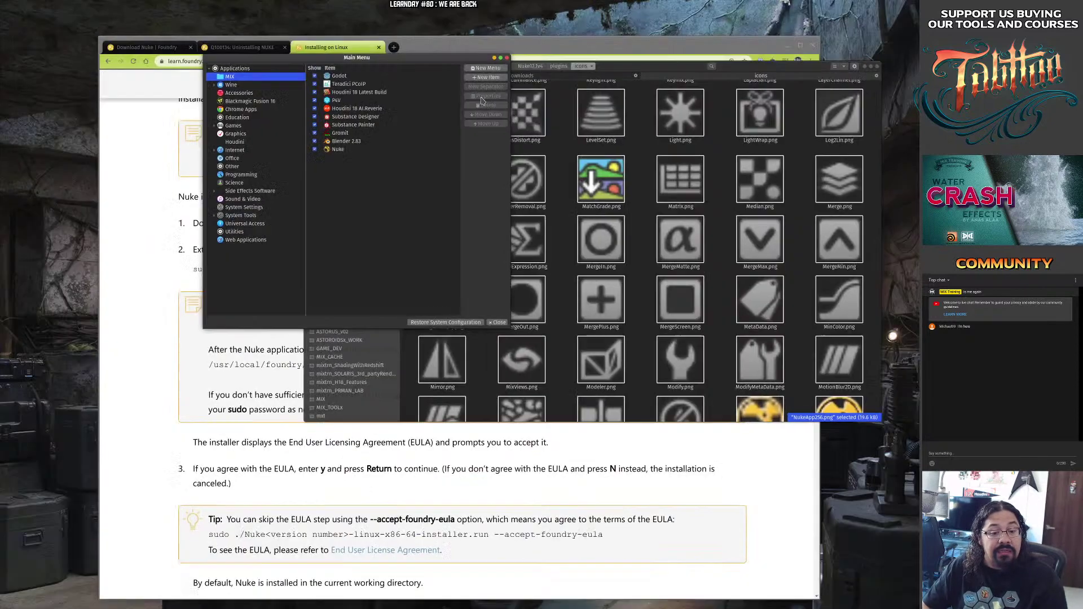
key("super")
key("super")
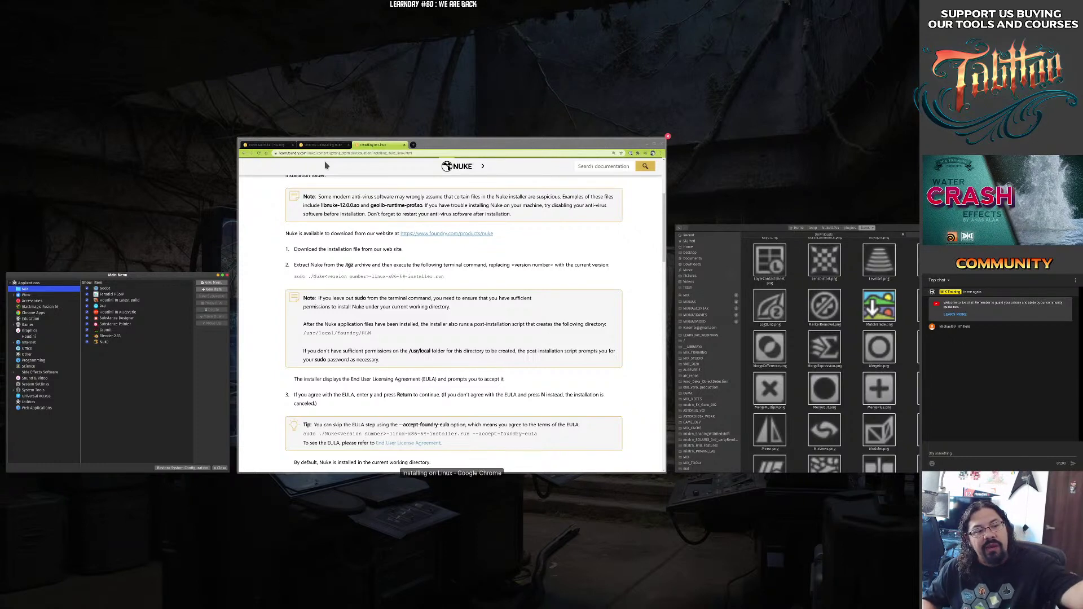
key("super")
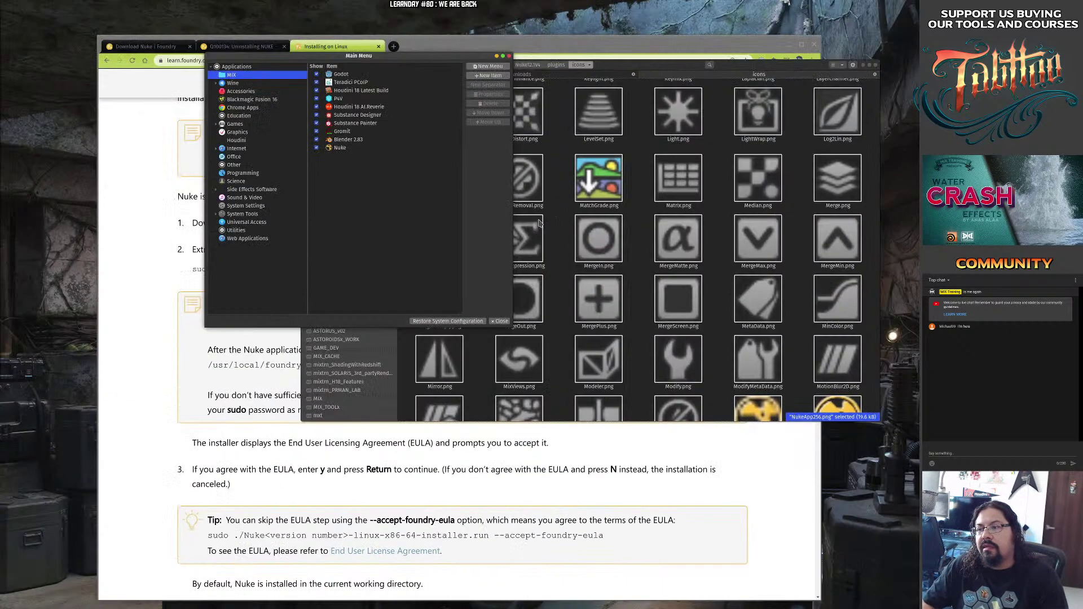
left_click(417, 150)
left_click_drag(399, 191, 335, 256)
left_click(445, 121)
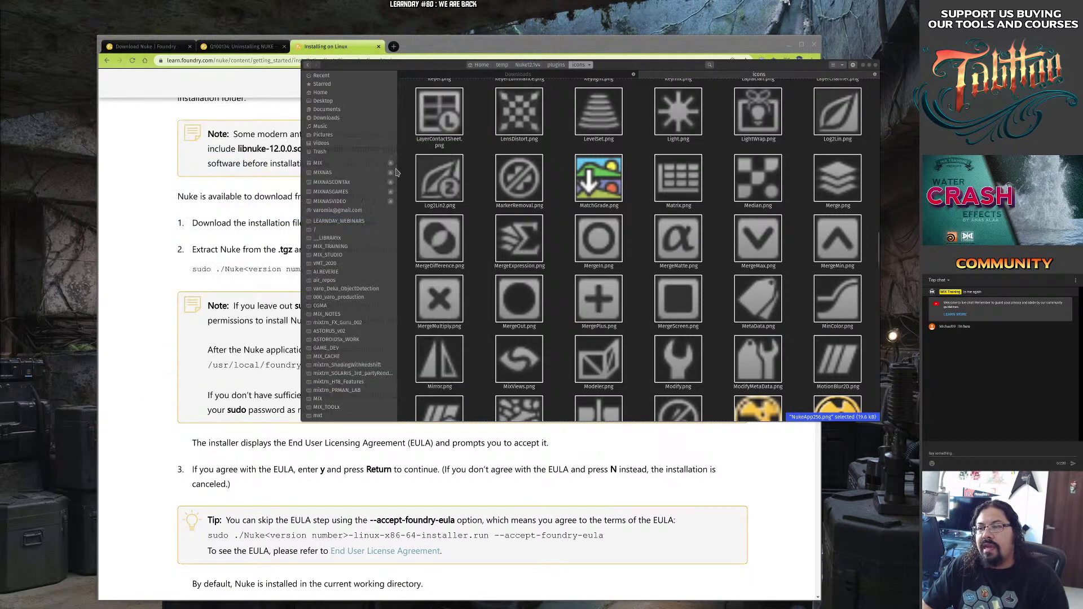
Start Nuke in non-commercial mode and move the file manager over the documentation page.
key("super")
key("super")
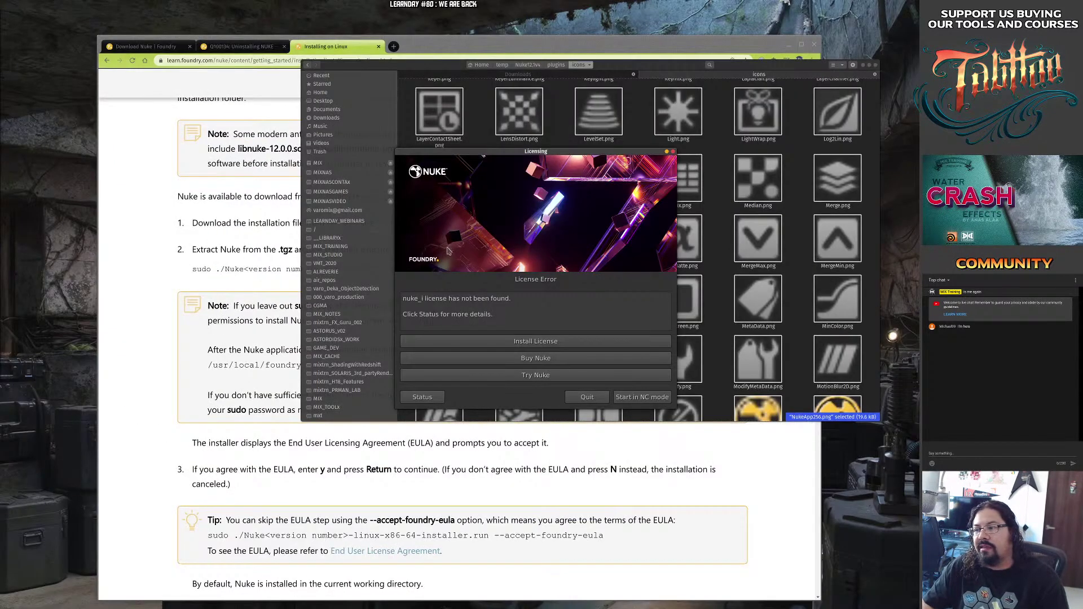
left_click(642, 397)
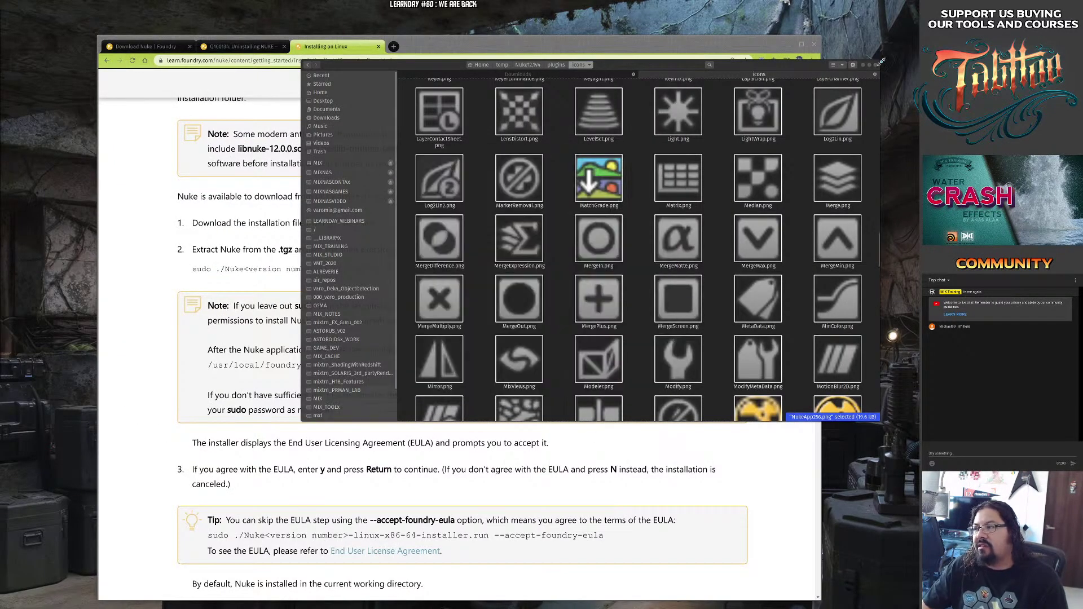
left_click_drag(628, 62, 515, 117)
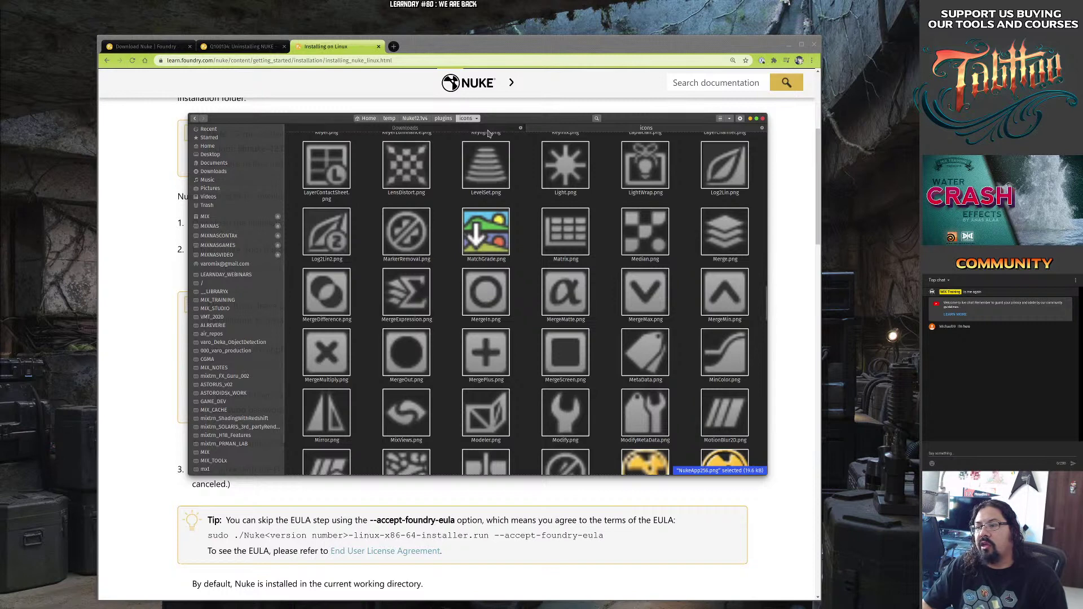
Return Files to the temp folder and maximise the Nuke window.
left_click(389, 119)
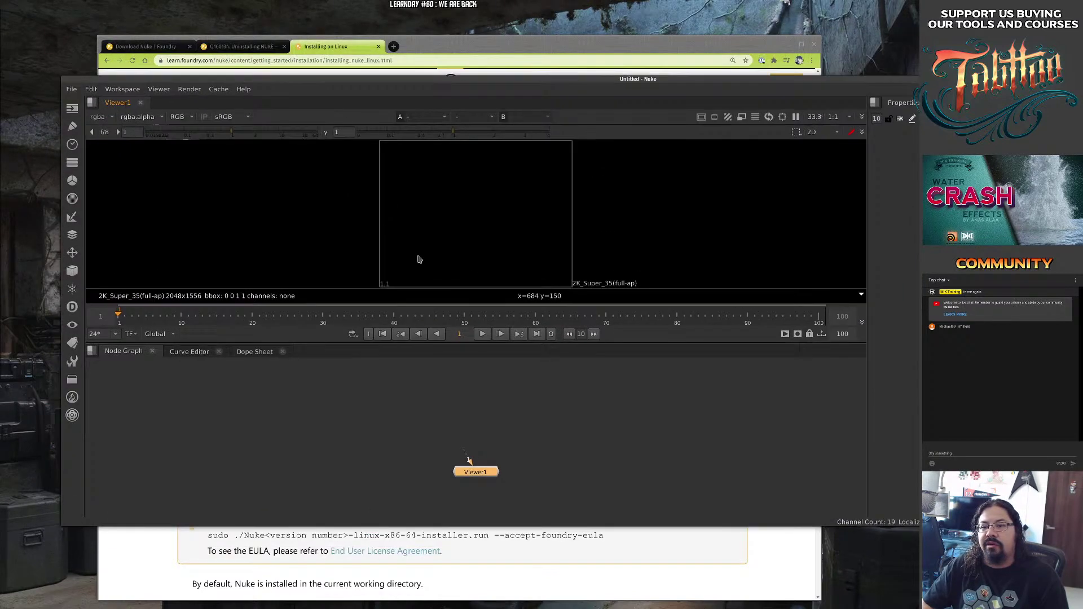
left_click_drag(120, 189, 277, 218)
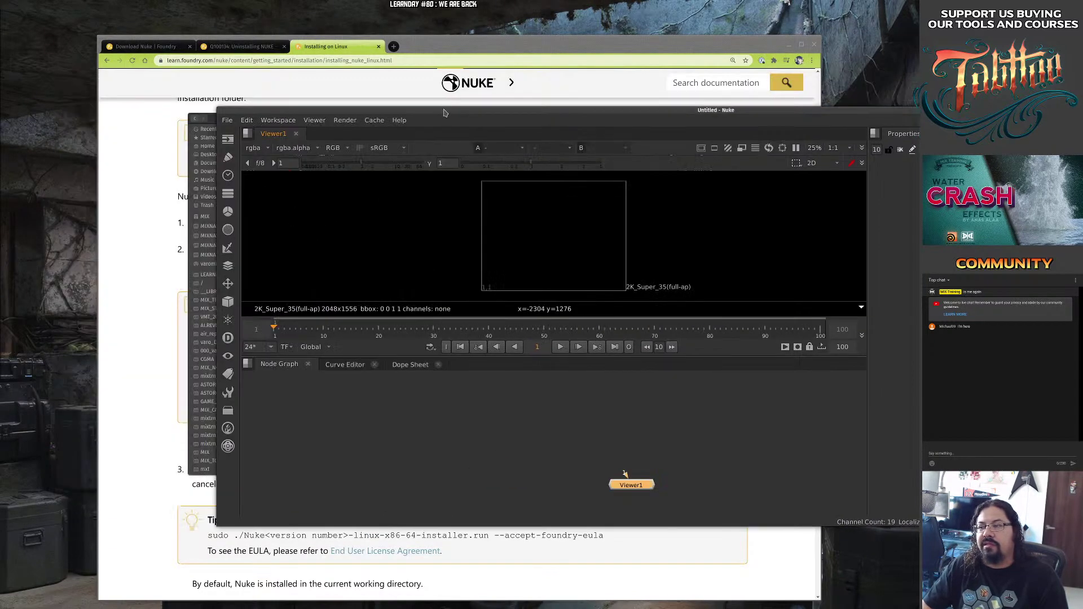
double_click(446, 112)
Quit Nuke via File > Quit, then dismiss the Houdini archive's context menu.
left_click(11, 13)
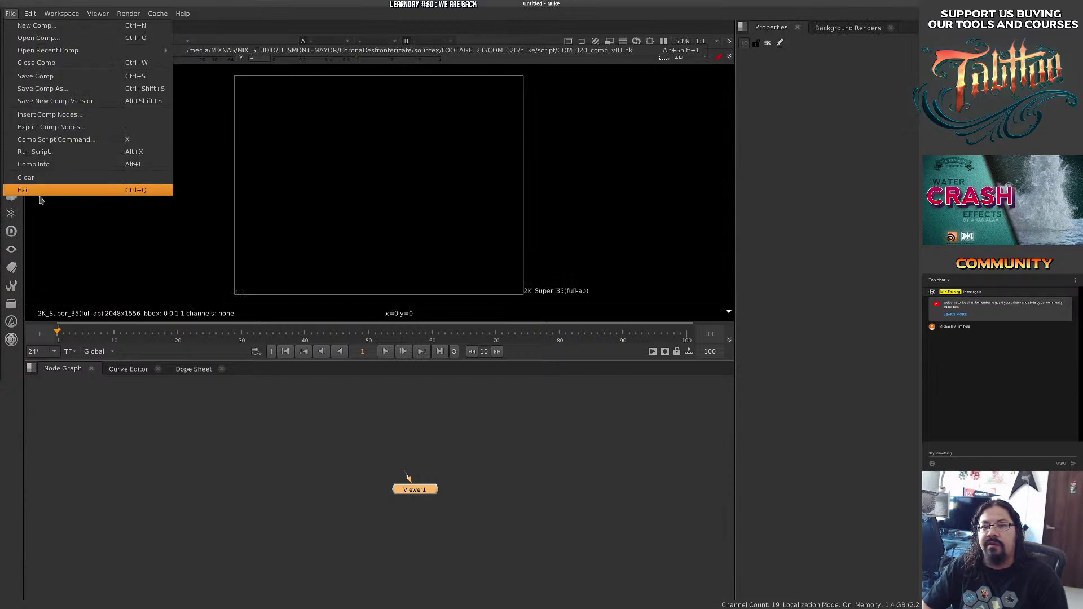
left_click(43, 190)
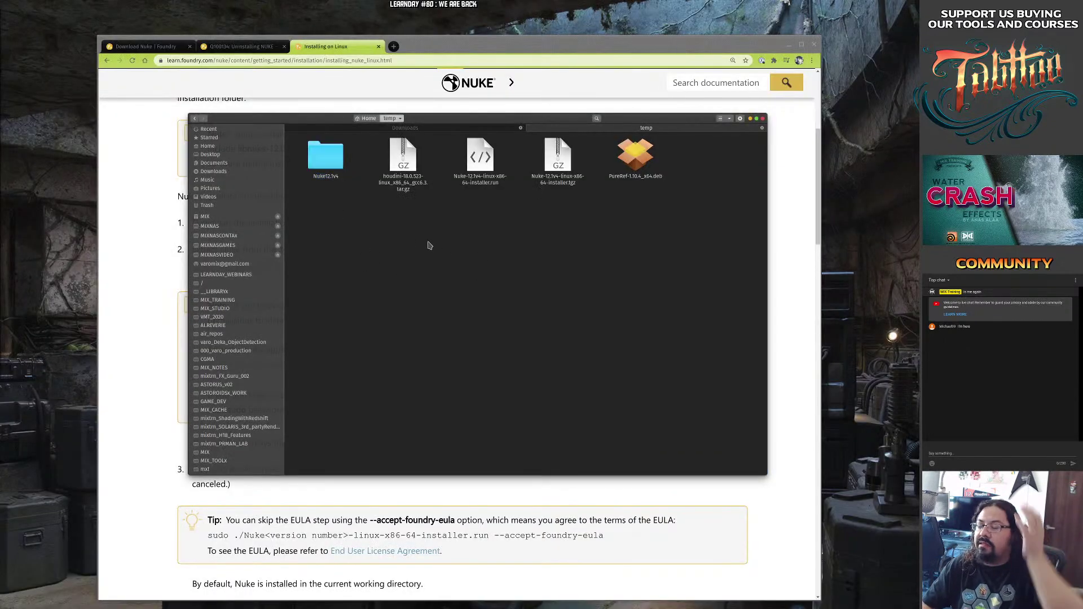
right_click(400, 170)
key("Escape")
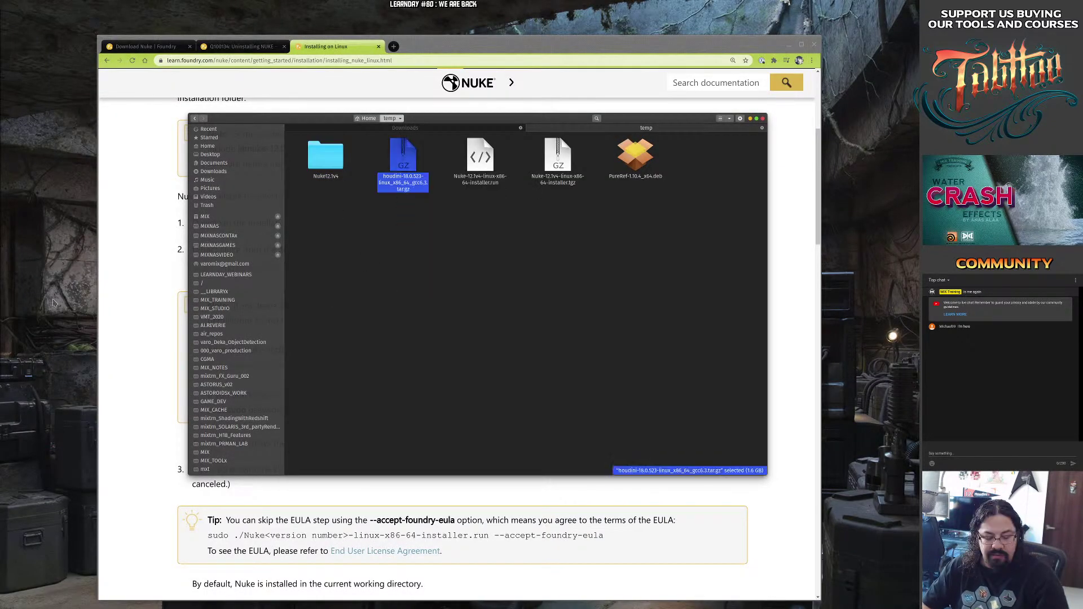
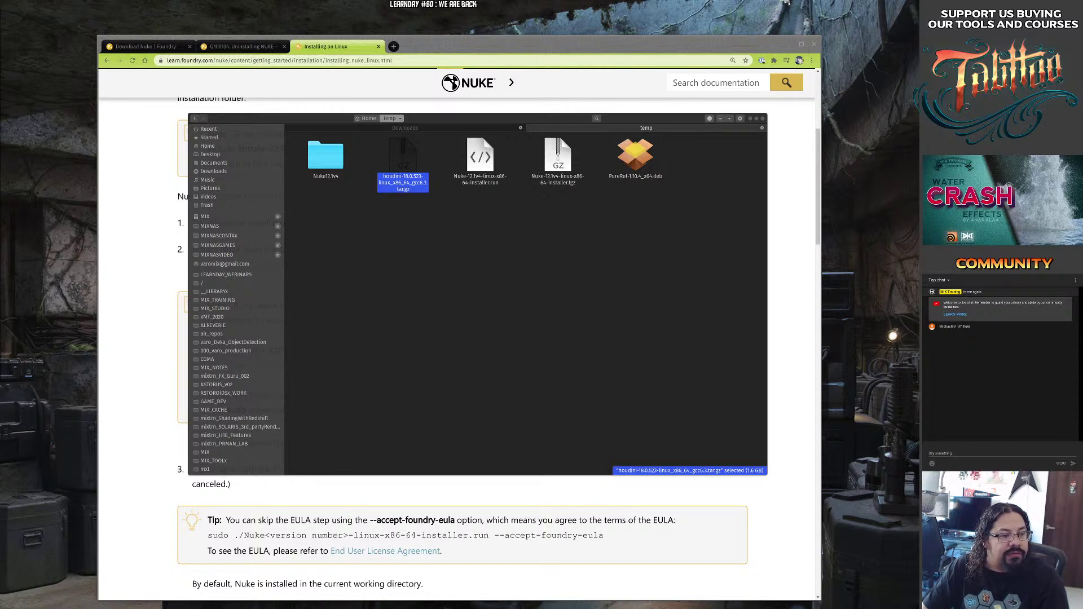
Extract the Houdini 18.0.523 tar.gz here and select the resulting houdini-18.0.523 folder.
right_click(405, 165)
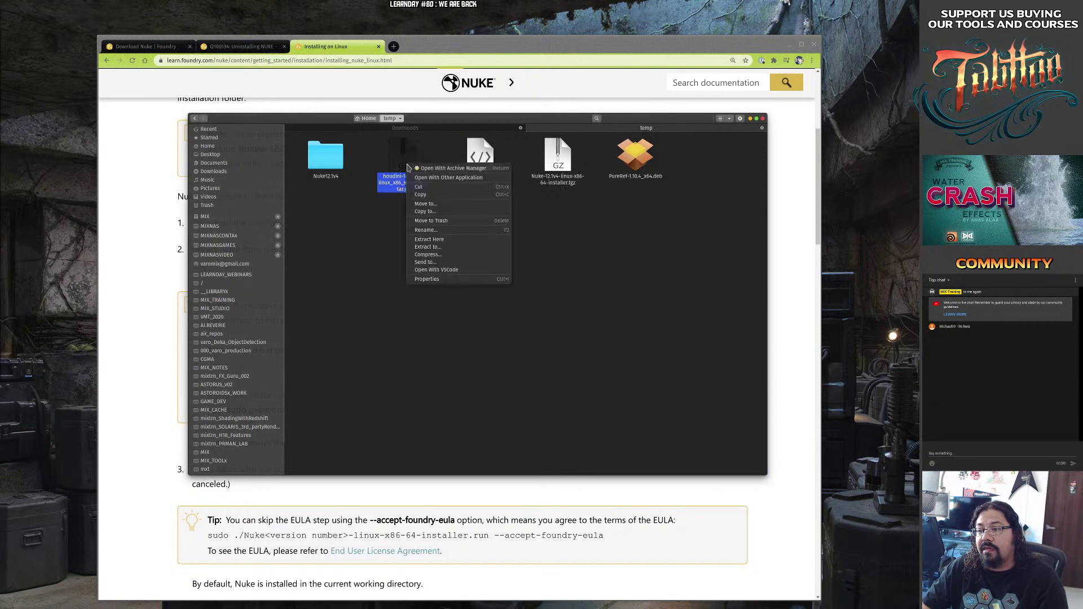
left_click(452, 241)
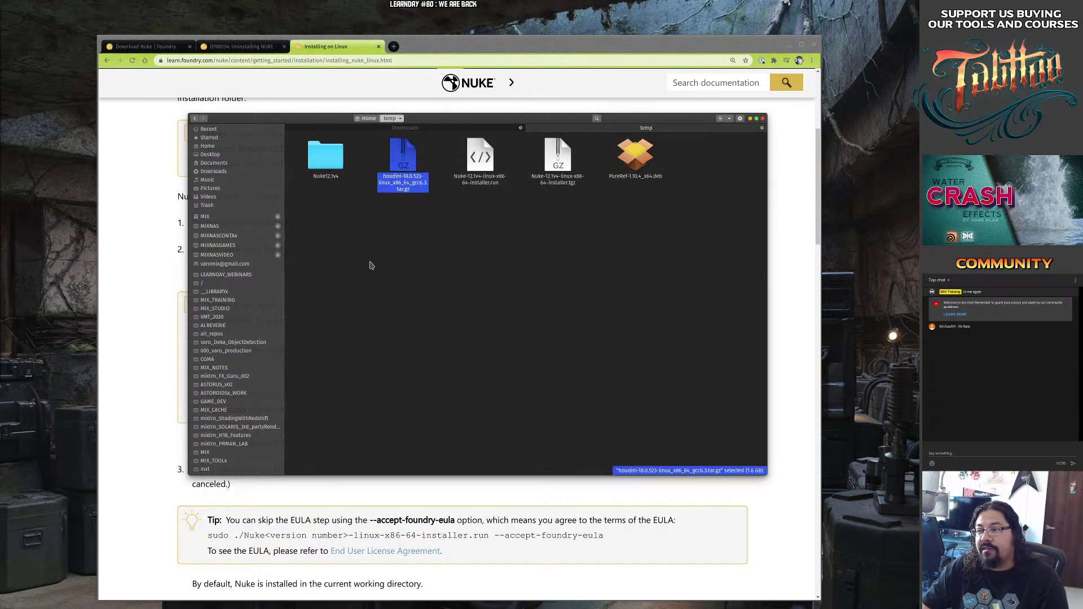
right_click(408, 160)
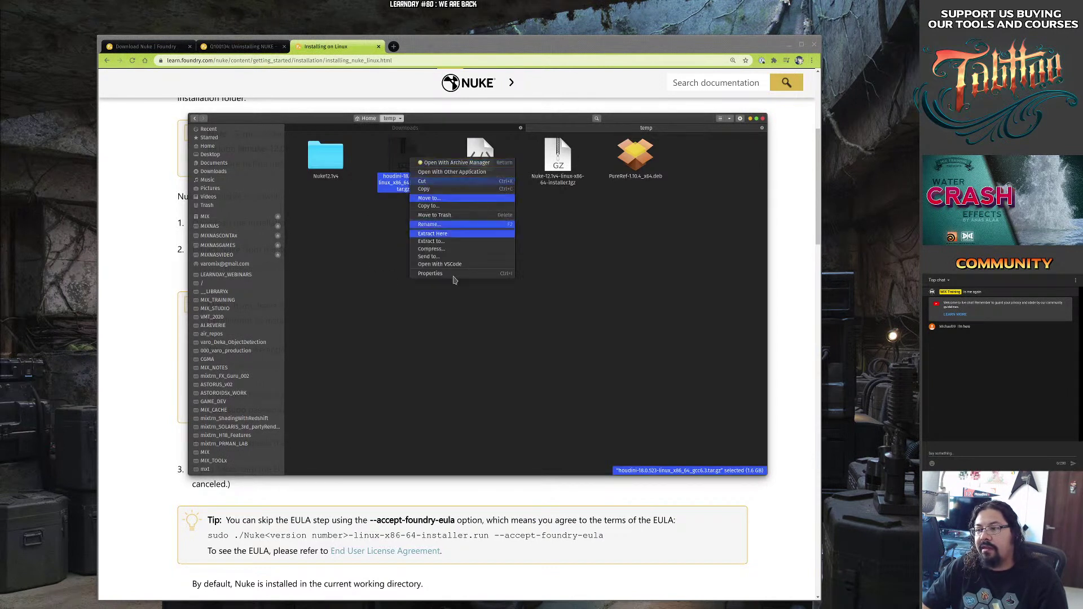
left_click(451, 238)
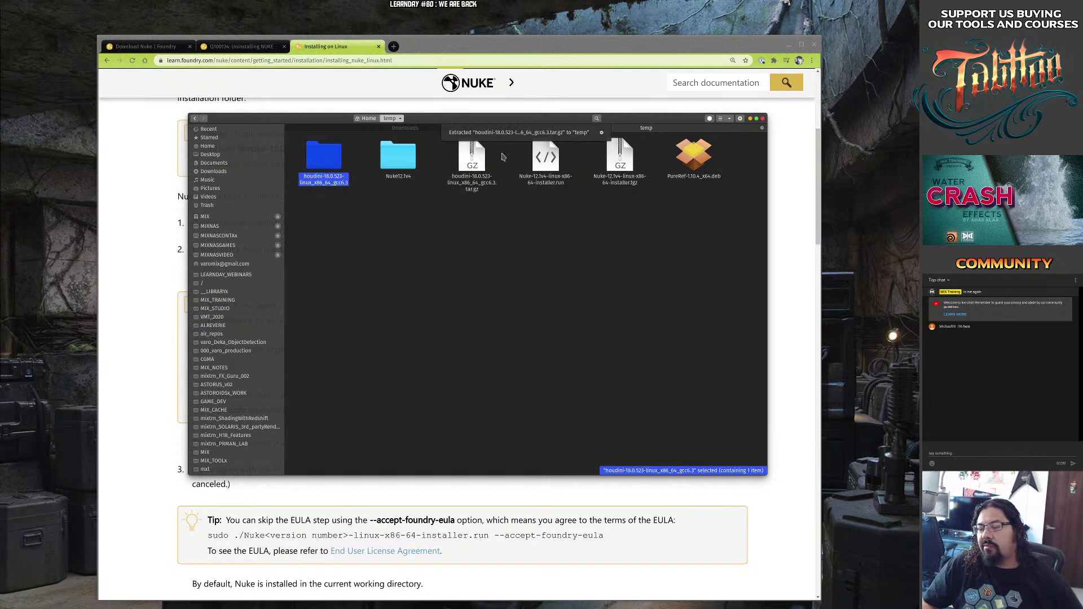
left_click(434, 242)
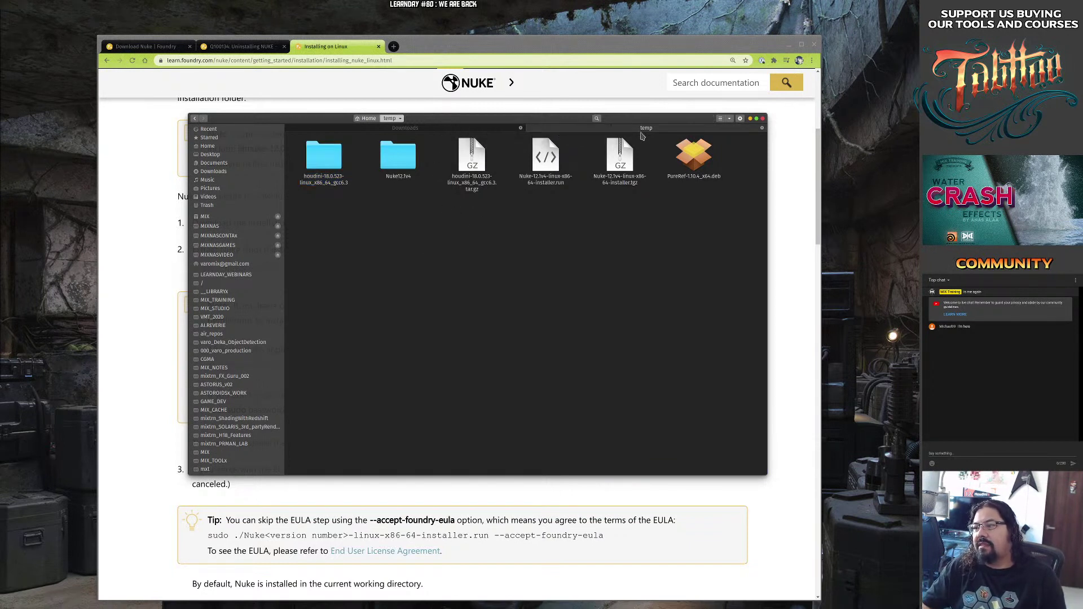
left_click(331, 161)
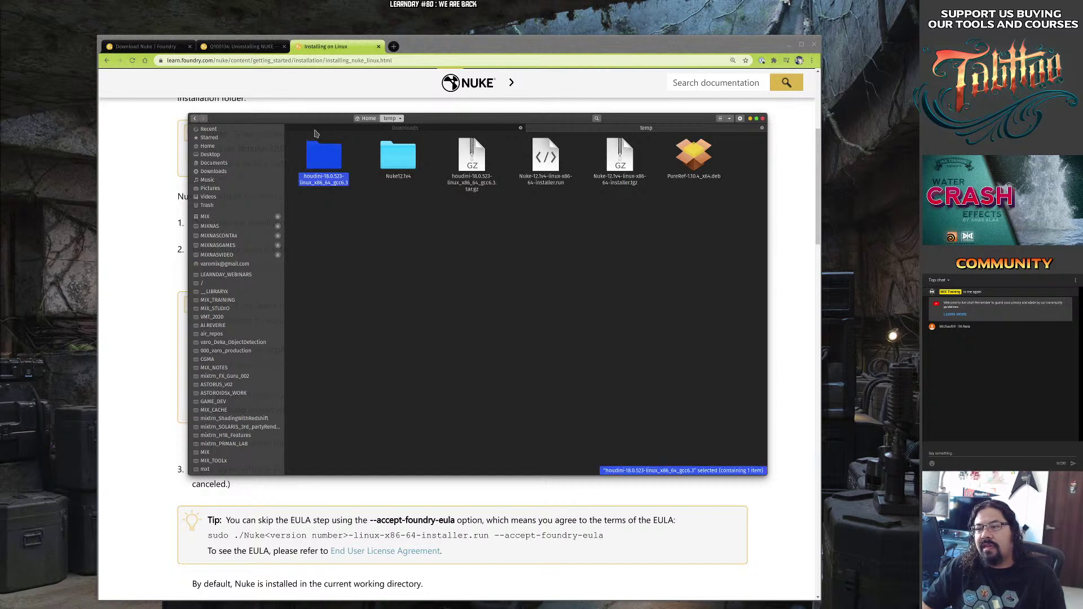
Open the houdini-18.0.523-linux_x86_64_gcc6.3 folder and open a resized terminal inside it.
double_click(326, 164)
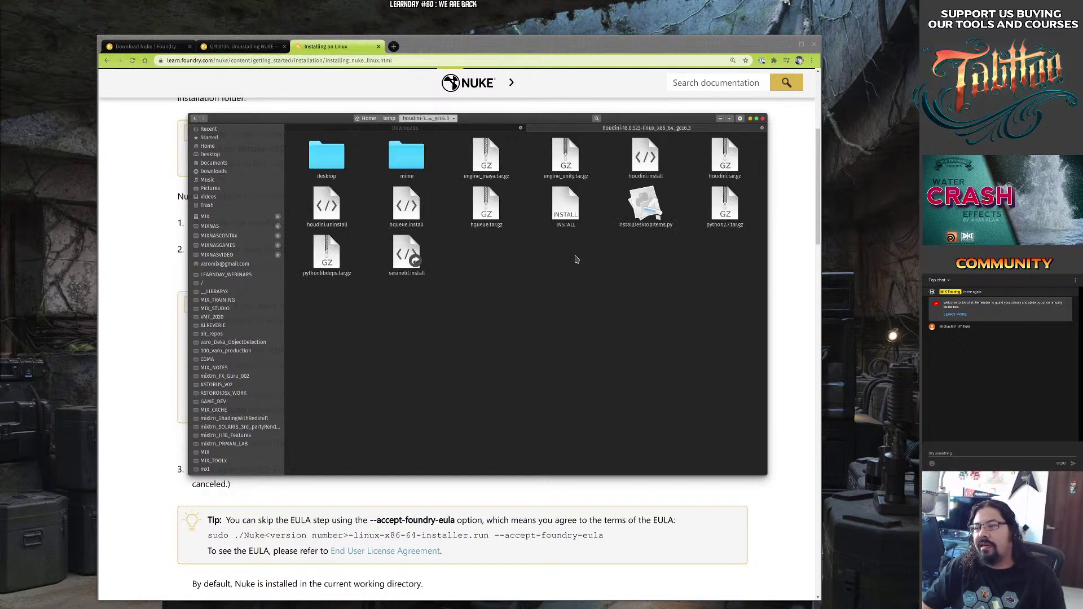
left_click_drag(539, 127, 444, 123)
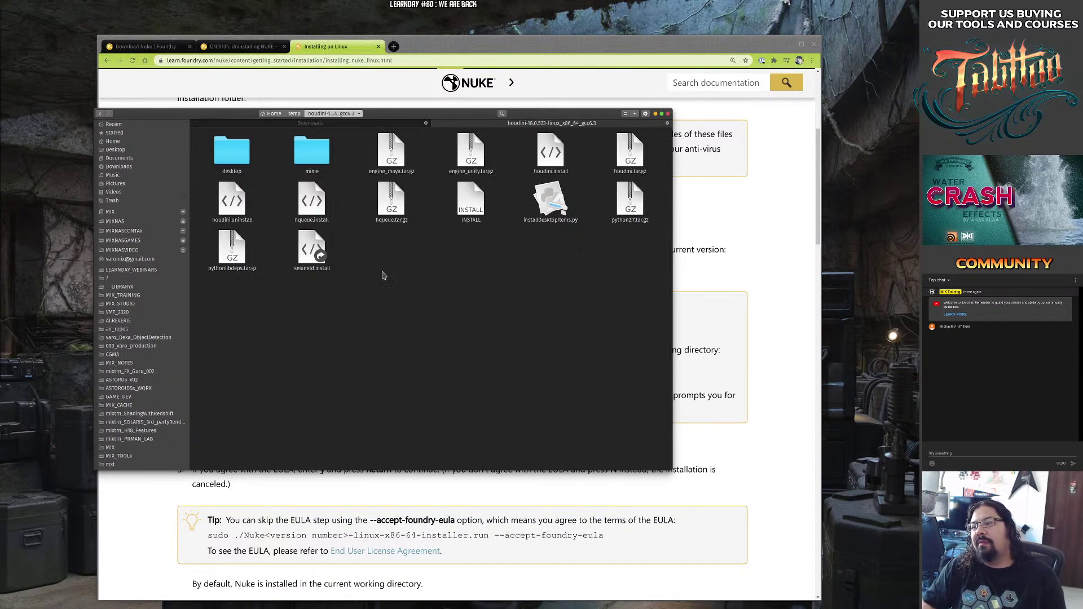
right_click(413, 265)
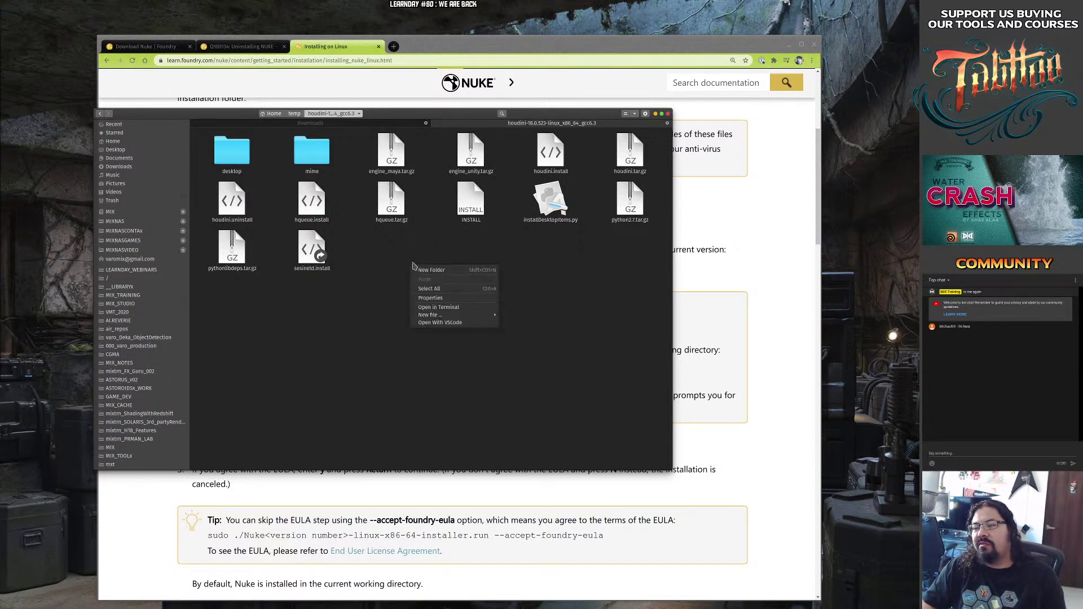
left_click(449, 309)
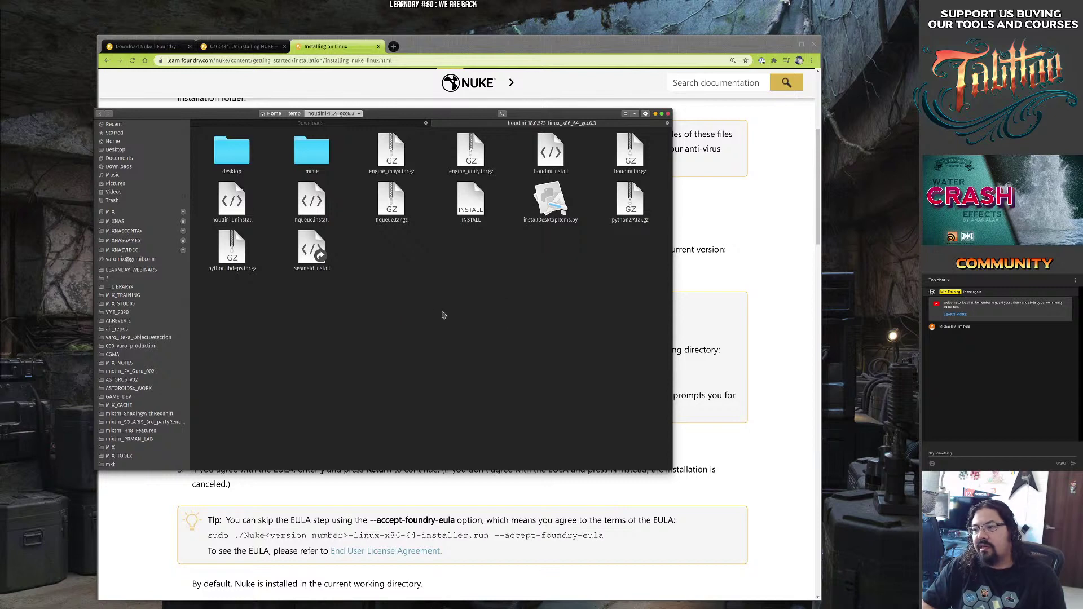
left_click_drag(460, 245, 181, 270)
left_click_drag(410, 283, 379, 328)
Run sudo ./houdini.install and enter the account password.
left_click(537, 154)
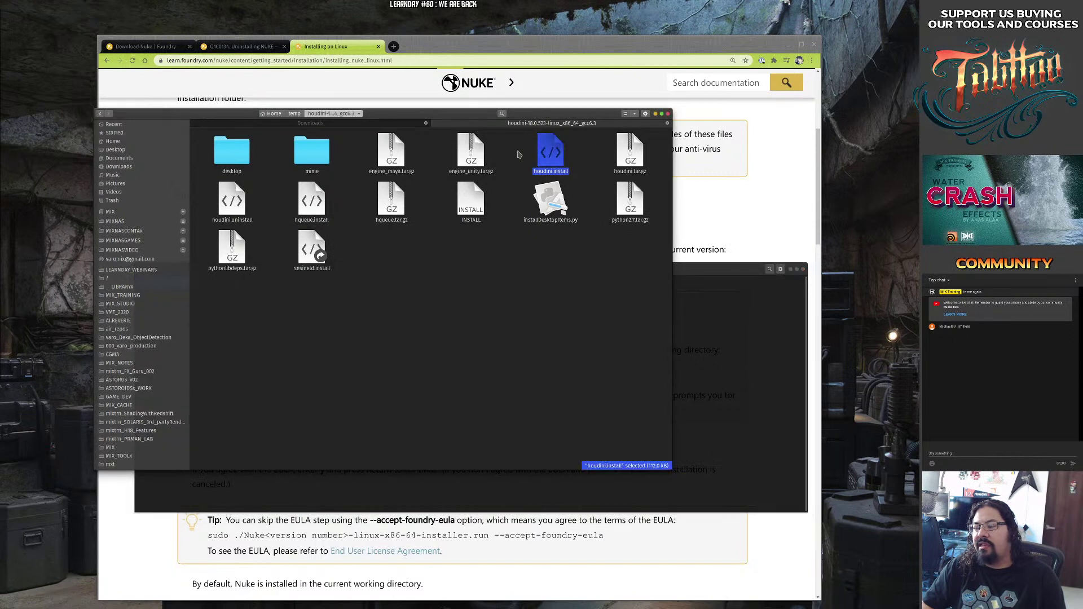
left_click(425, 321)
left_click_drag(438, 310, 447, 298)
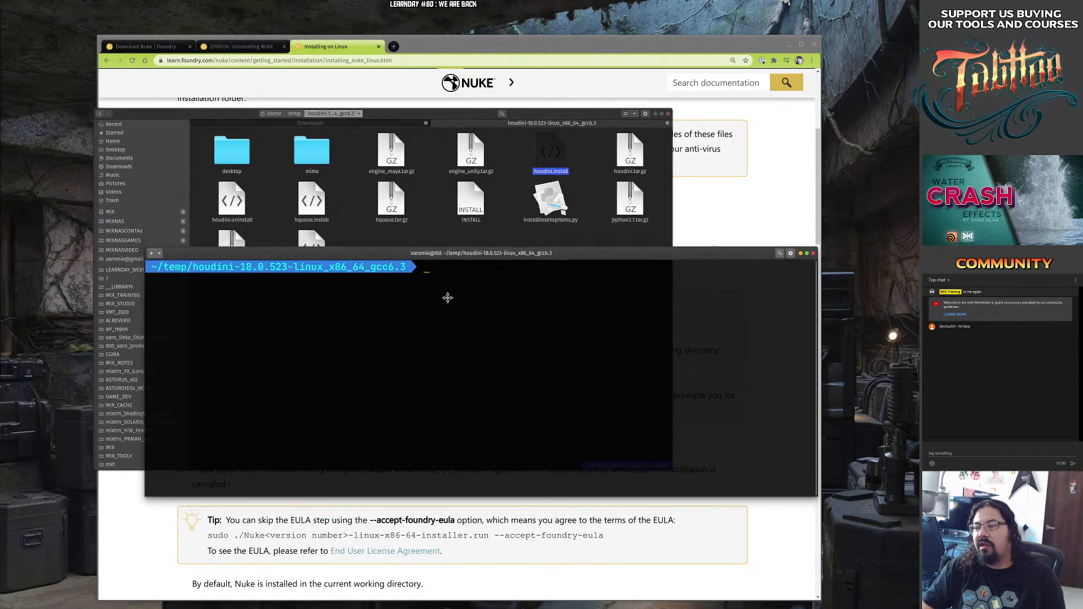
type("sudo")
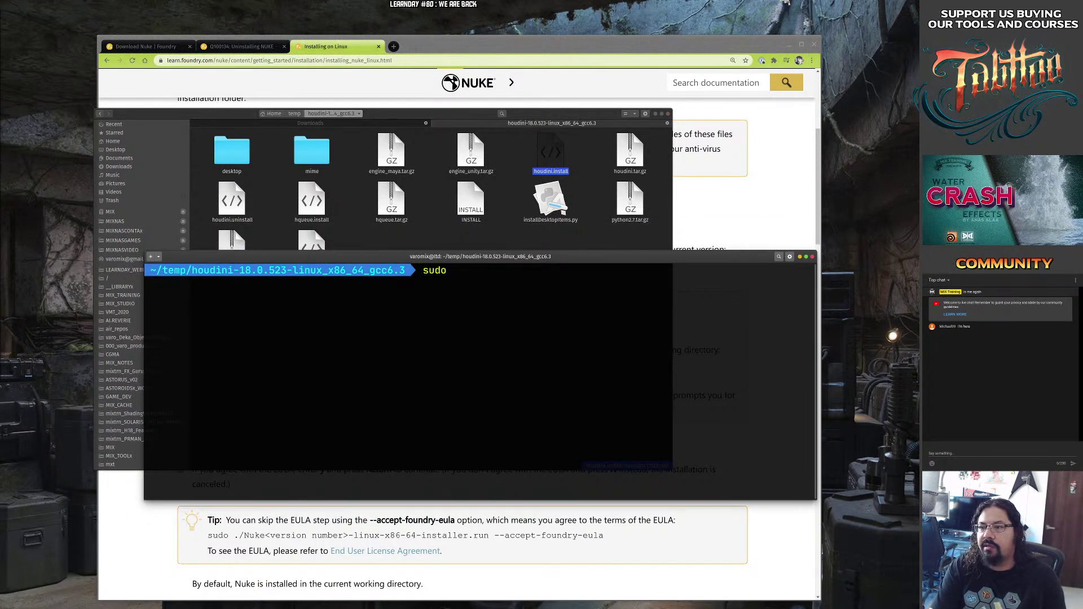
type(" ./")
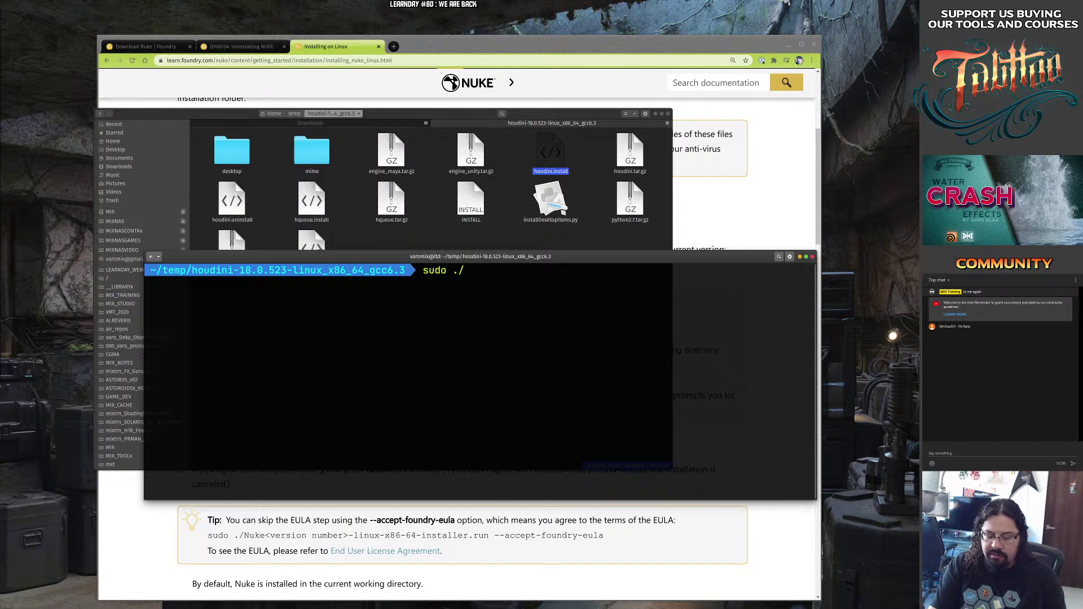
type("houdini.")
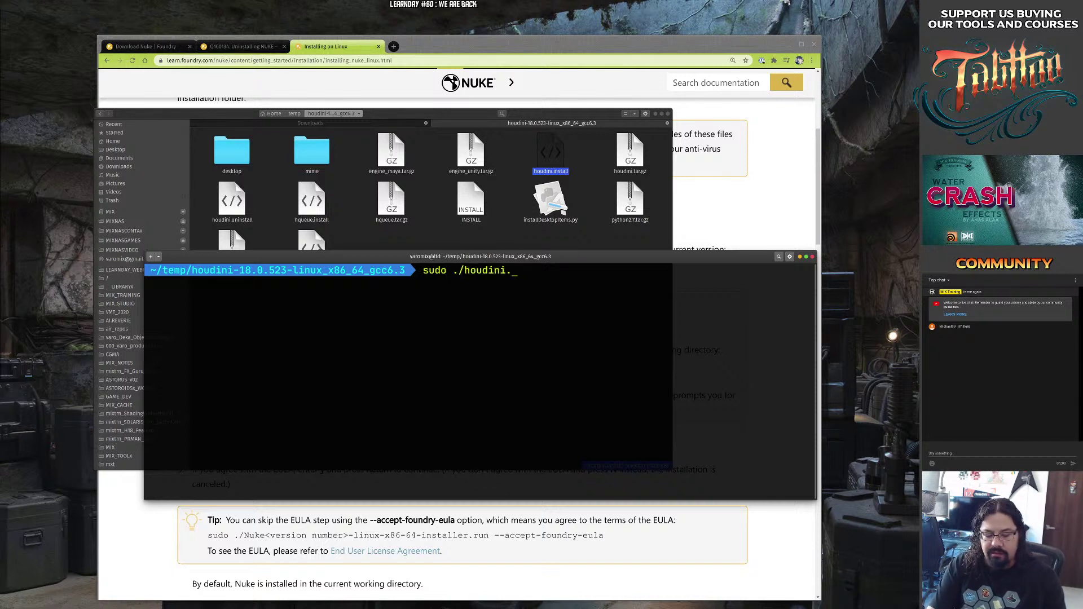
type("install")
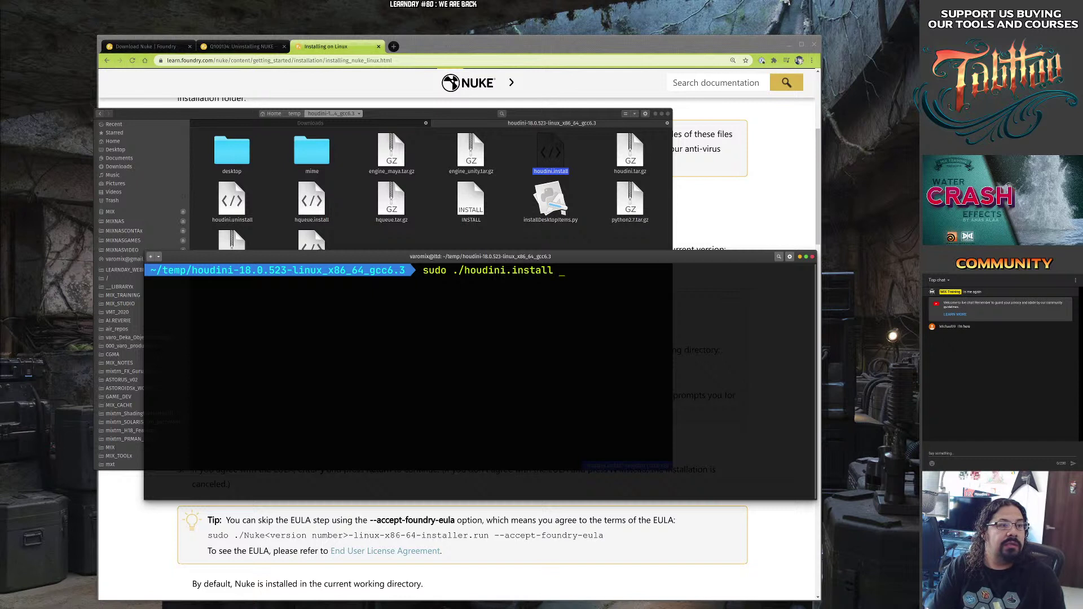
key("Return")
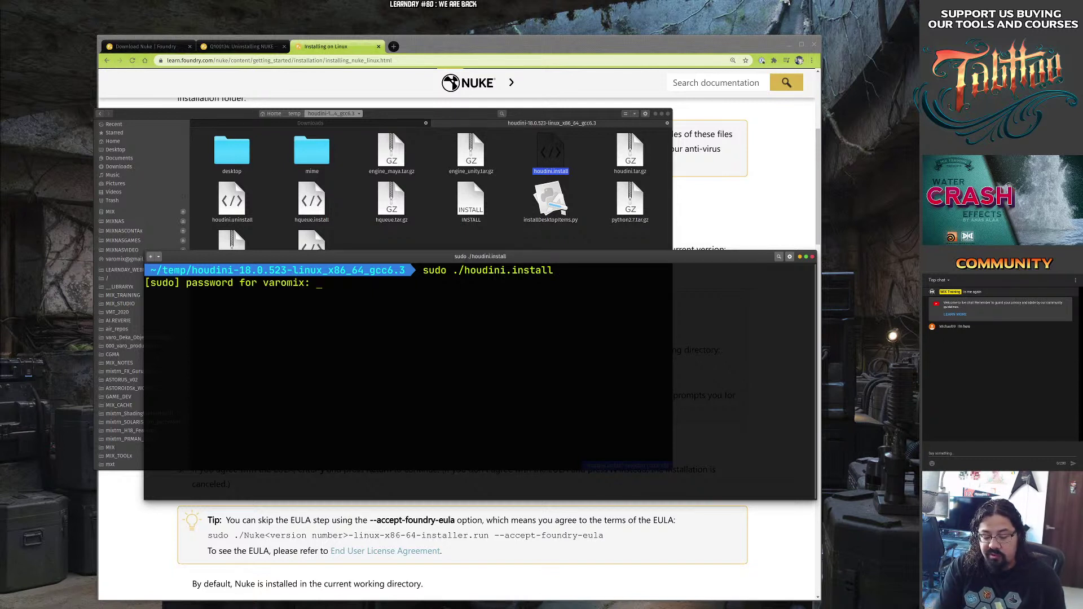
key("Return")
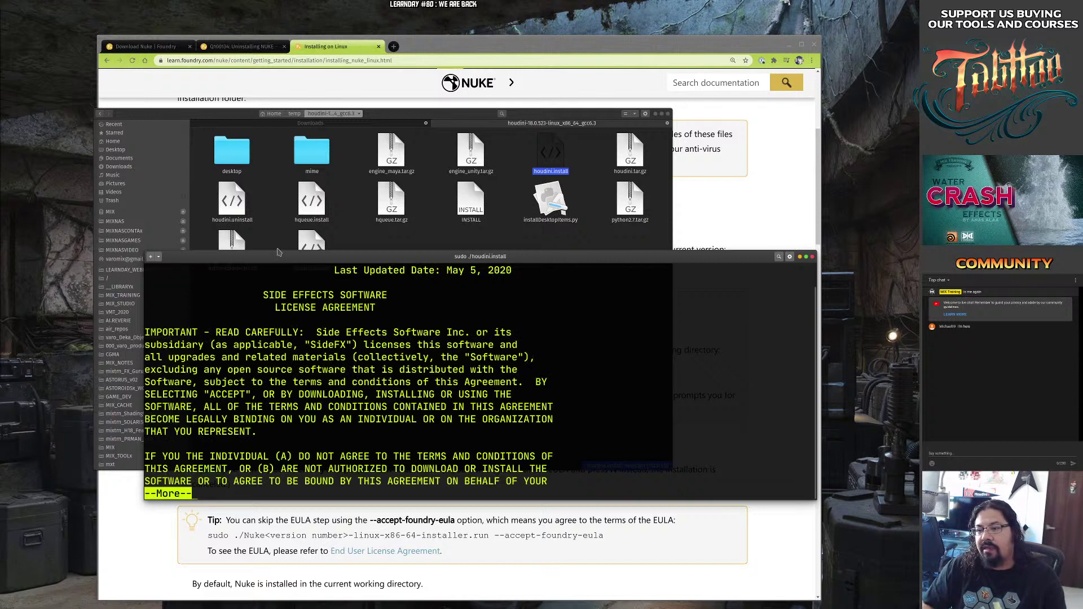
Page through the SideFX license and accept it with 'yes'.
left_click_drag(230, 254, 132, 78)
key("Return")
key("Return")
key("Return")
key("Return")
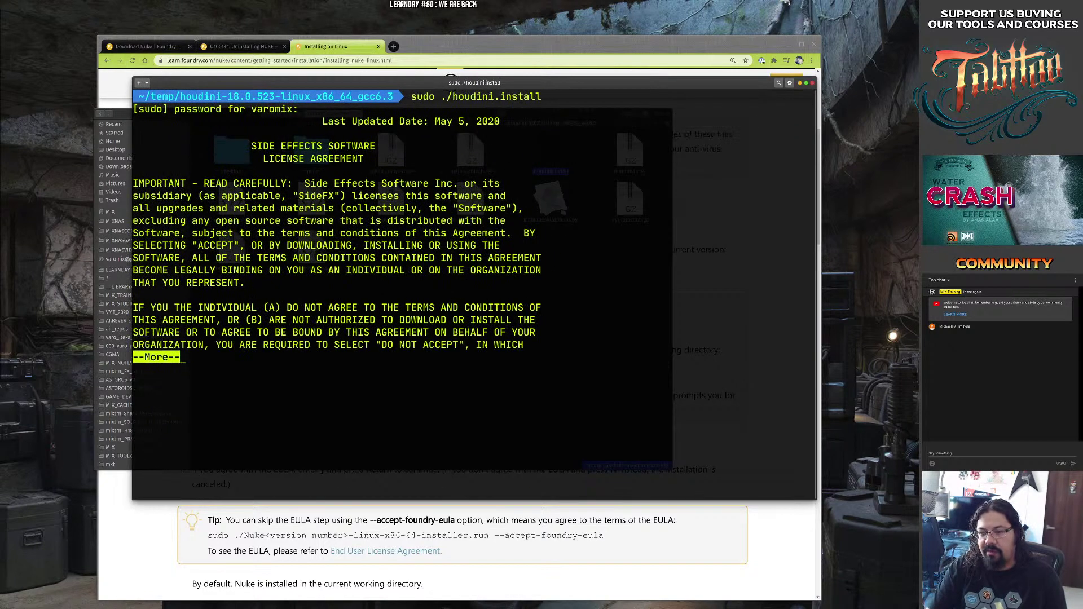
key("Return")
key("Return")
key("Return")
key("Return")
key("Return")
key("Return")
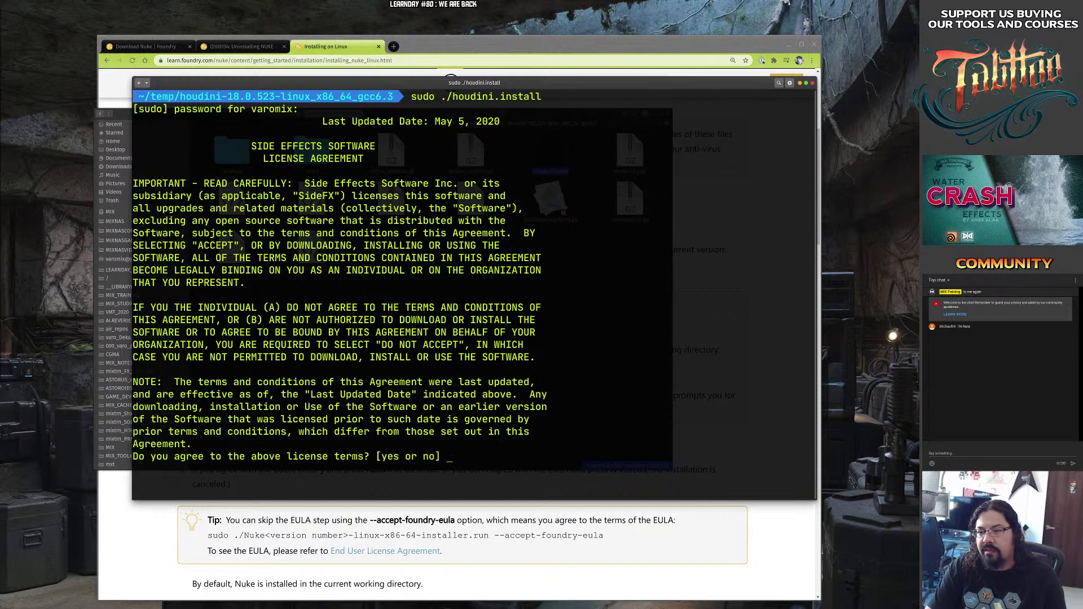
type("yes")
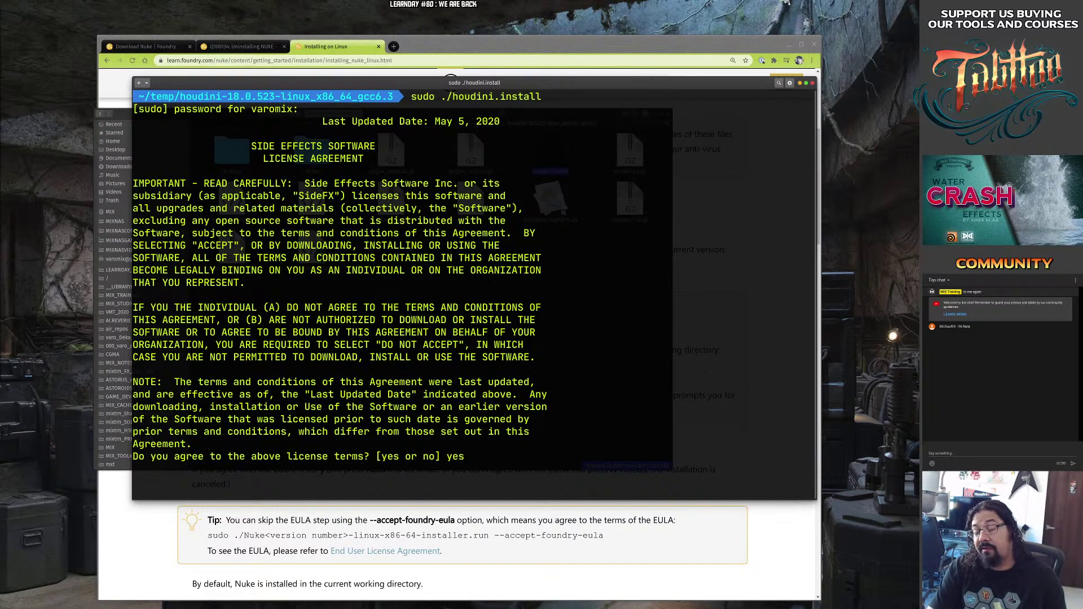
key("Return")
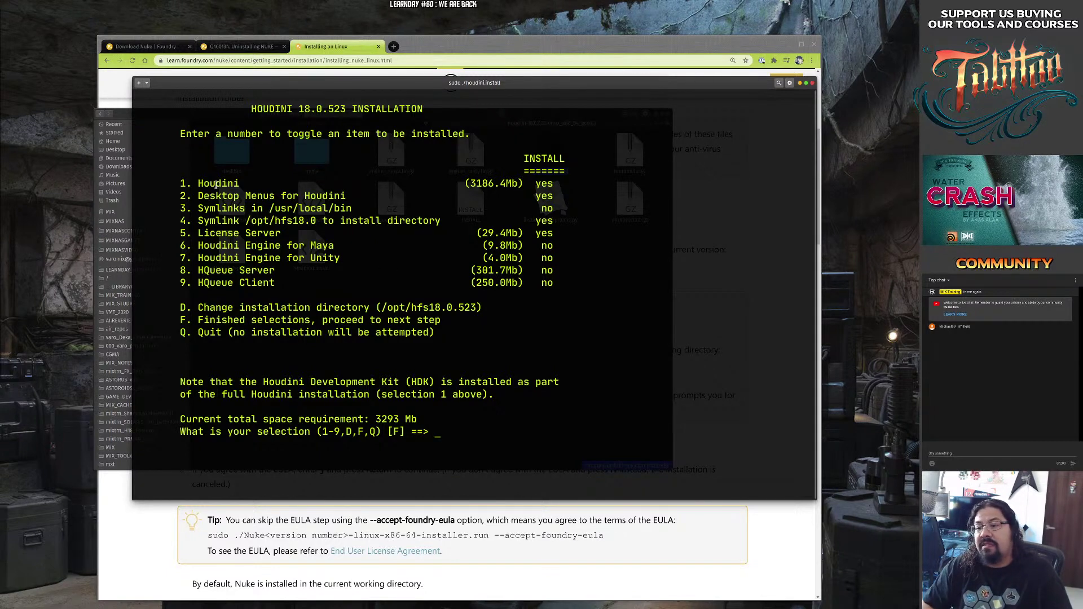
Enlarge the installer terminal and highlight the /usr/local/bin and /opt/hfs18.0 symlink options.
left_click_drag(194, 126, 168, 95)
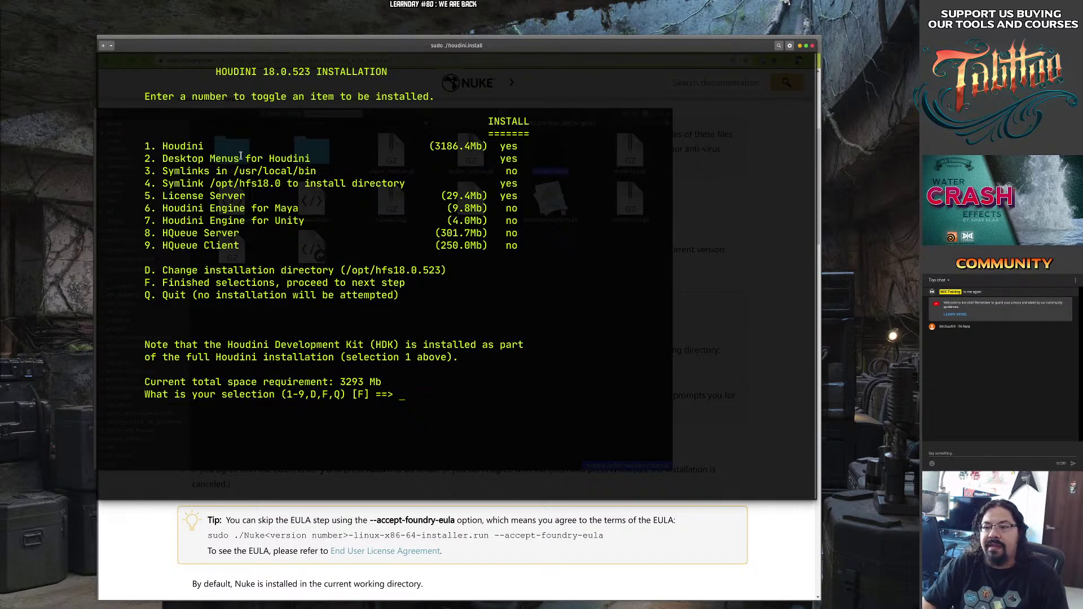
left_click_drag(222, 171, 322, 171)
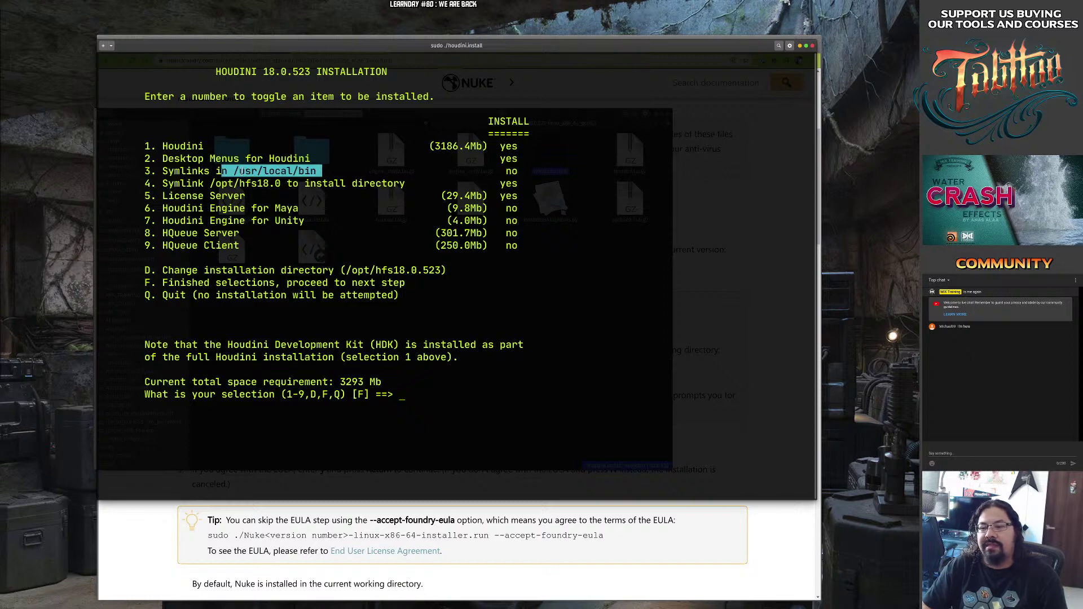
left_click_drag(234, 170, 312, 169)
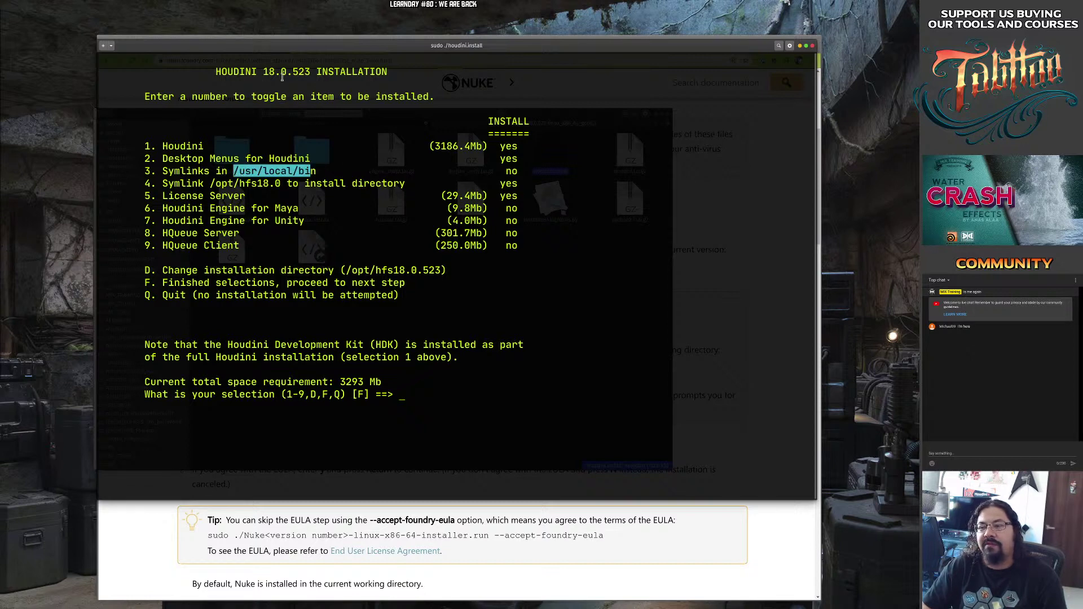
left_click(251, 171)
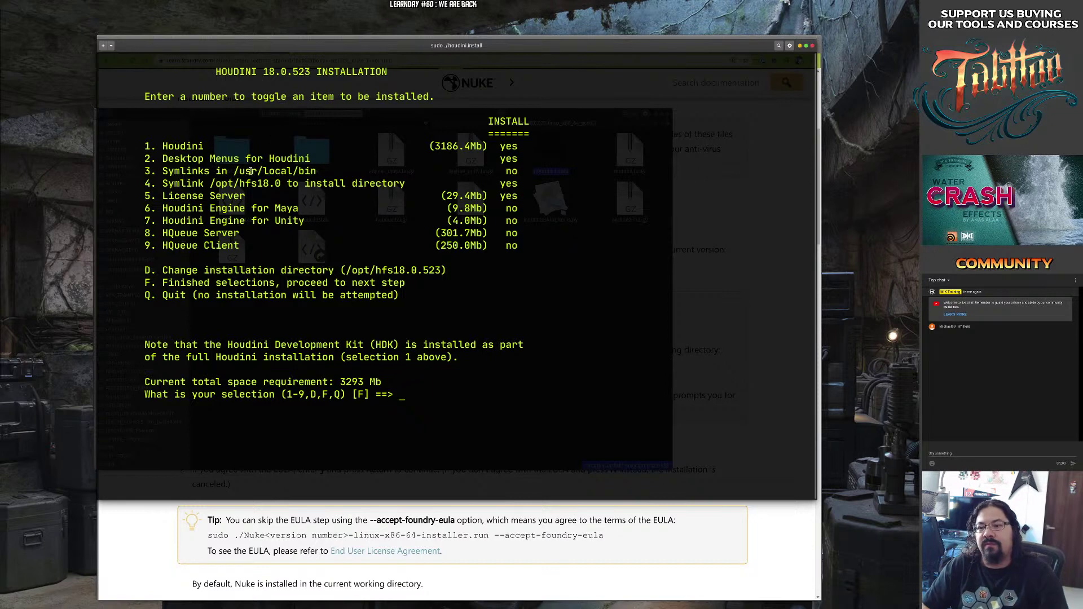
left_click_drag(229, 171, 323, 171)
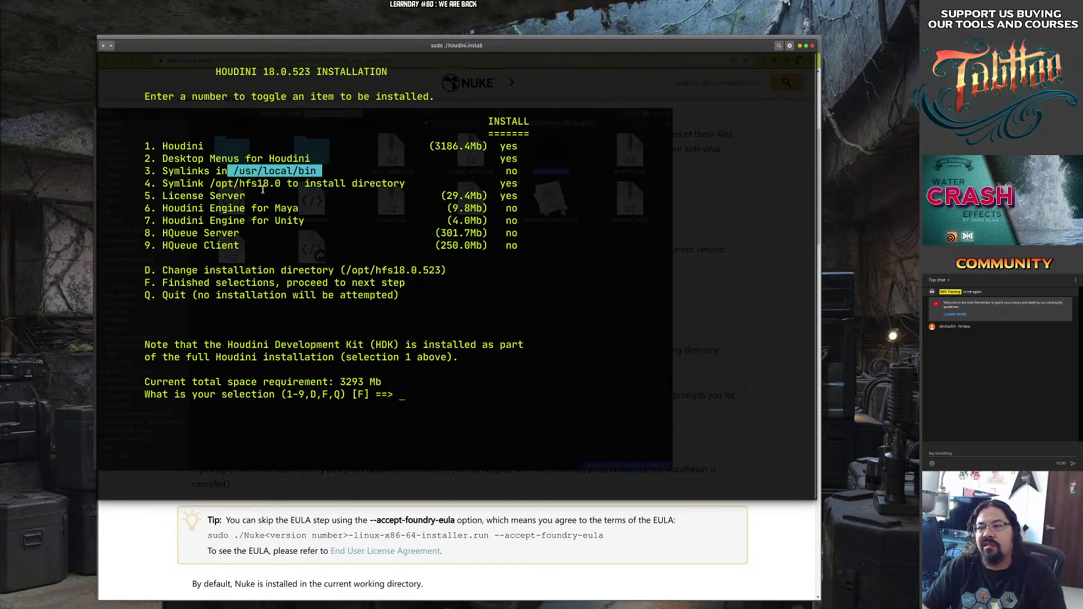
left_click_drag(210, 183, 318, 180)
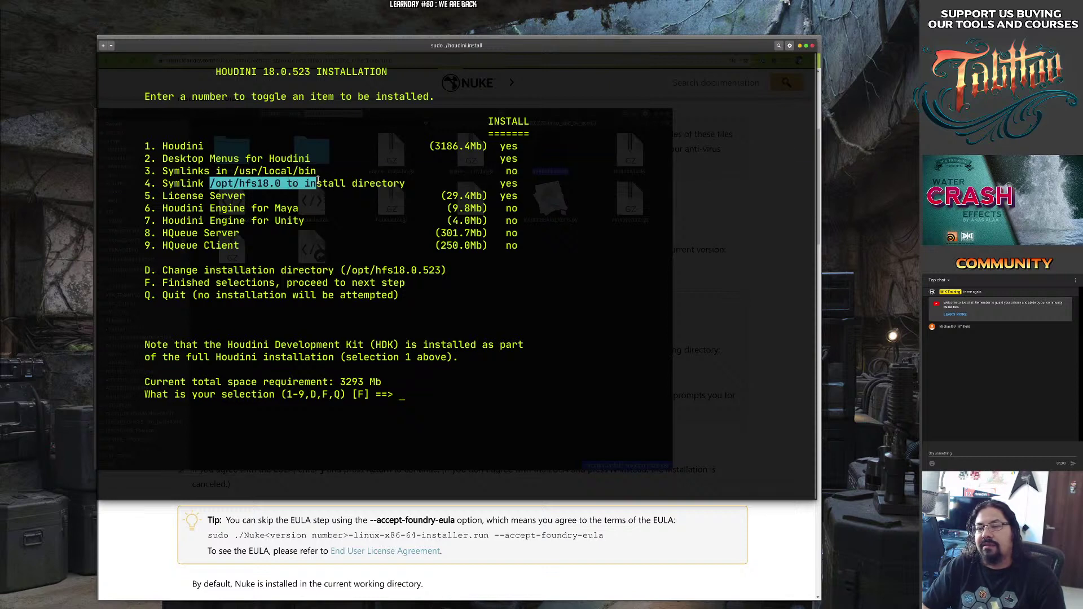
left_click_drag(223, 171, 299, 171)
left_click(234, 181)
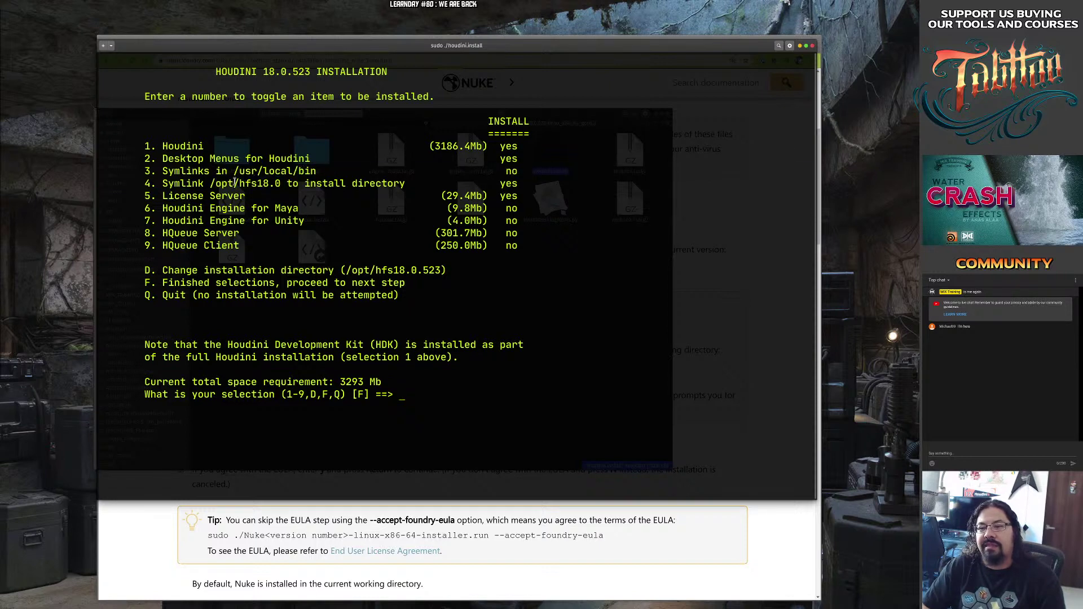
left_click_drag(216, 171, 311, 170)
left_click_drag(192, 196, 304, 183)
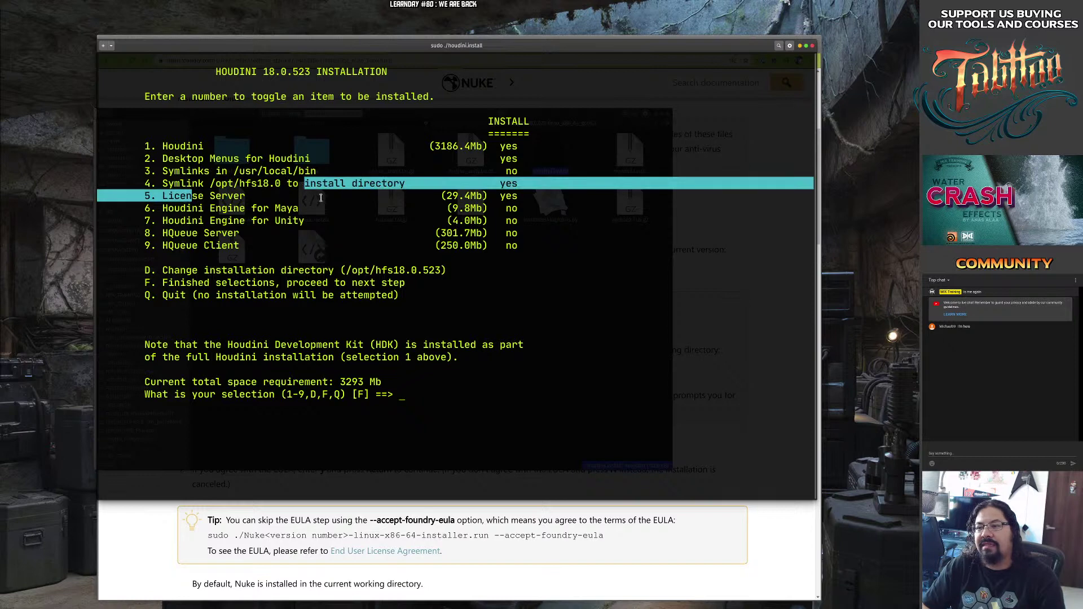
left_click(320, 197)
type("5")
key("Return")
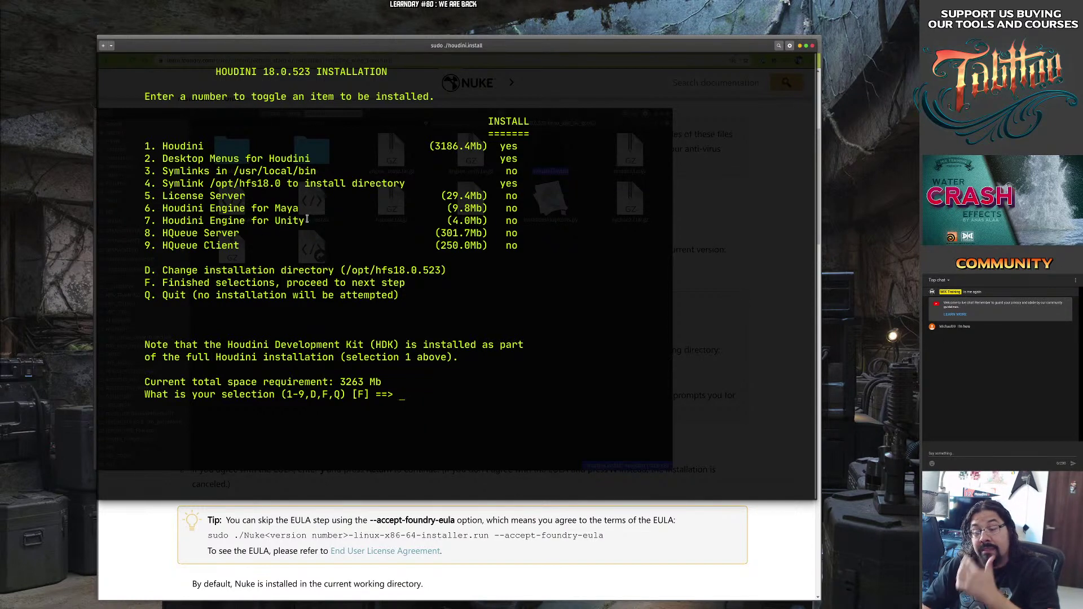
left_click_drag(214, 196, 429, 212)
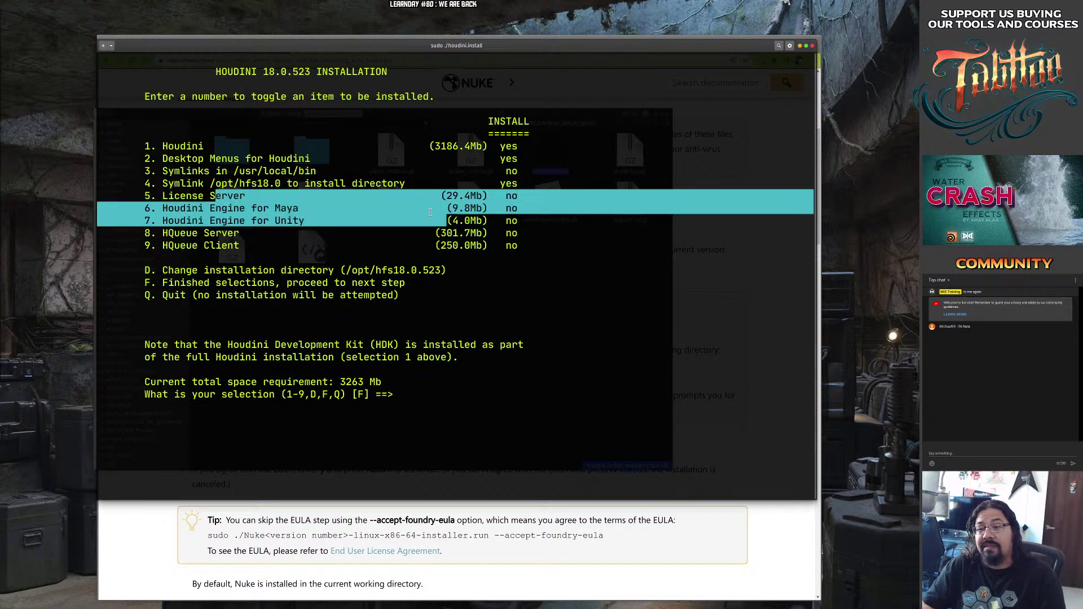
left_click_drag(157, 196, 541, 194)
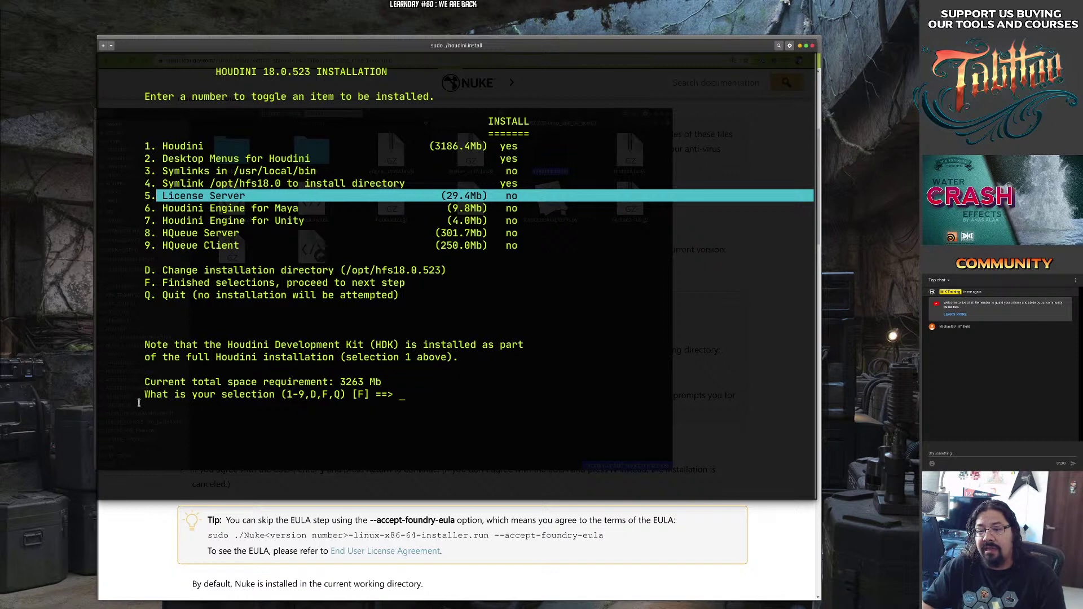
left_click_drag(139, 398, 432, 389)
type("5")
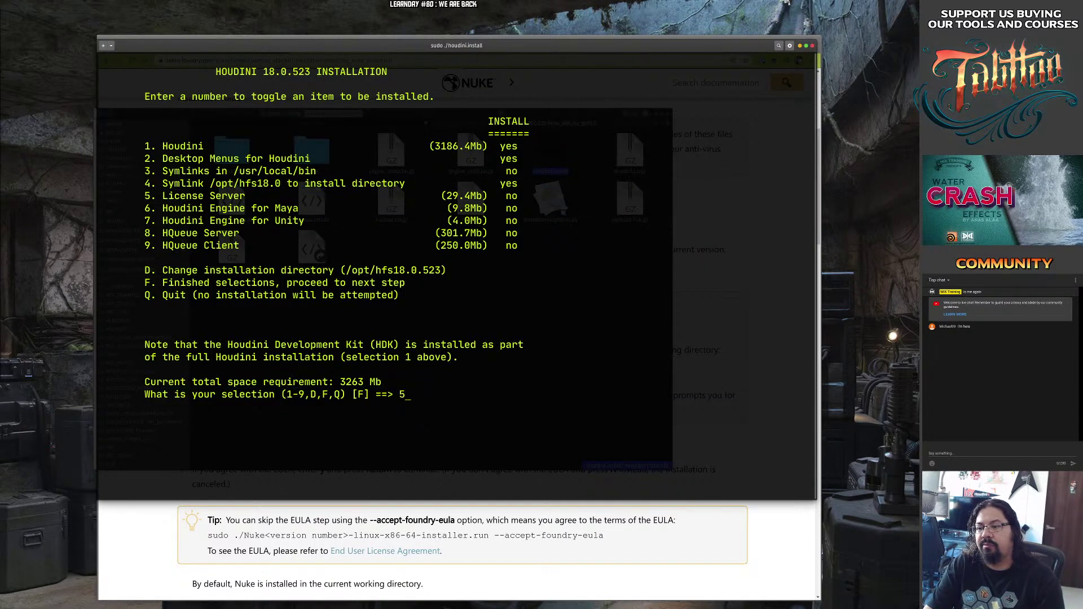
key("Return")
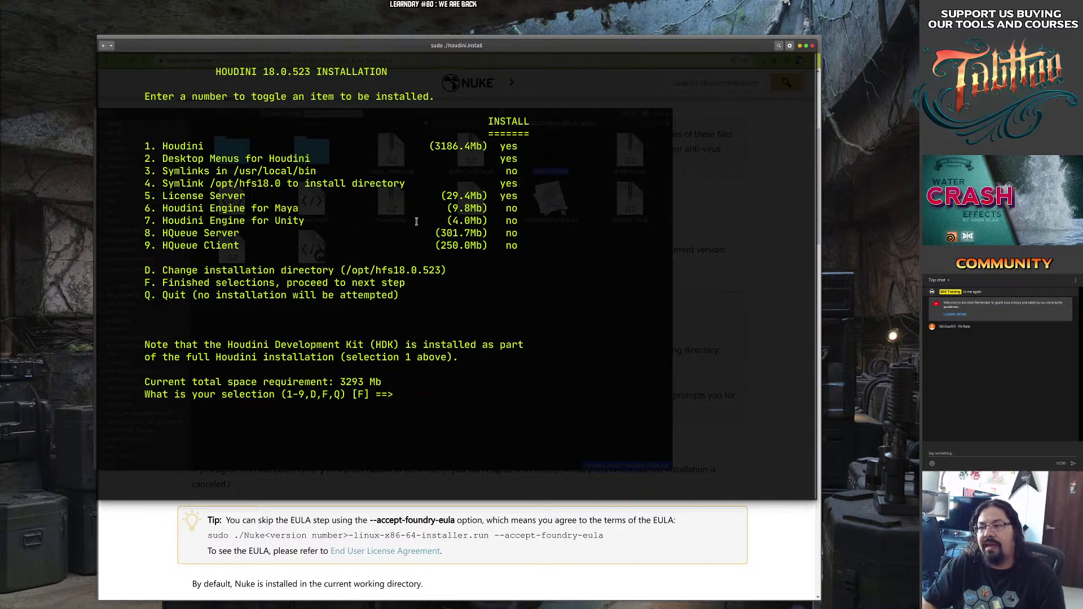
left_click_drag(464, 196, 536, 198)
type("5")
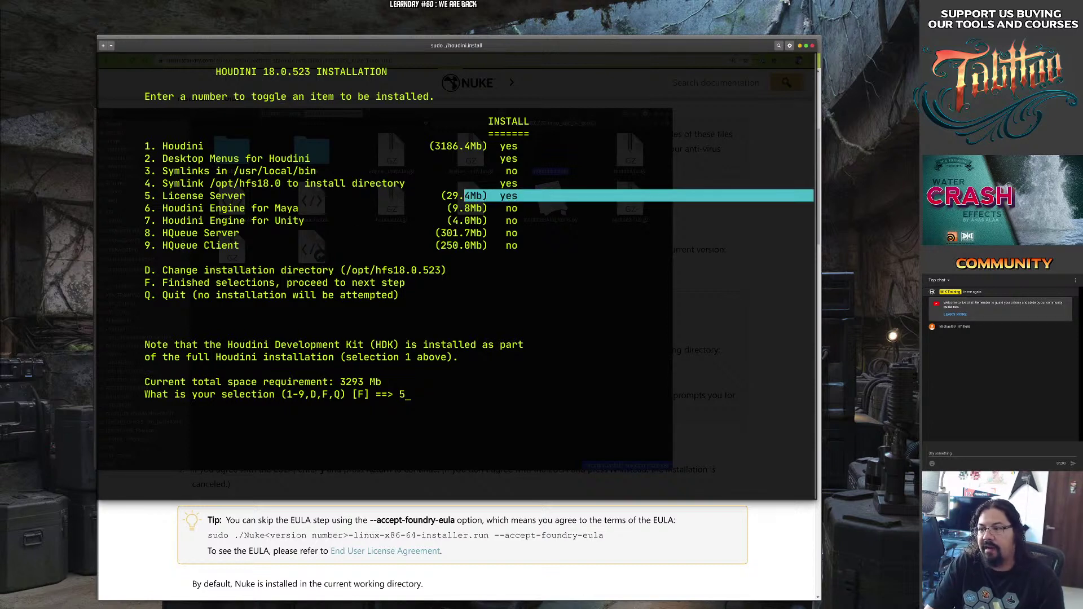
key("Return")
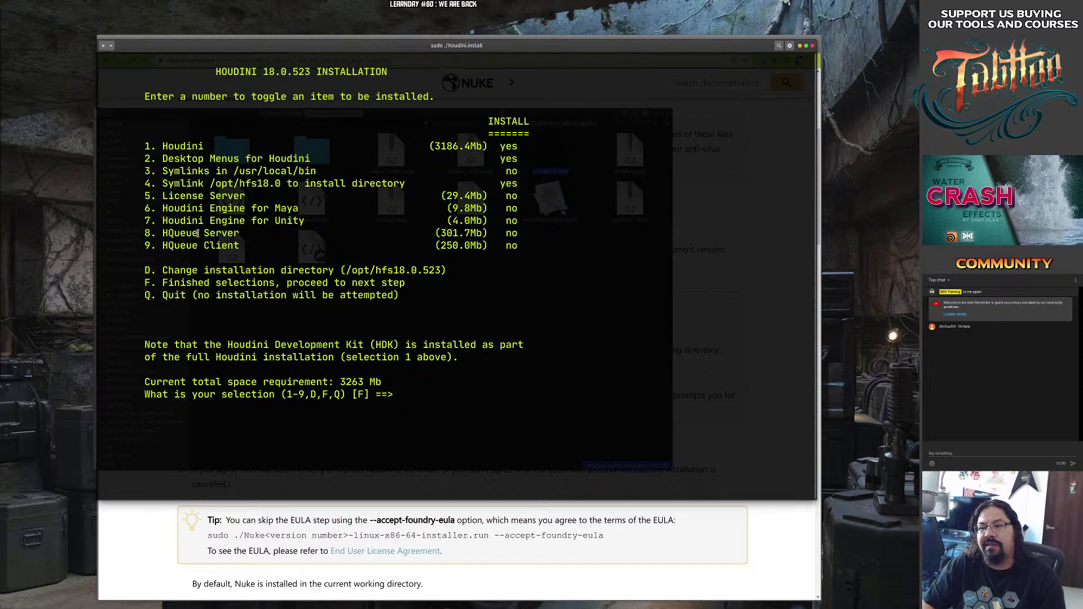
left_click_drag(181, 220, 311, 221)
type("7")
key("Return")
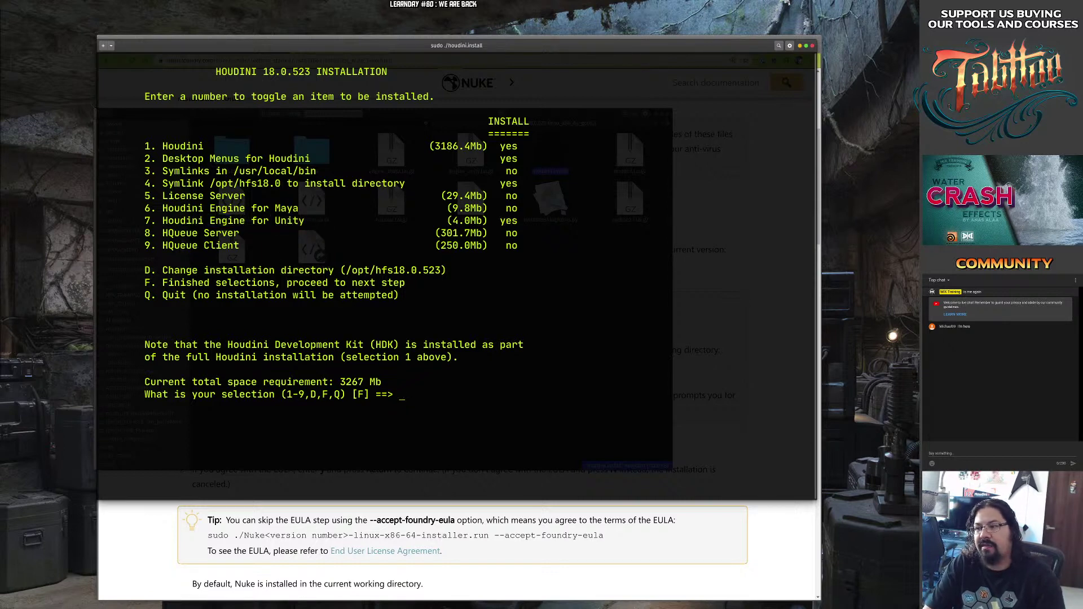
left_click_drag(501, 219, 524, 220)
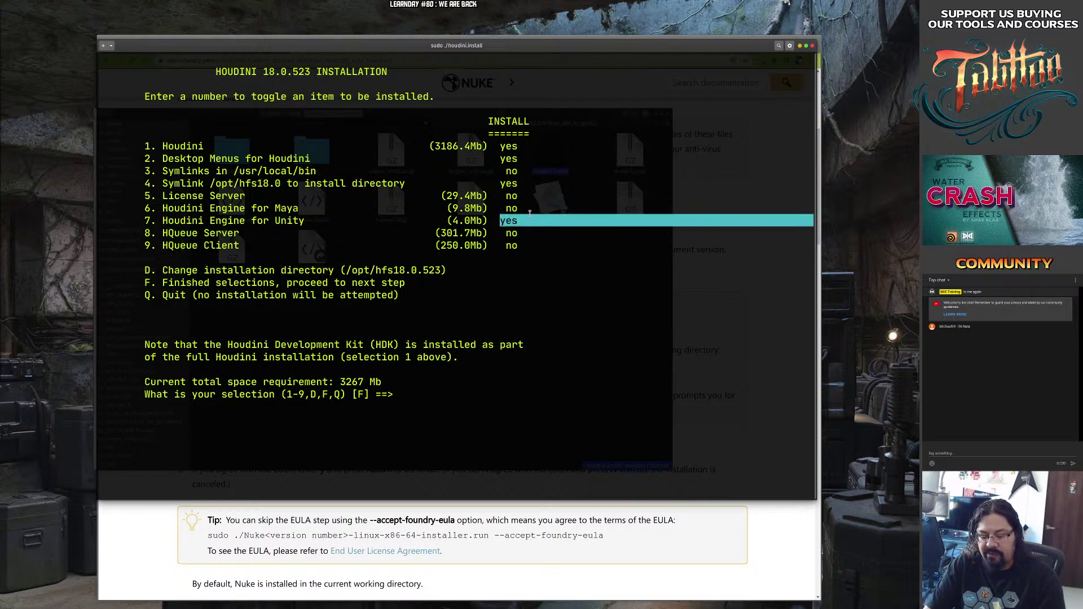
type("7")
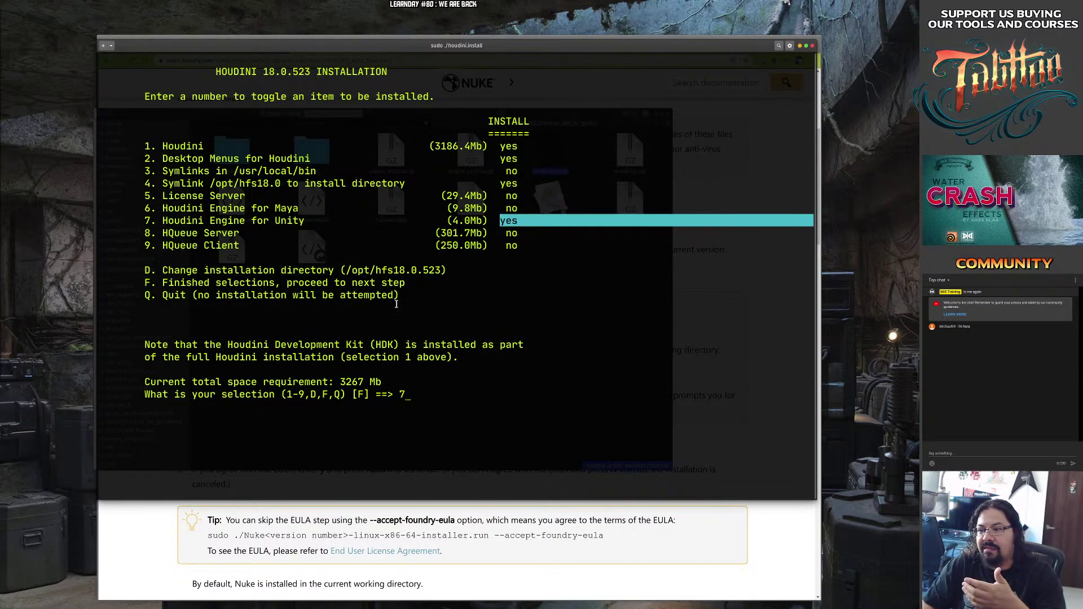
key("Return")
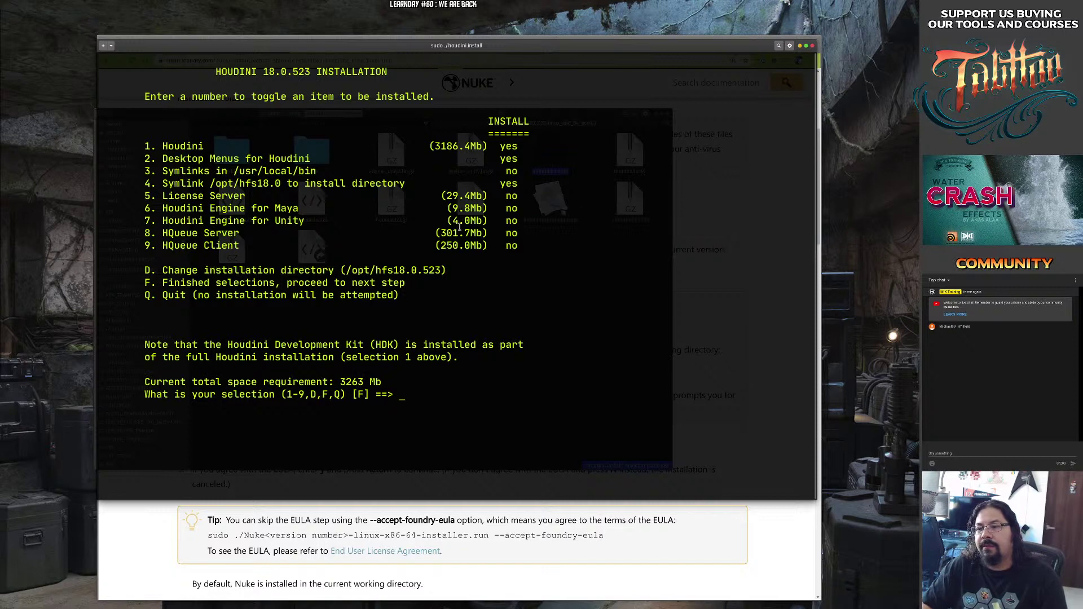
left_click_drag(178, 236, 340, 234)
left_click_drag(197, 246, 262, 237)
left_click(248, 242)
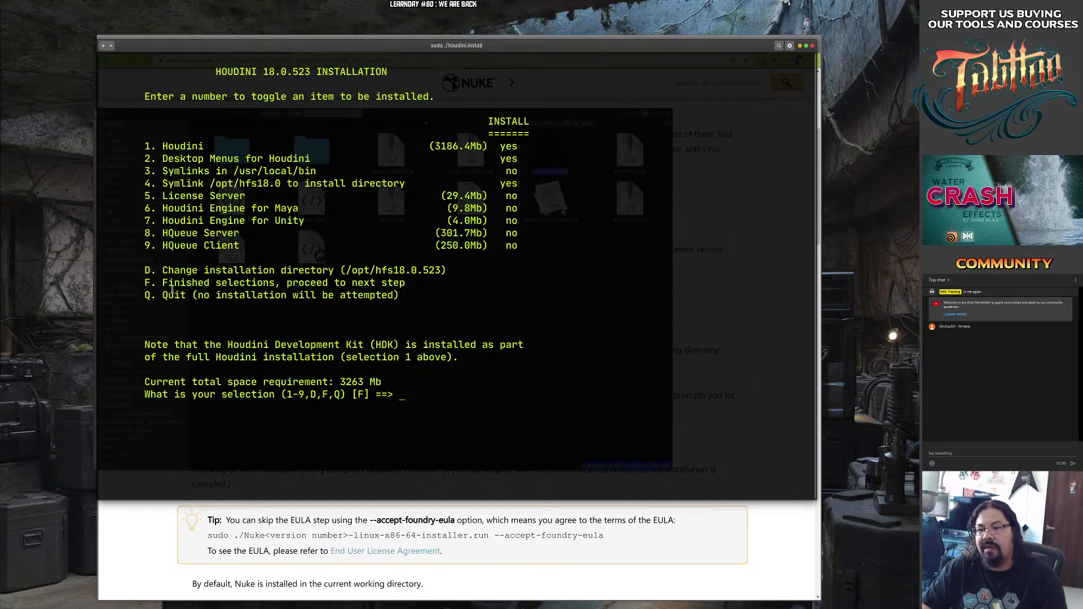
left_click_drag(315, 270, 462, 269)
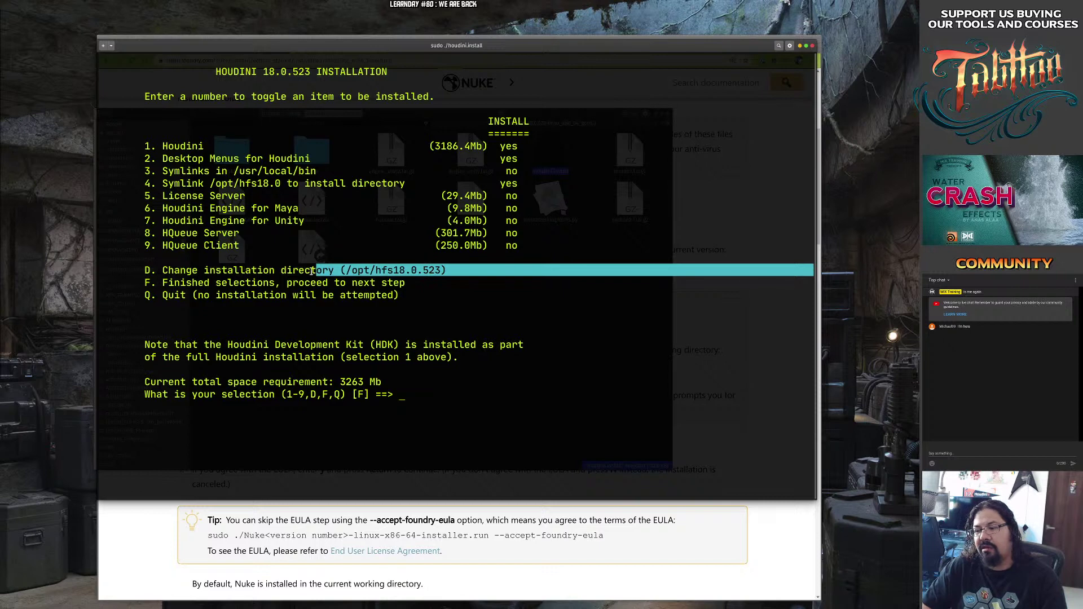
left_click(421, 394)
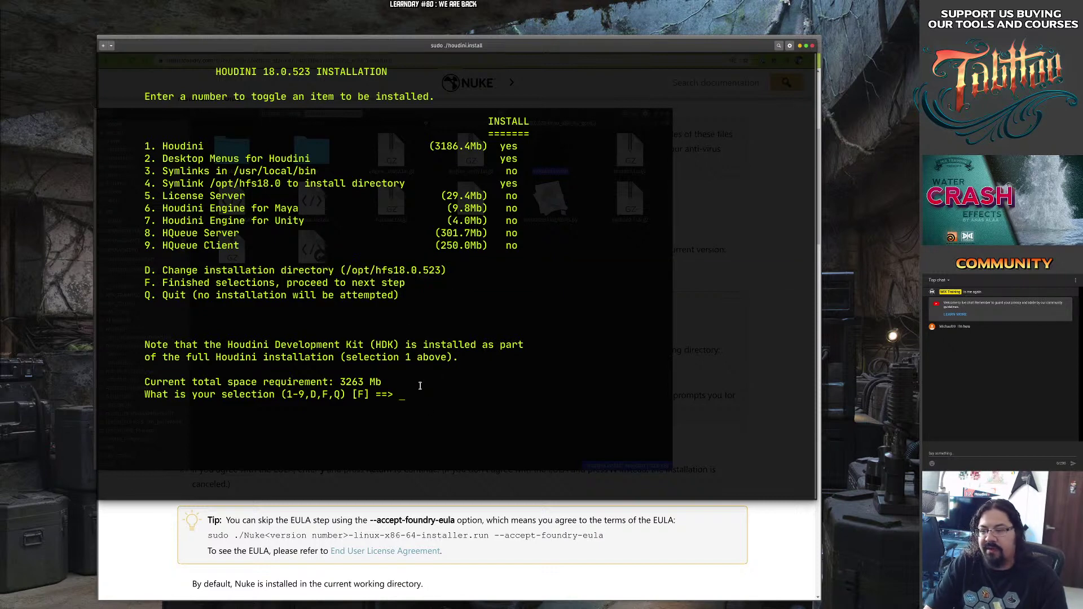
type("F")
Finish selections, confirm with y, and install Houdini 18.0 into /opt/hfs18.0.523.
key("Return")
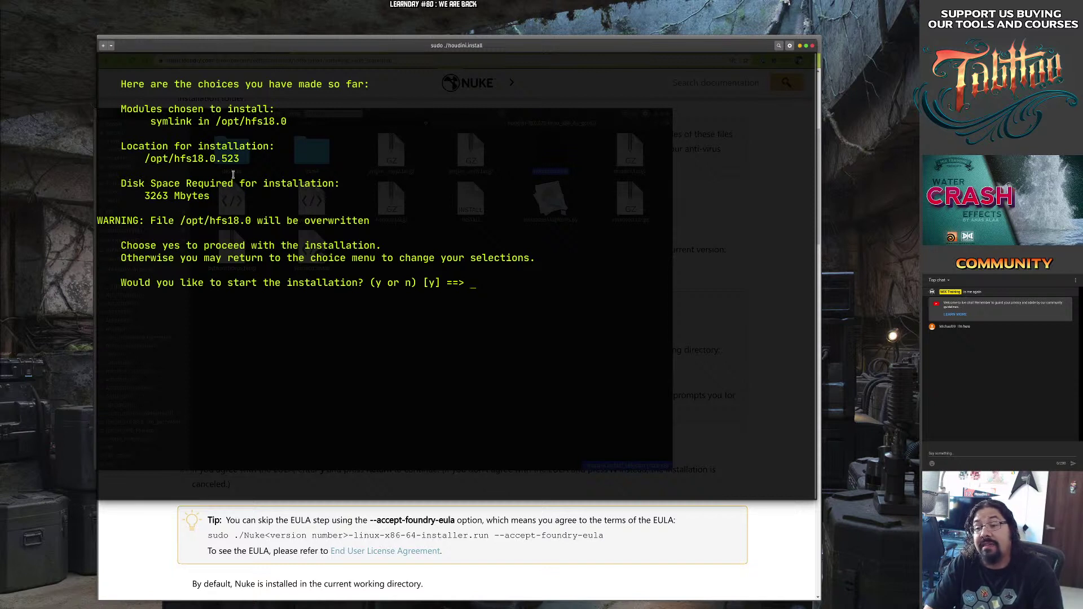
type("y")
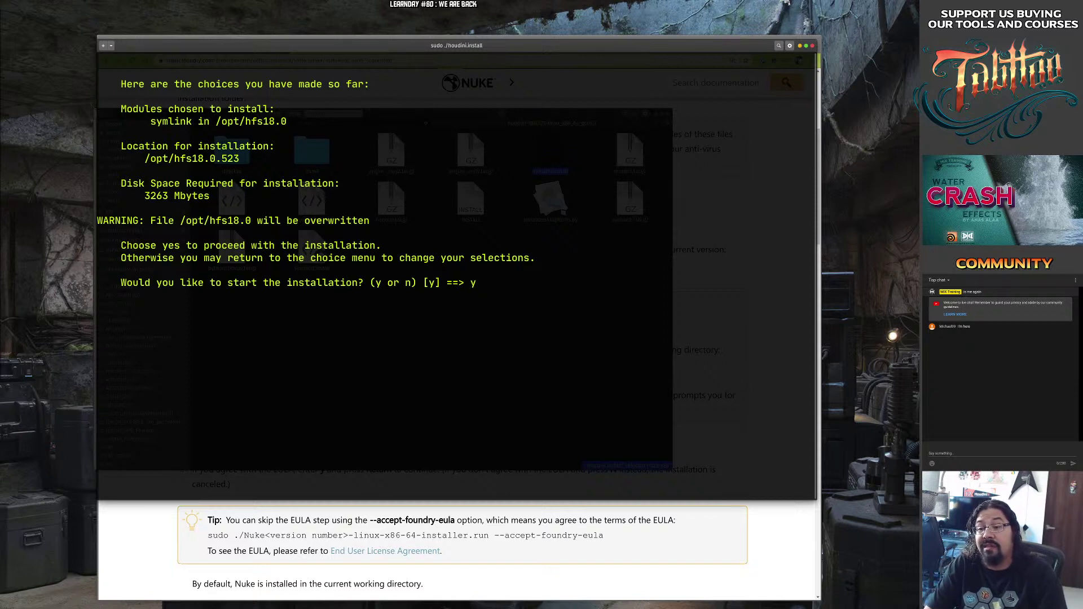
key("Return")
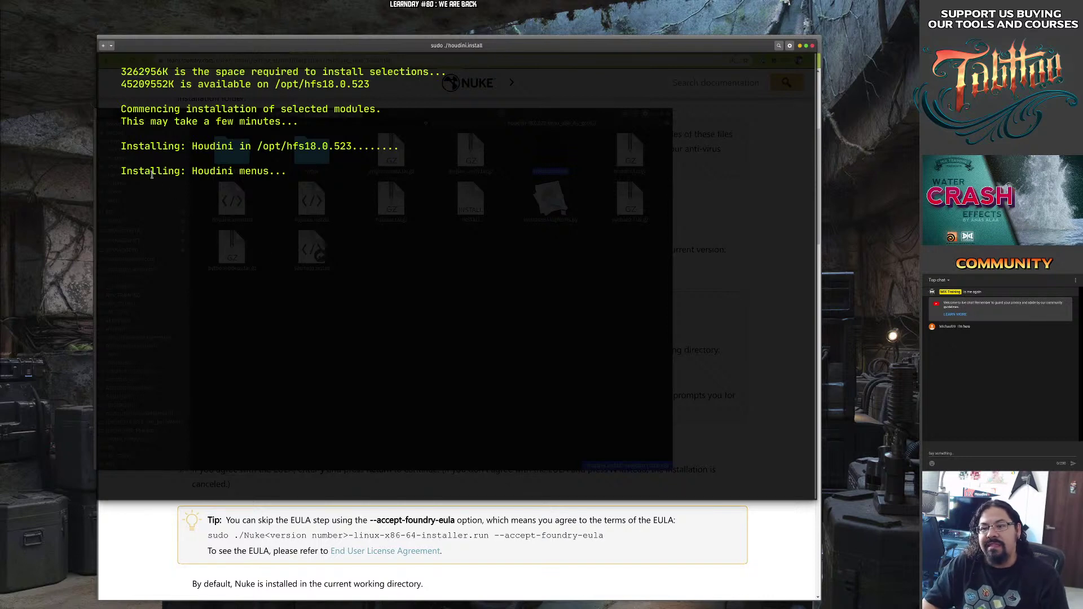
left_click_drag(125, 171, 280, 171)
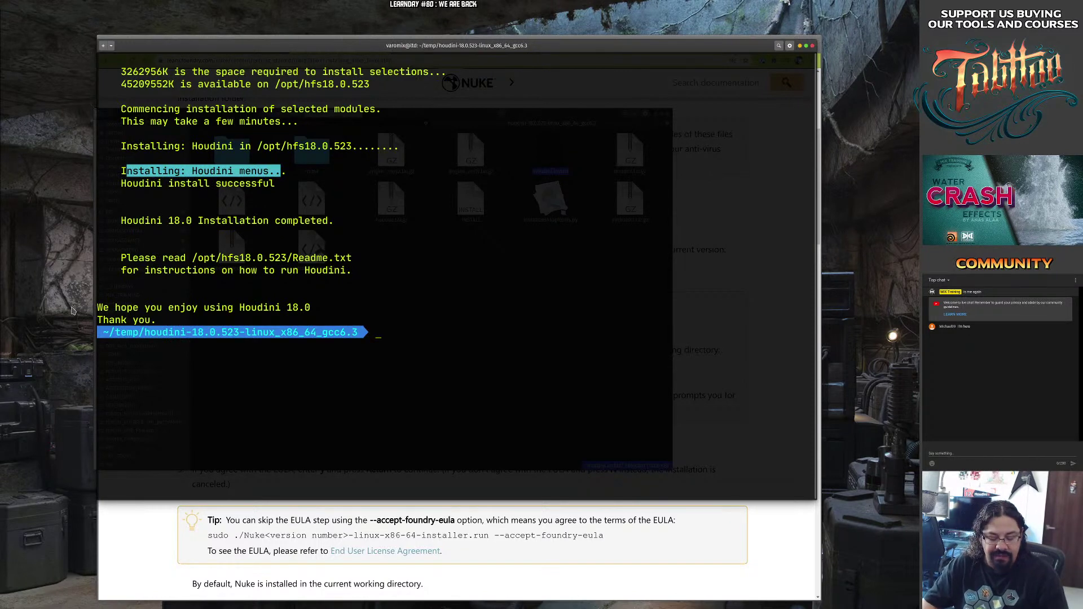
key("super")
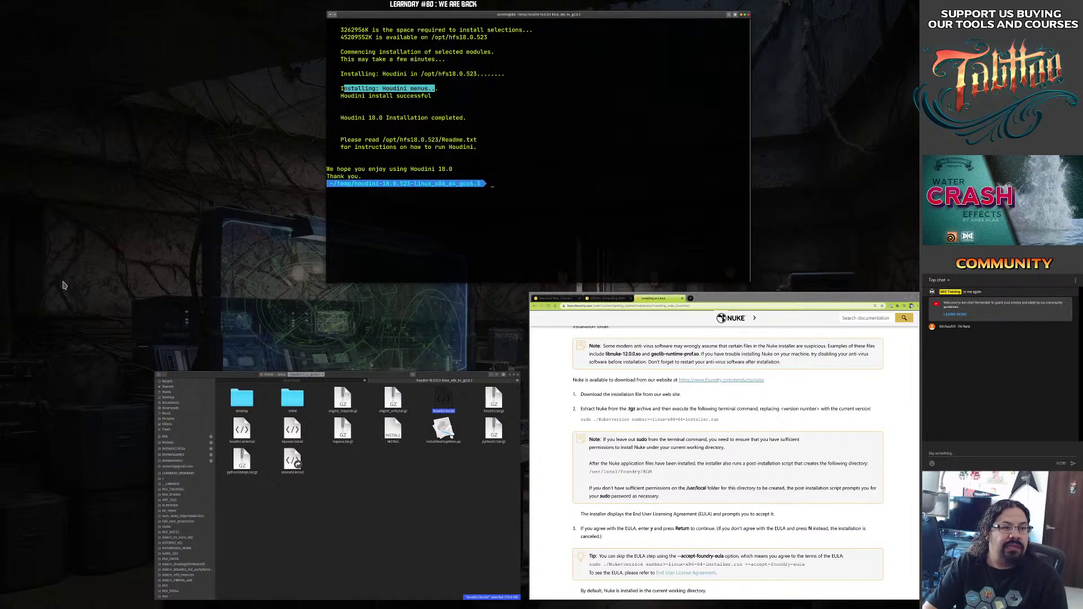
Set BenQ Corporation 32" as primary display, apply and keep it, then close Settings.
key("super")
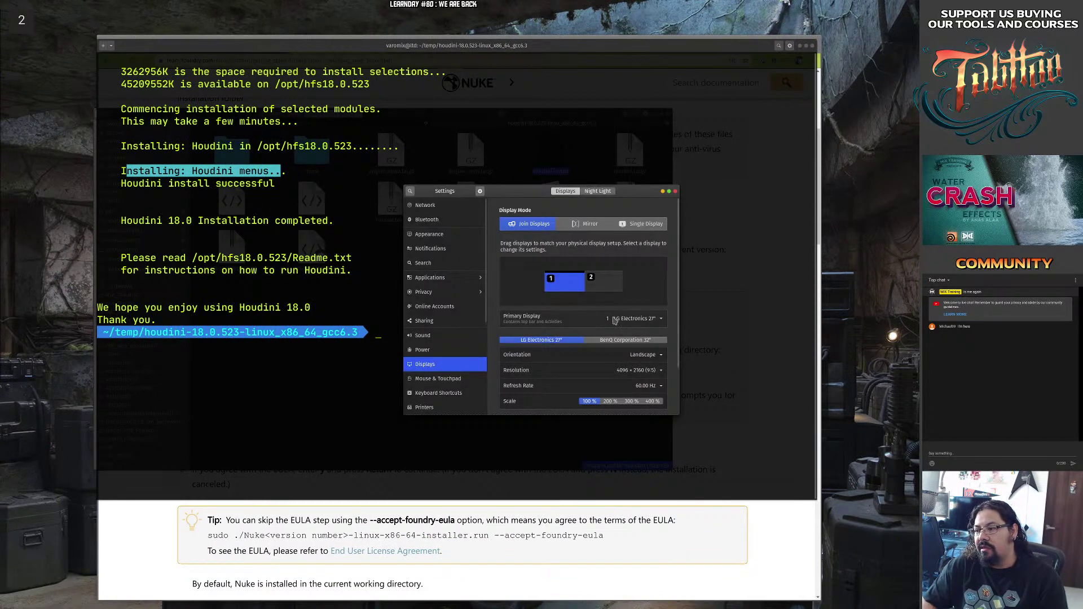
left_click(615, 320)
left_click(629, 352)
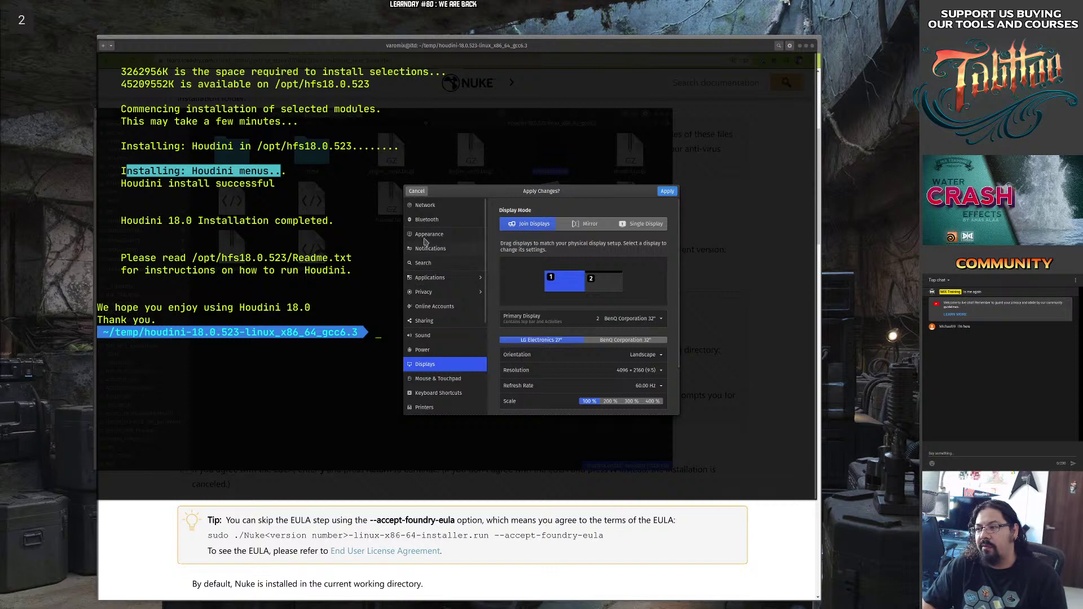
left_click(667, 195)
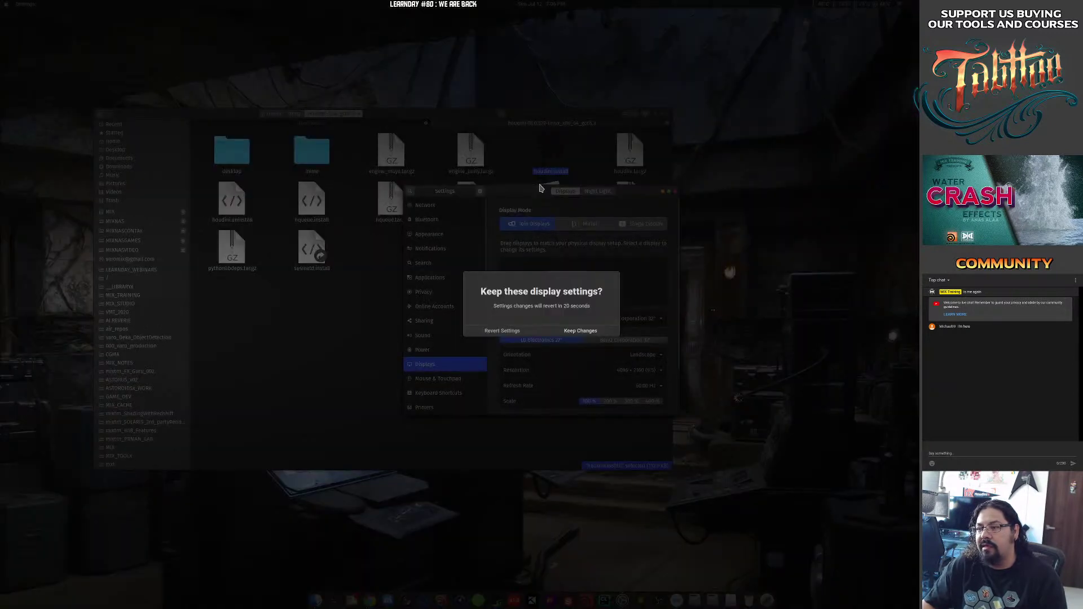
left_click(571, 334)
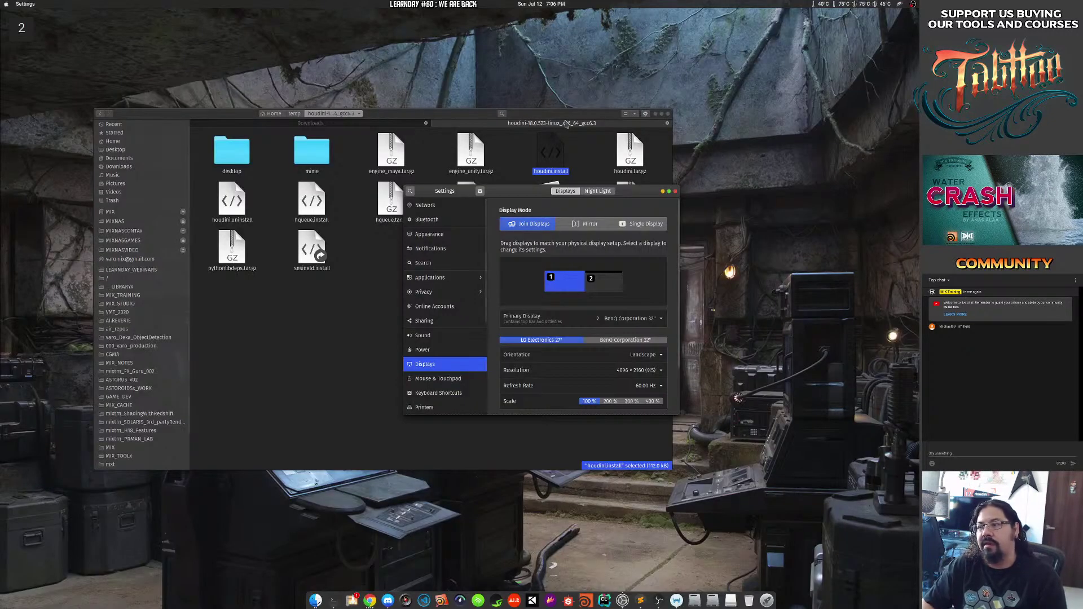
left_click(675, 191)
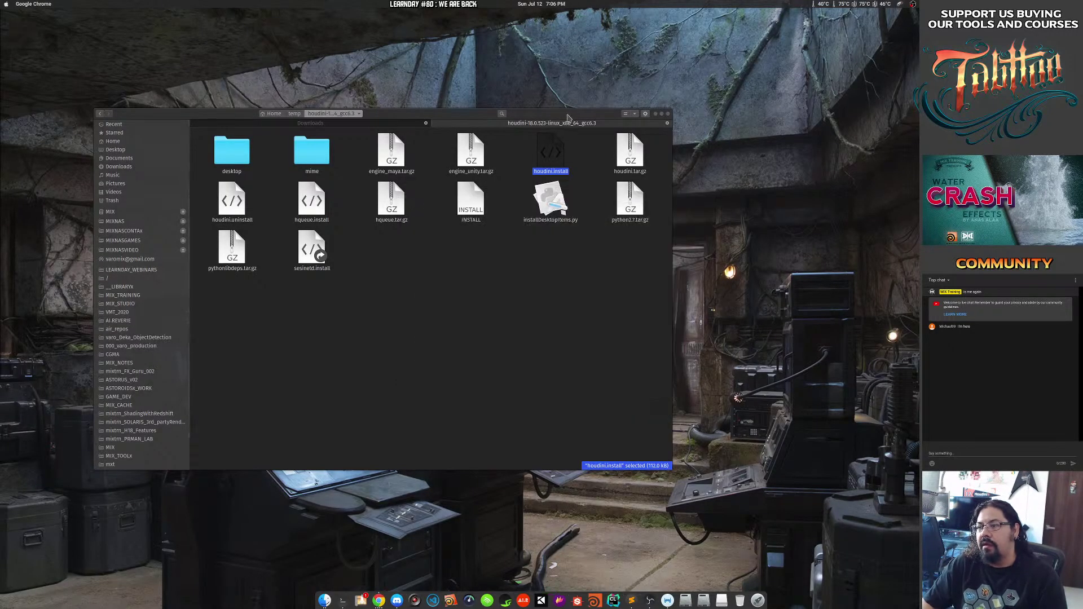
Nudge the Files window right, toggle its application menu, then bring up Activities.
left_click_drag(568, 118, 588, 119)
left_click(22, 5)
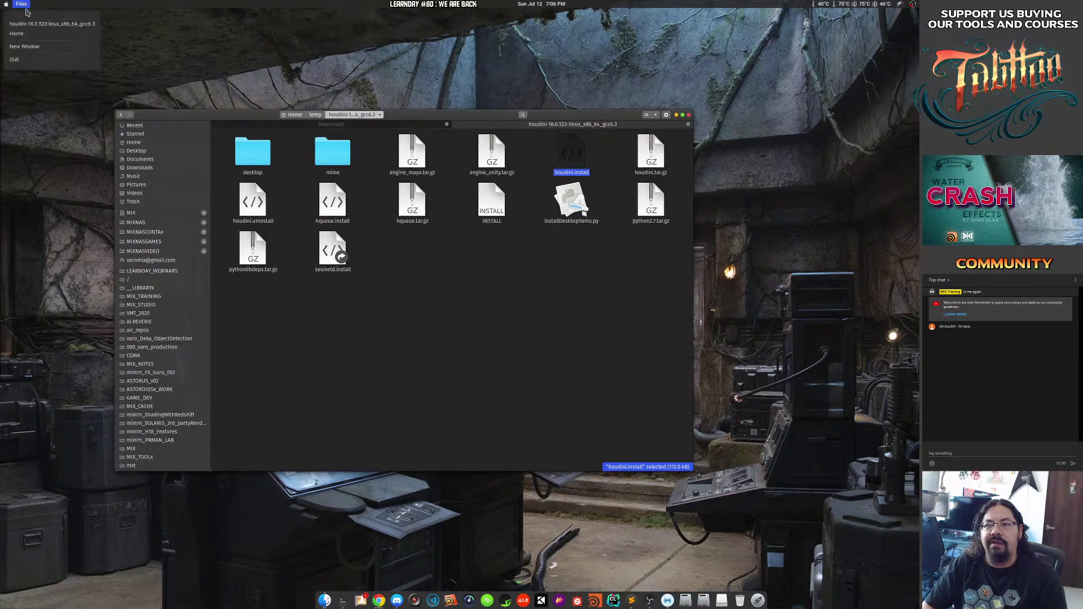
left_click(6, 5)
left_click(6, 5)
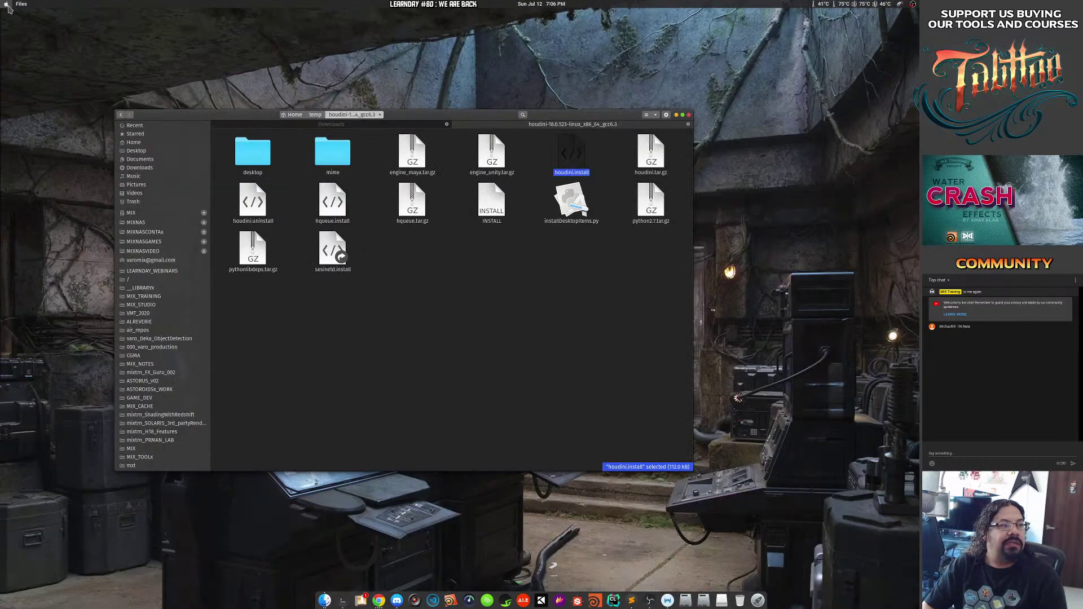
left_click(21, 4)
left_click(543, 50)
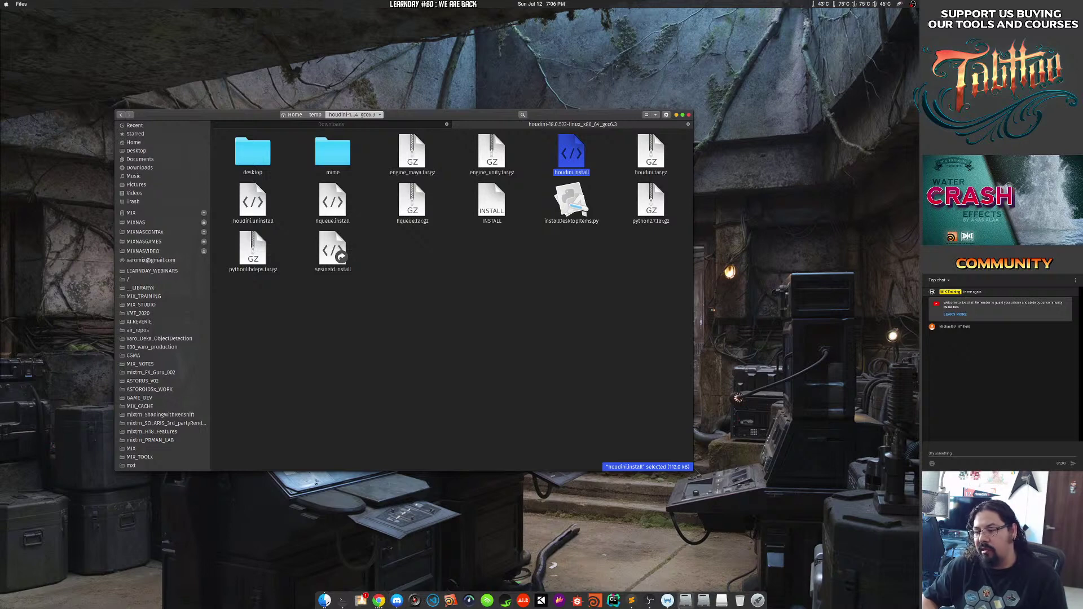
left_click(378, 601)
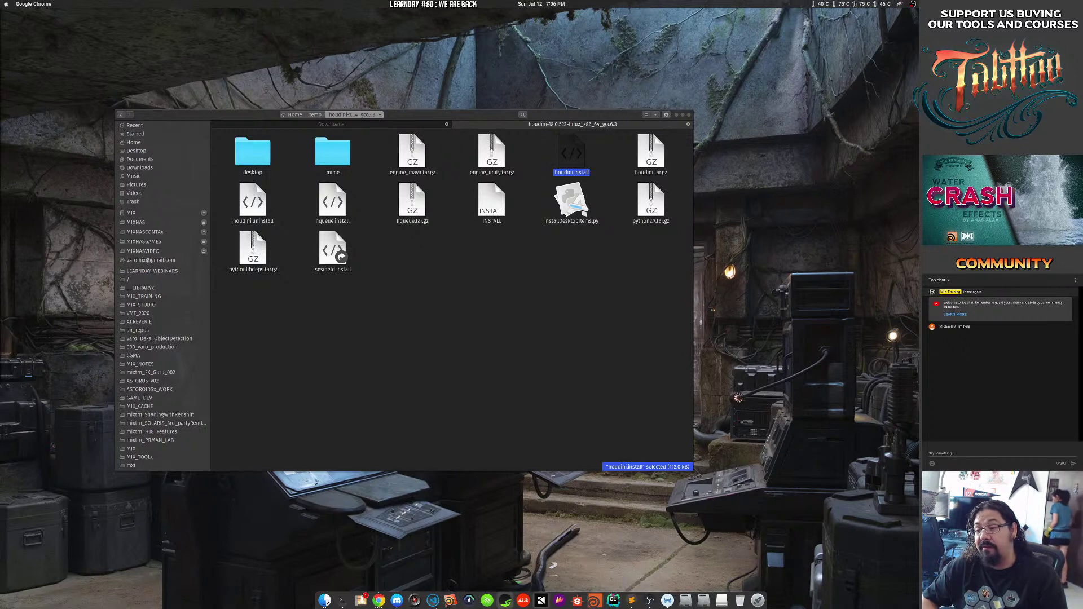
key("super")
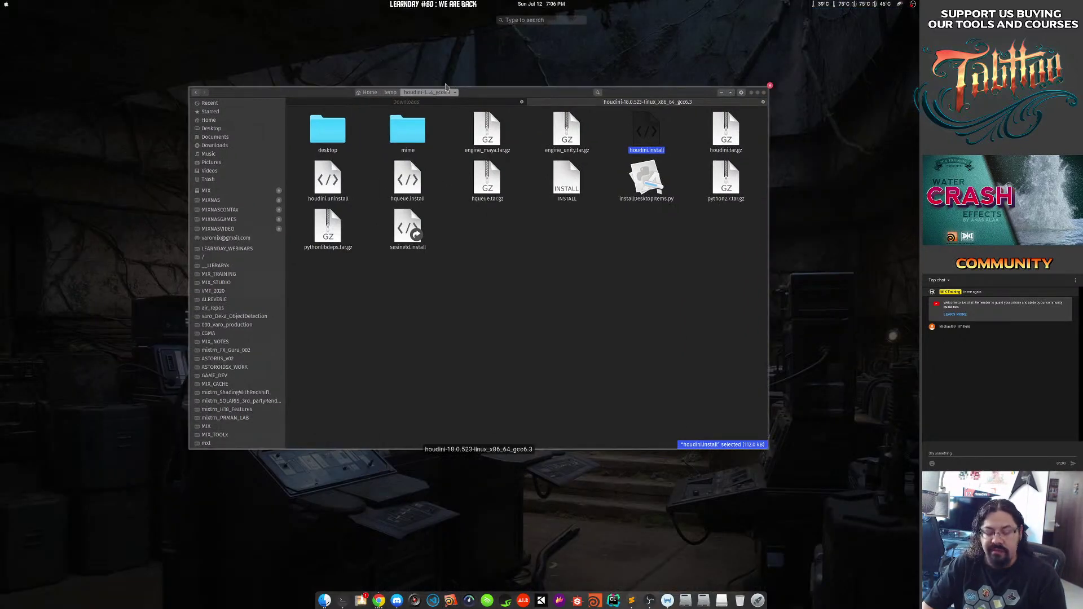
Search Activities for 'hou 523' and launch the Houdini FX result.
left_click(445, 87)
type("hous")
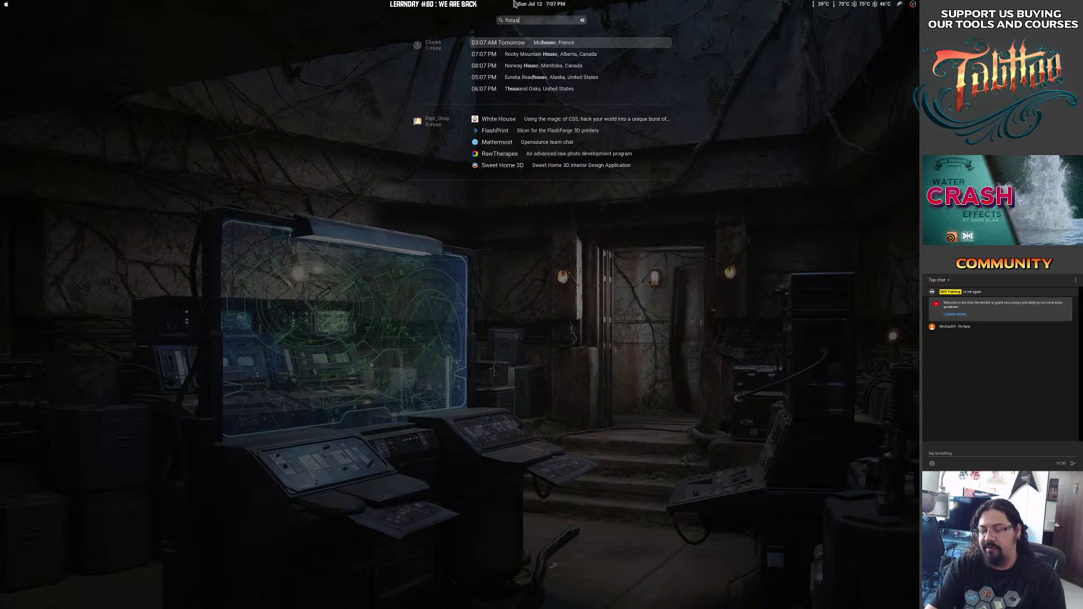
key("BackSpace")
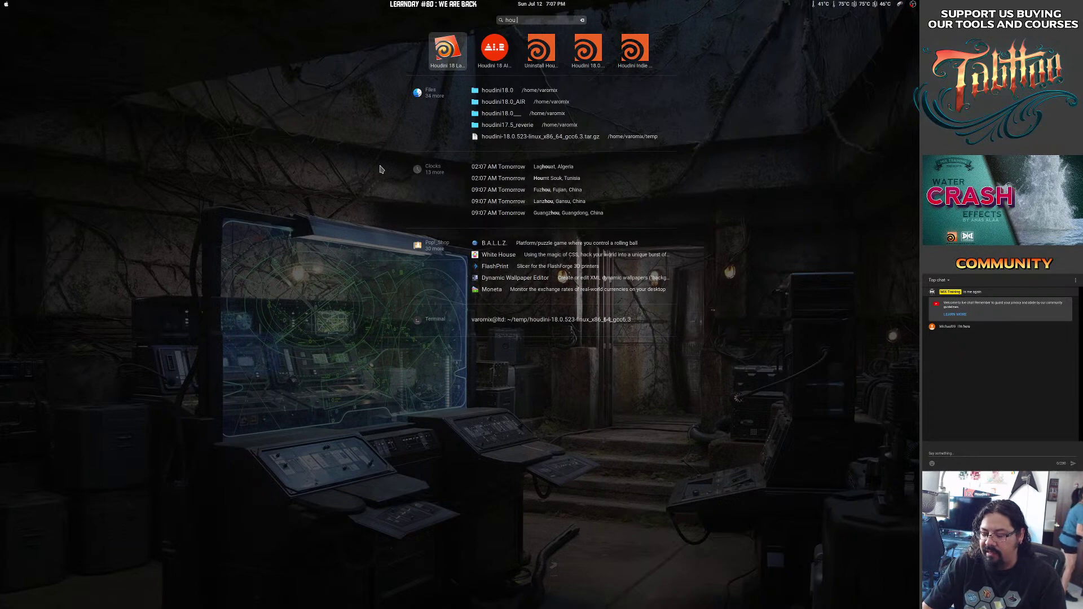
type("523")
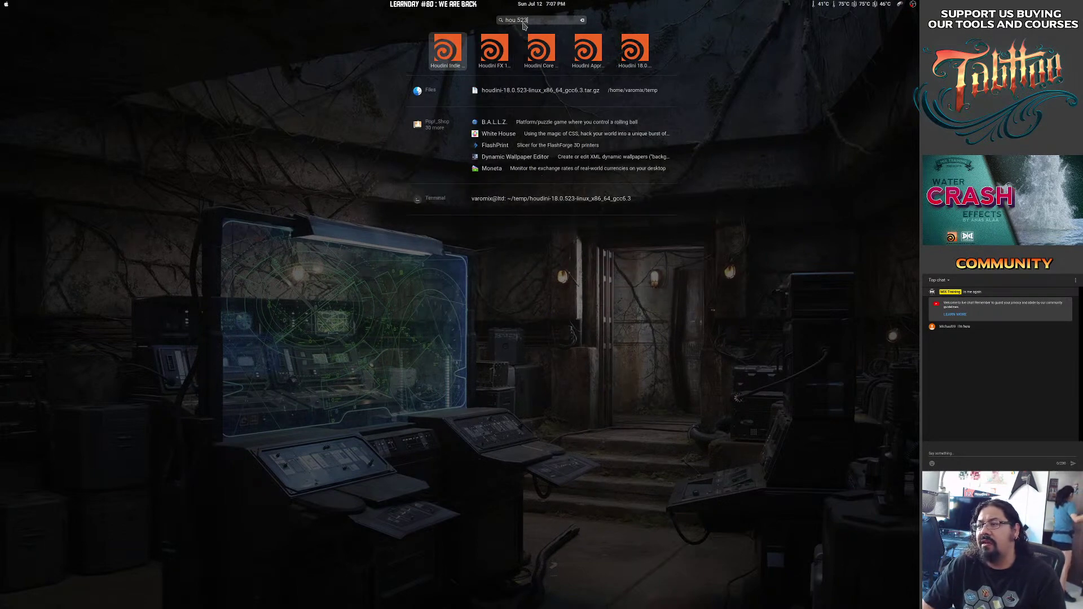
key("Right")
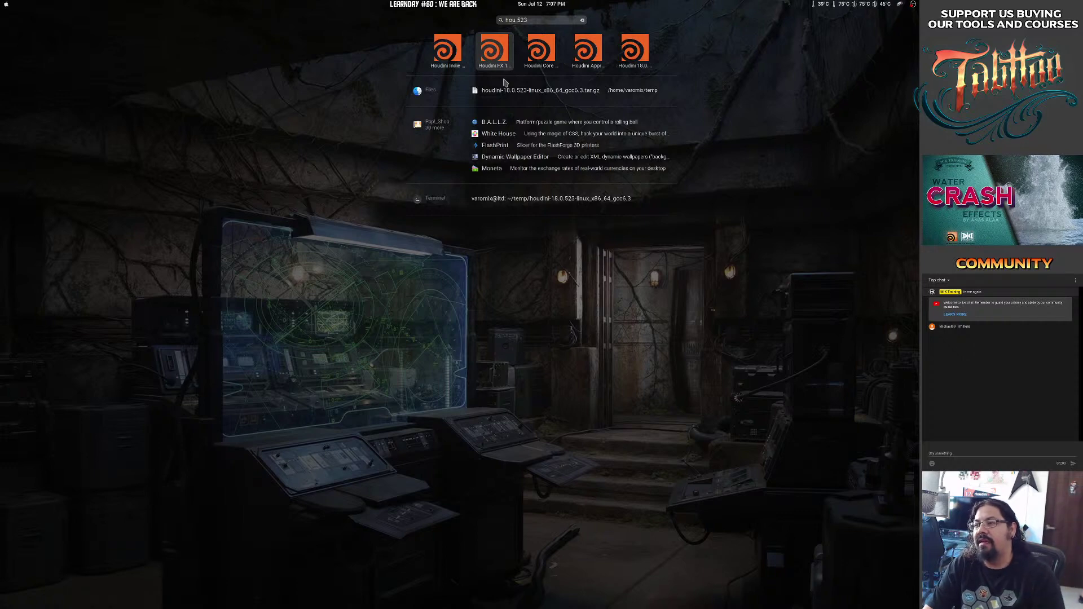
key("Escape")
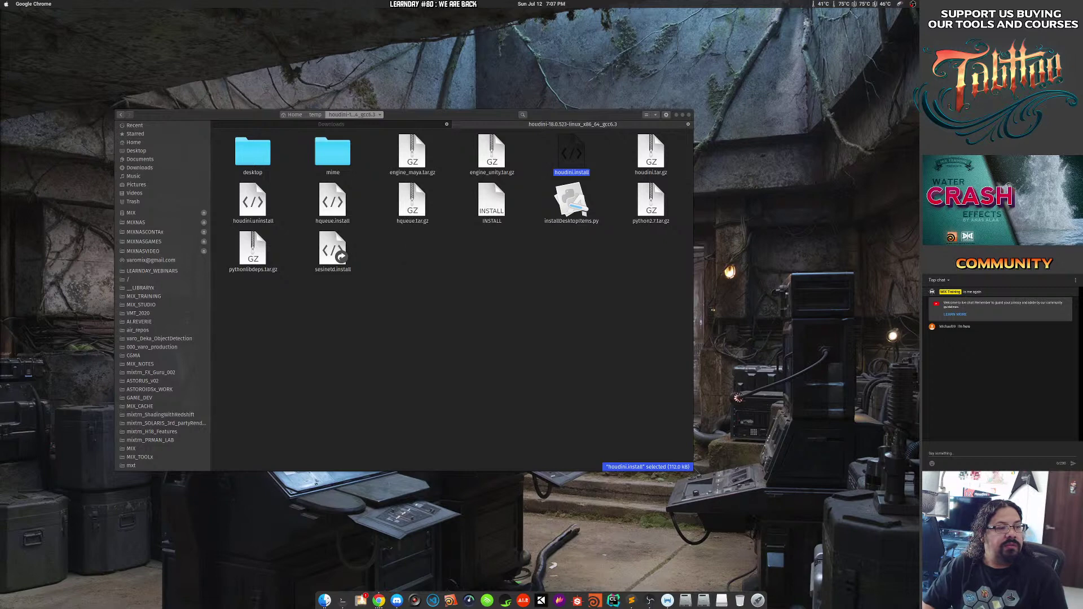
Move the installer terminal aside and highlight its installation-completed message.
left_click_drag(1, 276, 580, 318)
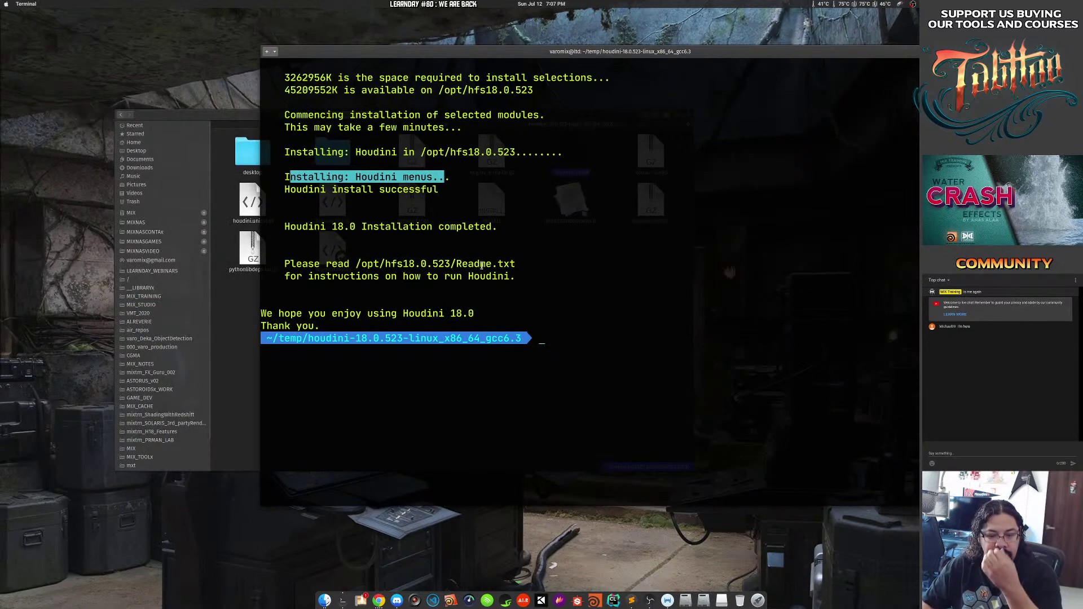
left_click_drag(626, 243, 544, 251)
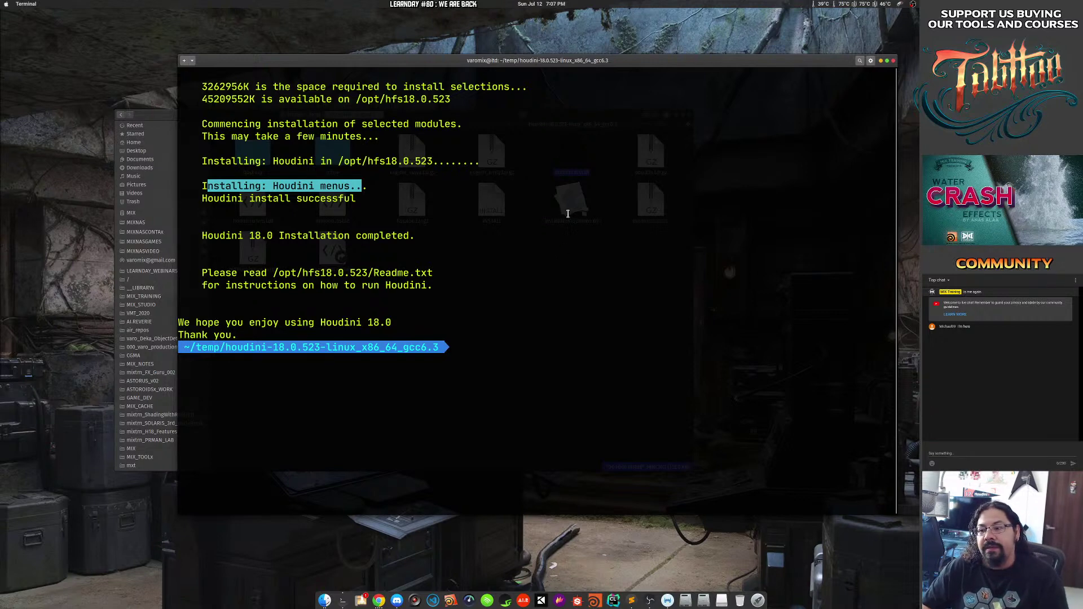
left_click_drag(568, 213, 466, 201)
triple_click(250, 313)
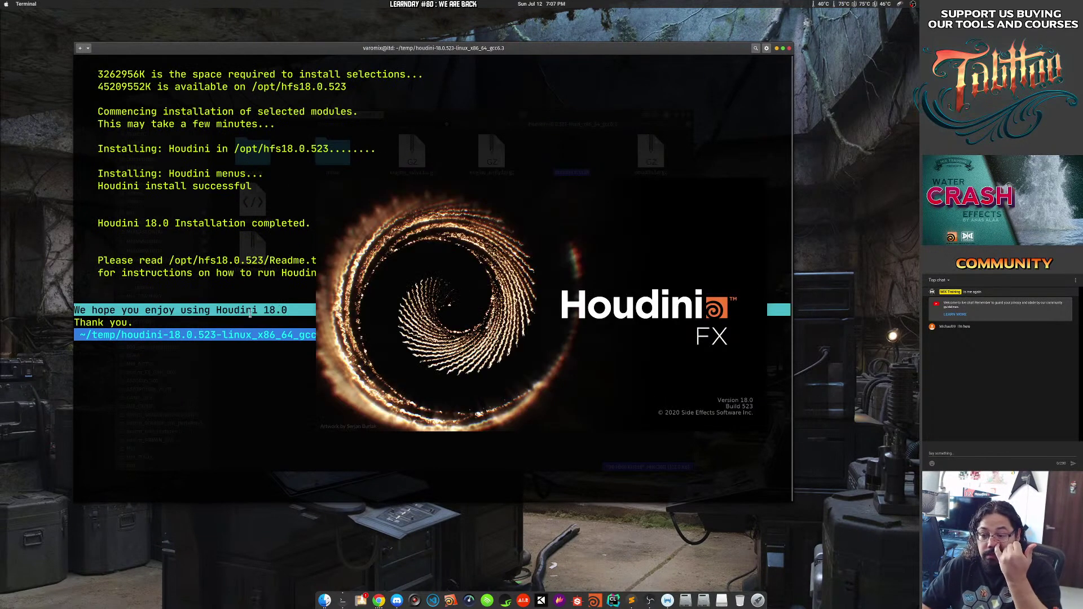
triple_click(138, 322)
left_click_drag(133, 308, 292, 307)
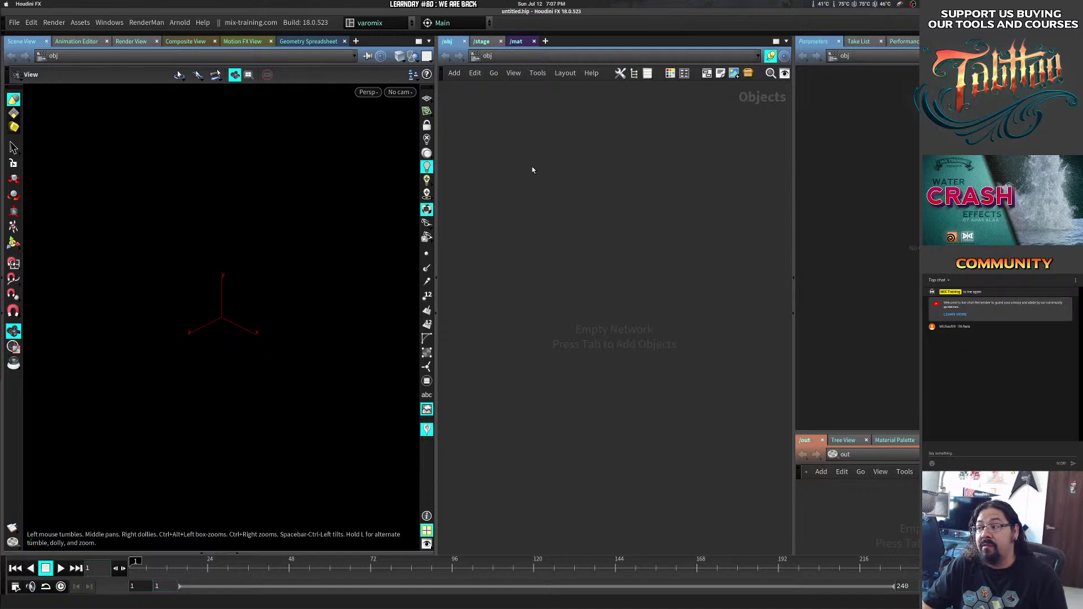
Check Houdini's empty scene, then close Houdini and the installer terminal.
right_click(427, 98)
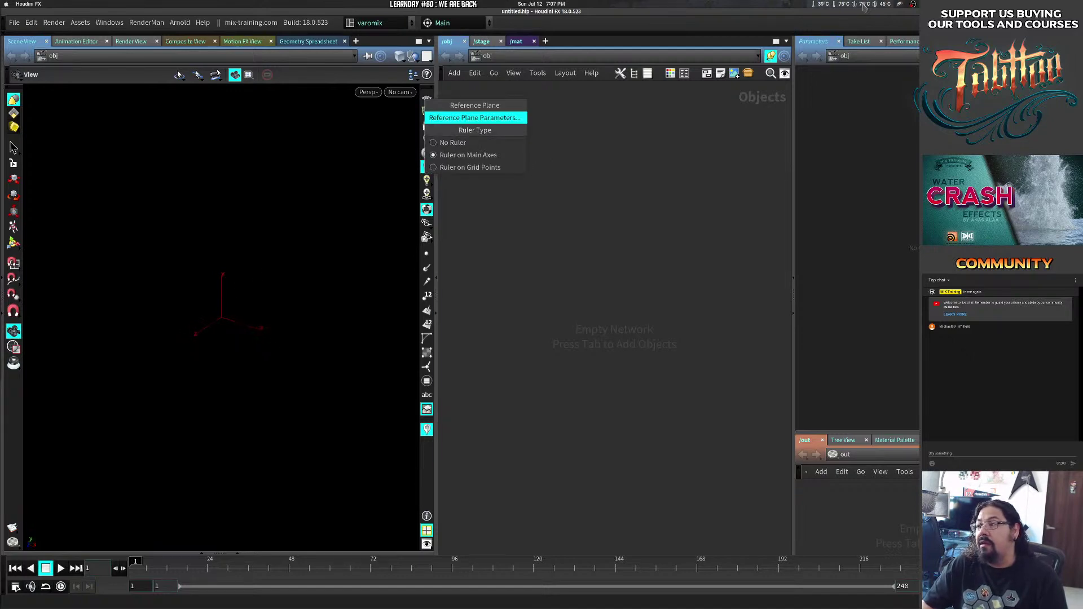
left_click(847, 19)
left_click_drag(884, 11, 676, 120)
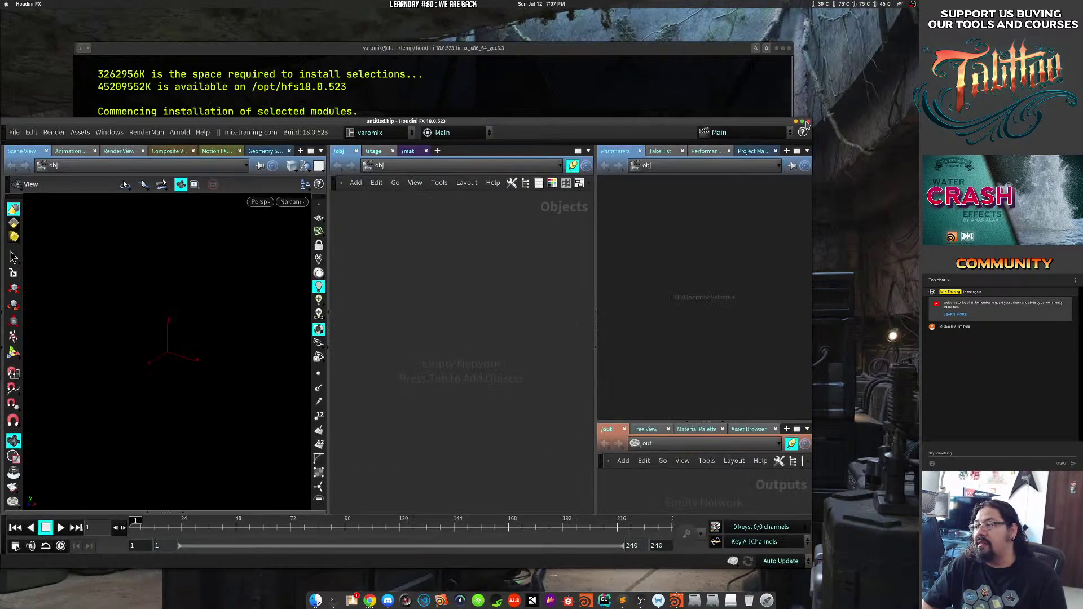
left_click(796, 122)
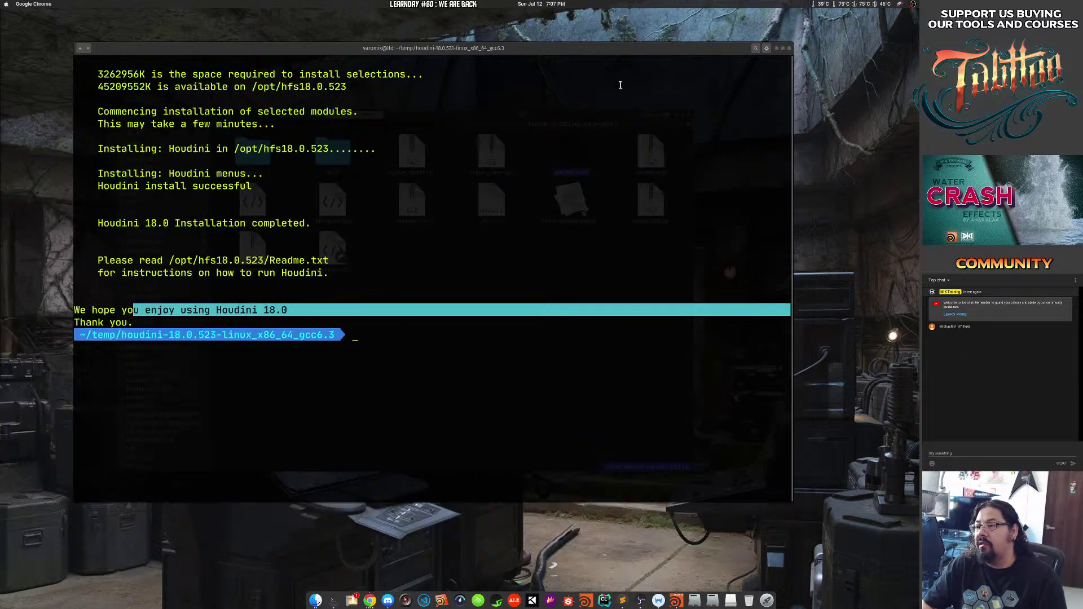
left_click(789, 49)
left_click(399, 299)
Go up to temp and open PureRef-1.10.4_x64.deb in the package installer.
left_click(315, 115)
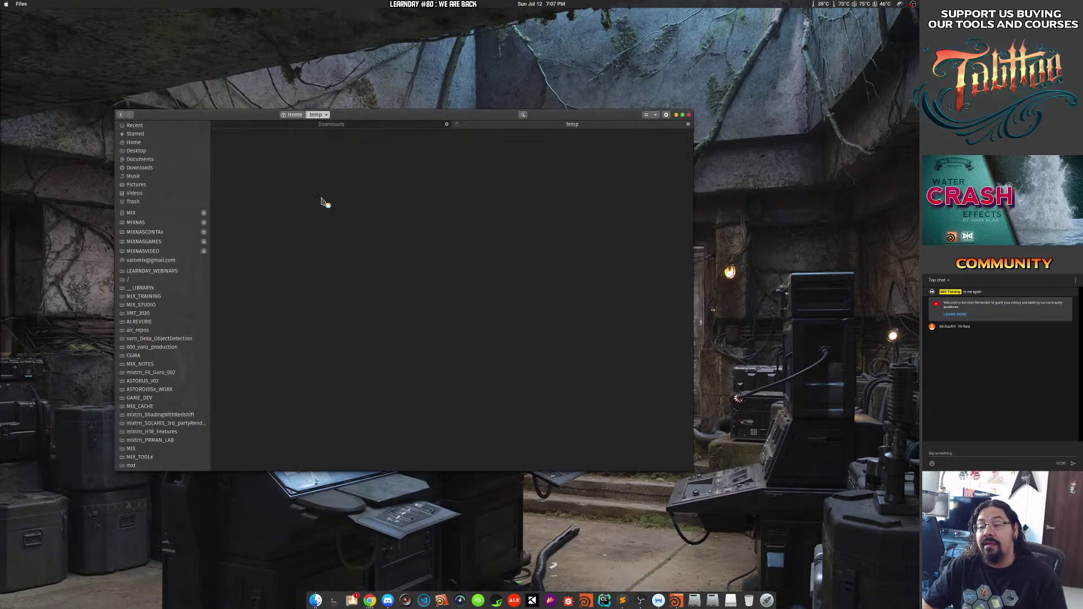
left_click(627, 155)
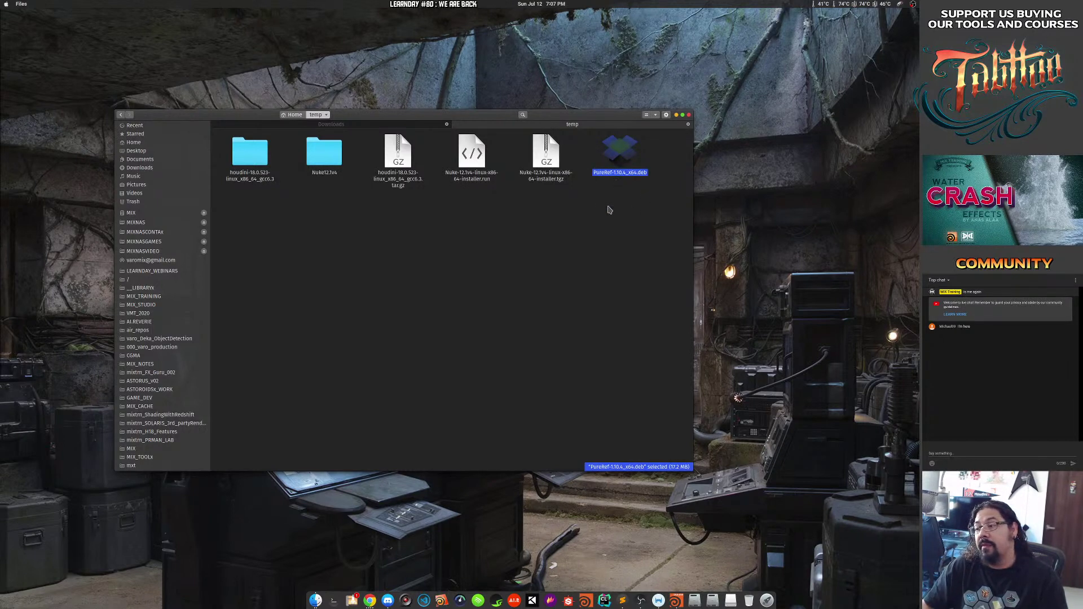
double_click(620, 151)
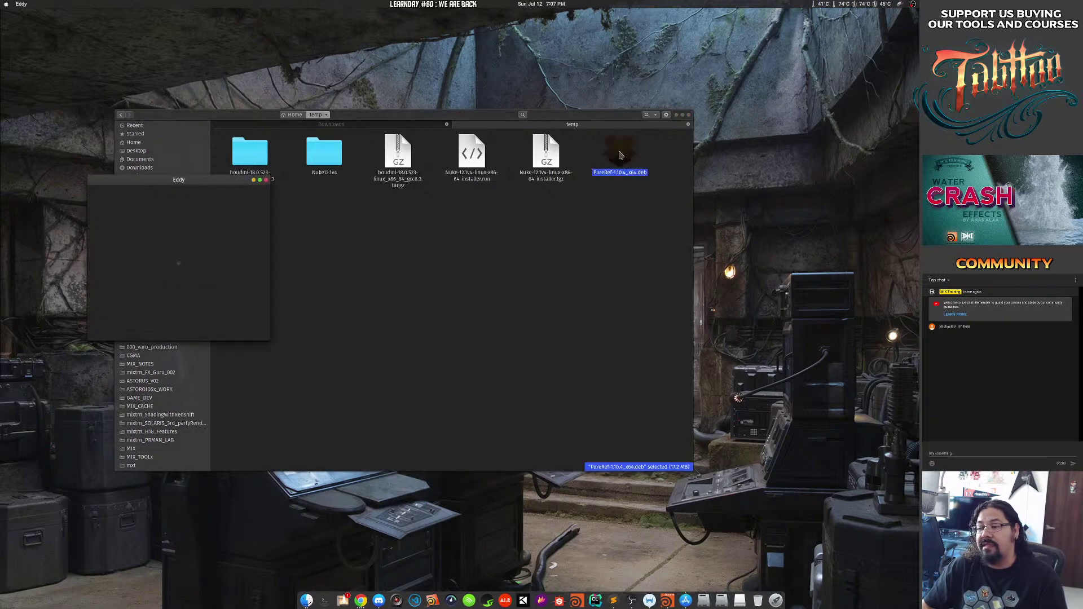
left_click_drag(199, 182, 258, 155)
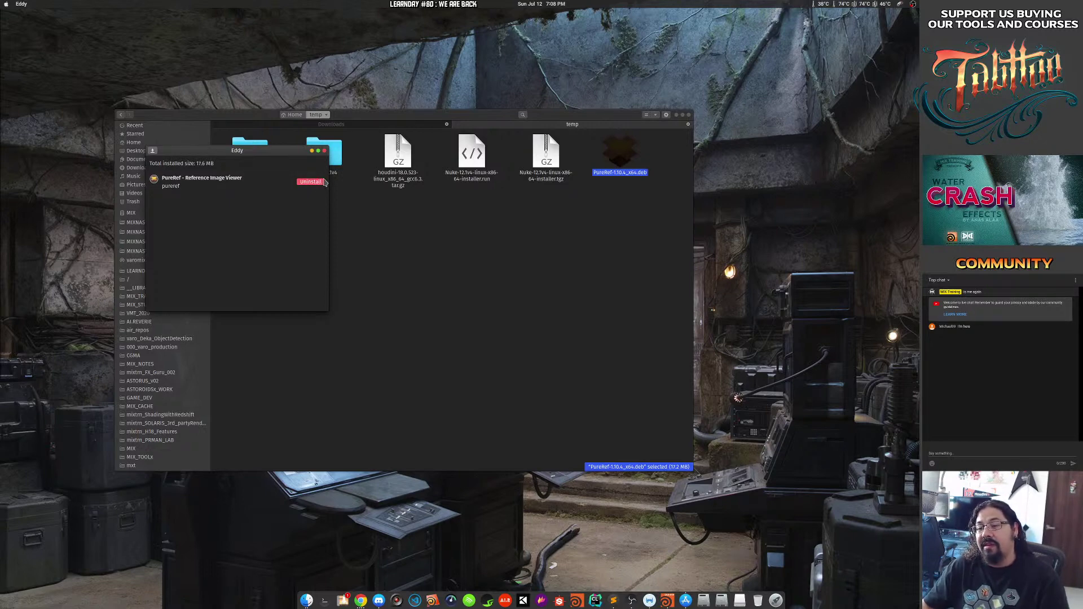
Uninstall the existing PureRef – Reference Image Viewer, authorising the removal with the account password.
left_click(323, 182)
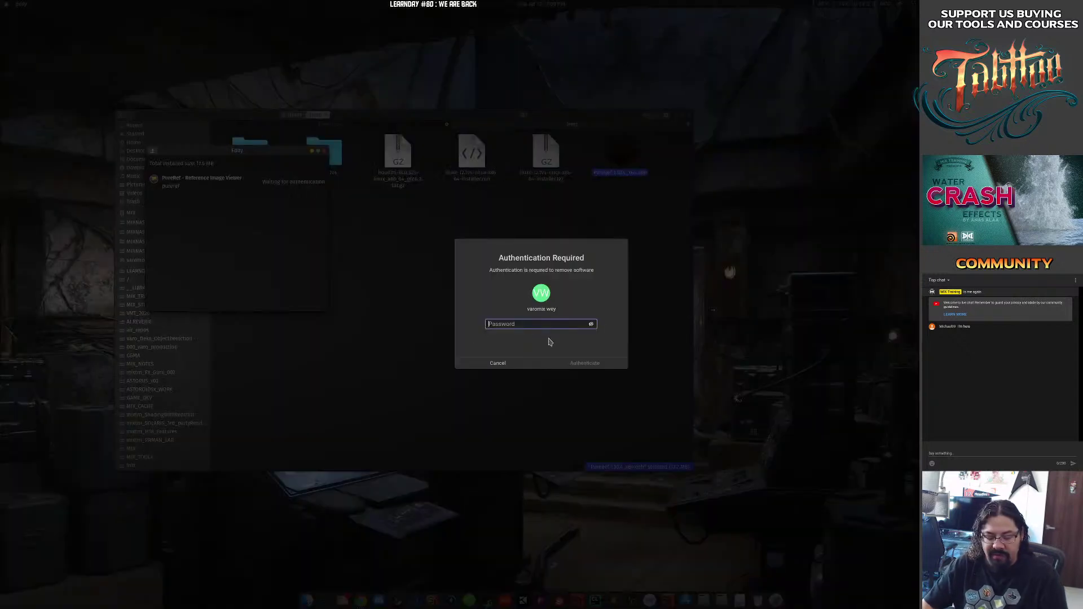
type("********")
key("Return")
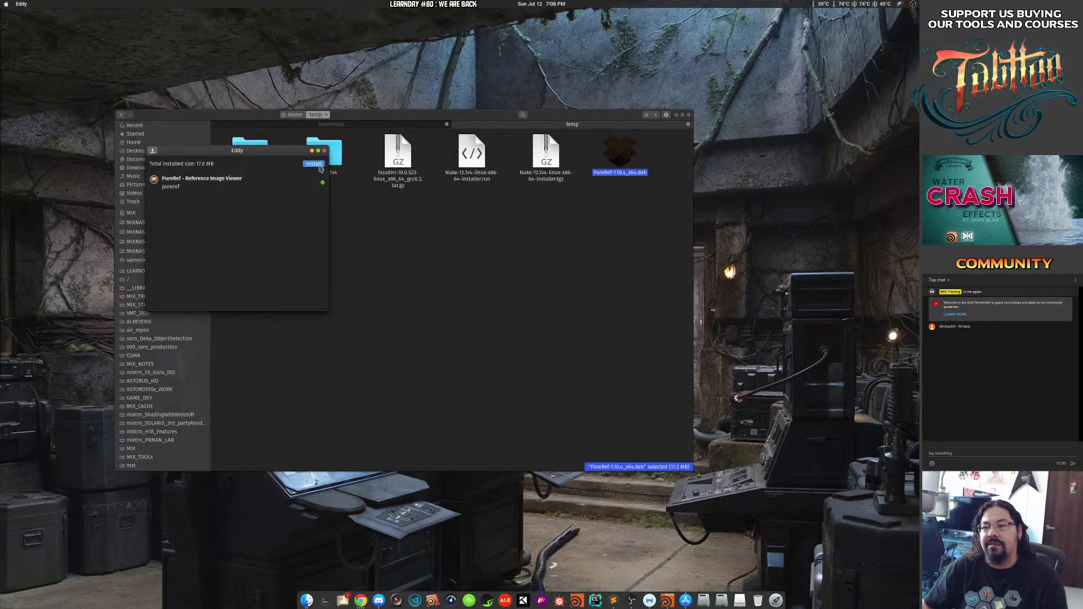
Reinstall PureRef (17.6 MB) from the package with the password and let it finish.
left_click(315, 164)
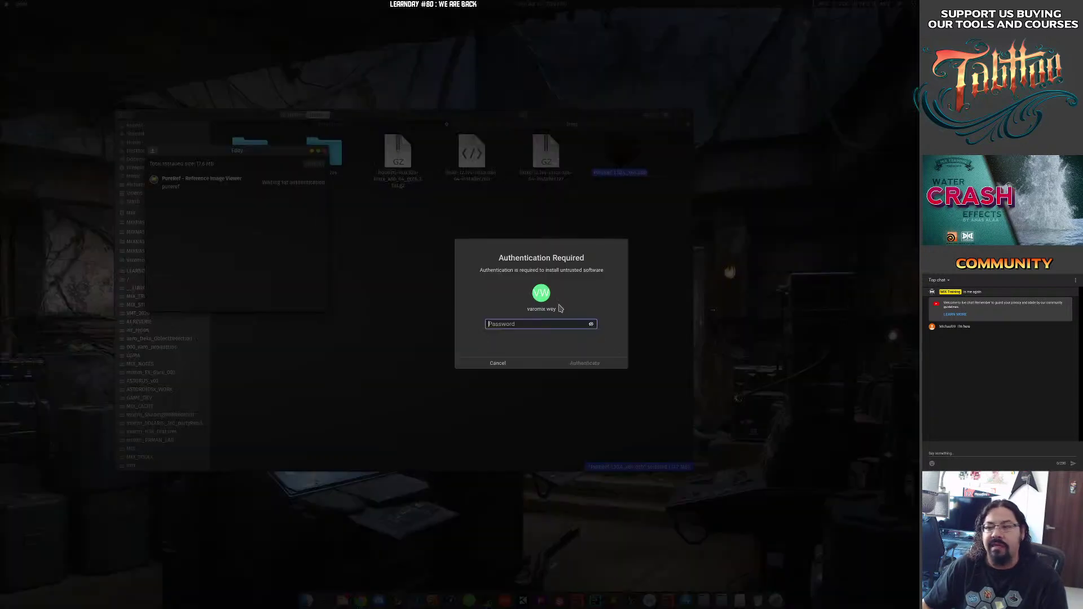
type("*")
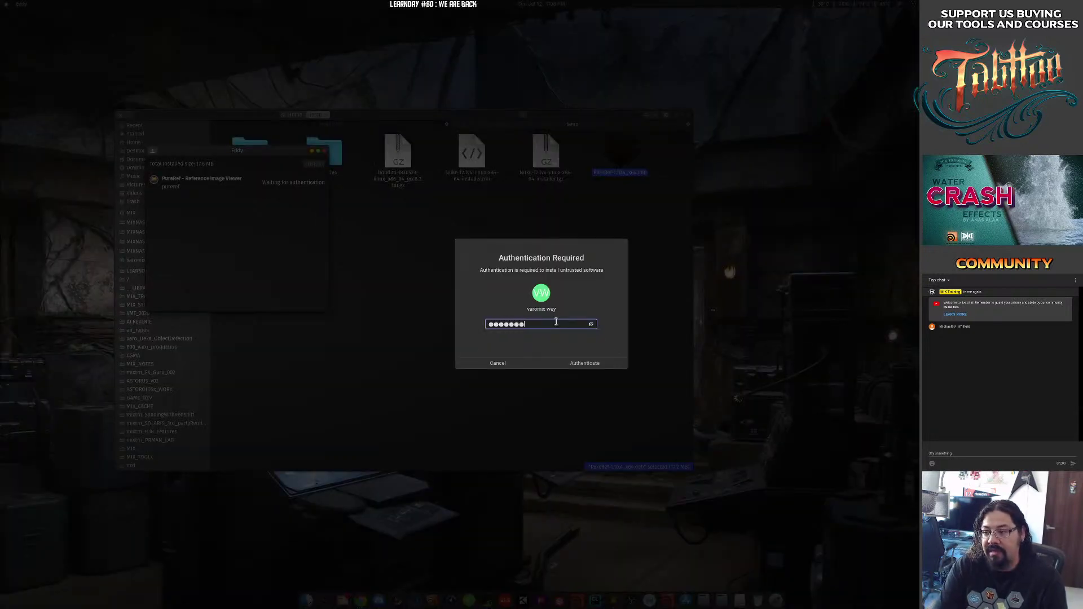
type("*******")
key("Return")
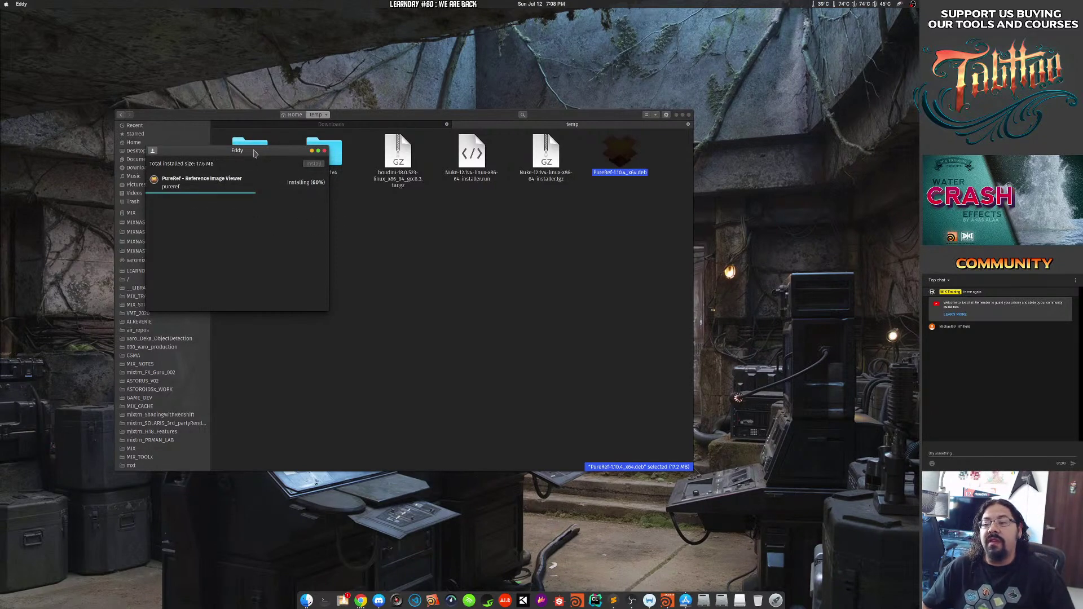
left_click_drag(254, 154, 428, 230)
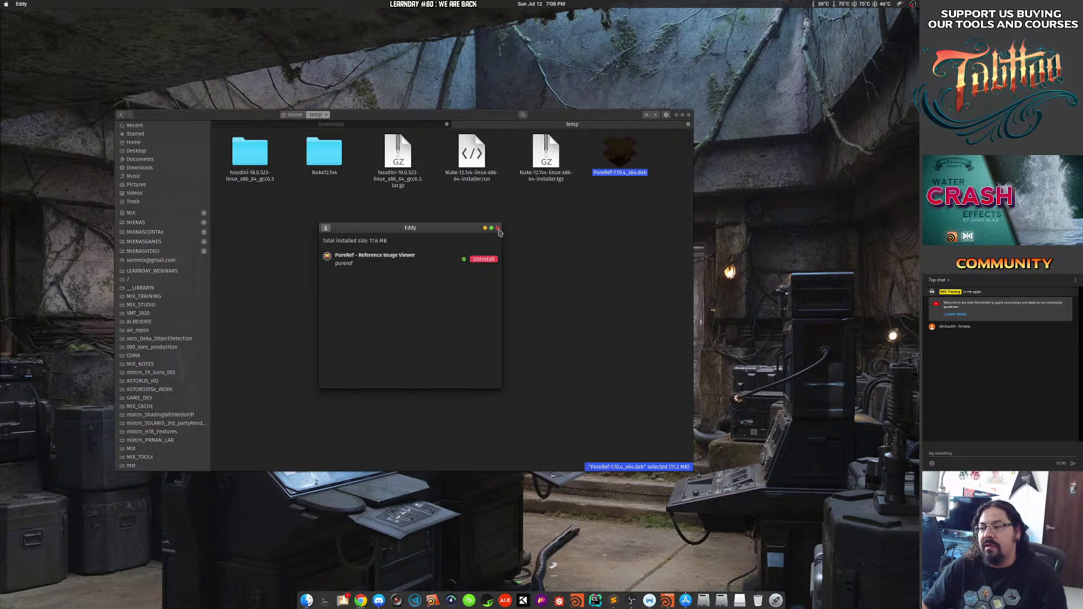
Close Eddy, launch PureRef from an Activities search for 'pure', and finish its first-time setup.
left_click(497, 228)
key("super")
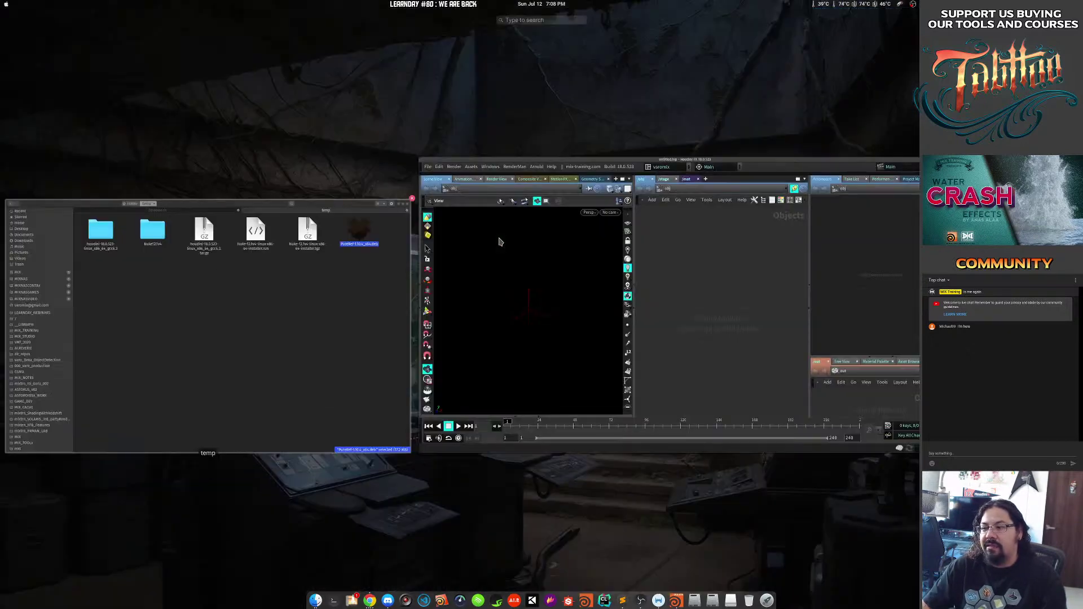
type("pure")
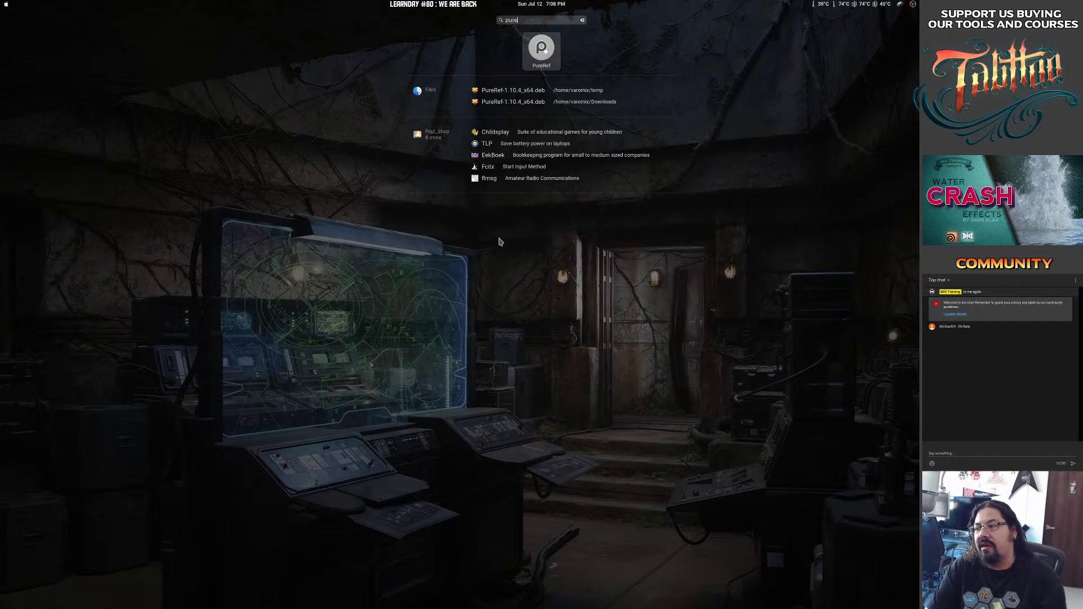
key("Return")
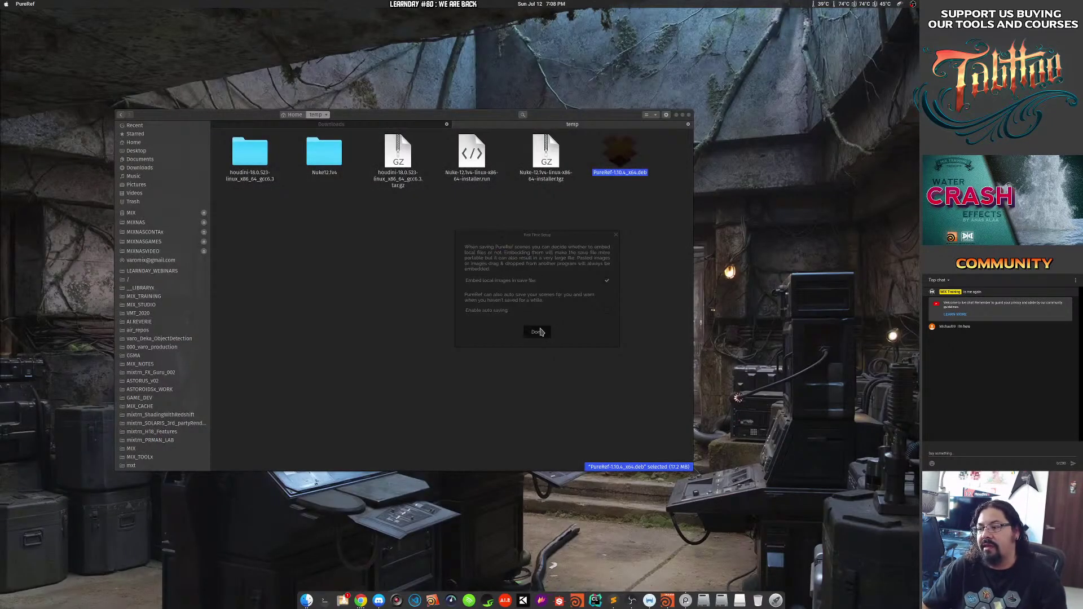
left_click(537, 332)
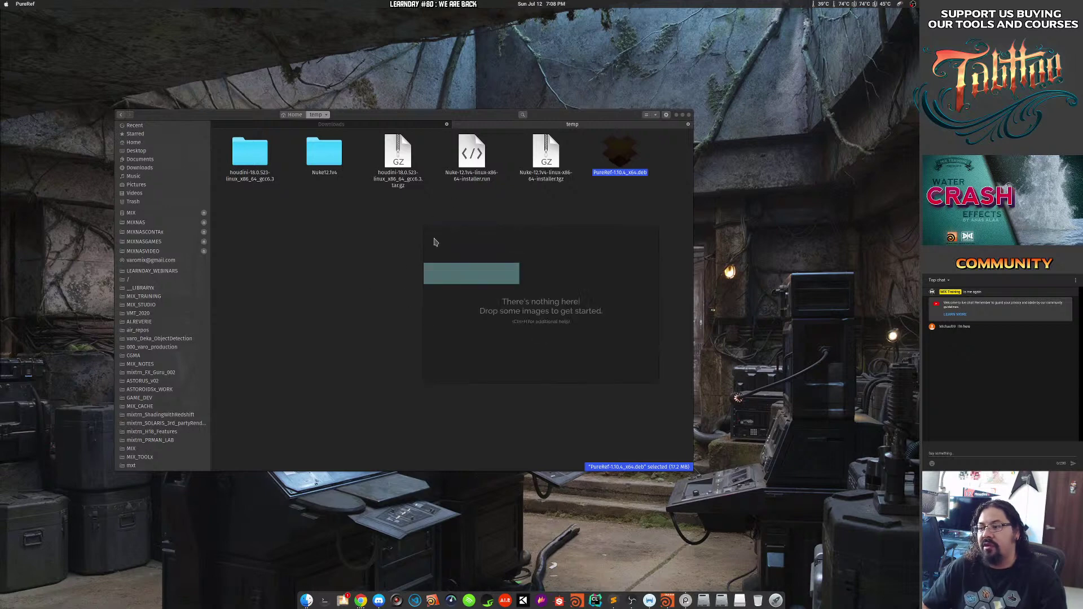
Close the empty PureRef canvas from its right-click menu after confirming it runs.
left_click_drag(576, 298, 544, 223)
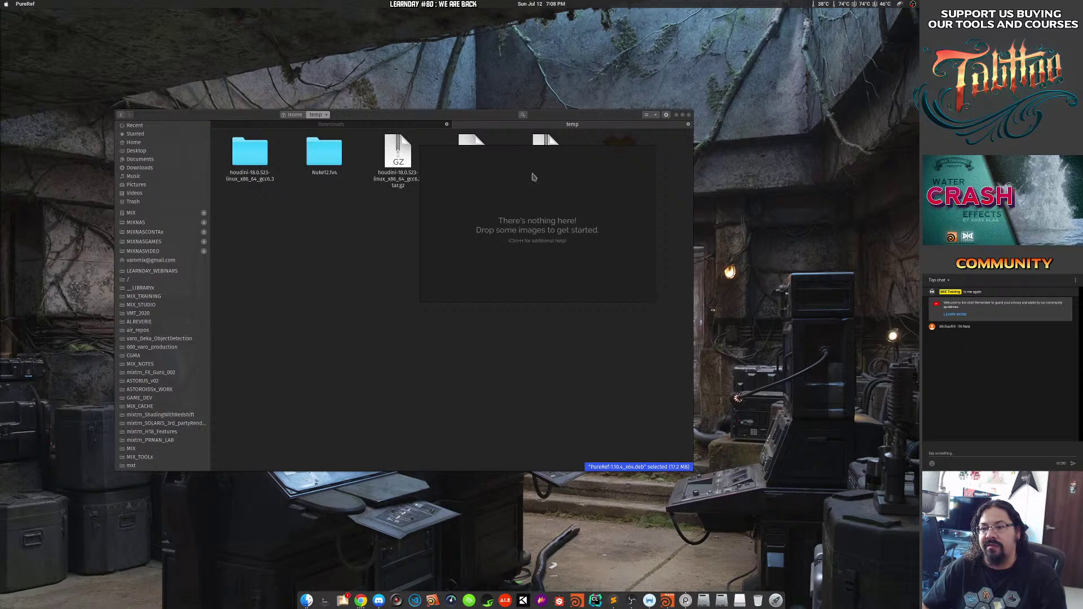
right_click(508, 236)
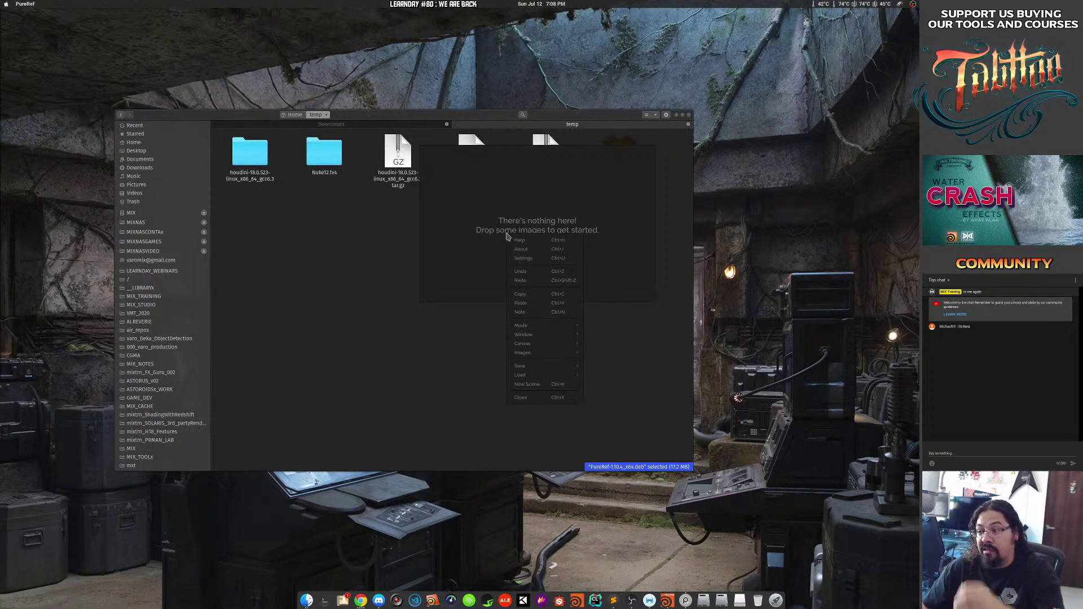
left_click(532, 396)
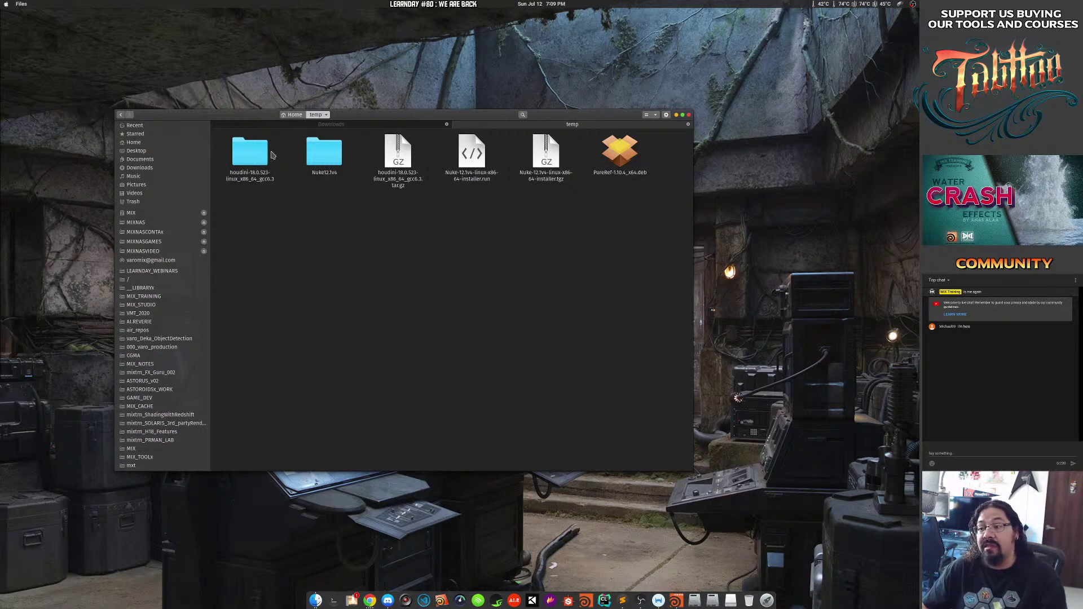
Extract Blackmagic_Fusion_Studio_16.2.3_Linux.tar here in temp and select the resulting folder.
left_click_drag(365, 114, 0, 91)
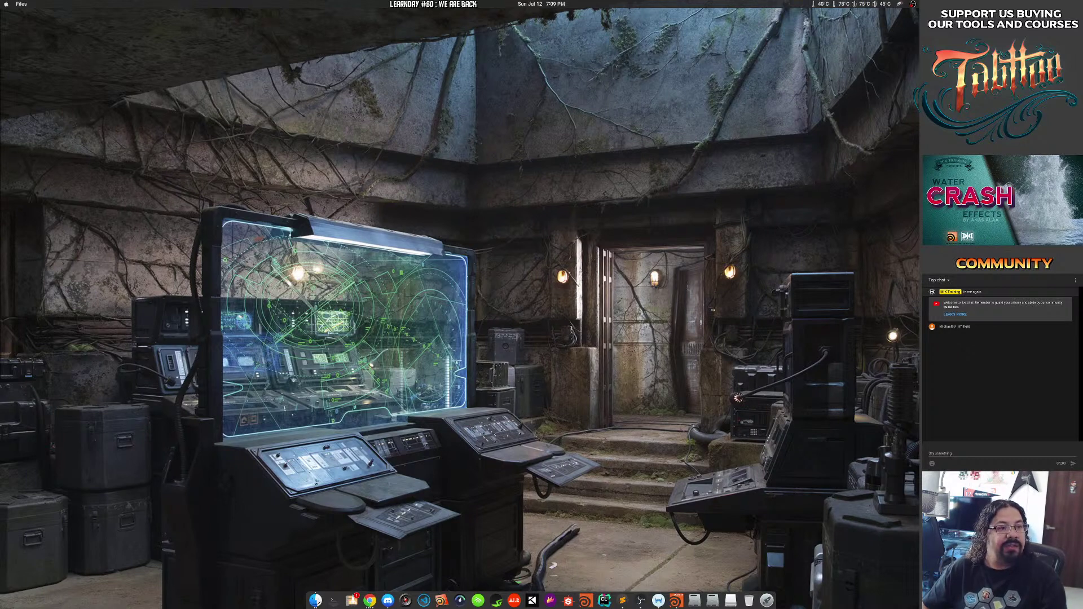
left_click_drag(0, 193, 540, 105)
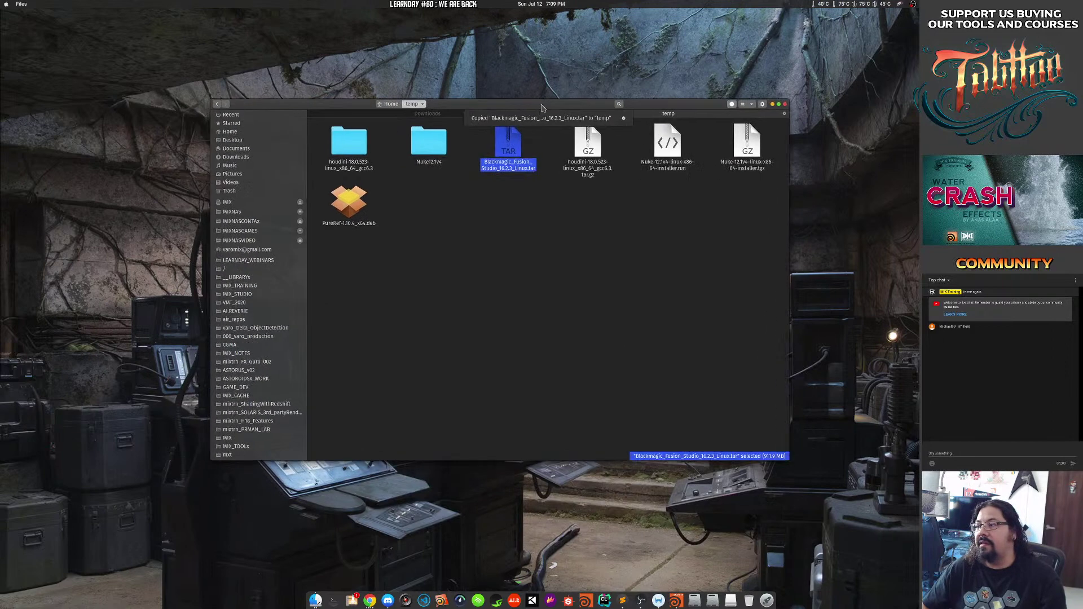
left_click(684, 250)
left_click(511, 148)
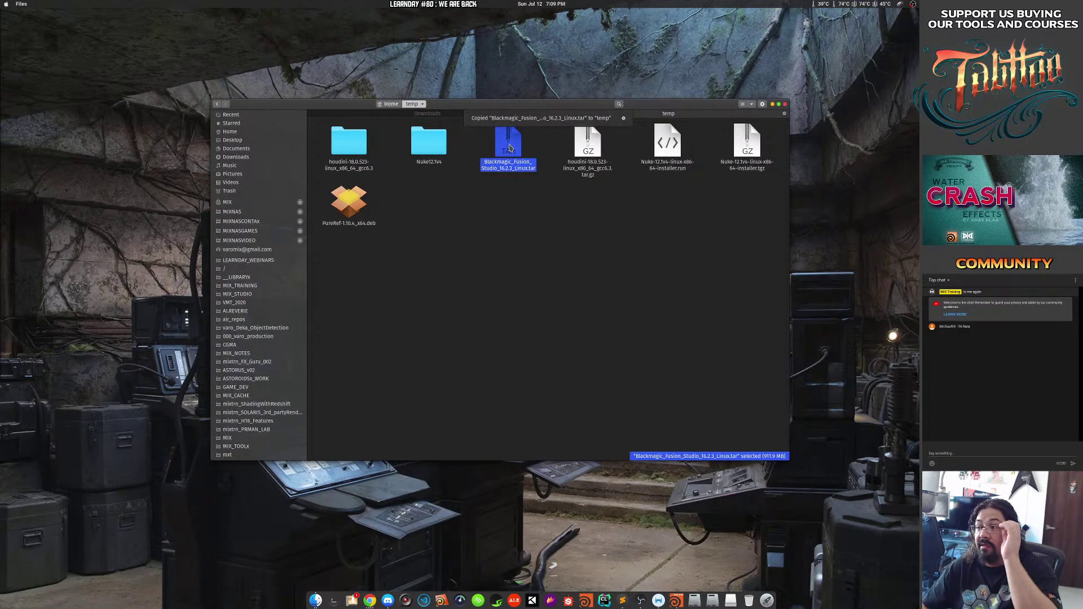
right_click(499, 152)
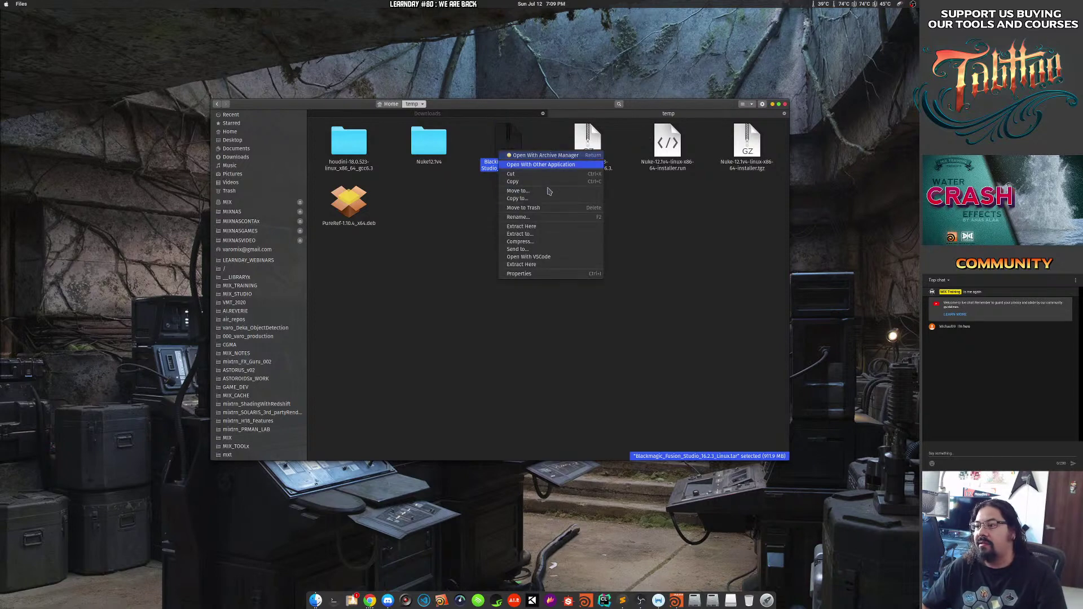
left_click(561, 228)
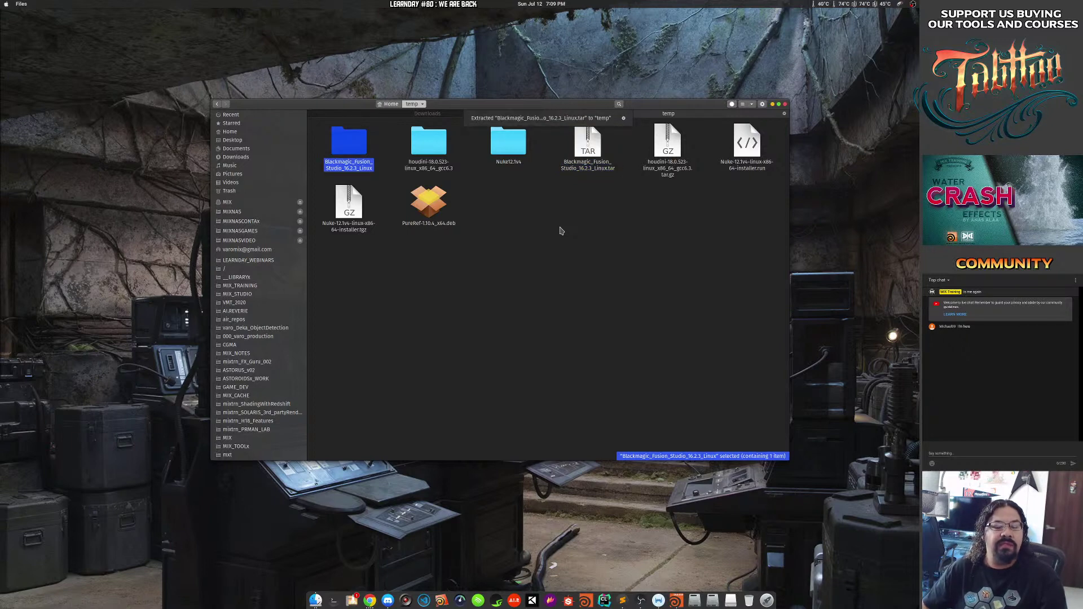
left_click(561, 231)
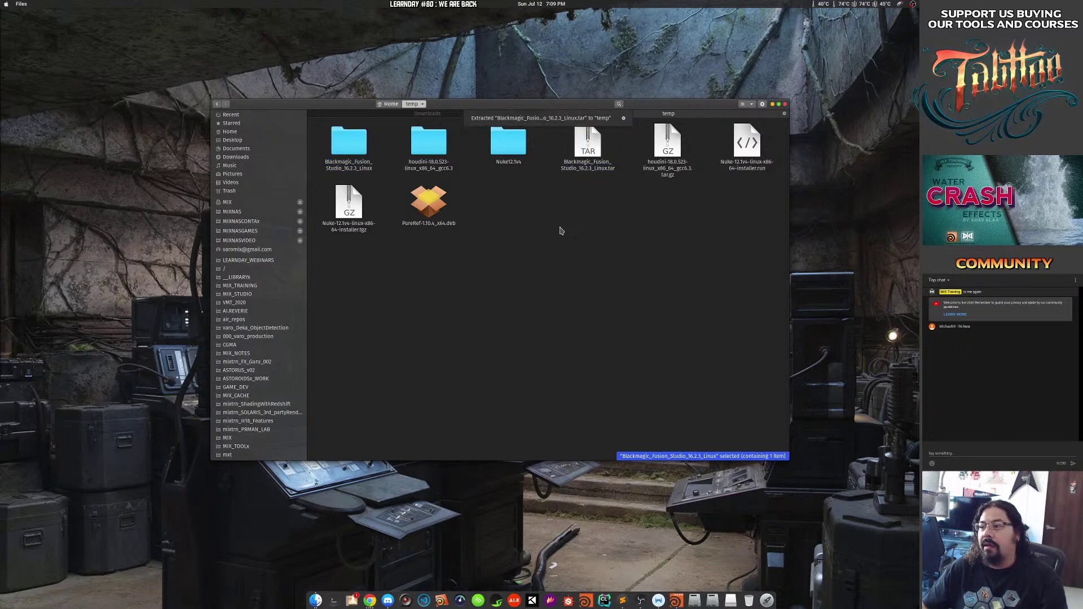
left_click(348, 142)
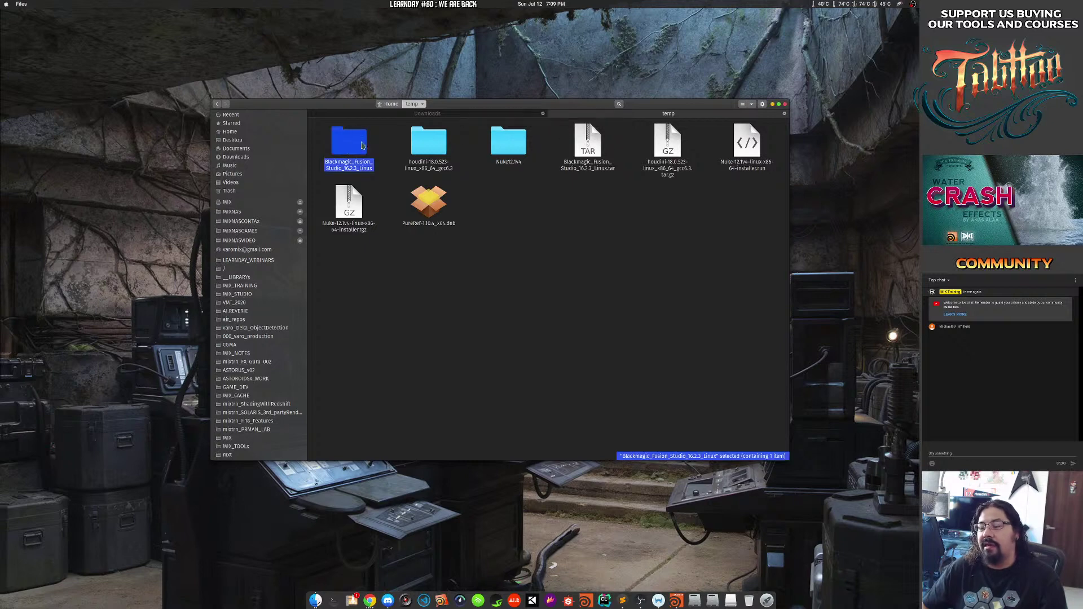
Open the Blackmagic_Fusion_Studio_16.2.3_Linux folder and check its Render Node and Fusion Studio installer .run files.
double_click(348, 144)
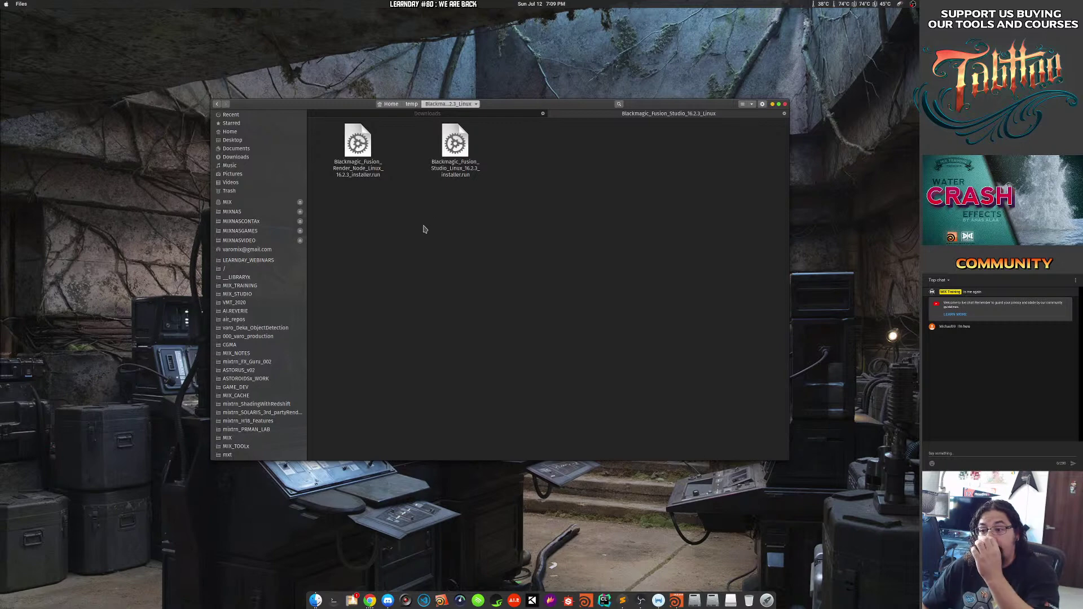
left_click(359, 171)
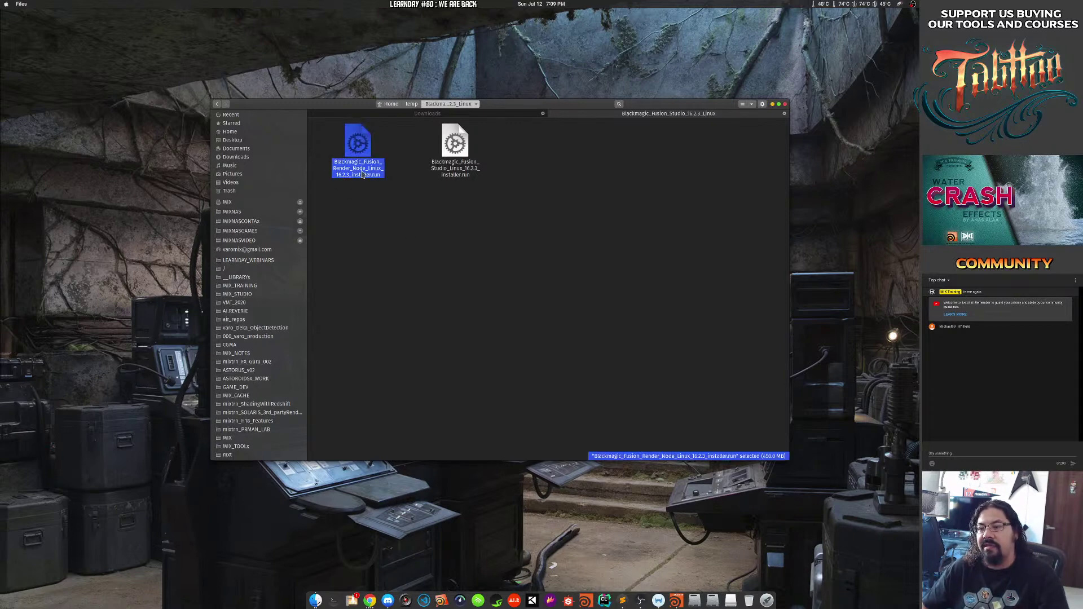
left_click(456, 172)
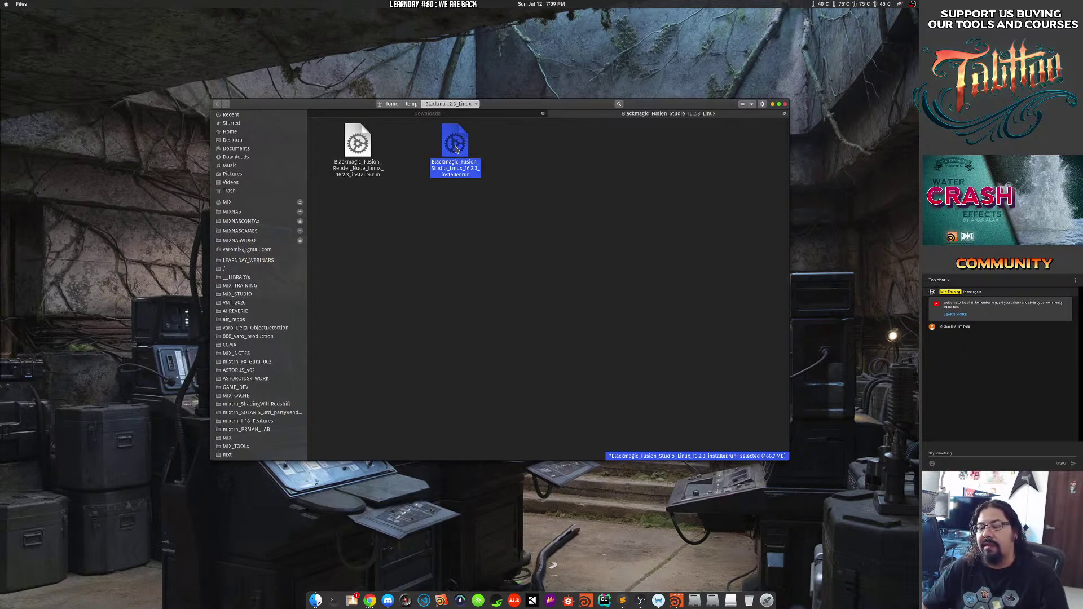
Launch the Fusion Studio 16.2.3 installer .run file and advance past its introduction.
double_click(455, 144)
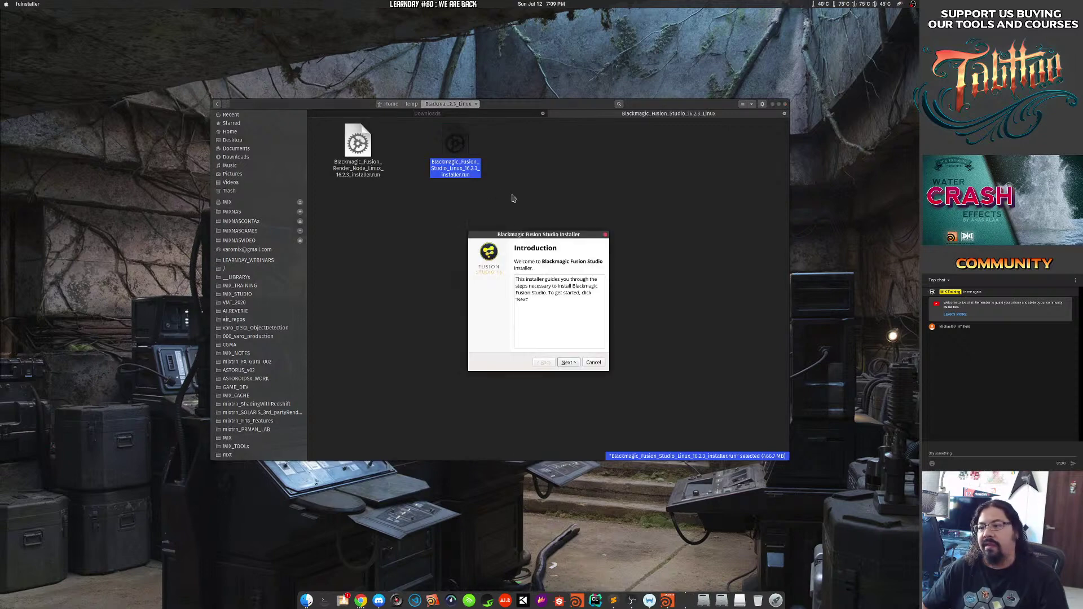
left_click_drag(514, 234, 427, 85)
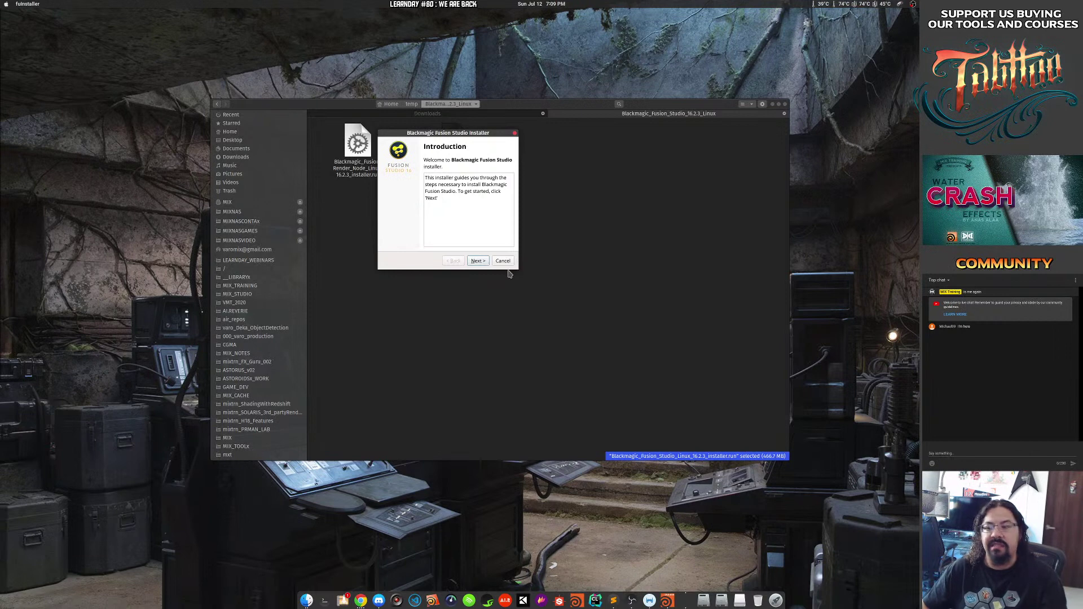
left_click(477, 260)
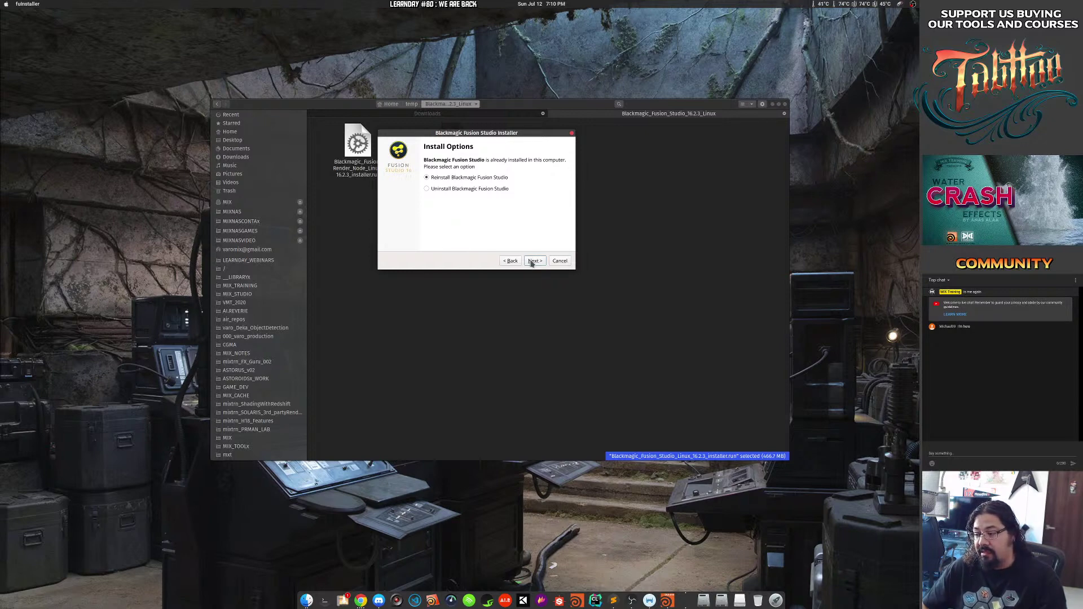
key("super")
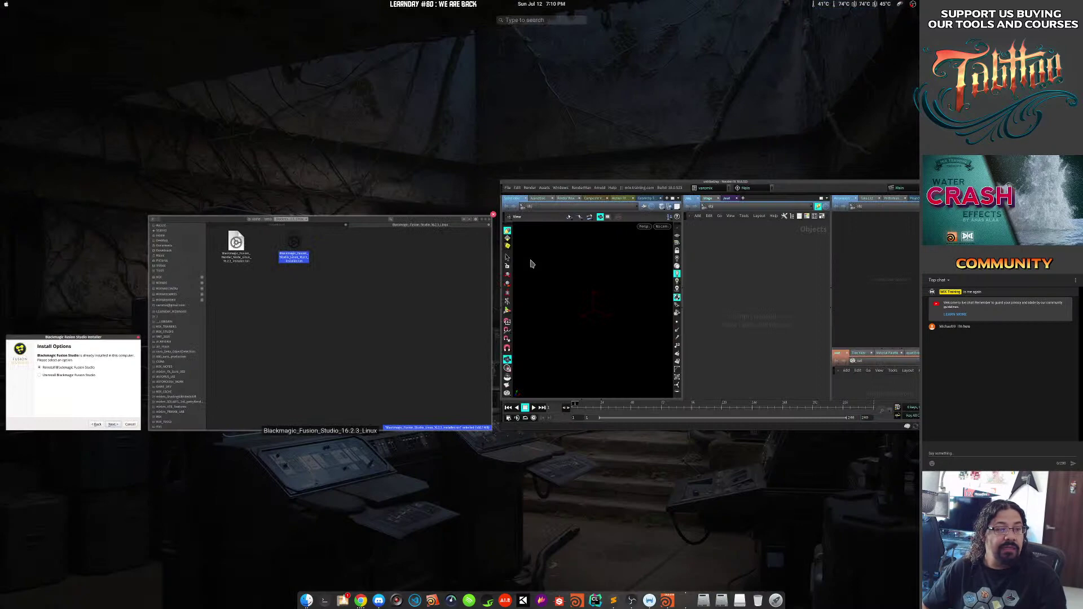
key("super")
Keep Reinstall, accept the license agreement, and start installing Fusion Studio.
left_click(533, 261)
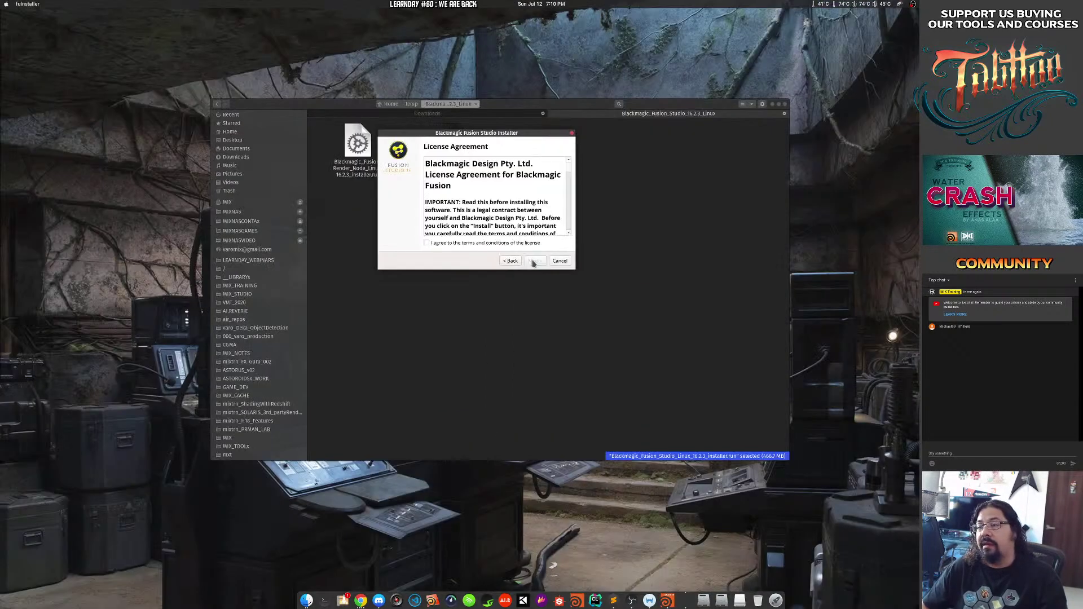
left_click(458, 243)
left_click_drag(576, 270, 635, 293)
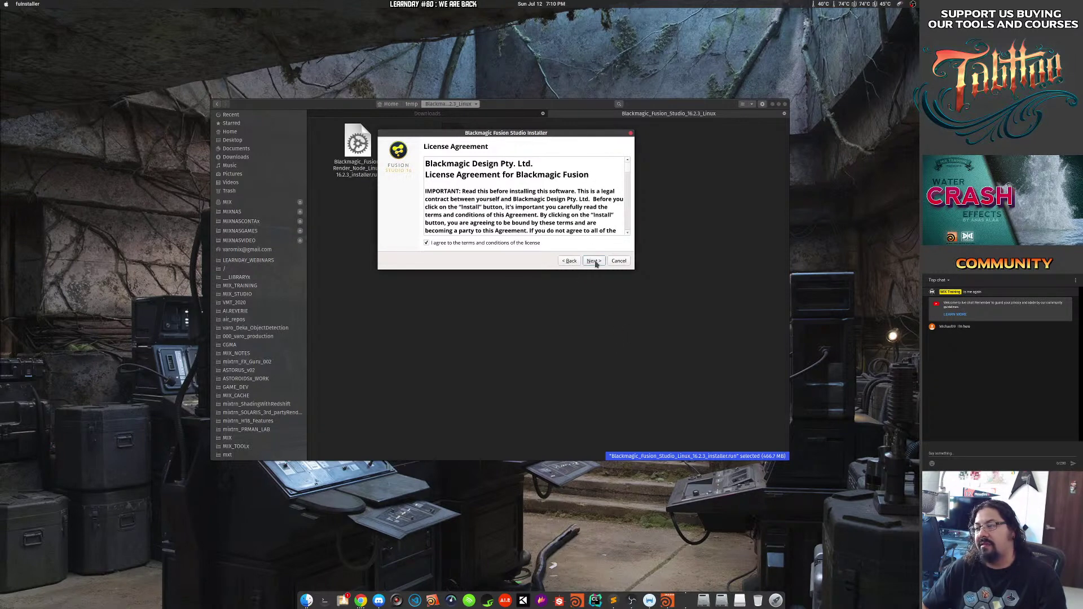
left_click(594, 261)
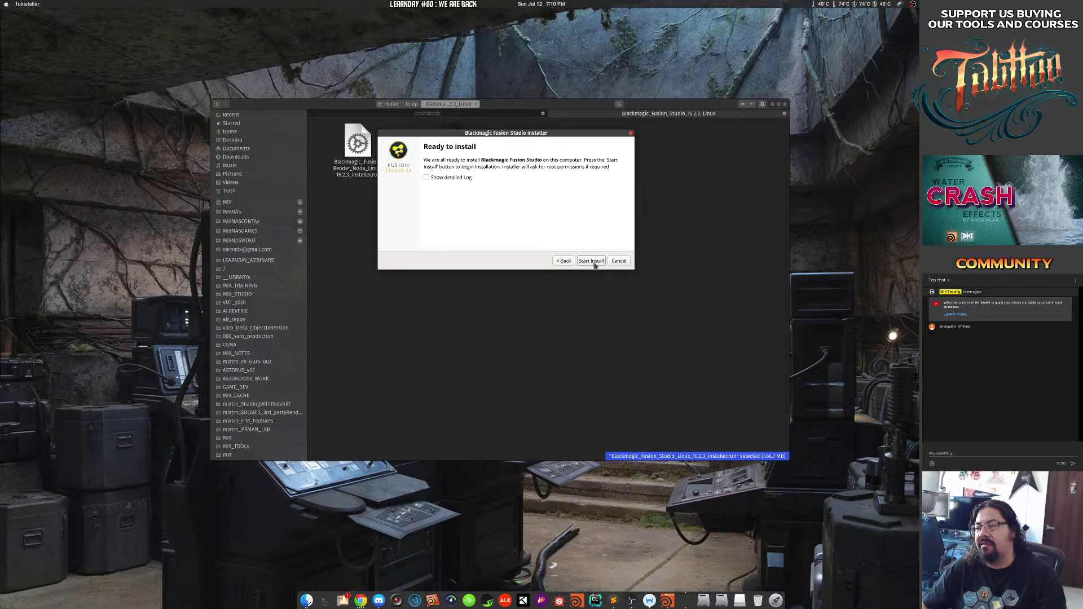
left_click(594, 263)
Authorise the Fusion Studio install with the password, show the detailed log, then bring up Pop!_Shop.
type("*")
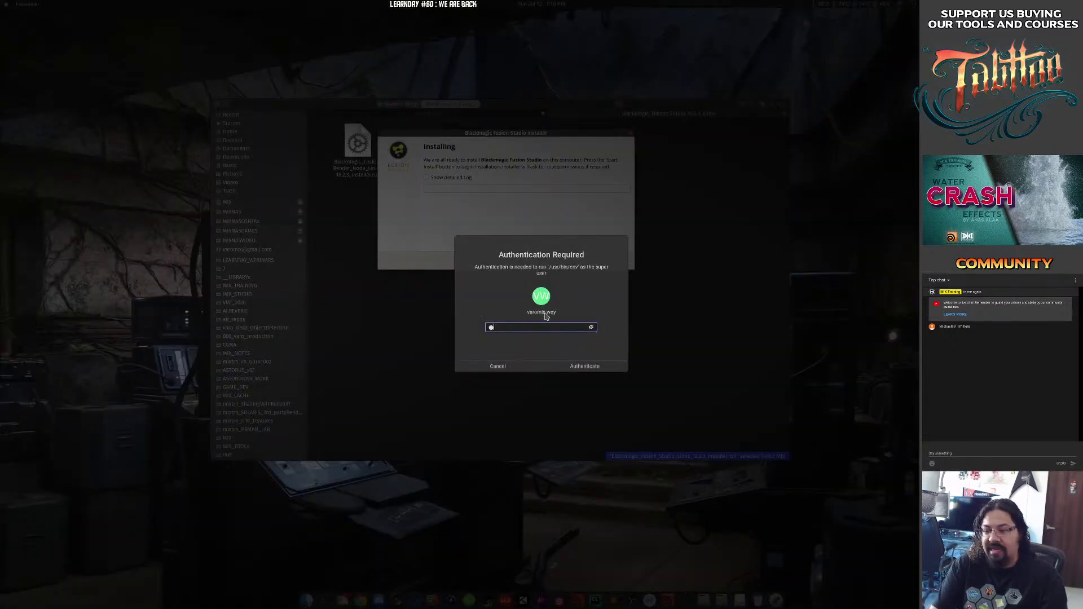
type("******")
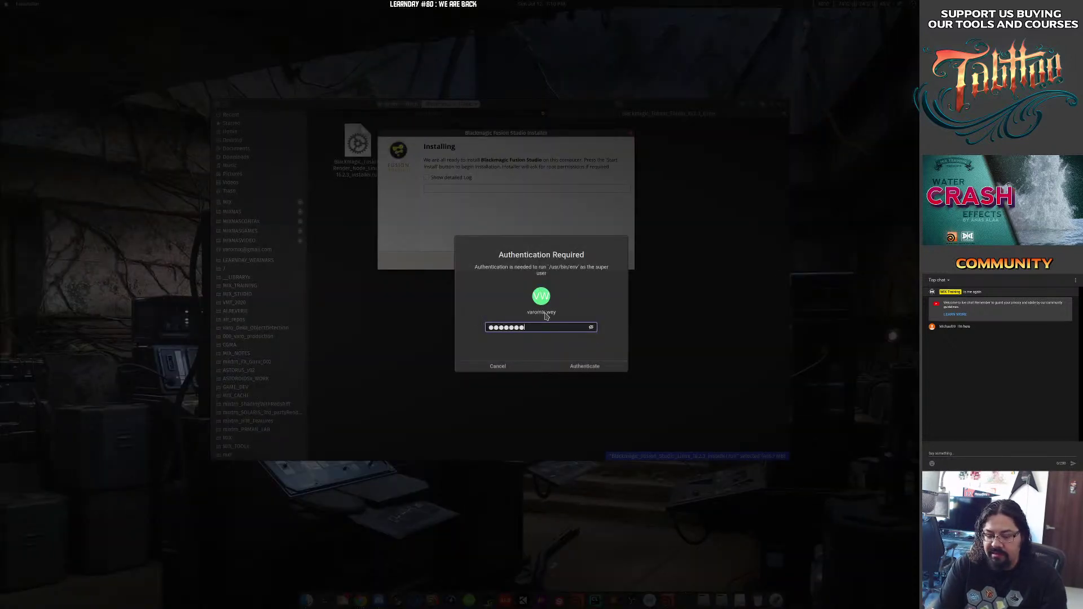
type("*")
key("Return")
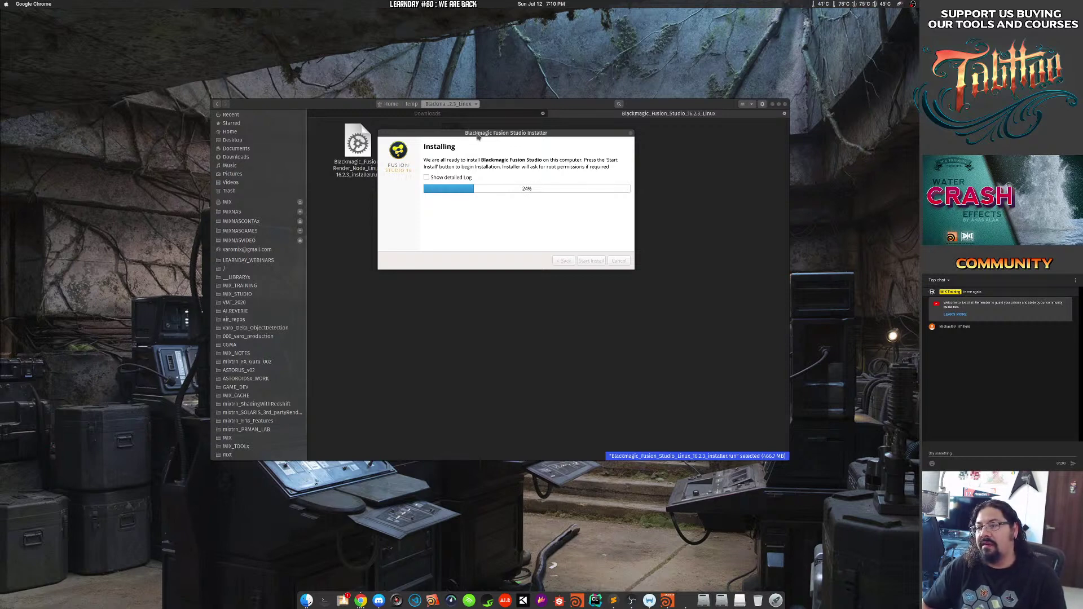
left_click(436, 179)
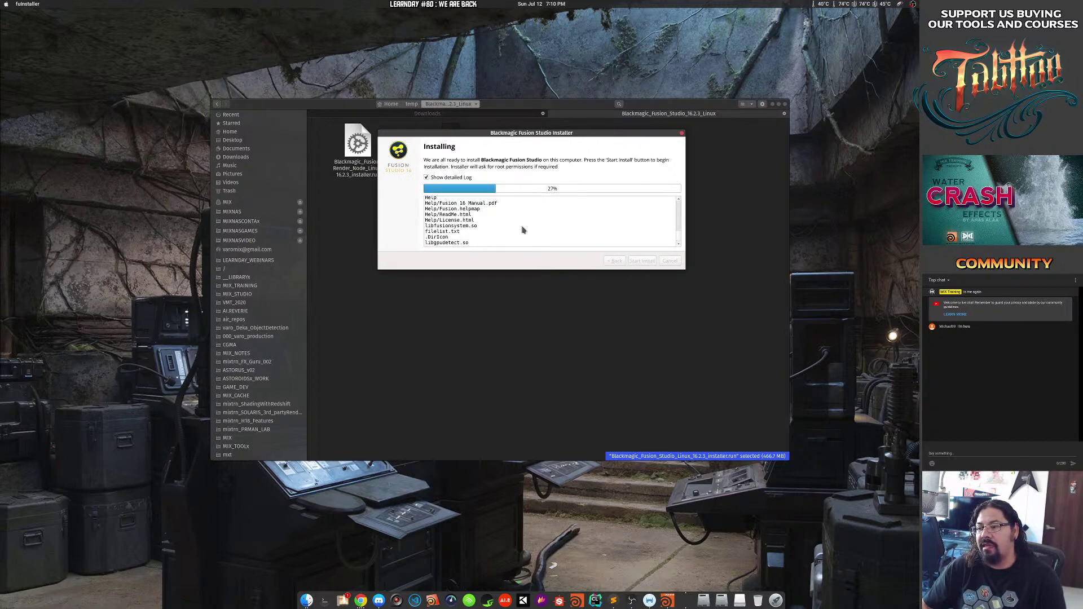
left_click_drag(439, 209, 494, 247)
left_click(483, 246)
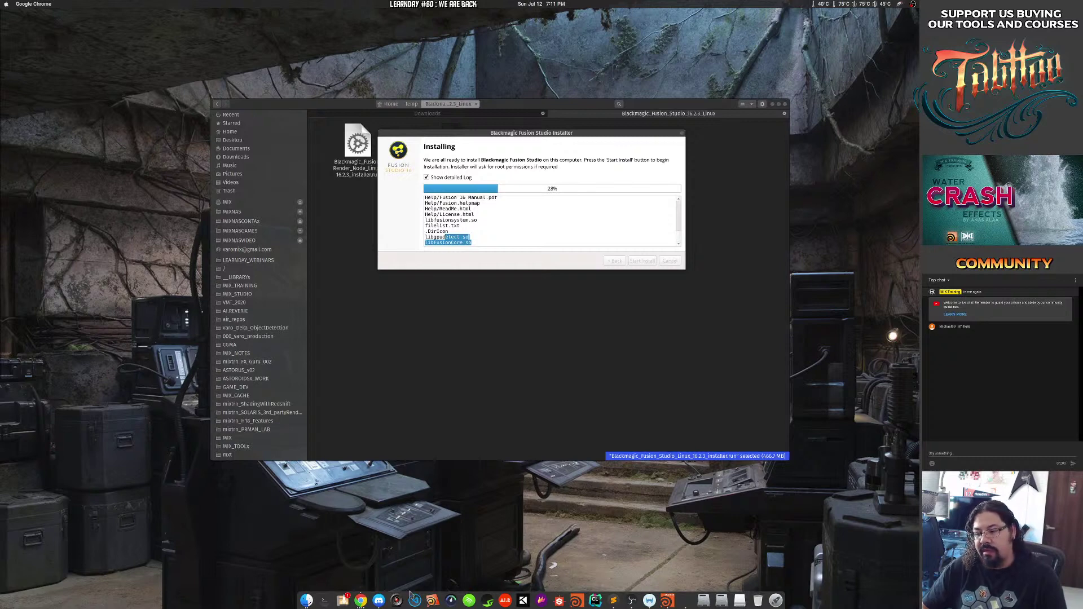
left_click(342, 600)
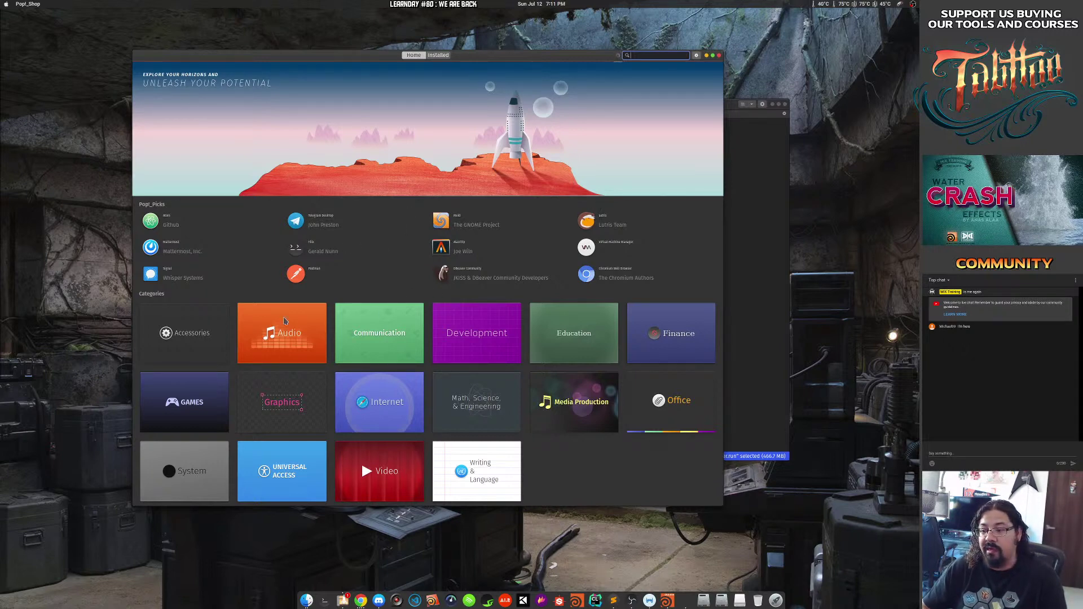
Browse Pop!_Shop's Graphics category, view both Blender listings, then go back to Home.
left_click(285, 401)
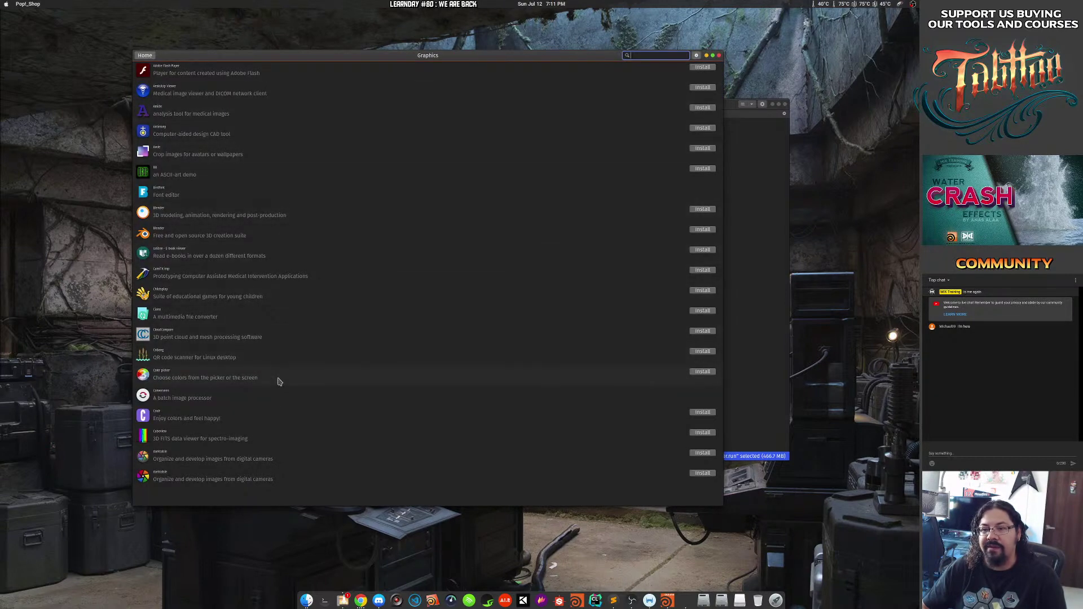
left_click(285, 234)
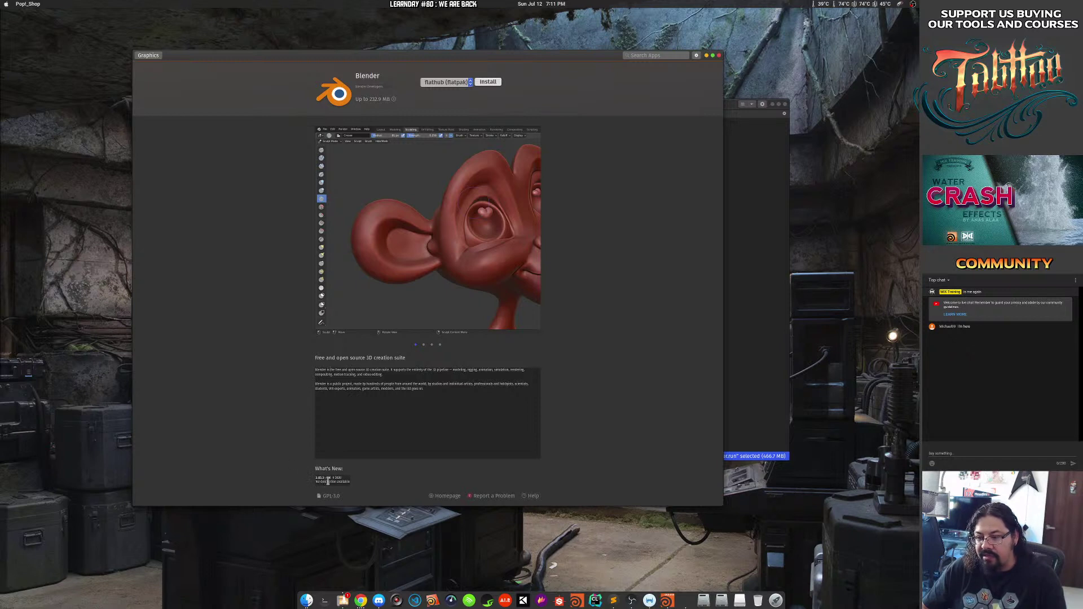
left_click(148, 55)
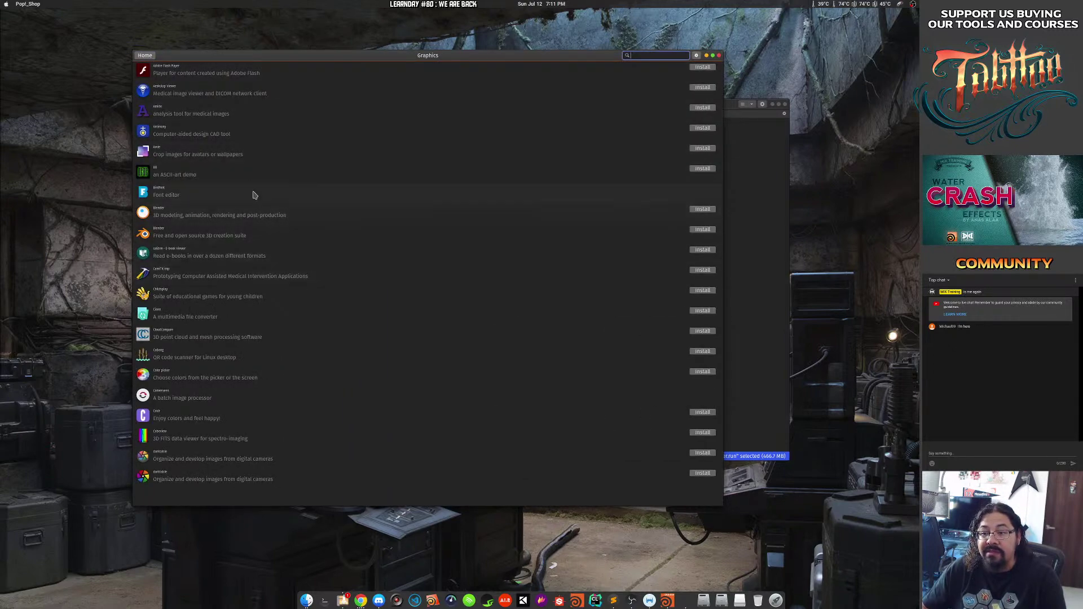
left_click(243, 214)
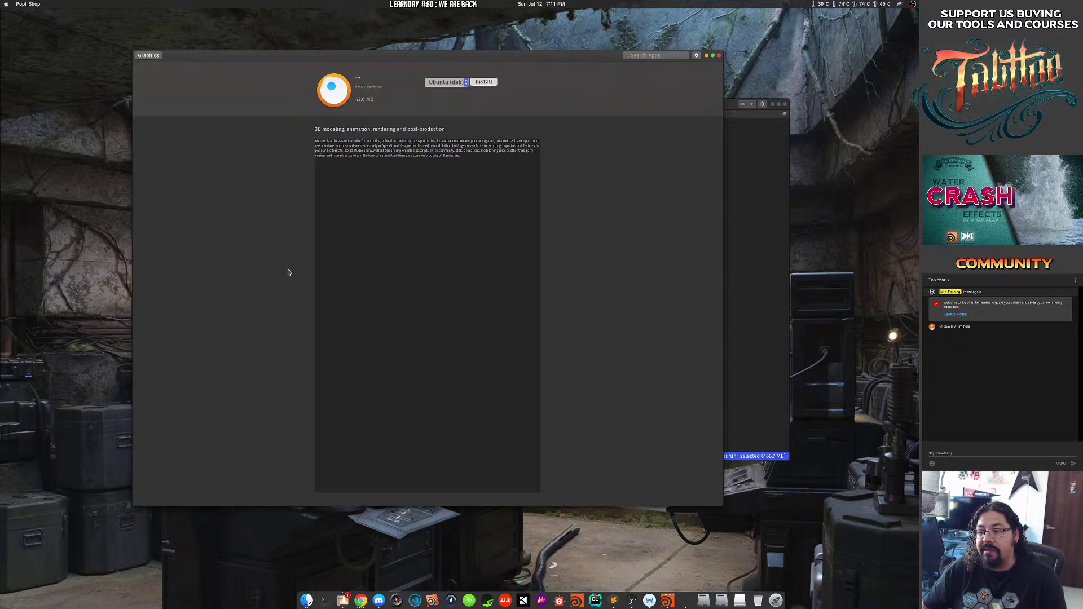
left_click_drag(499, 116, 512, 183)
left_click(148, 122)
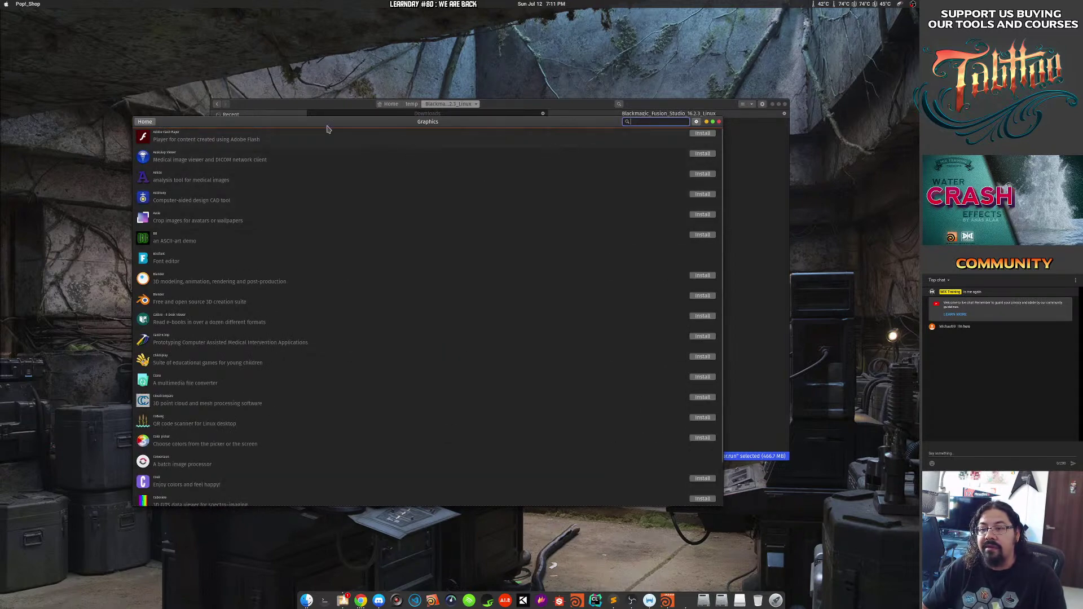
left_click(145, 121)
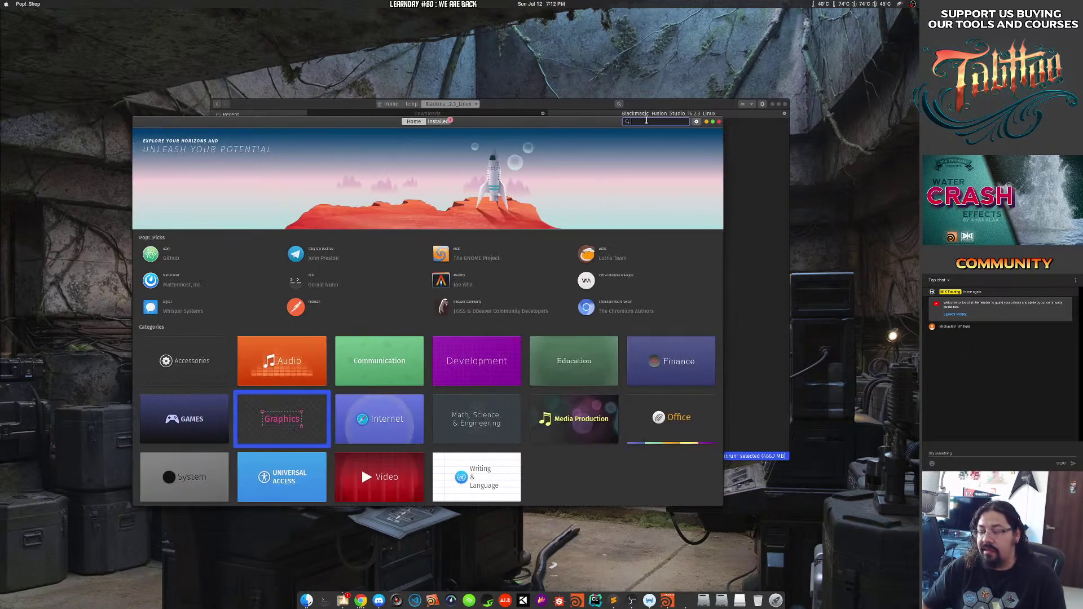
Look up Krita in Pop!_Shop and switch its install source to Ubuntu (deb).
type("krita")
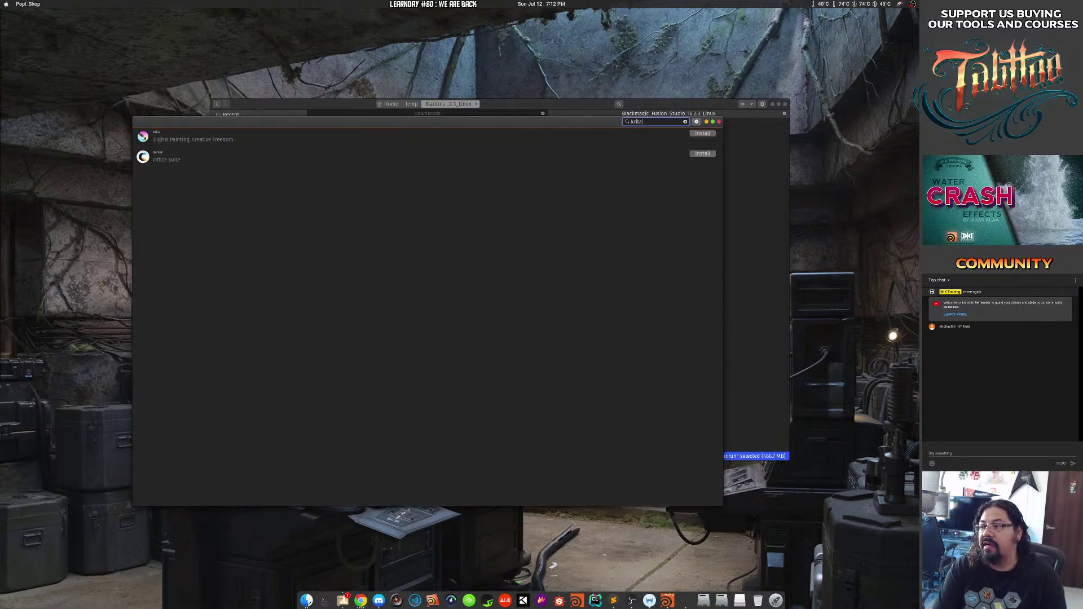
left_click(181, 139)
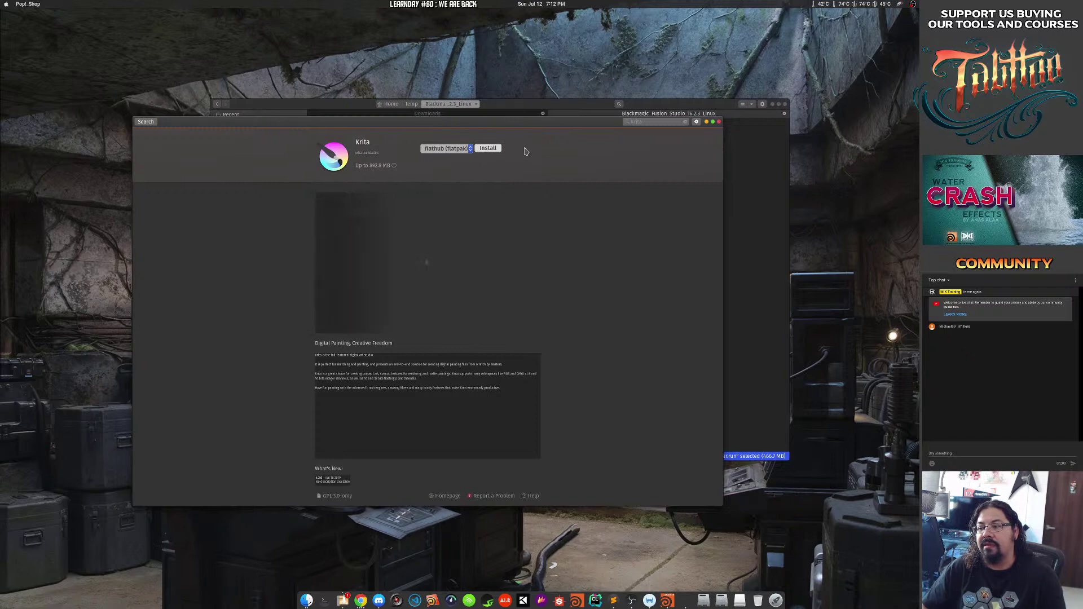
key("super")
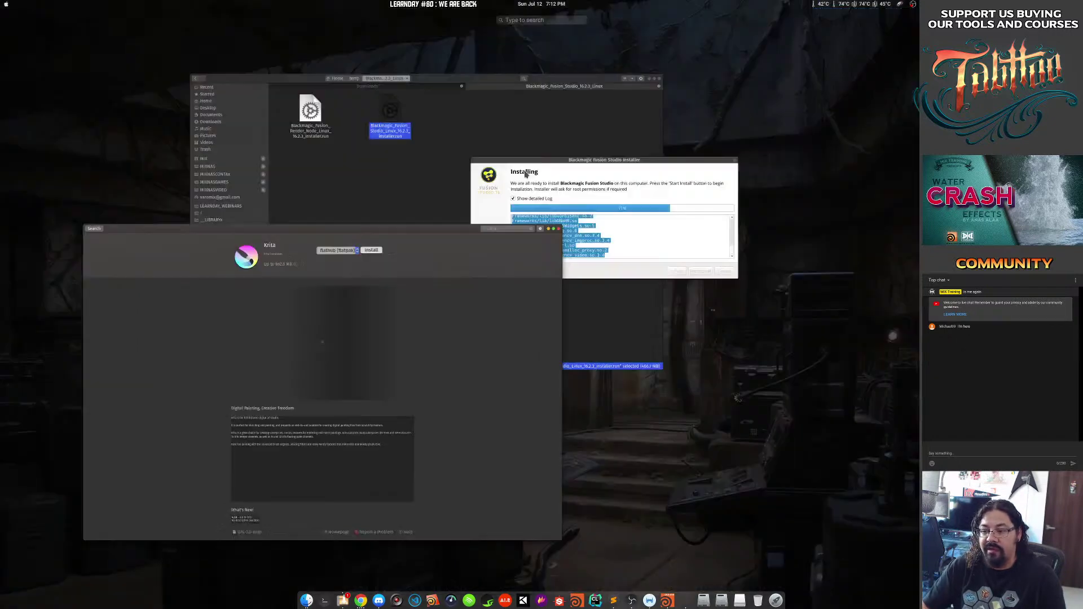
key("super")
key("super")
type("kri")
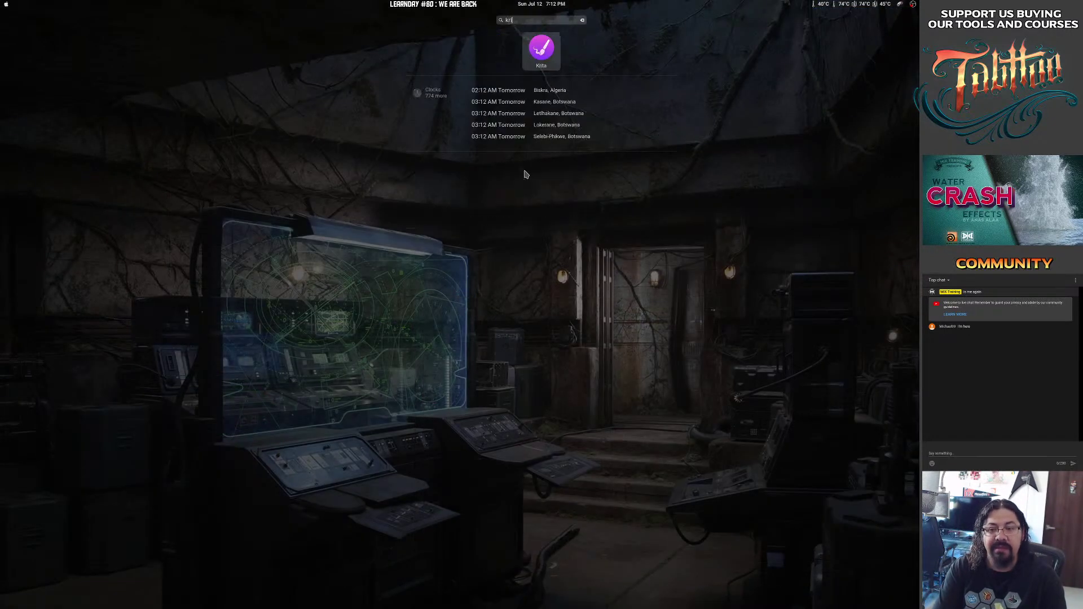
type("ta")
key("Return")
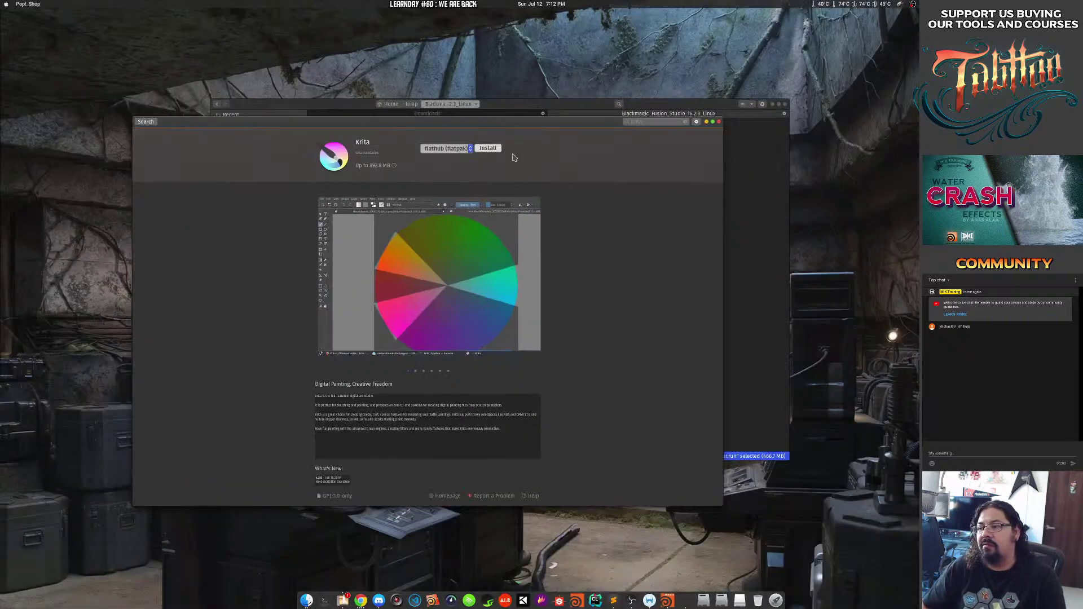
left_click(462, 149)
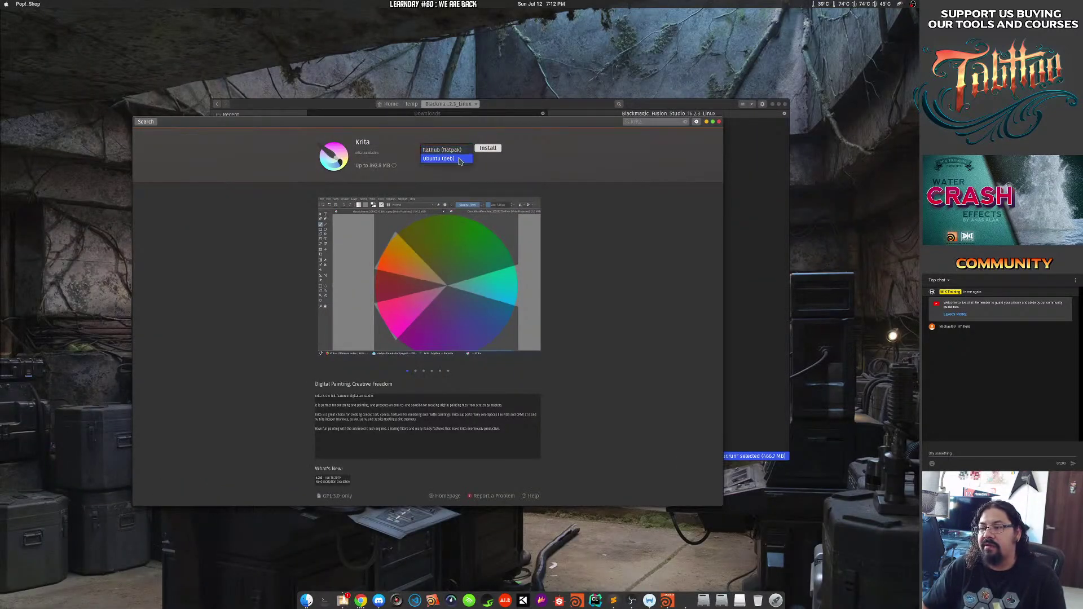
left_click(459, 160)
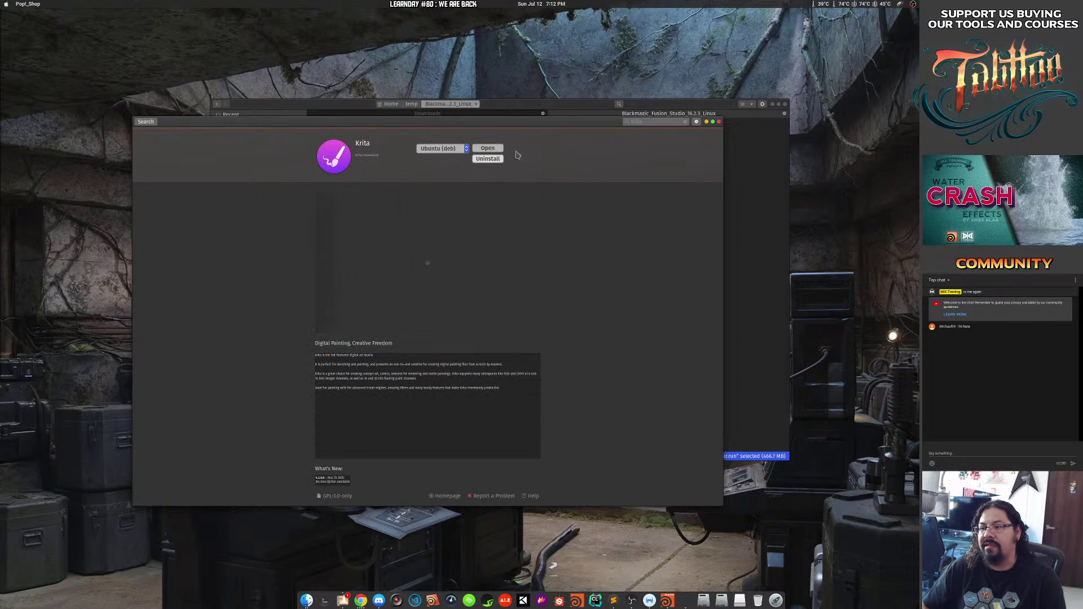
left_click(146, 123)
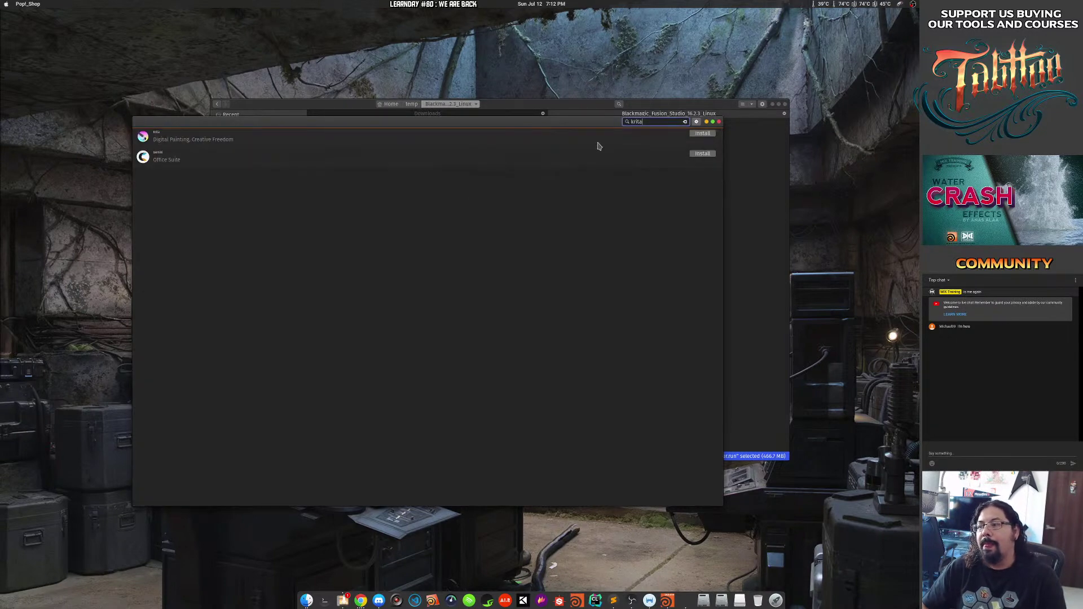
Search Pop!_Shop for gimp, check GIMP's install sources, then search gimp in Activities.
double_click(636, 121)
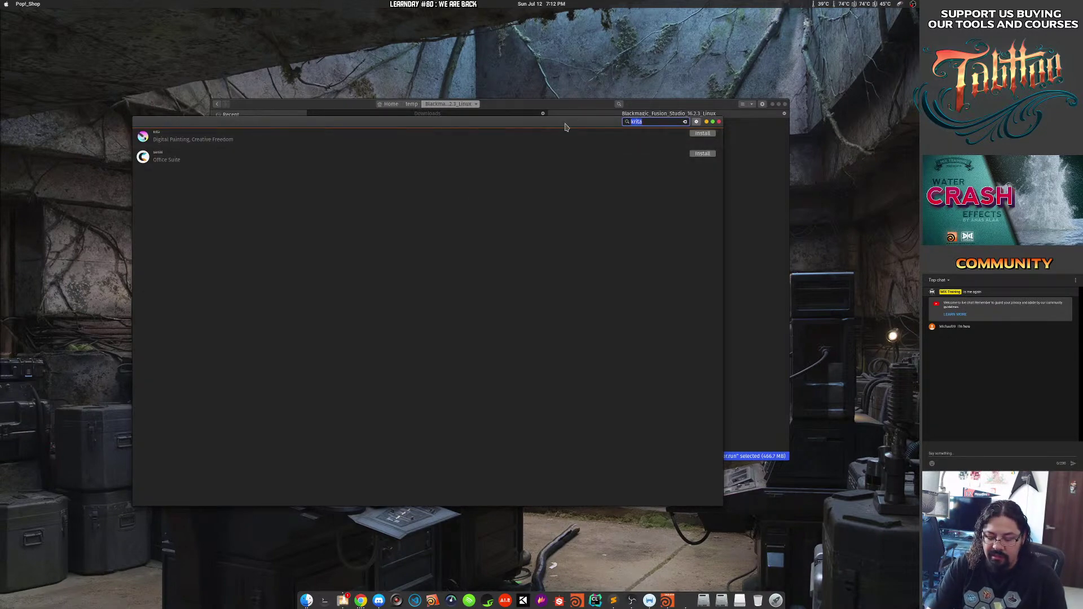
key("BackSpace")
type("gimp")
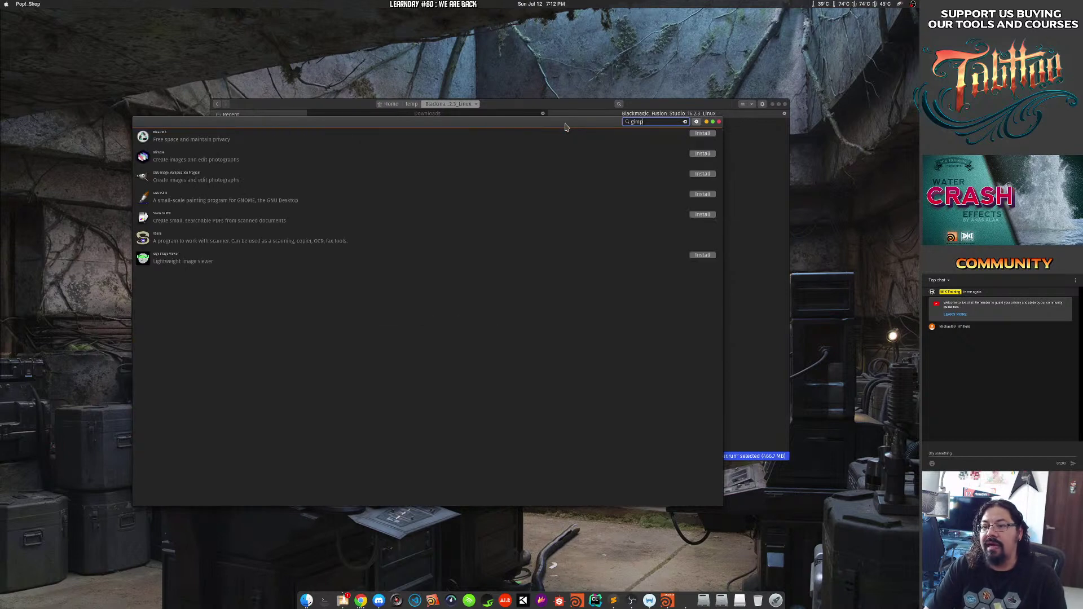
left_click(392, 186)
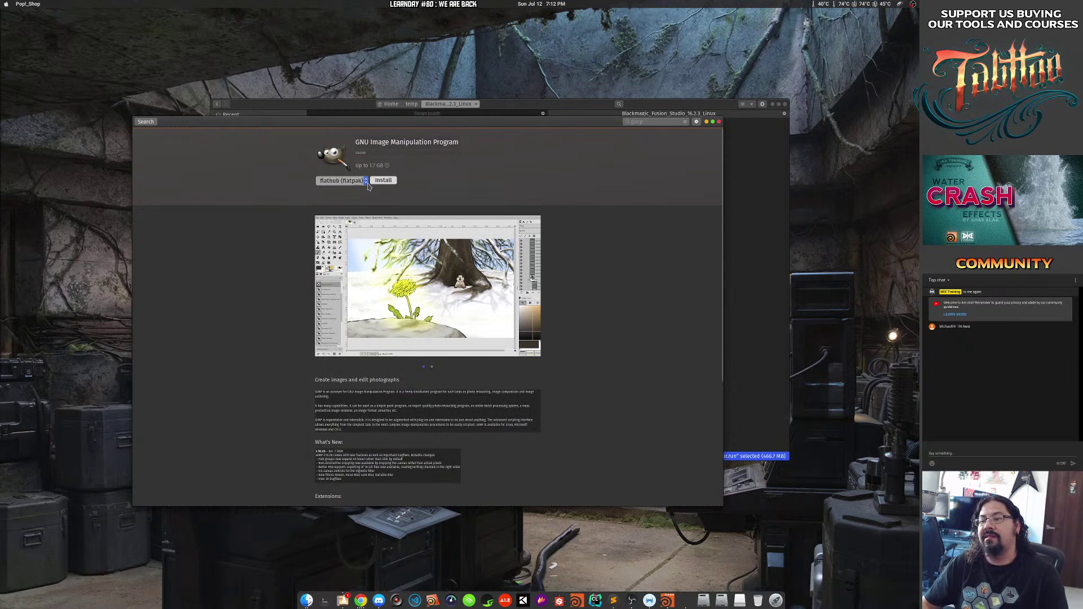
left_click(367, 186)
left_click(421, 188)
left_click(357, 185)
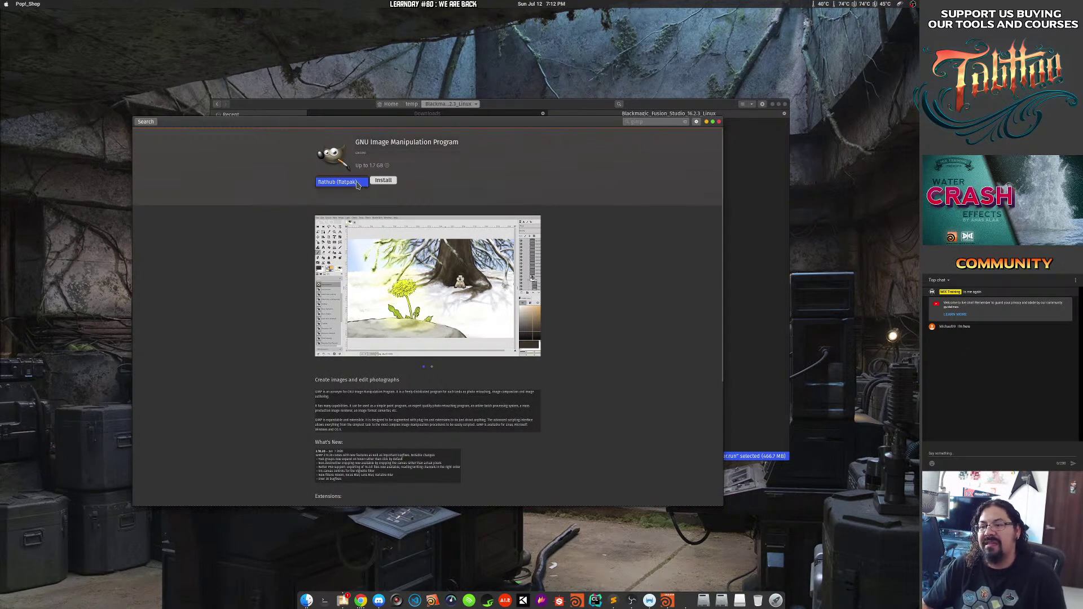
key("super")
type("gimp")
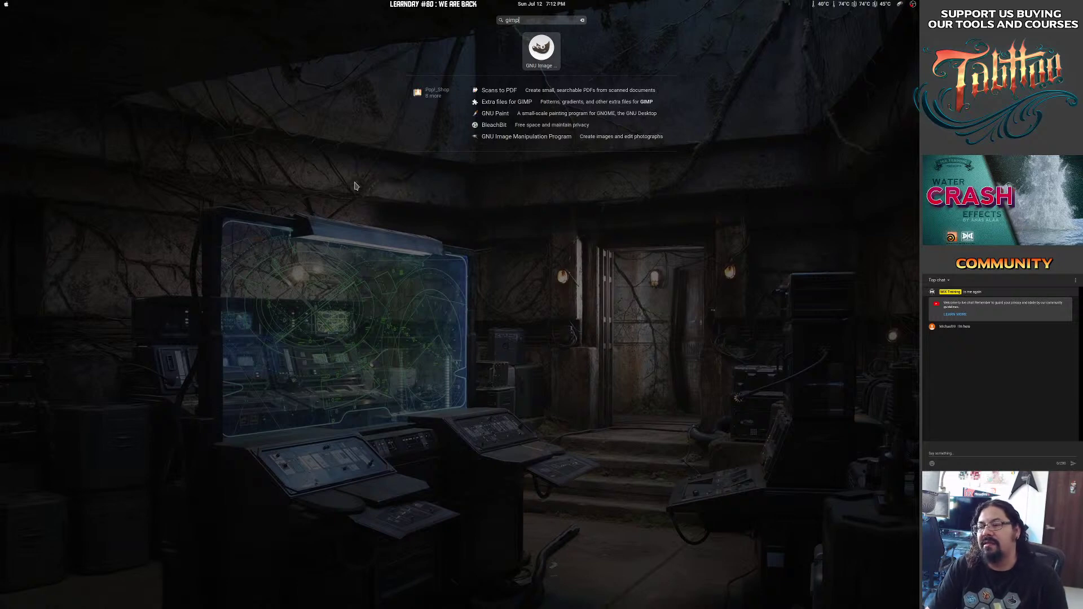
Launch GIMP, widen the tool options dock, and create a new 1920x1080 image.
key("Return")
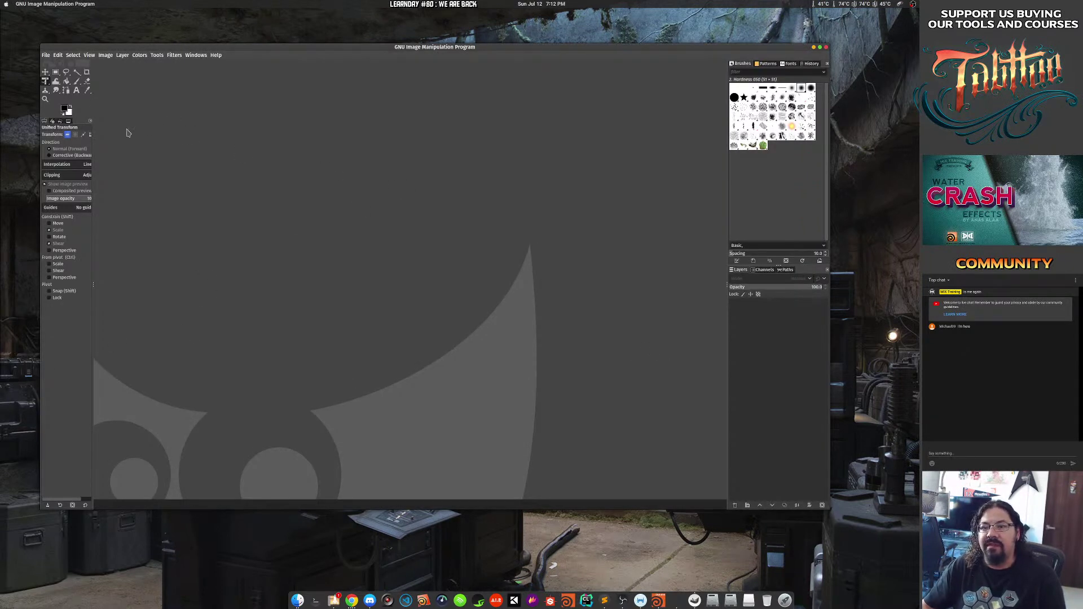
left_click_drag(93, 142, 123, 145)
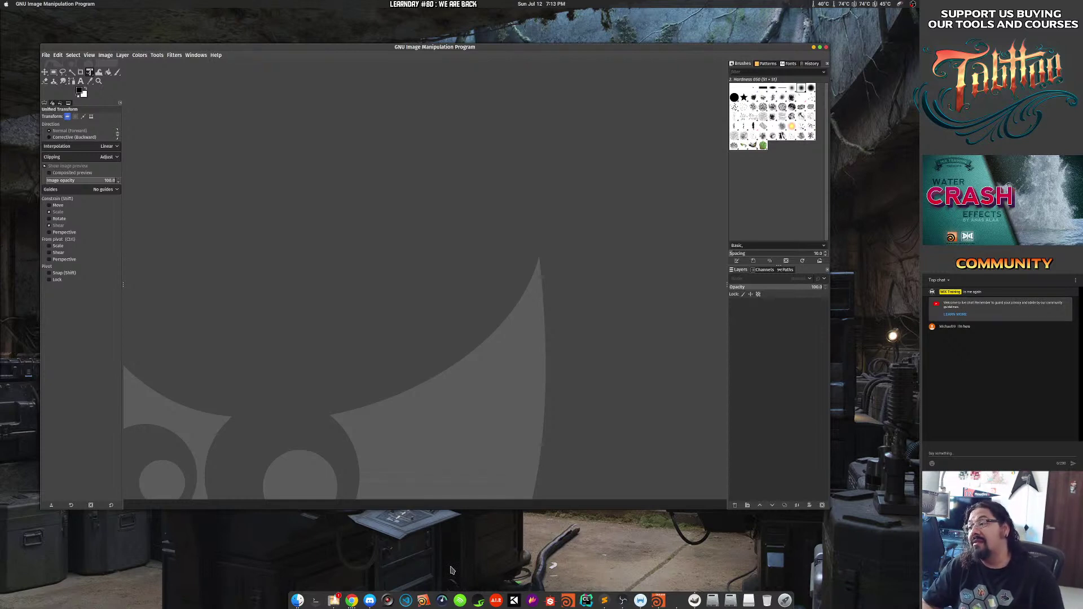
left_click(46, 55)
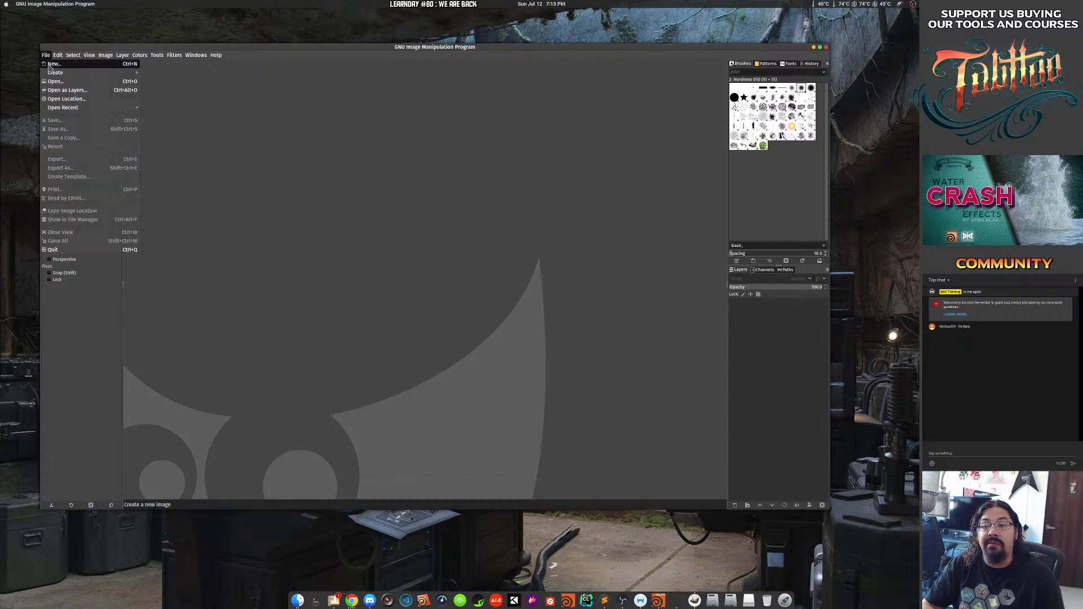
left_click(56, 69)
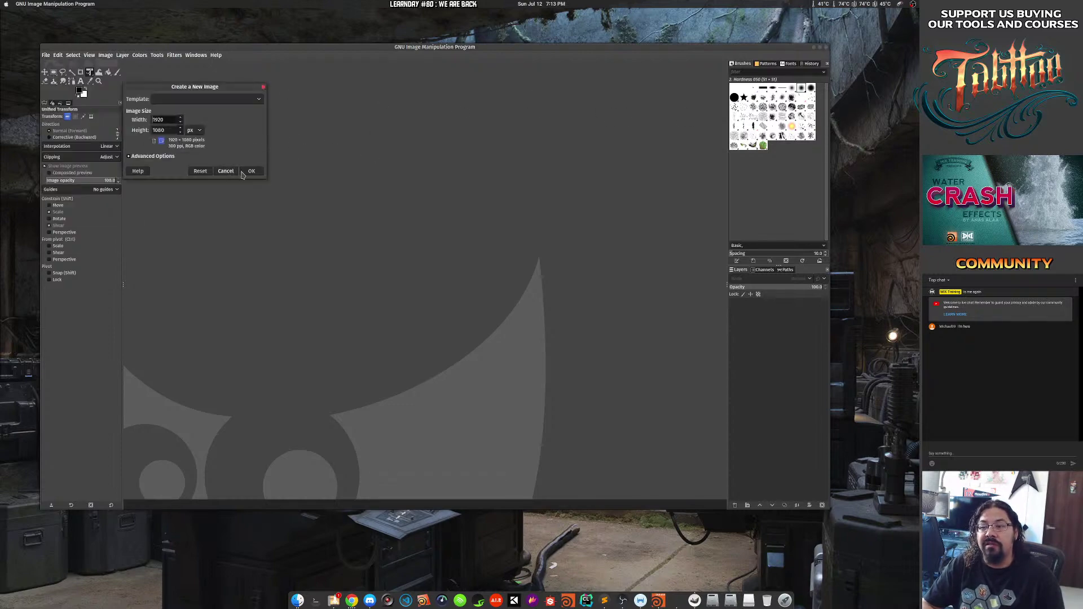
left_click(245, 172)
Paint black test strokes with the Acrylic 01 and Hardness 025 brushes, then close without saving.
left_click(754, 98)
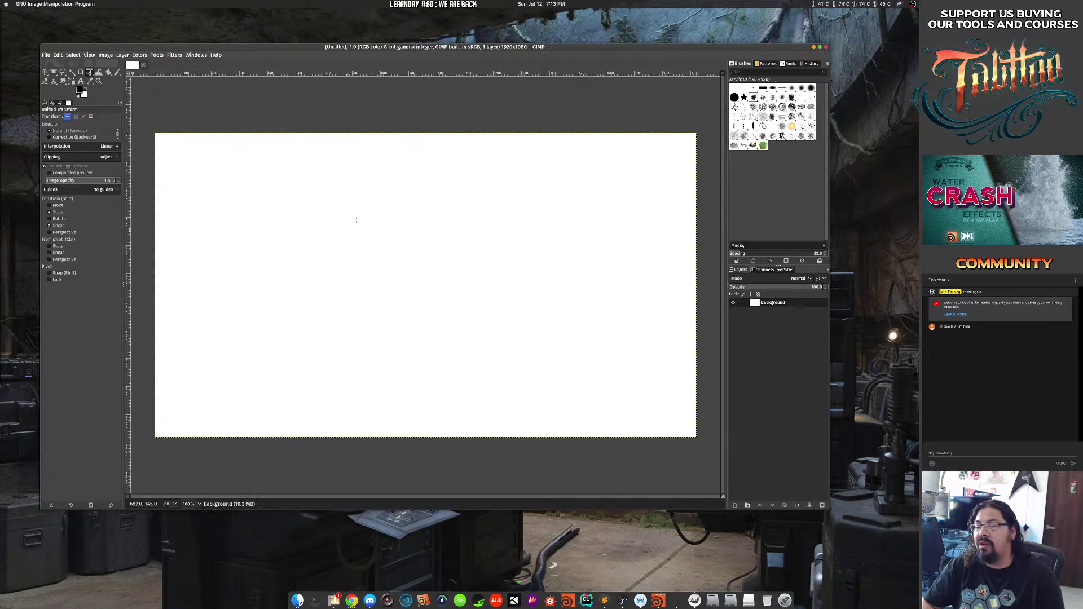
mouse_move(359, 215)
left_mouse_down()
mouse_move(361, 268)
mouse_move(392, 232)
mouse_move(362, 236)
mouse_move(507, 229)
mouse_move(361, 344)
mouse_move(451, 230)
left_mouse_up()
key("Escape")
left_click(117, 71)
left_click_drag(308, 275, 420, 242)
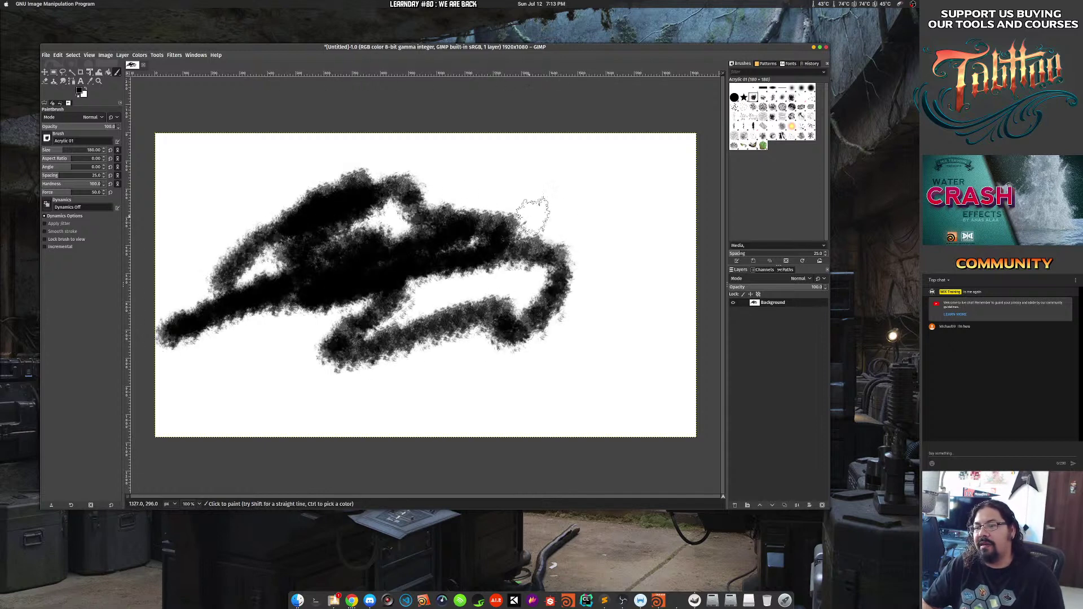
mouse_move(514, 225)
left_mouse_down()
mouse_move(462, 233)
mouse_move(543, 184)
left_mouse_up()
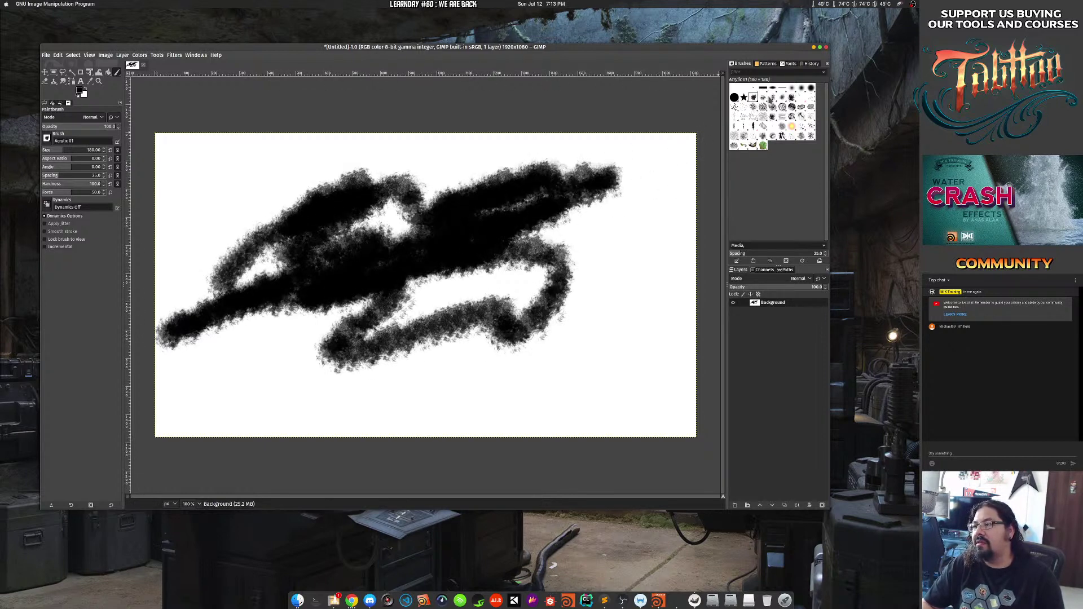
left_click(791, 88)
mouse_move(612, 202)
left_mouse_down()
mouse_move(597, 260)
mouse_move(454, 292)
left_mouse_up()
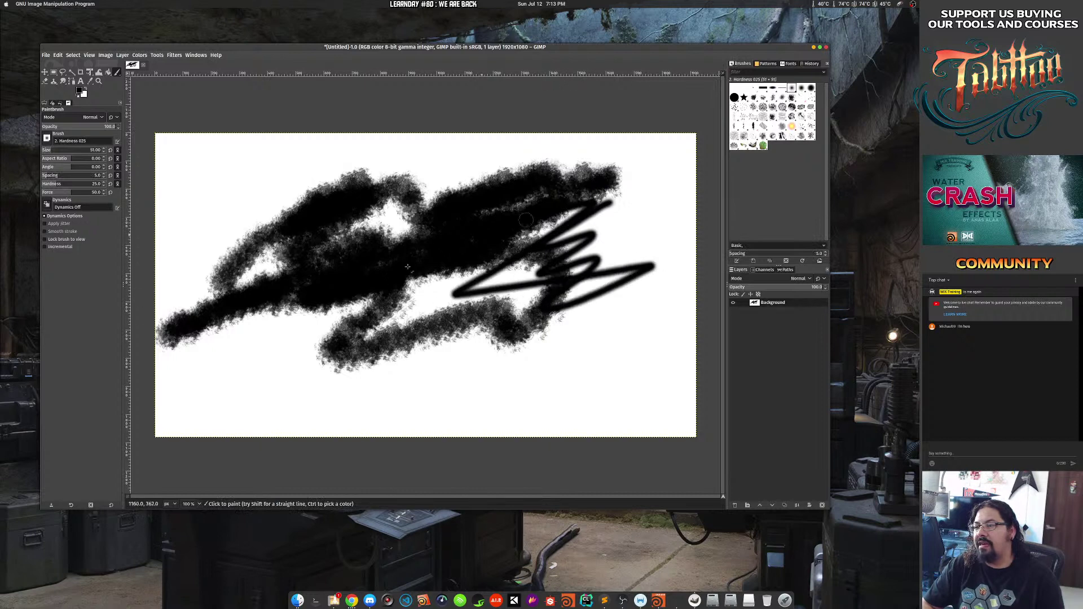
mouse_move(431, 342)
left_mouse_down()
mouse_move(305, 397)
mouse_move(290, 358)
mouse_move(302, 343)
mouse_move(294, 372)
mouse_move(243, 406)
mouse_move(451, 269)
left_mouse_up()
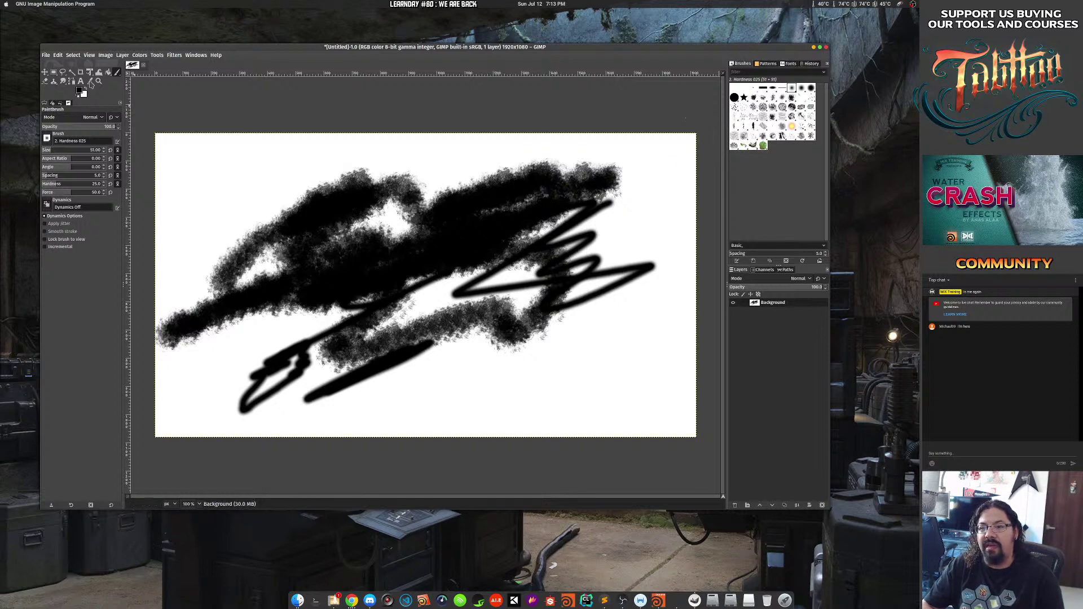
left_click(143, 65)
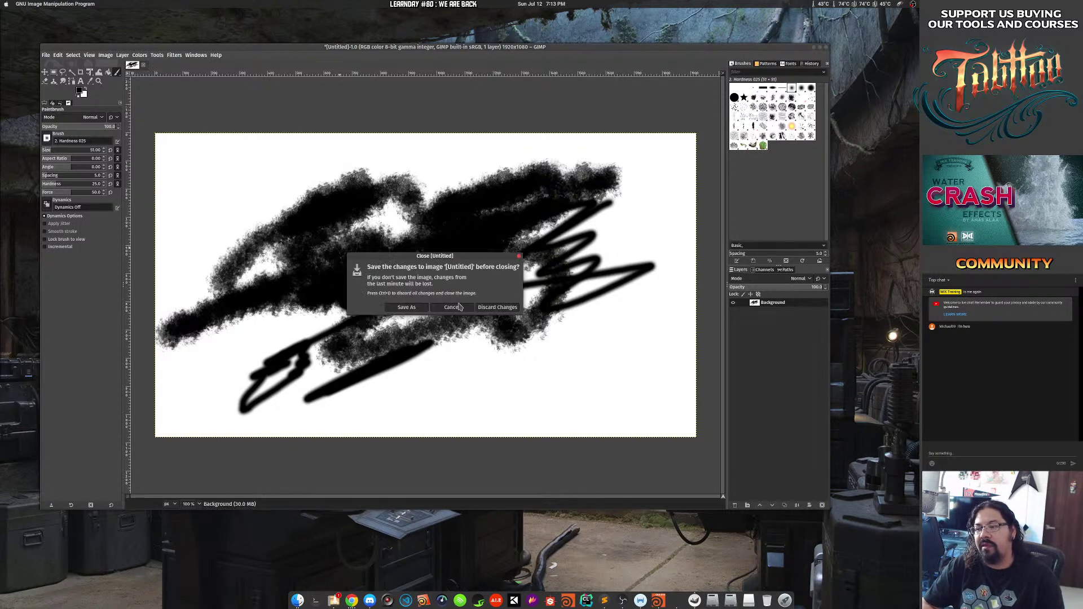
left_click(484, 308)
Open the recent window.jpg and add a new transparent layer, entering the administrator password when prompted.
left_click(45, 55)
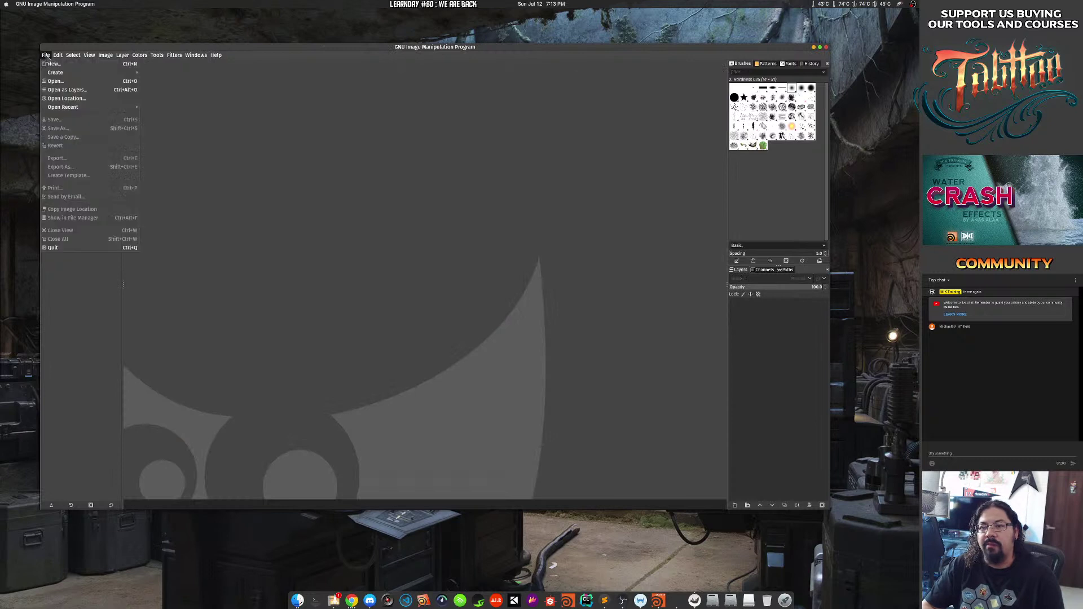
mouse_move(131, 108)
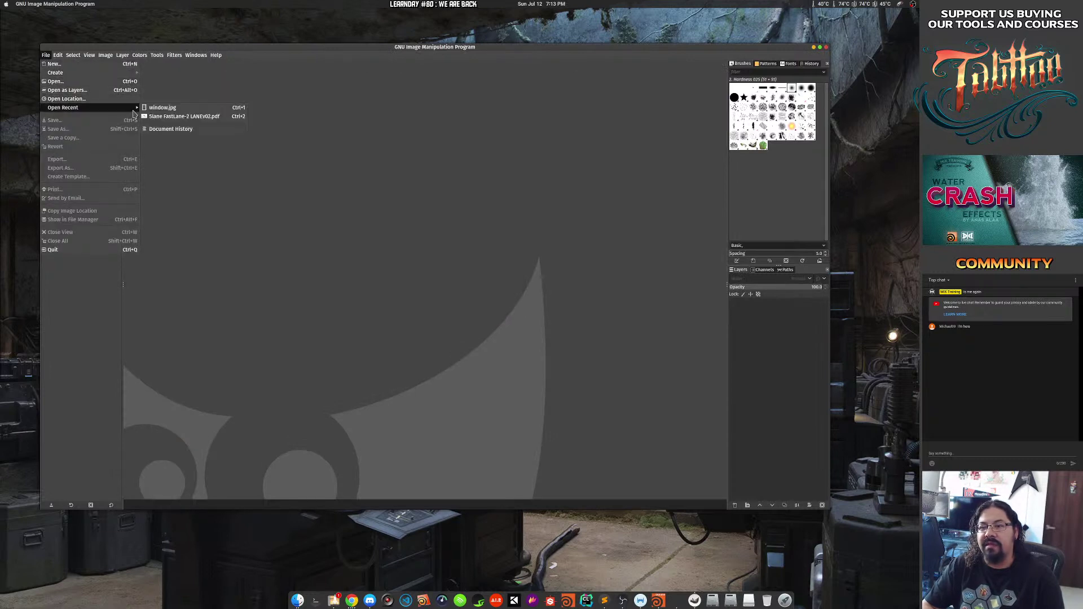
left_click(220, 107)
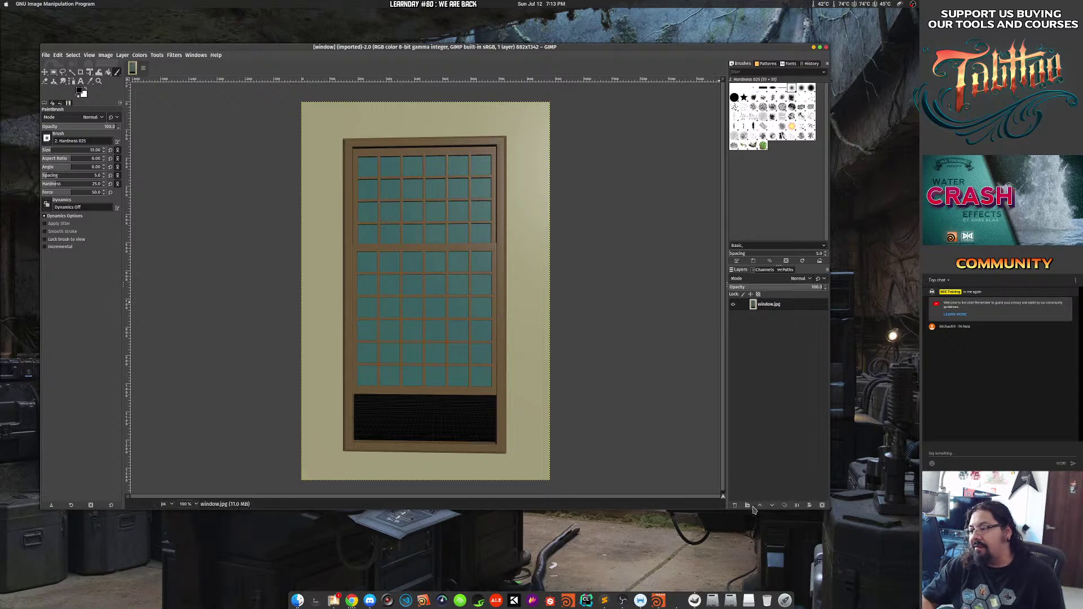
left_click(735, 505)
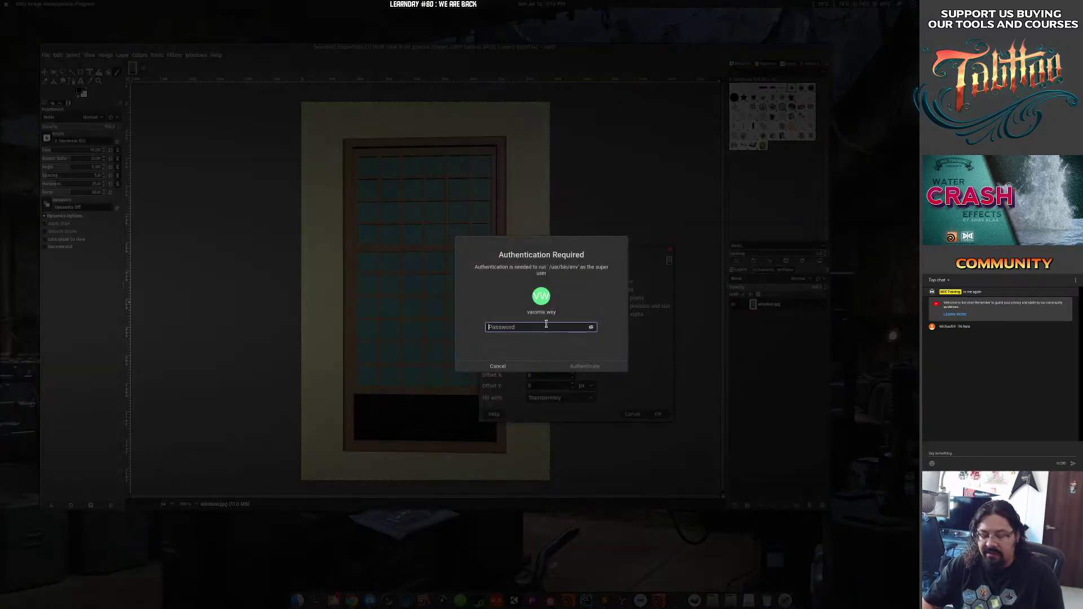
type("•••••••")
key("Return")
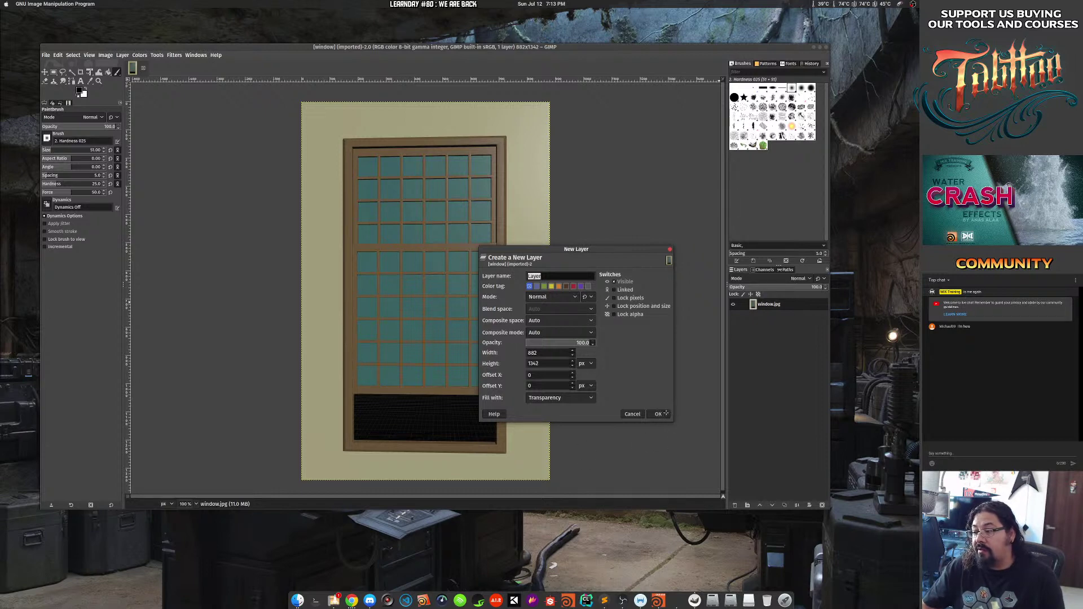
left_click(661, 414)
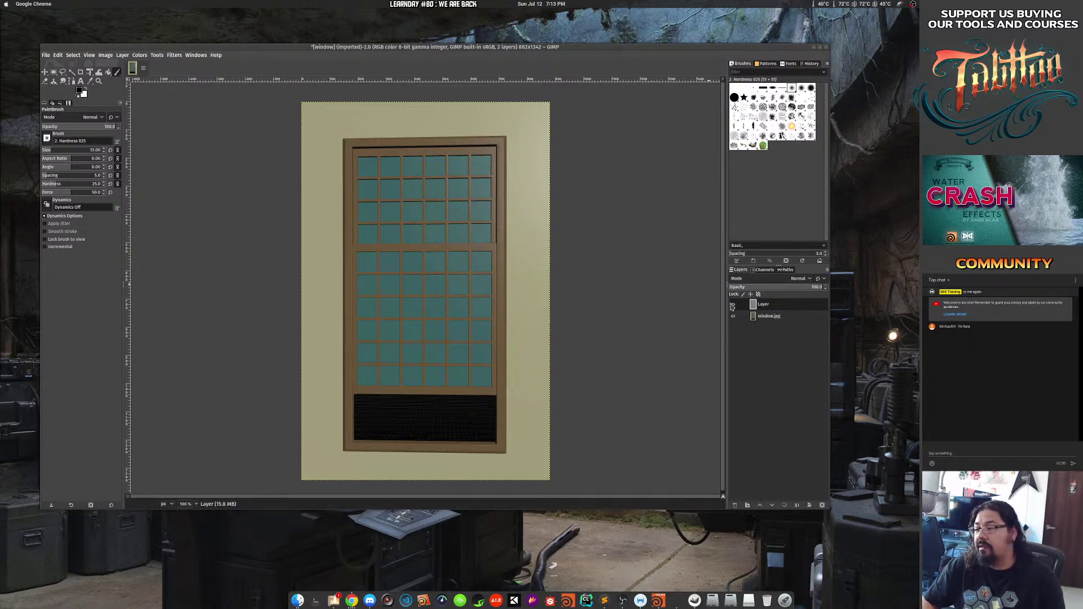
Scribble black strokes over the window picture on the new layer and toggle its visibility.
left_click(774, 309)
mouse_move(339, 237)
left_mouse_down()
mouse_move(429, 316)
mouse_move(491, 304)
left_mouse_up()
left_click(733, 304)
left_click(733, 304)
left_click(733, 304)
left_click(733, 303)
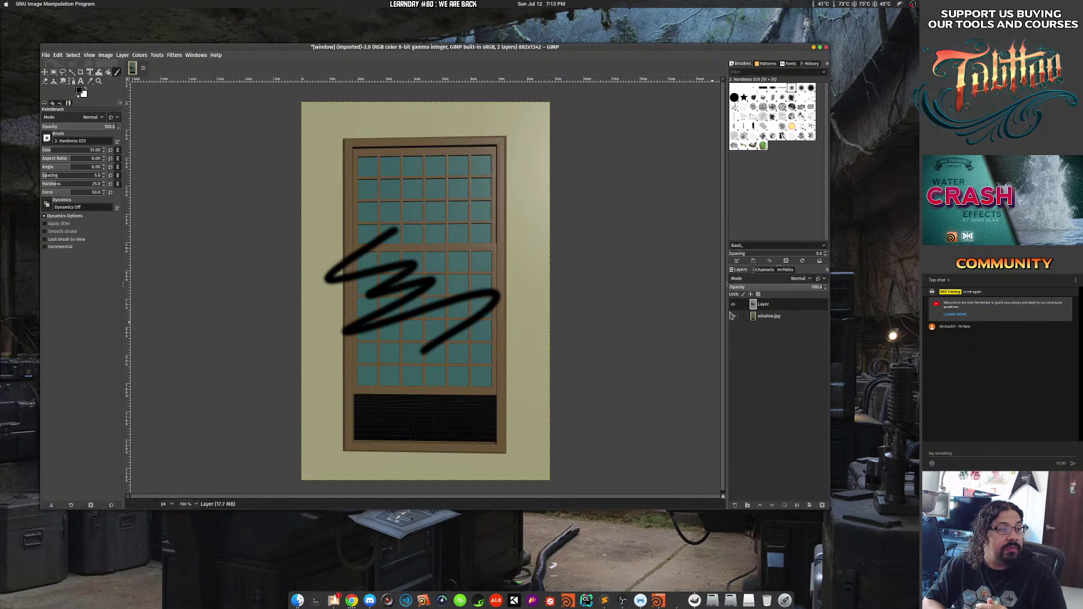
Rearrange the GIMP and Pop!_Shop windows, add another black scribble, and show the window overview.
key("alt+Tab")
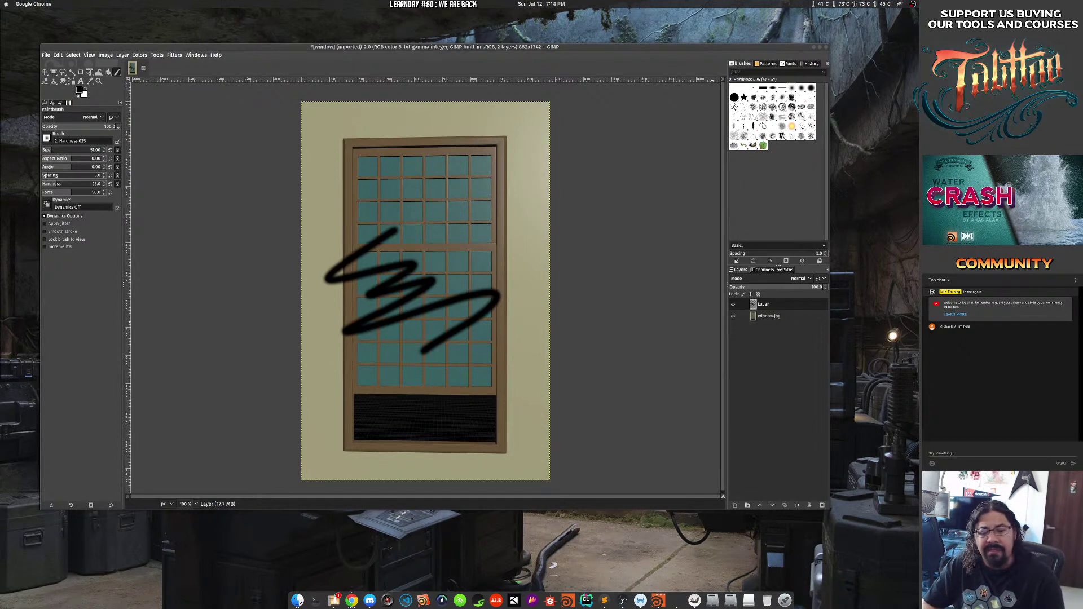
left_click_drag(650, 48, 814, 48)
left_click(172, 254)
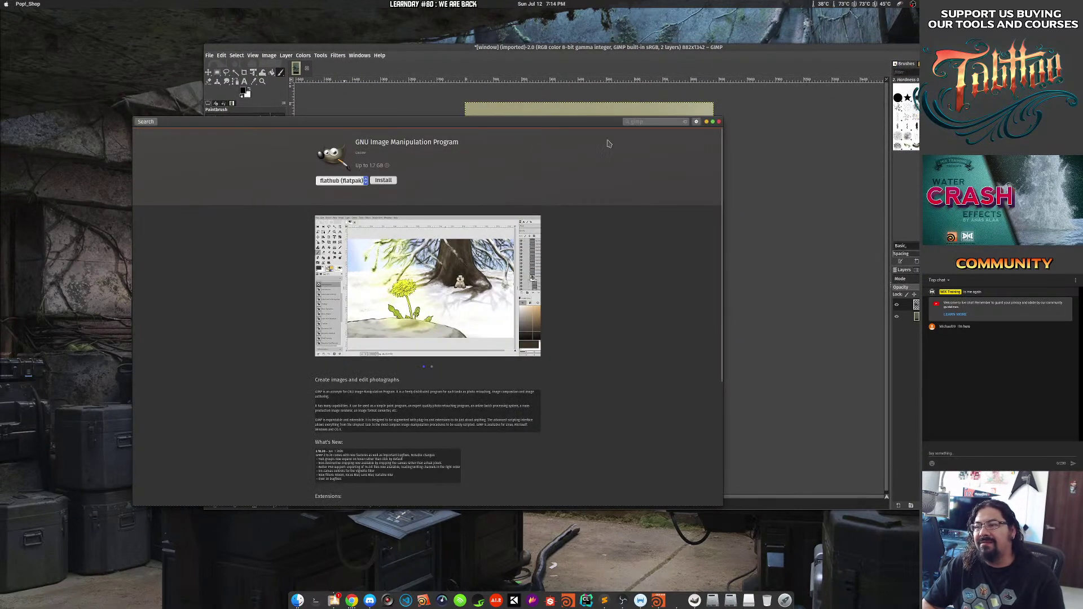
left_click(718, 121)
left_click_drag(672, 48, 564, 49)
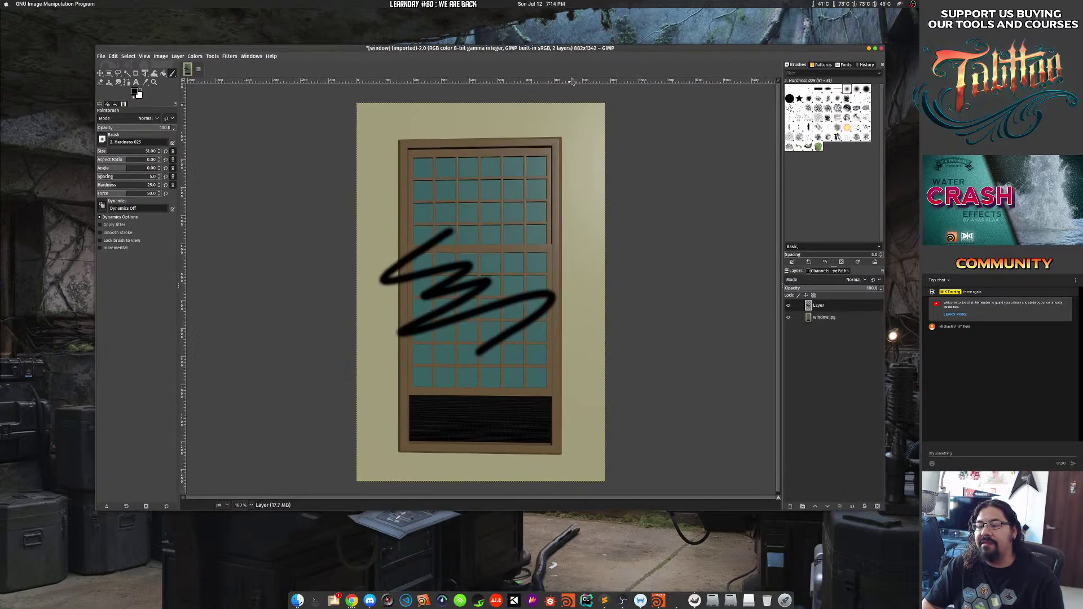
left_click_drag(491, 172, 444, 325)
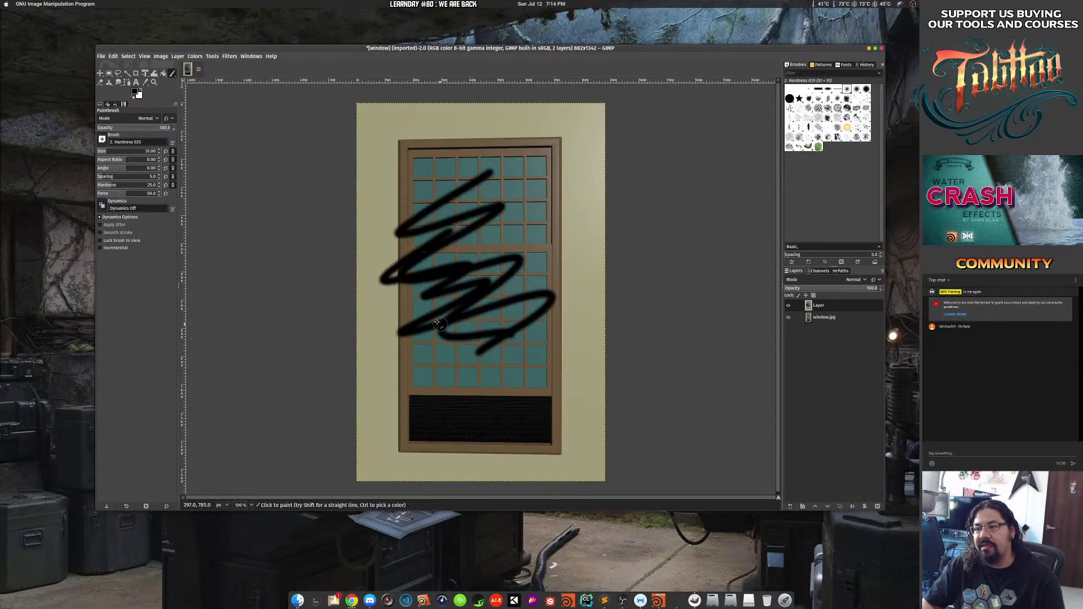
key("super")
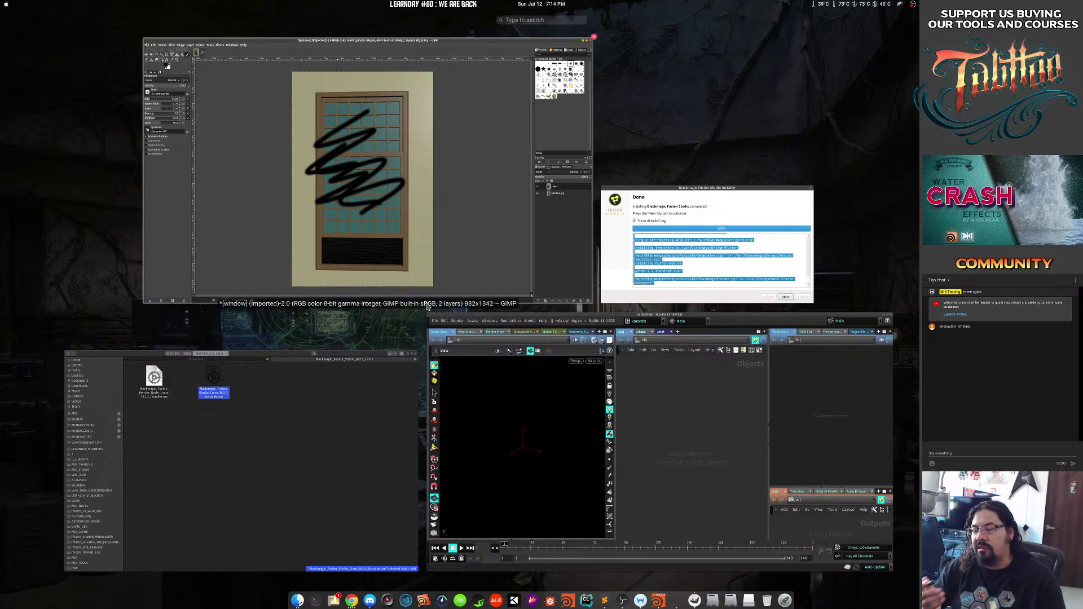
Finish the Fusion Studio installation through Installation Complete and close the installer.
key("super")
key("super")
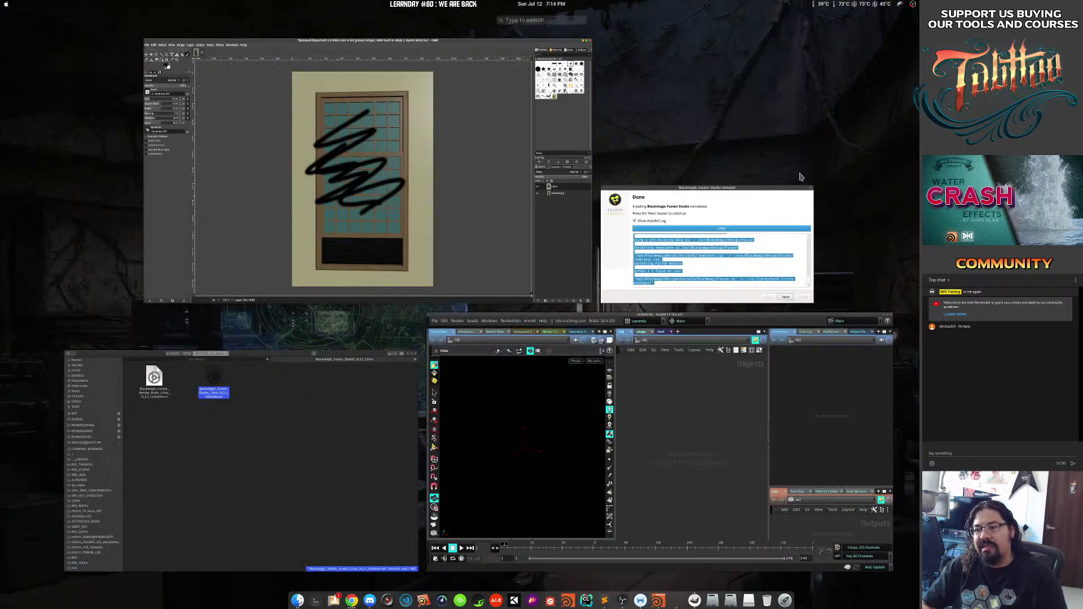
key("super")
key("super")
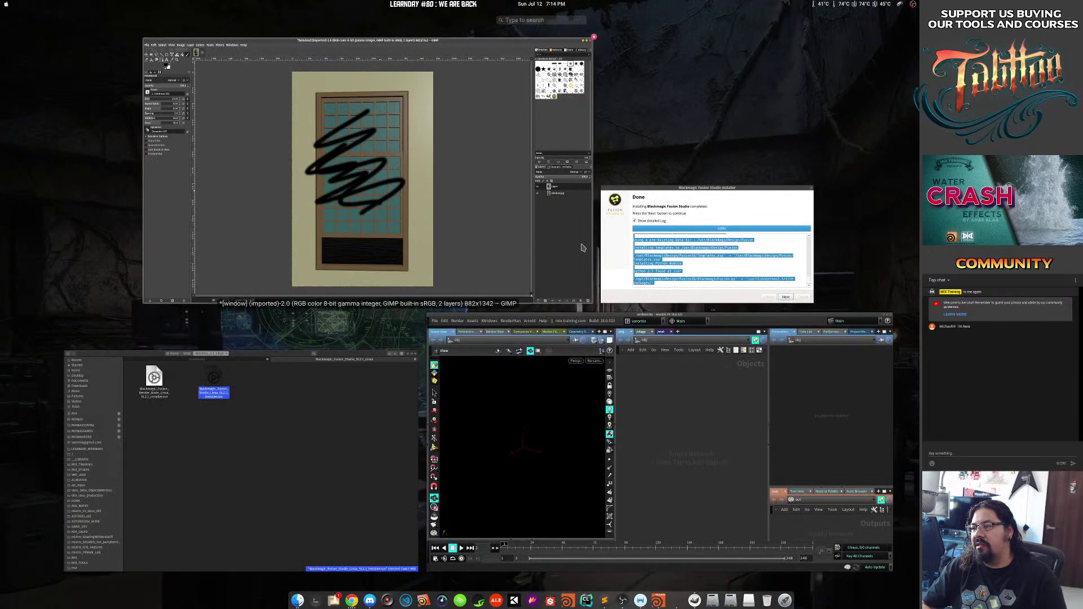
key("super")
key("super")
left_click(708, 255)
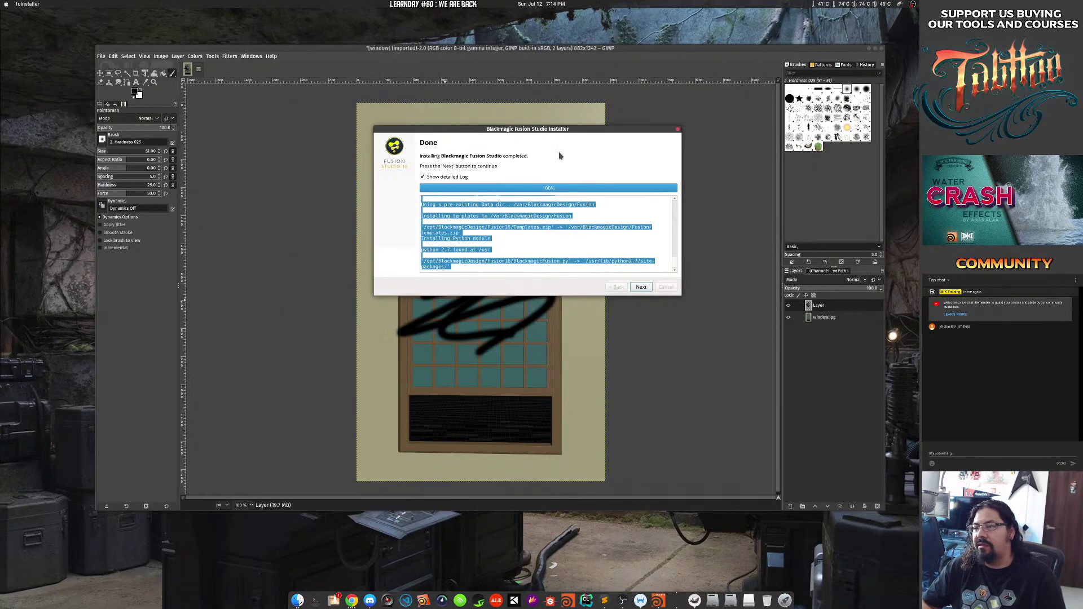
left_click(567, 251)
left_click(640, 287)
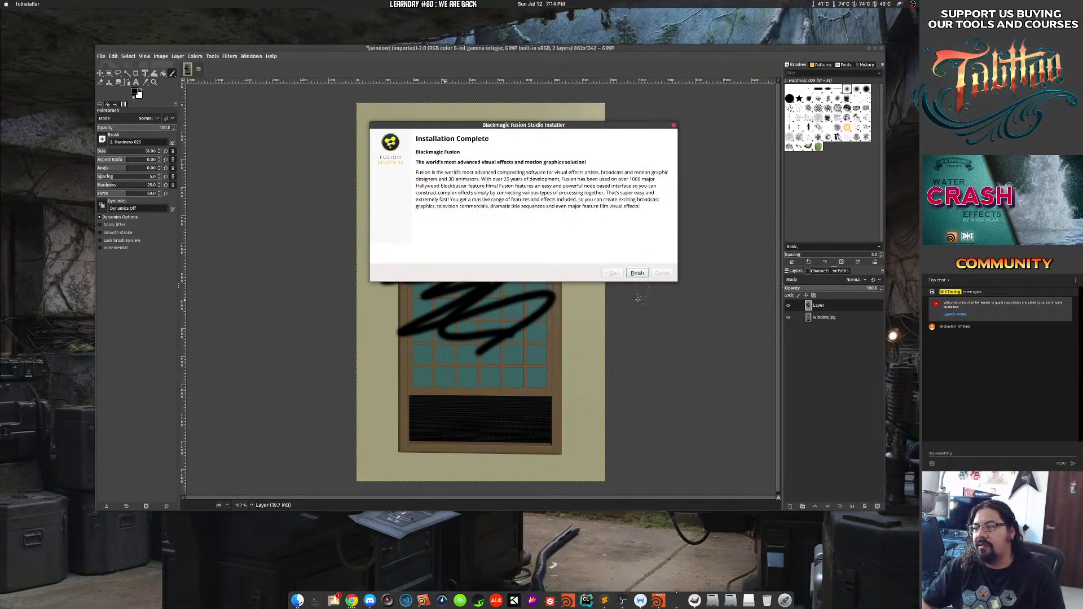
left_click(637, 259)
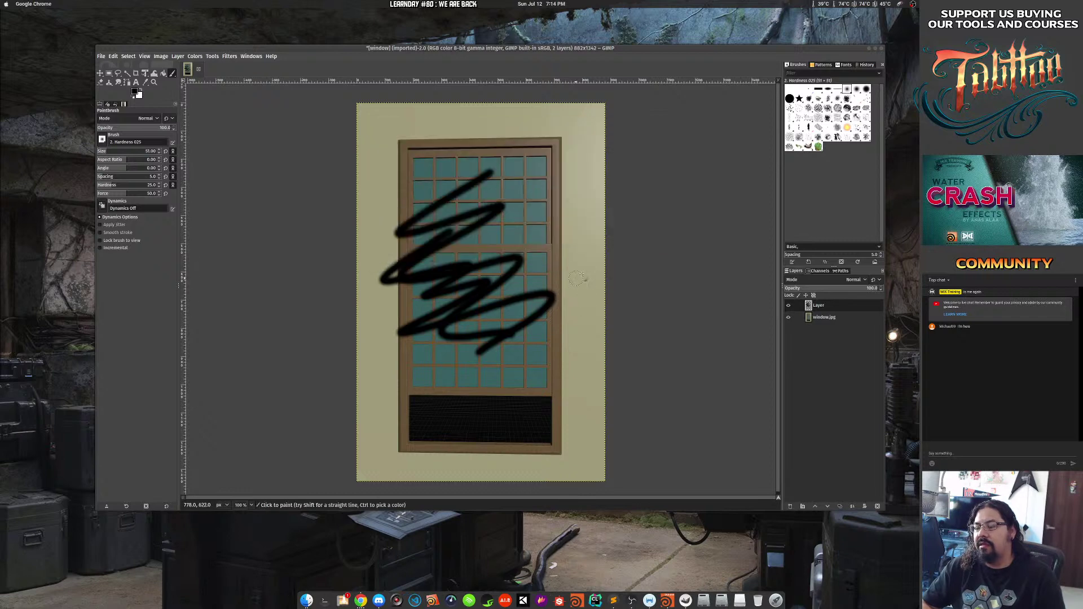
Launch Fusion 16 from the app search using 'fus'.
key("super")
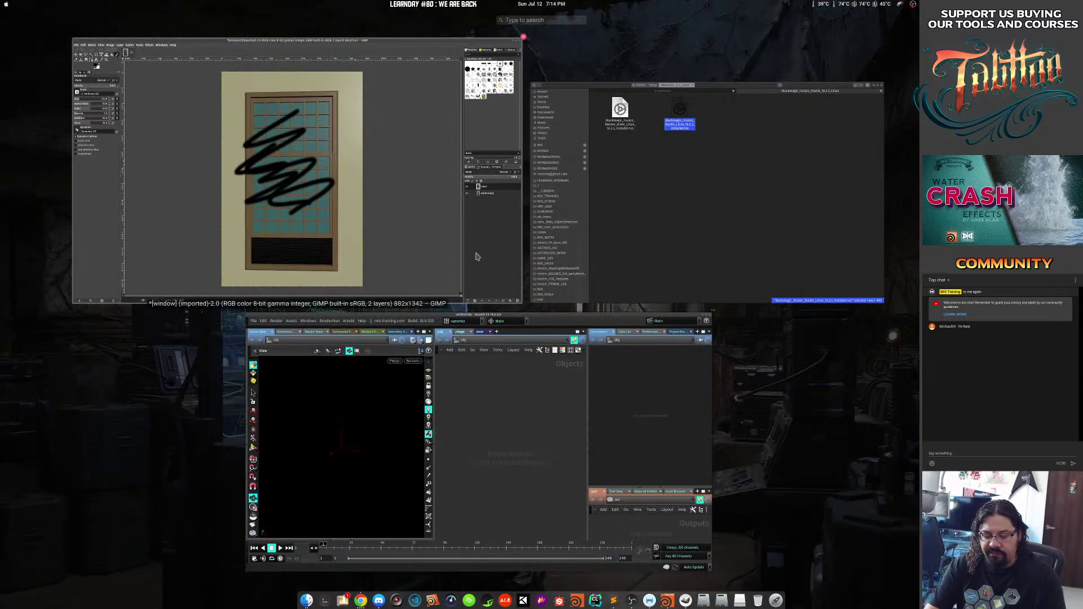
type("fus")
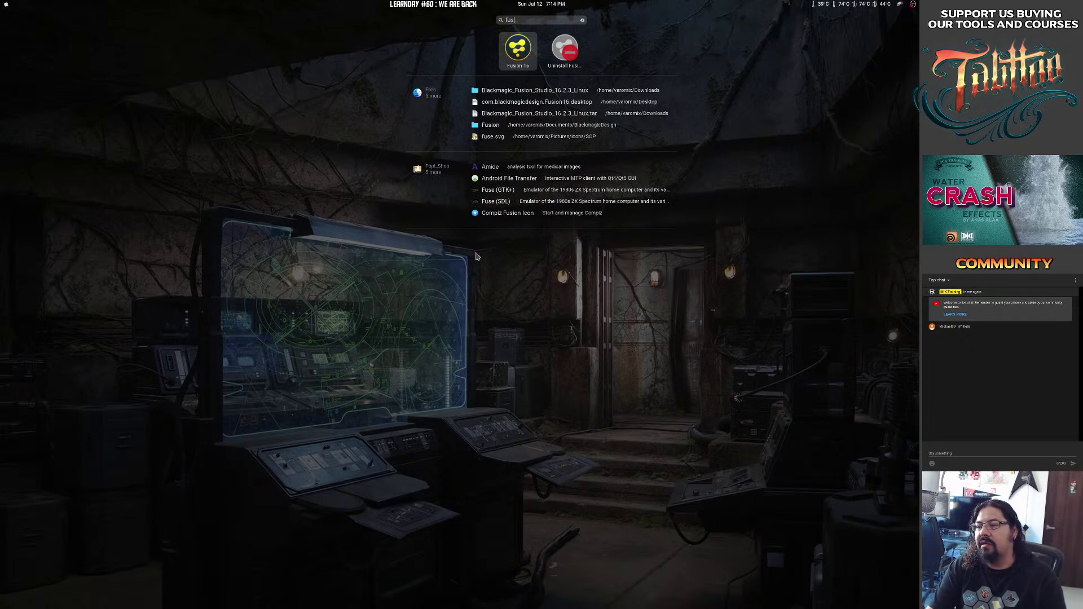
key("Return")
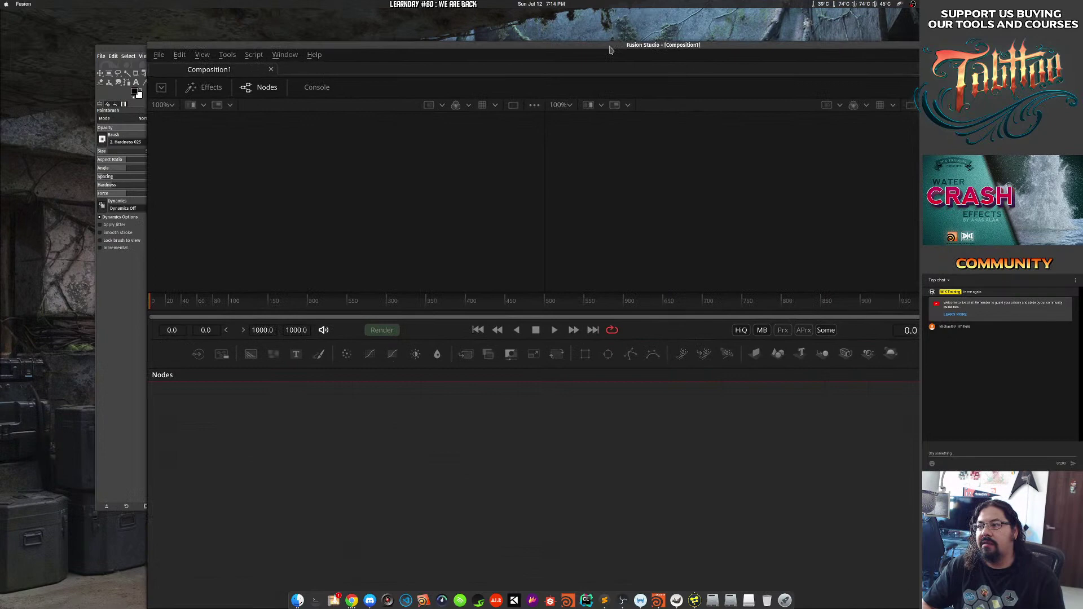
Maximize Fusion's empty Composition1, make the viewers taller, then leave it for GIMP.
double_click(609, 50)
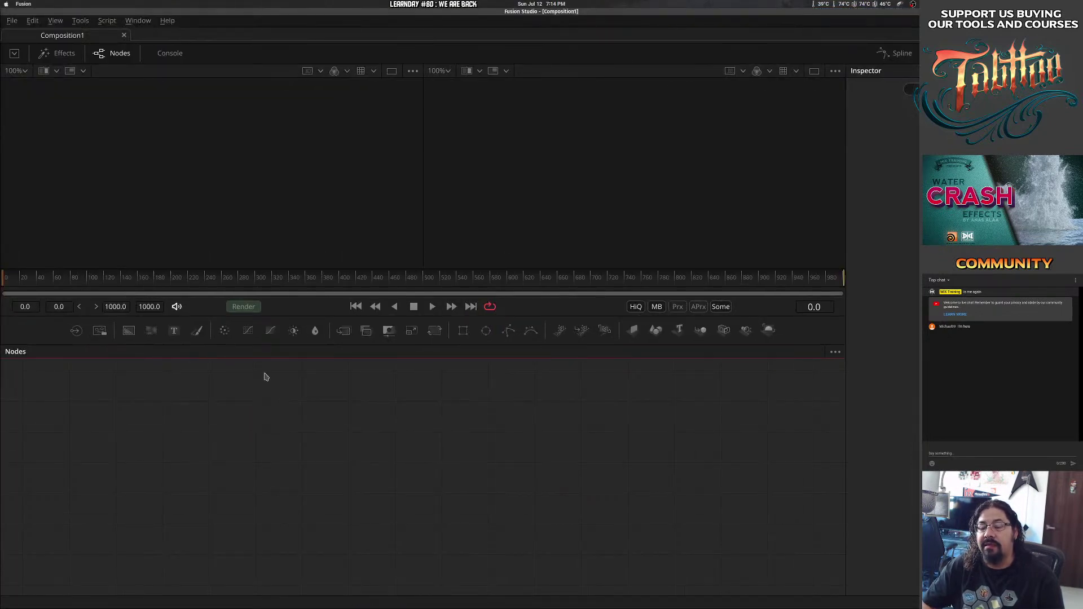
left_click_drag(296, 344, 302, 439)
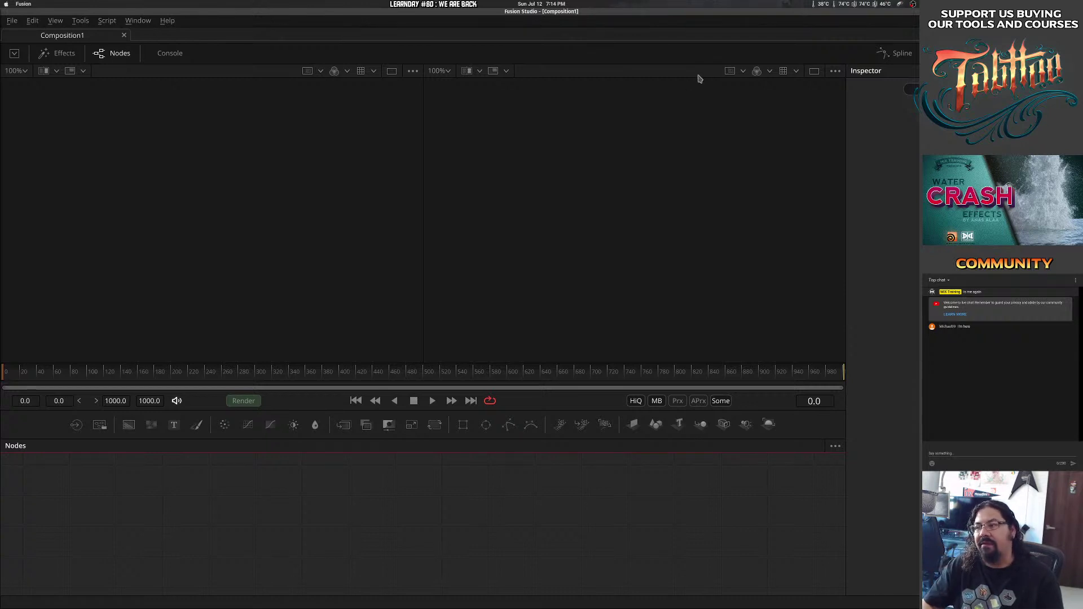
key("alt+Tab")
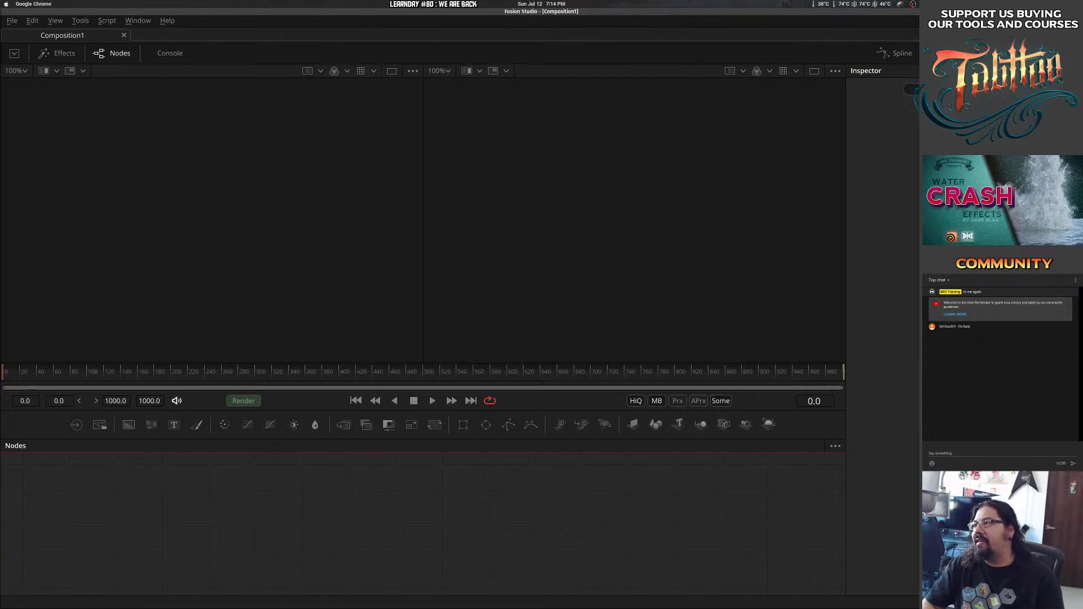
mouse_move(593, 51)
left_mouse_down()
mouse_move(571, 52)
mouse_move(603, 46)
left_mouse_up()
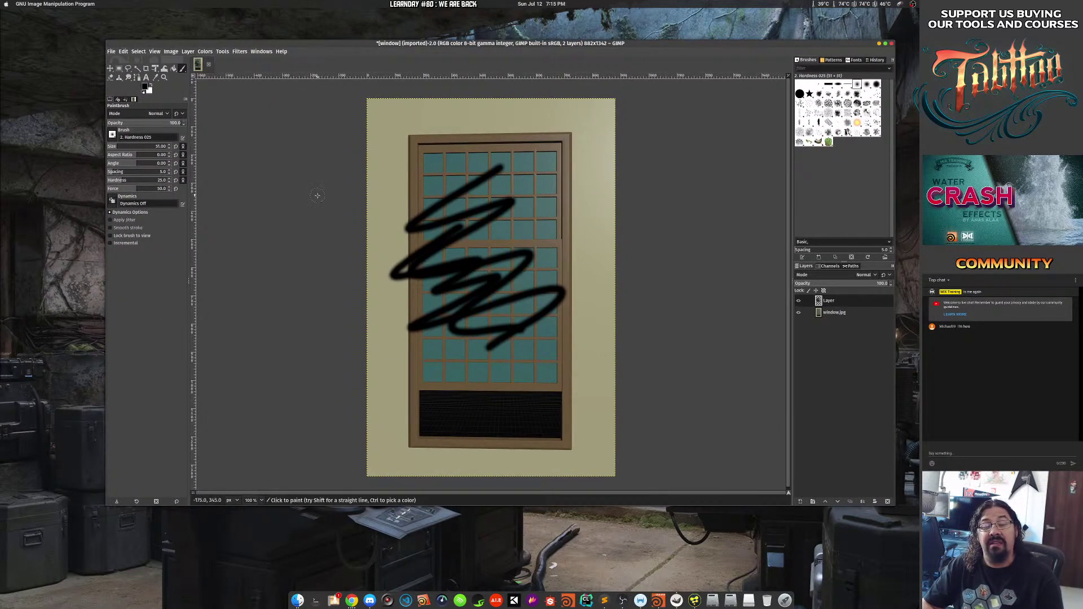
Cancel quitting GIMP to keep window.jpg open, and place a Chrome window over it.
left_click_drag(889, 53, 872, 81)
left_click(875, 74)
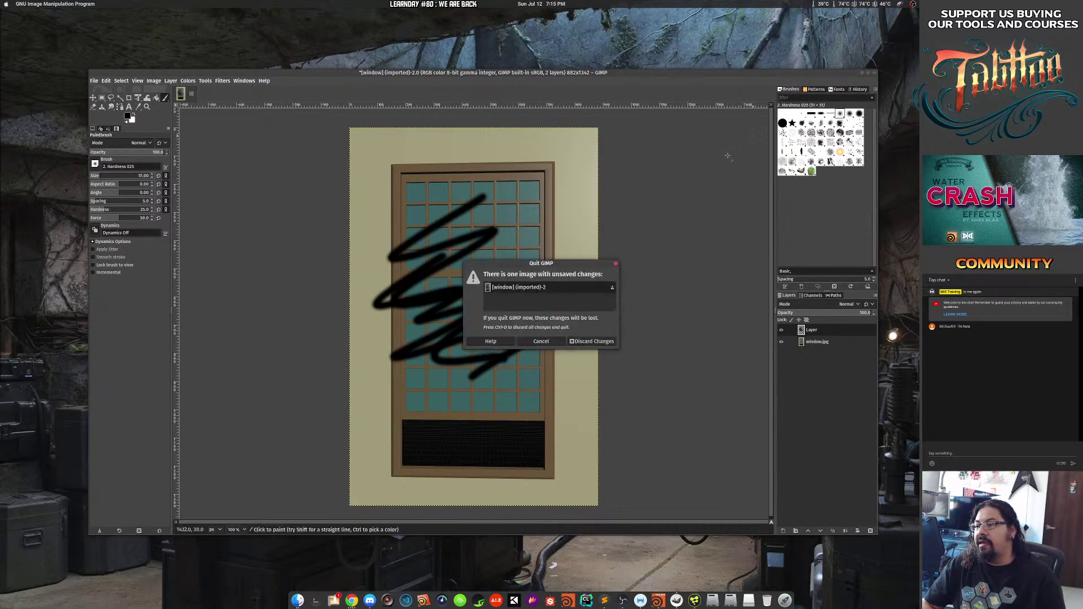
left_click(538, 343)
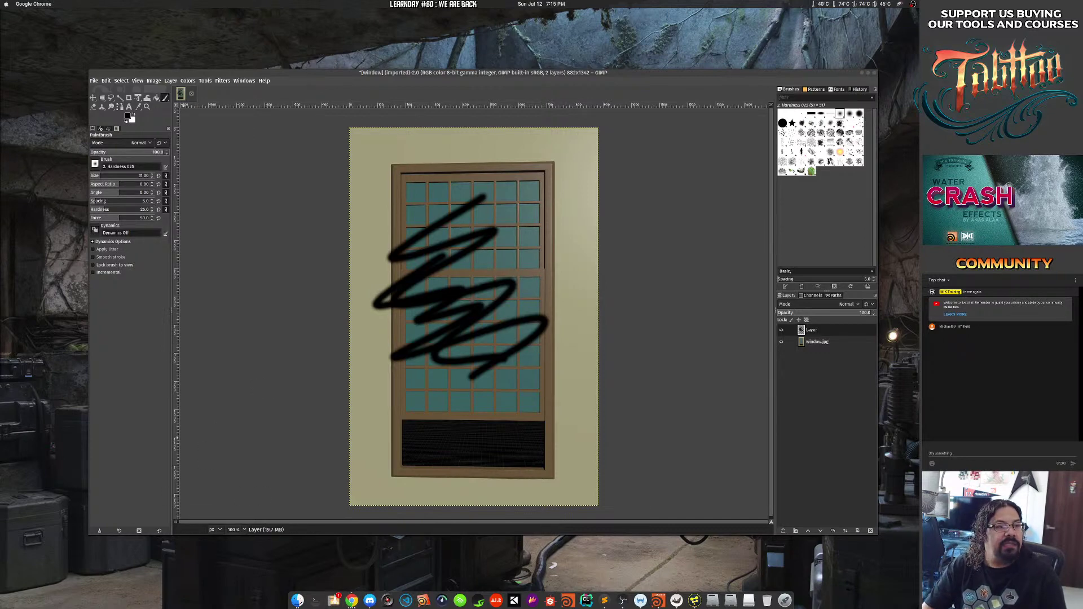
left_click_drag(958, 54, 722, 37)
Search Google for 'gnome' and open the gnome.org result.
left_click(547, 50)
type("gnome")
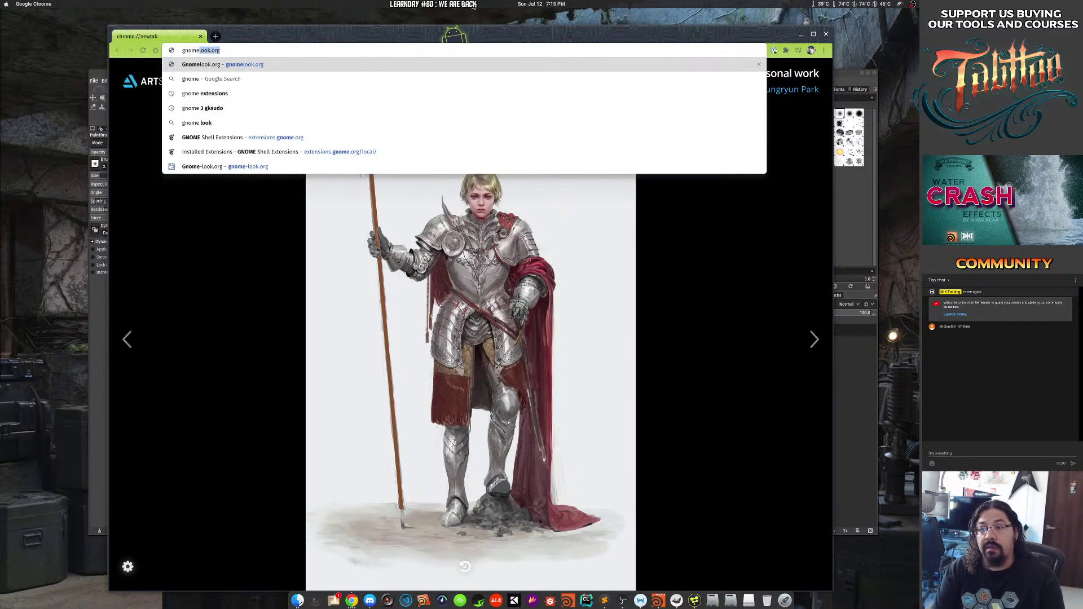
key("Delete")
key("Return")
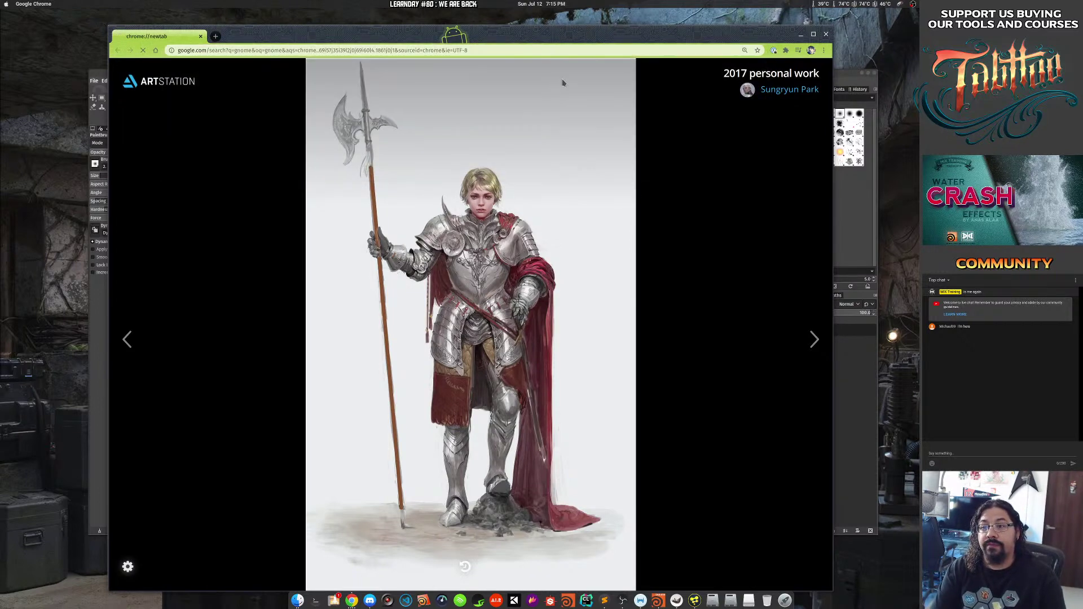
left_click(237, 161)
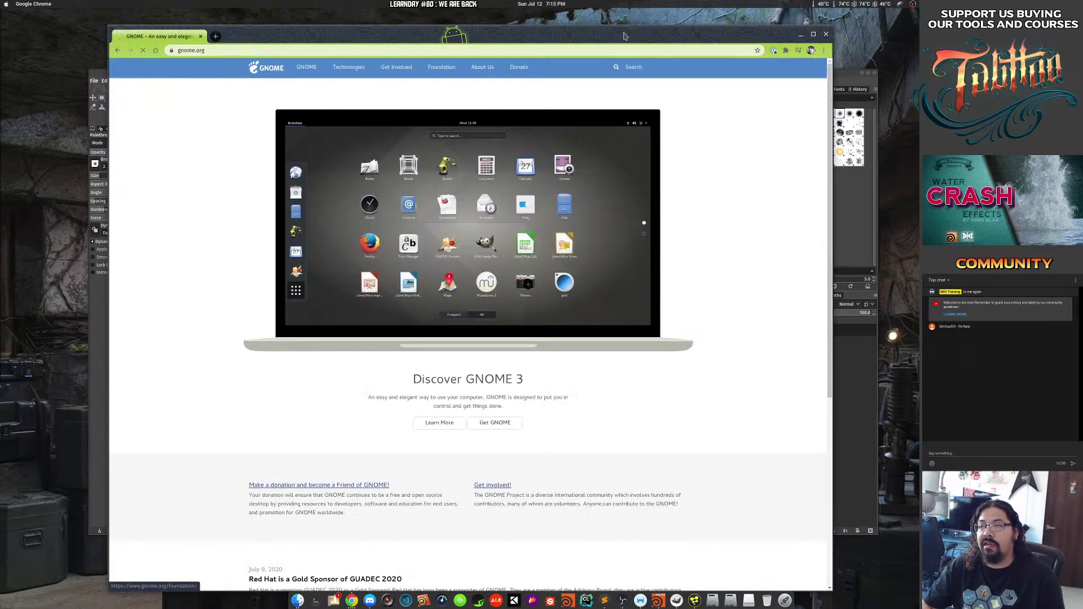
left_click_drag(607, 41, 578, 31)
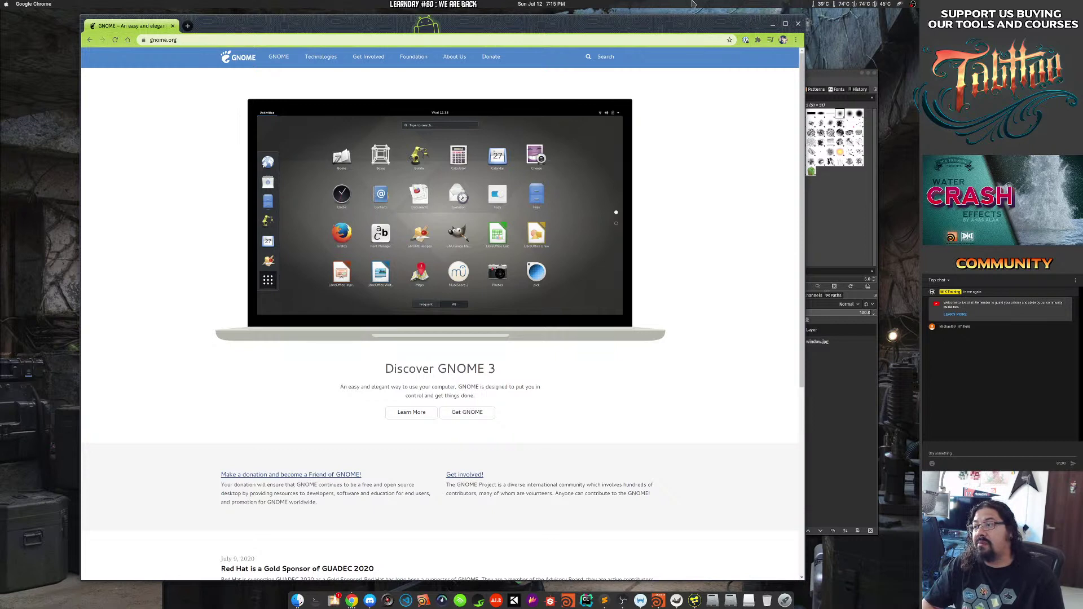
Open the Files file manager, make it taller and move it up-left.
key("super")
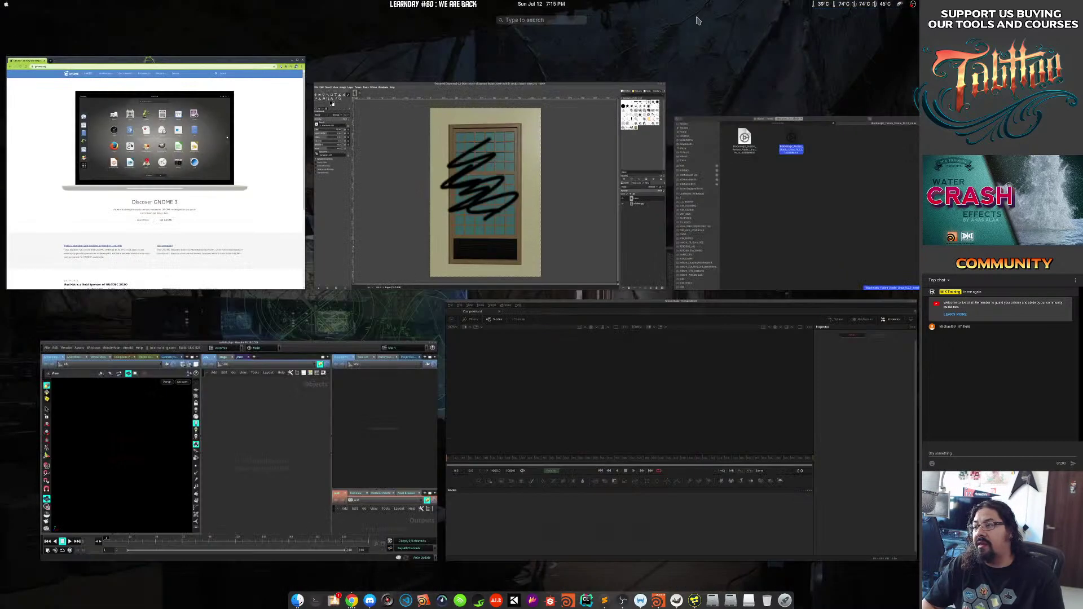
key("super")
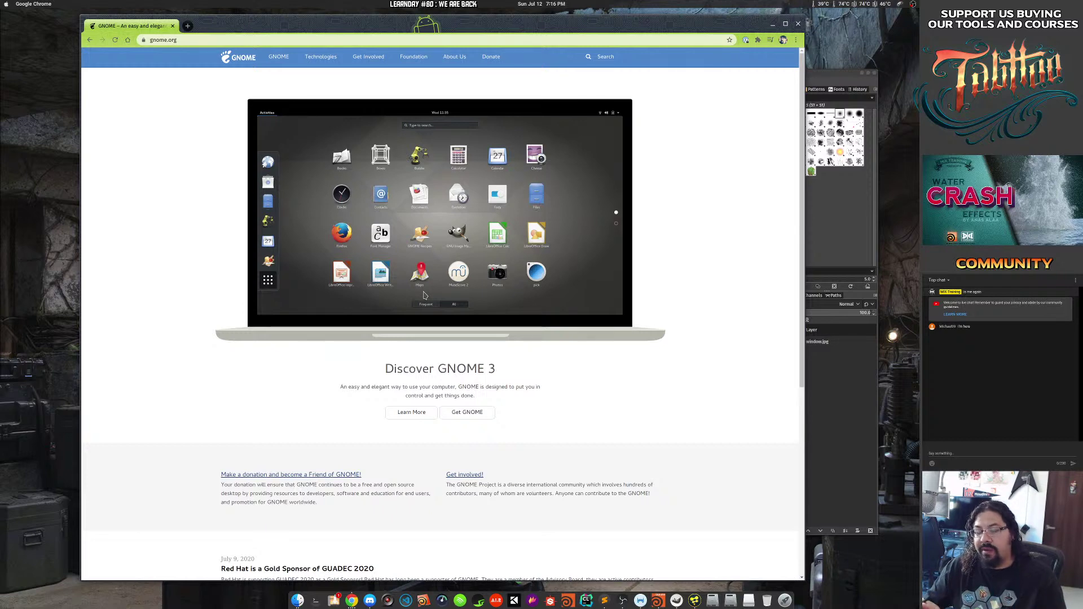
key("super+3")
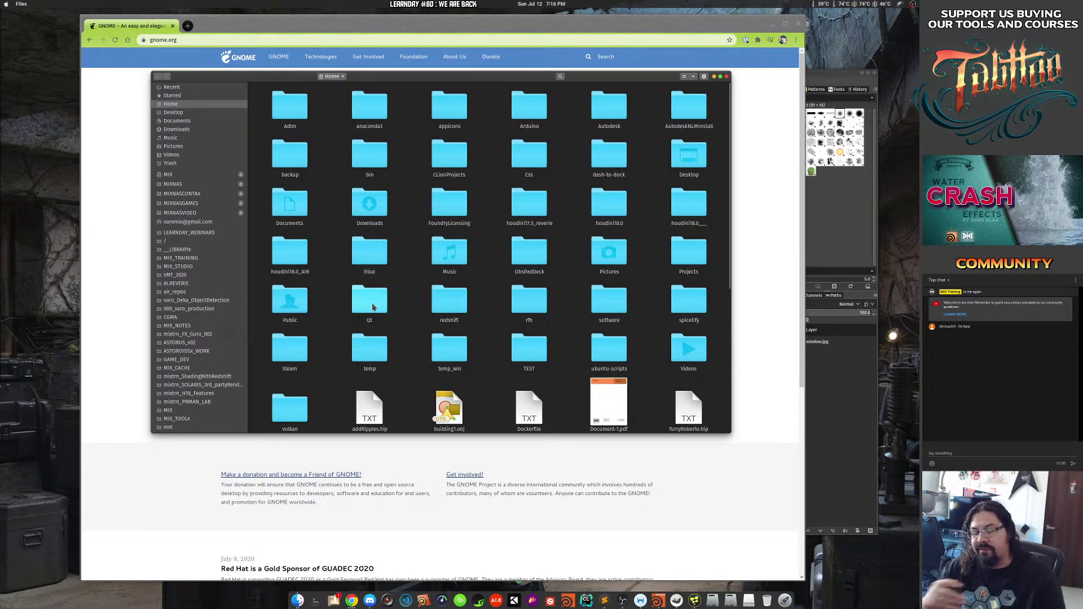
left_click_drag(484, 384, 479, 437)
left_click_drag(481, 340, 381, 320)
Scroll through the gnome.org page in Chrome and open a new tab.
left_click(679, 252)
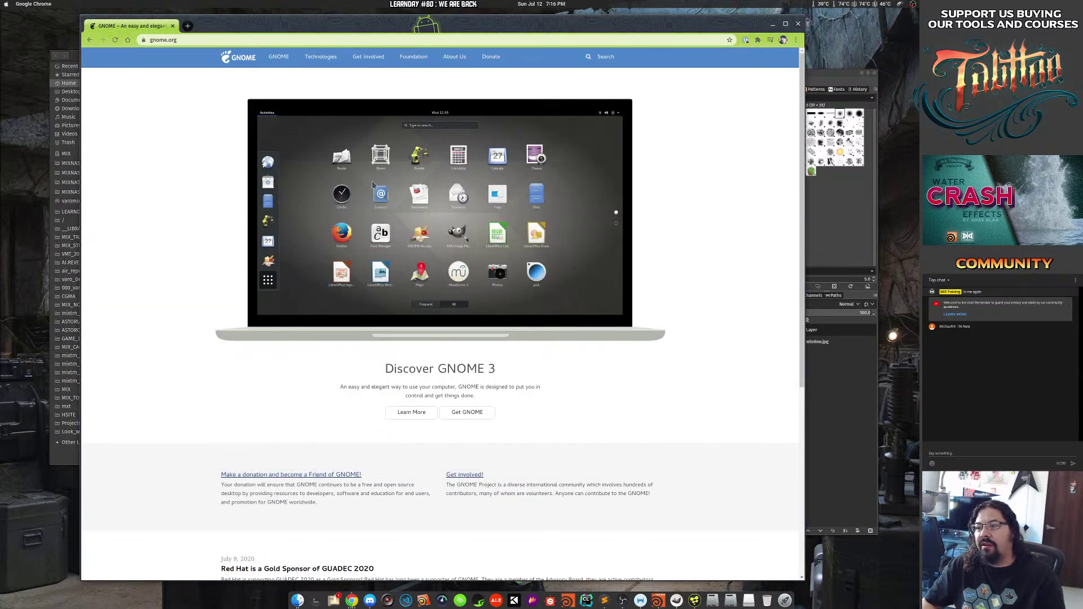
scroll(192, 229, "down", 5)
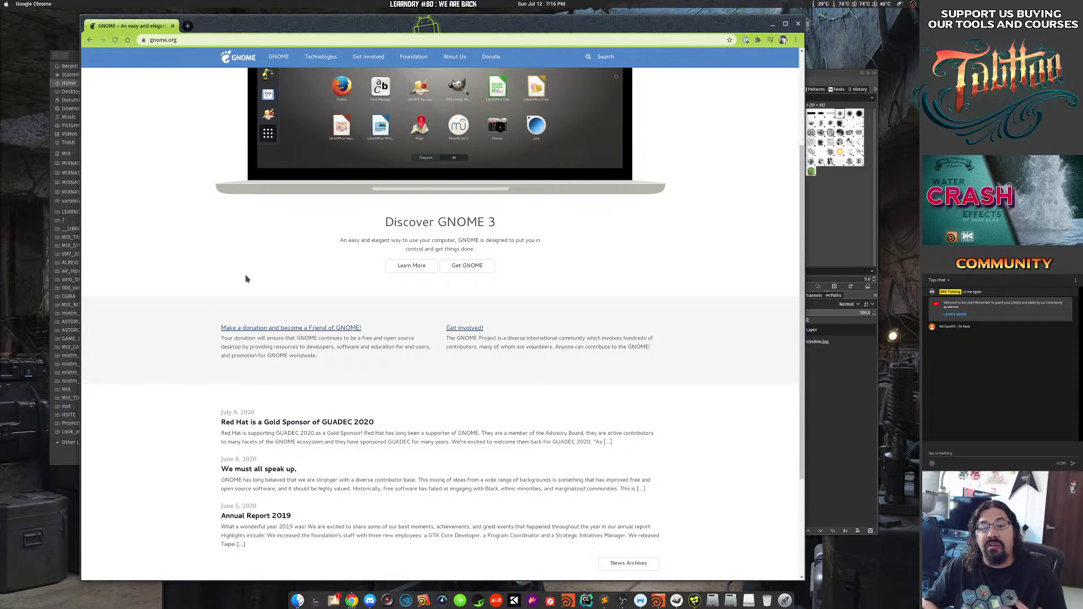
scroll(180, 316, "down", 5)
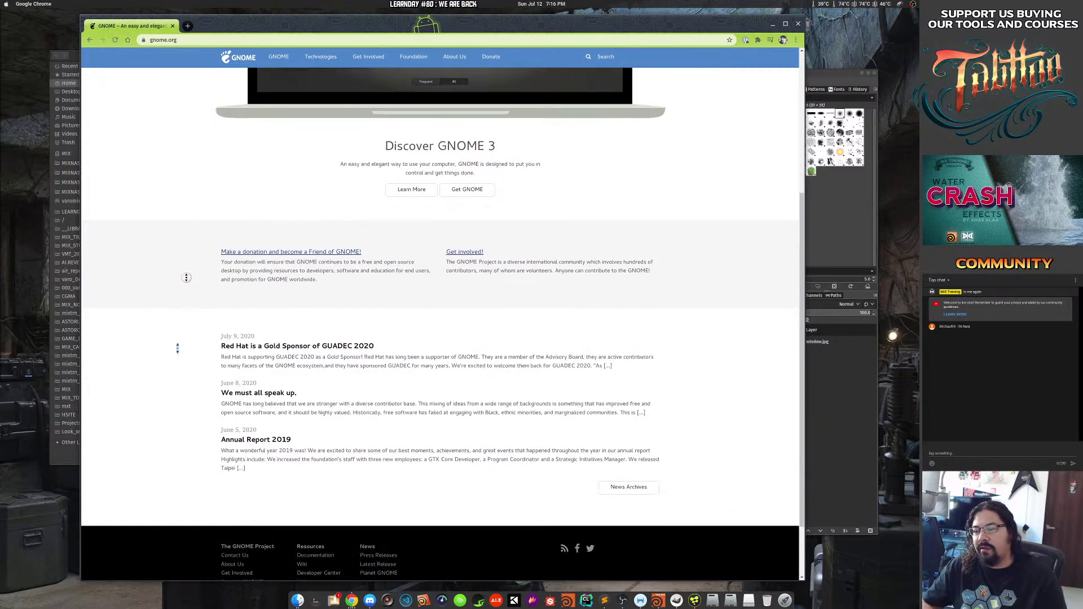
scroll(172, 361, "up", 10)
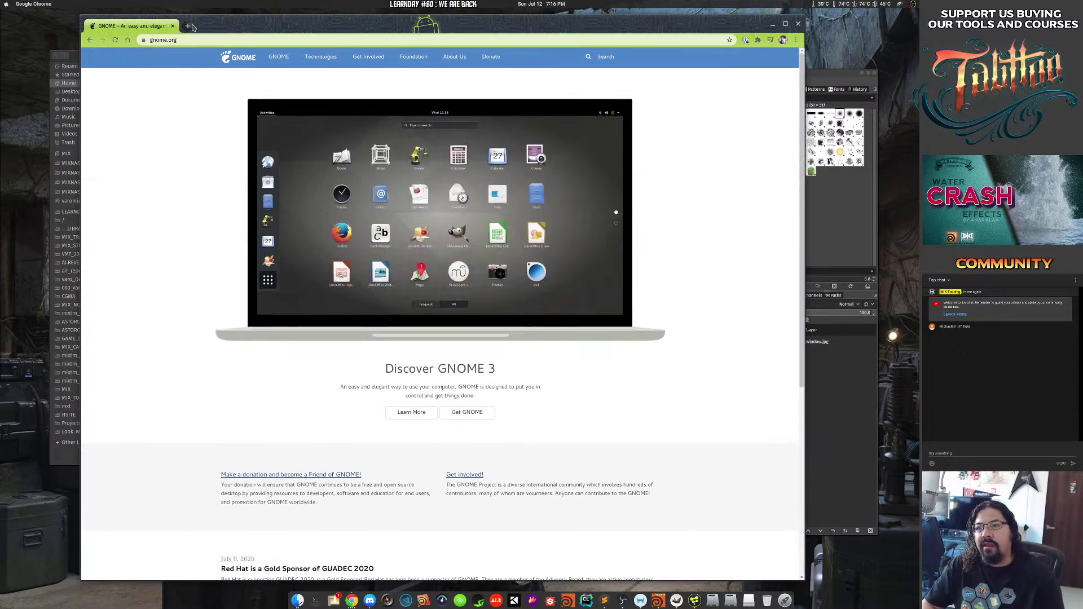
left_click(187, 25)
Search for 'kde', and turn tablet touch off by running wacom_toggle_touch in a terminal.
type("kde")
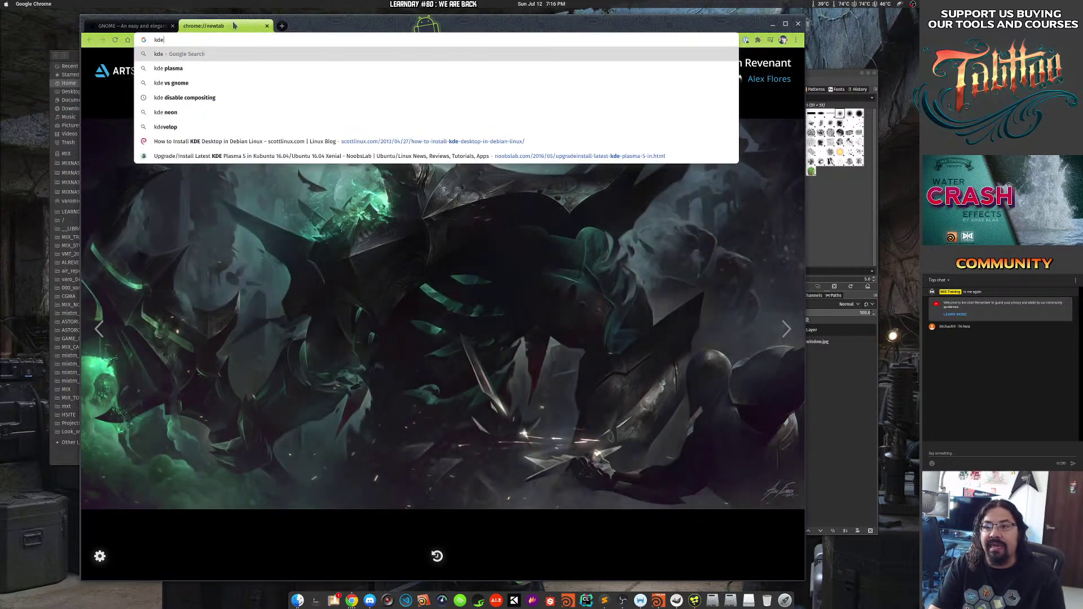
key("Return")
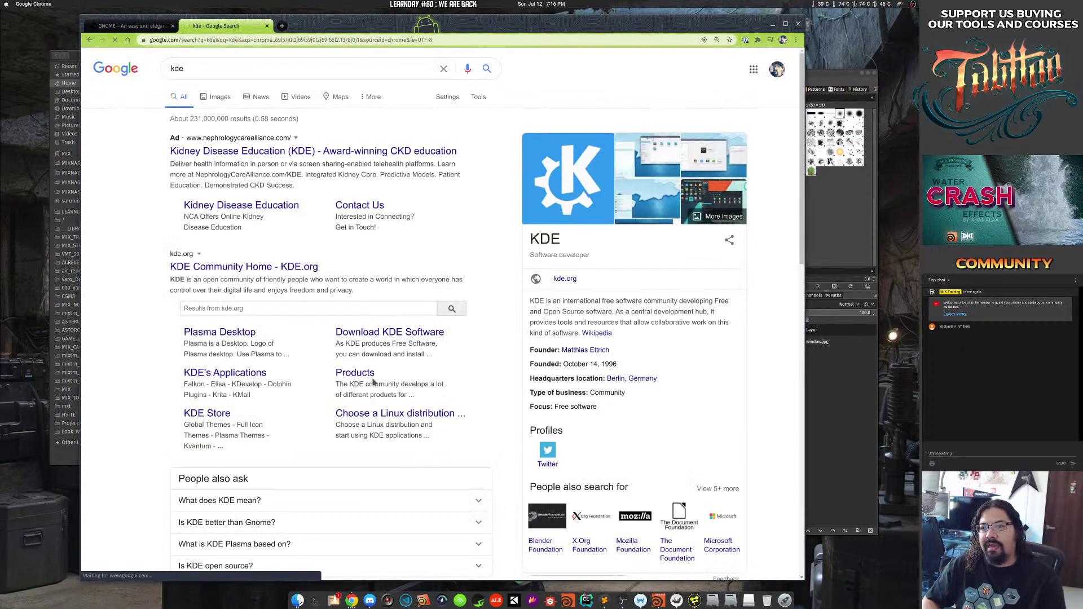
key("ctrl+alt+t")
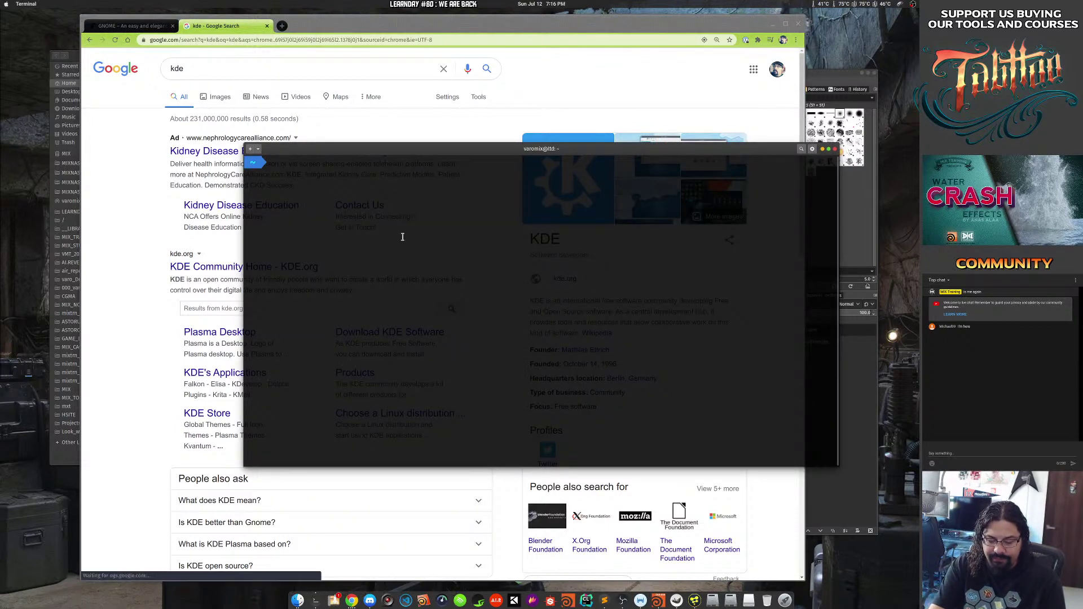
type("wac")
key("Right")
key("Return")
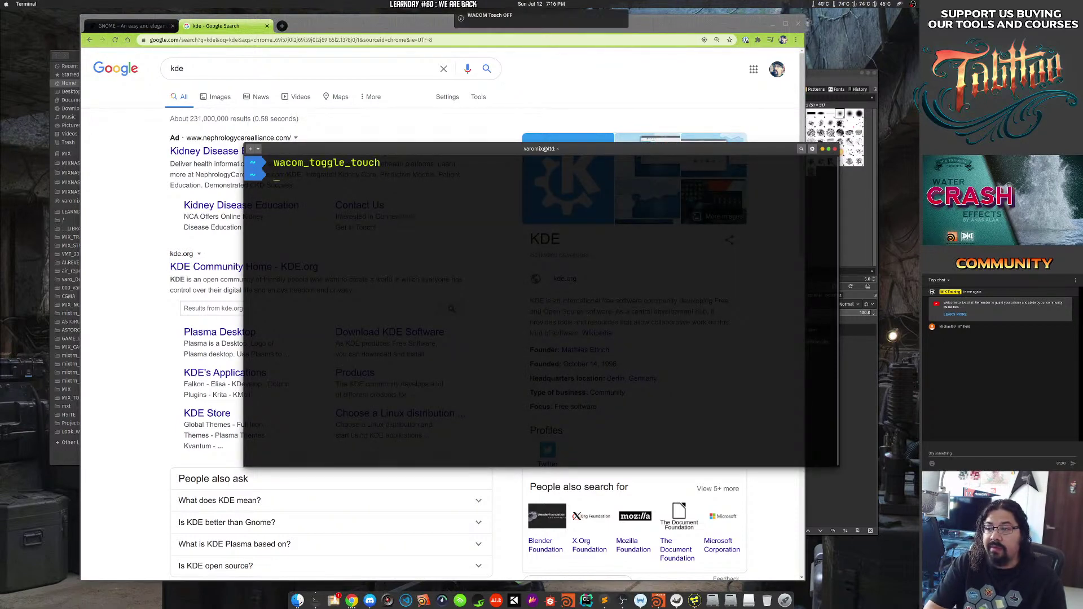
left_click(835, 149)
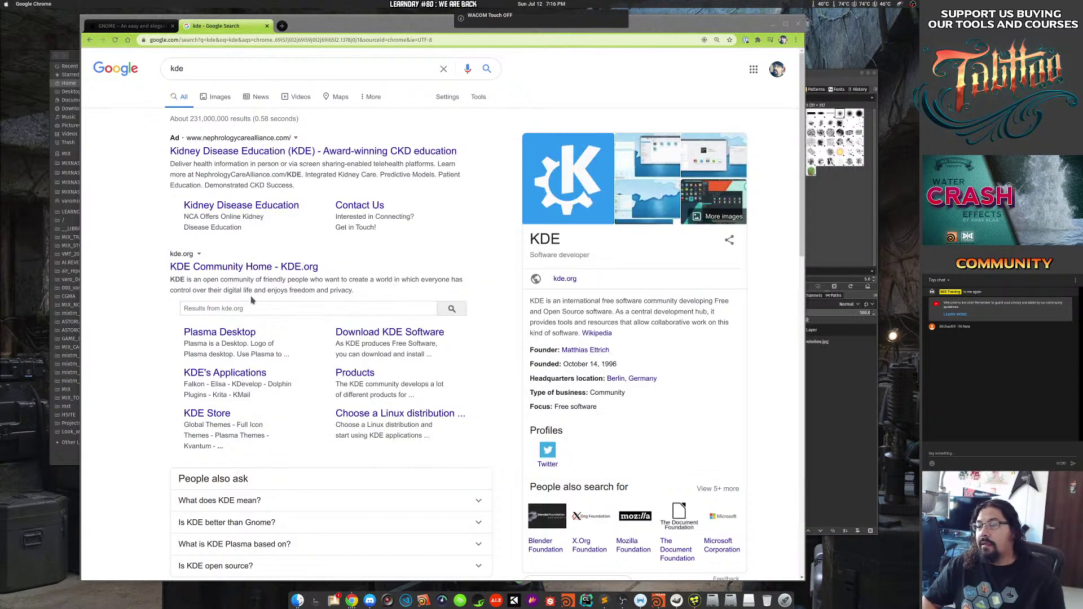
Open the KDE Community Home page, scroll through it and return to its top sections.
left_click(236, 270)
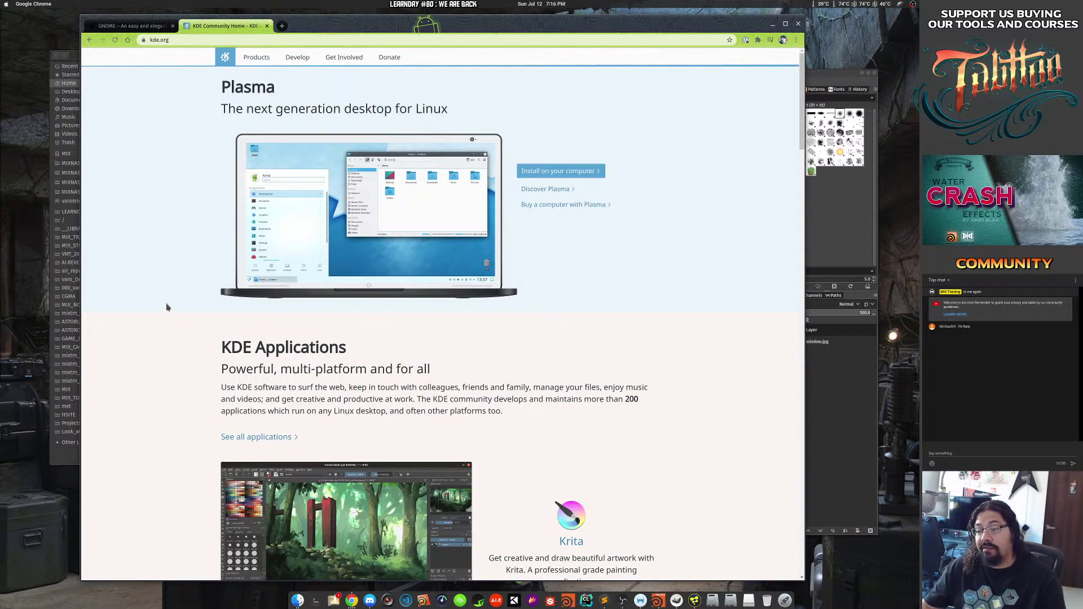
scroll(162, 195, "down", 9)
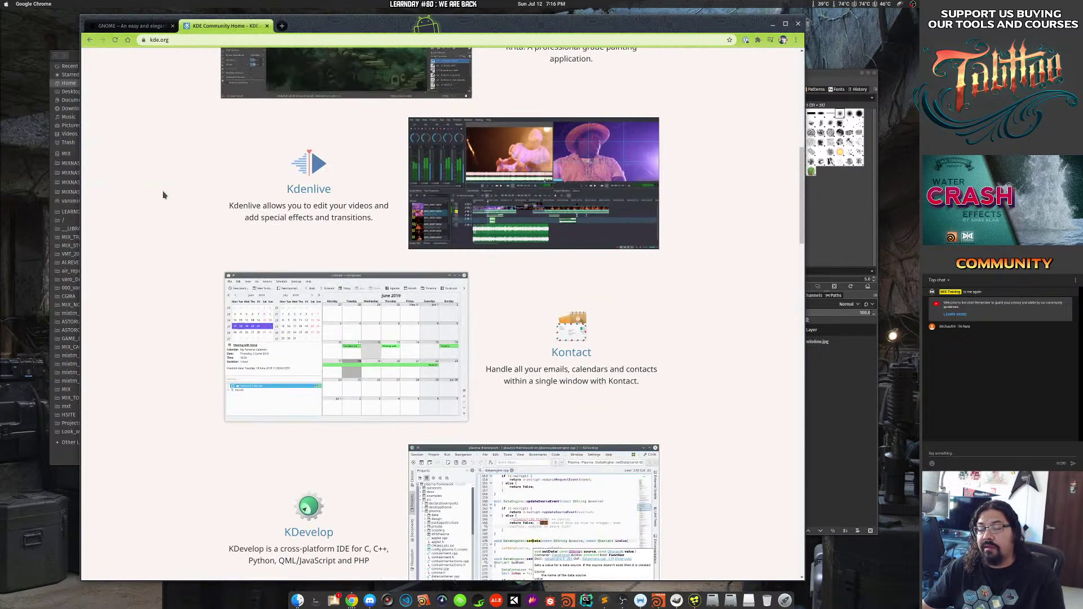
scroll(163, 195, "down", 8)
scroll(163, 194, "up", 3)
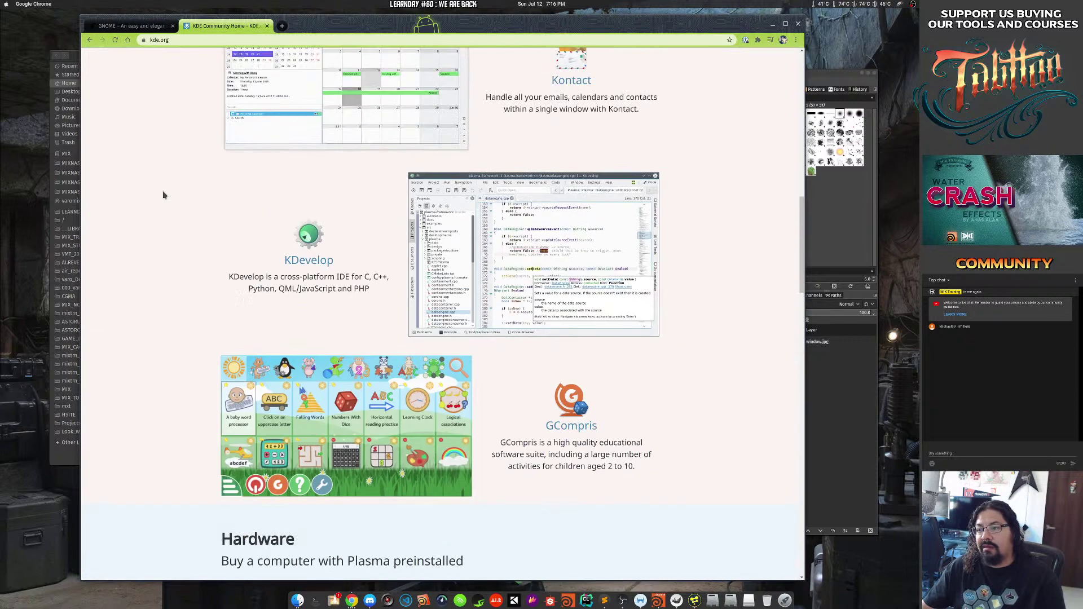
scroll(163, 194, "down", 8)
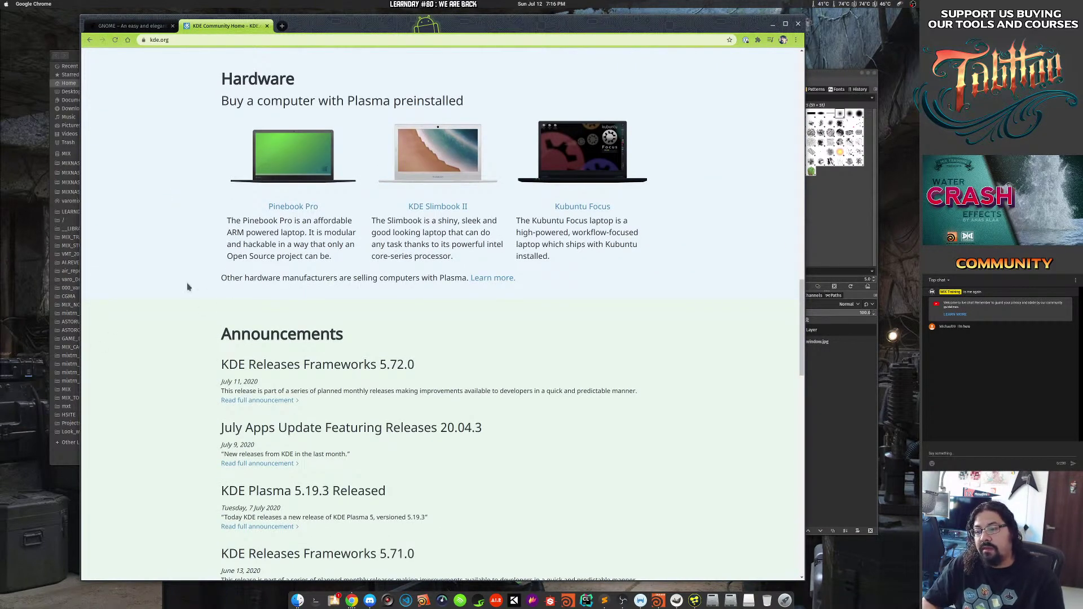
scroll(187, 282, "down", 7)
middle_click(187, 383)
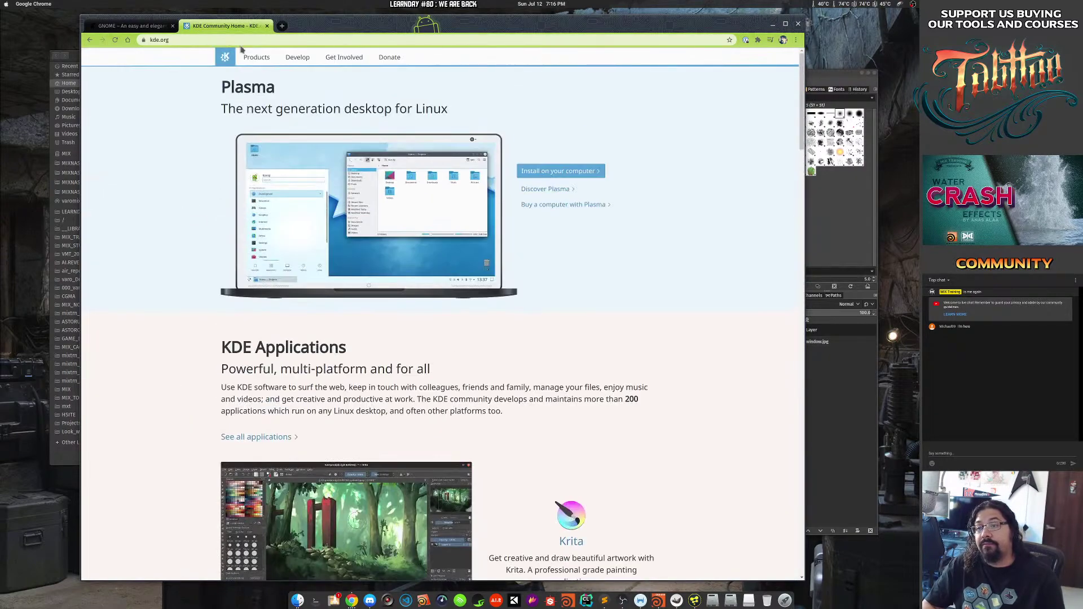
left_click_drag(328, 23, 348, 22)
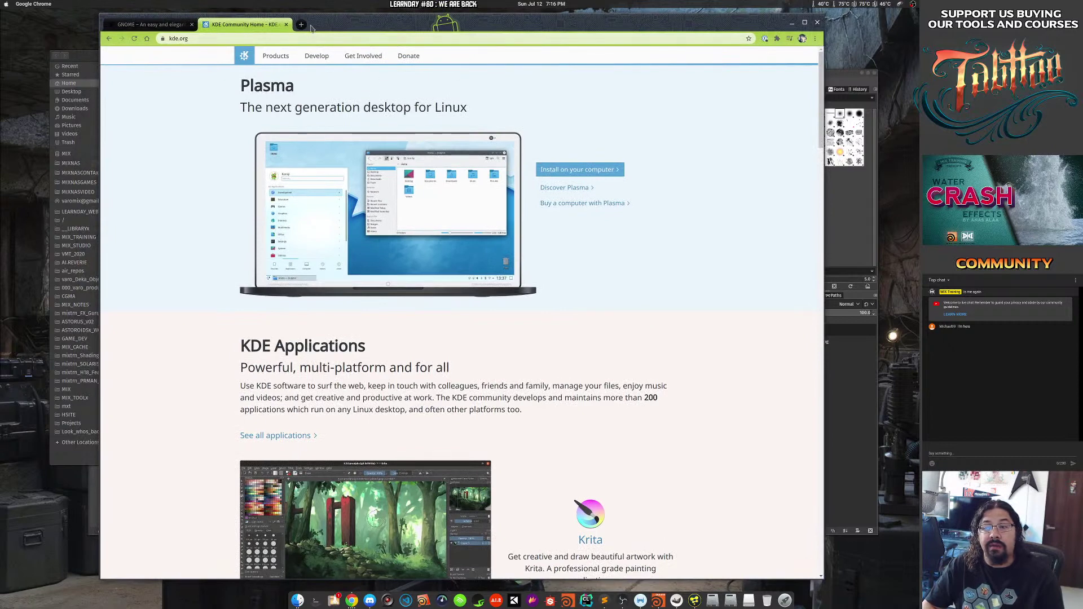
left_click(321, 40)
Search for 'xfce', open xfce.org zoomed in, then bring GIMP's window forward.
left_click(301, 24)
type("x")
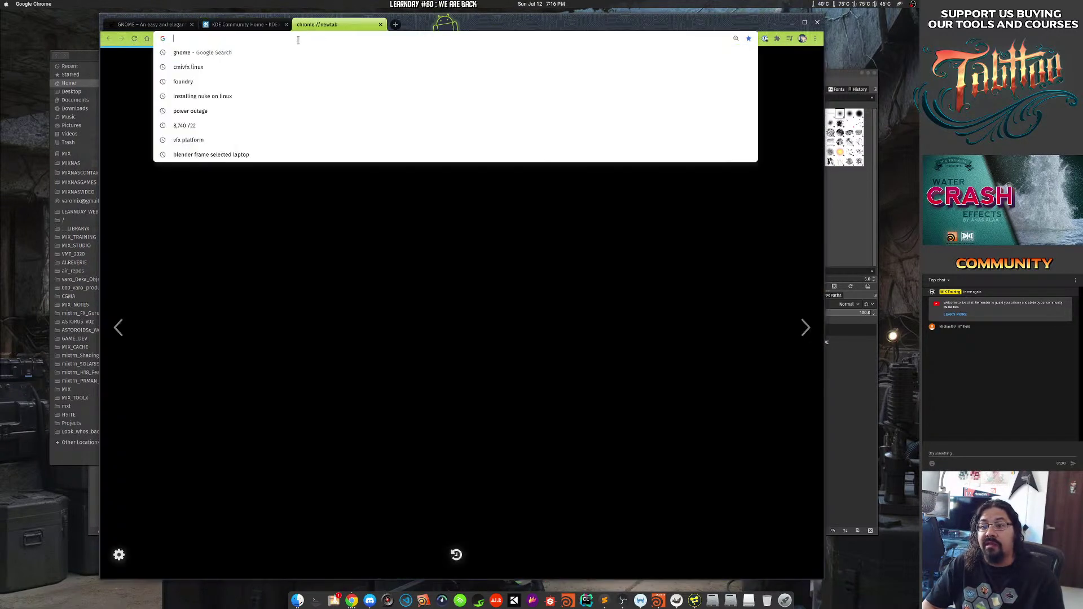
type("fce")
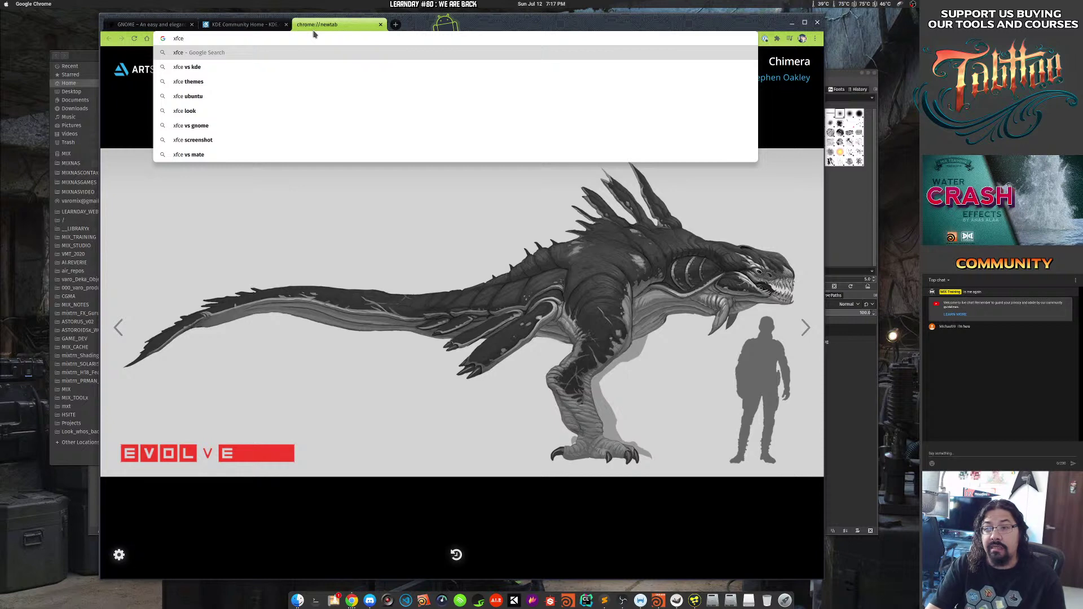
key("Return")
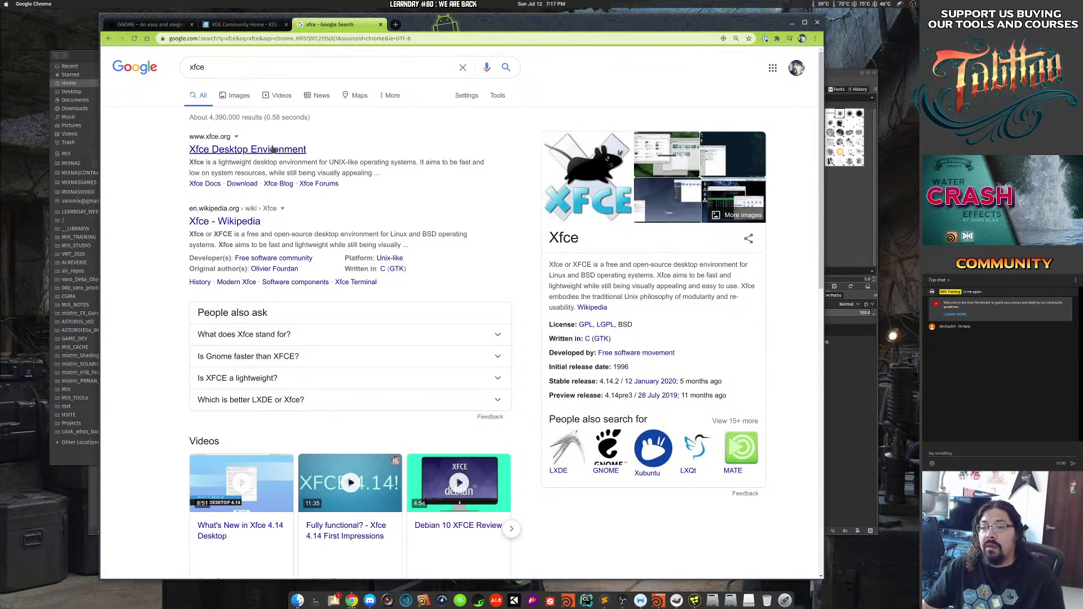
left_click(271, 148)
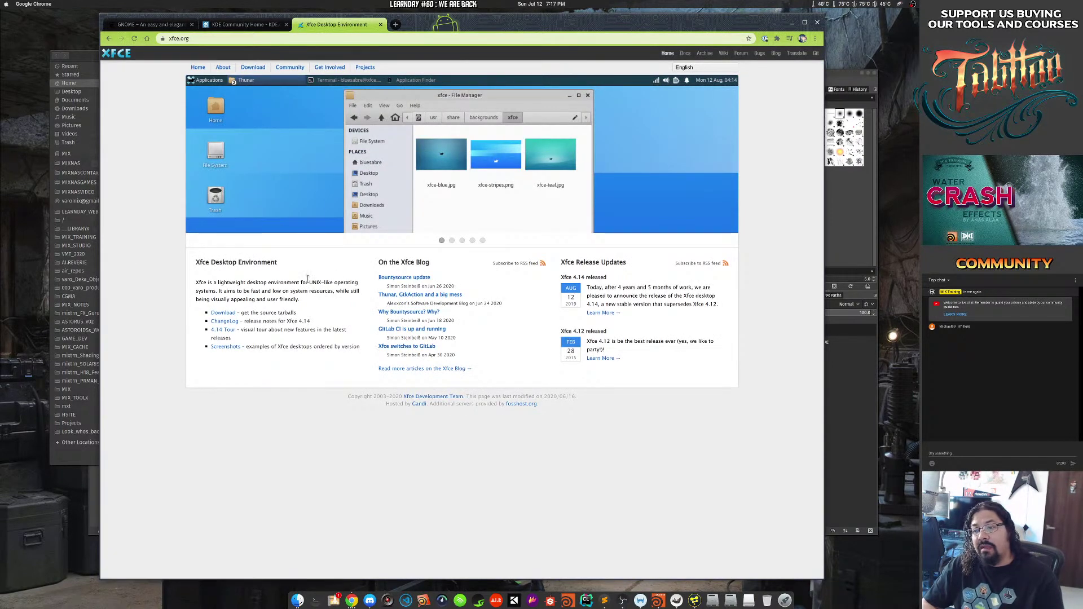
key("ctrl+plus")
key("ctrl+plus")
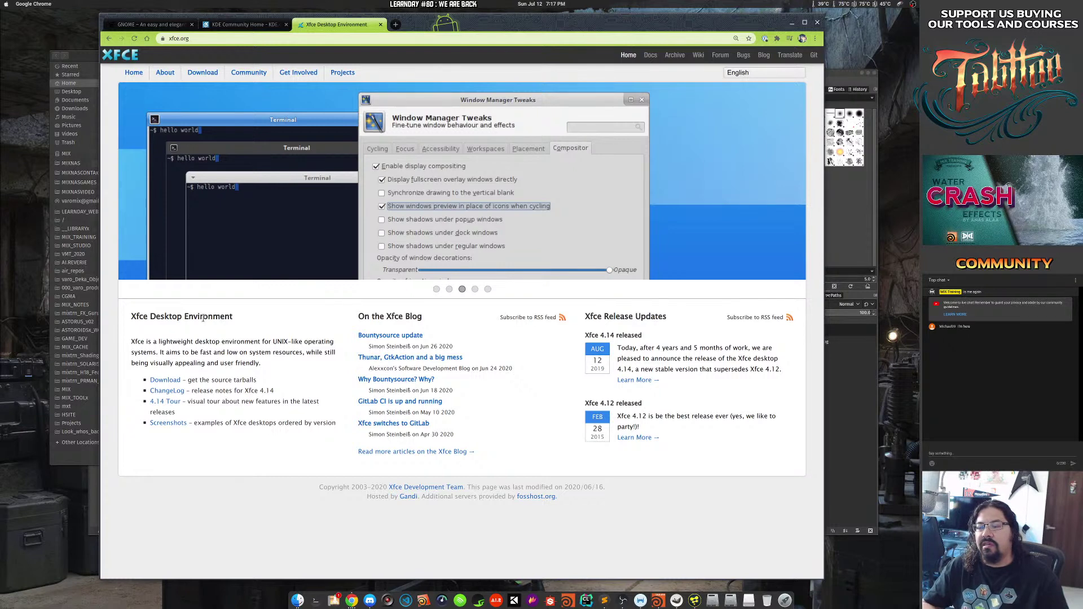
left_click(847, 83)
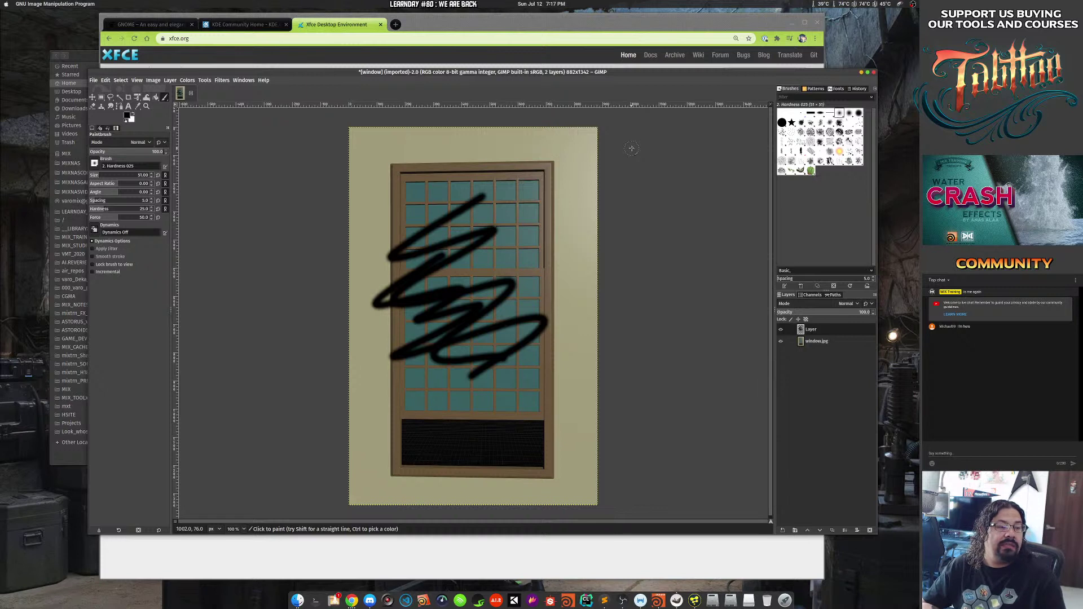
Quit GIMP, discarding the changes to the scribbled window.jpg.
left_click(874, 72)
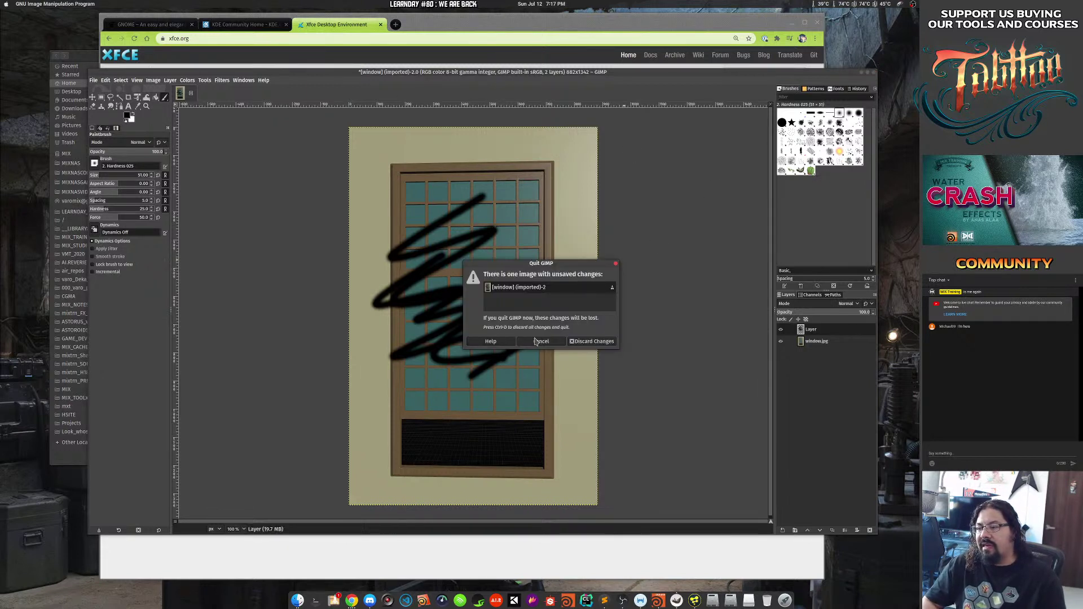
left_click(541, 341)
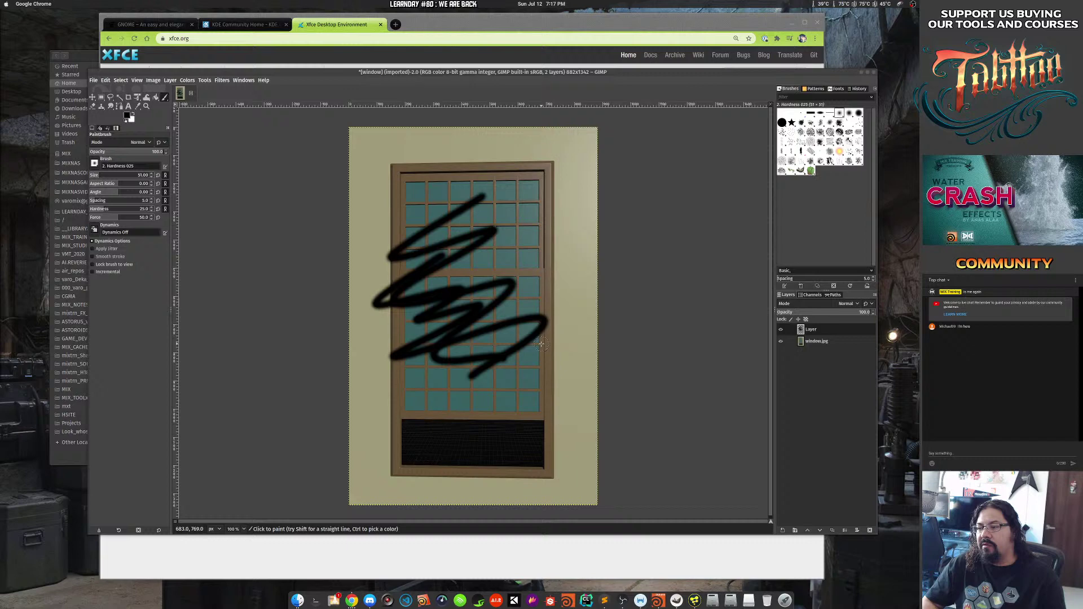
left_click(874, 73)
left_click(591, 341)
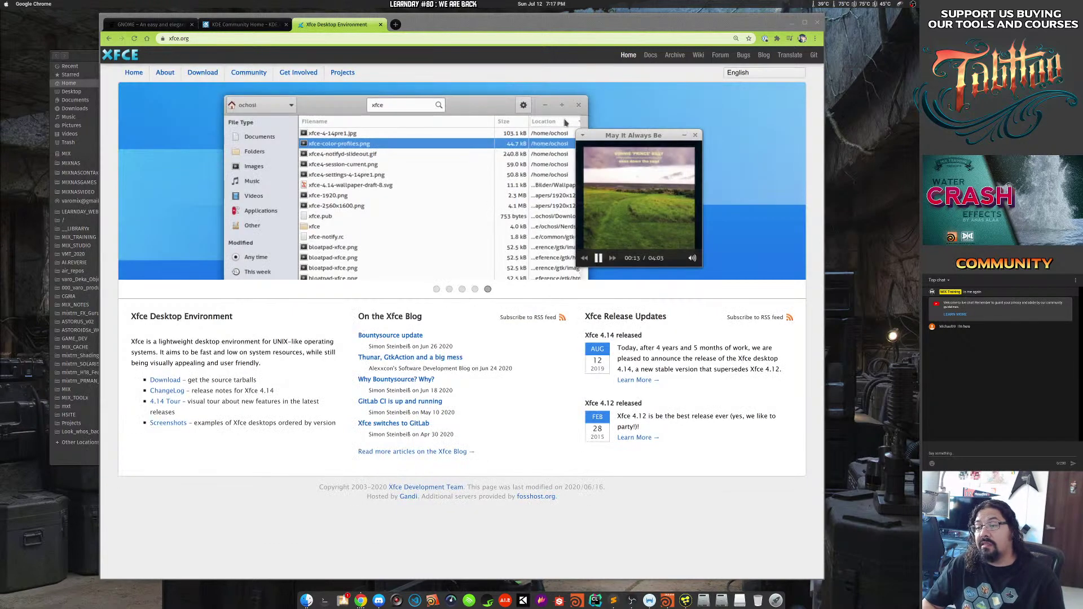
Close the Chrome window, the Home folder and the Blackmagic installer folder windows.
left_click(818, 23)
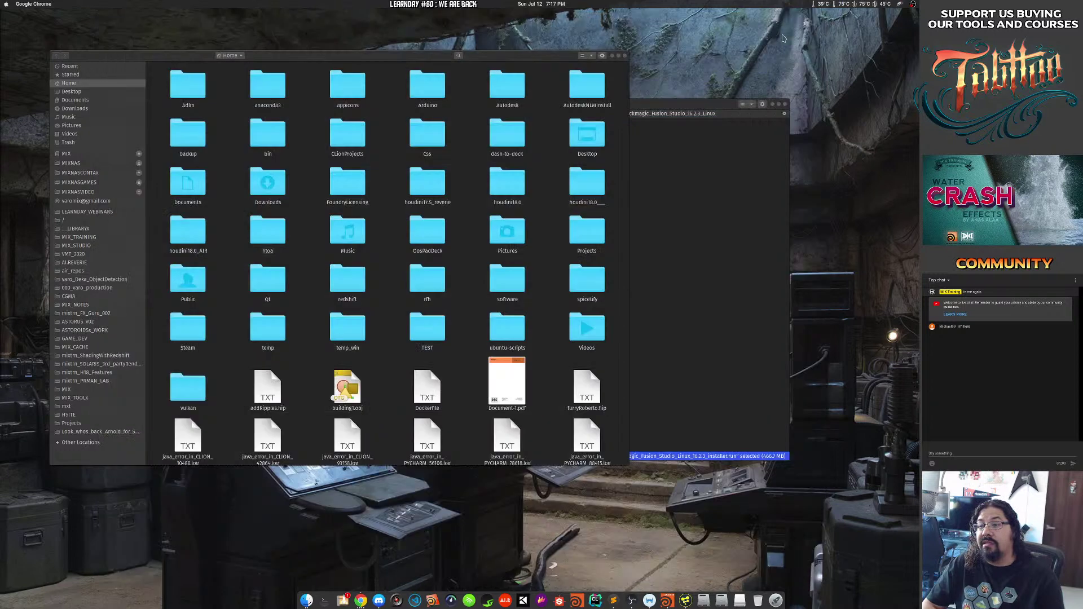
left_click(624, 55)
left_click(787, 109)
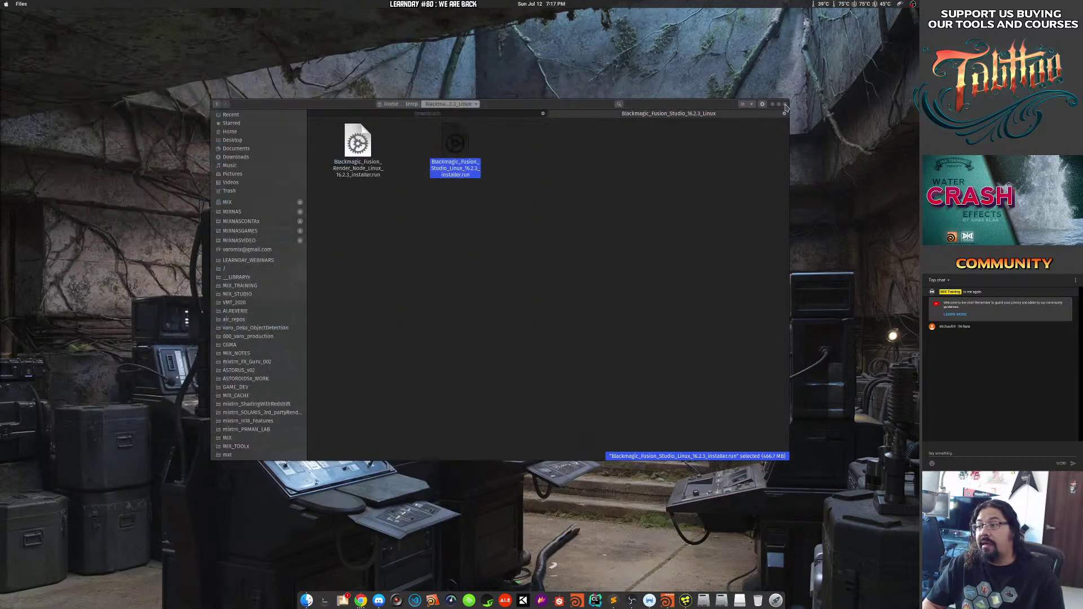
left_click(783, 110)
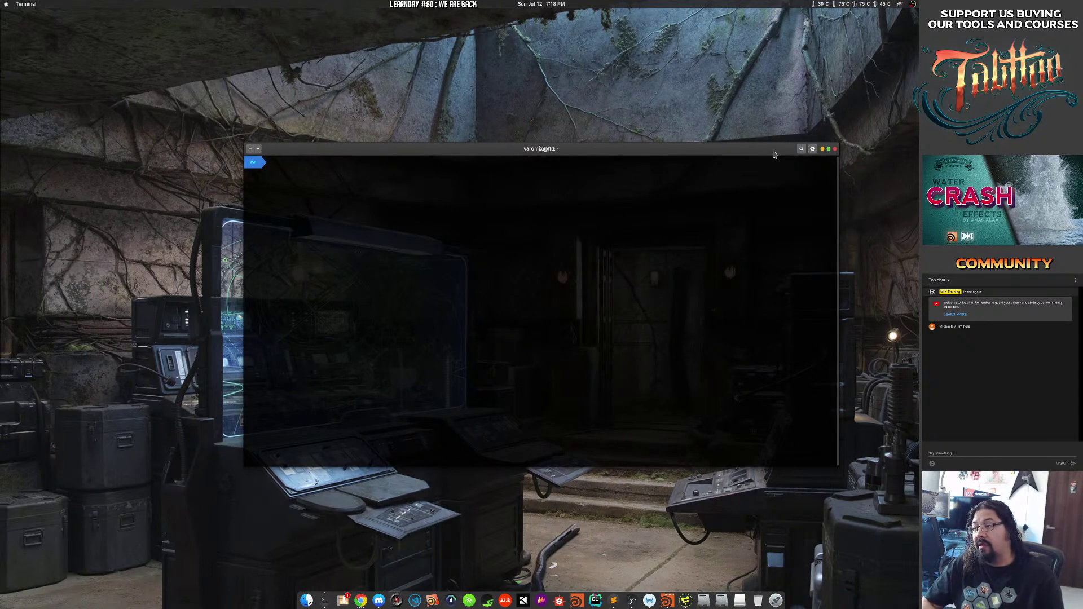
Launch Terminal from the app search using 'term'.
key("super")
type("term")
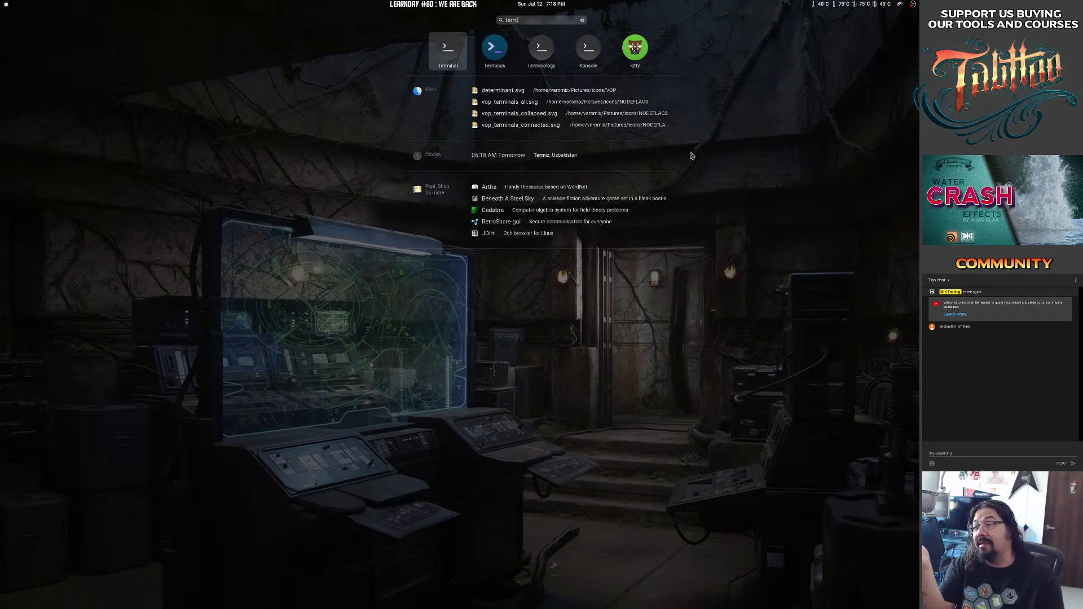
key("Return")
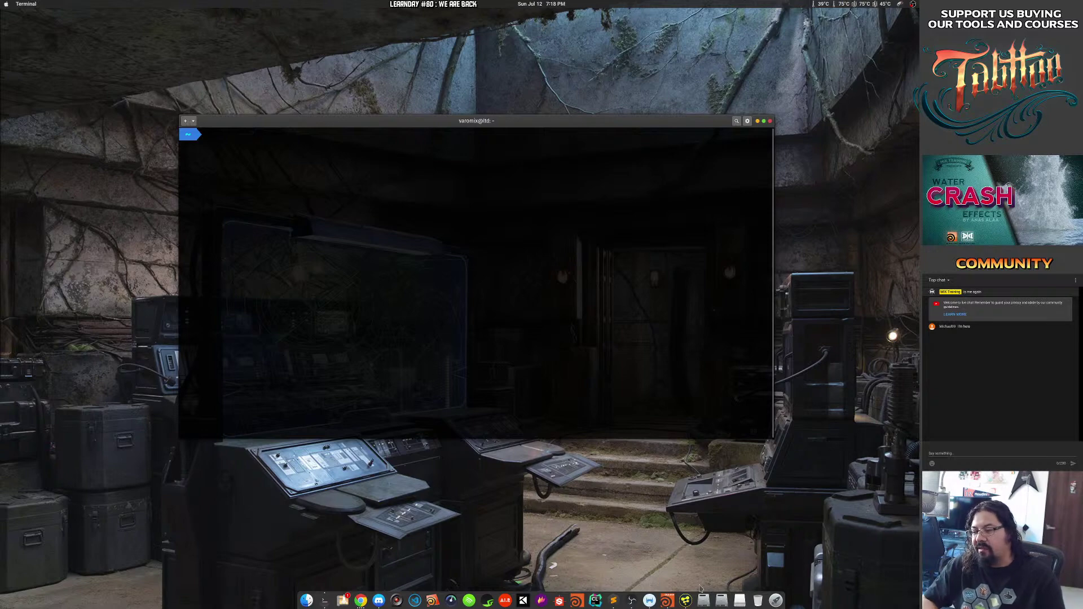
Quit Fusion Studio with Ctrl+Q and move the terminal window up-left.
left_click(686, 601)
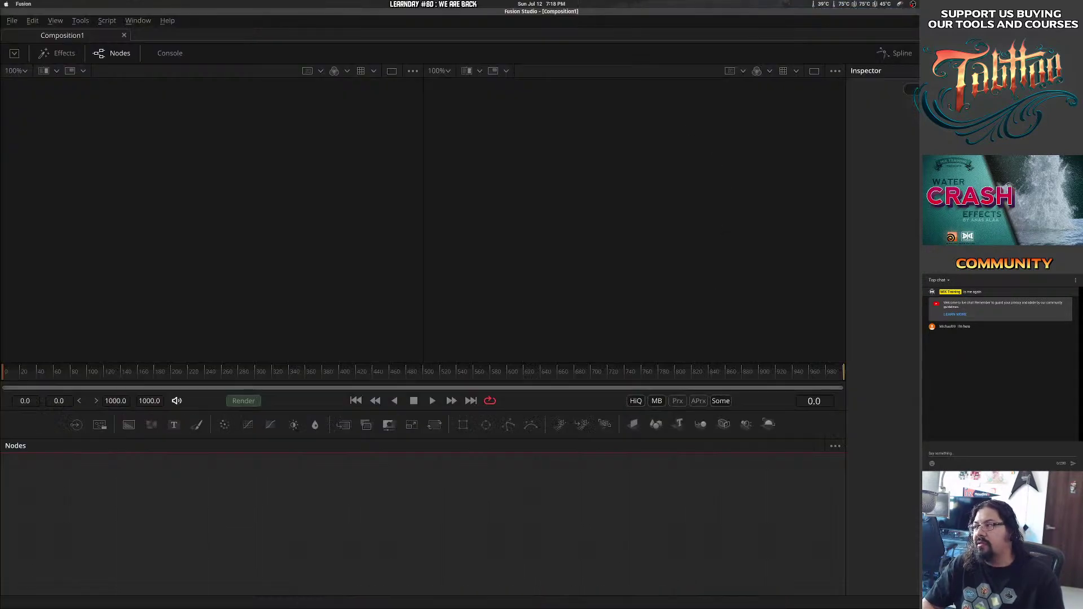
key("ctrl+q")
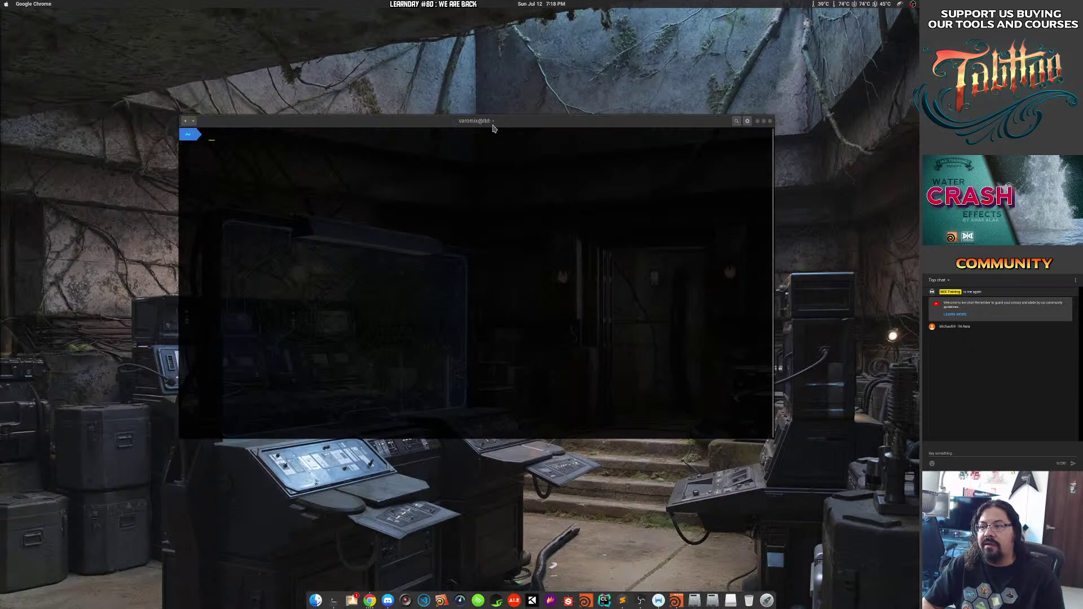
left_click_drag(495, 126, 442, 113)
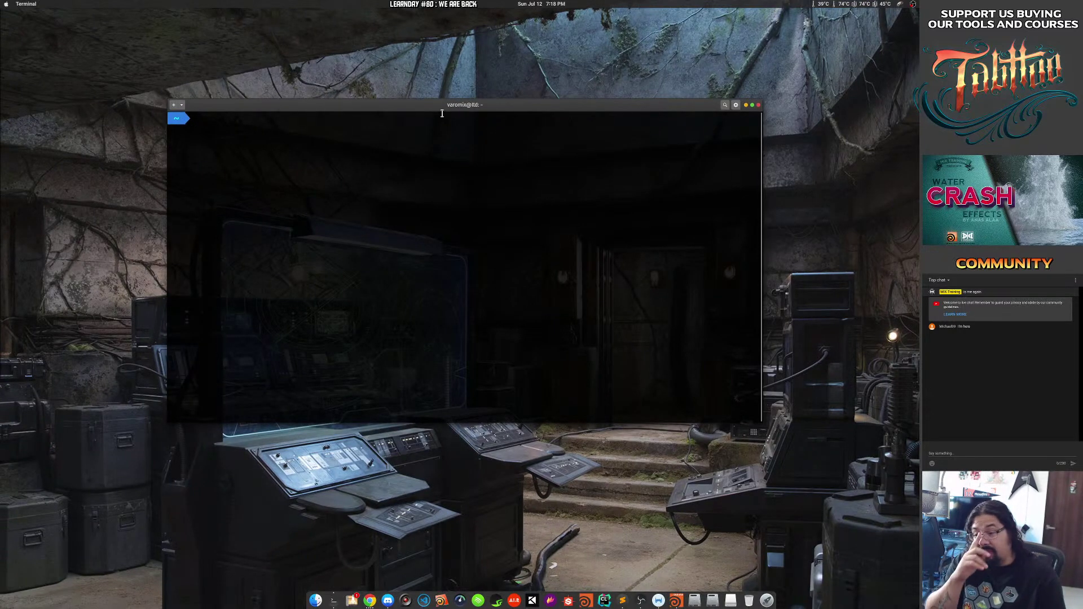
List the home directory with ls, then enlarge the terminal and move it right.
type("ls")
key("Return")
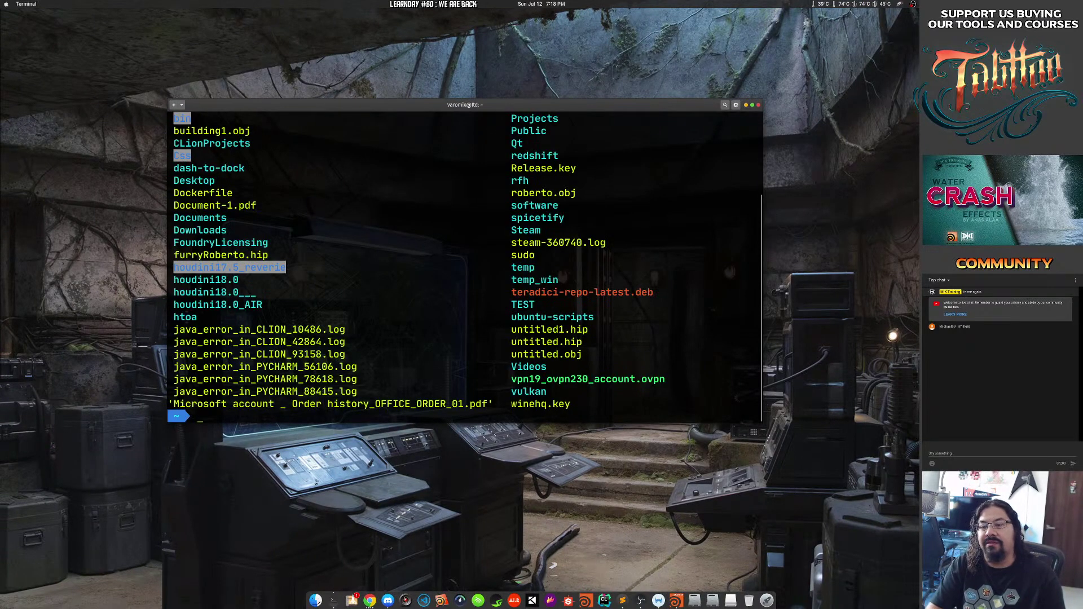
left_click_drag(737, 392, 860, 453)
left_click_drag(587, 372, 709, 355)
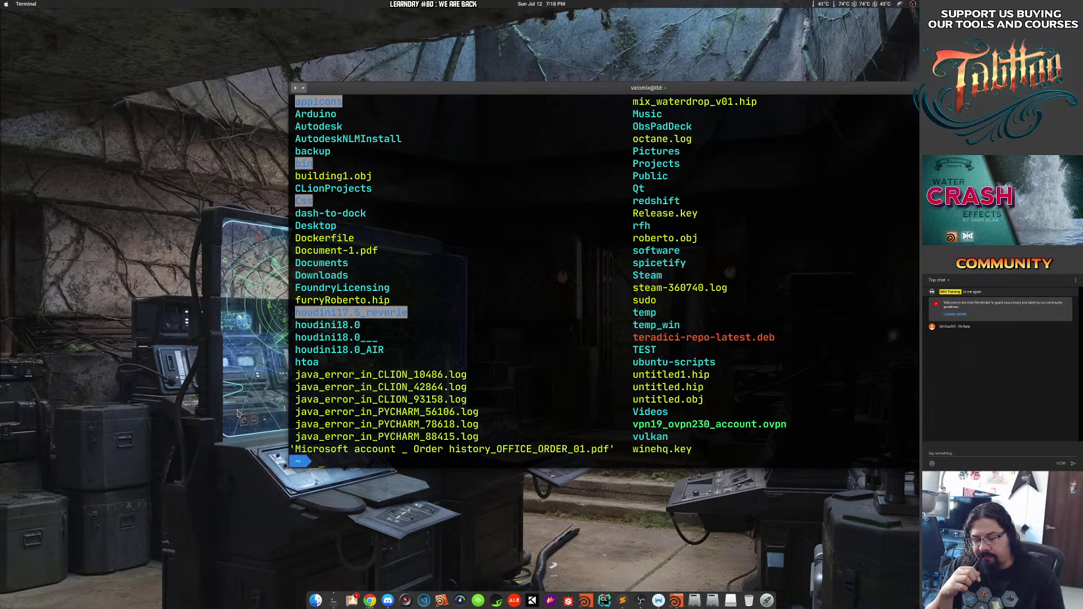
Browse tab completions for commands starting with r, ran, ren and ra, then clear the prompt.
type("r")
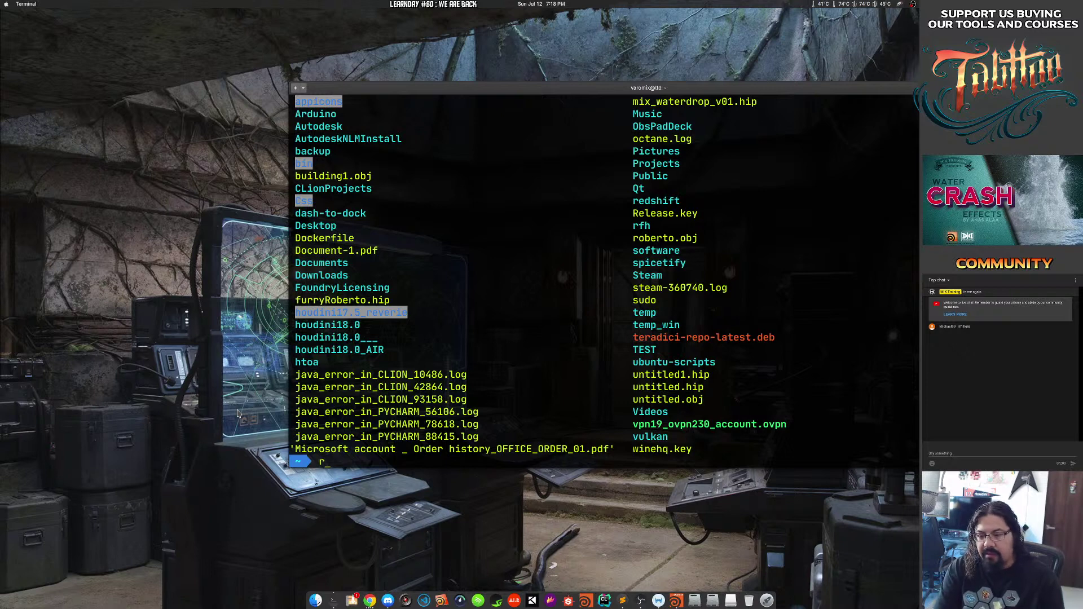
key("Tab")
type("y")
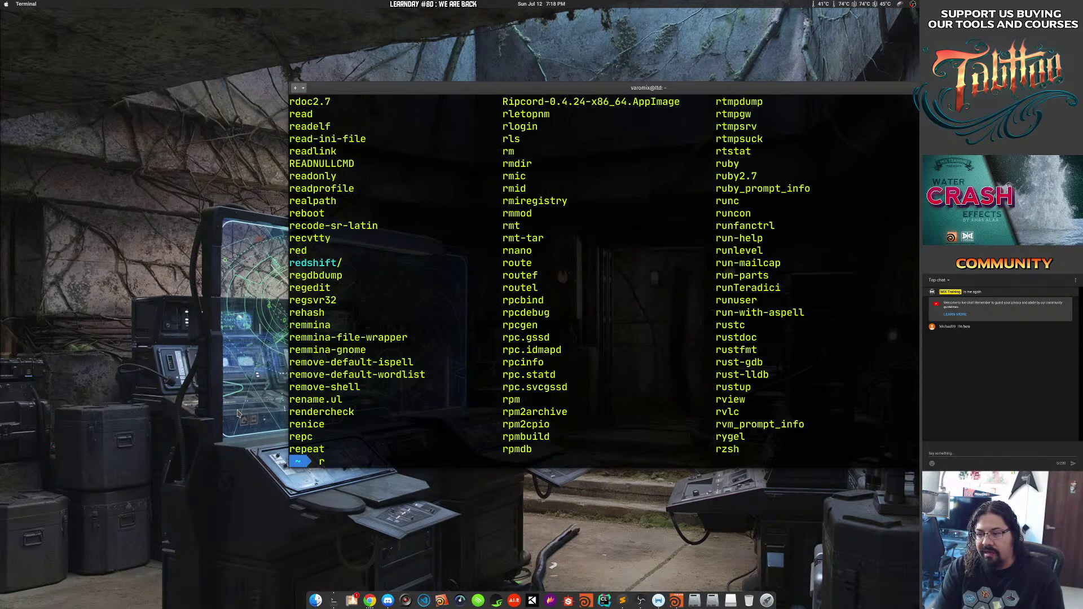
type("an")
key("Tab")
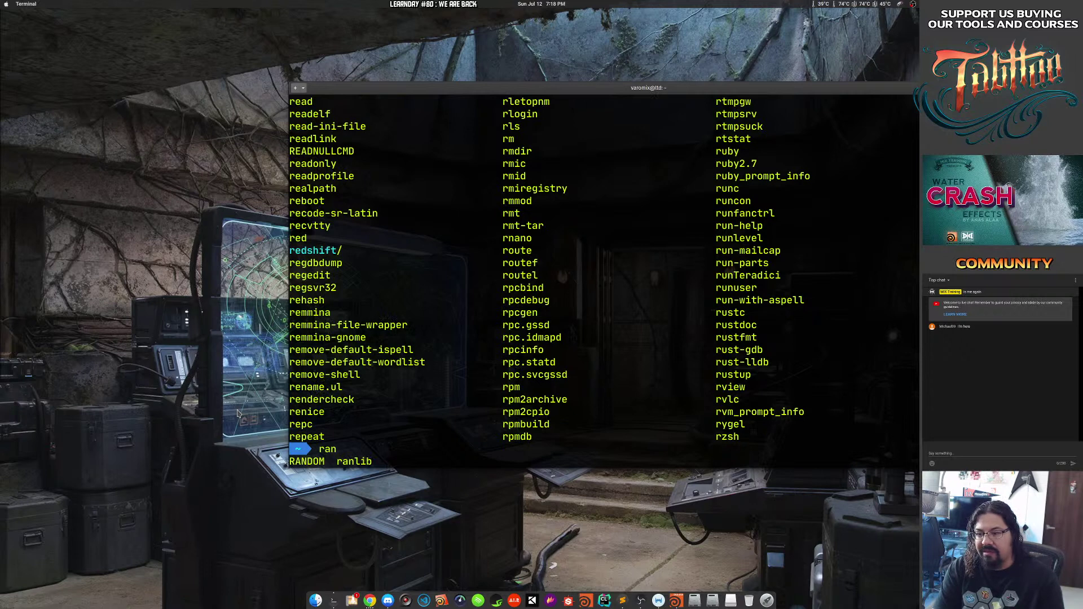
key("BackSpace")
key("BackSpace")
type("en")
key("Tab")
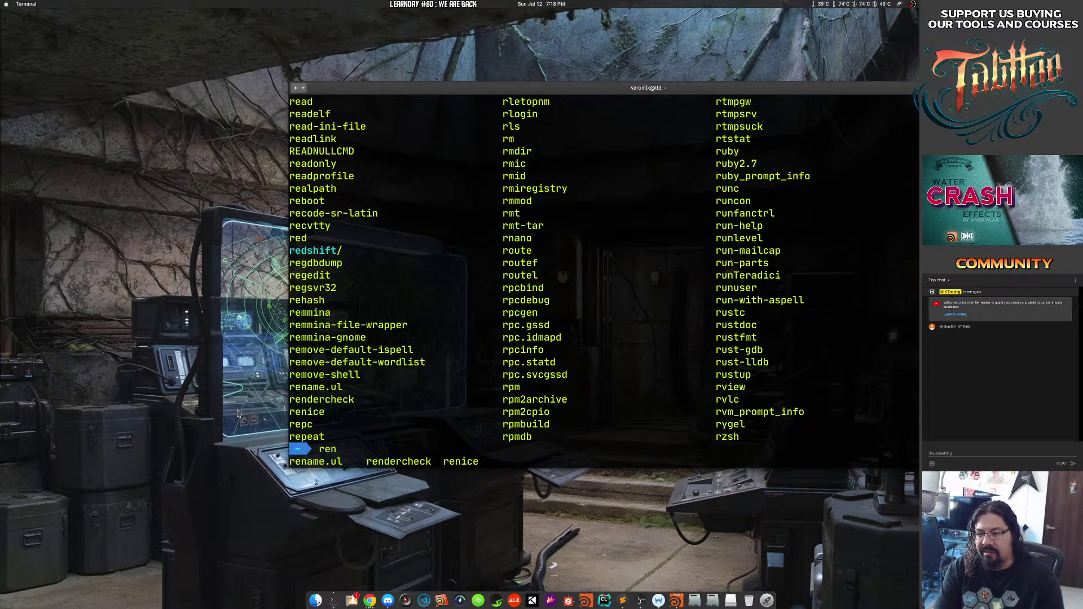
key("BackSpace")
key("BackSpace")
type("a")
key("Tab")
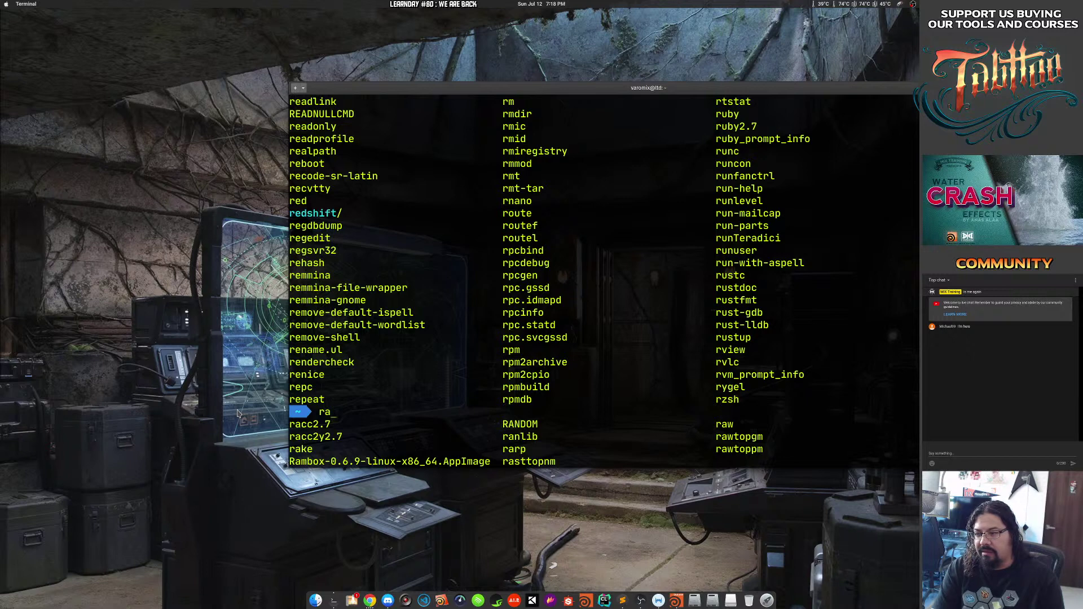
key("BackSpace")
key("BackSpace")
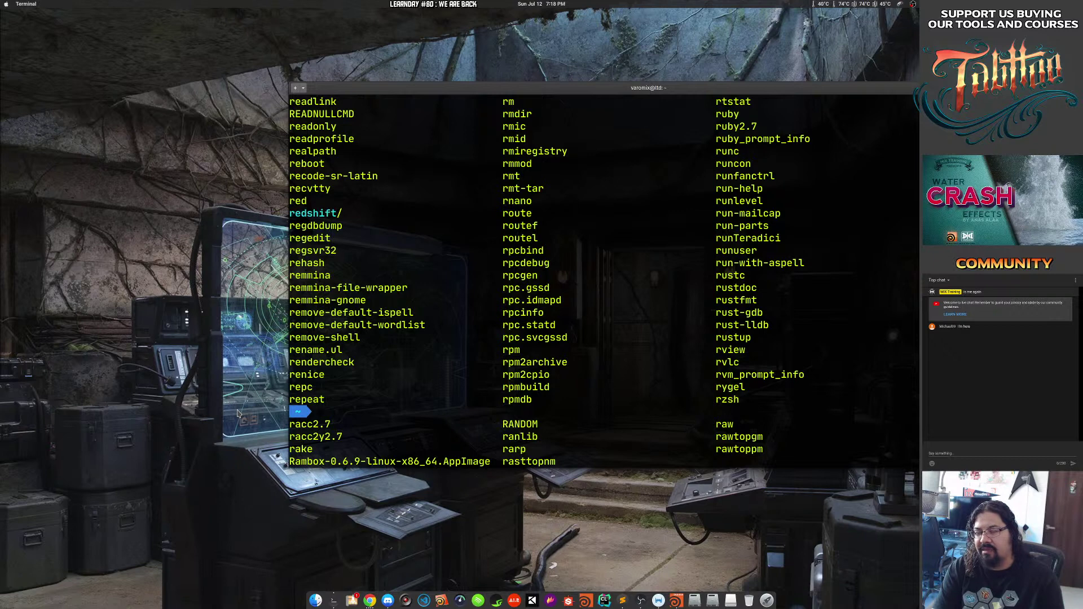
List the home folder again and locate the houdini18.0 folder in the output.
type("ls")
key("Return")
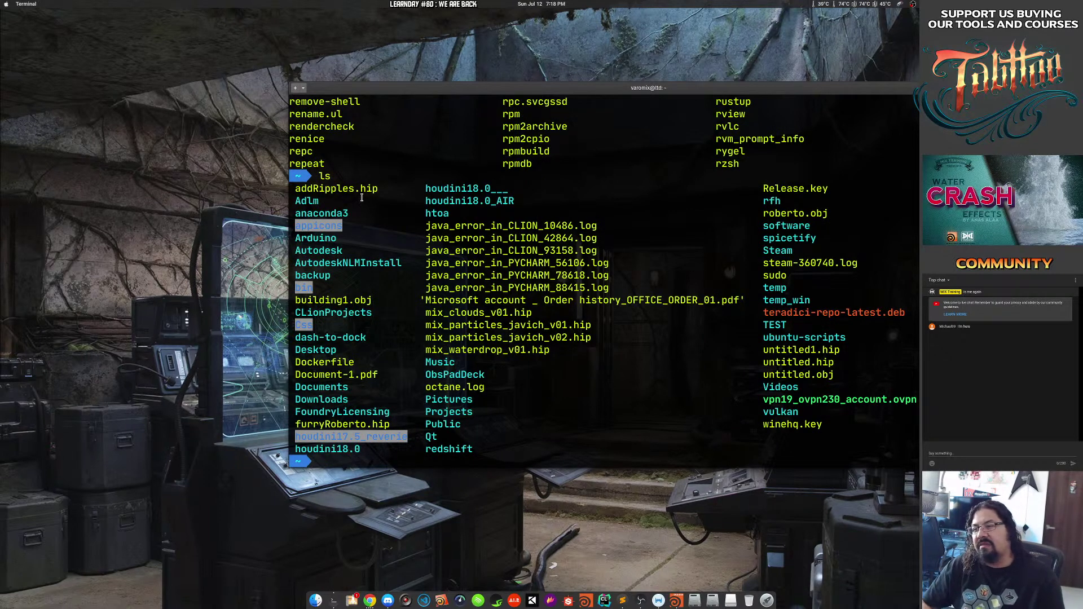
left_click_drag(289, 188, 515, 399)
left_click(513, 359)
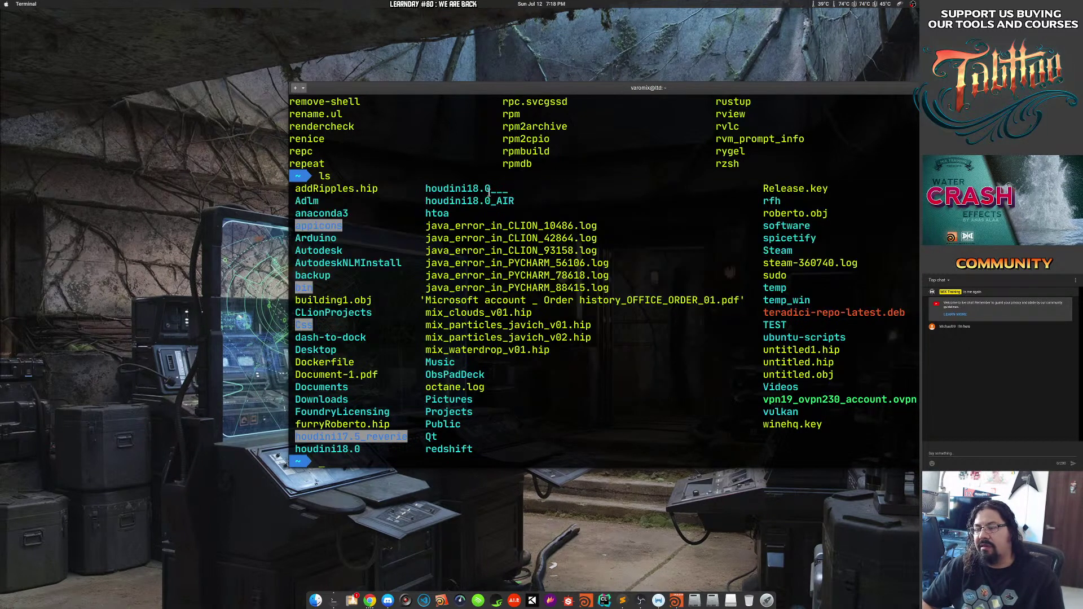
left_click_drag(496, 250, 501, 250)
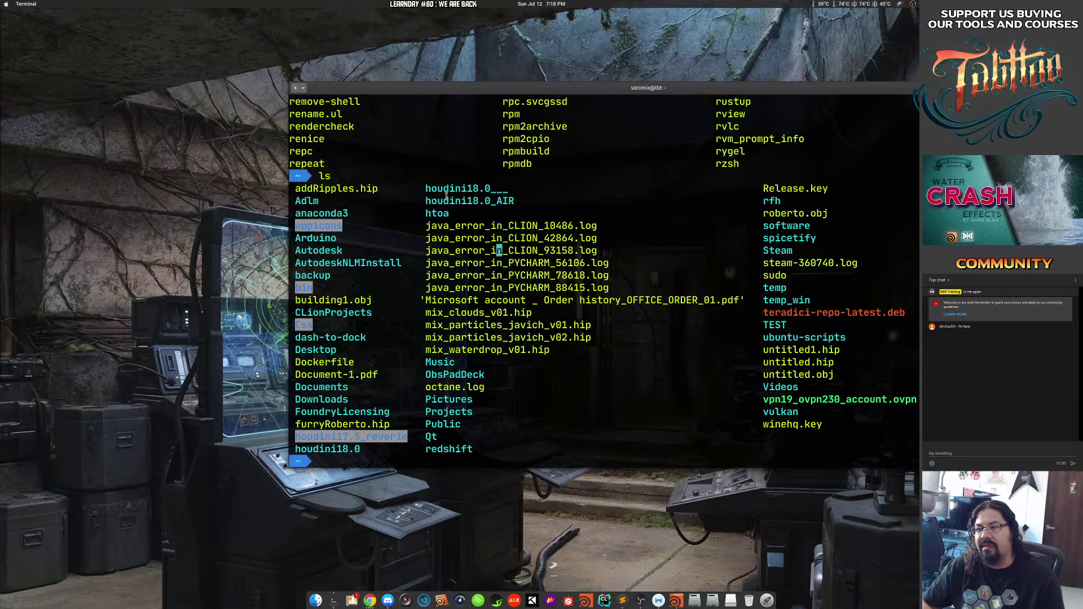
left_click_drag(296, 449, 366, 448)
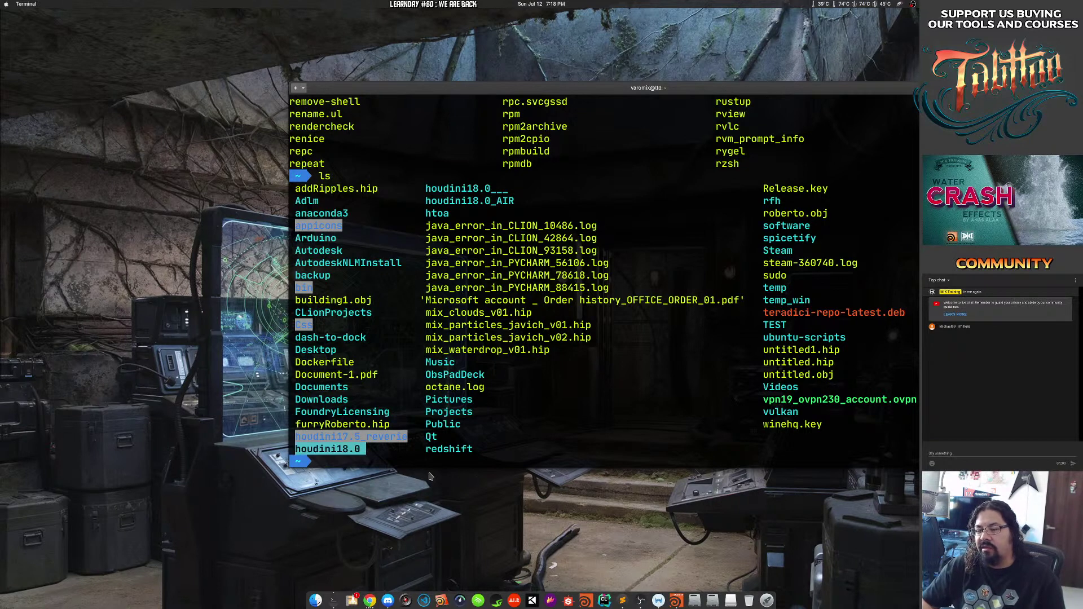
left_click(390, 449)
Change into houdini18.0 with cd, then open the Home folder in Files.
type("cd ")
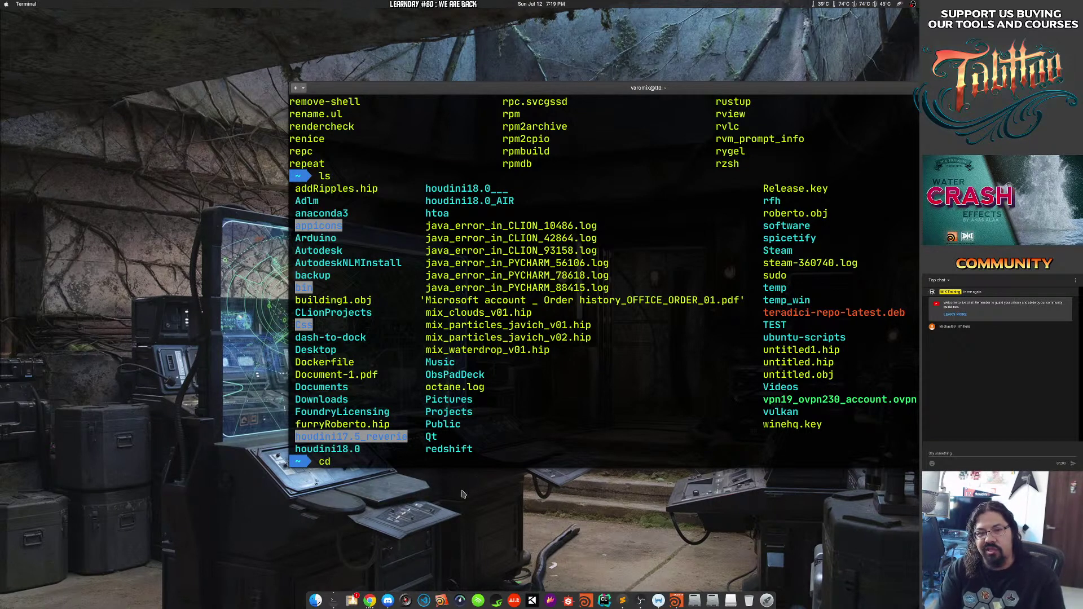
type("houdini1")
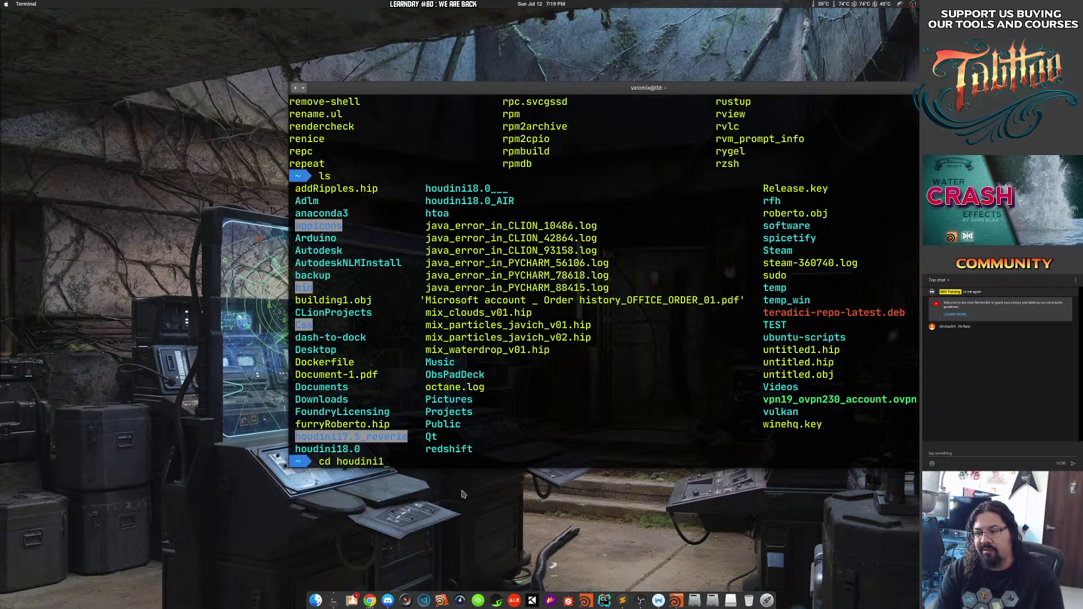
type("8.0")
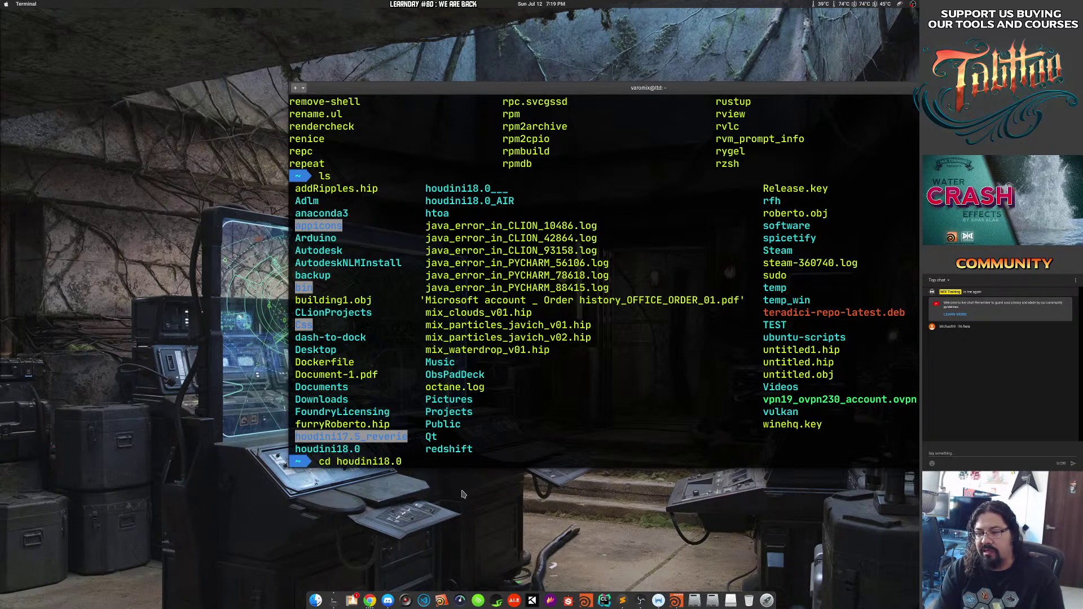
key("Return")
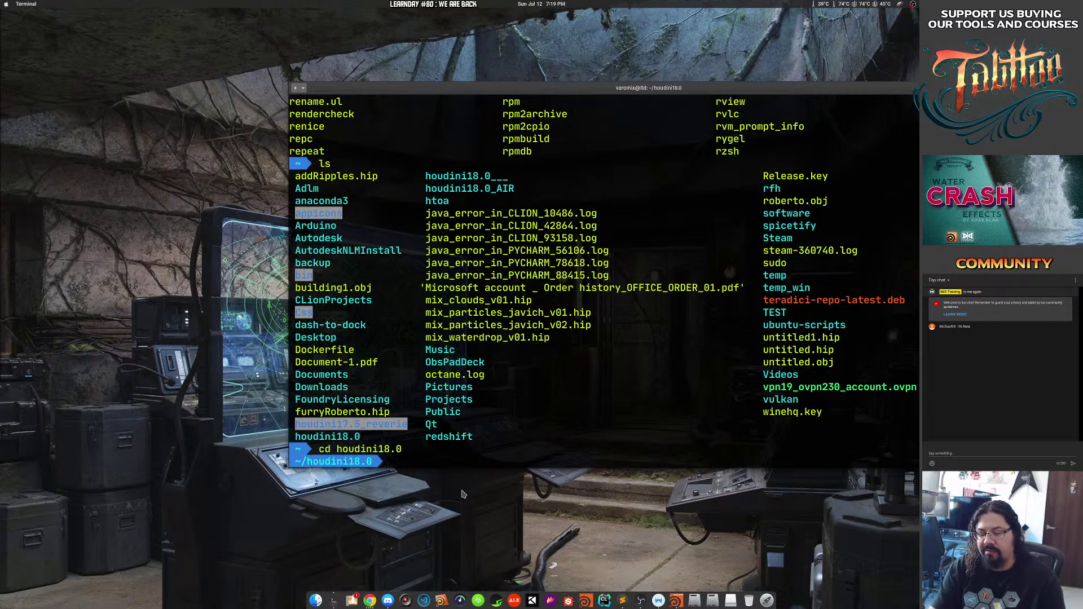
left_click_drag(294, 462, 378, 461)
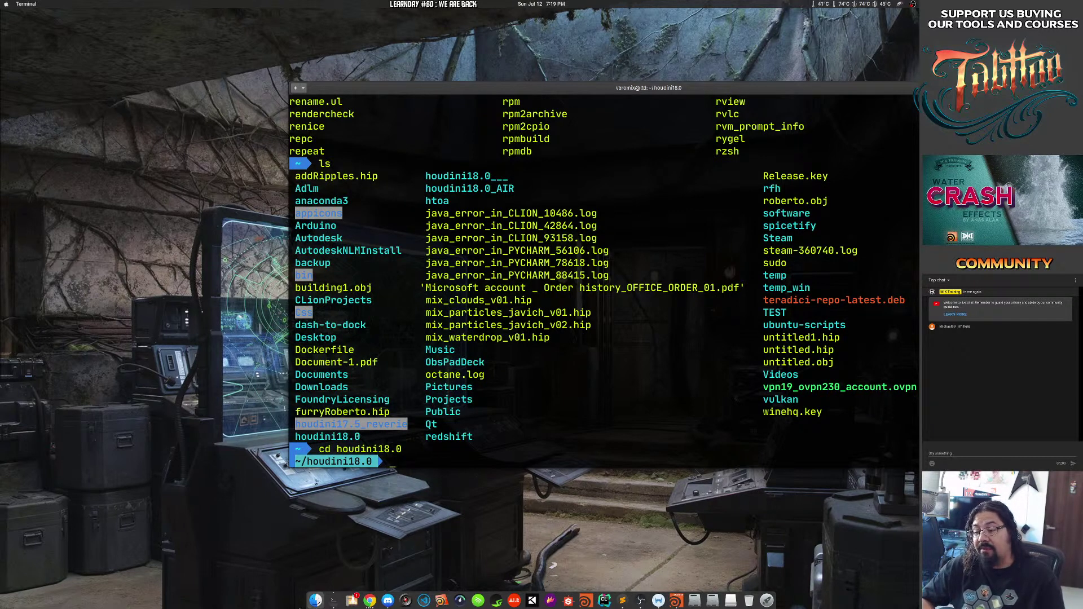
left_click(316, 599)
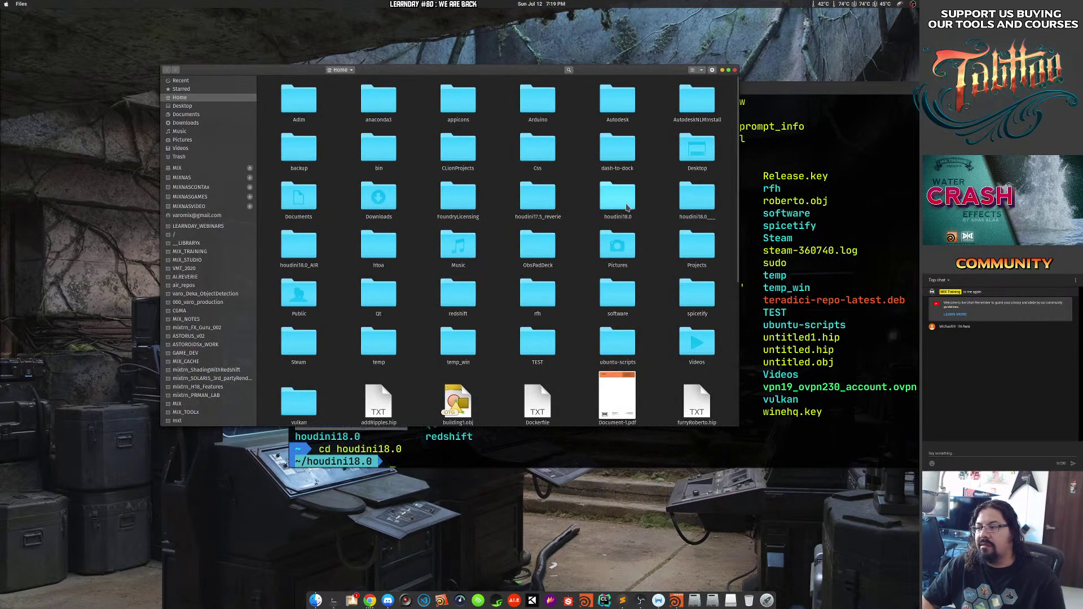
Arrange the houdini18.0 Files window and list its contents, including houdini.env, with ls in Terminal.
left_click_drag(430, 71, 373, 69)
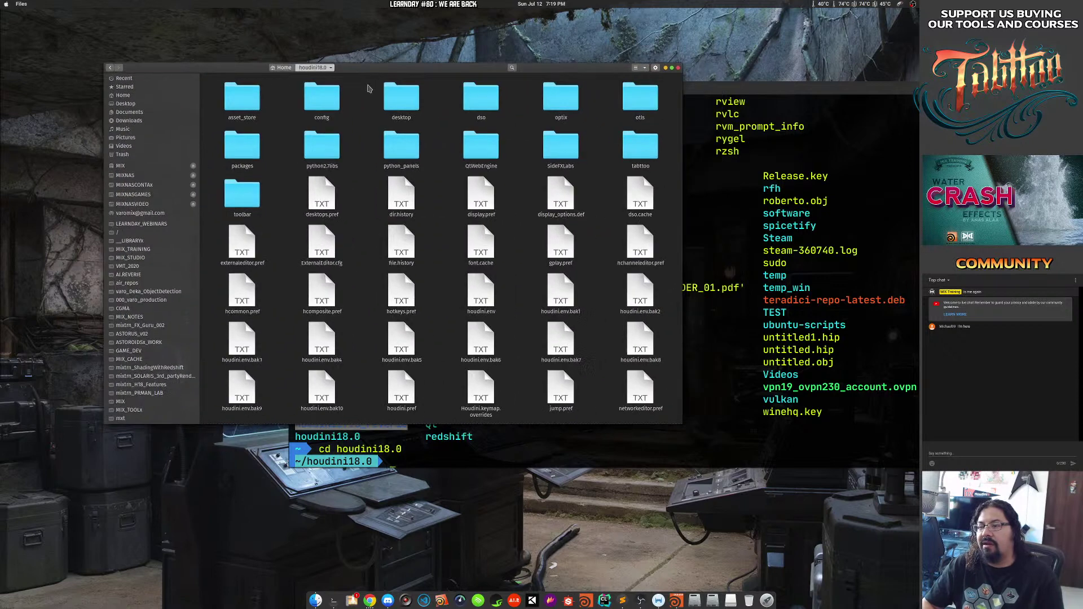
left_click_drag(618, 400, 647, 431)
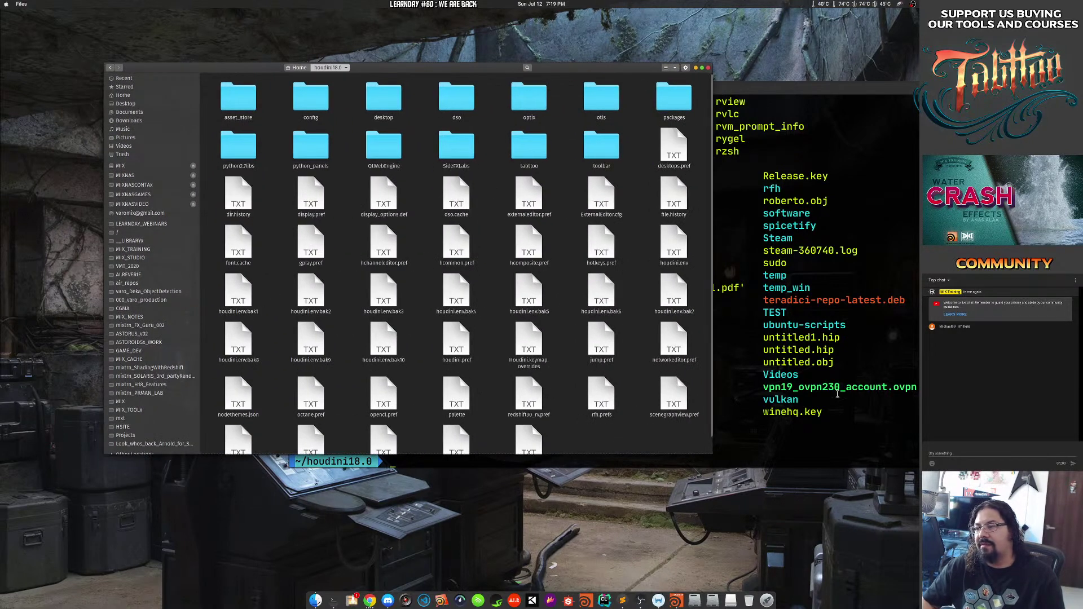
left_click(790, 426)
type("ls")
key("Return")
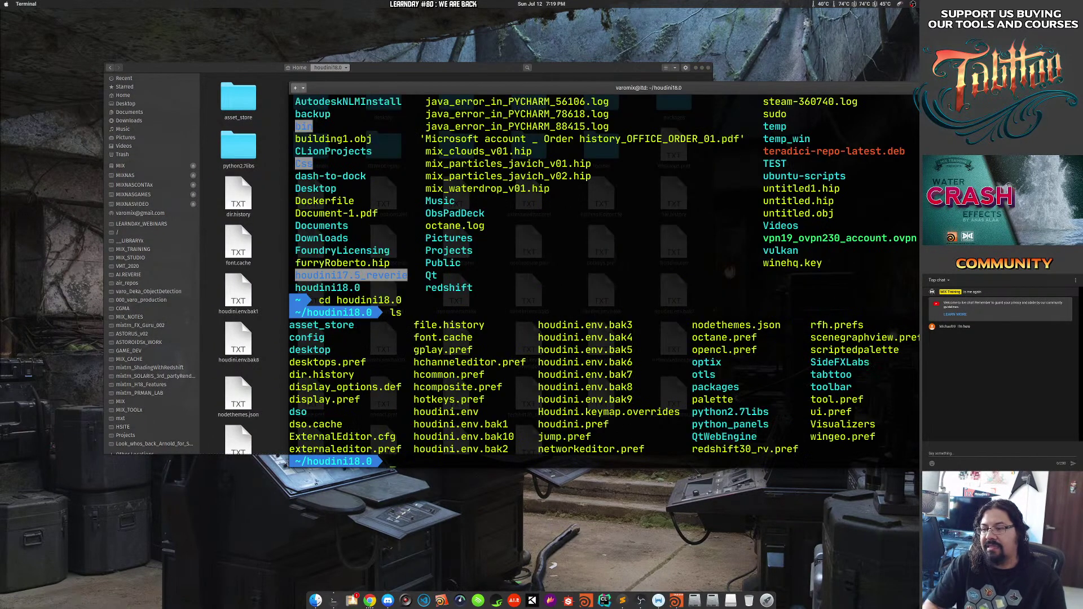
left_click(255, 71)
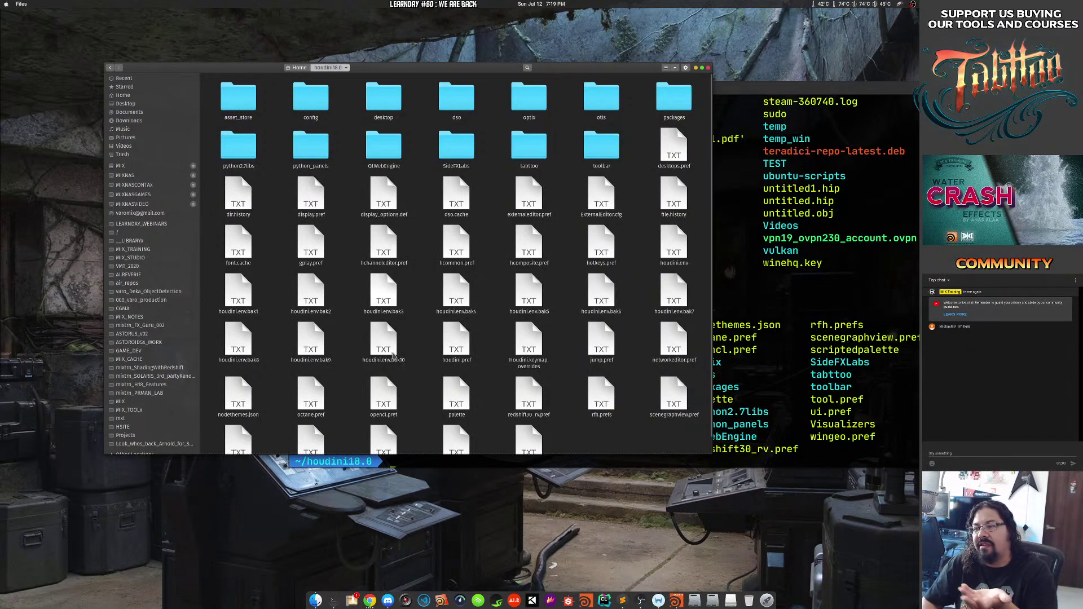
key("alt+Tab")
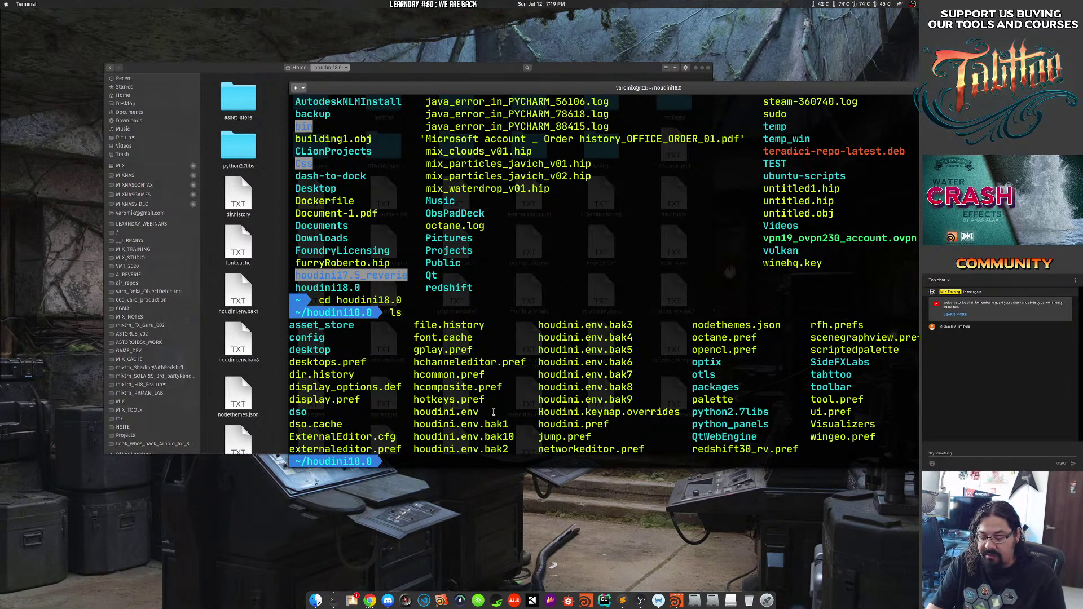
Change into the /opt/houdini/h18 install directory using Tab completion.
type("cd ./")
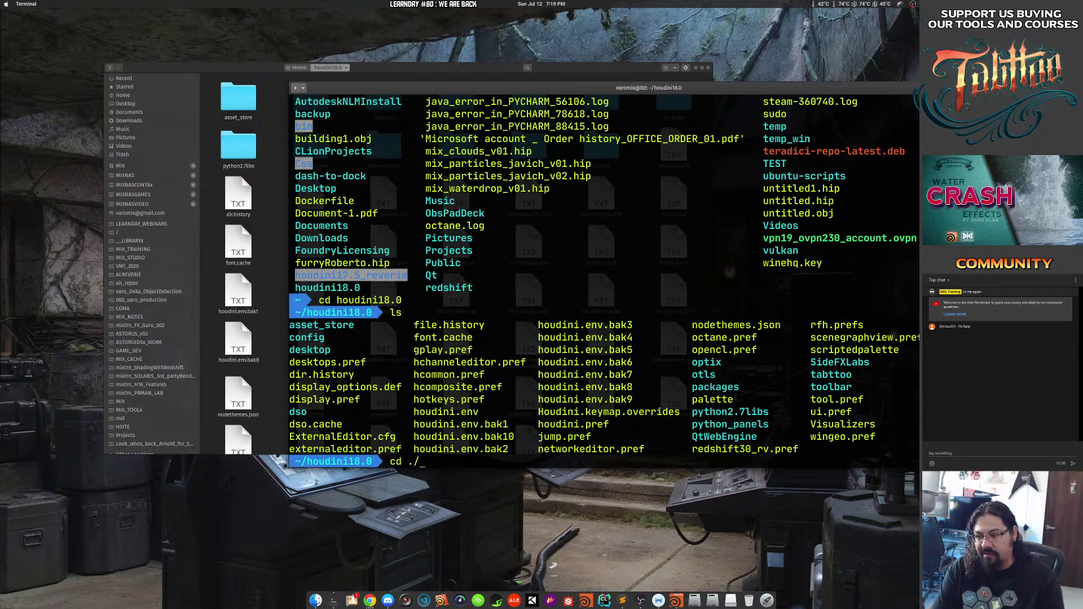
key("BackSpace")
key("BackSpace")
type("/")
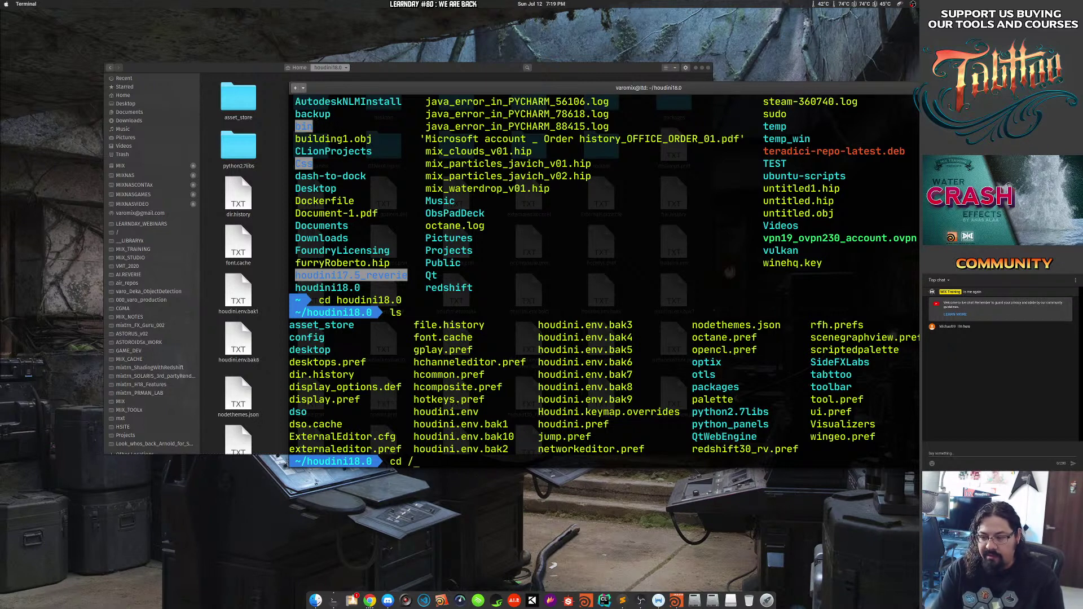
type("opt/houdini/")
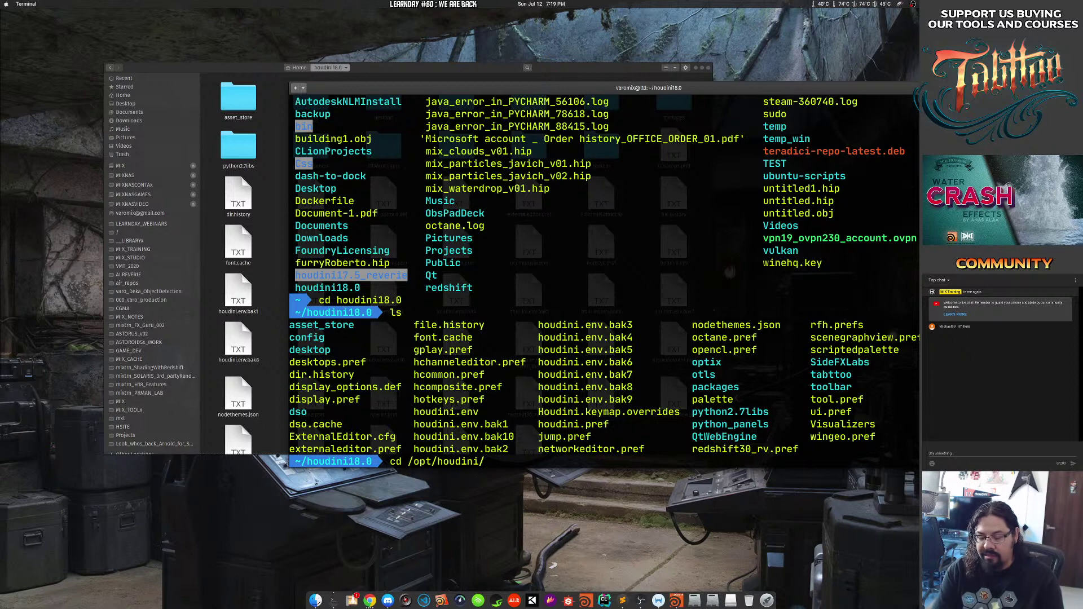
key("Tab")
key("Tab")
key("Return")
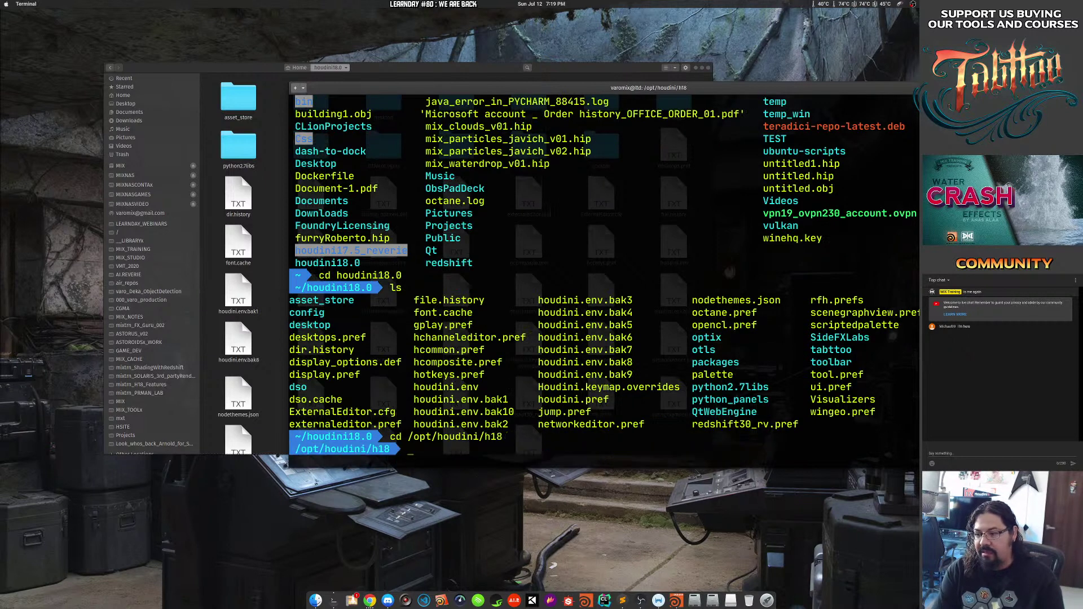
Source houdini_setup to initialise Houdini 18.0.499, then launch houdinifx.
type("source hou")
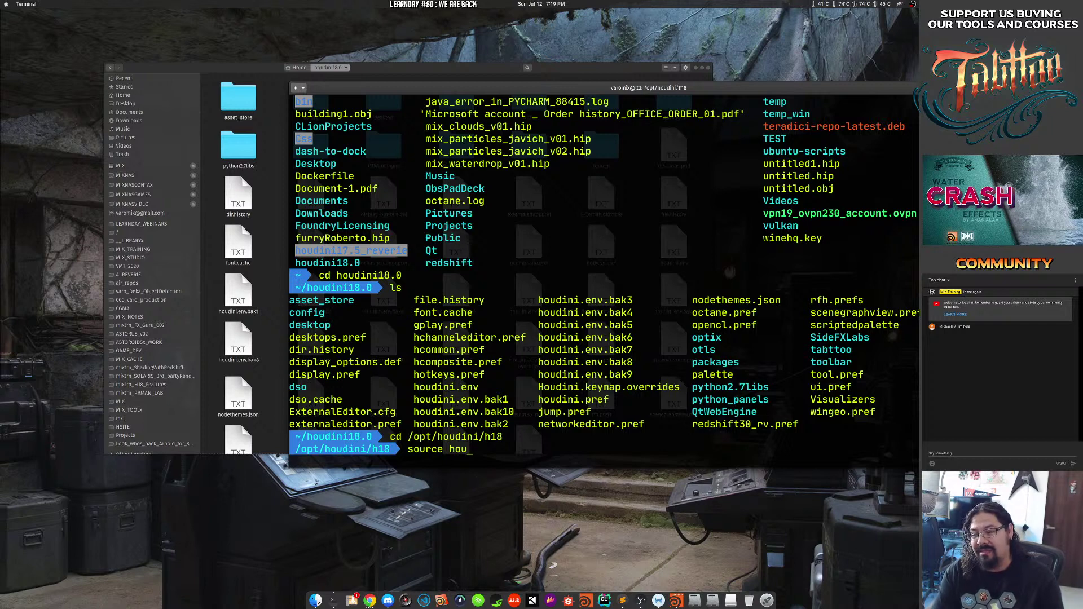
type("do")
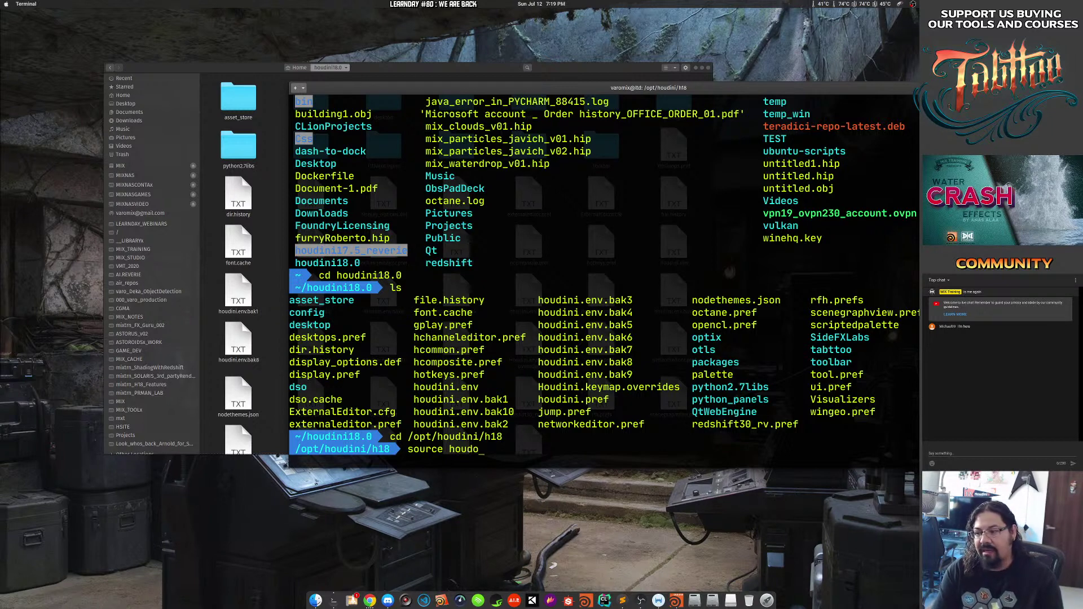
key("BackSpace")
type("ini")
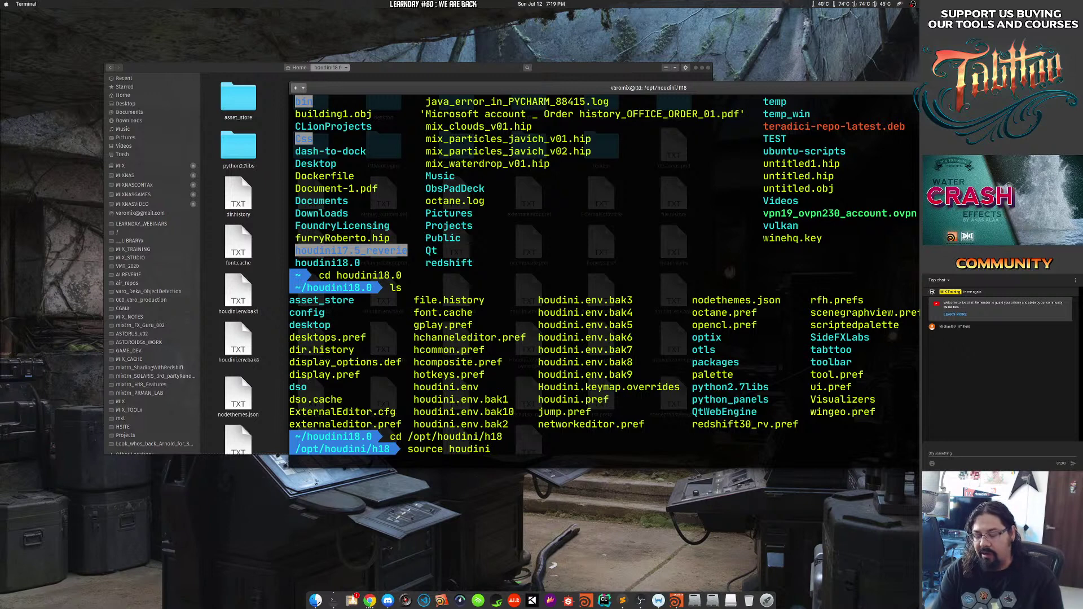
type("_setup")
key("Return")
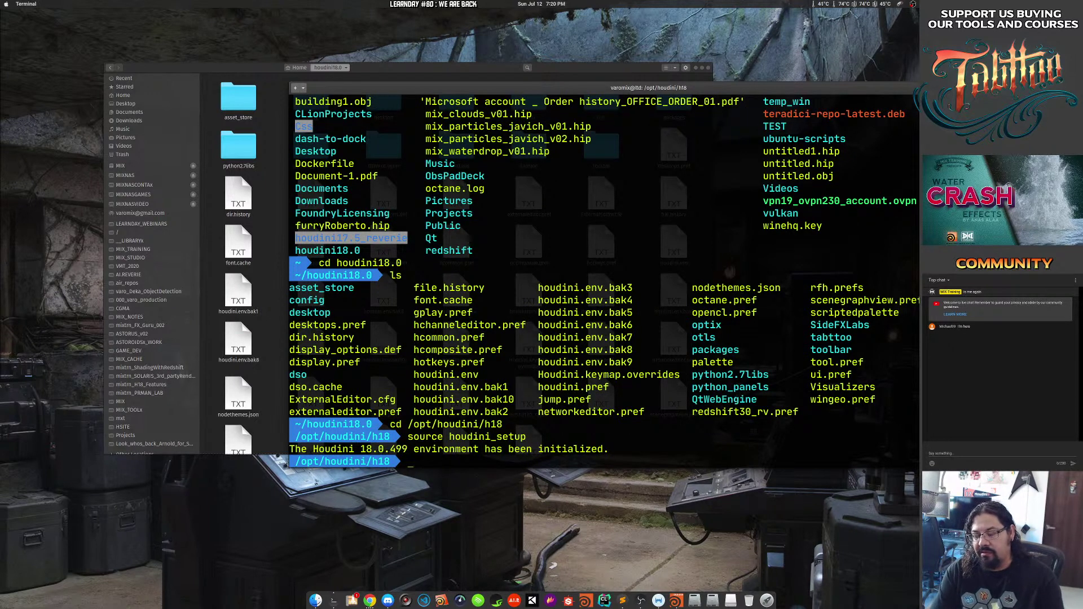
type("houdinifx")
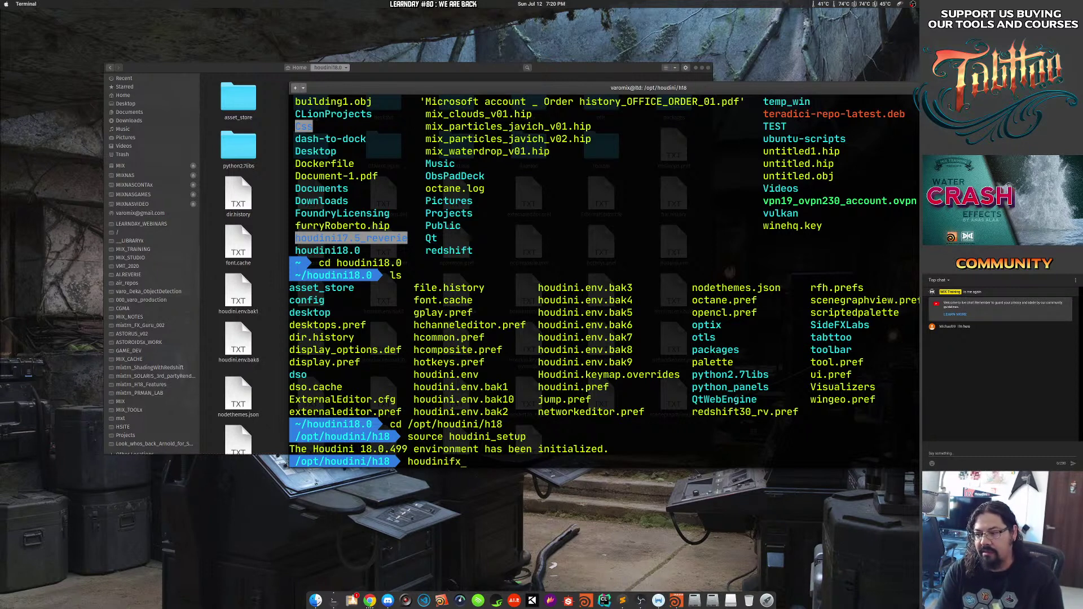
key("Return")
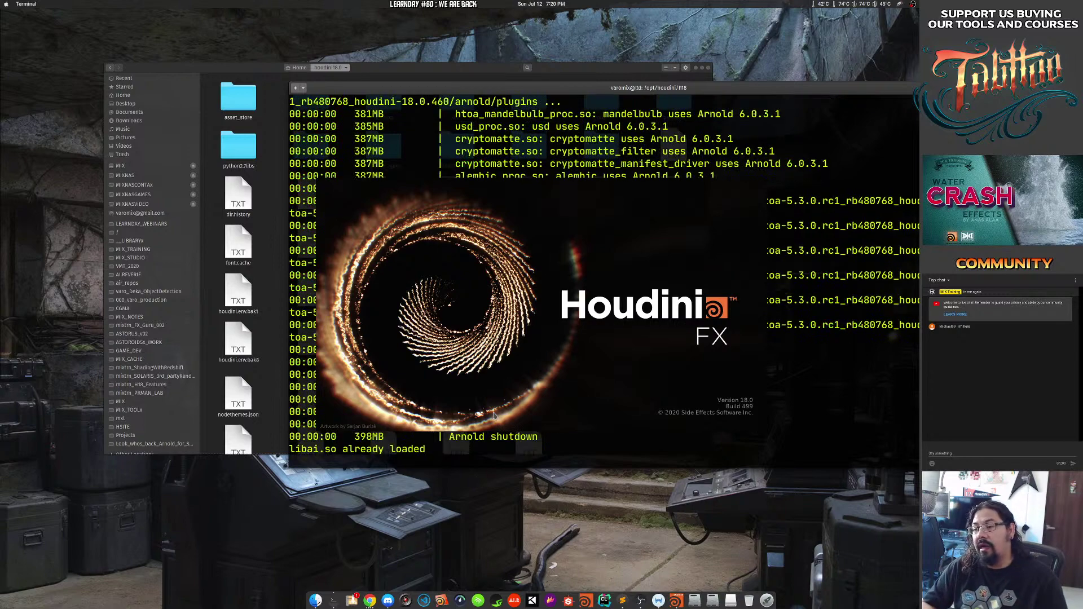
Enlarge the terminal and highlight the traceback ending in the MAIN_WRITELOCK permission-denied OSError.
left_click_drag(508, 88, 293, 94)
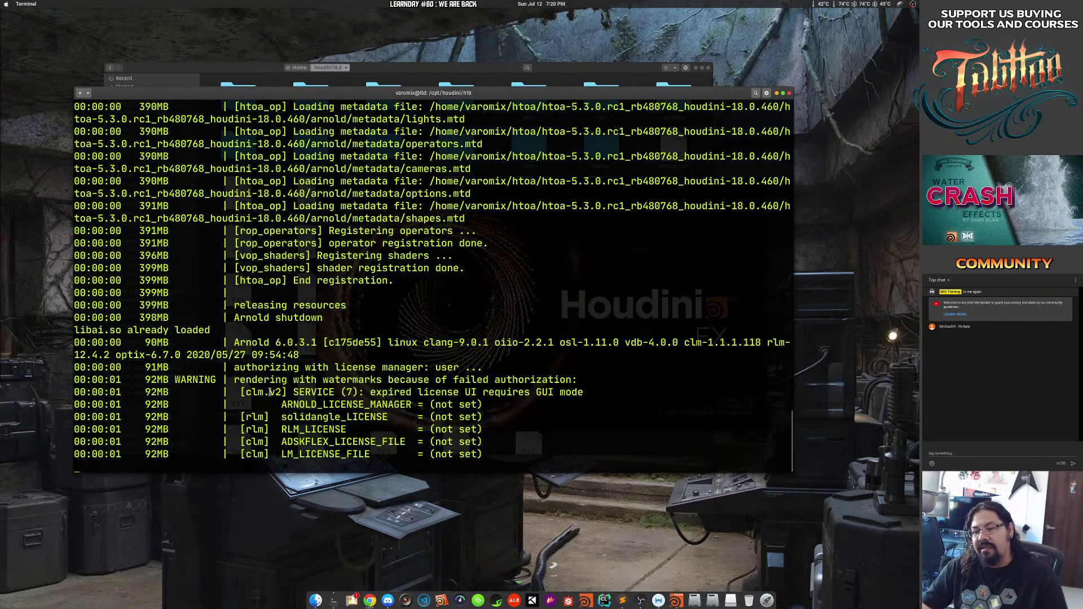
left_click_drag(275, 268, 228, 156)
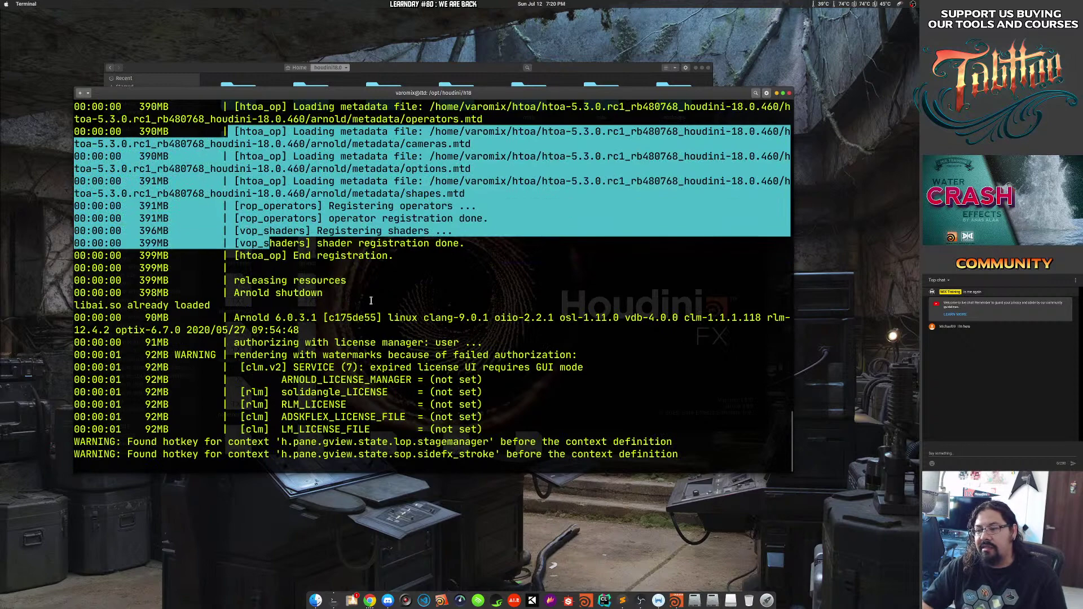
left_click_drag(417, 429, 290, 318)
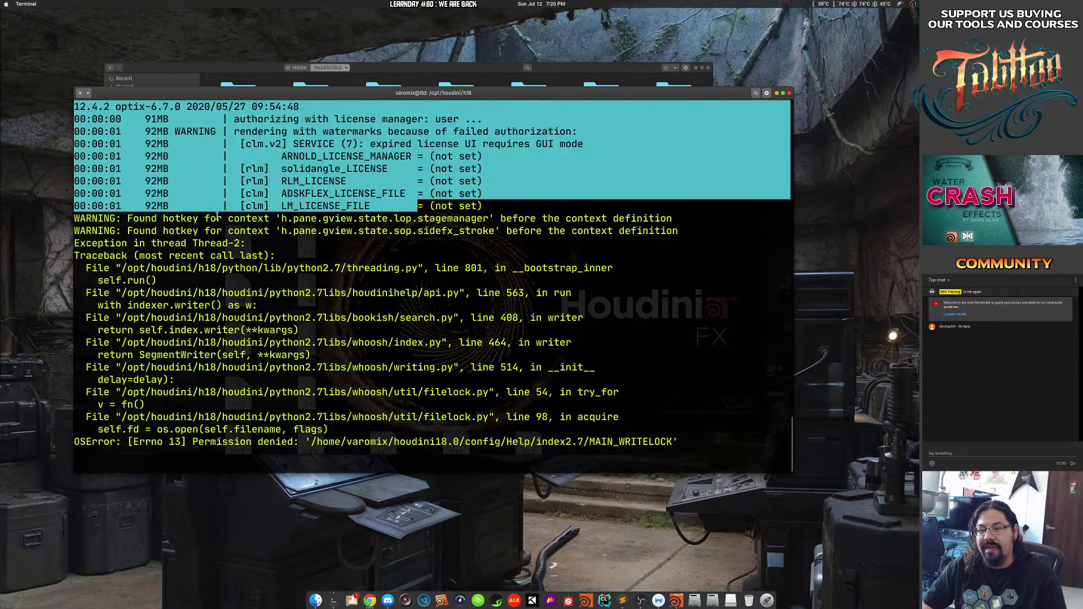
left_click_drag(233, 207, 396, 410)
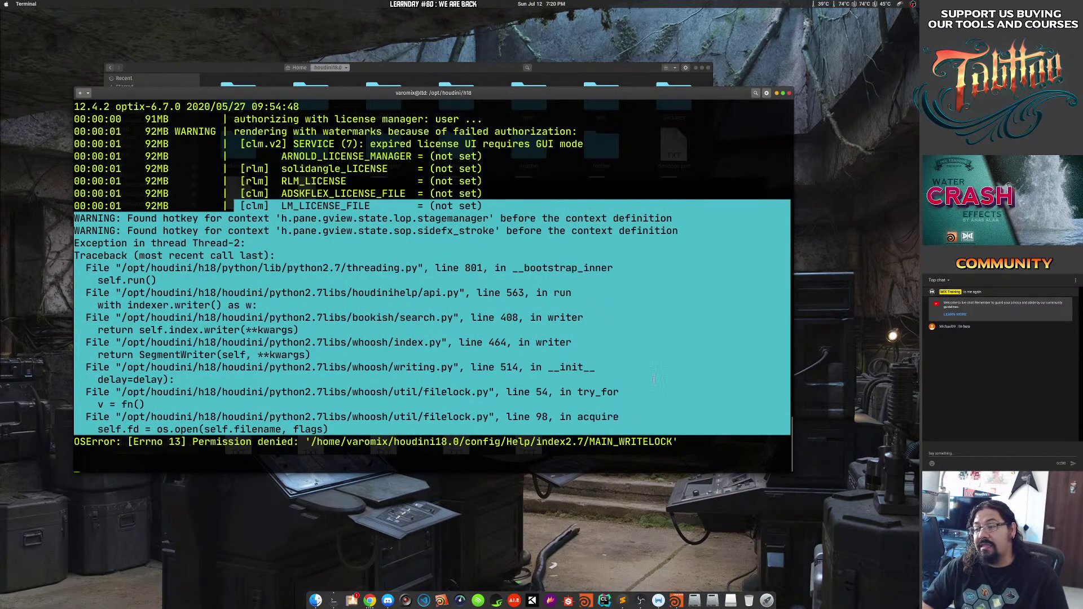
left_click_drag(793, 473, 910, 522)
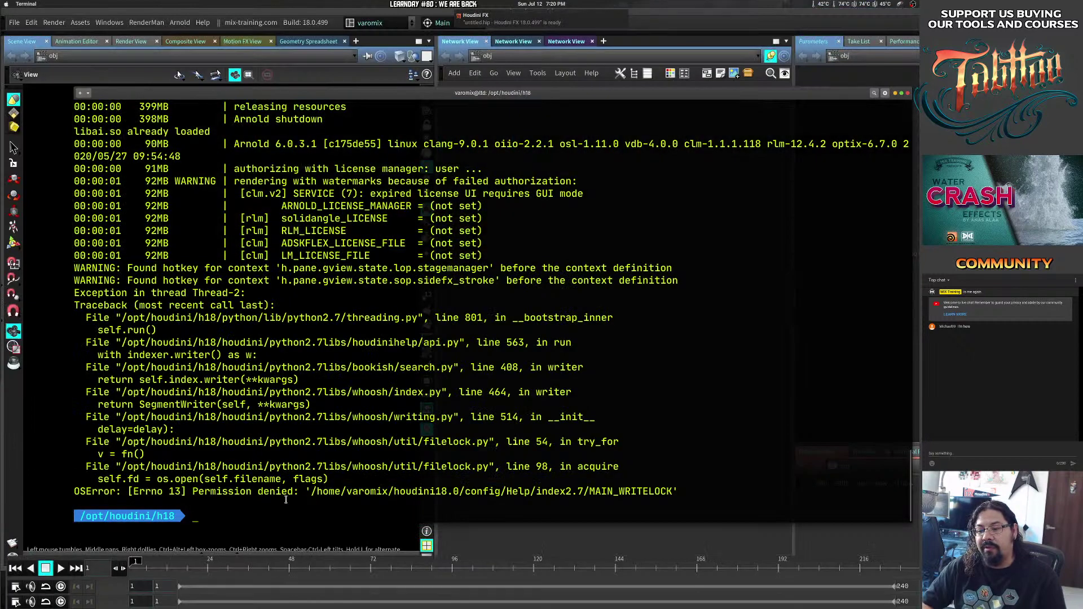
left_click_drag(288, 492, 186, 194)
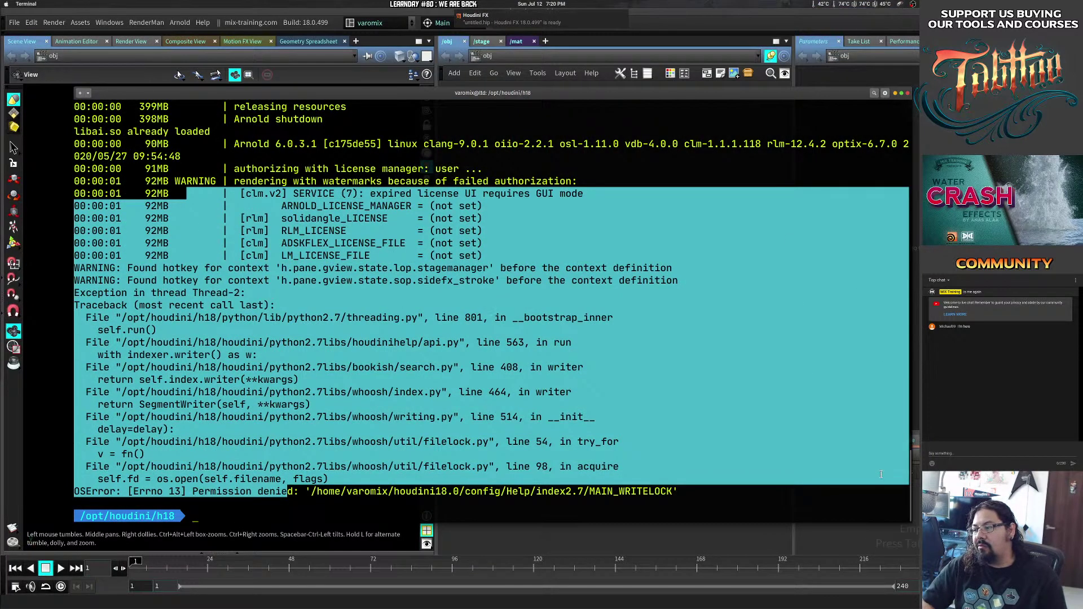
mouse_move(912, 485)
left_mouse_down()
mouse_move(917, 315)
mouse_move(913, 491)
left_mouse_up()
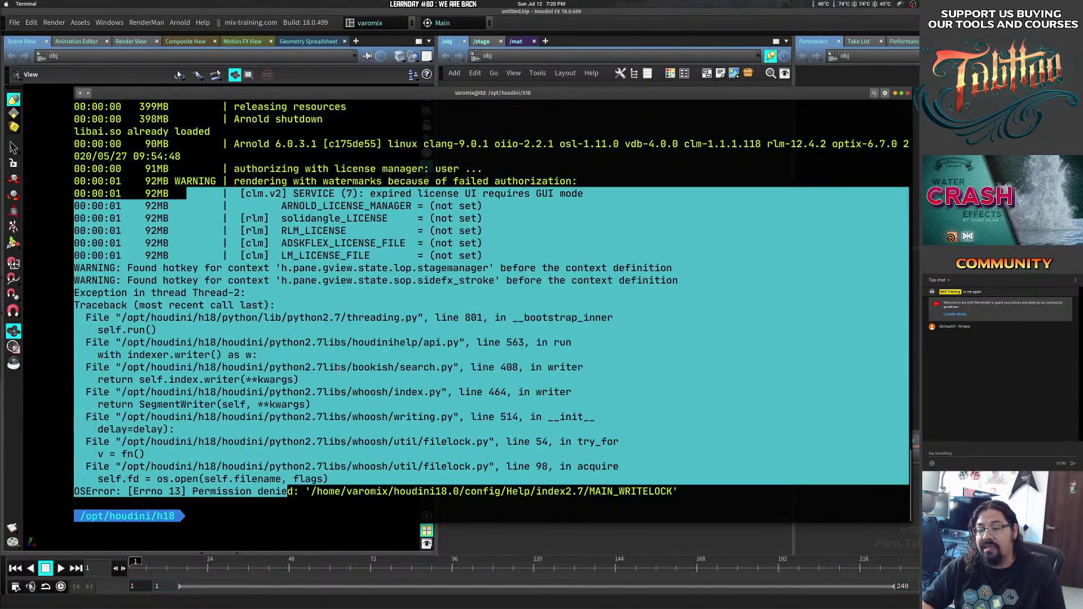
left_click_drag(231, 355, 364, 491)
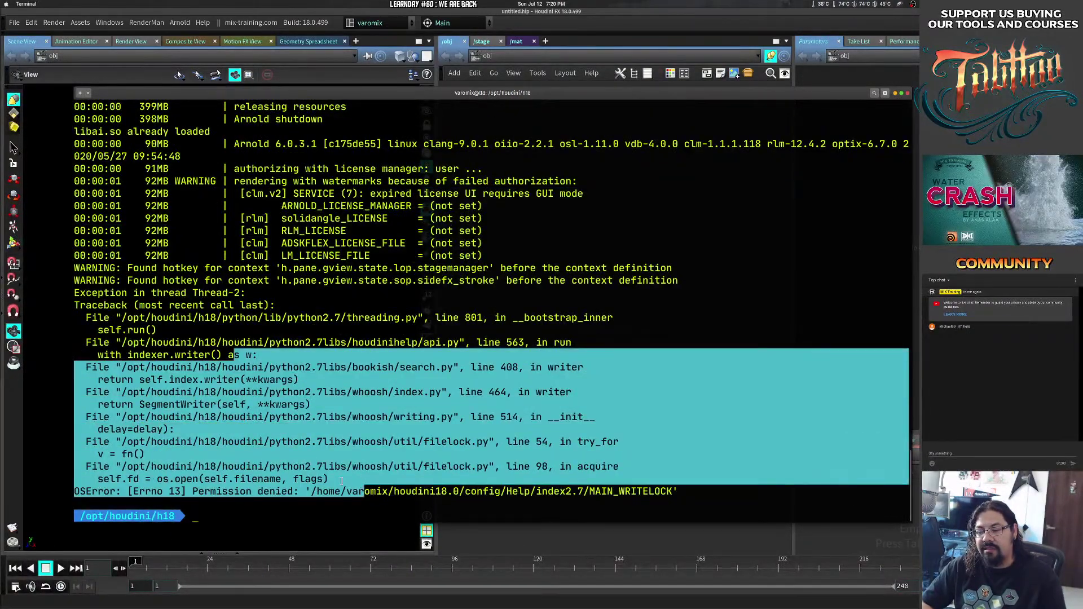
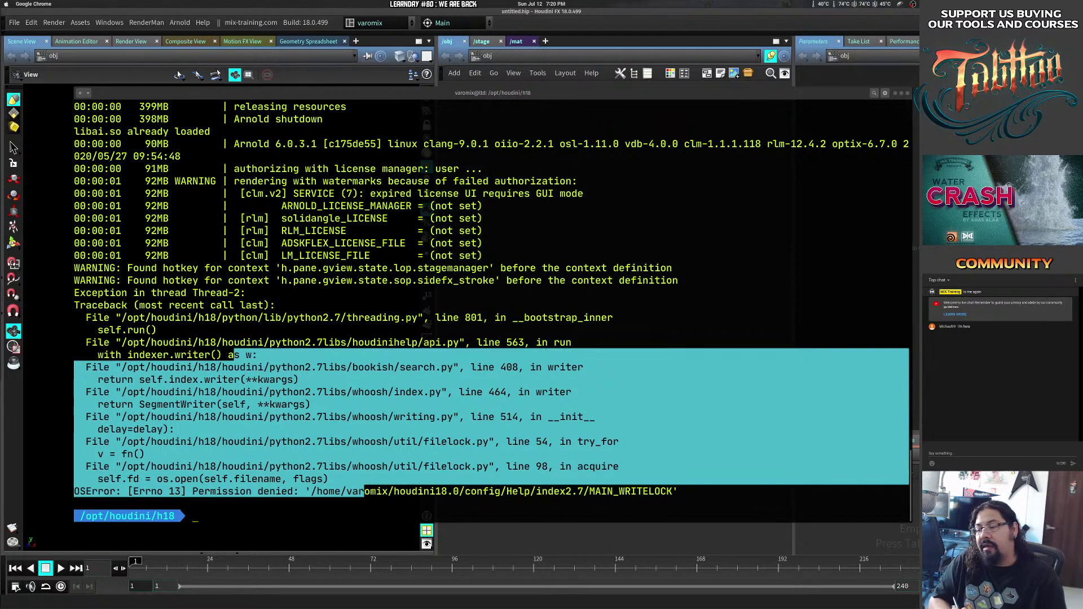
Bring Houdini forward, turn on the viewport reference grid, and orbit the view around it.
left_click(321, 323)
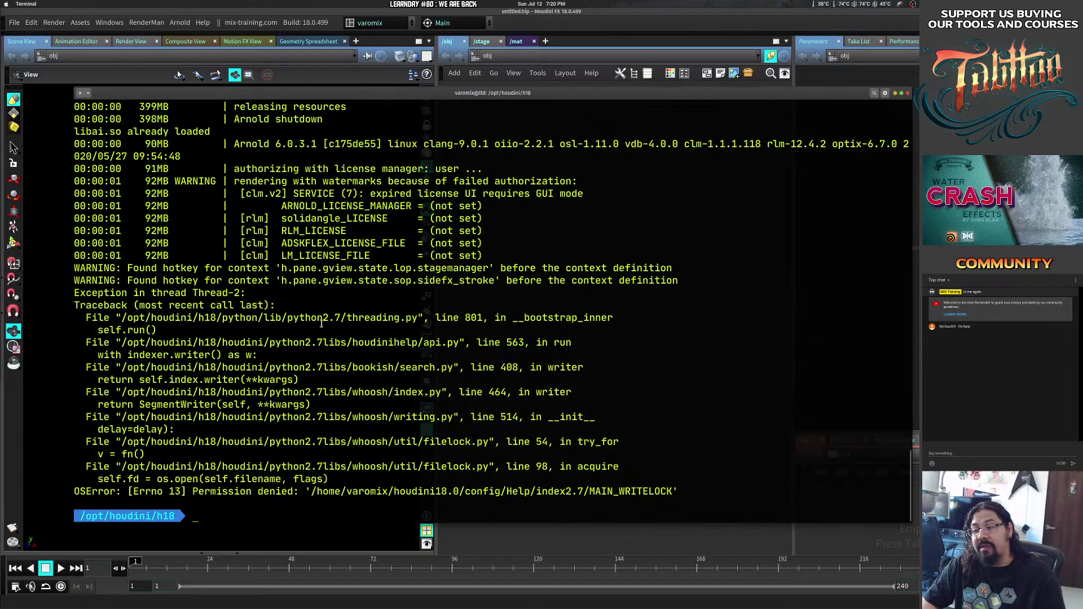
left_click(589, 9)
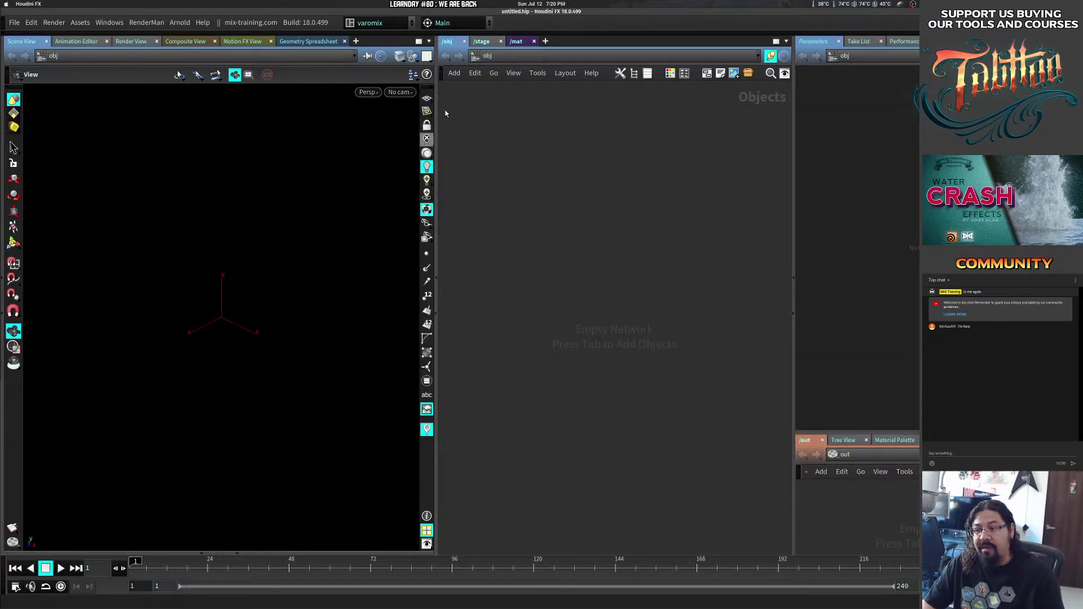
left_click(426, 98)
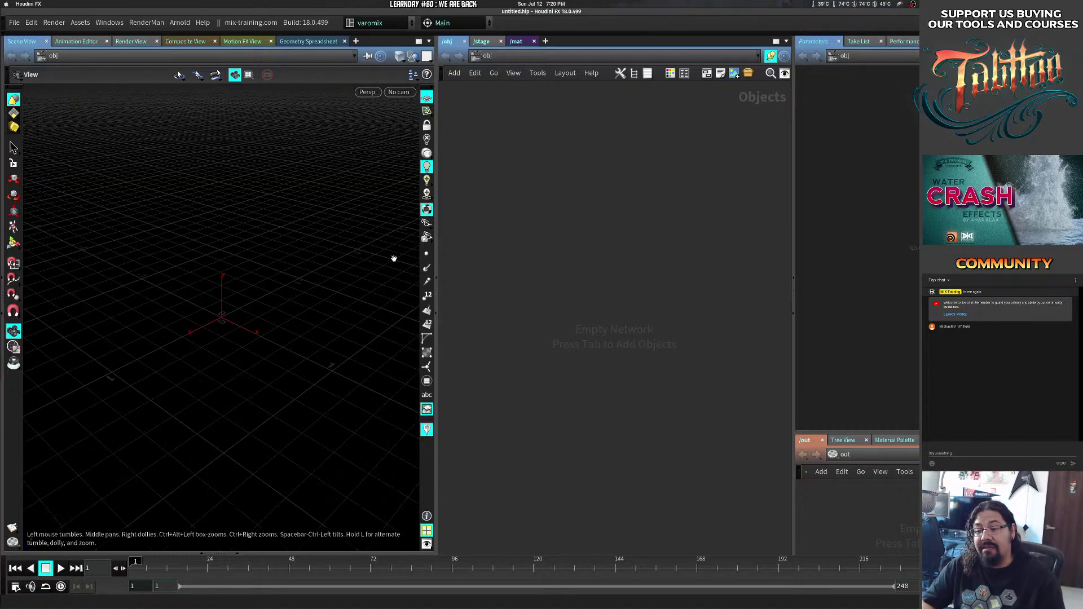
left_click_drag(394, 259, 236, 323)
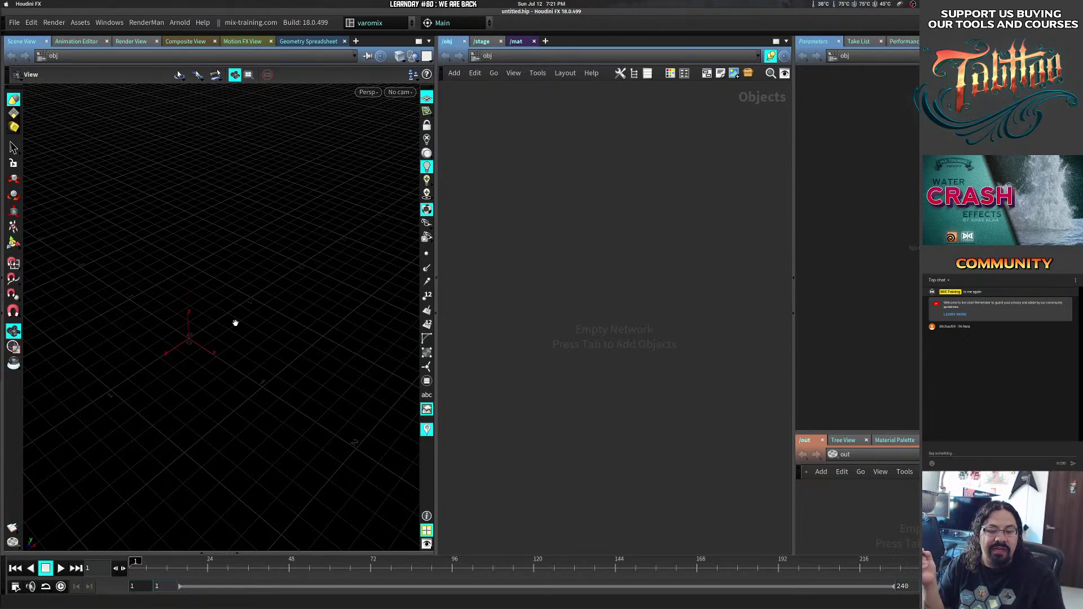
Switch to the terminal and highlight the commands and houdinifx line used to launch Houdini.
key("alt+Tab")
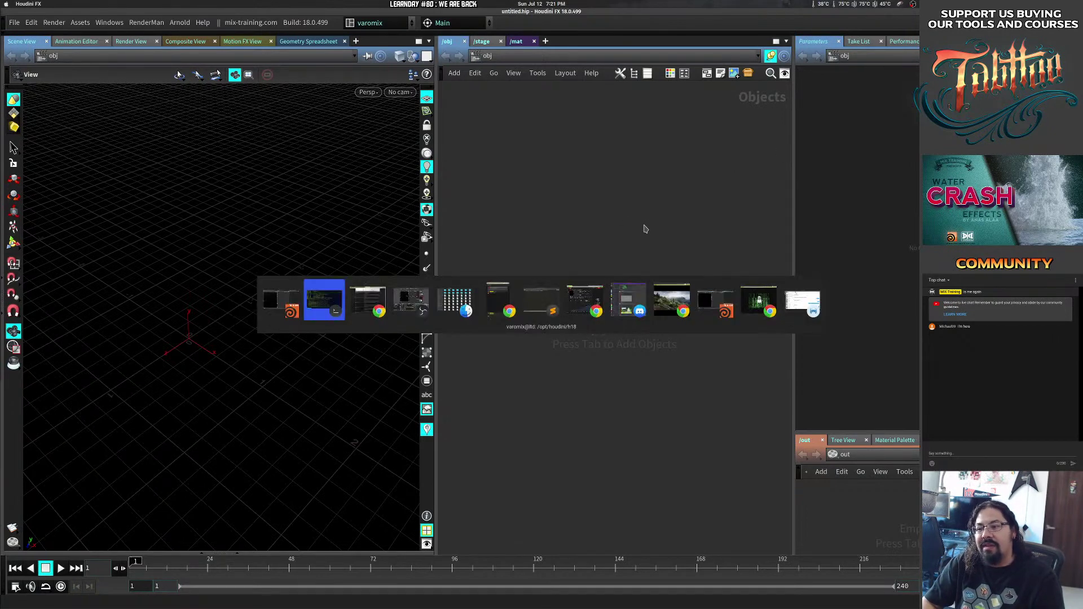
key("alt+Tab")
key("alt+shift+Tab")
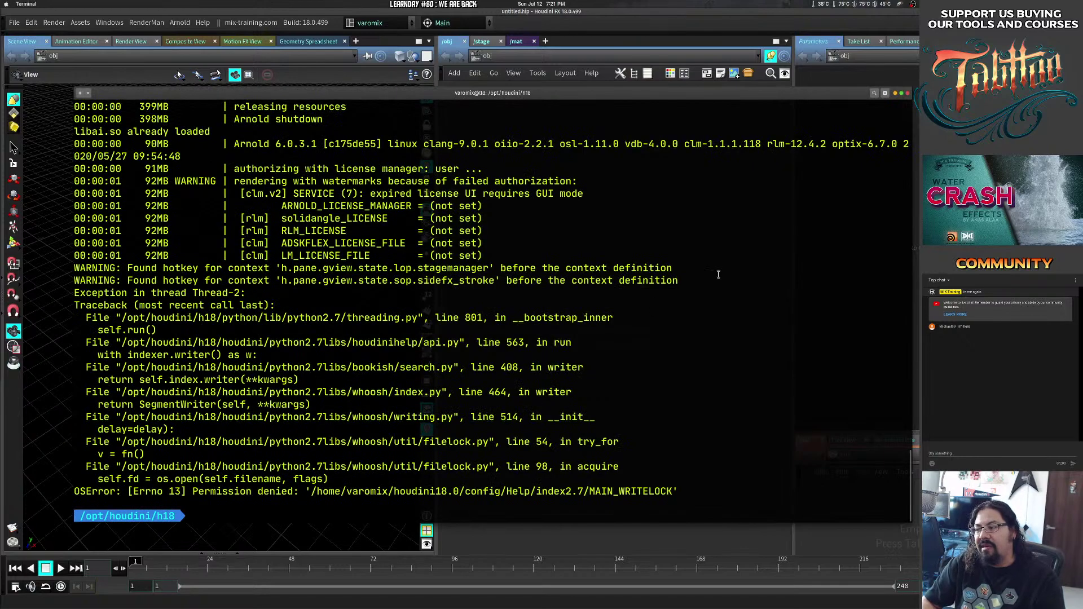
scroll(861, 459, "up", 15)
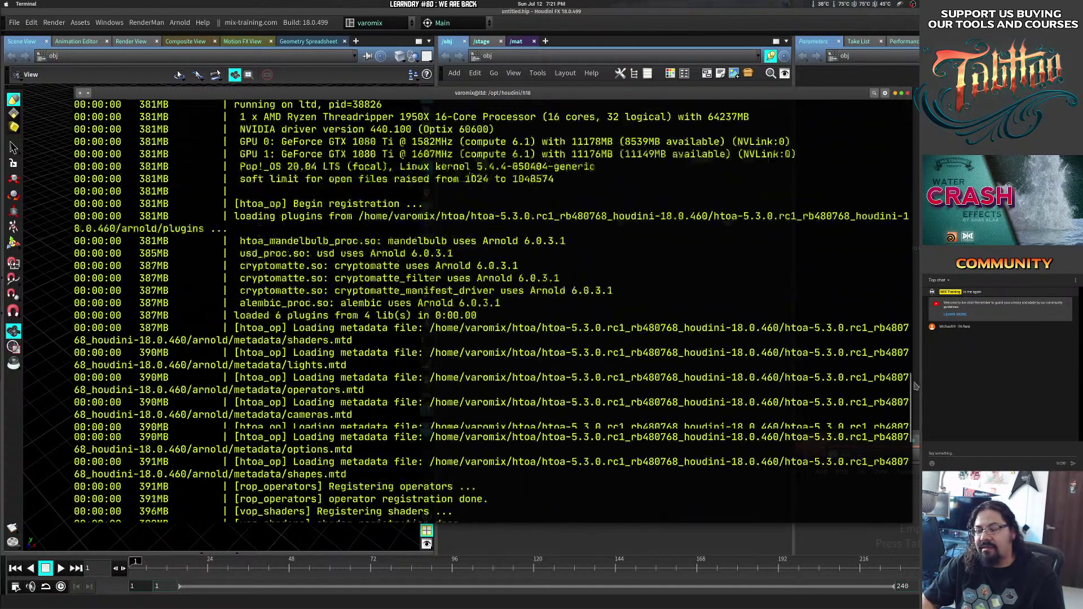
scroll(289, 413, "up", 1)
left_click_drag(181, 386, 318, 398)
left_click(251, 422)
triple_click(251, 423)
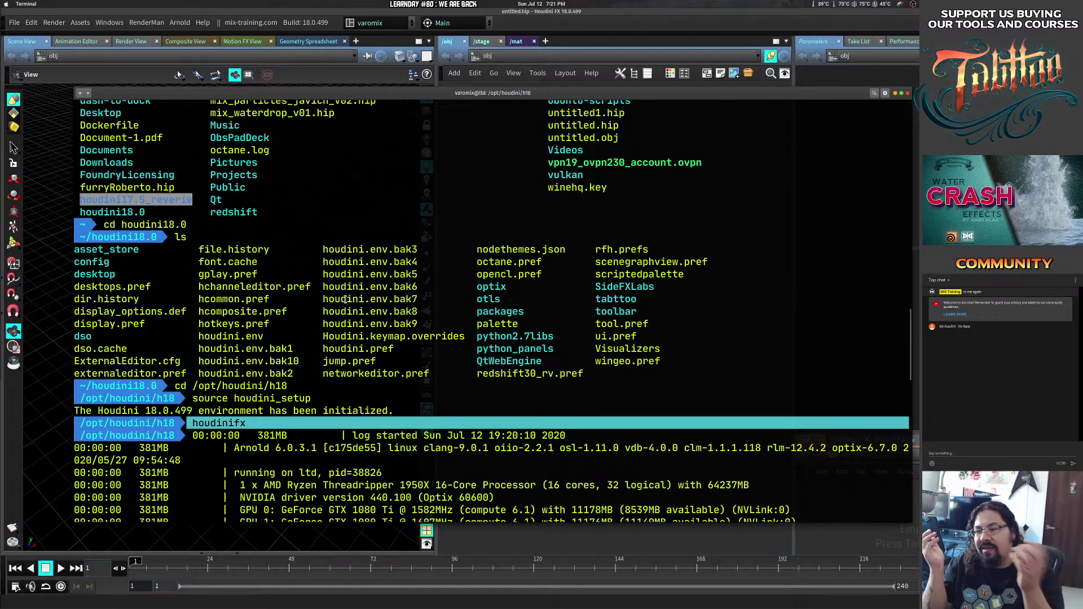
List the /opt/houdini/h18 folder contents, then quit Houdini via File > Quit Application.
type("ls")
key("Return")
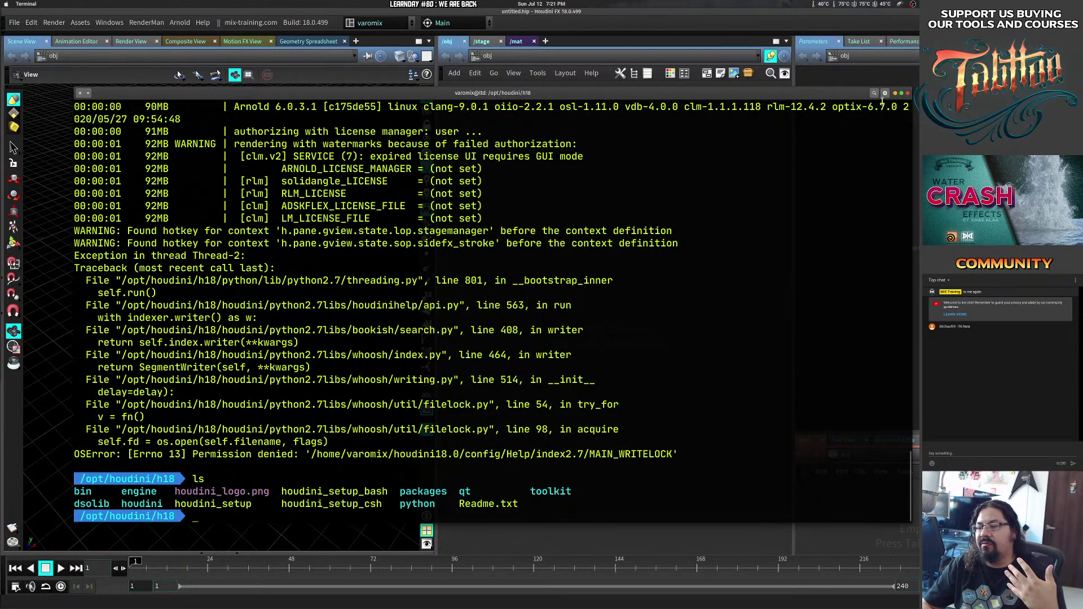
left_click(14, 23)
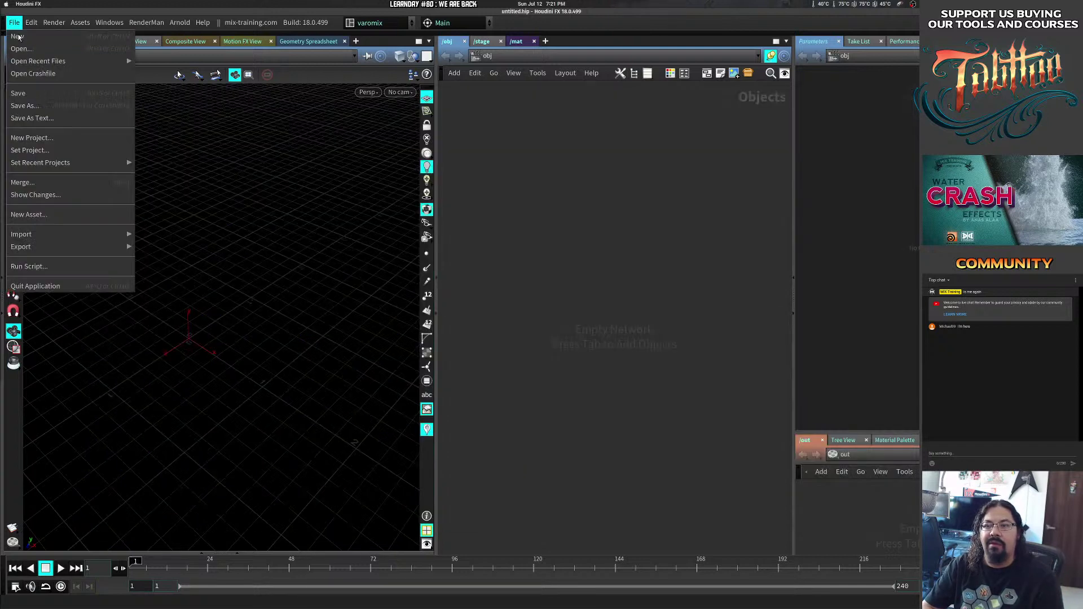
left_click(50, 289)
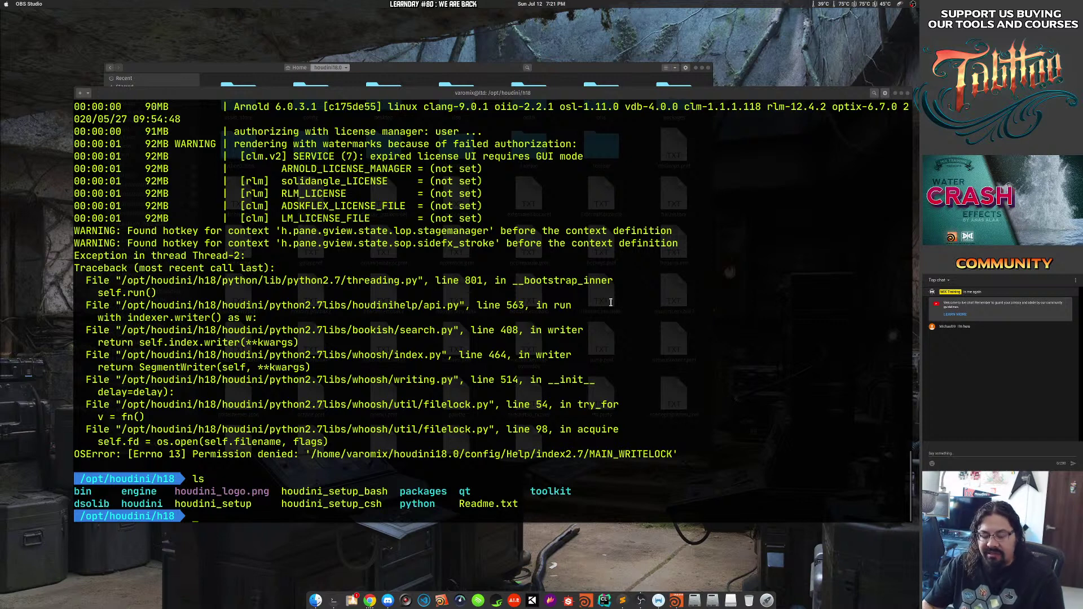
Relist the install folder, then return to the home folder and list it.
left_click(415, 413)
type("ls")
key("Return")
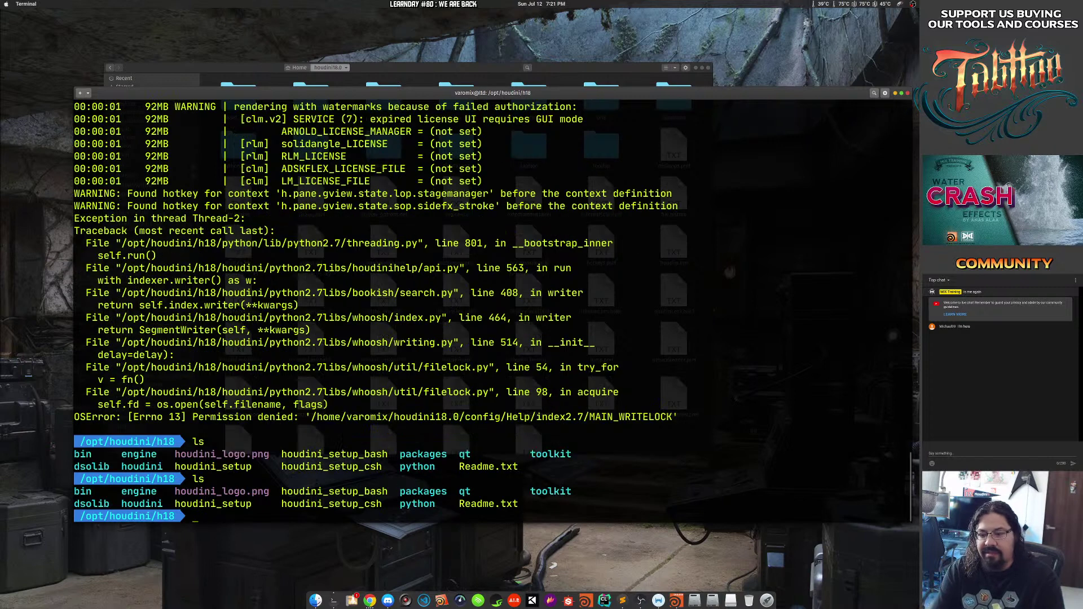
type("cd")
key("Return")
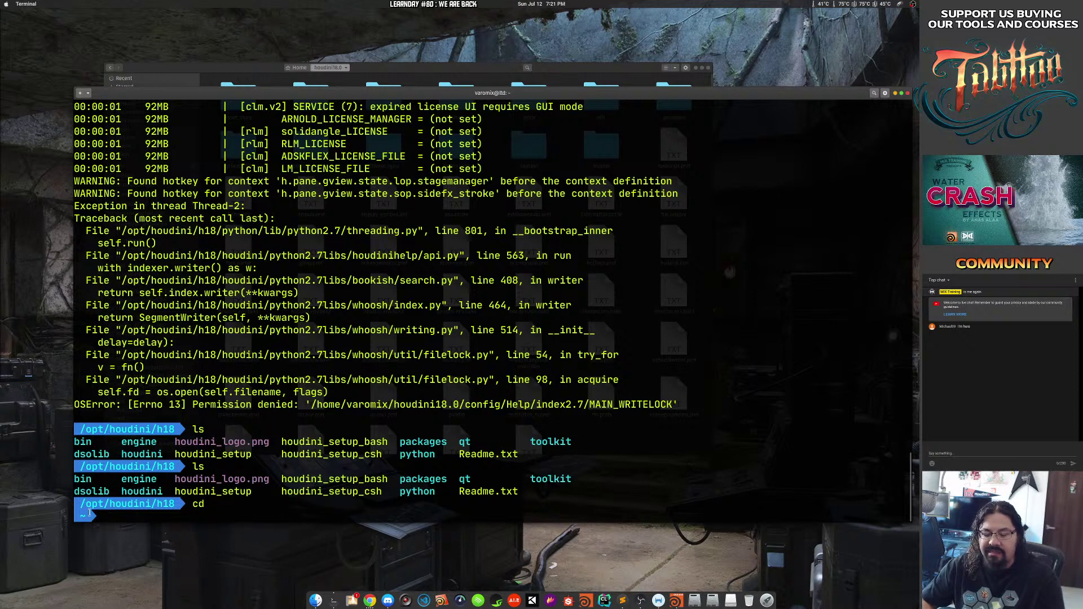
type("ls")
key("Return")
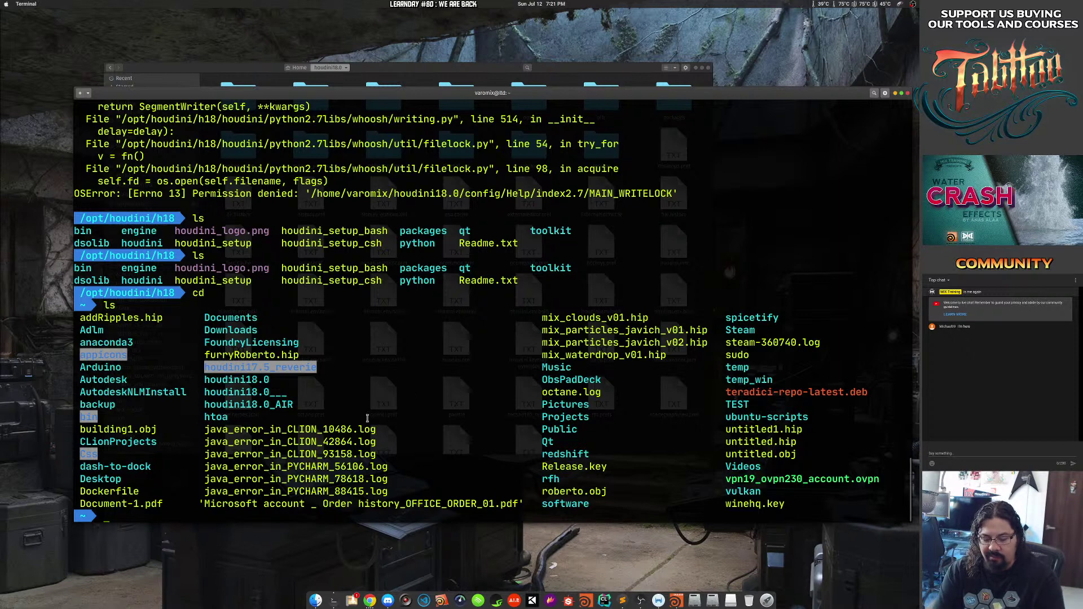
List the Desktop's .desktop launchers, go home, cancel a stray ls\ line, and list home again.
type("cd")
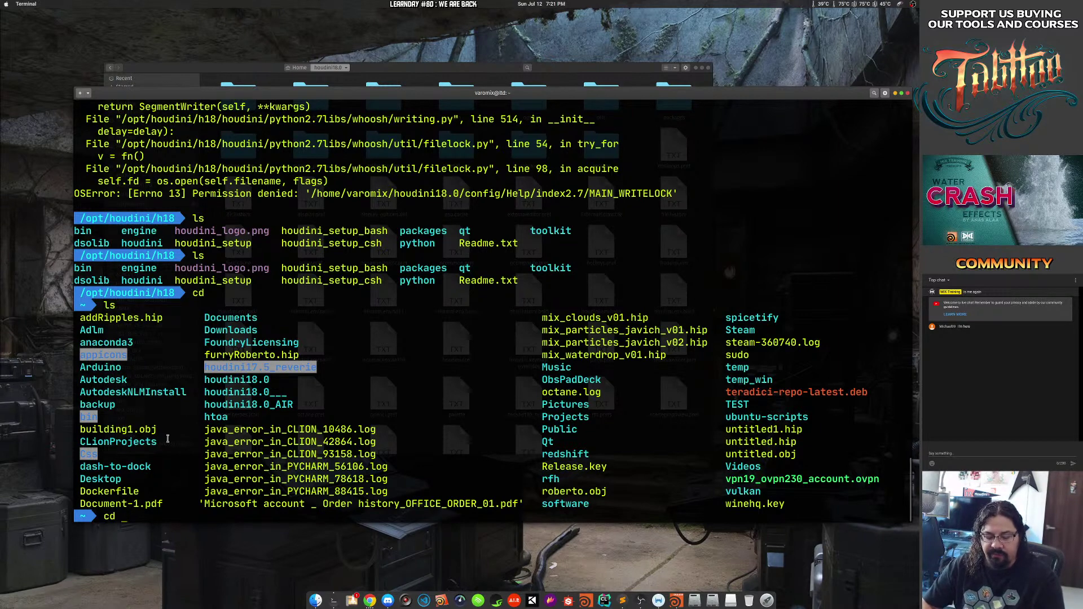
type(" Desktop")
key("Return")
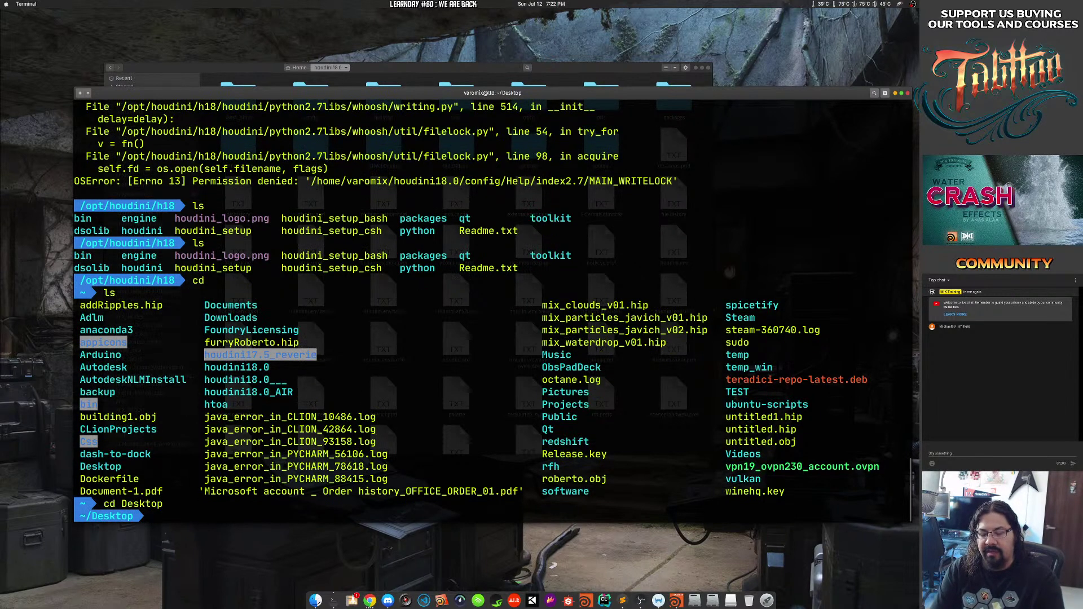
type("ls")
key("Return")
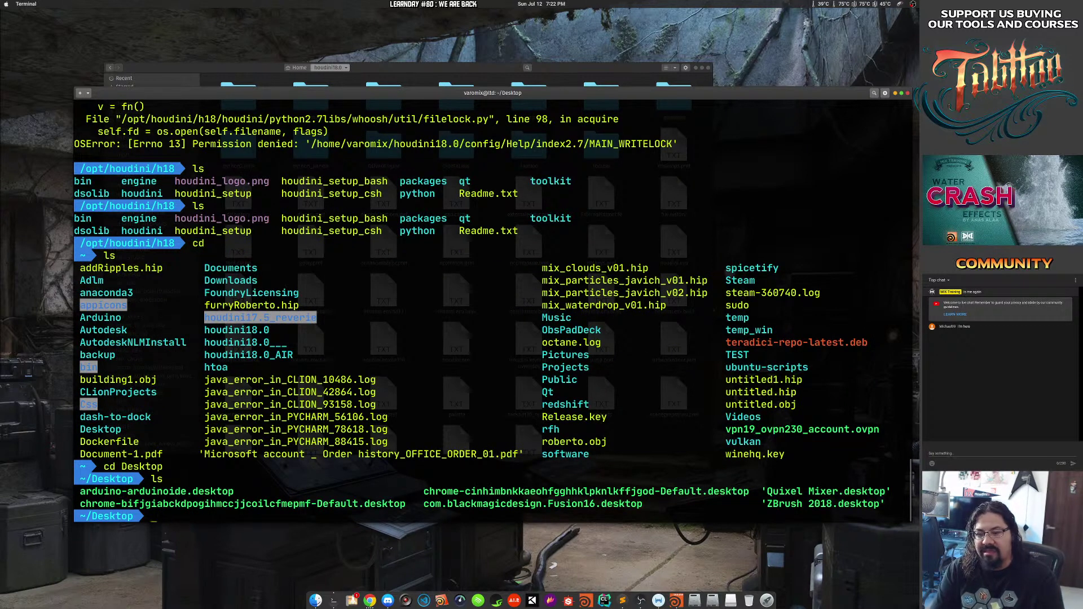
type("cd ..")
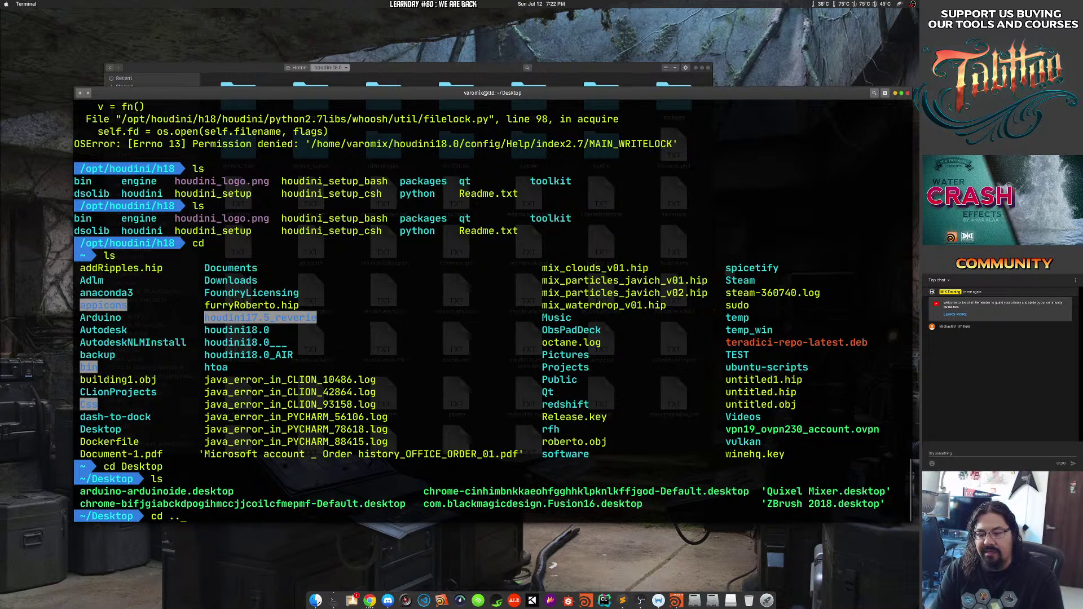
key("Return")
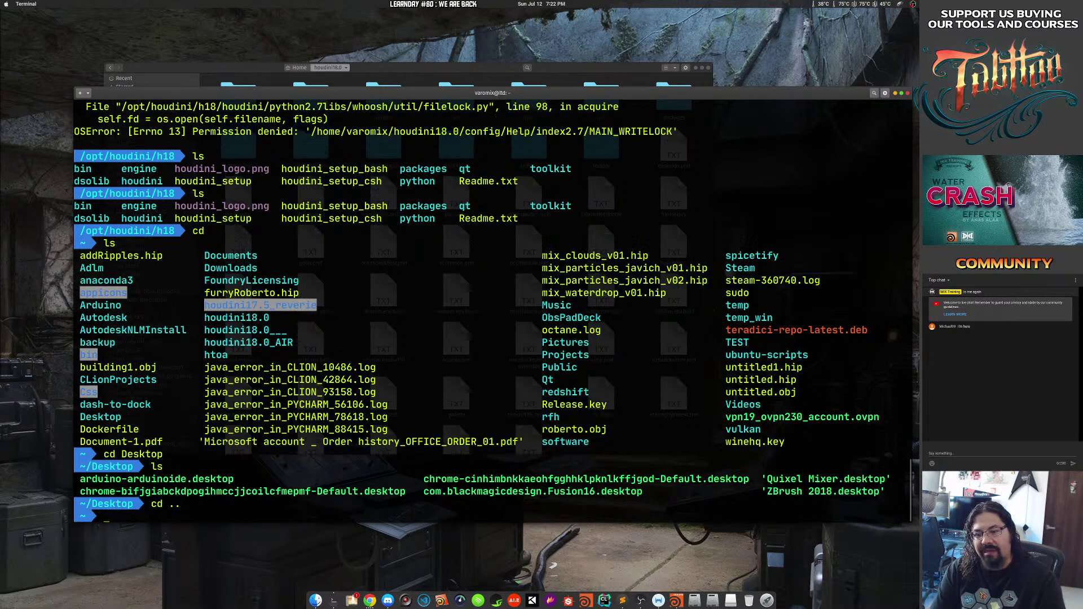
type("ls\\")
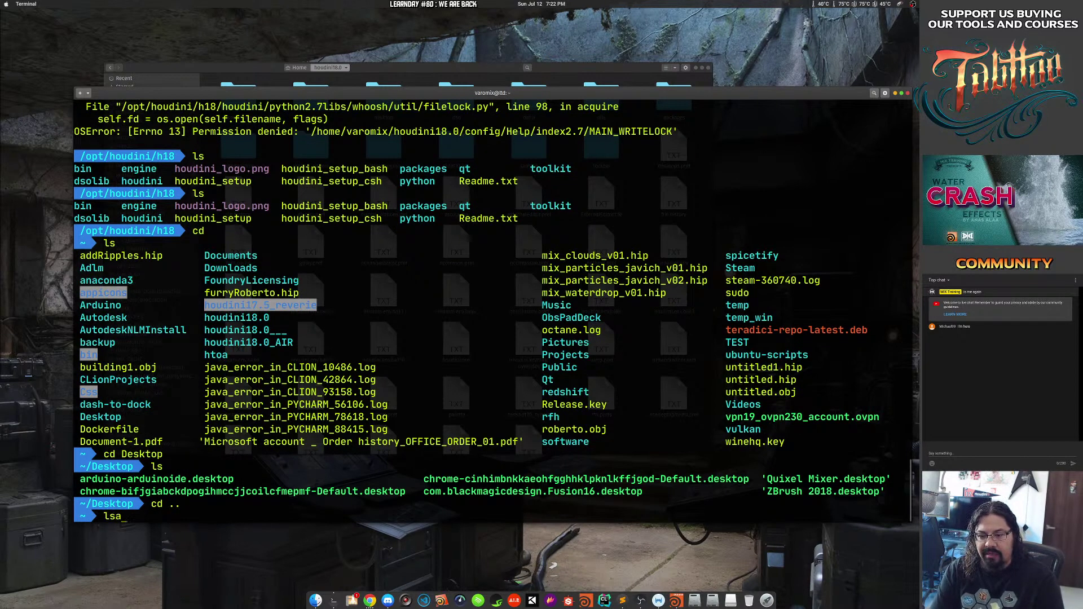
key("Return")
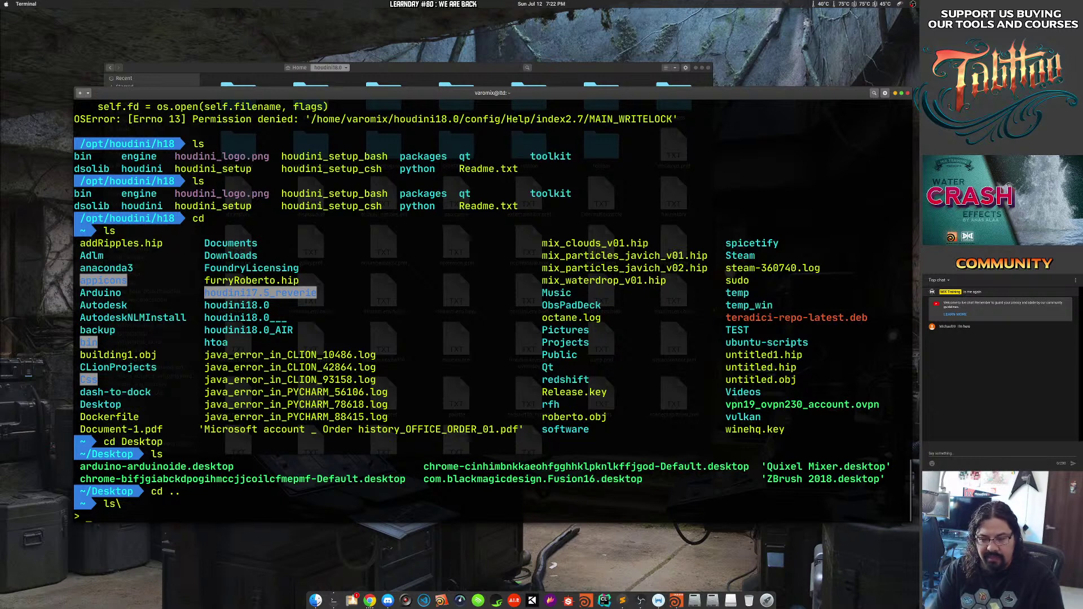
key("ctrl+c")
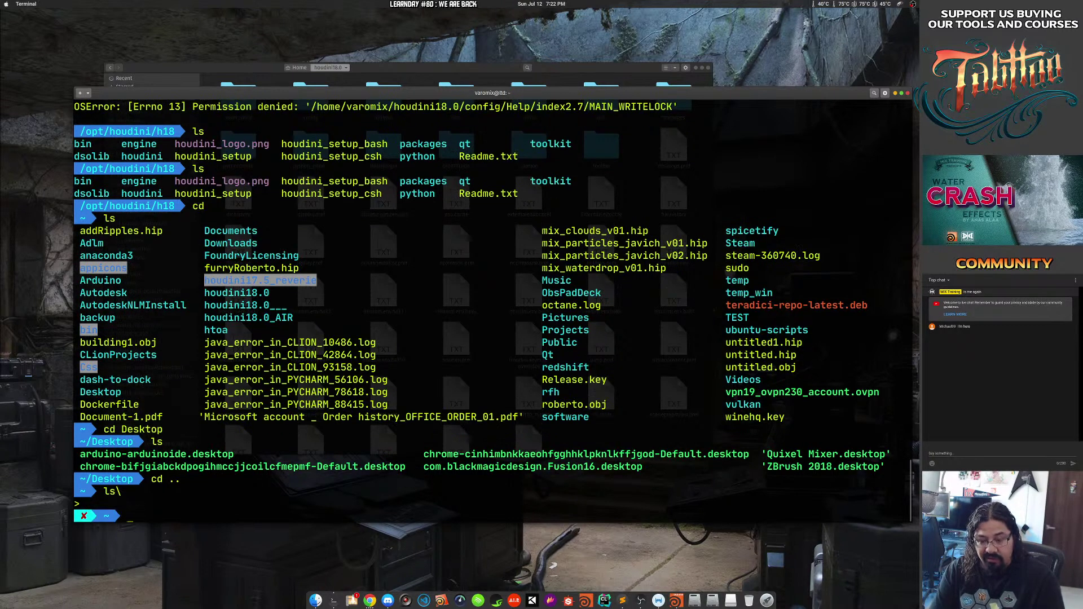
type("ls")
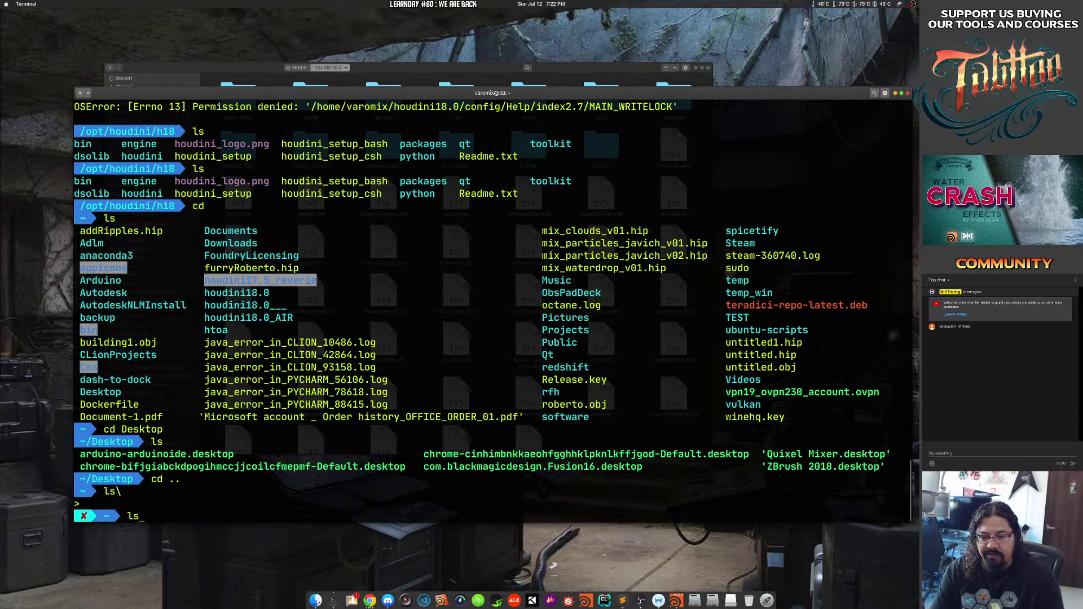
key("Return")
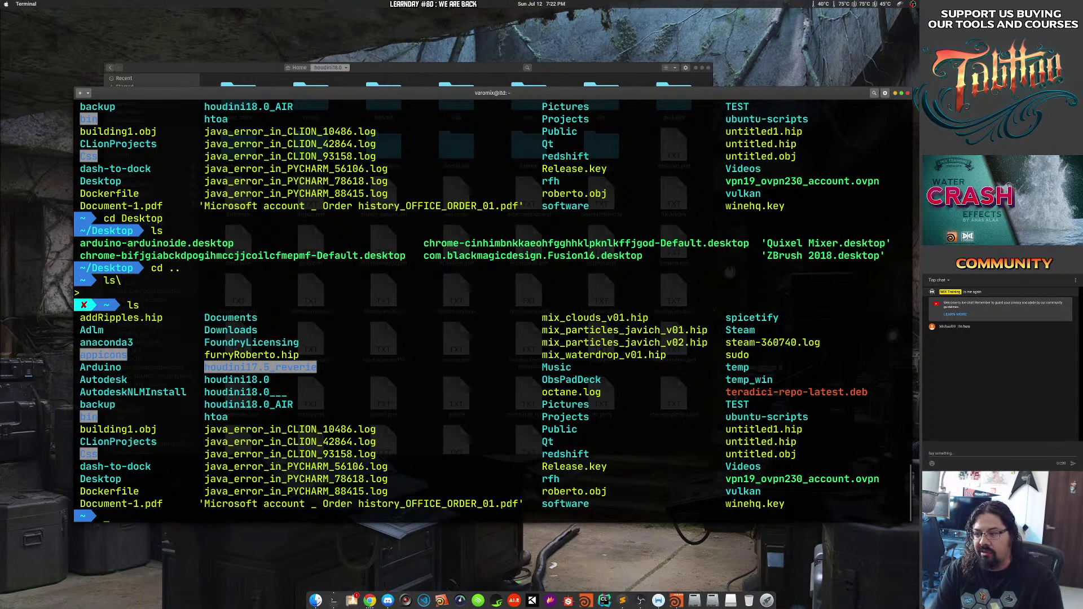
Change into ~/redshift and then its cache folder, listing each one's contents.
type("cd re")
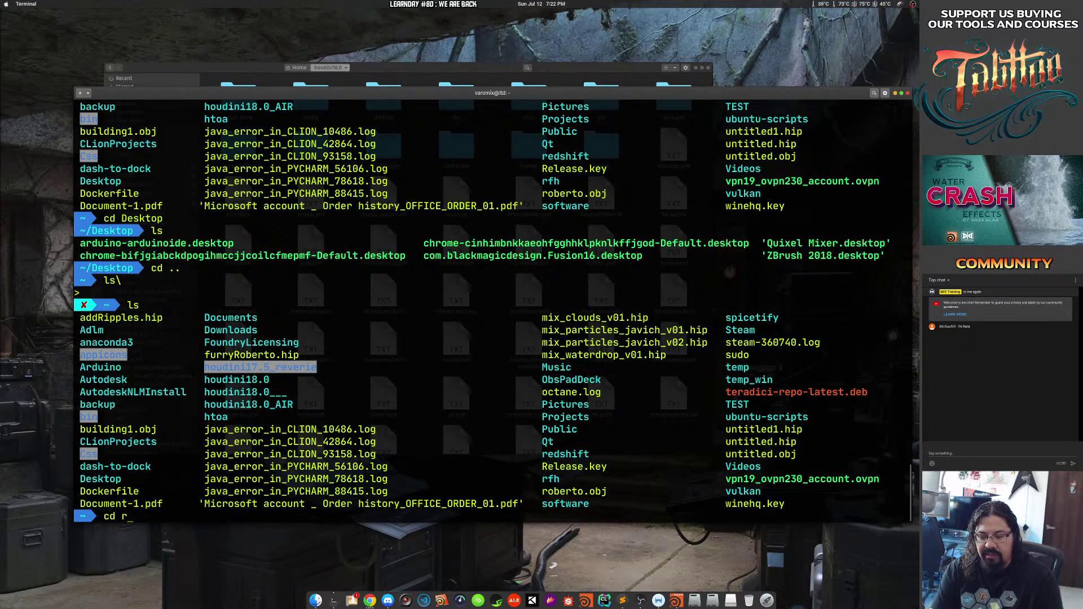
key("Tab")
key("Return")
type("ls")
key("Return")
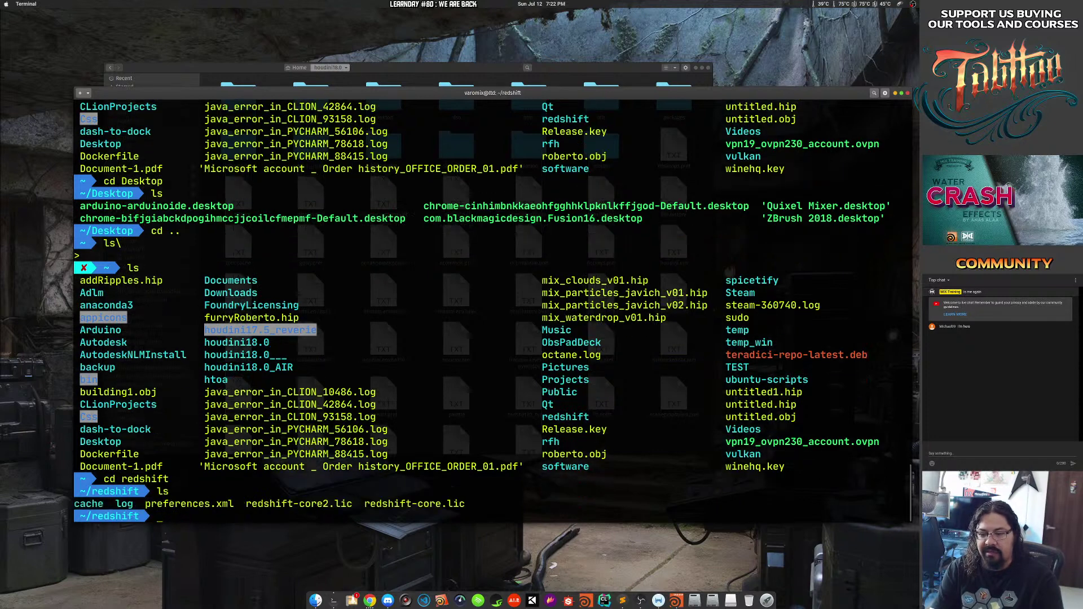
type("cd ")
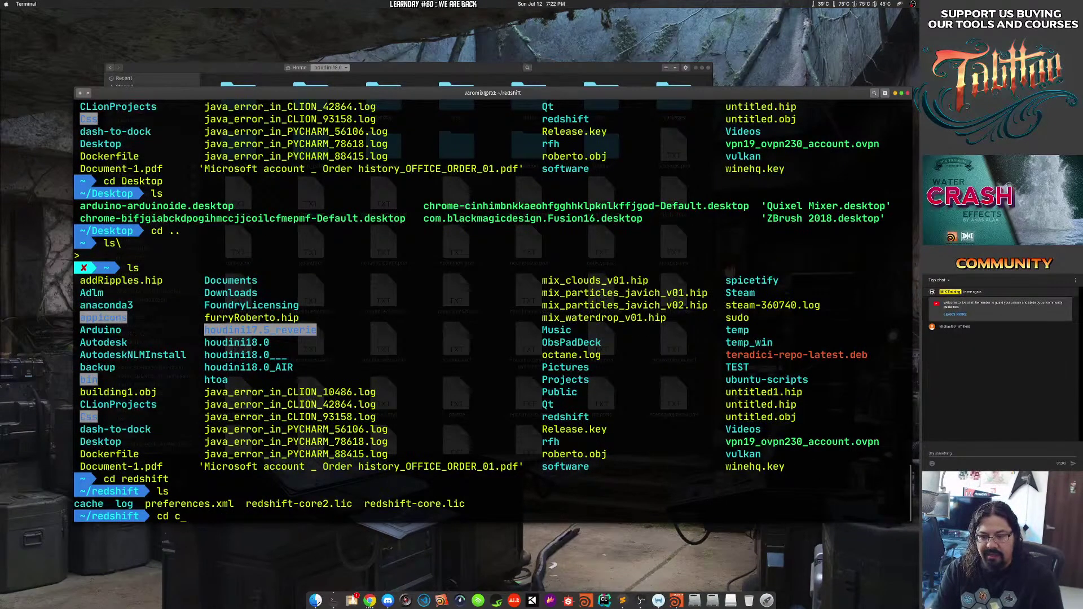
type("cach")
key("Tab")
key("Return")
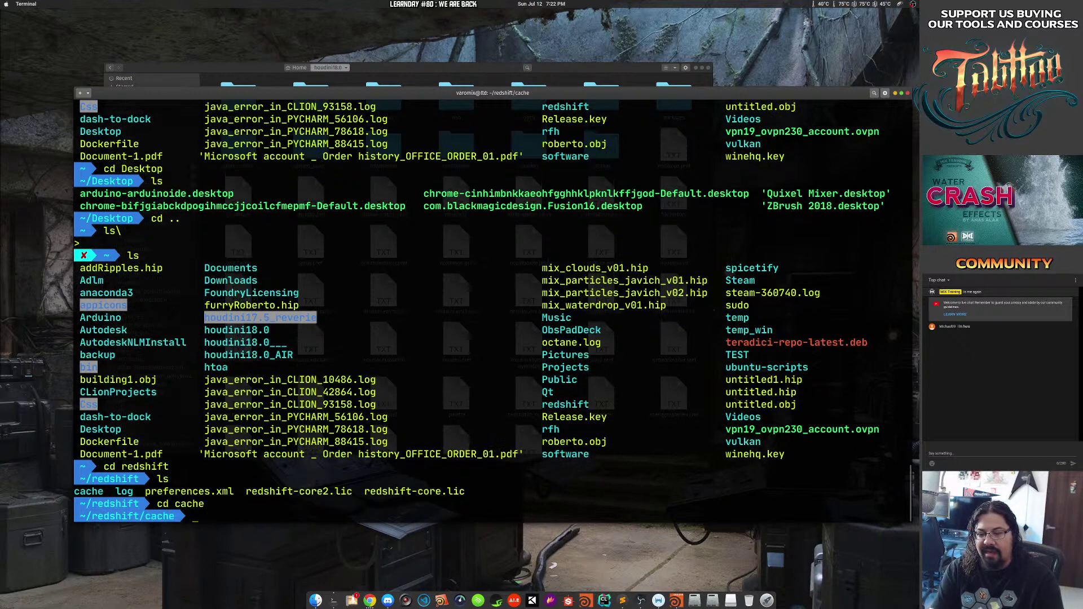
type("ls")
key("Return")
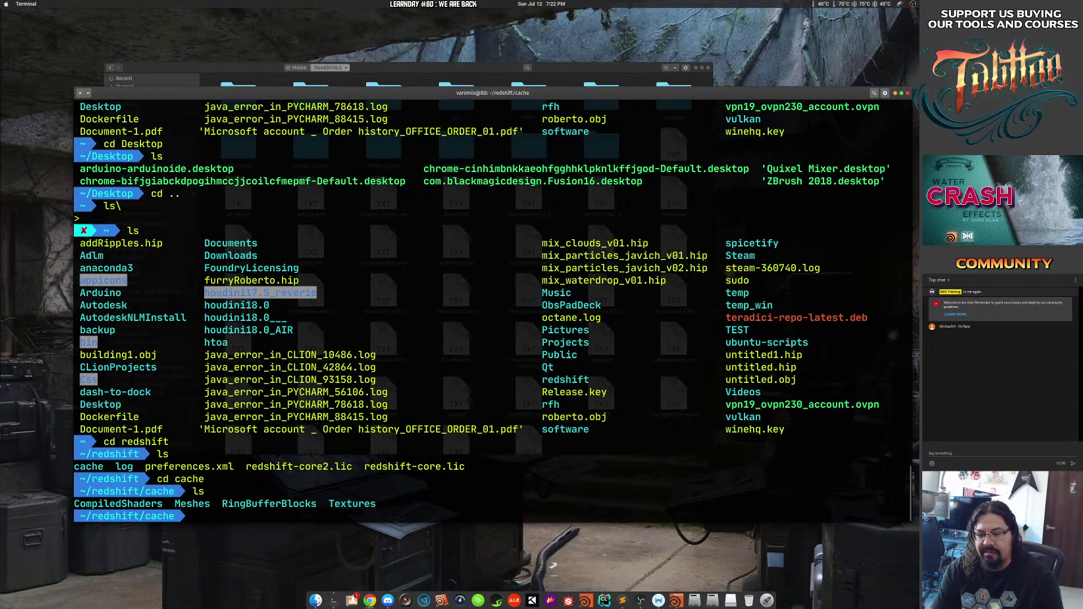
Enter CompiledShaders to list ErrorDump and x64, then type and partly erase sudo.
type("cd Com")
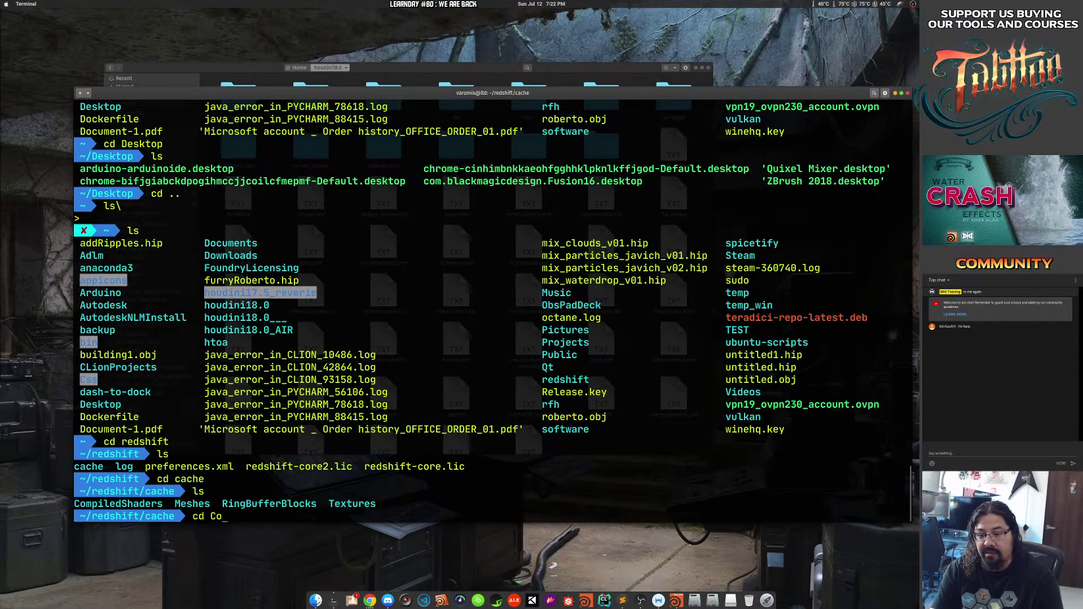
key("Tab")
key("Return")
type("ls")
key("Return")
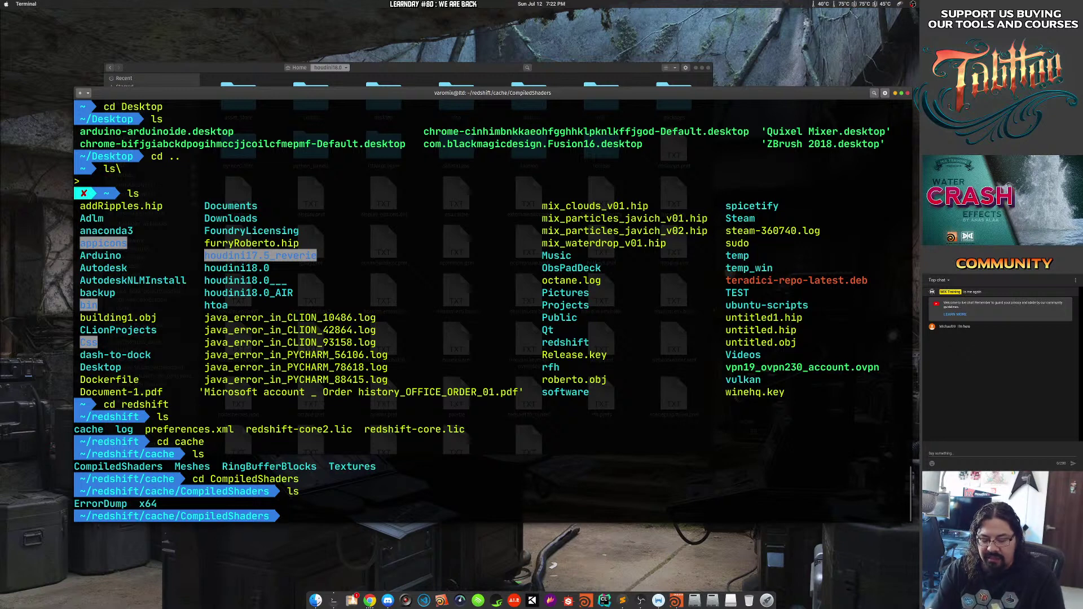
type("sudo")
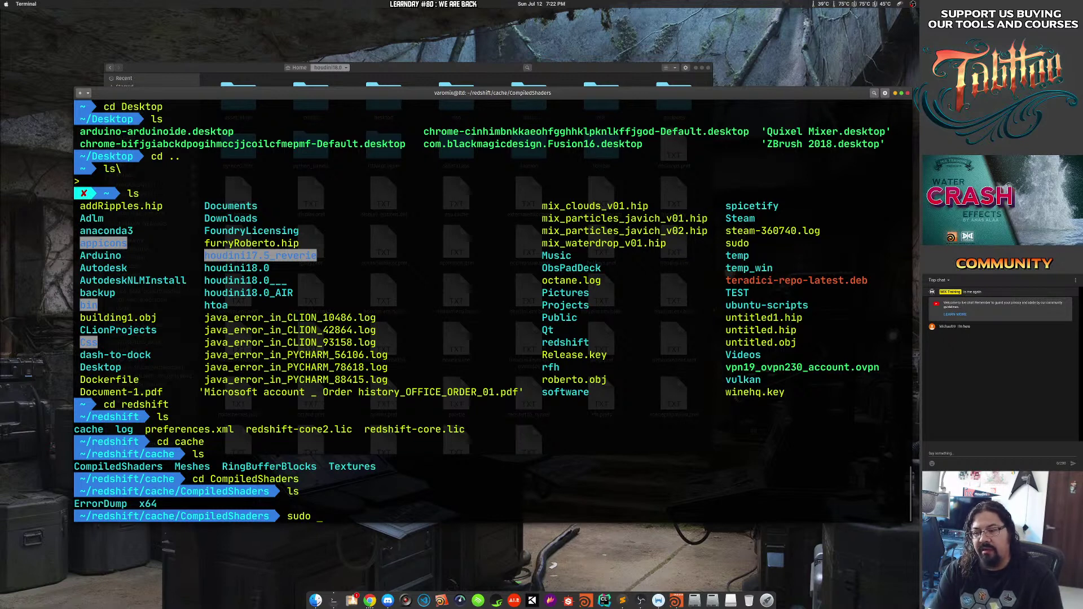
key("BackSpace")
key("BackSpace")
key("BackSpace")
key("BackSpace")
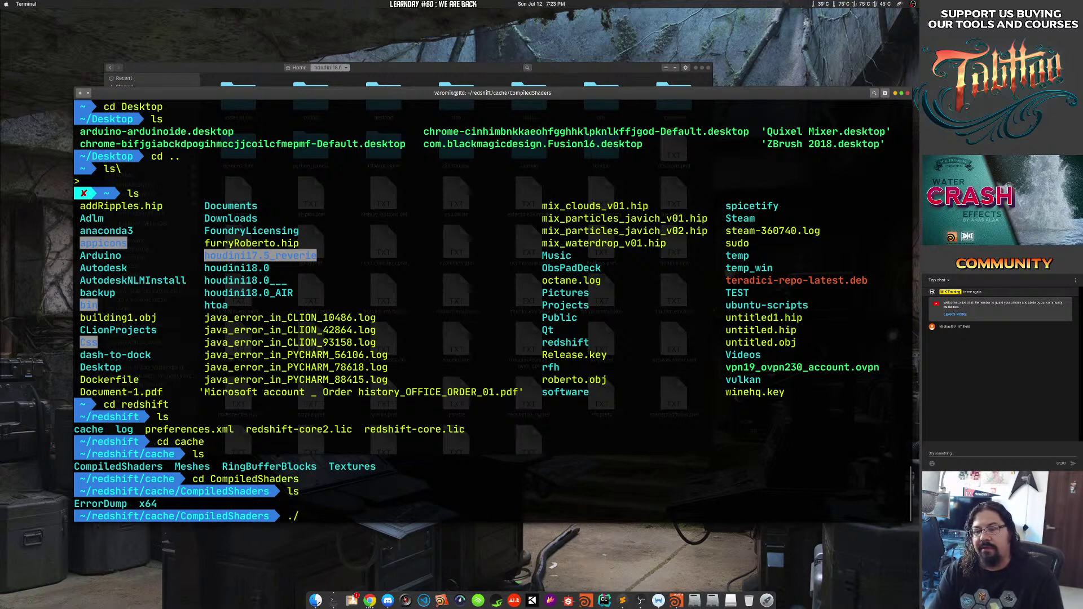
Clear the partial command, go to ~/bin and list its contents.
key("BackSpace")
type("cd ")
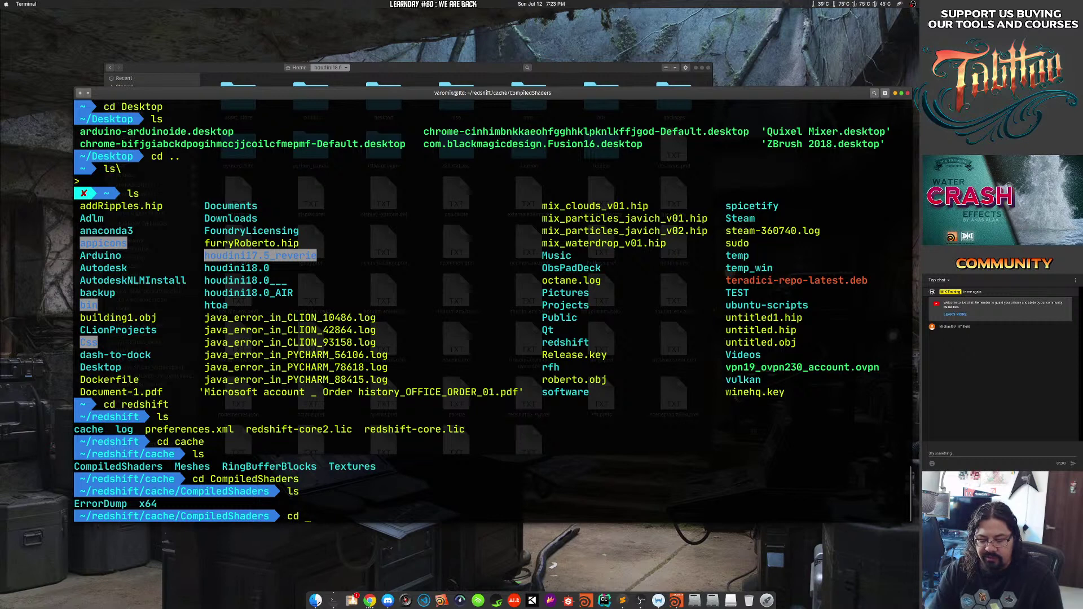
type("~/")
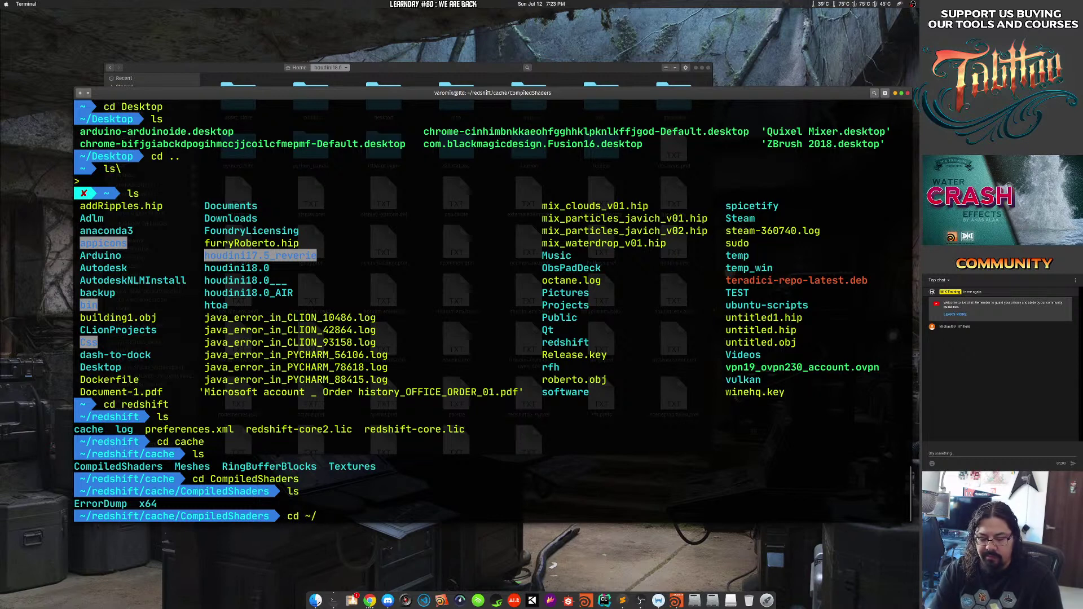
type("bin")
key("Return")
type("ls")
key("Return")
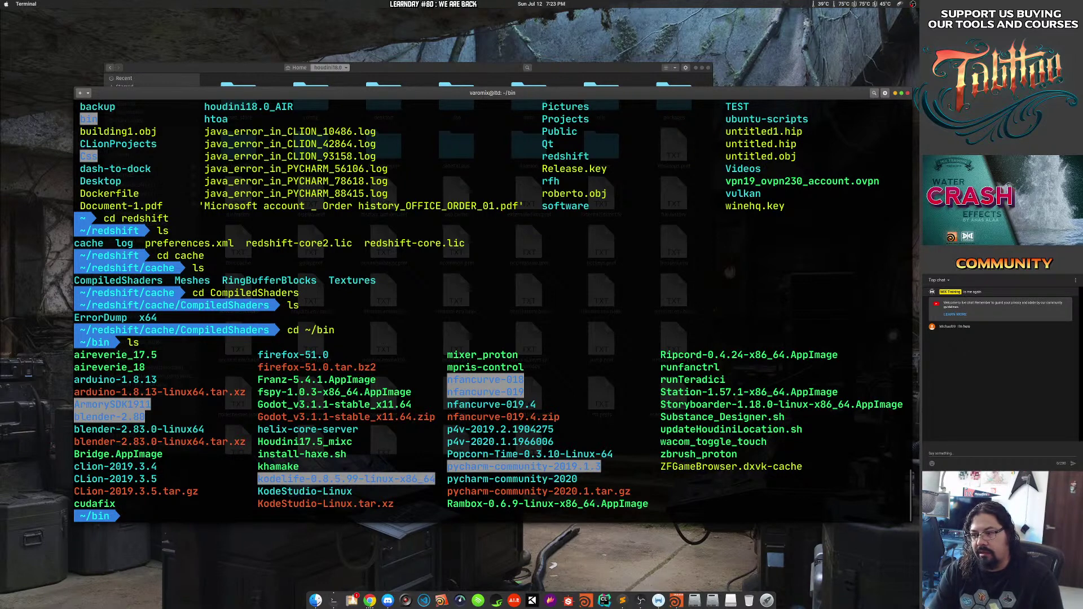
Tab-complete into the blender-2.83.0-linux64 folder and list its files.
type("cd")
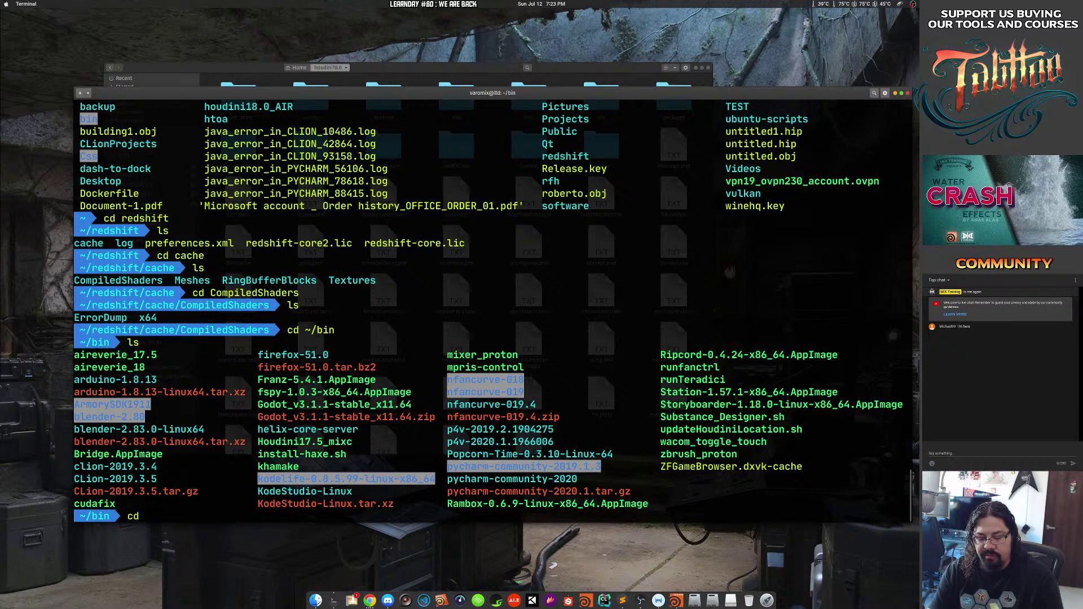
type(" bl")
key("Tab")
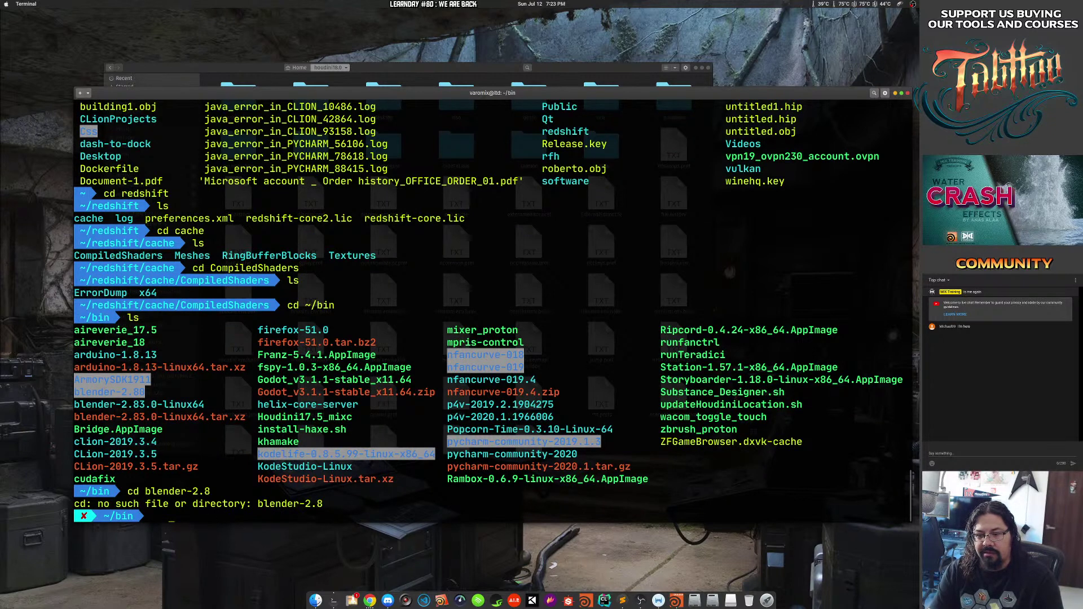
key("Up")
key("Tab")
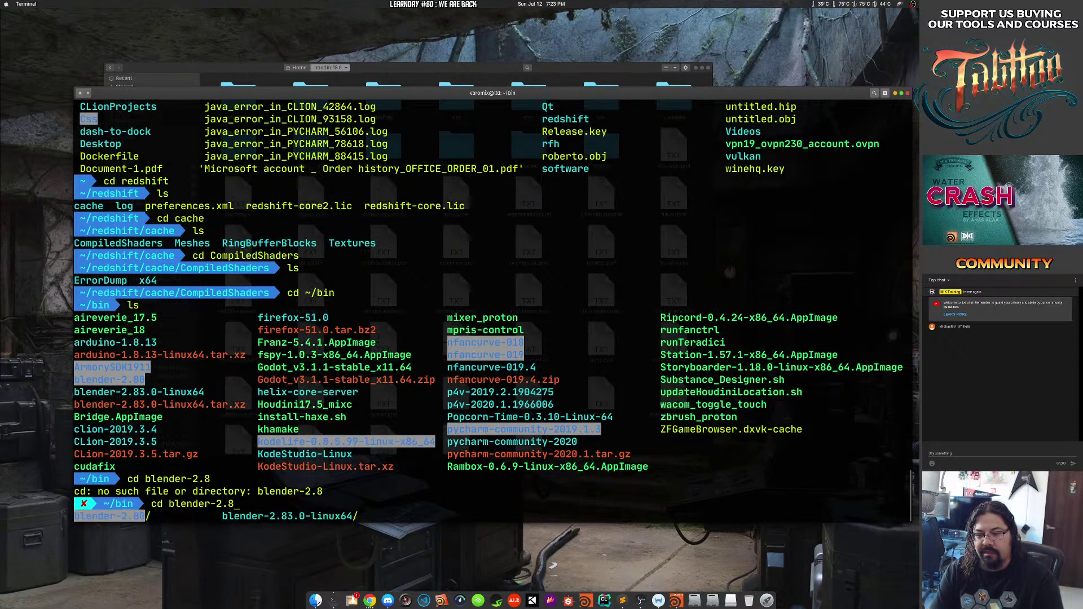
key("Tab")
key("Tab")
key("Return")
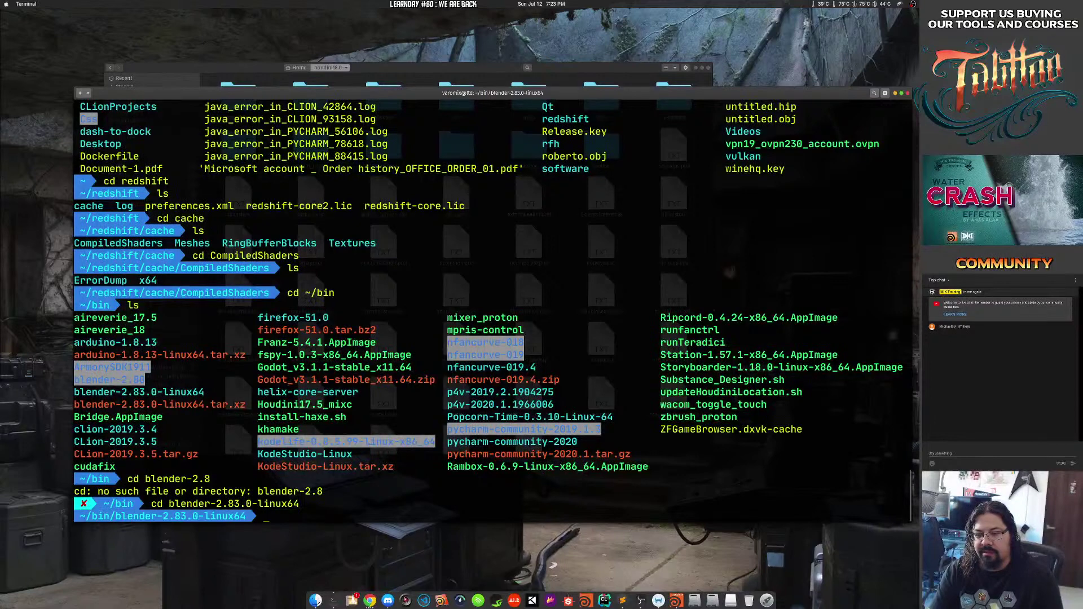
type("ls")
key("Return")
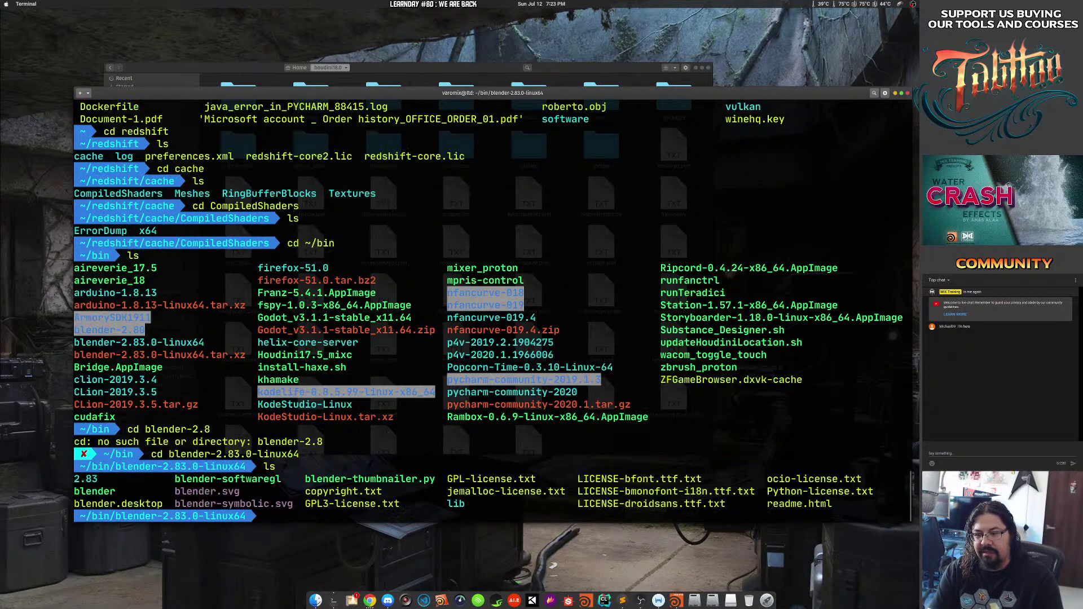
Clear the screen, relist the Blender folder, and enter ./blender to start it.
type("clear")
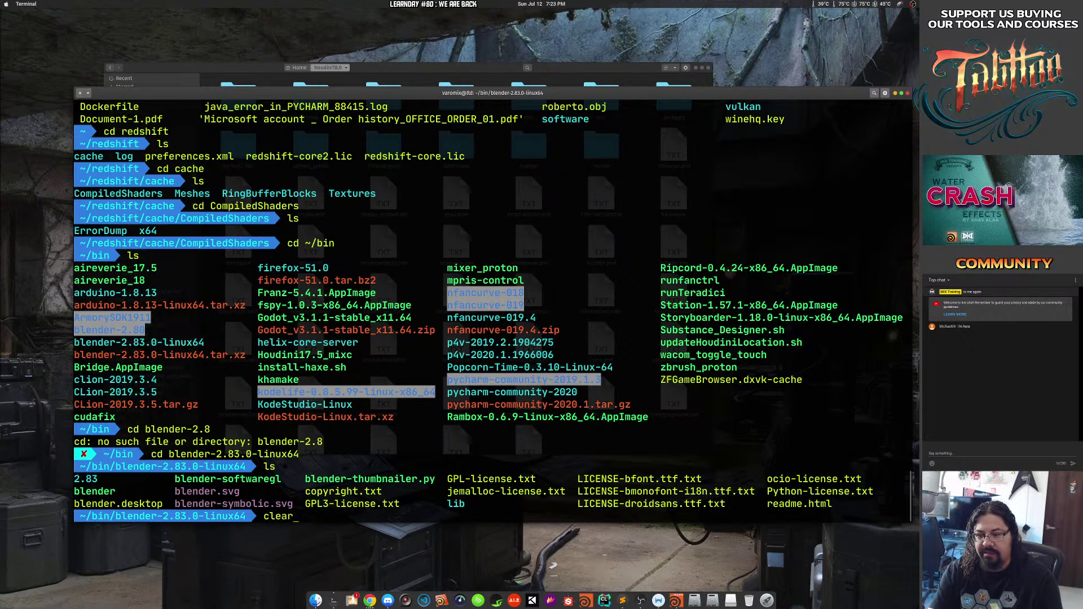
key("Return")
type("ls")
key("Return")
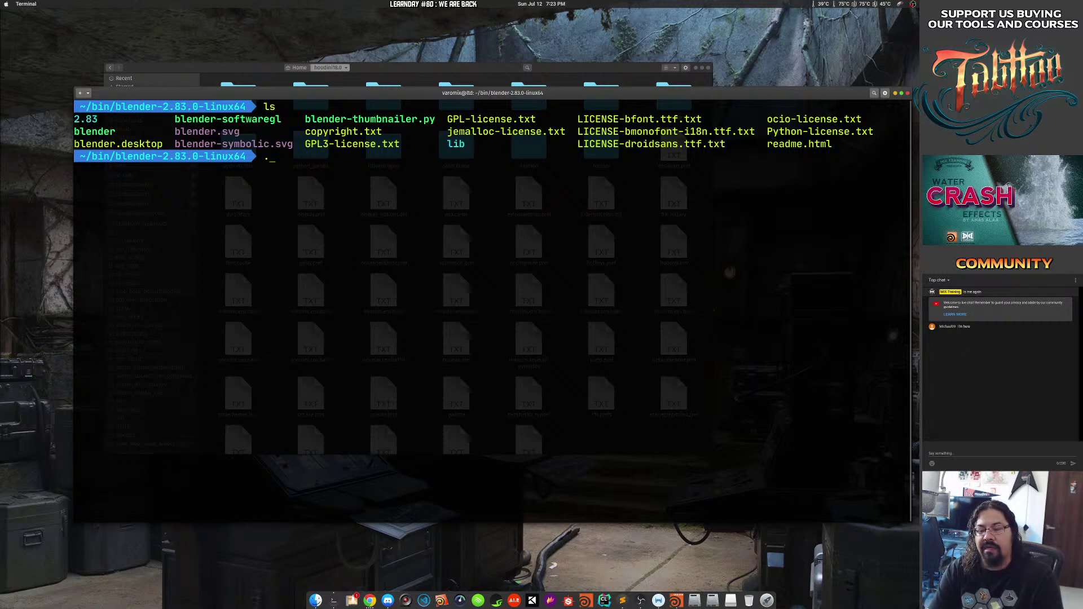
type("./blender")
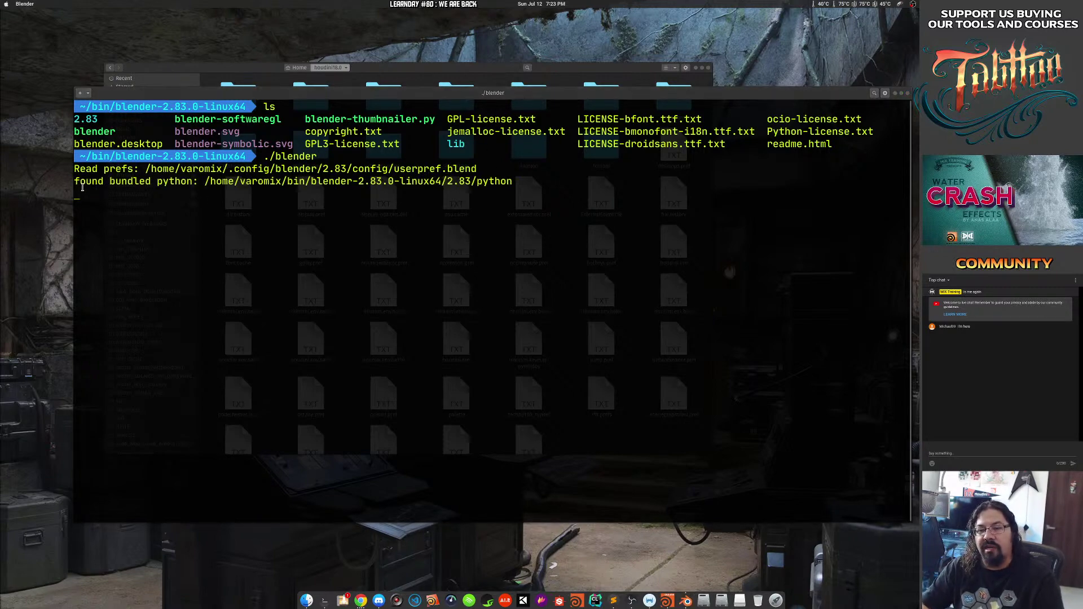
Highlight Blender's Read prefs and bundled Python log lines, quit Blender, and relaunch it from Terminal.
left_click_drag(87, 168, 496, 171)
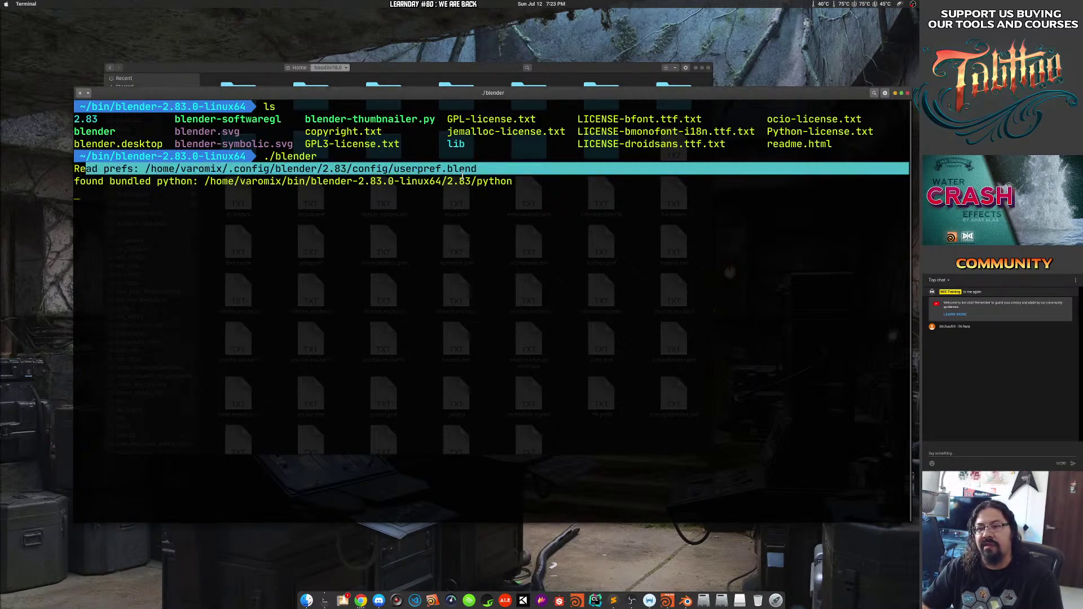
left_click_drag(76, 181, 521, 179)
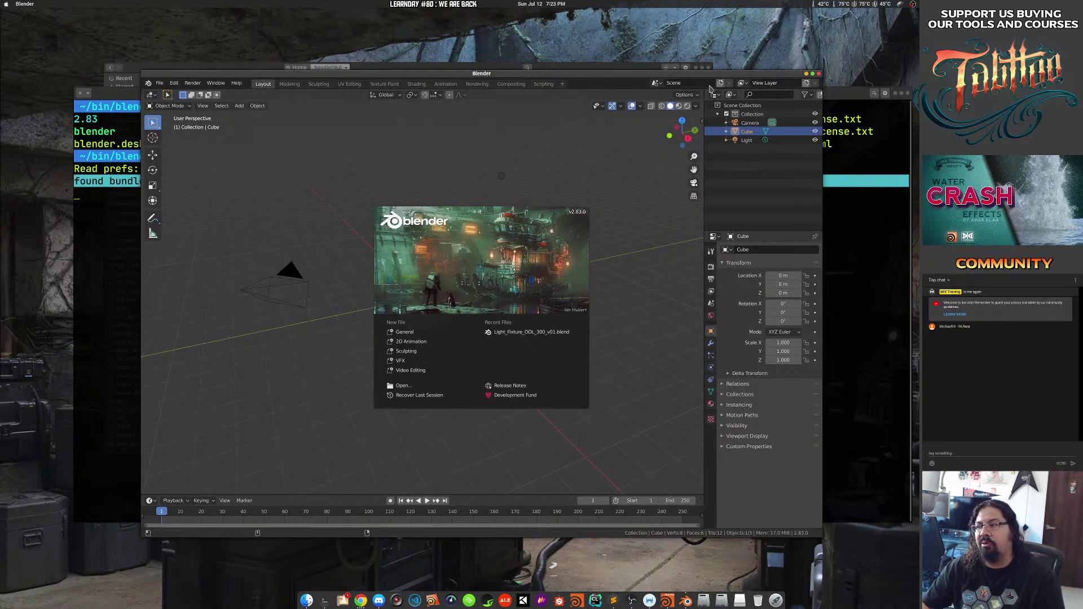
left_click(818, 74)
left_click(516, 216)
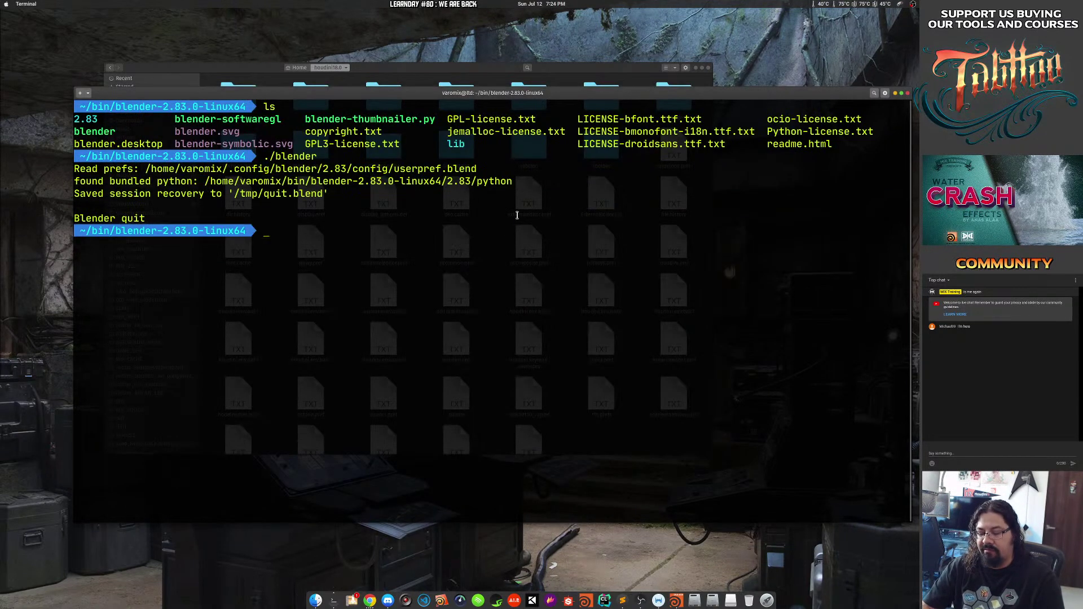
key("Up")
key("Return")
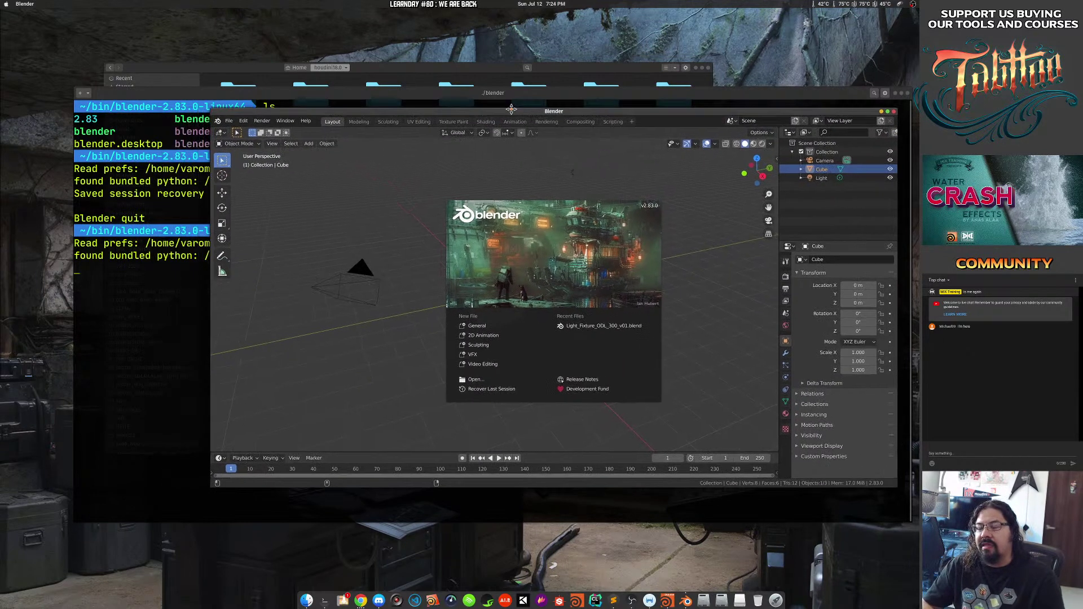
Open the recent Light_Fixture_ODL_300_v01 file, orbit the model, and highlight its Read blend path.
left_click_drag(440, 116, 539, 94)
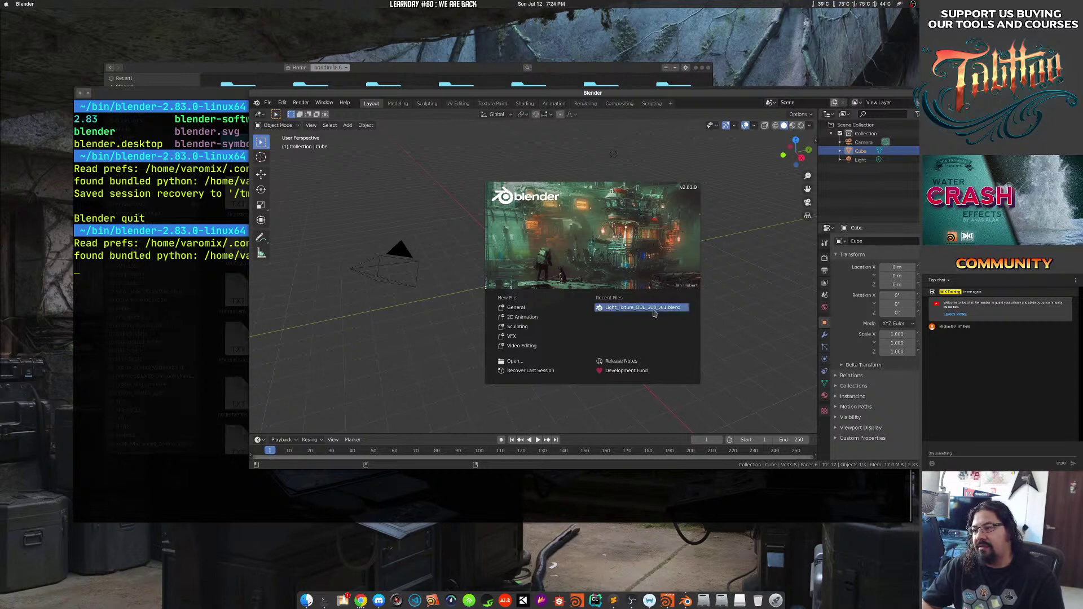
left_click(648, 312)
mouse_move(427, 293)
left_mouse_down()
mouse_move(516, 316)
mouse_move(433, 288)
left_mouse_up()
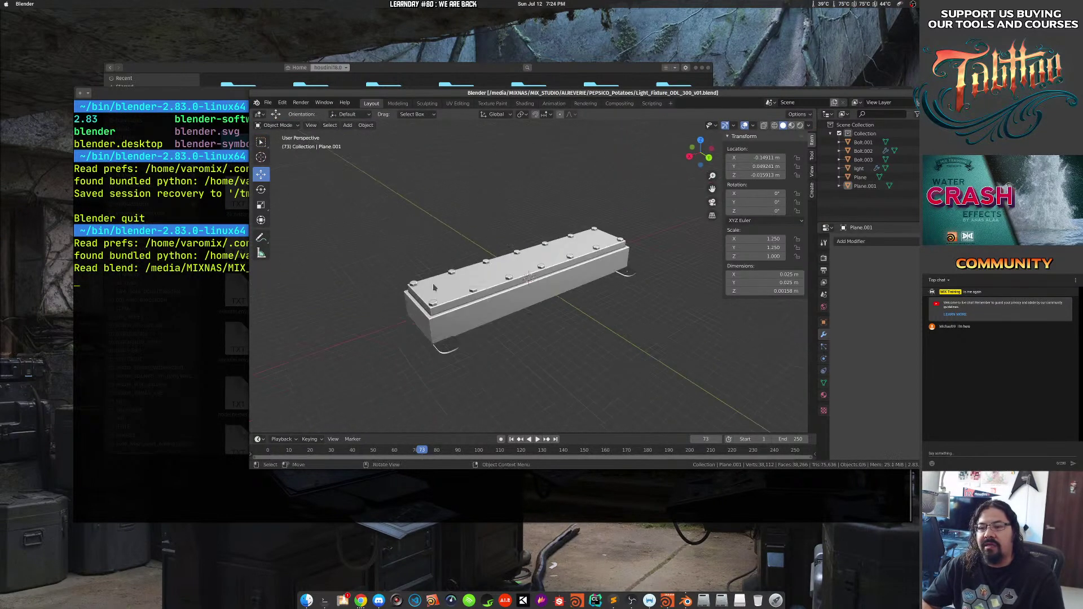
left_click(245, 279)
left_click_drag(252, 268, 495, 268)
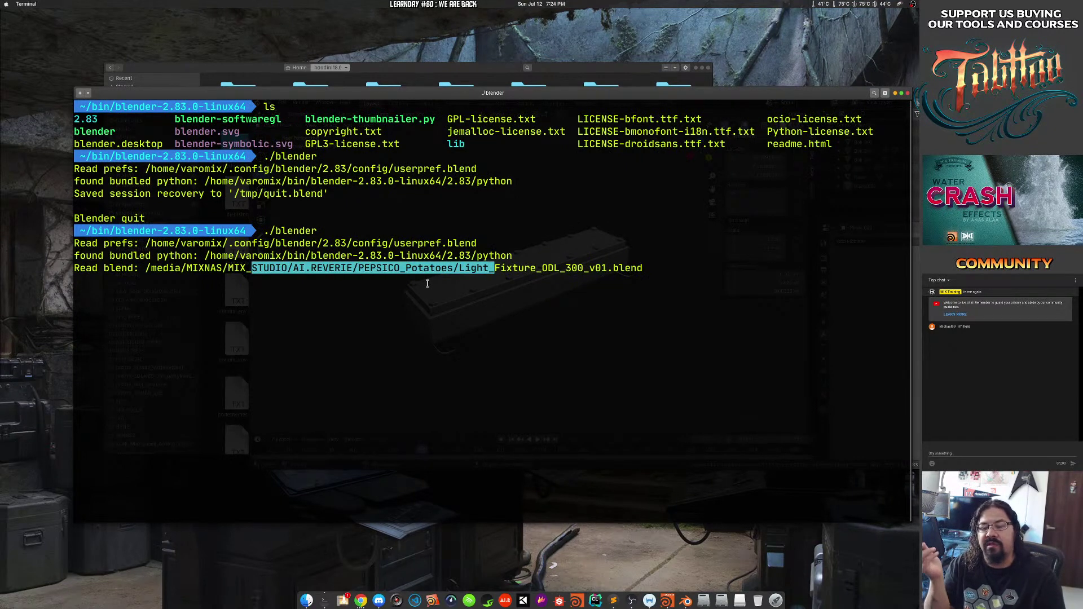
Shrink and move the terminal aside, reposition Blender, then quit Blender without saving.
left_click_drag(212, 198, 270, 261)
left_click_drag(270, 261, 204, 278)
left_click_drag(271, 267, 242, 293)
left_click(516, 180)
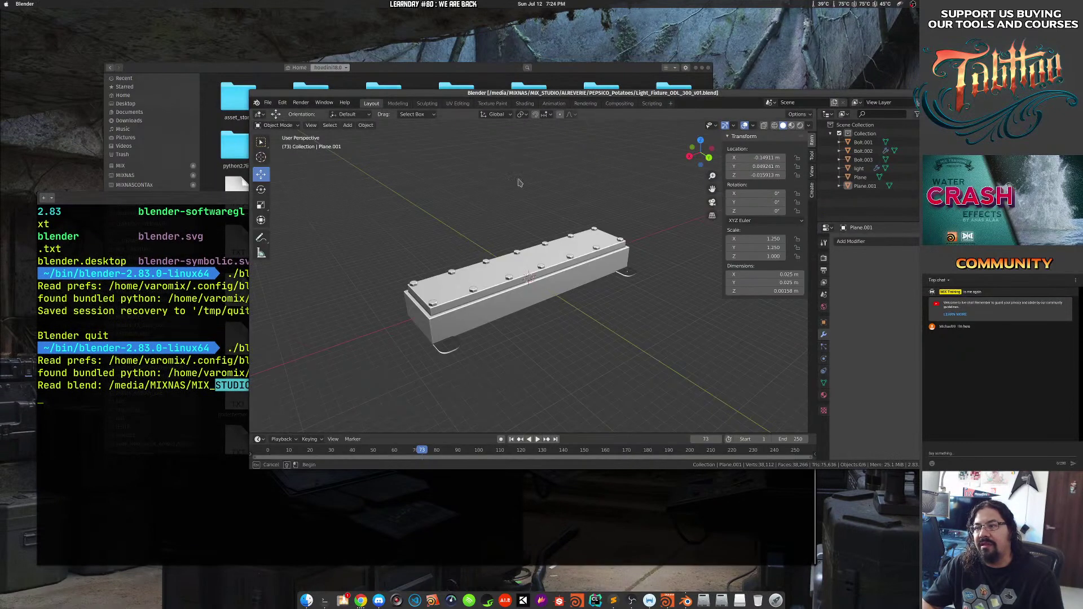
left_click_drag(518, 183, 484, 168)
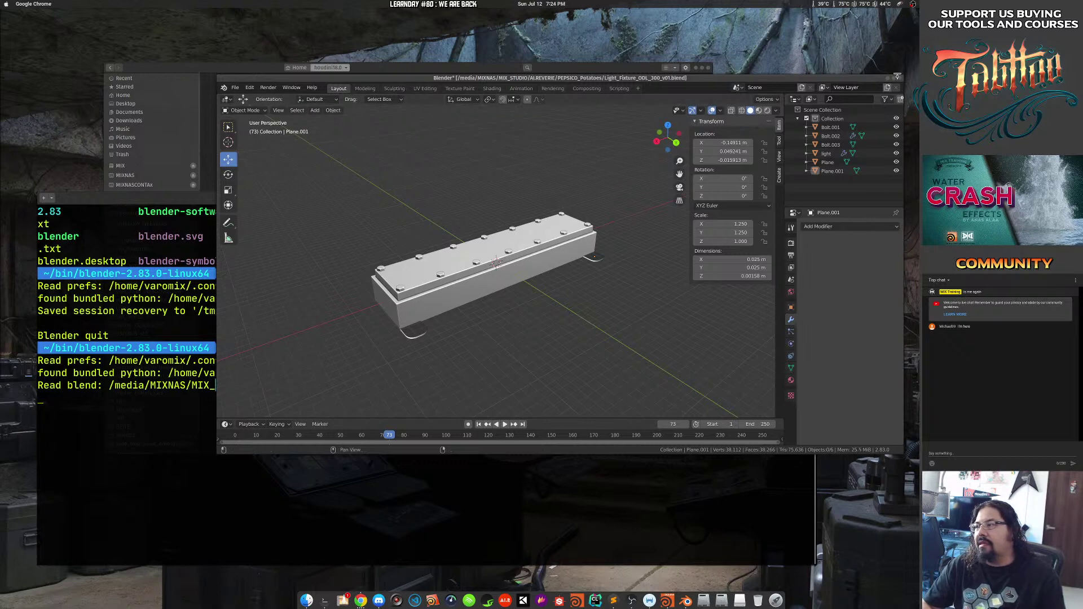
left_click_drag(873, 83, 812, 97)
left_click(840, 92)
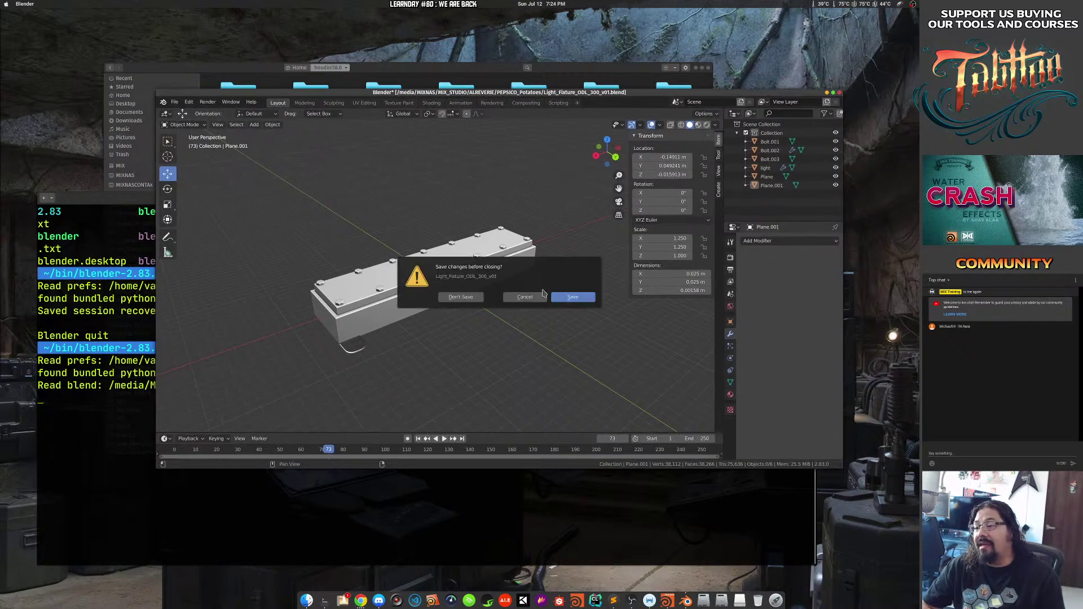
left_click(476, 300)
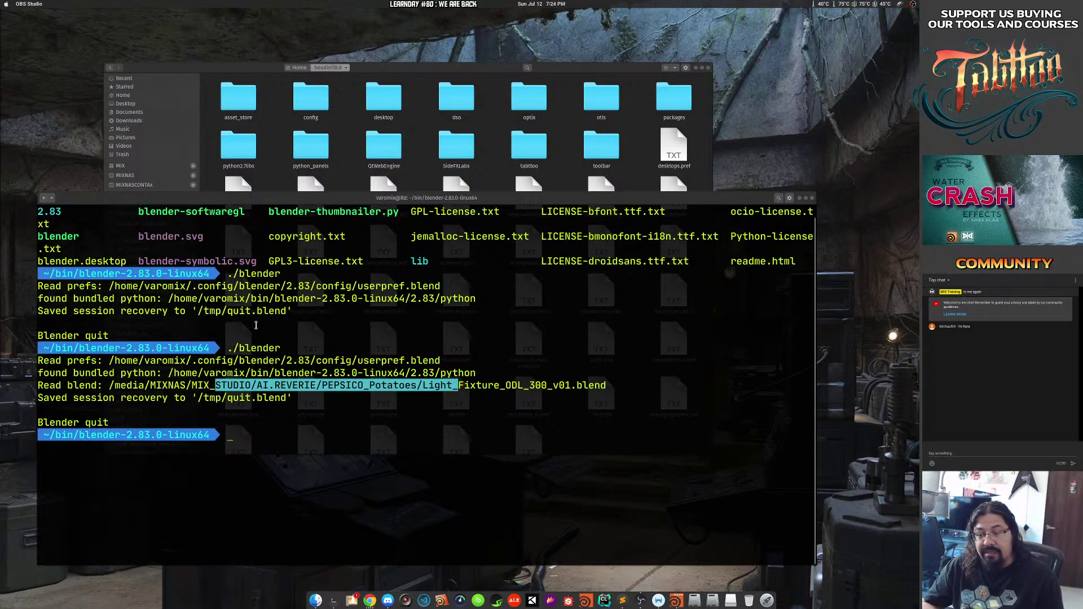
Browse MIXNASVIDEO and MIXNASGAMES, then open the HSITE folder on the MIXNAS drive.
left_click(290, 115)
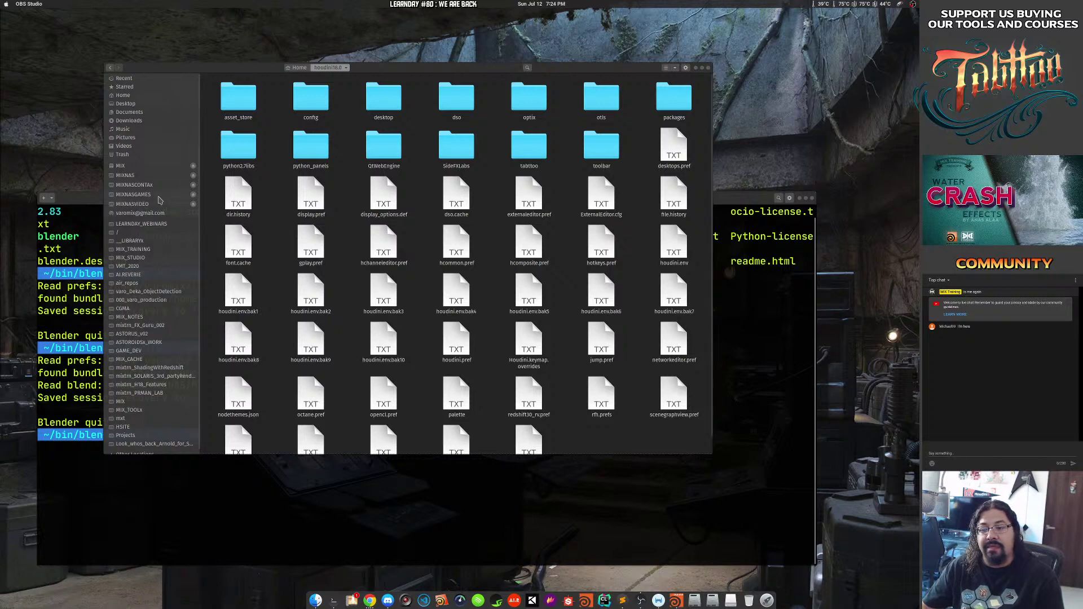
left_click(156, 205)
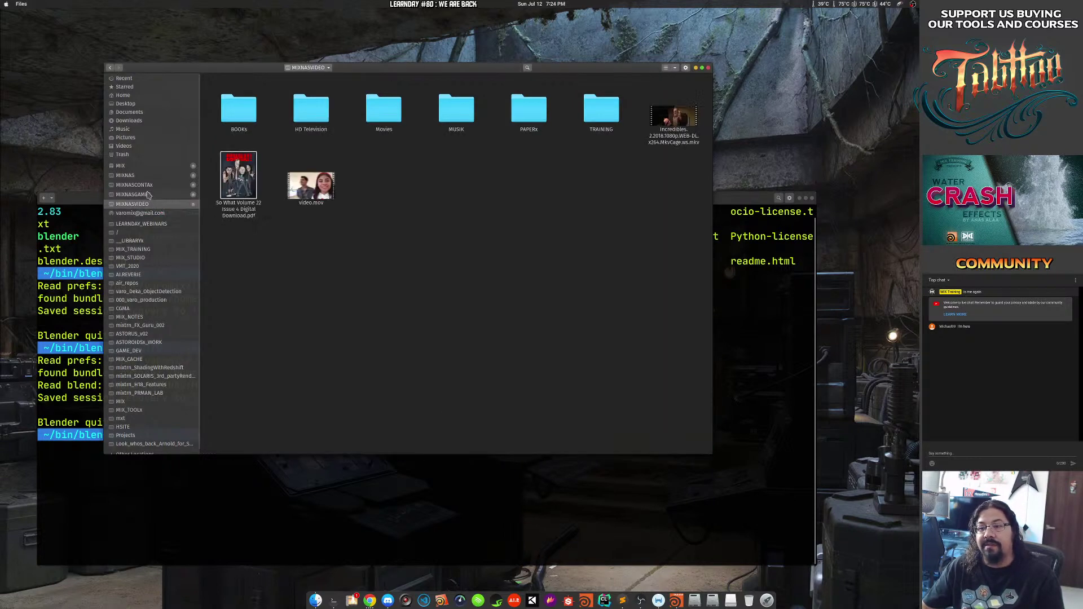
left_click(148, 196)
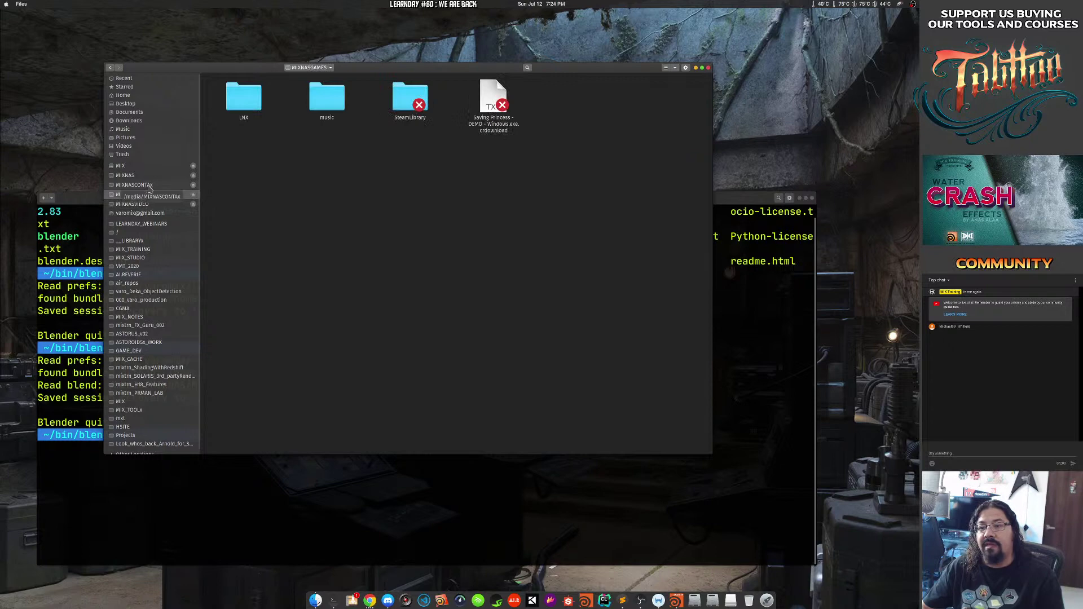
left_click(135, 175)
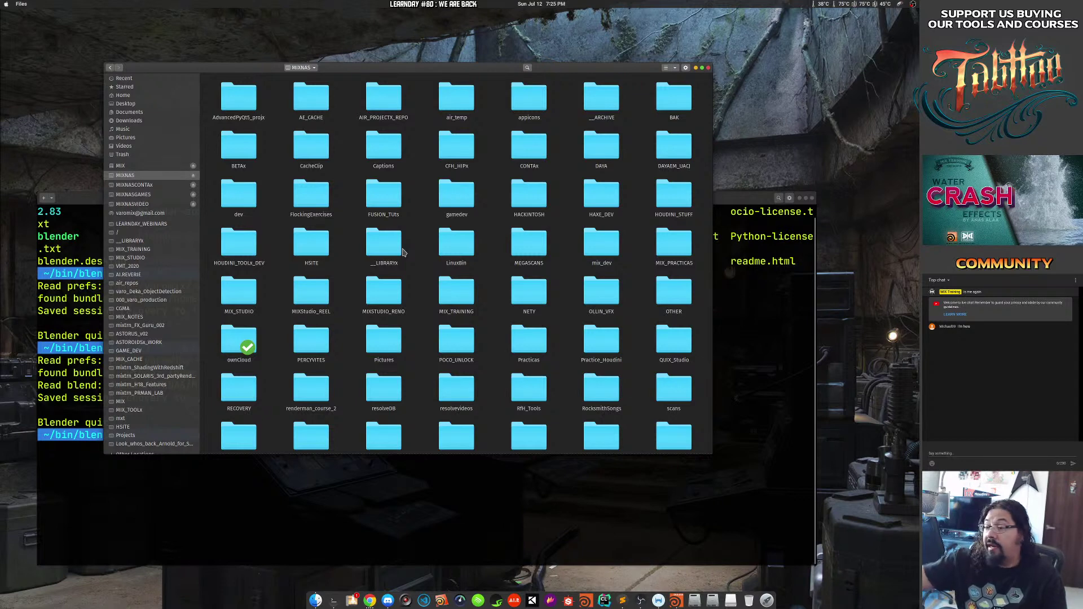
scroll(402, 252, "down", 5)
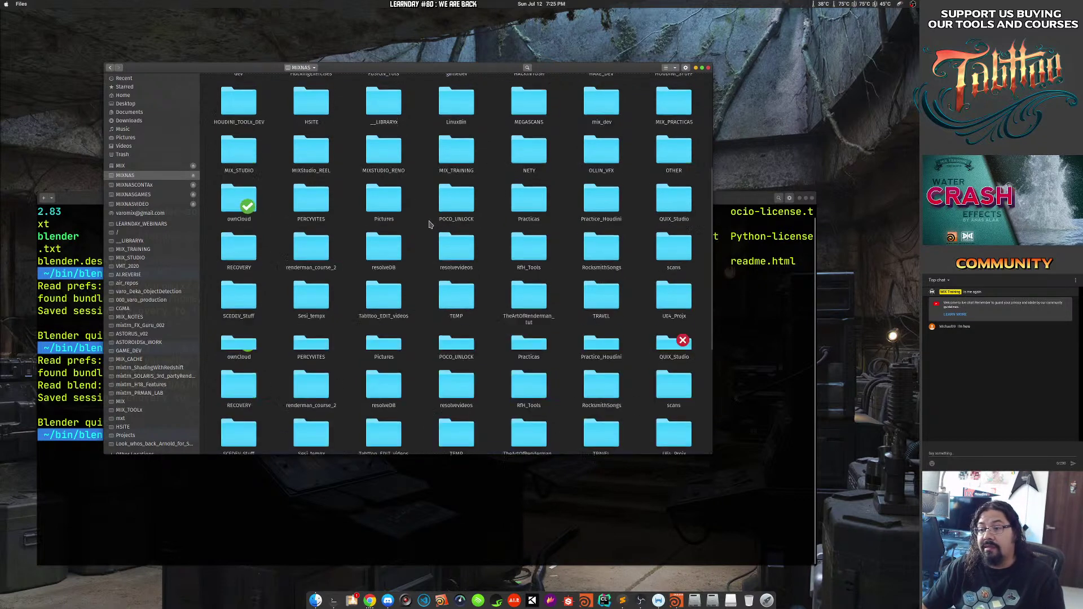
scroll(429, 224, "up", 4)
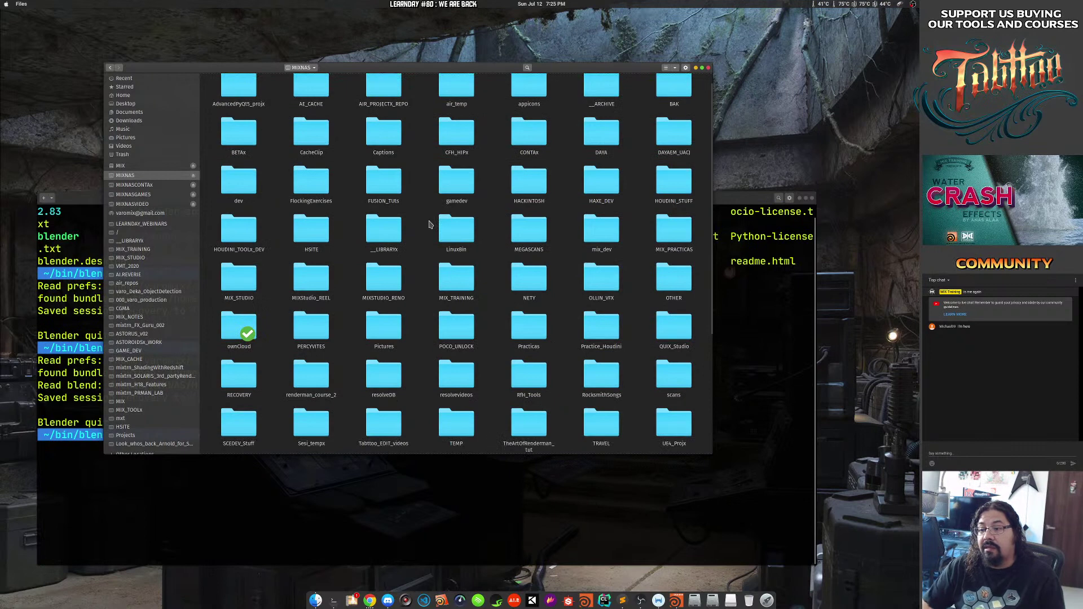
double_click(312, 239)
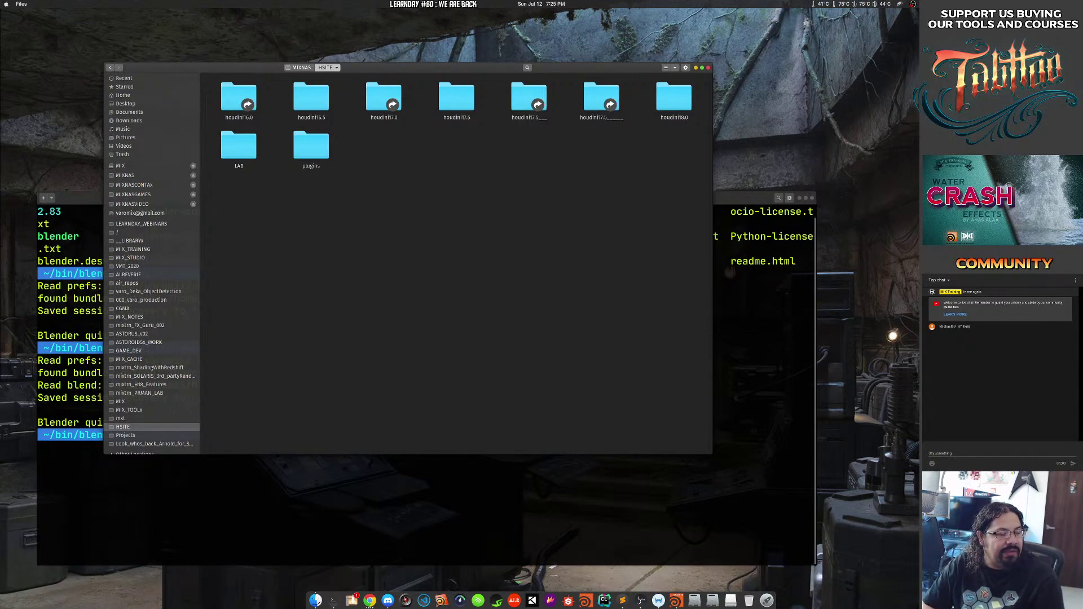
key("alt+Tab")
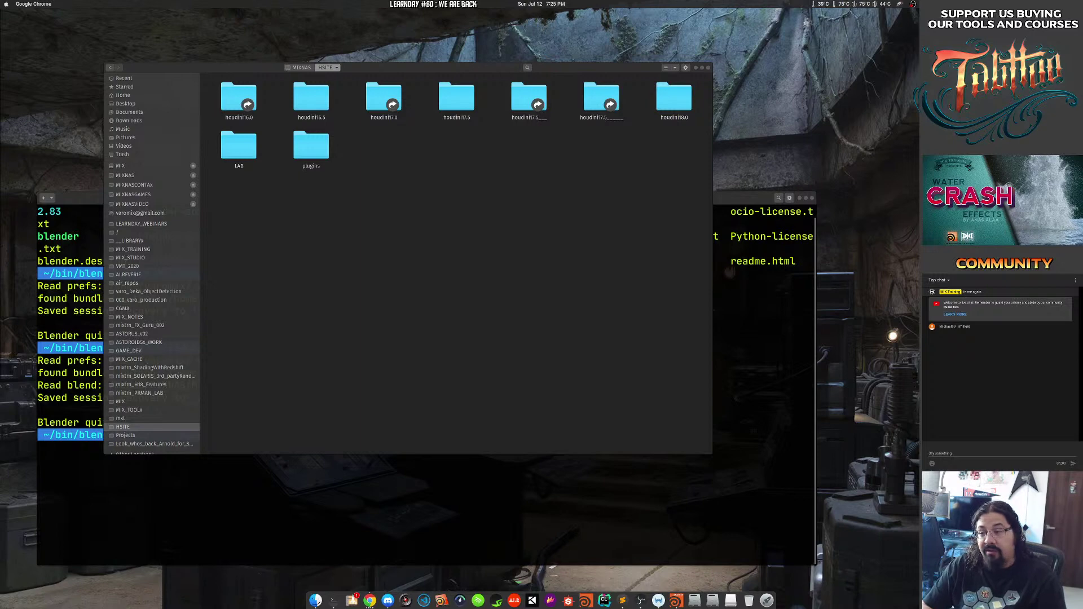
Launch NVIDIA X Server Settings by searching 'gre' in Activities.
left_click(487, 215)
key("super")
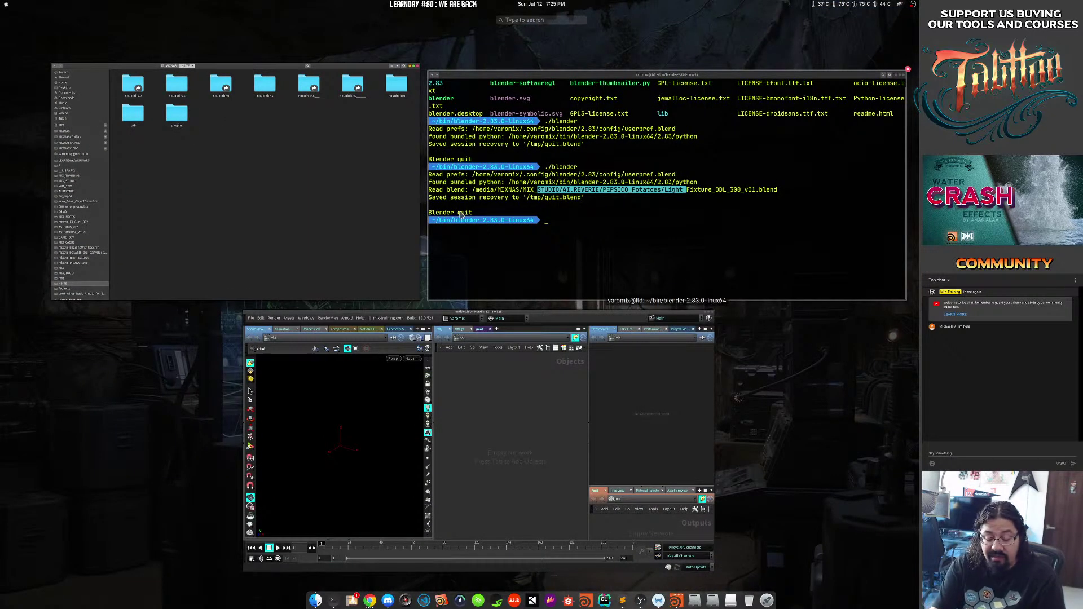
type("gre")
key("Return")
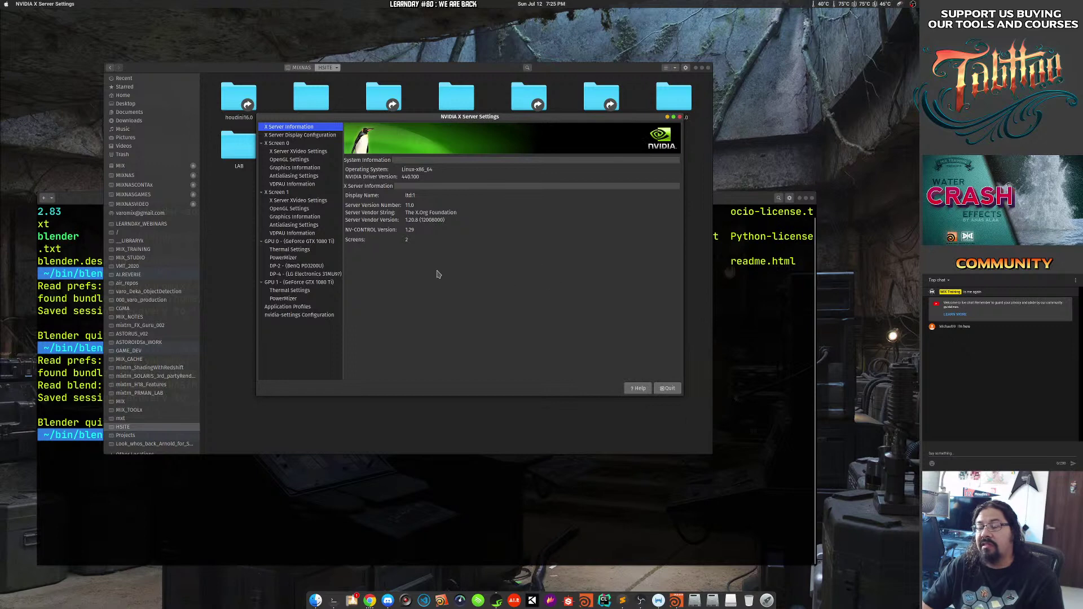
Inspect the BenQ and LG monitor positions on the Display Configuration page.
left_click(309, 136)
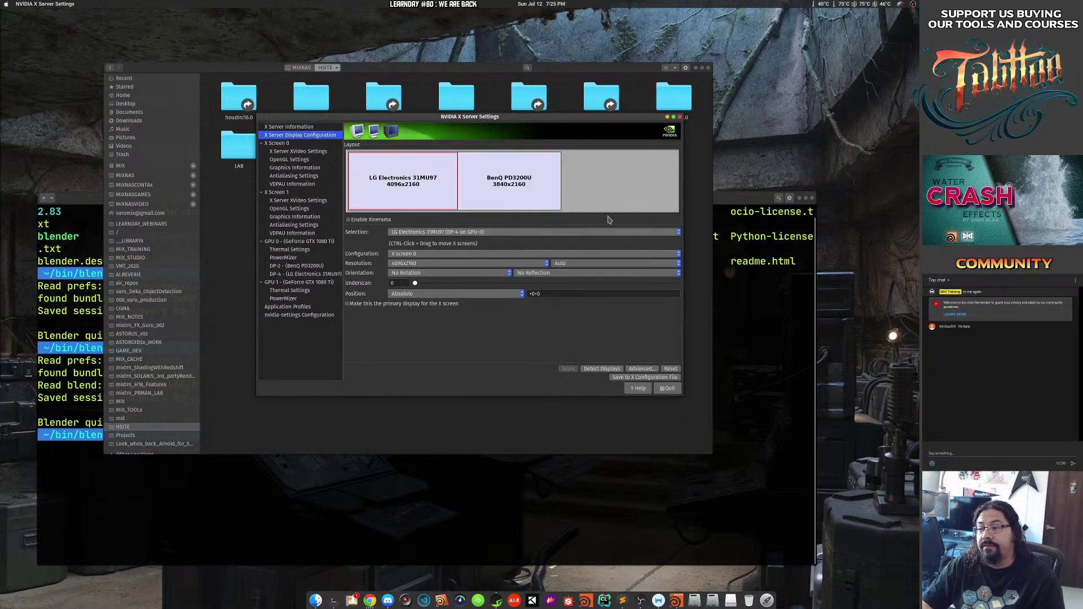
left_click(486, 186)
left_click(422, 193)
left_click_drag(471, 195, 484, 198)
left_click(421, 193)
left_click(462, 195)
left_click(431, 195)
left_click(432, 199)
left_click(482, 198)
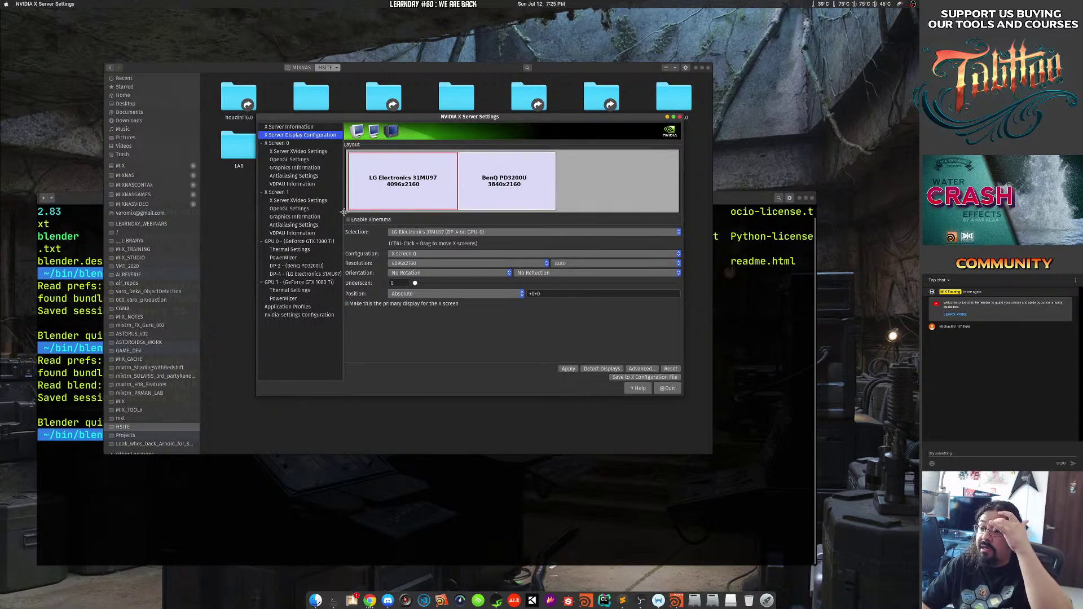
Browse screen 0's XVideo, OpenGL, graphics and antialiasing pages, then the second screen's settings.
left_click(309, 151)
left_click(309, 160)
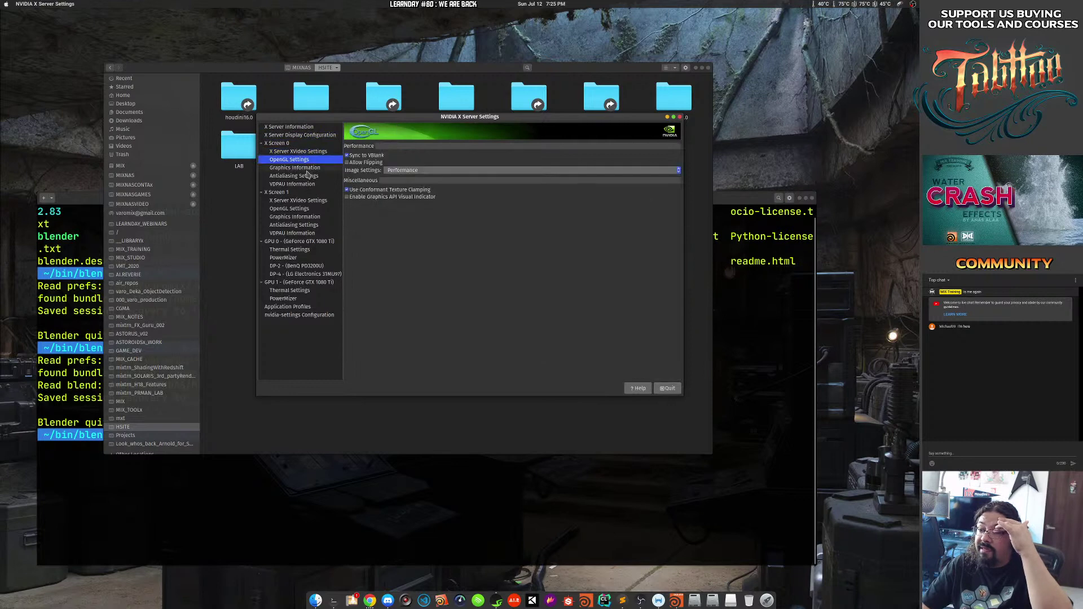
left_click(308, 168)
left_click(309, 176)
left_click(305, 193)
left_click(305, 208)
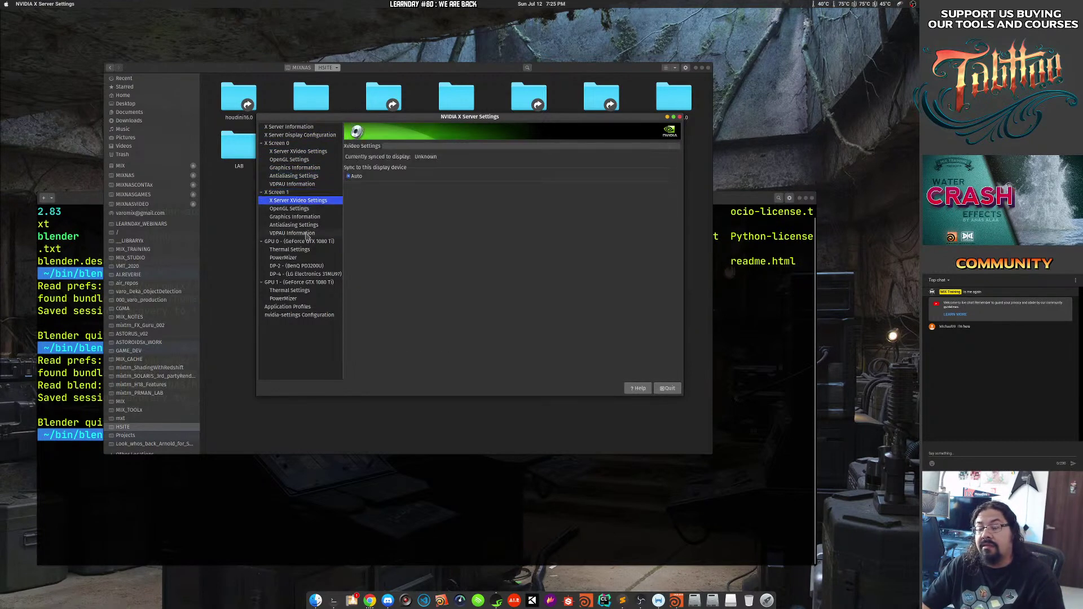
Compare GPU 0 and GPU 1 information and thermal pages, ending on GPU 0's thermal settings.
left_click(310, 241)
left_click(307, 250)
left_click(311, 241)
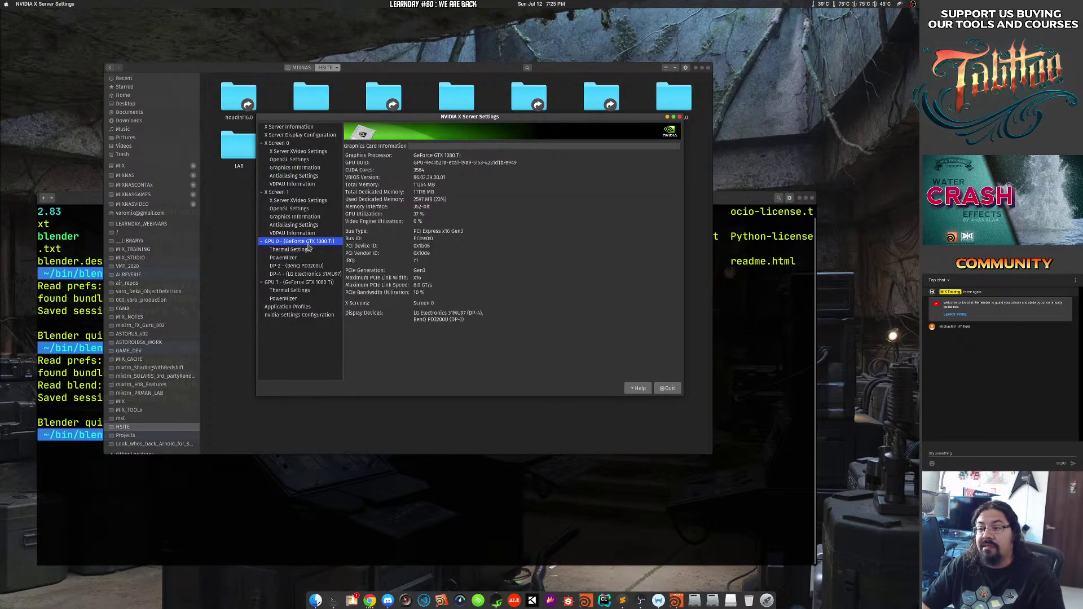
left_click(311, 250)
left_click(310, 290)
left_click(310, 282)
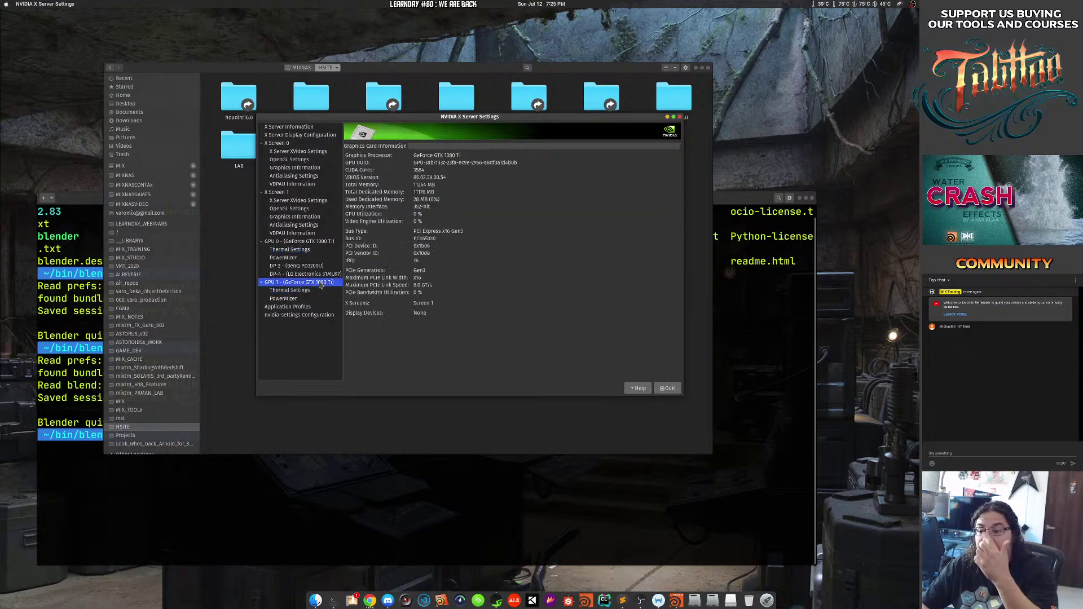
left_click(311, 290)
left_click(310, 282)
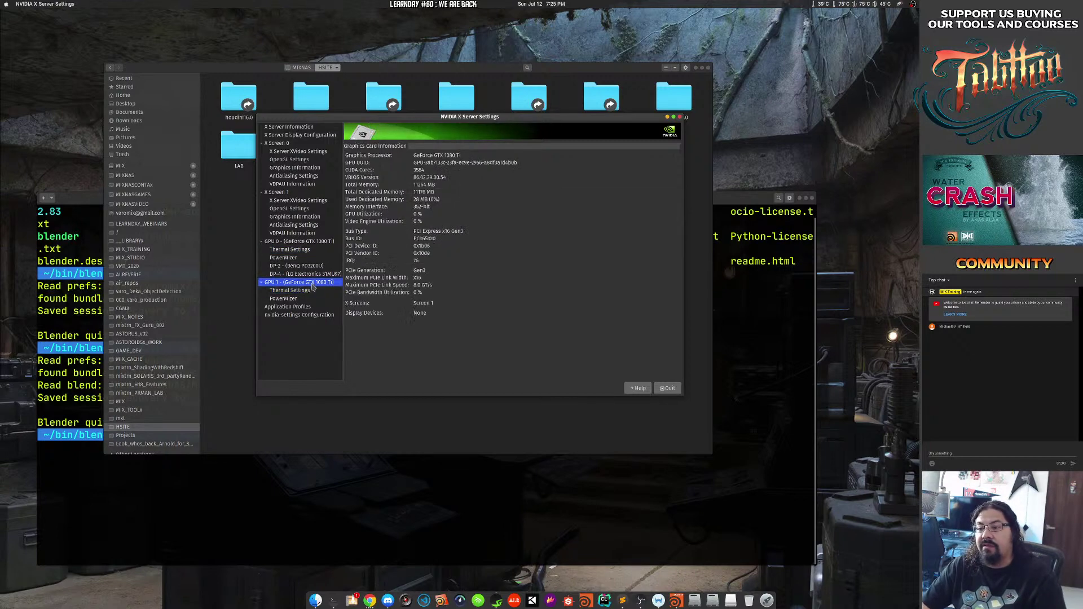
left_click(310, 241)
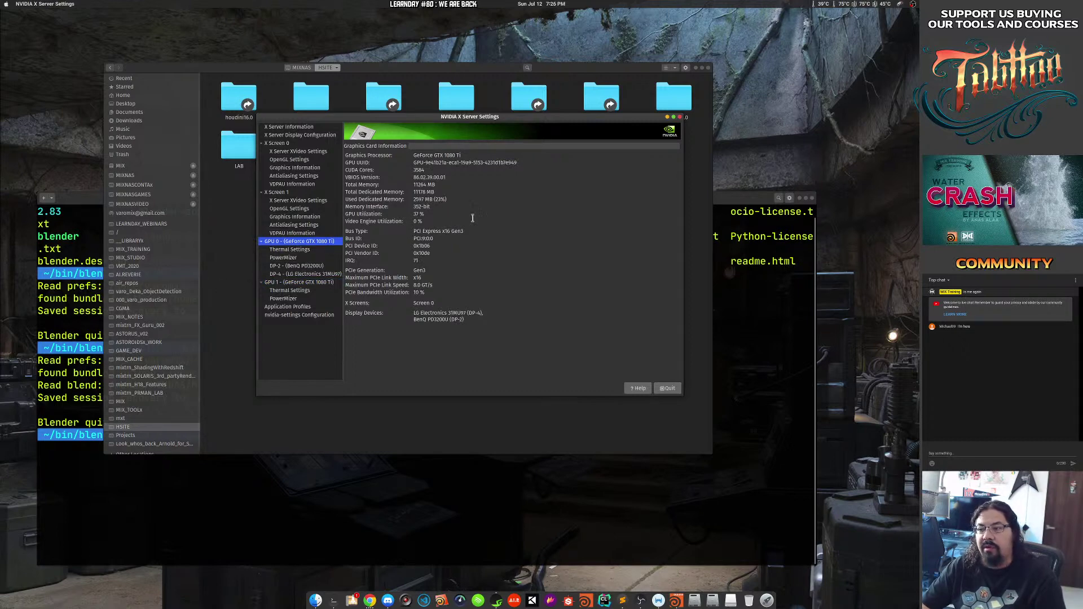
left_click(314, 249)
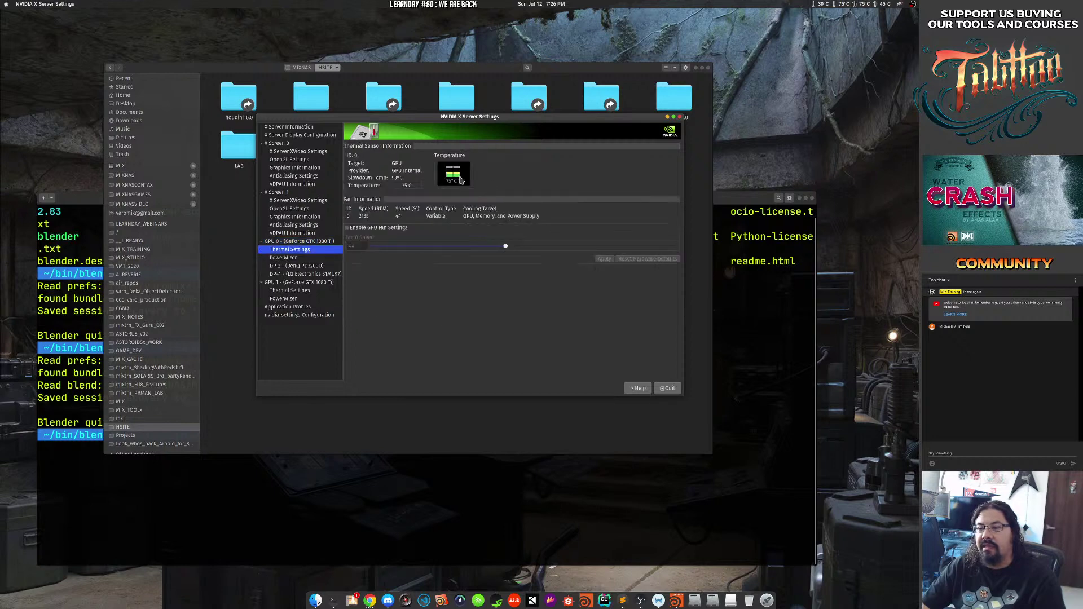
Enable GPU 0 fan control, apply 80% fan speed, disable it again, and quit the settings.
left_click(348, 228)
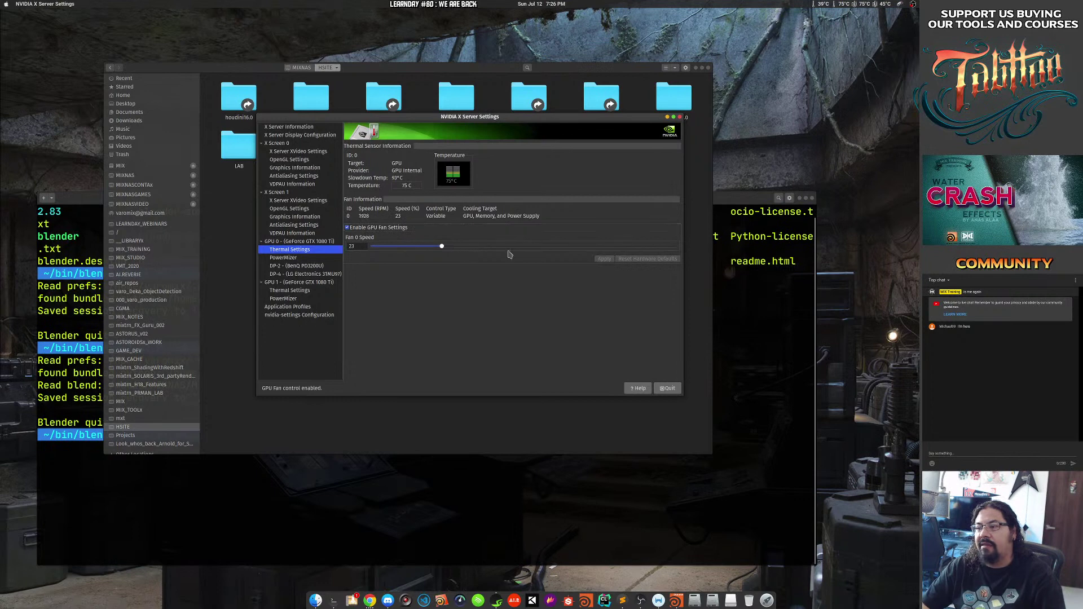
left_click_drag(443, 247, 616, 247)
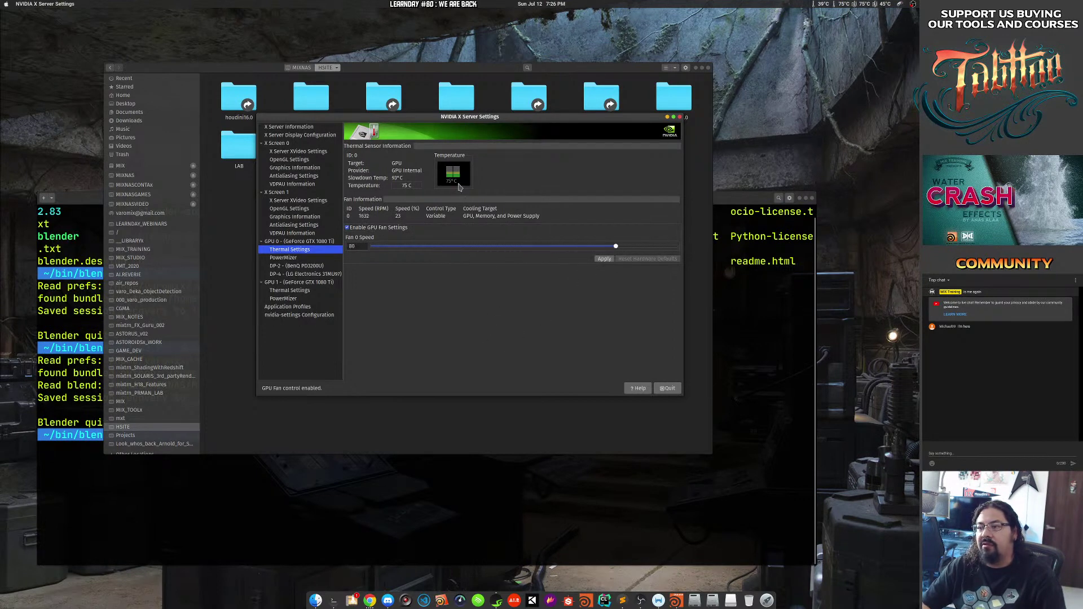
left_click(602, 259)
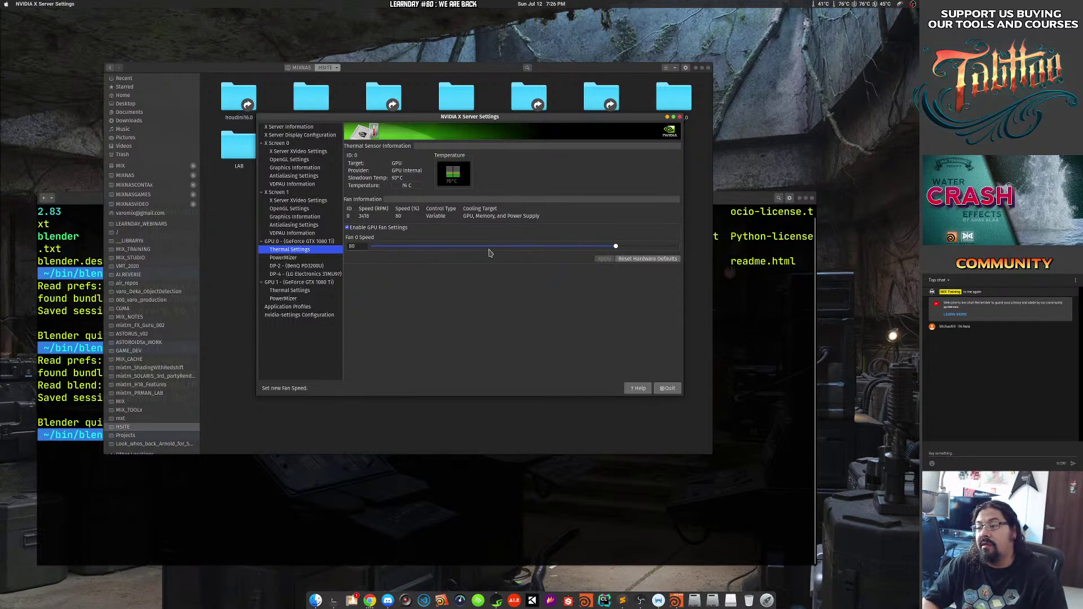
left_click(348, 228)
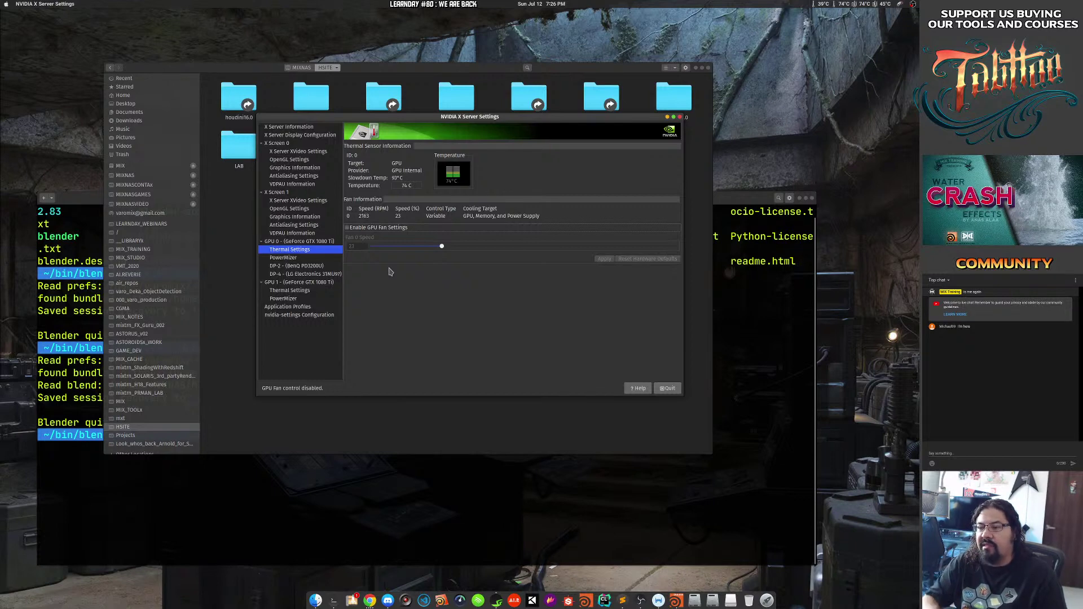
left_click(666, 388)
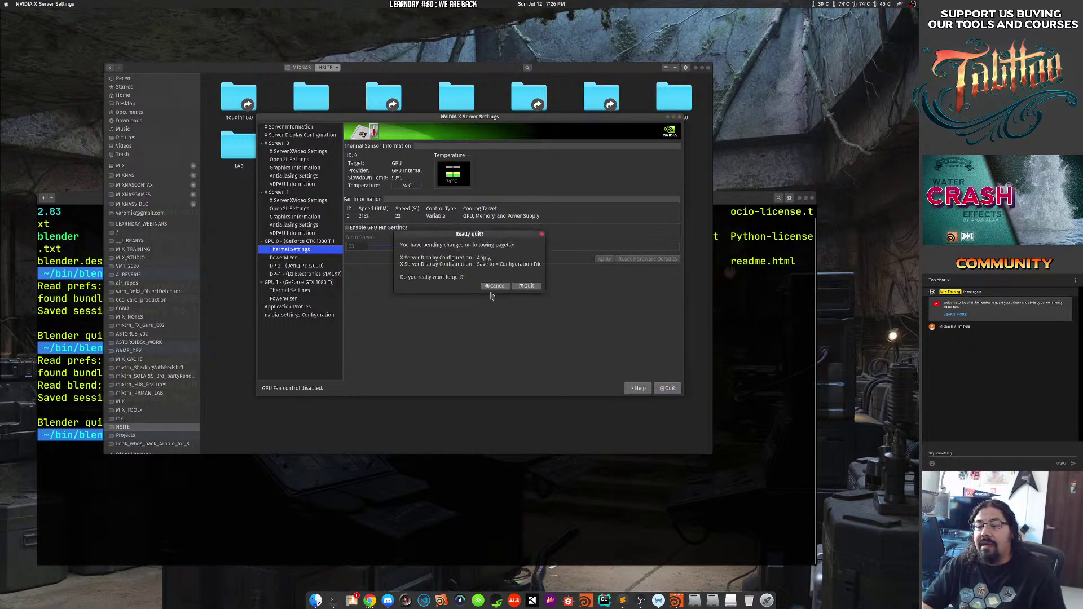
left_click(523, 286)
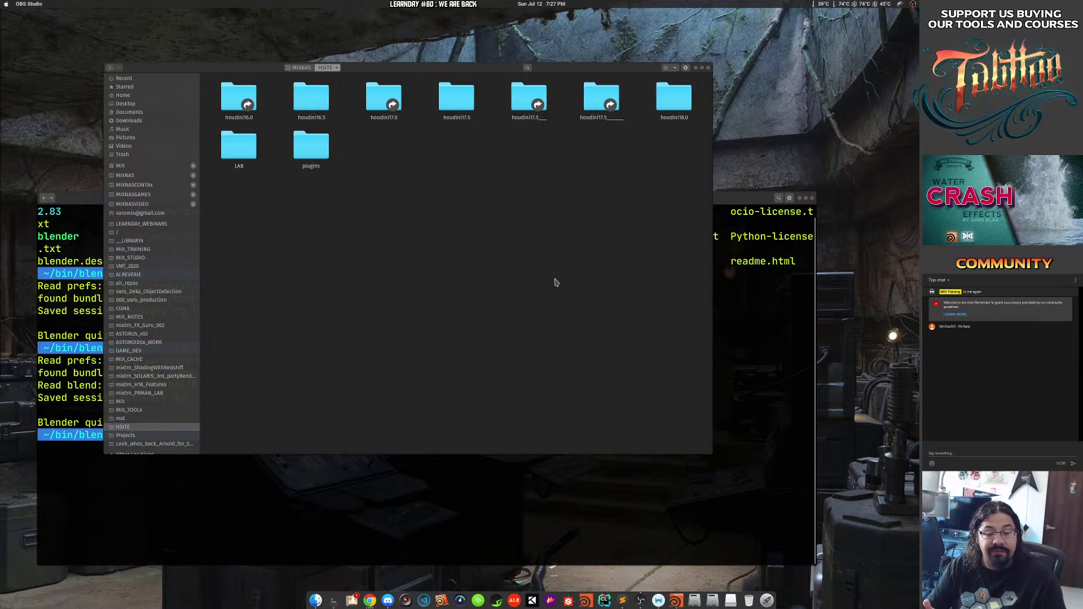
Search the desktop for 'resolve', see no matching app, and close the overview.
key("super")
type("resa")
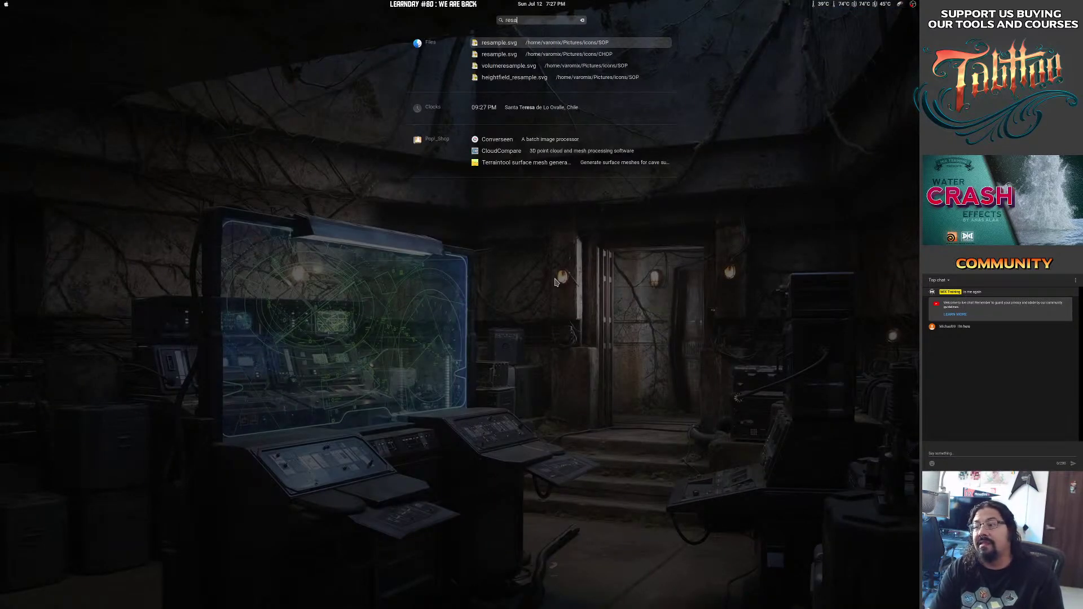
key("BackSpace")
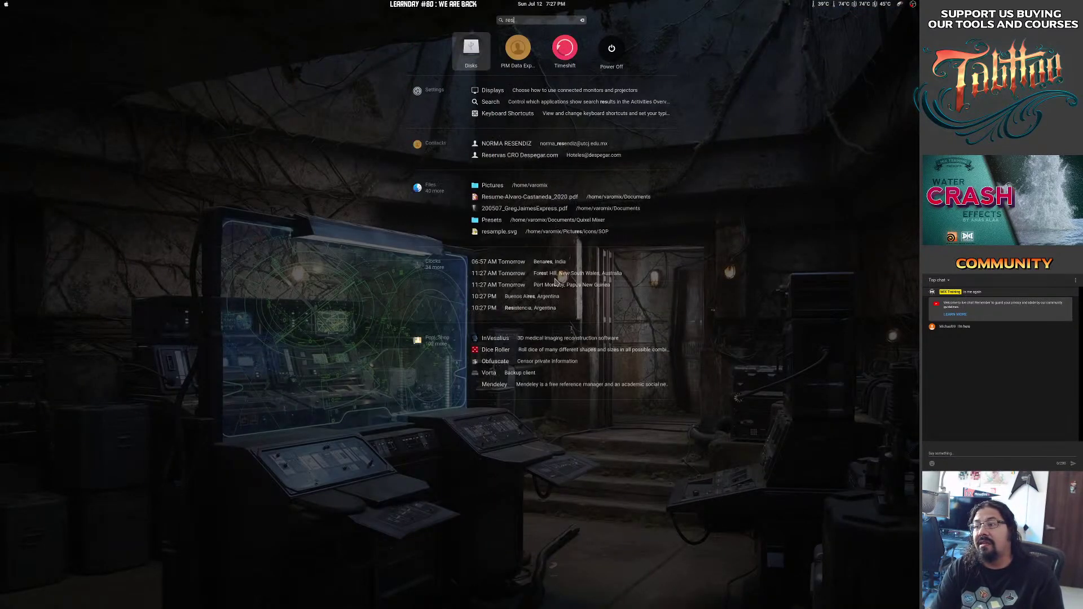
type("olve")
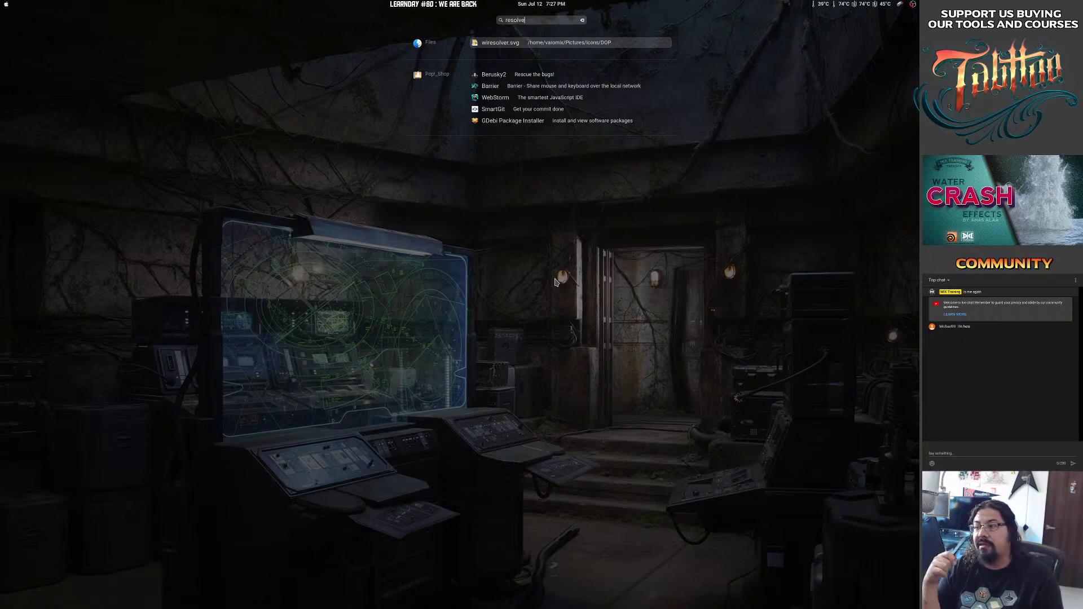
key("Escape")
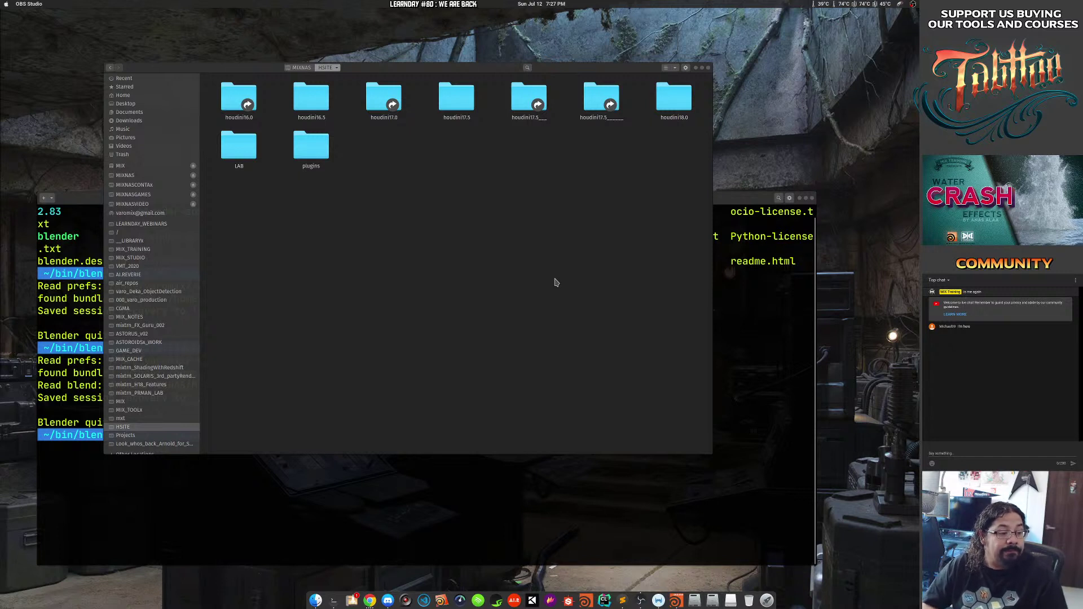
Focus the Files window, then switch over to Houdini FX 18.0 with its untitled scene.
left_click(401, 180)
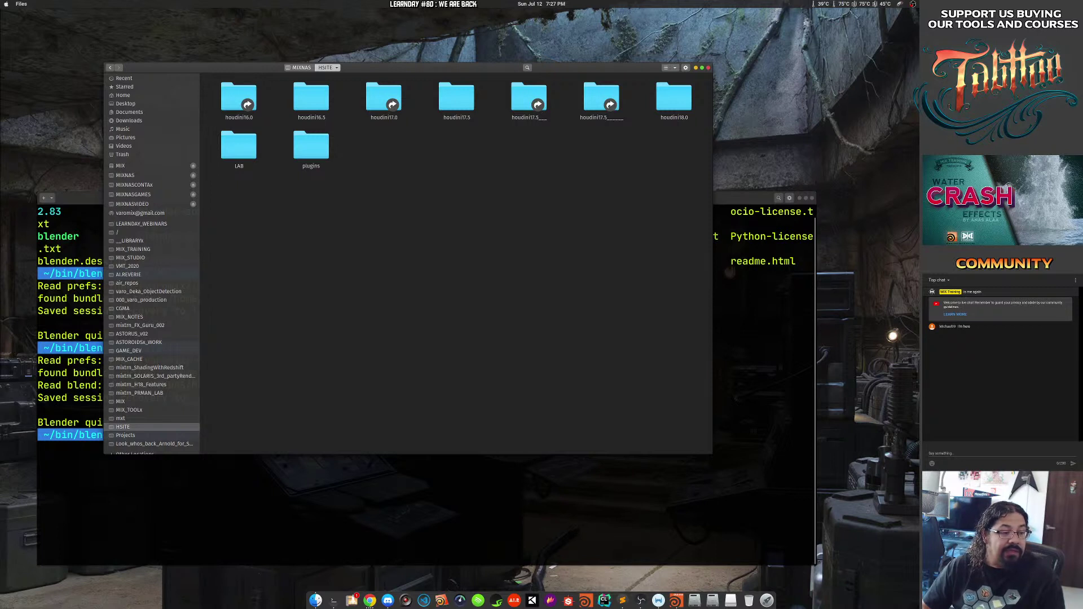
key("alt+Tab")
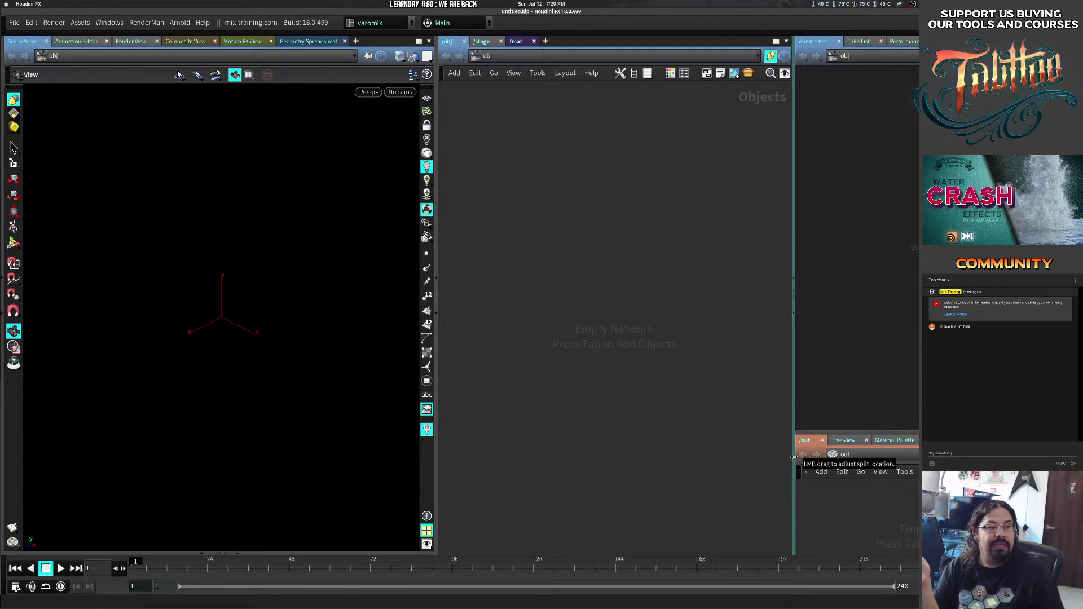
Leave the window overview and drag the NVIDIA Chrome window over Houdini.
key("super")
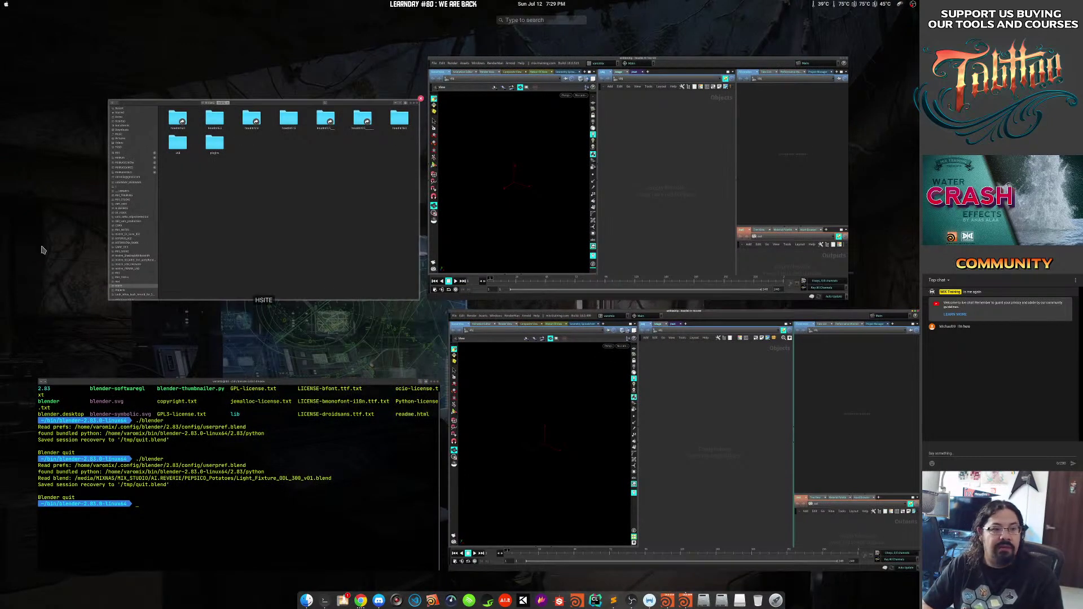
key("super")
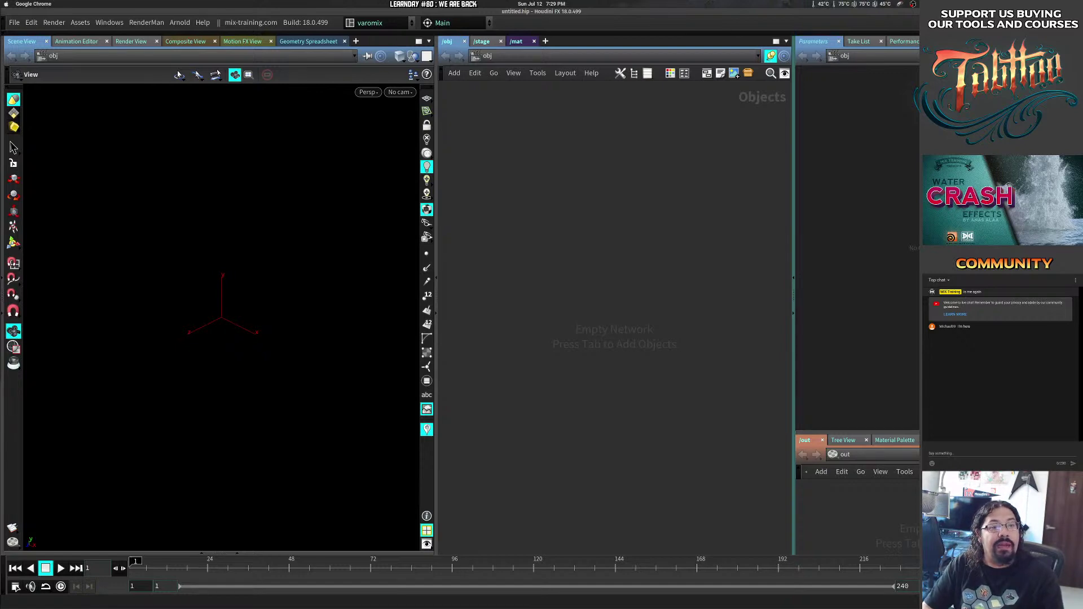
left_click_drag(2, 67, 267, 37)
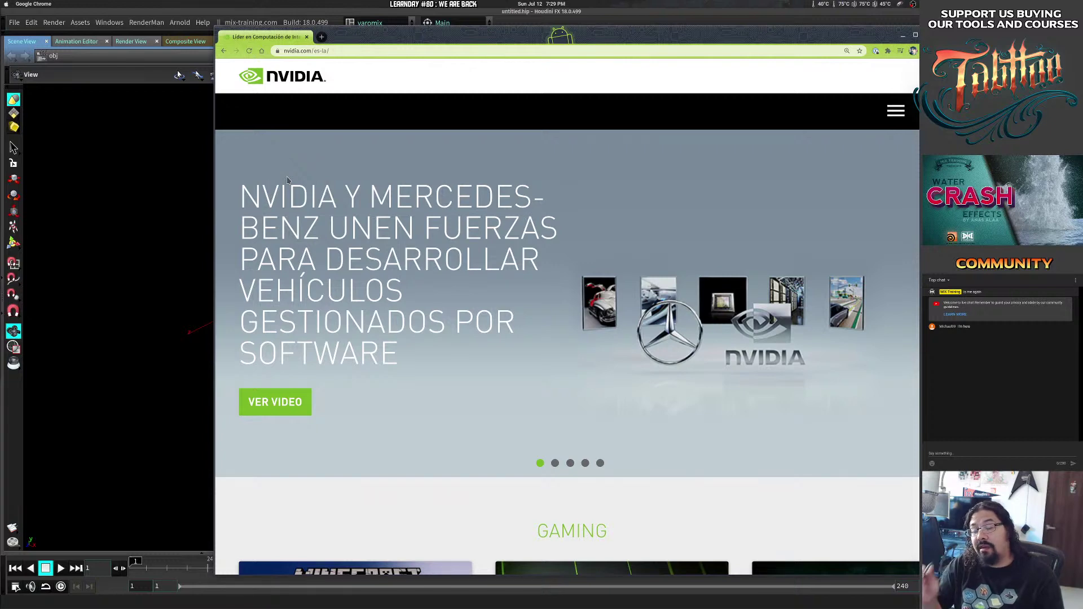
Set the NVIDIA page zoom to 150% and scroll down to the footer.
key("ctrl+minus")
key("ctrl+plus")
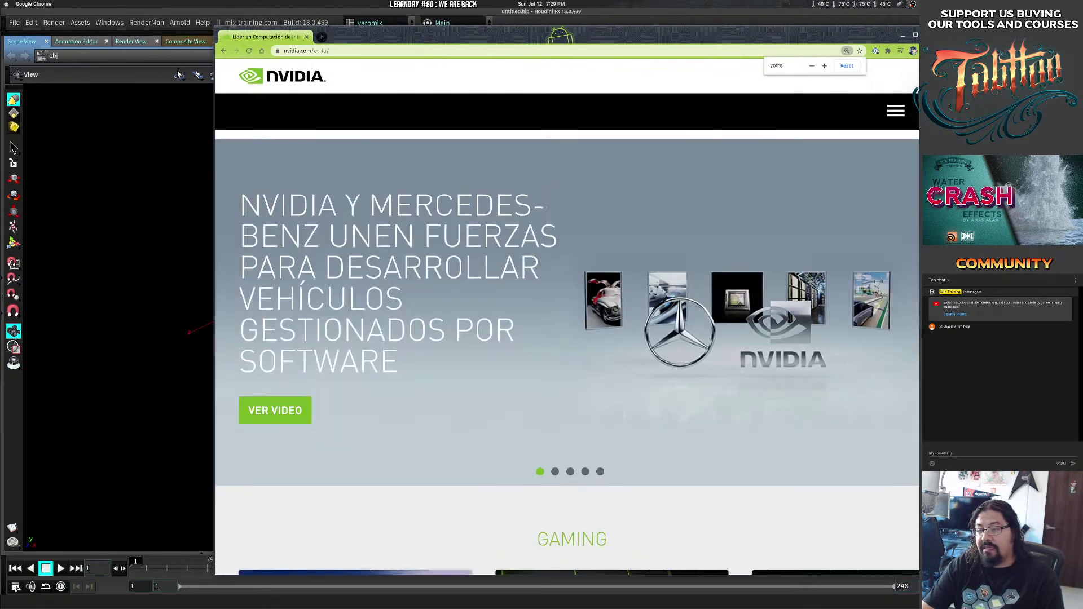
key("ctrl+minus")
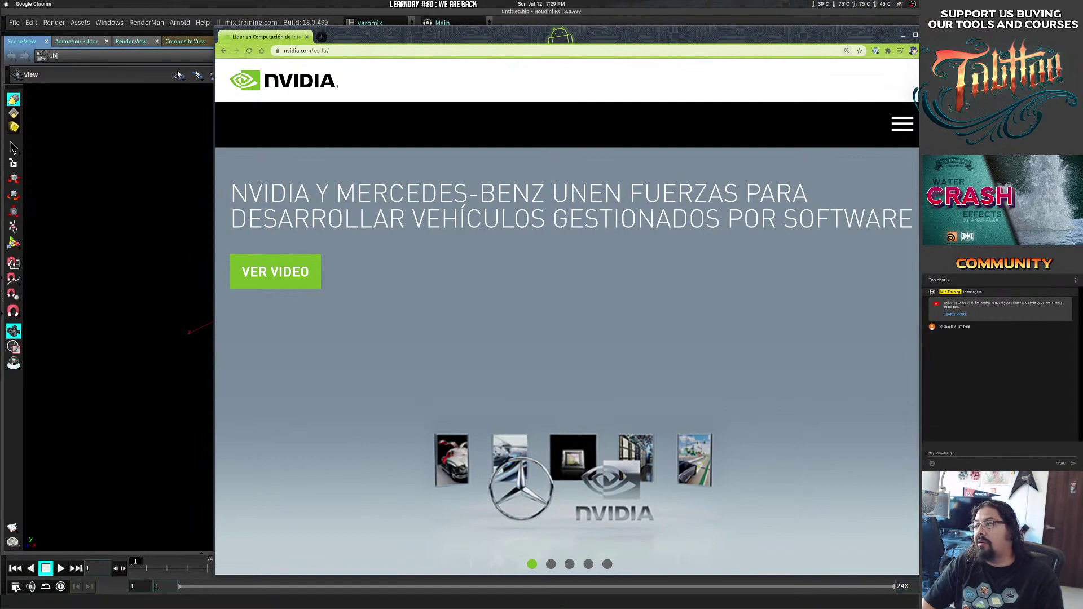
scroll(885, 451, "down", 15)
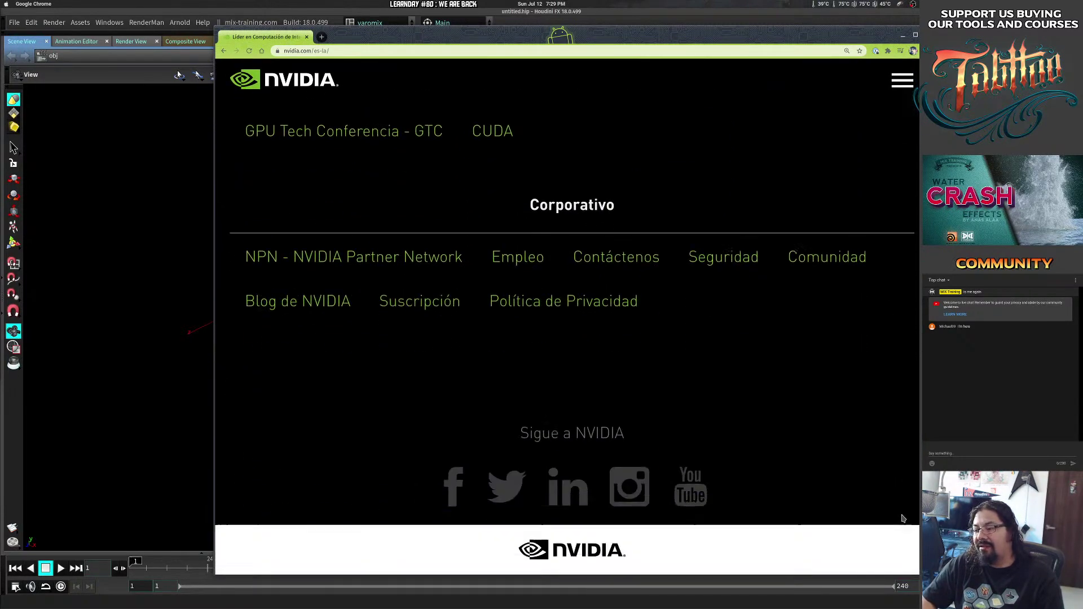
key("ctrl+plus")
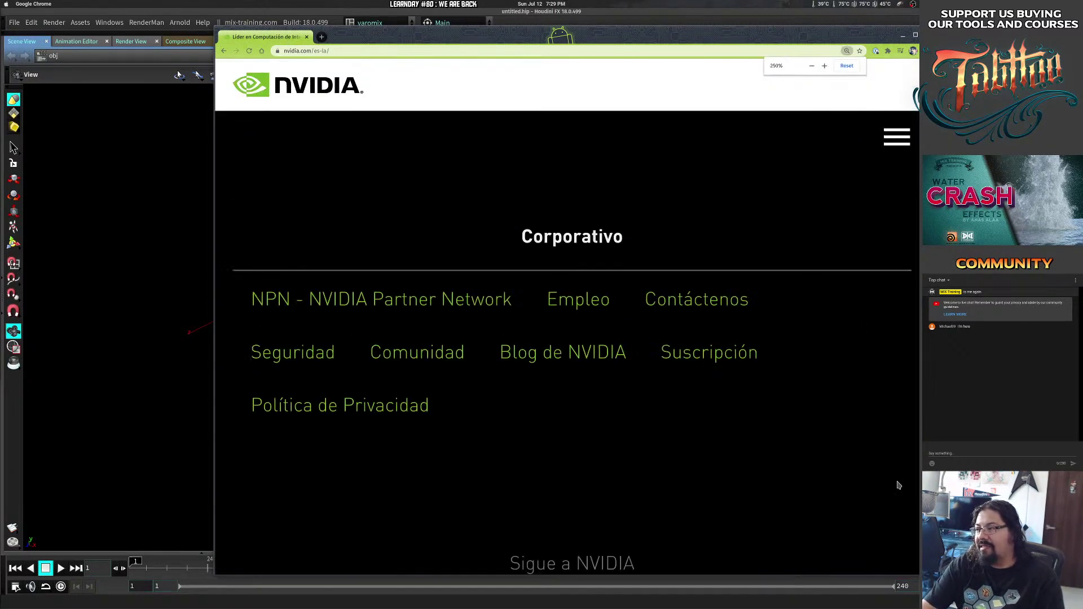
key("ctrl+minus")
key("ctrl+minus")
key("ctrl+minus")
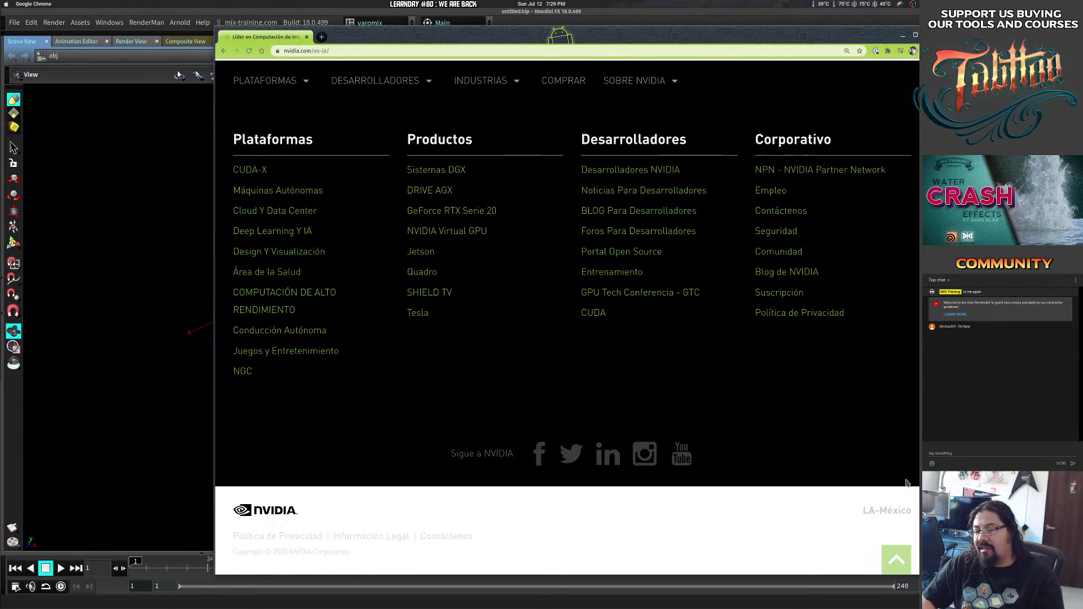
Switch the site region from LA-México to United States and move the window up-left.
left_click(888, 513)
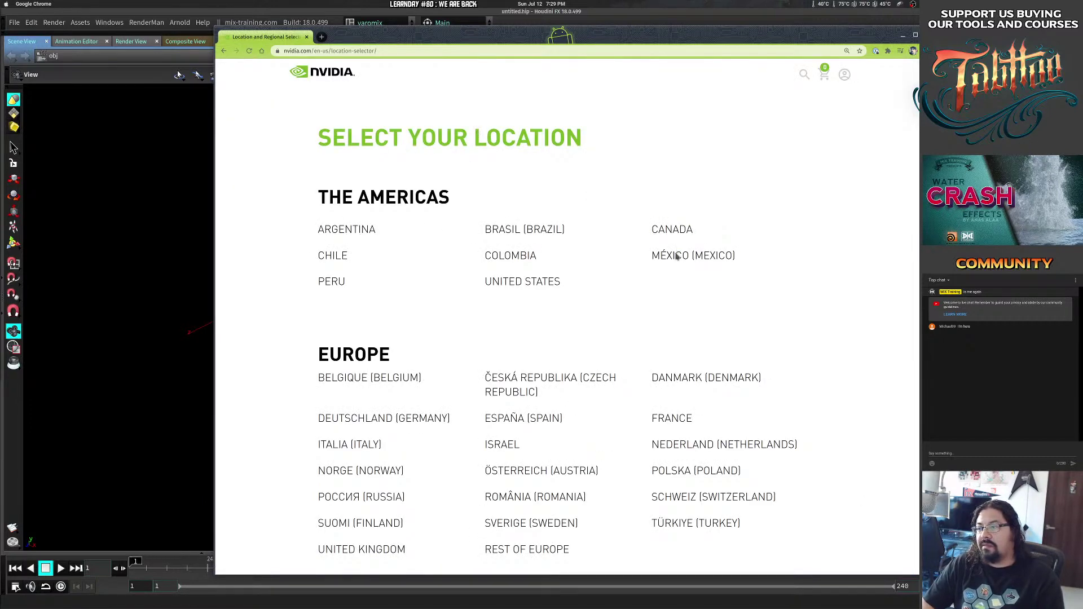
left_click(540, 284)
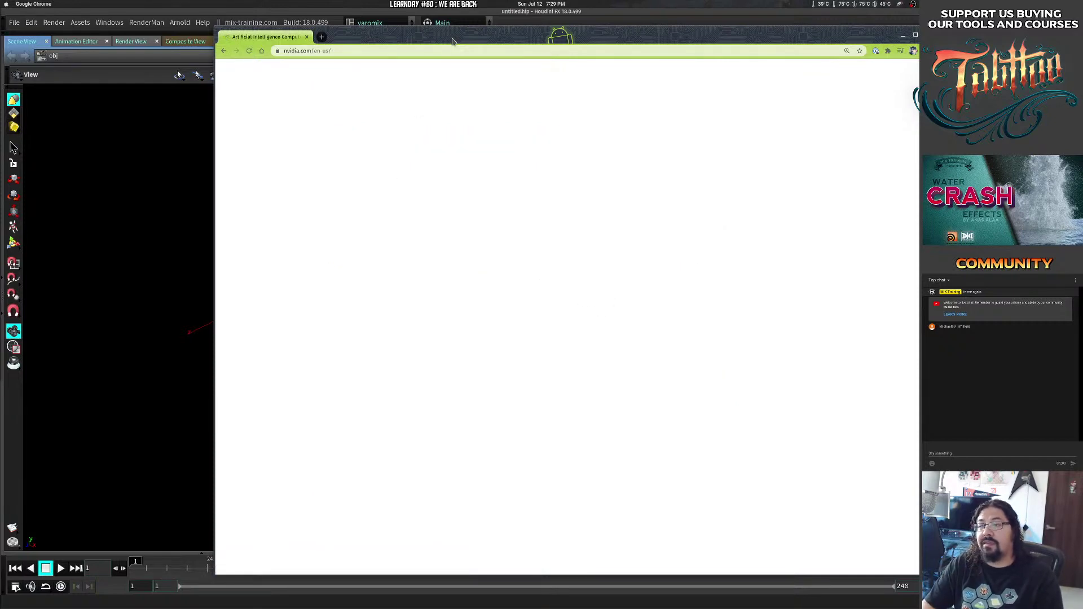
left_click_drag(453, 41, 380, 35)
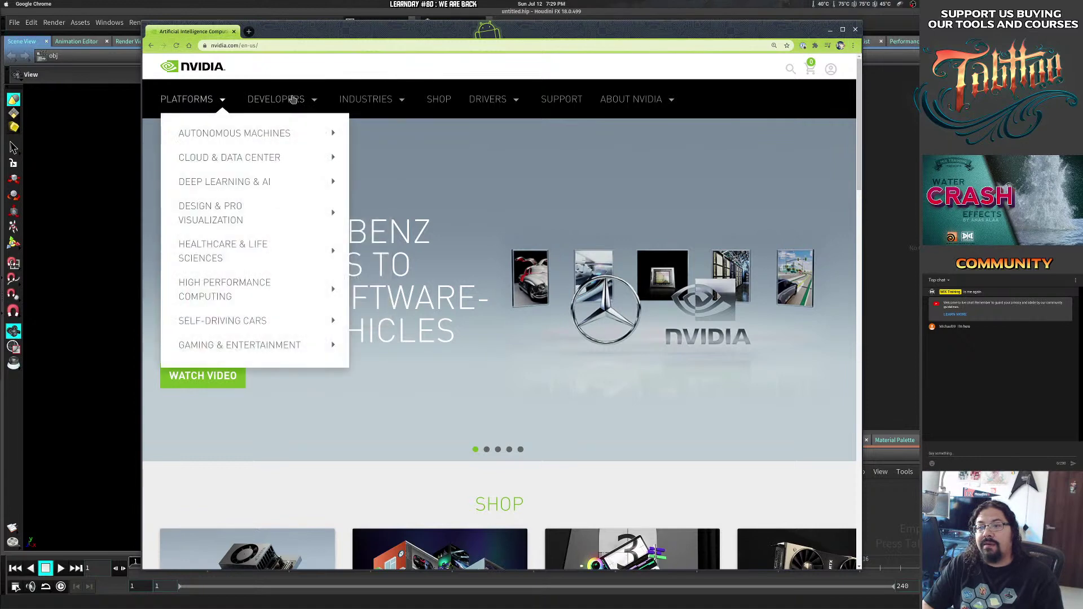
Launch NVIDIA X Server Settings and highlight the installed driver version 440.100.
key("super")
type("n")
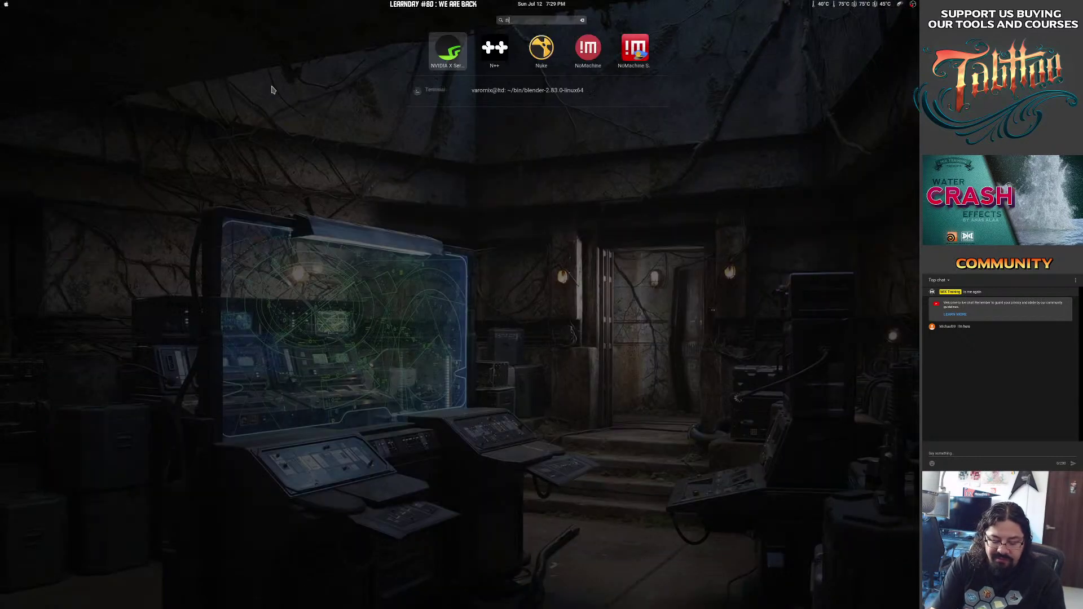
type("vidia")
key("Return")
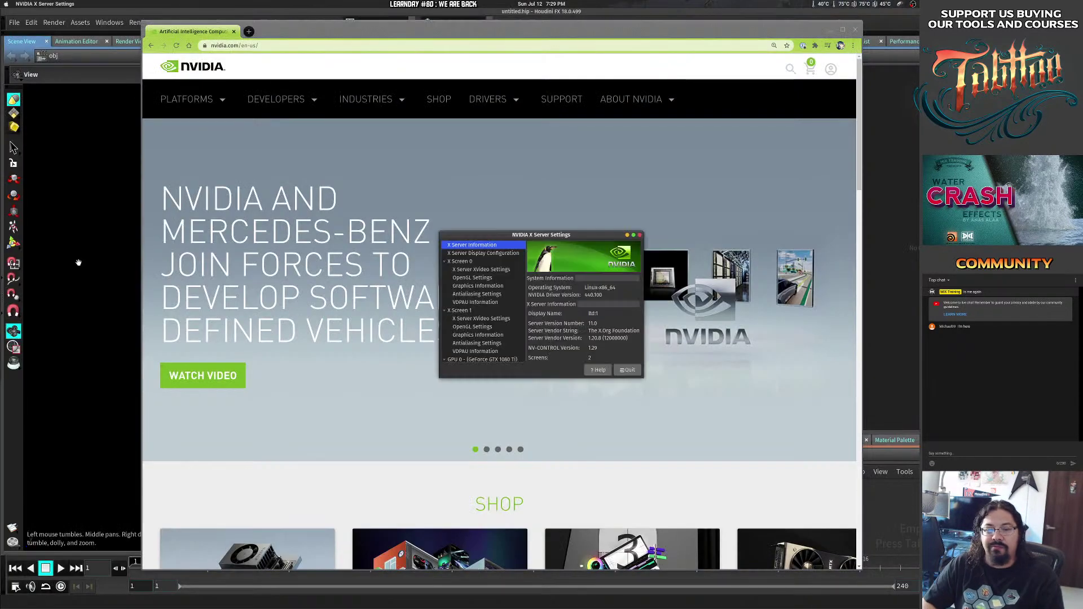
double_click(585, 295)
left_click_drag(601, 235, 1, 220)
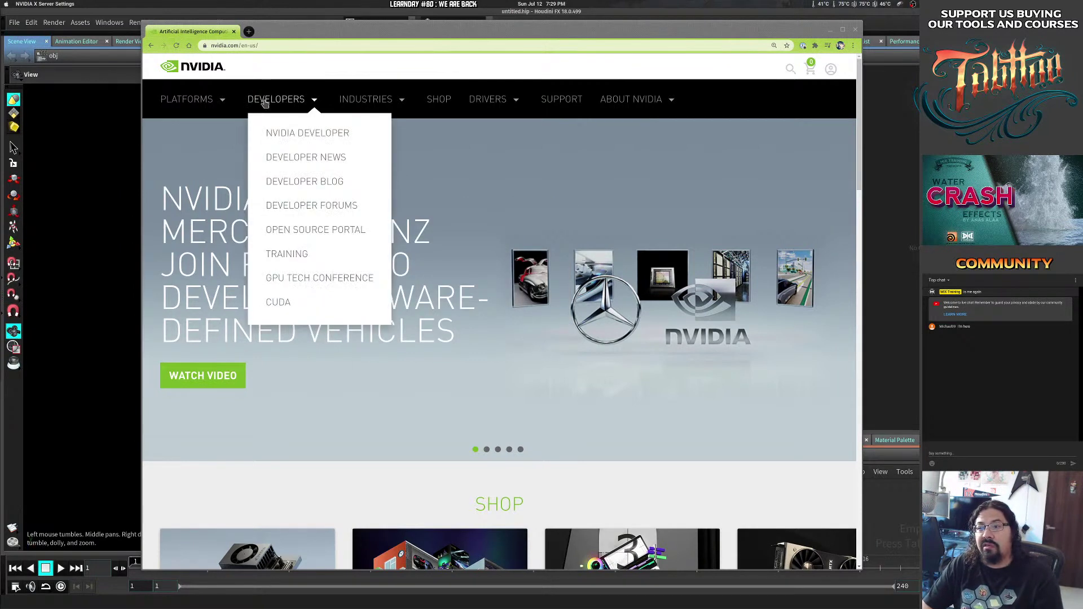
Go to the GeForce Drivers page from Chrome's Drivers menu.
mouse_move(206, 106)
mouse_move(276, 104)
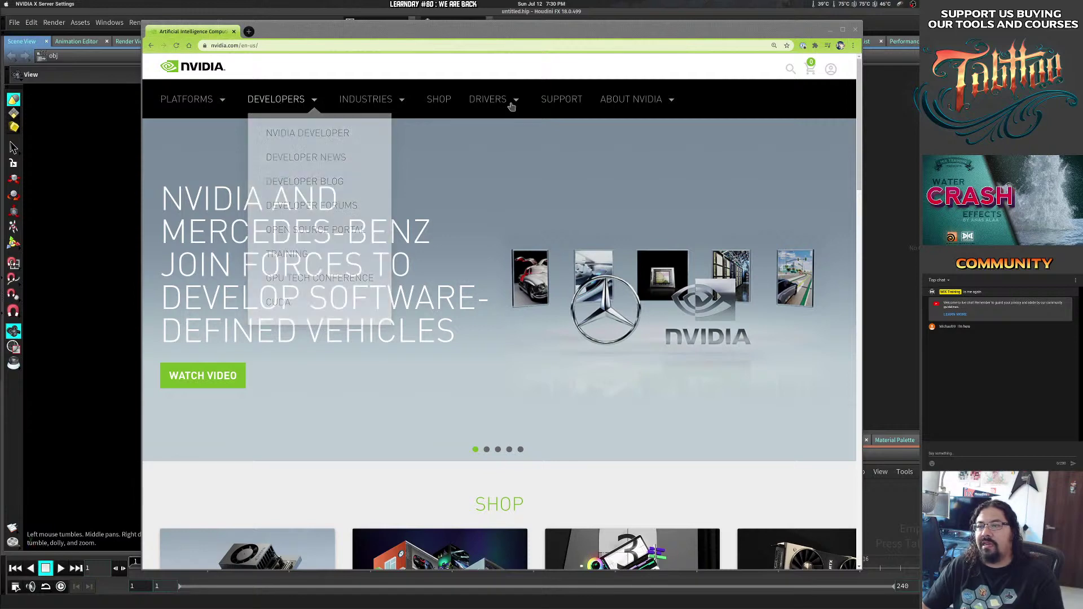
mouse_move(504, 104)
left_click(519, 132)
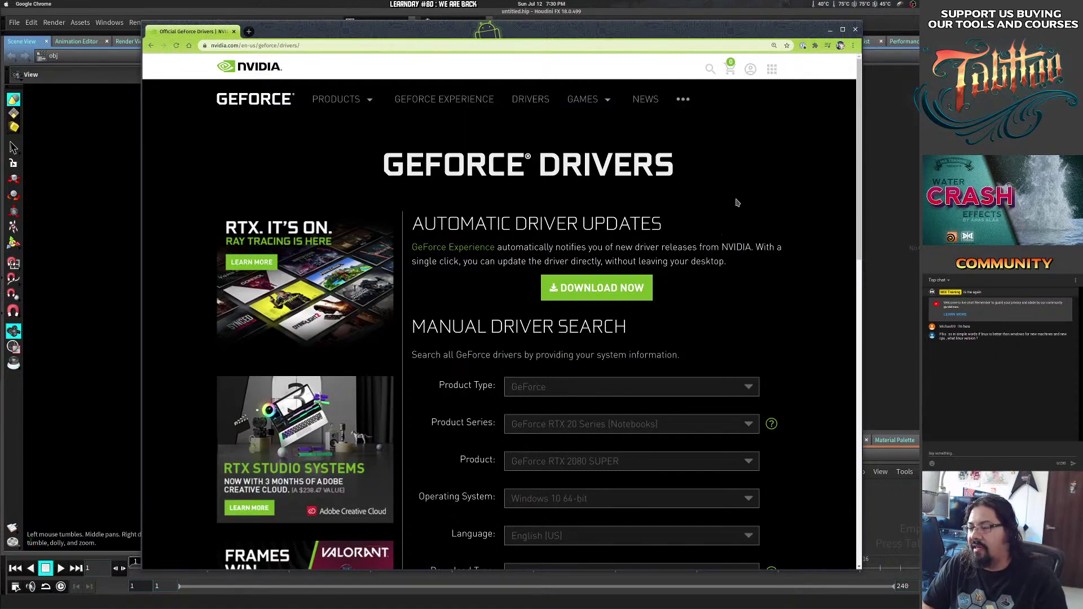
Search drivers for GeForce, RTX 20 Series, RTX 2080 Ti, Linux 64-bit and scroll to the results.
scroll(735, 201, "down", 2)
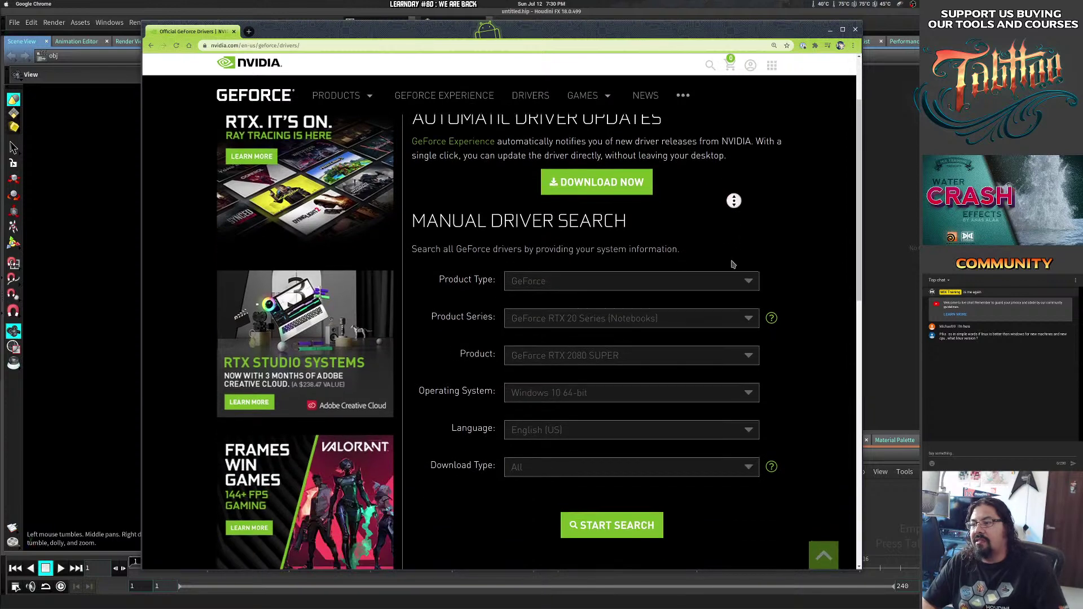
left_click(585, 281)
left_click(569, 315)
left_click(570, 319)
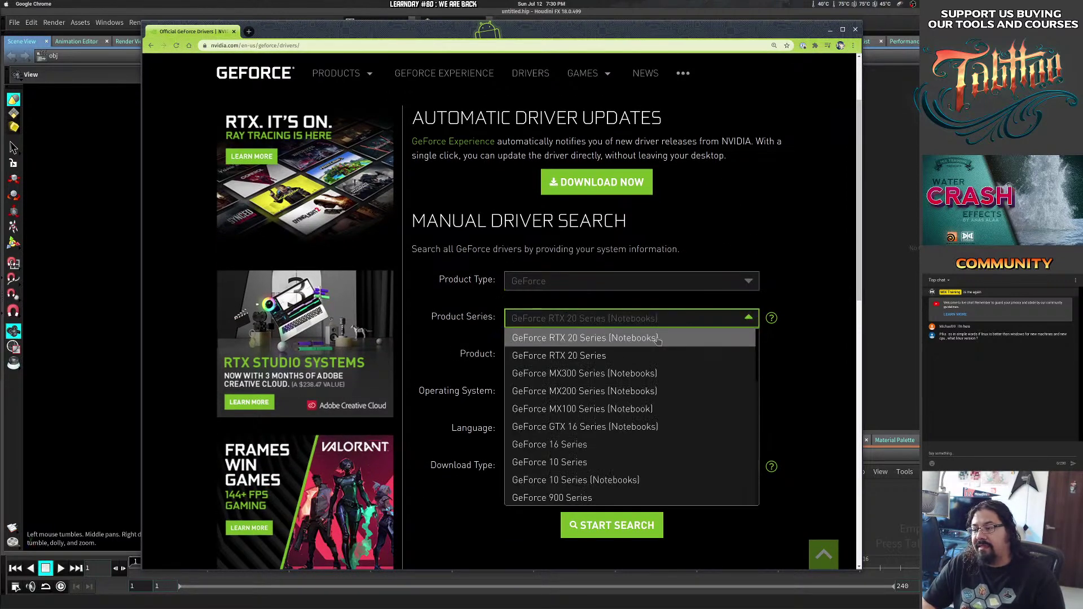
left_click(632, 350)
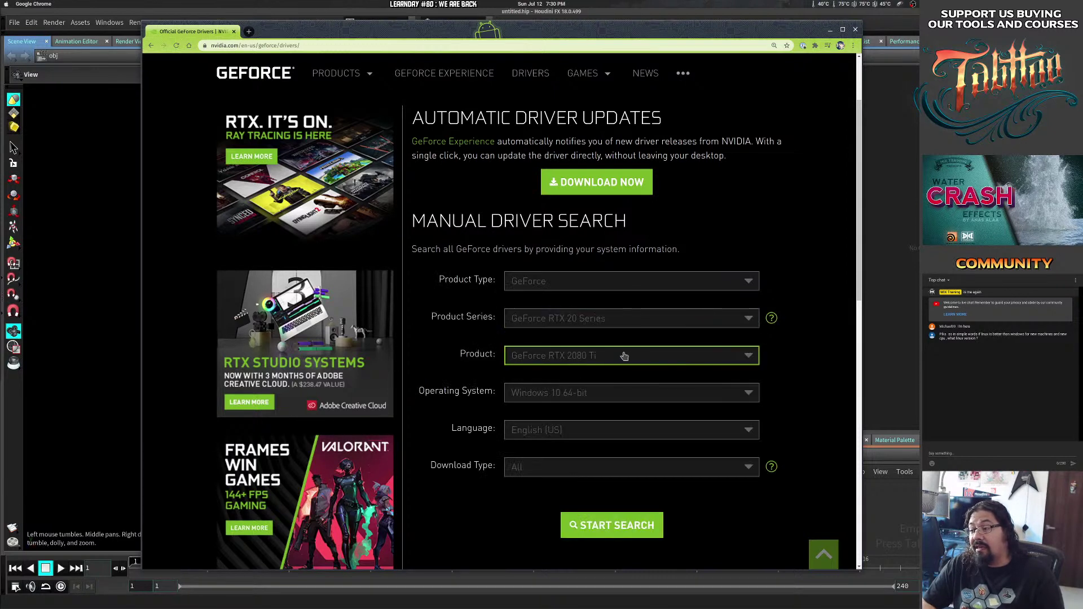
left_click(620, 395)
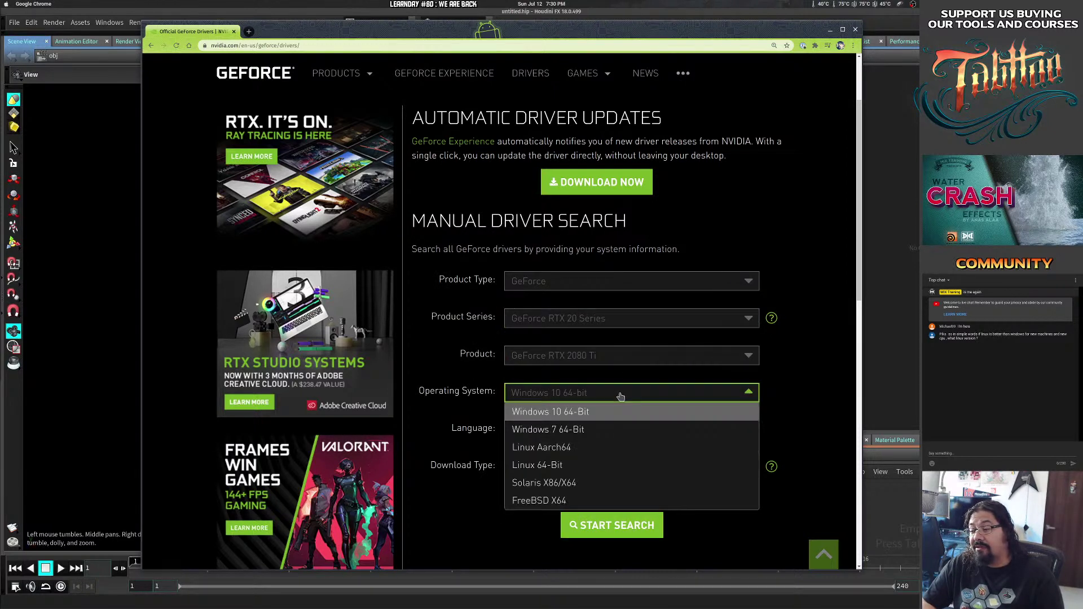
left_click(575, 471)
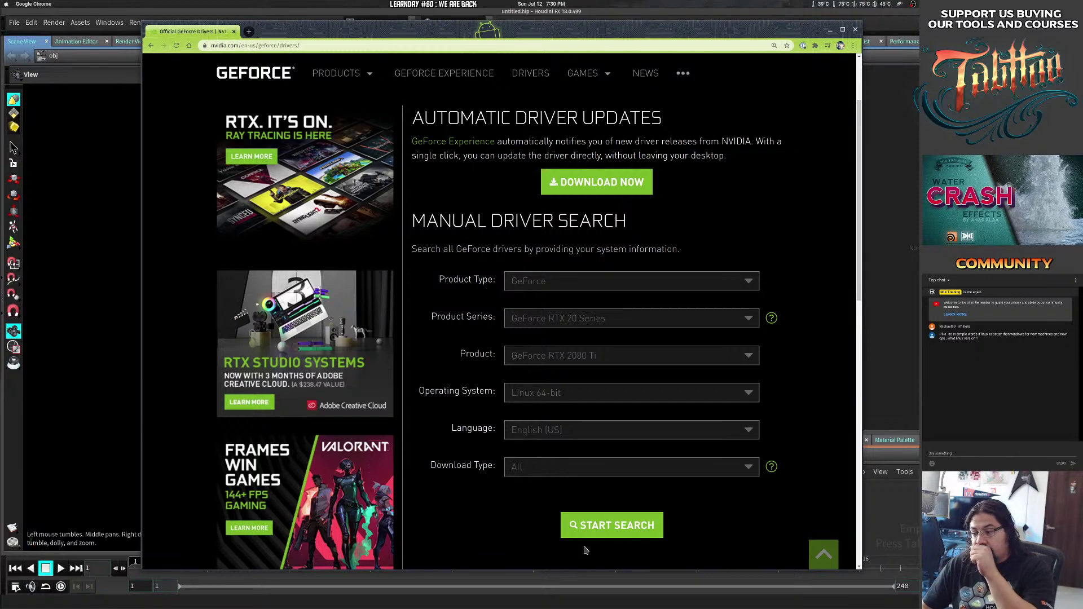
left_click(612, 531)
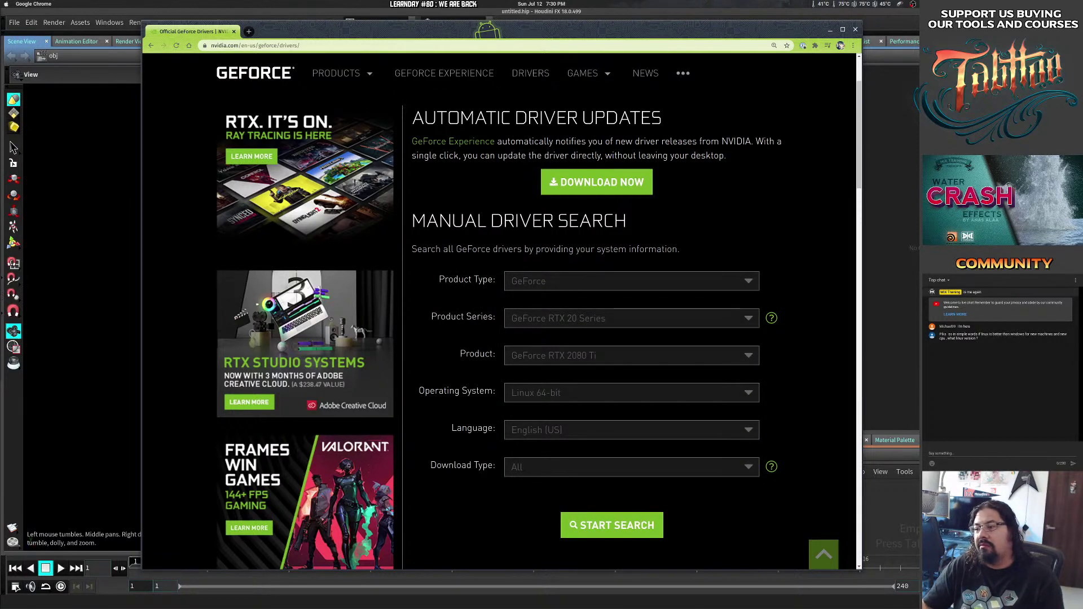
scroll(440, 237, "down", 7)
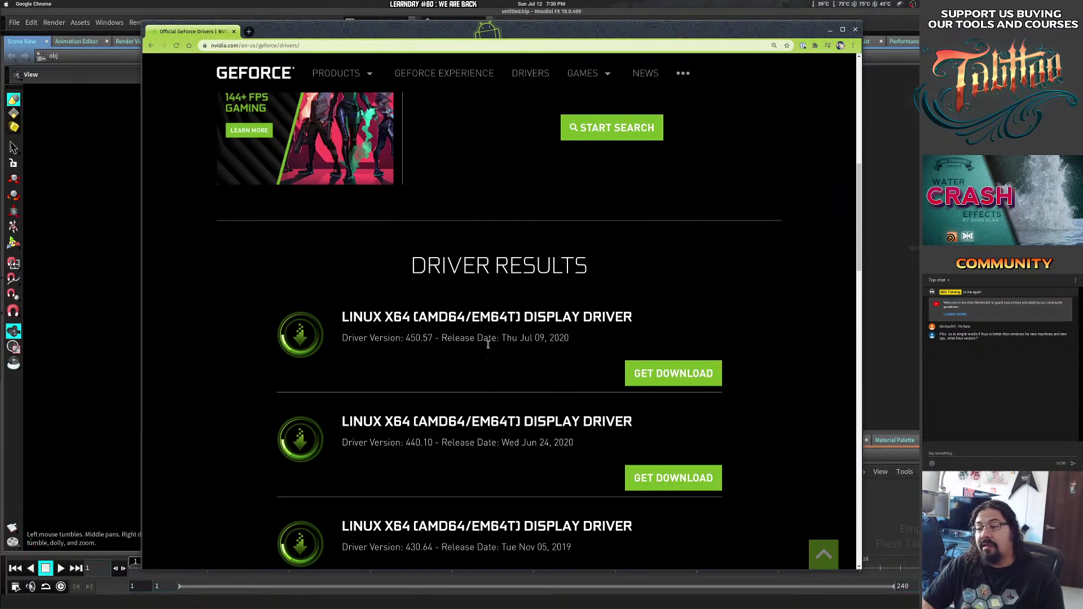
Highlight driver versions 450.57 and 440.10 and the Jun 24 release date.
left_click_drag(406, 339, 433, 339)
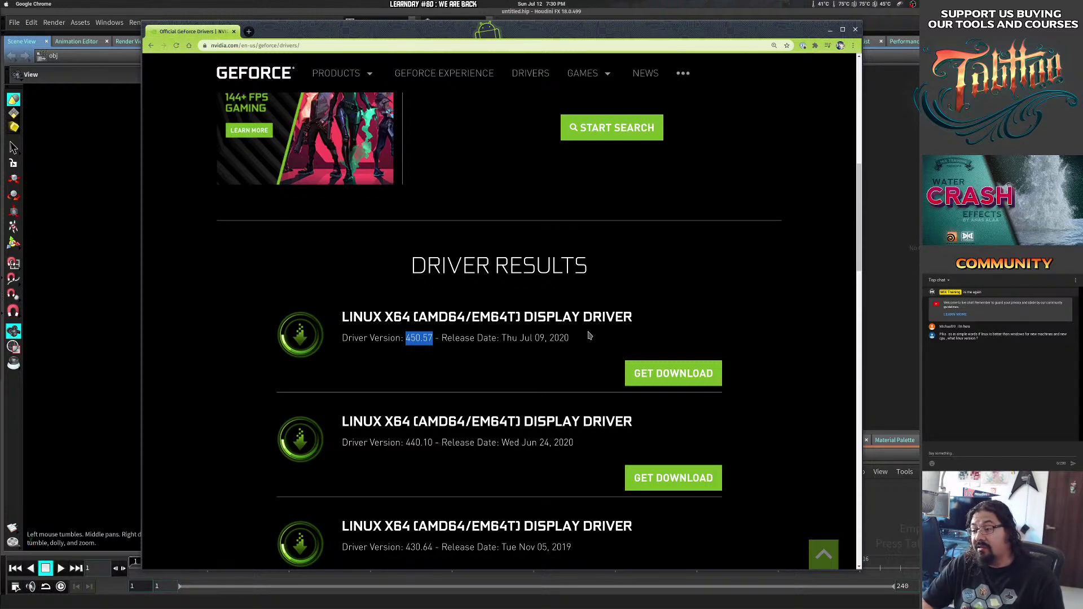
scroll(442, 369, "down", 2)
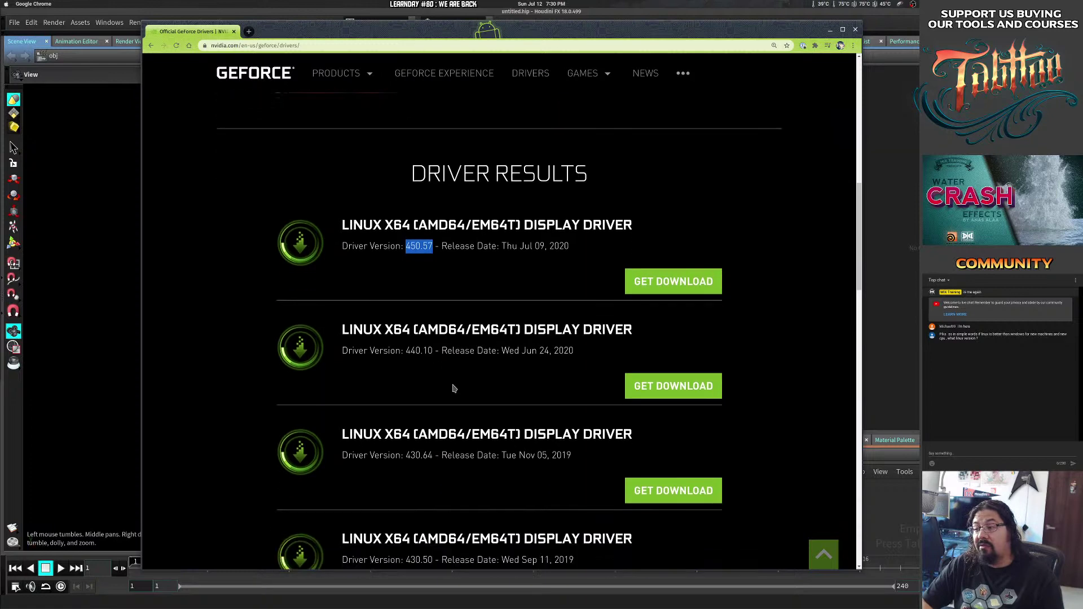
left_click_drag(405, 351, 435, 348)
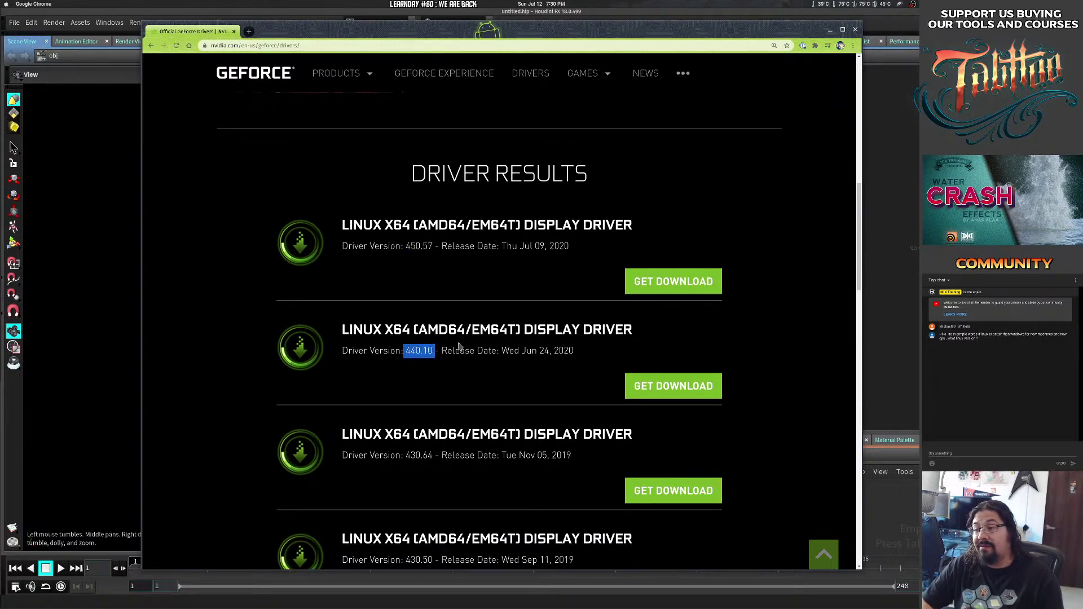
left_click(430, 352)
double_click(420, 351)
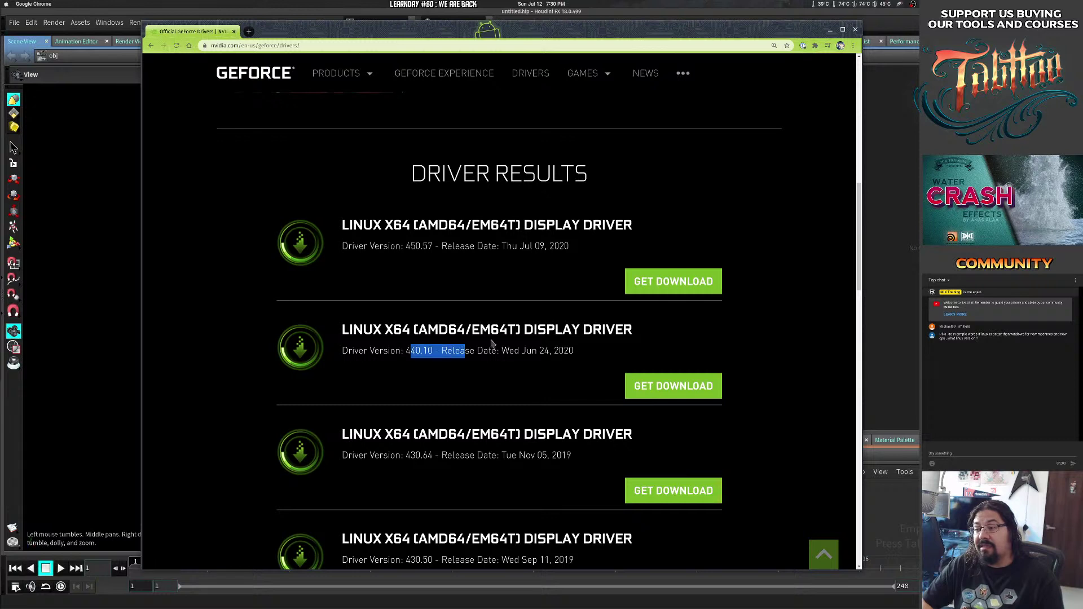
left_click_drag(519, 350, 555, 350)
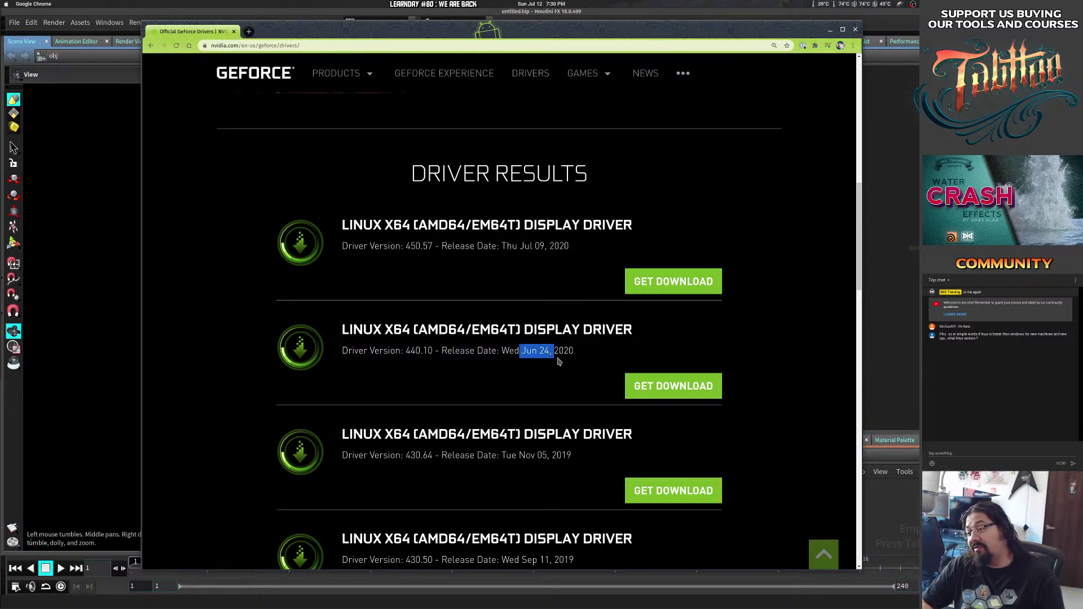
Highlight the newest driver's Jul 09, 2020 release date and its version 450.57.
left_click_drag(507, 245, 548, 245)
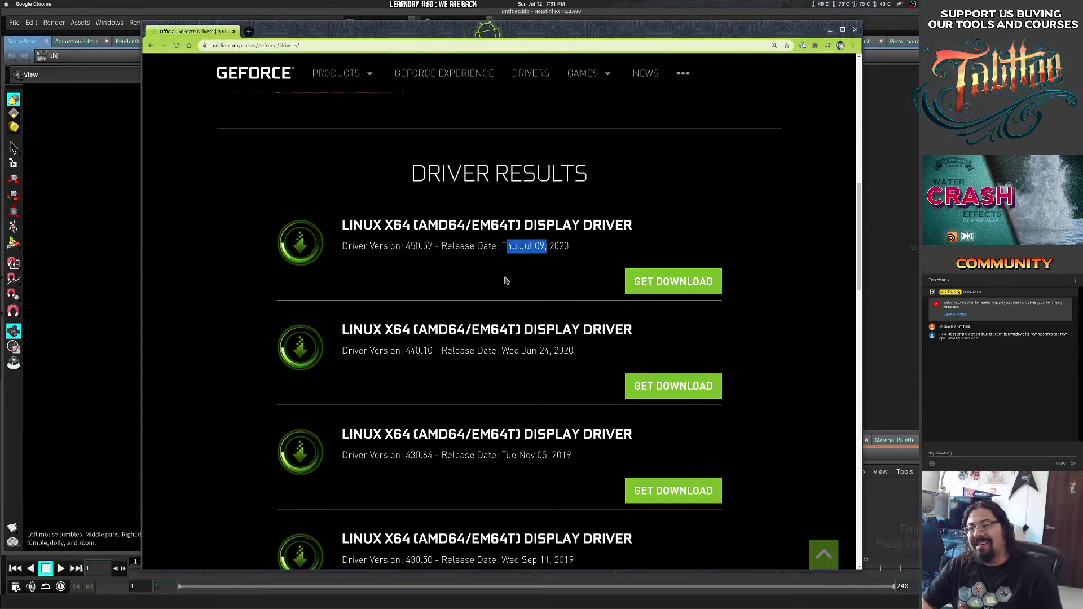
left_click(473, 266)
left_click_drag(450, 246, 559, 247)
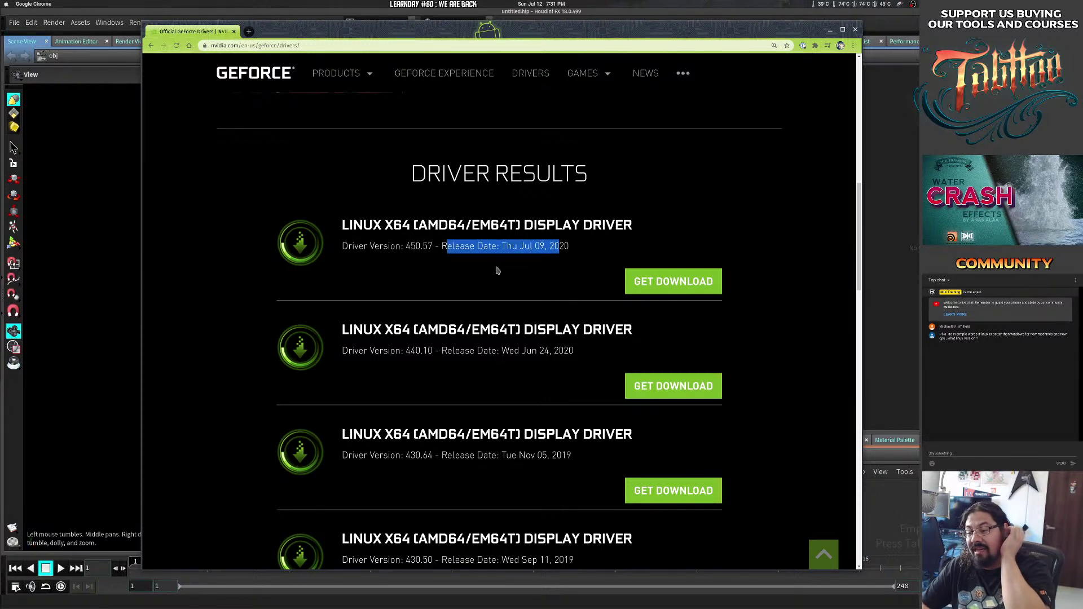
left_click_drag(404, 246, 447, 247)
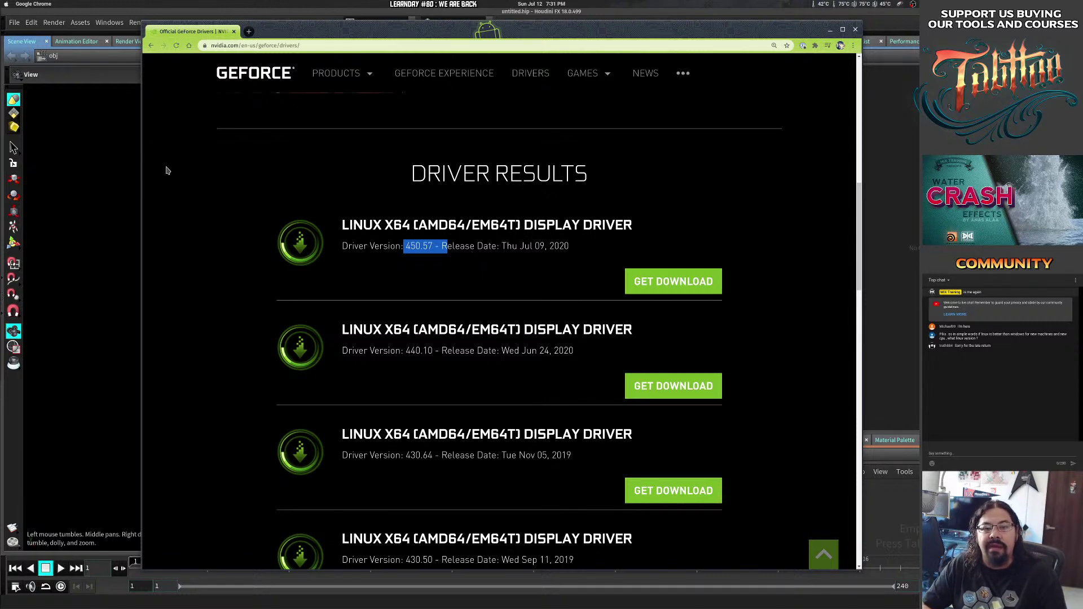
Open the window overview and peek at the calendar and temperature sensor panels.
left_click(1, 225)
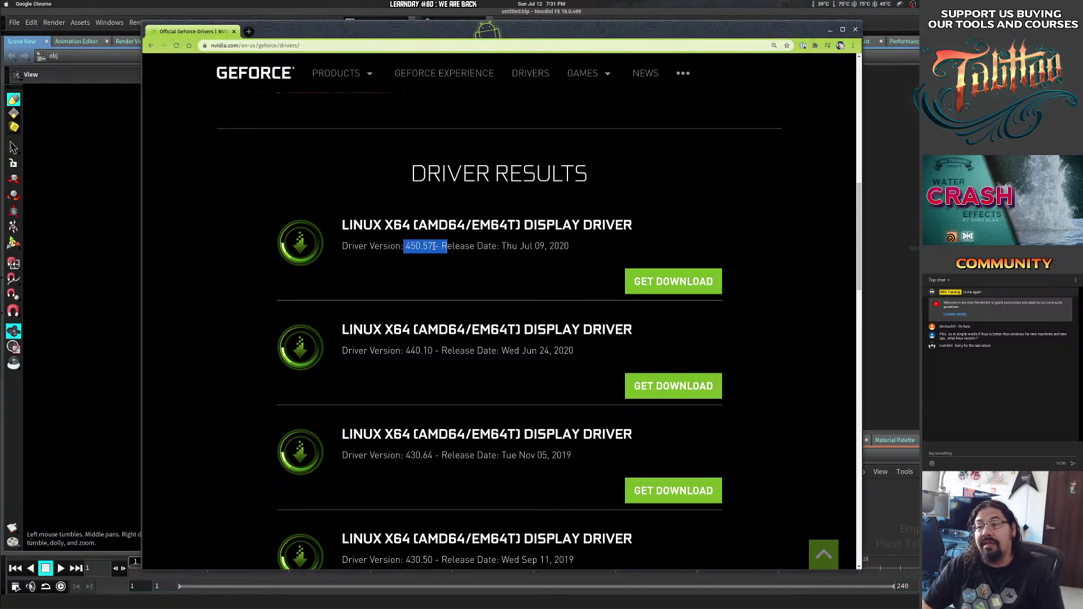
key("super")
key("super")
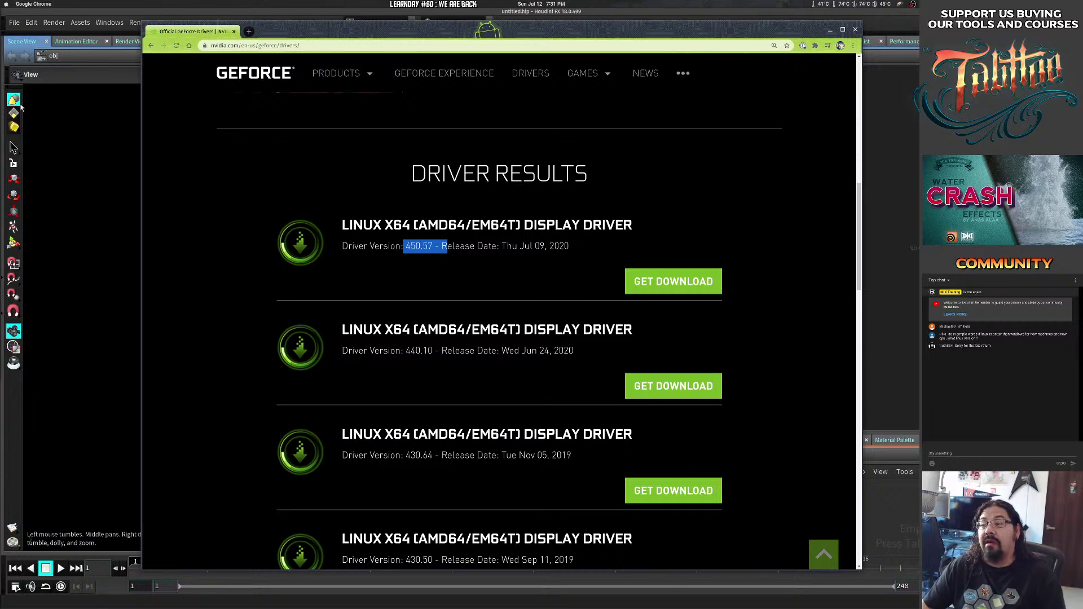
left_click(540, 4)
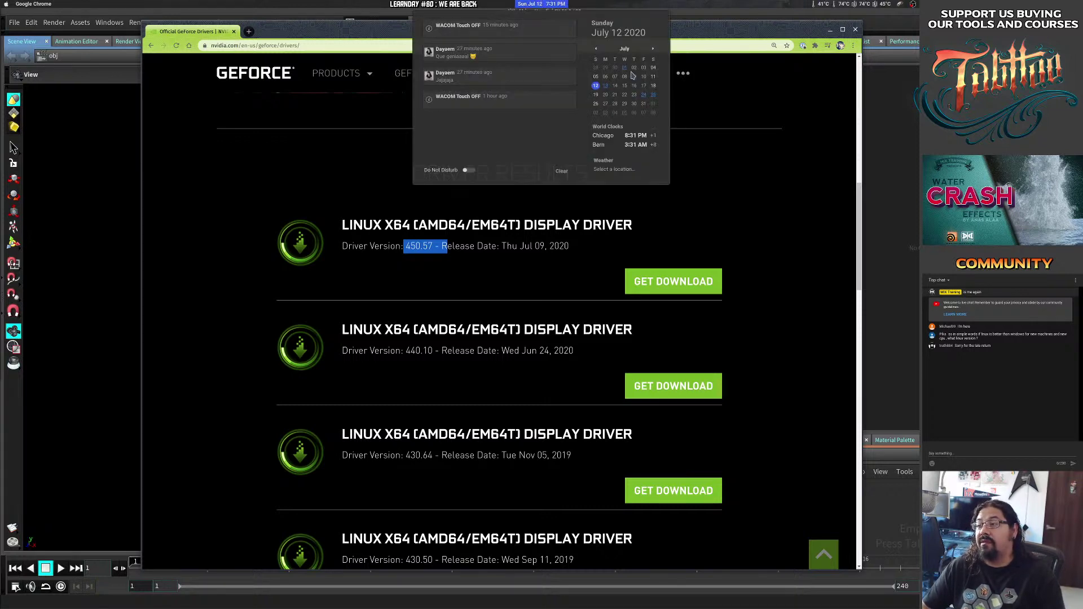
left_click(550, 5)
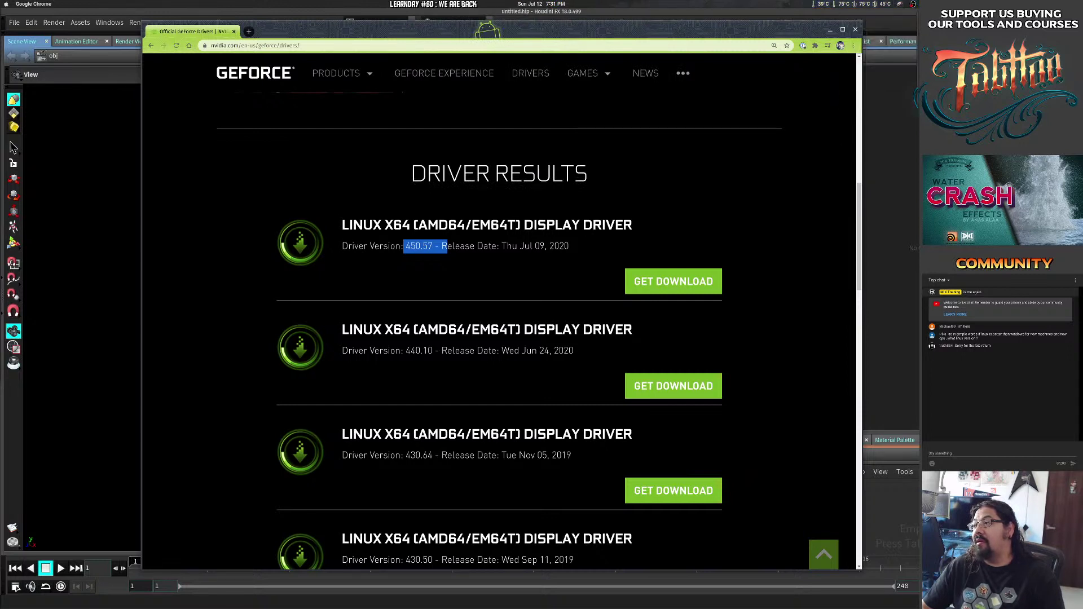
left_click(883, 5)
left_click(884, 4)
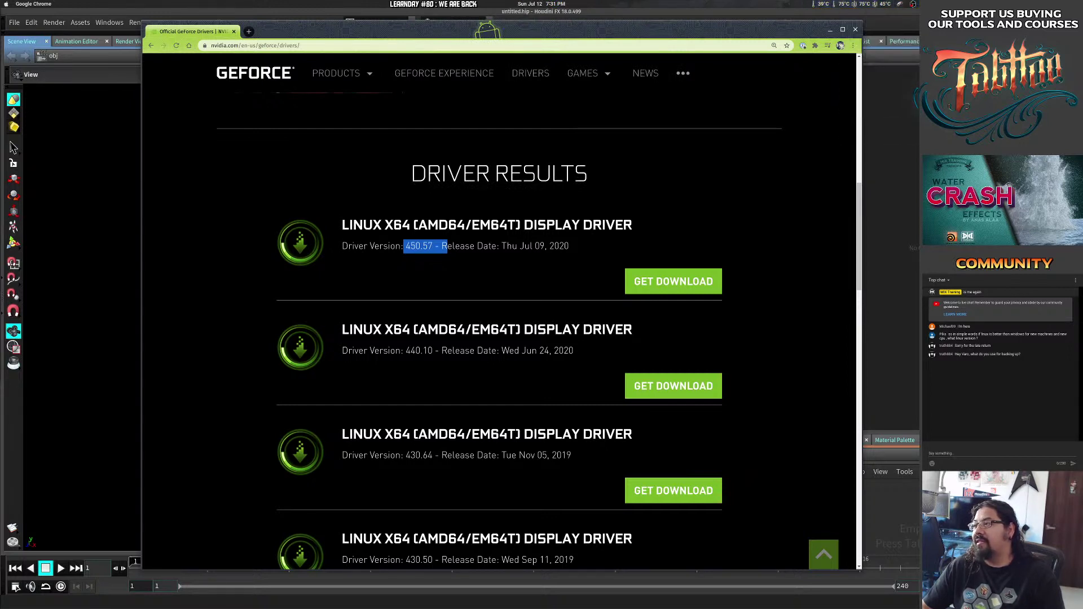
Select the newest driver's title and version line, then bring Files forward.
left_click(1060, 5)
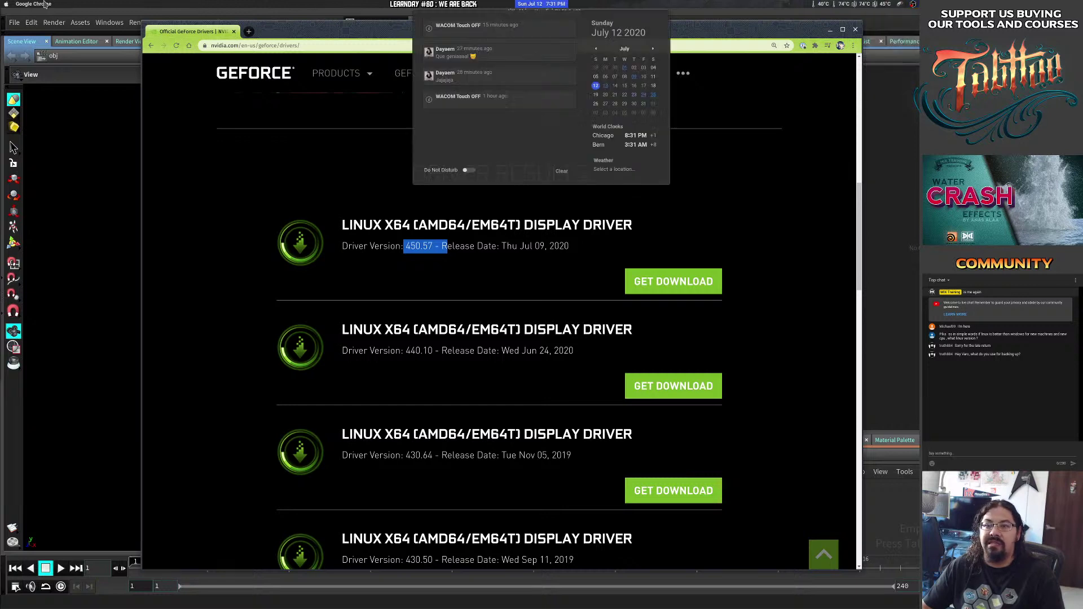
left_click(365, 186)
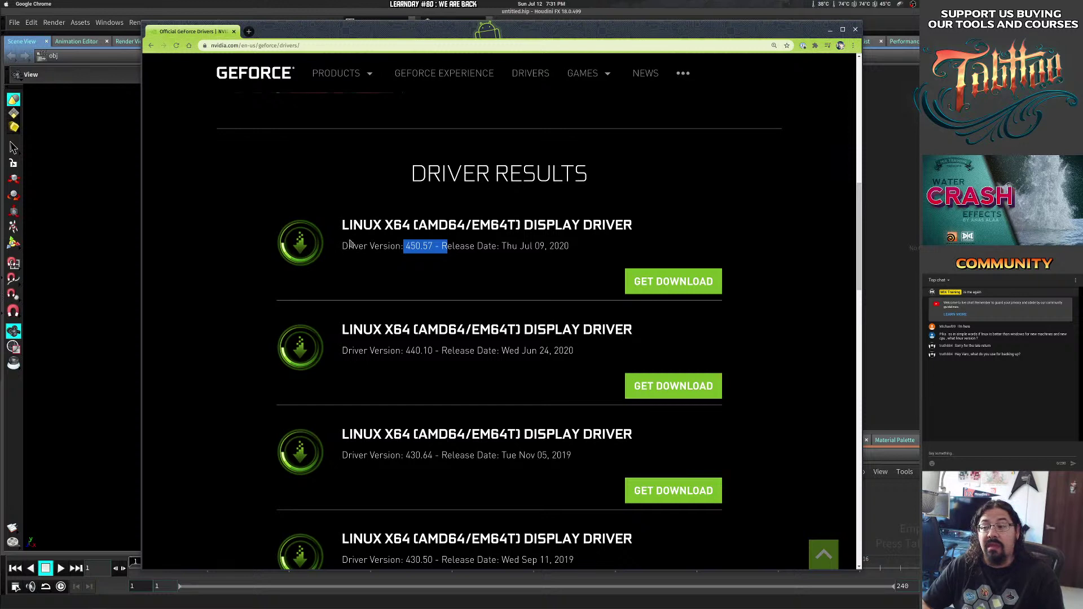
left_click_drag(342, 223, 453, 245)
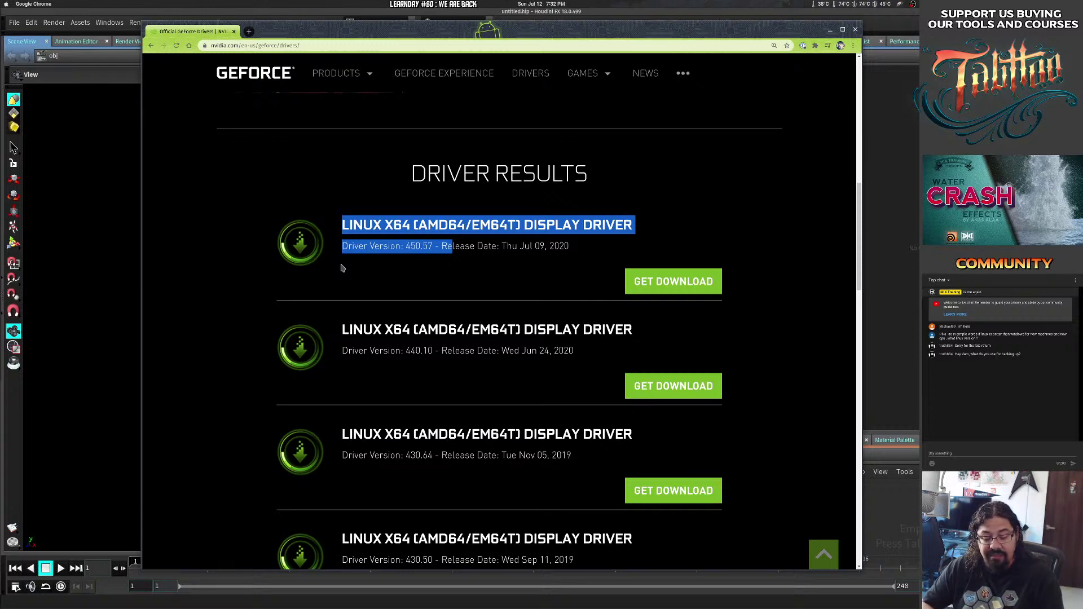
key("super+1")
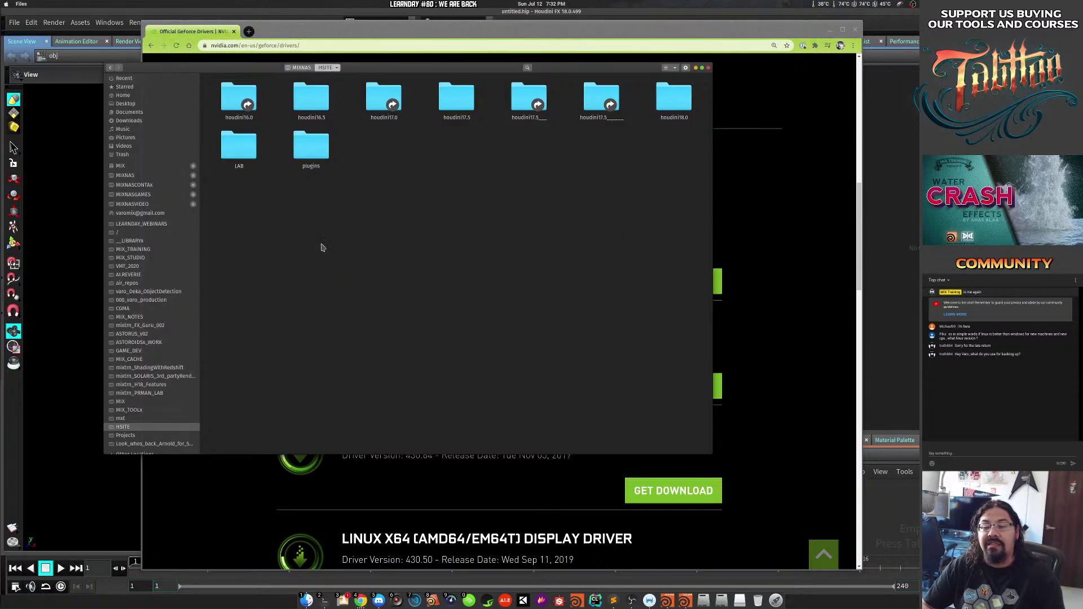
Launch GNOME Tweaks from an Activities search for 'twe'.
key("super")
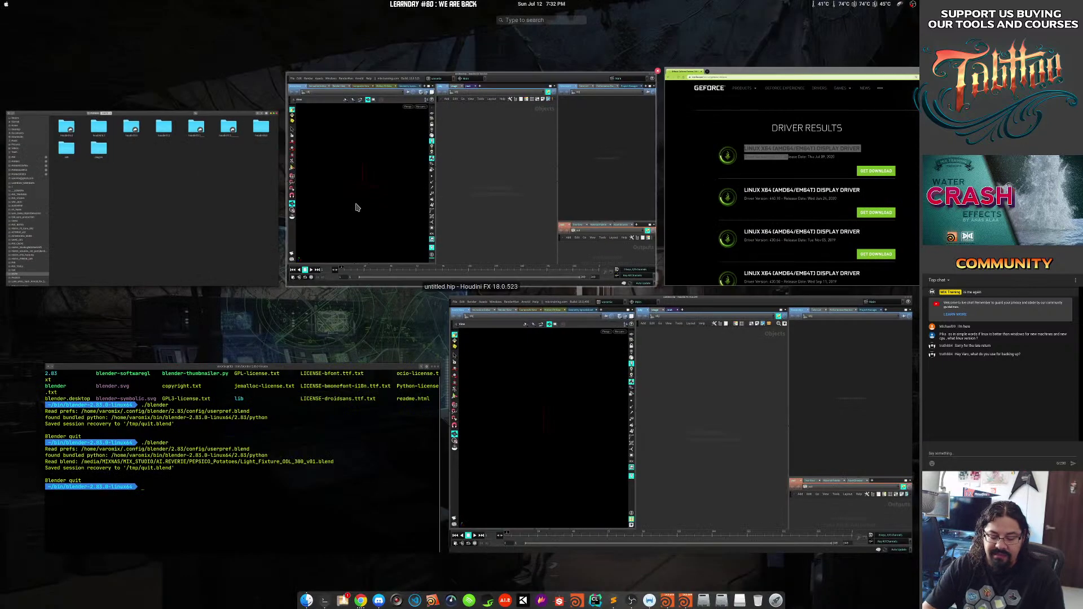
type("twek")
key("BackSpace")
key("BackSpace")
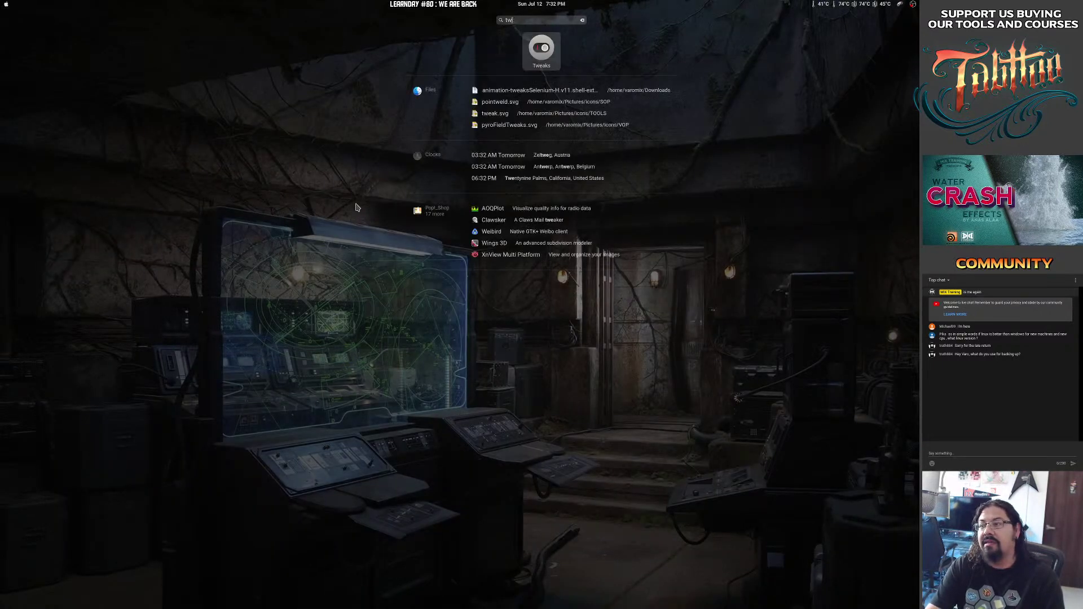
key("Right")
key("Return")
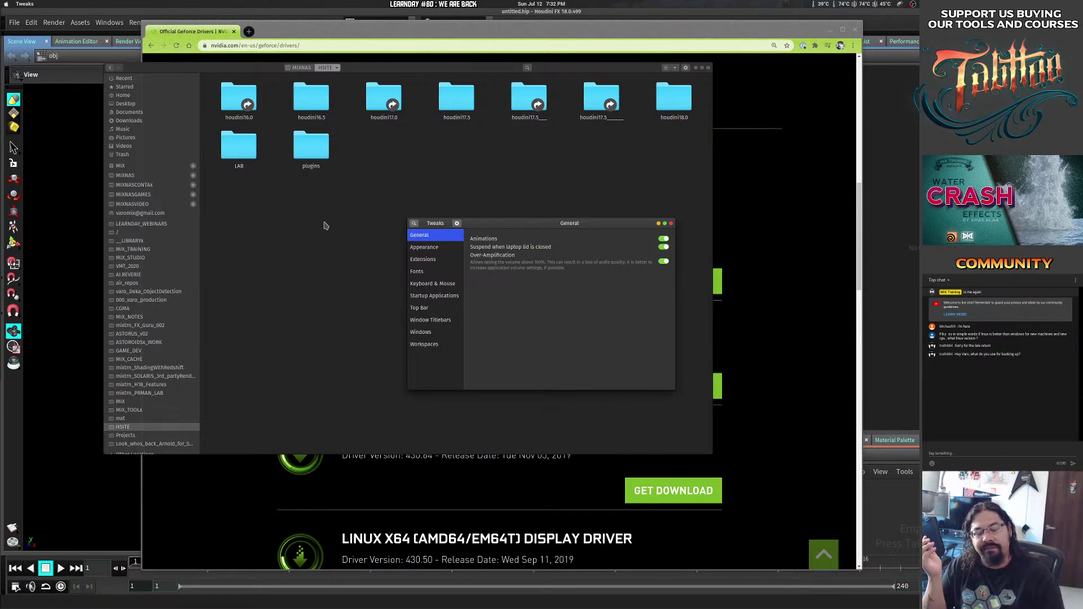
Reposition and enlarge the Tweaks window and open its Appearance page.
left_click_drag(530, 223, 390, 141)
left_click_drag(534, 306, 559, 336)
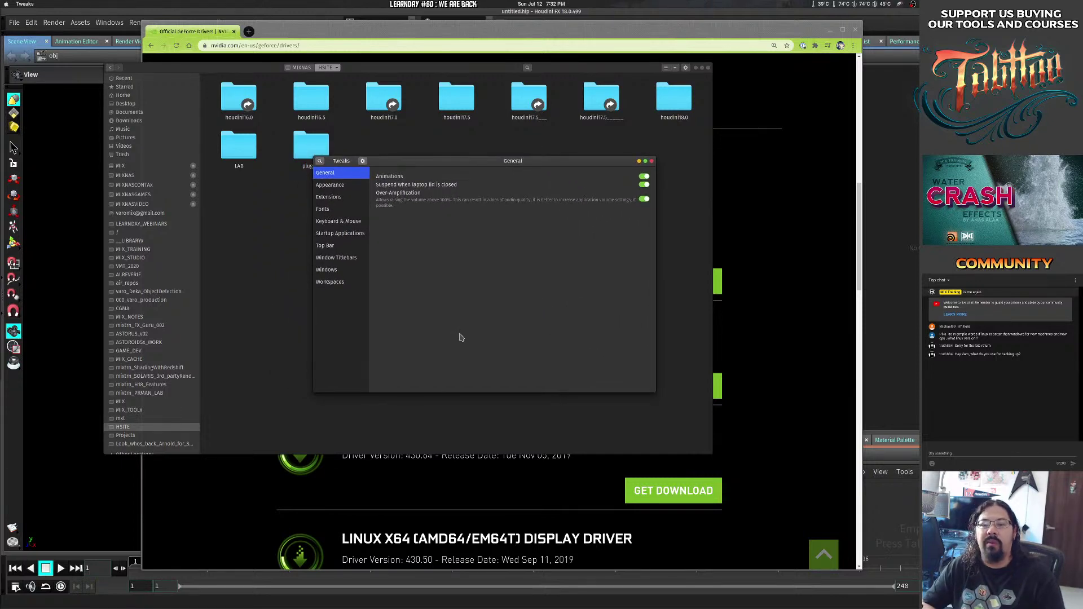
left_click(333, 197)
left_click(331, 185)
left_click_drag(410, 310, 387, 322)
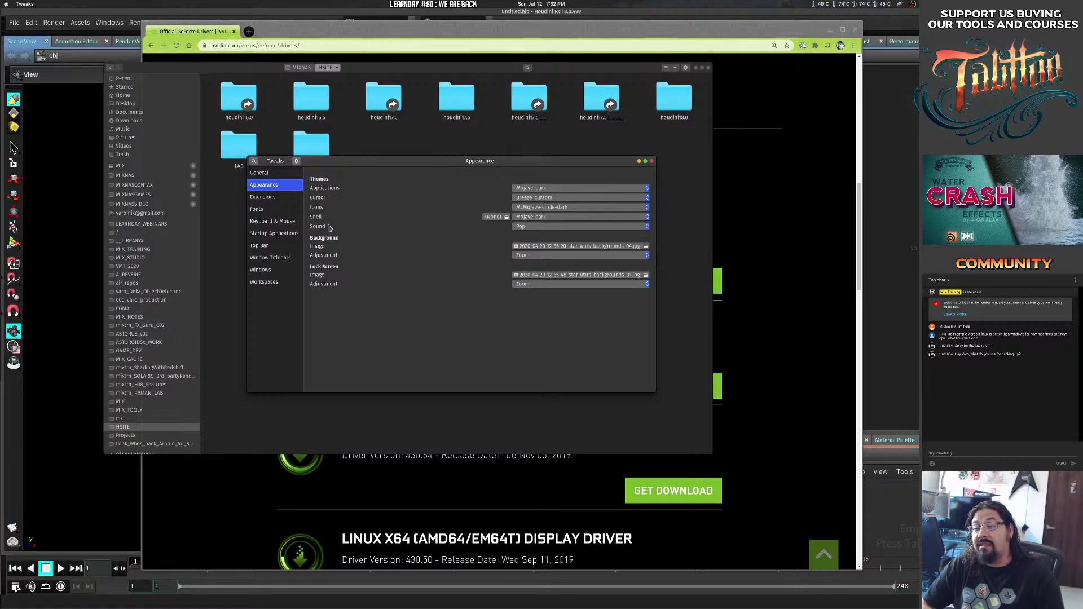
Set both the Applications and Shell themes to Pop-dark.
left_click(556, 188)
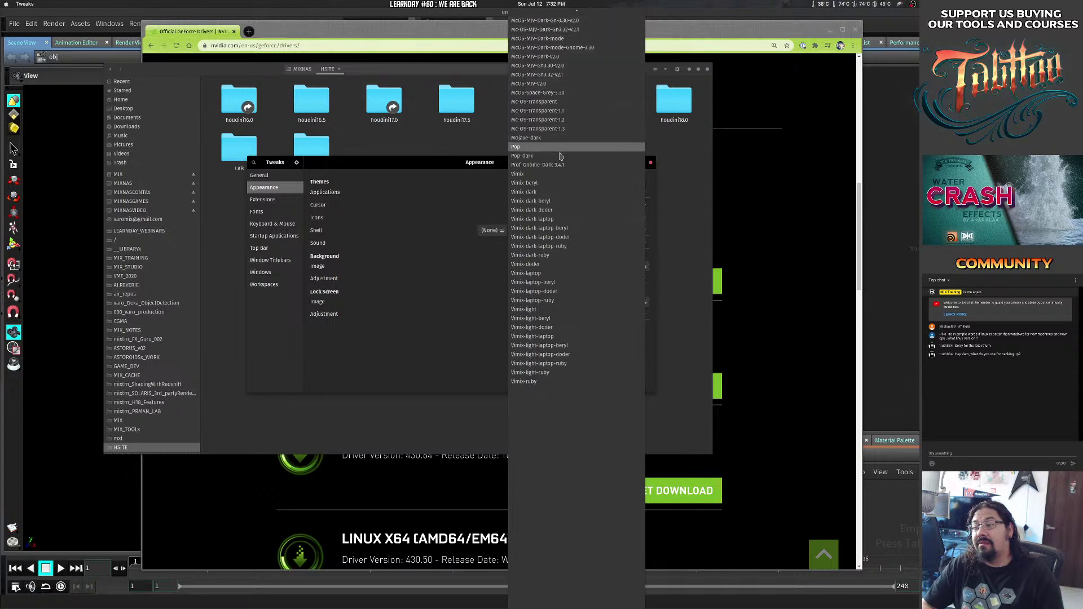
left_click(324, 313)
left_click_drag(427, 163, 376, 178)
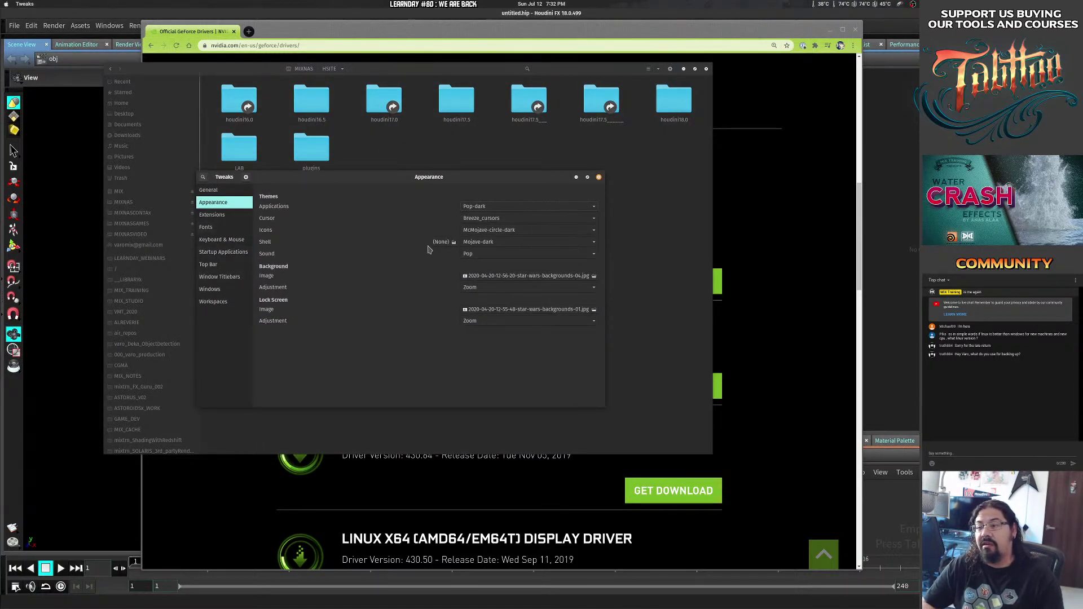
left_click(520, 242)
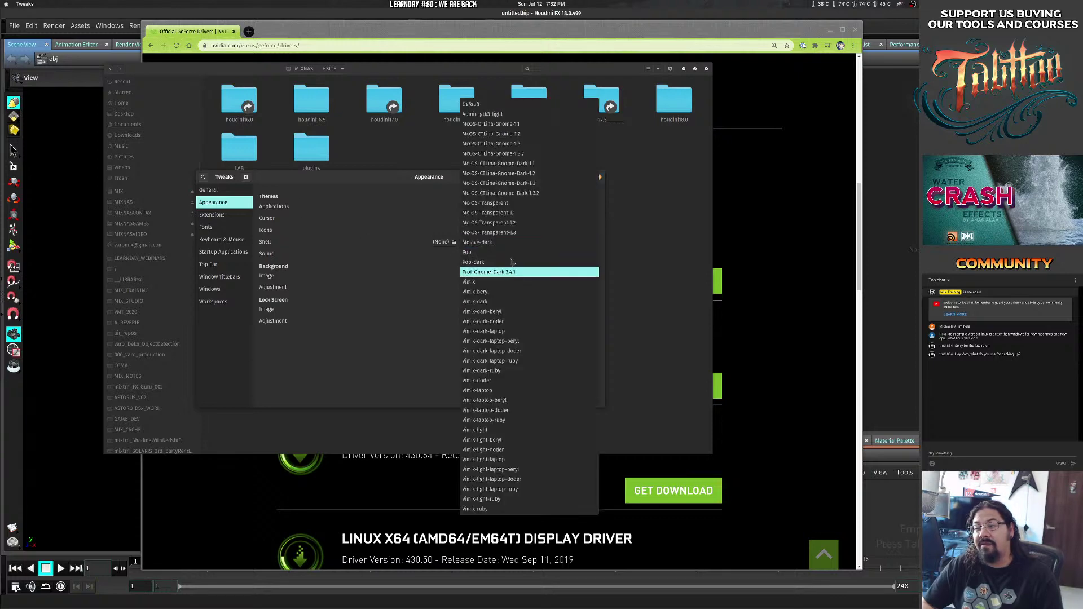
left_click(526, 237)
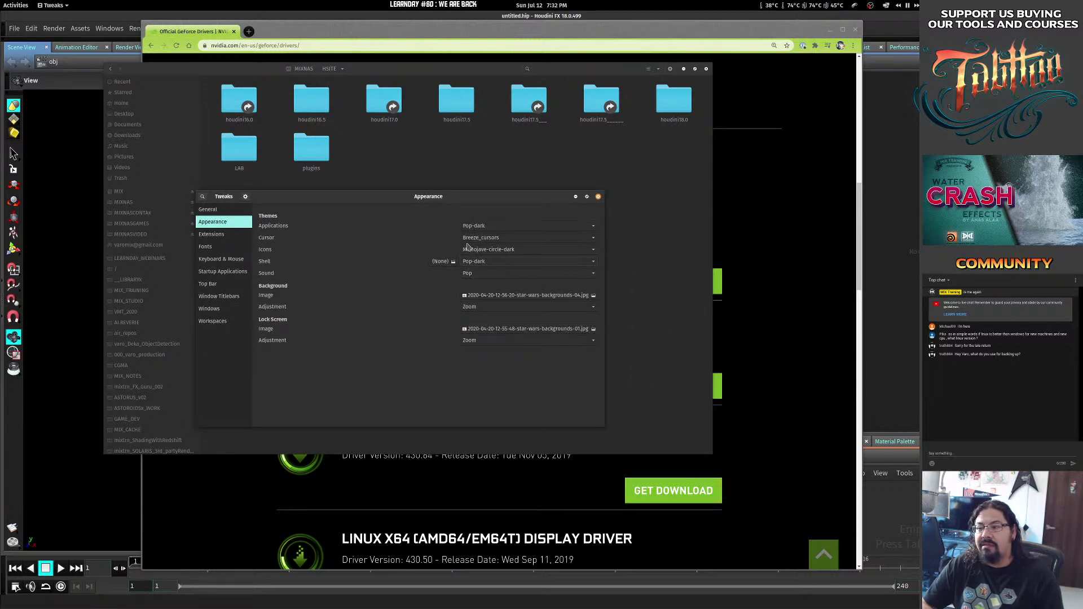
Try the Pop and Humanity icon themes, then settle on Faenza.
left_click(483, 250)
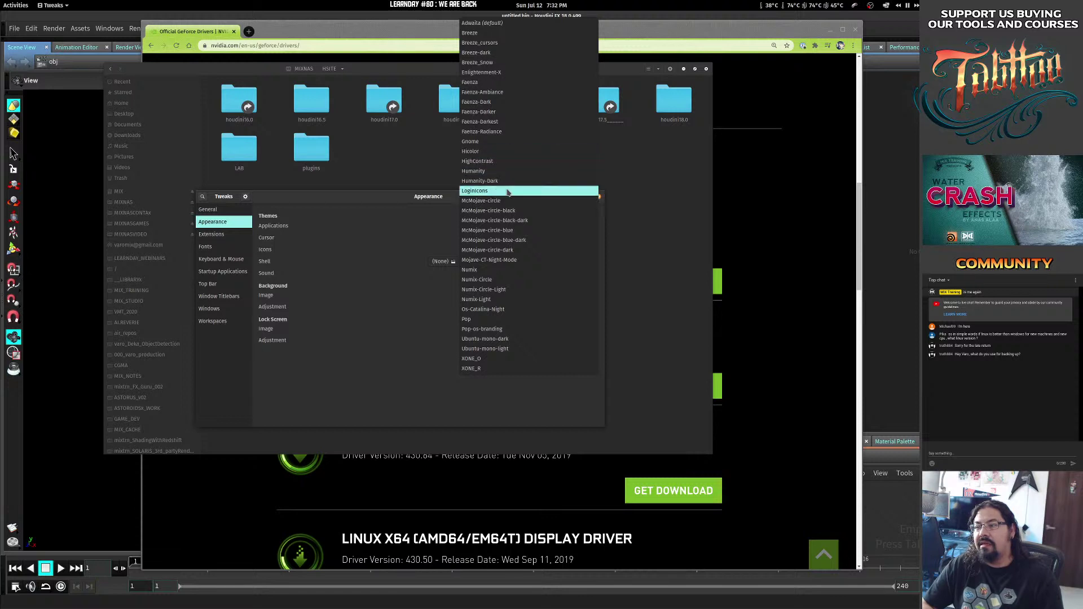
left_click(489, 320)
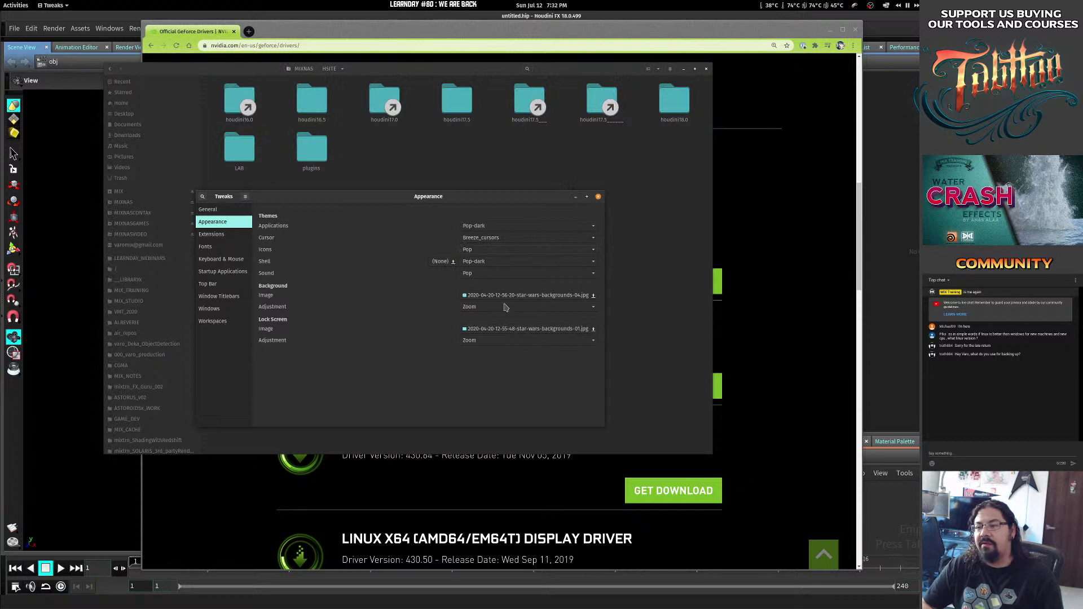
left_click(492, 264)
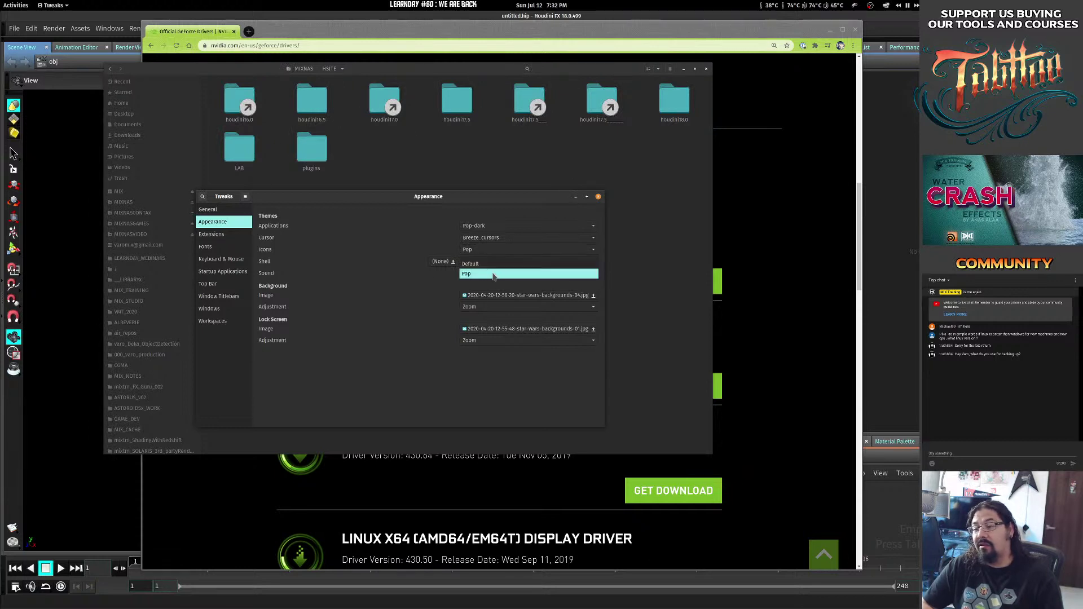
left_click(446, 279)
left_click(491, 252)
left_click(454, 245)
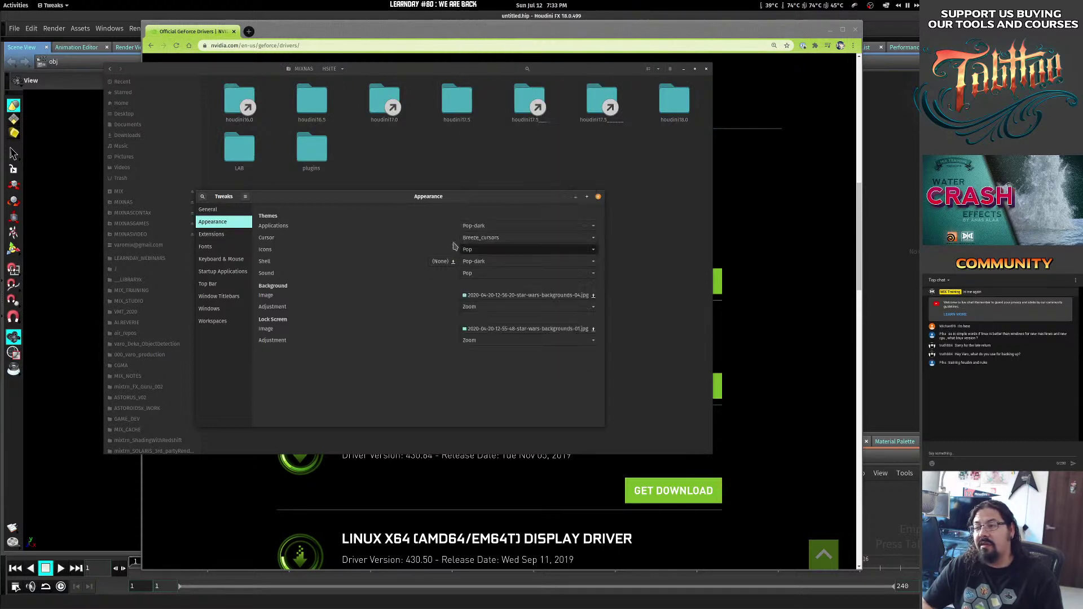
left_click(477, 249)
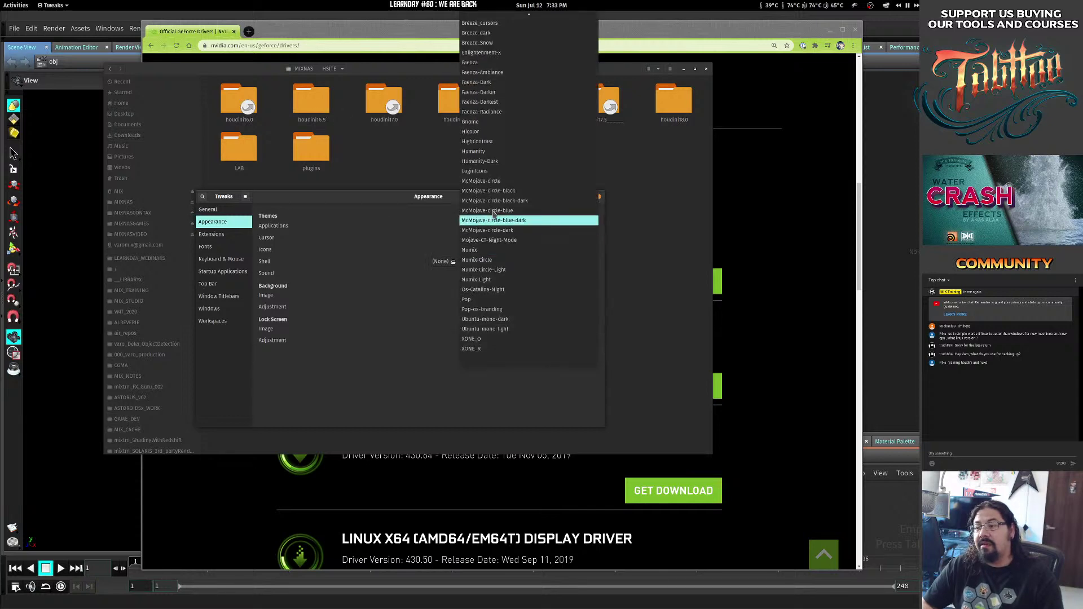
left_click(479, 151)
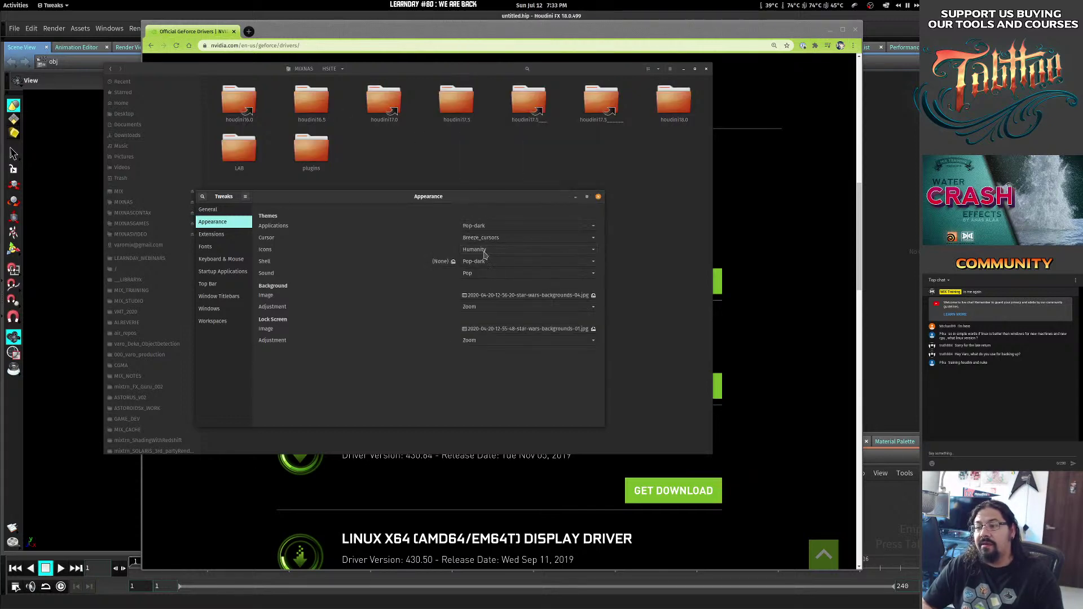
left_click(484, 251)
left_click(484, 161)
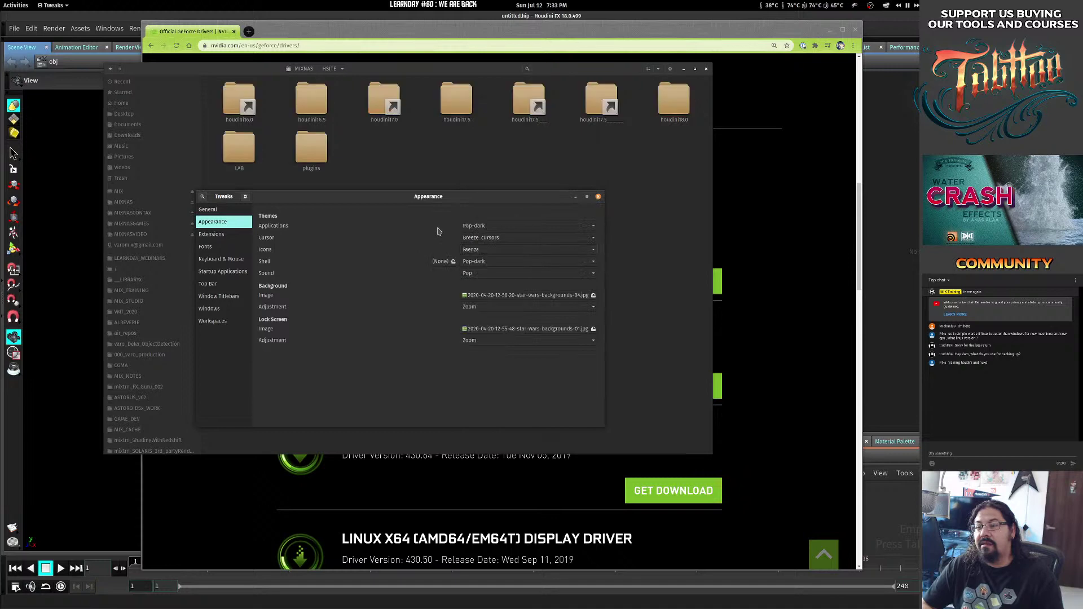
Bring the Files window forward on the Home folder and enlarge it.
left_click(131, 105)
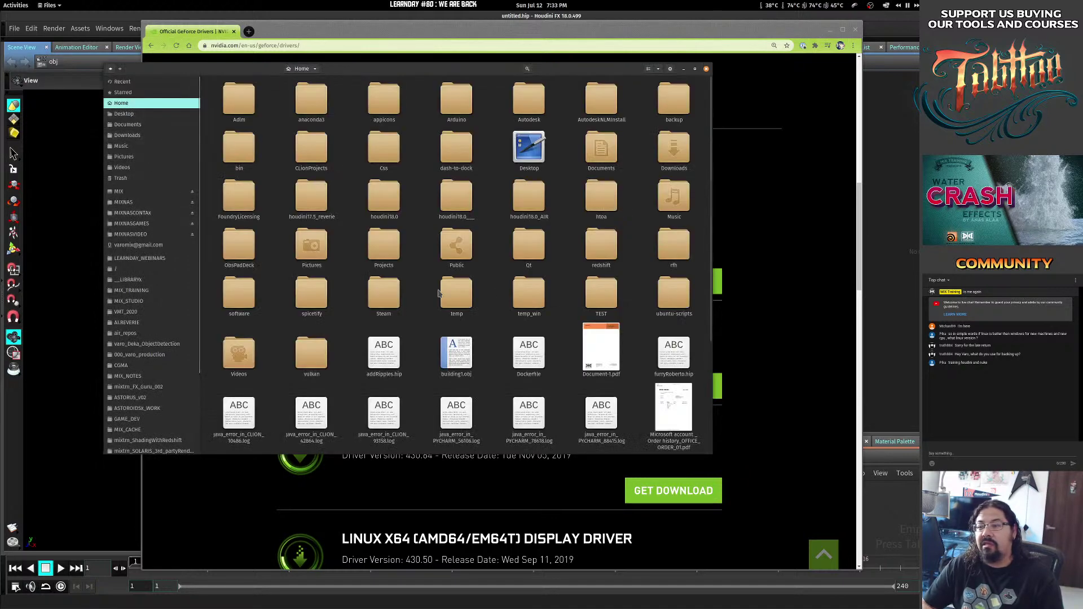
left_click_drag(712, 453, 751, 487)
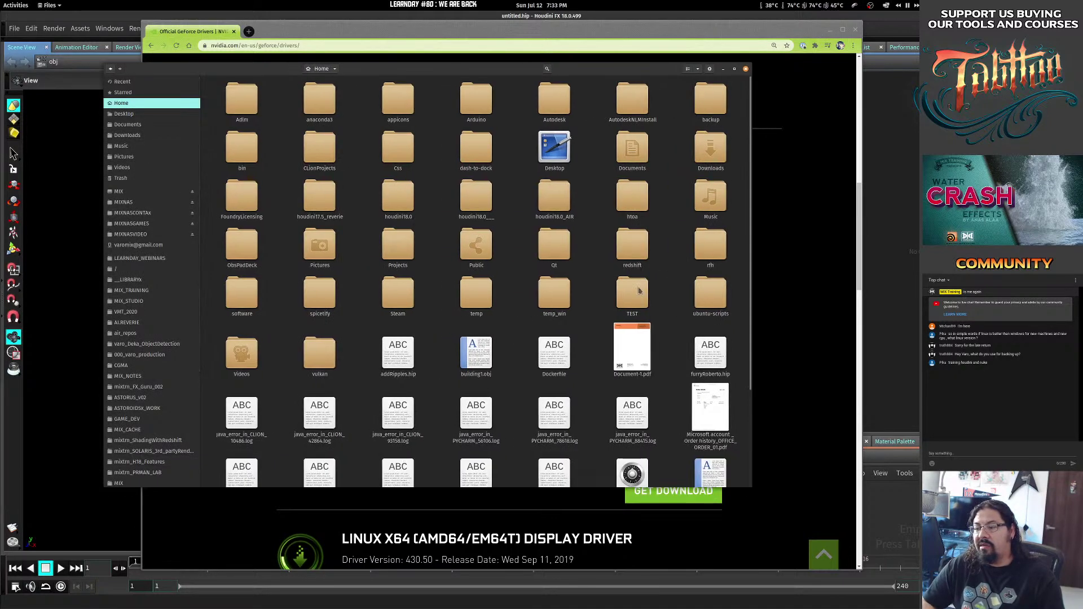
scroll(539, 278, "down", 5)
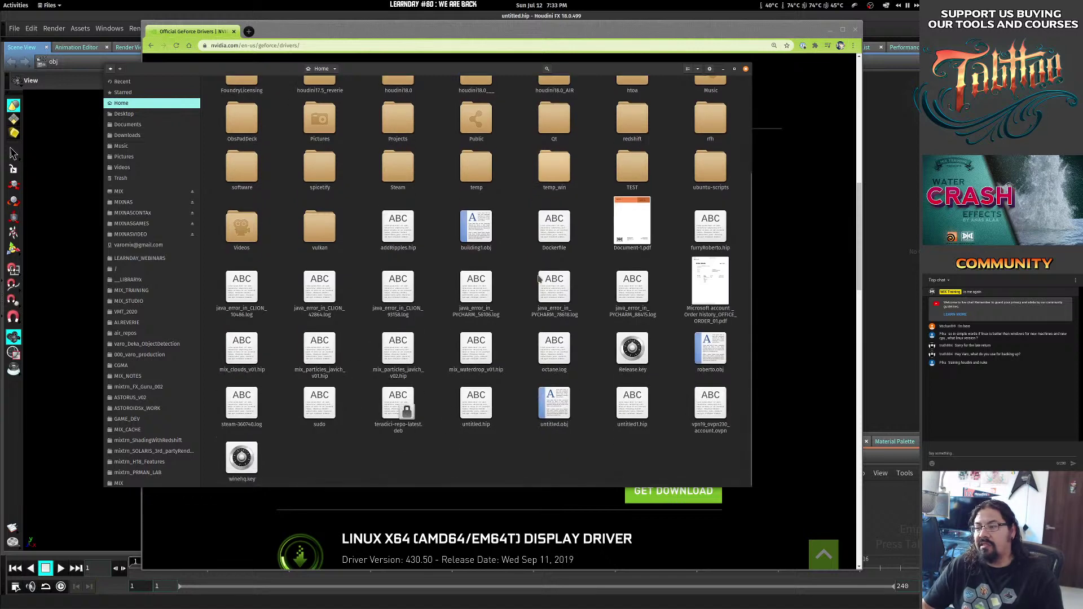
scroll(539, 278, "up", 3)
In Tweaks, set cursor to Breeze_cursors, icons to Breeze-dark and applications to Mojave-dark.
key("alt+Tab")
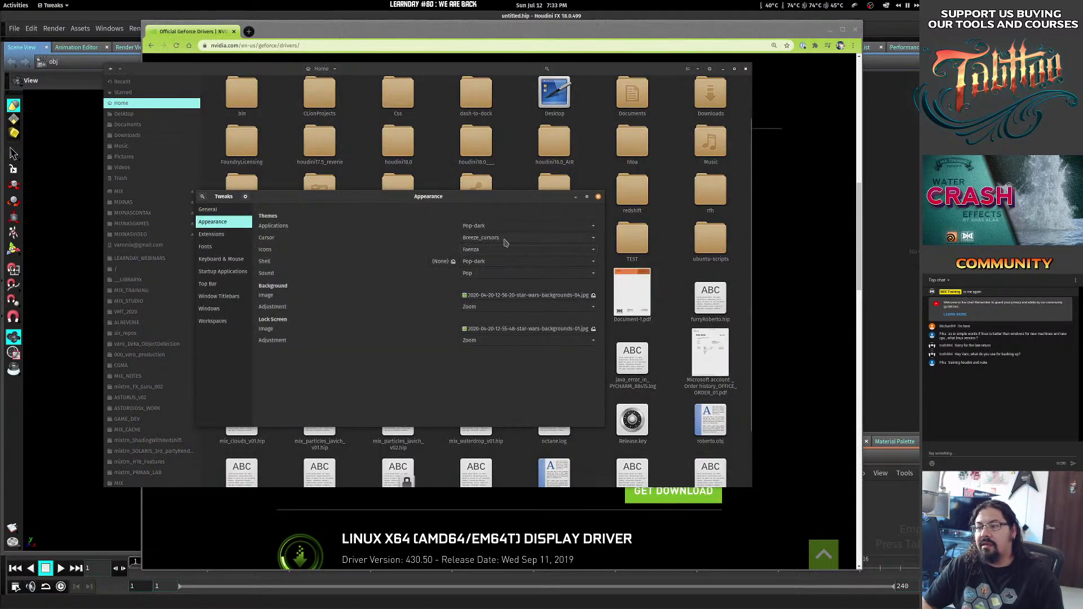
left_click(504, 239)
left_click(504, 239)
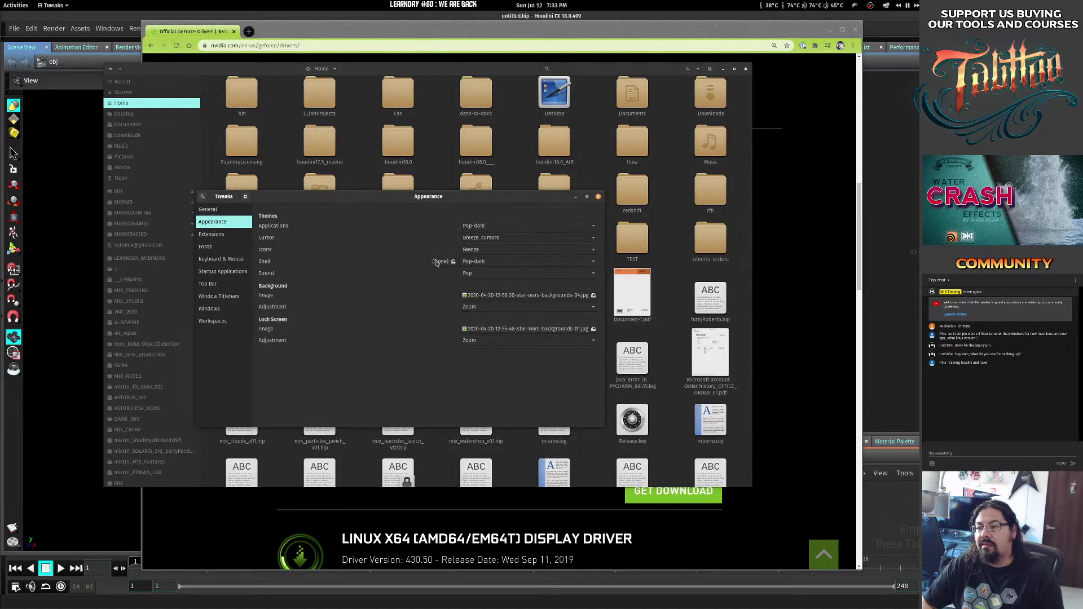
left_click(488, 252)
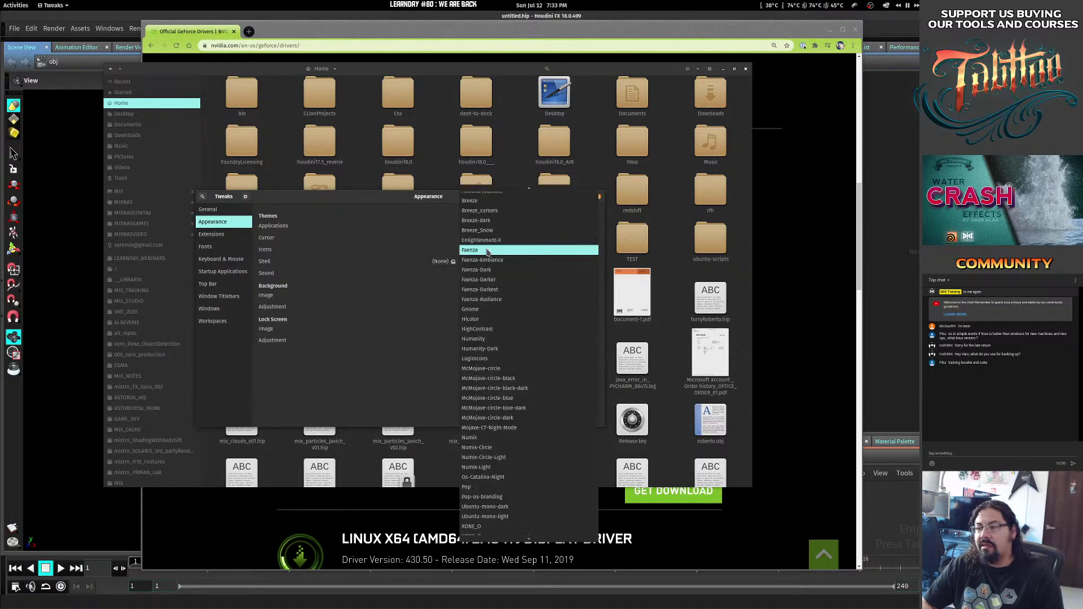
left_click(488, 221)
left_click_drag(525, 197, 468, 212)
left_click(438, 255)
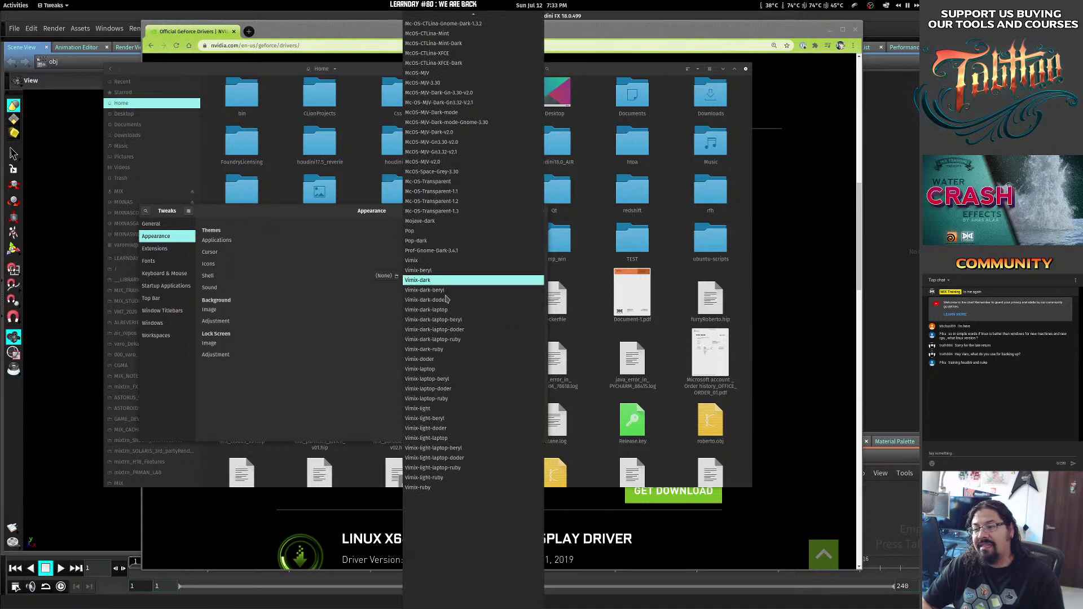
left_click(470, 222)
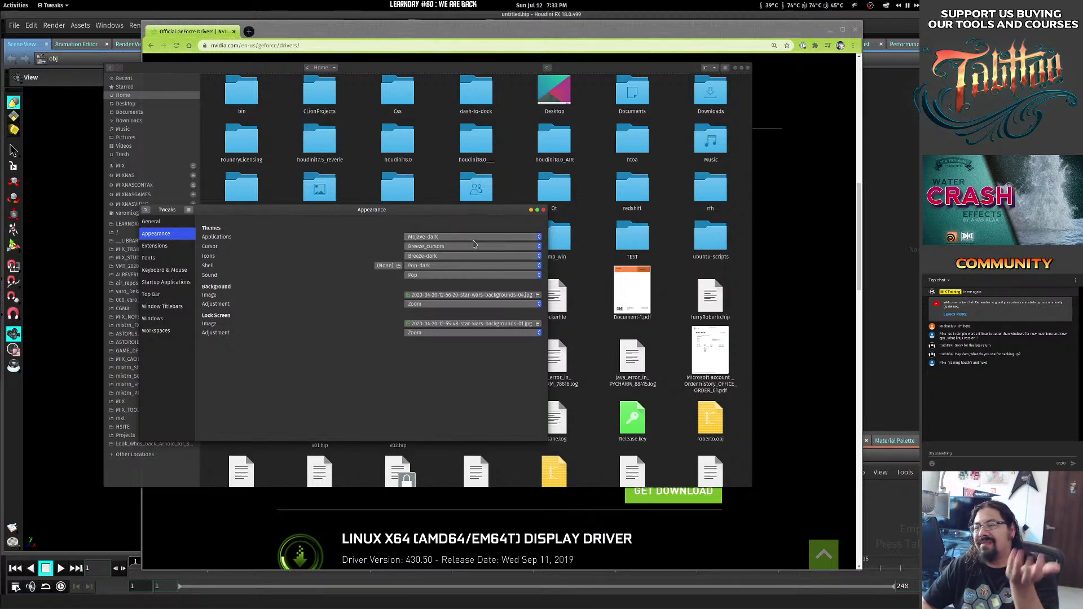
left_click_drag(418, 206, 479, 205)
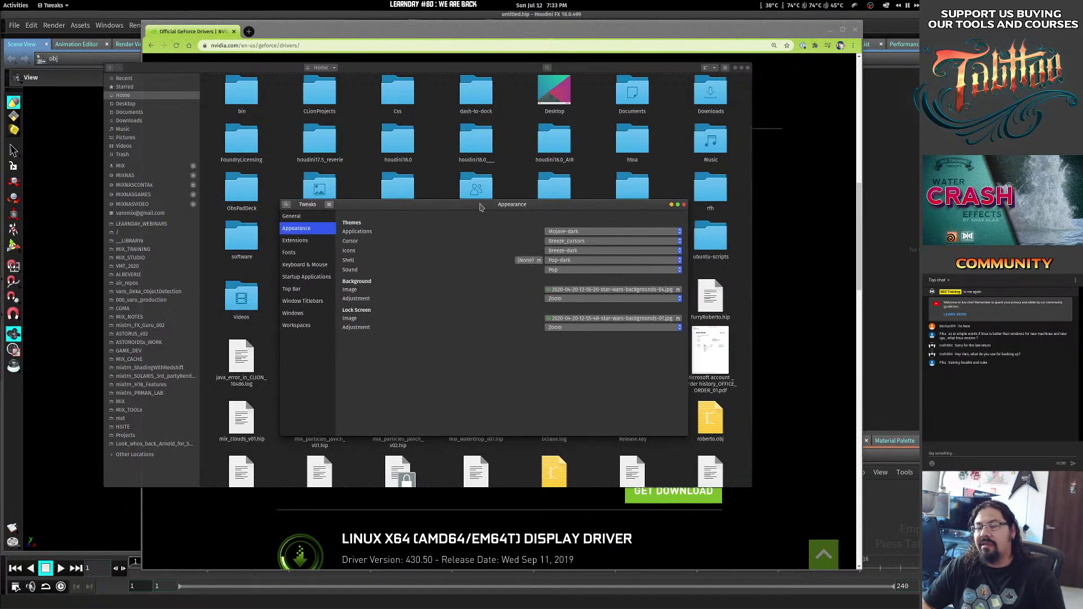
left_click_drag(557, 210, 454, 209)
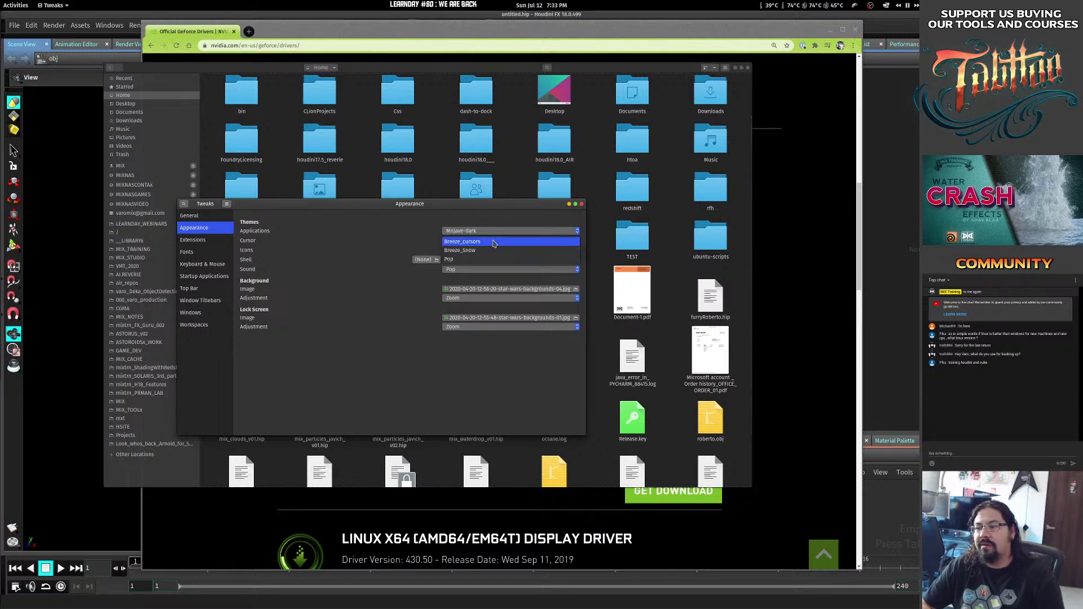
Try the HighContrast, LoginIcons, Os-Catalina-Night, Pop-os-branding and XONE_O icon themes.
left_click(473, 251)
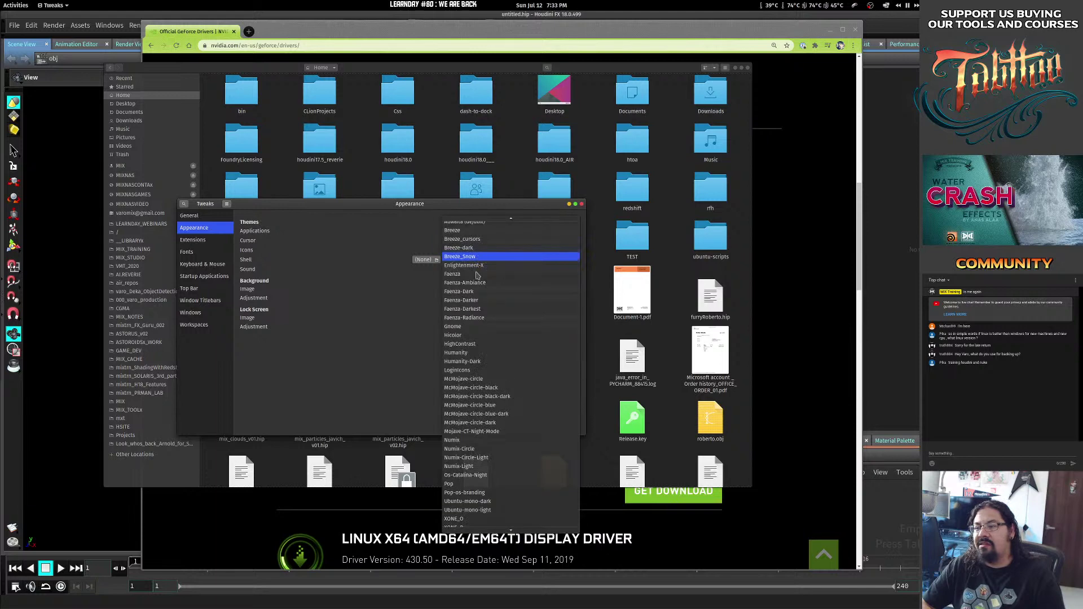
key("Escape")
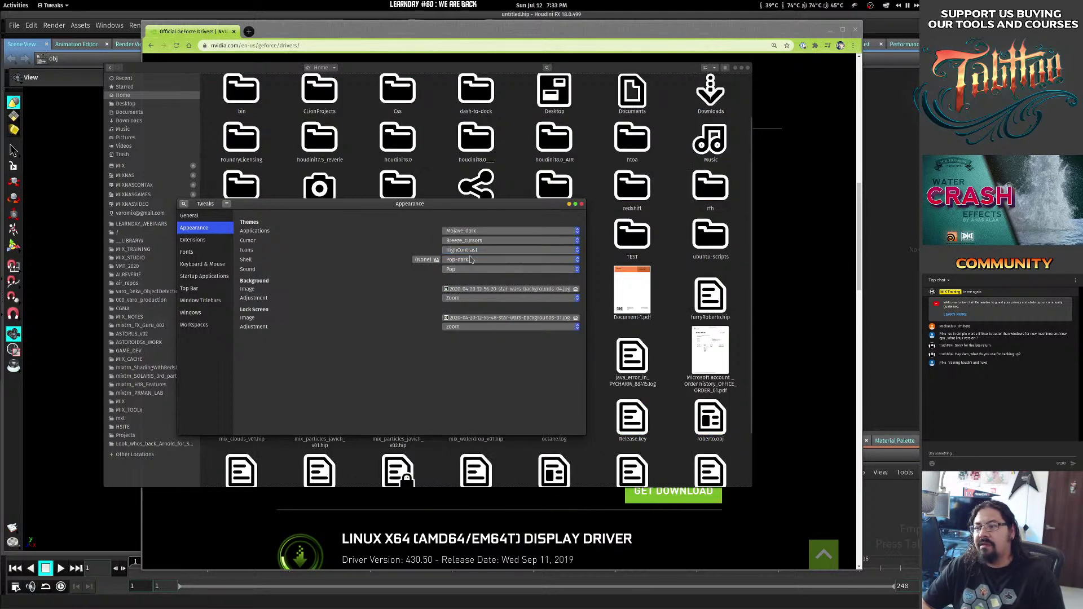
left_click(474, 250)
left_click(473, 278)
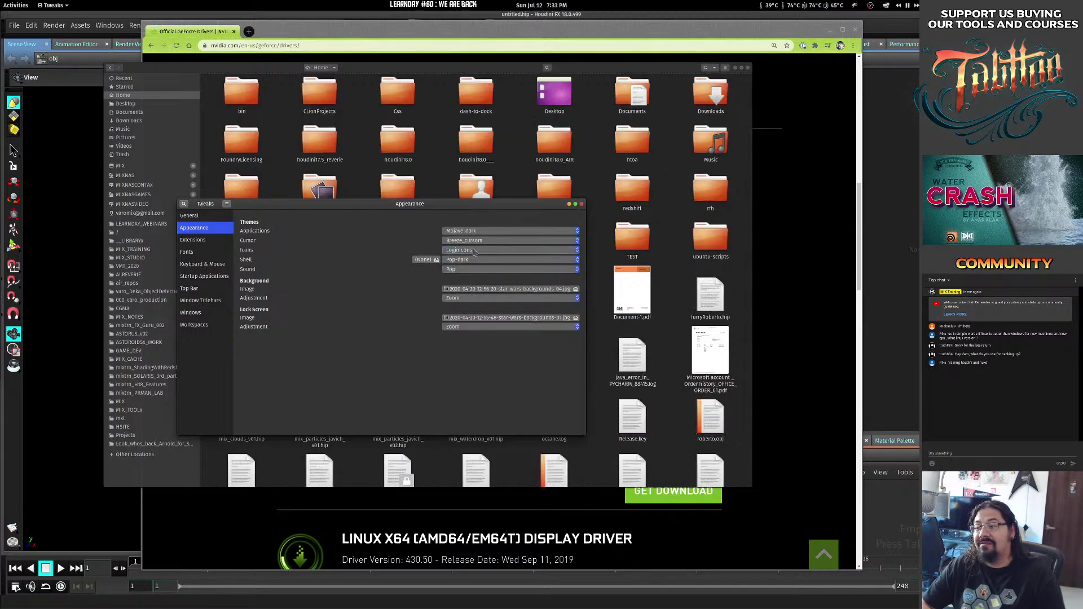
left_click(474, 252)
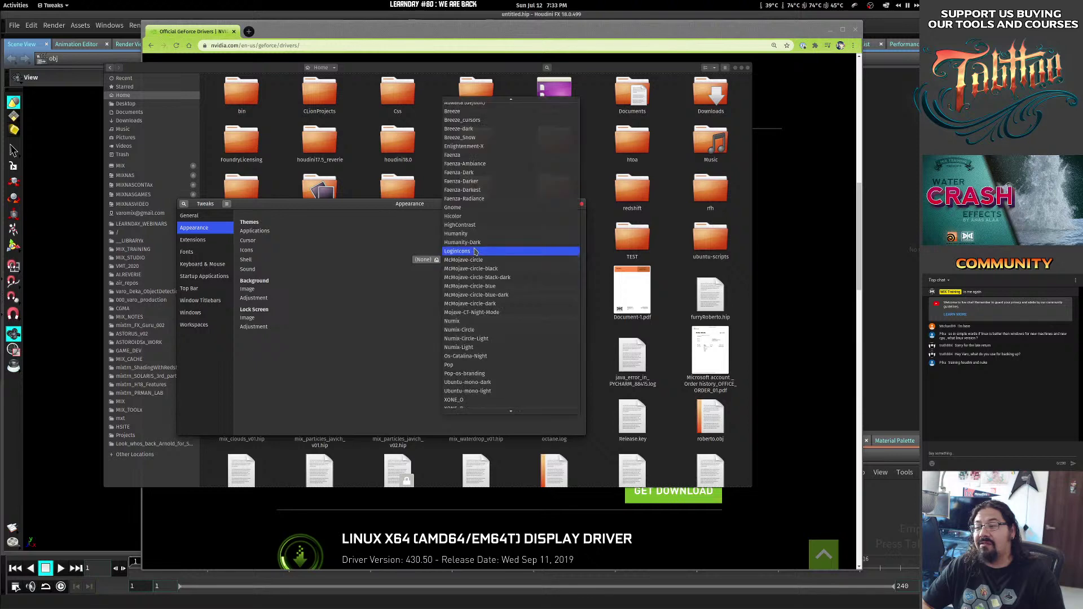
left_click(476, 356)
left_click(487, 251)
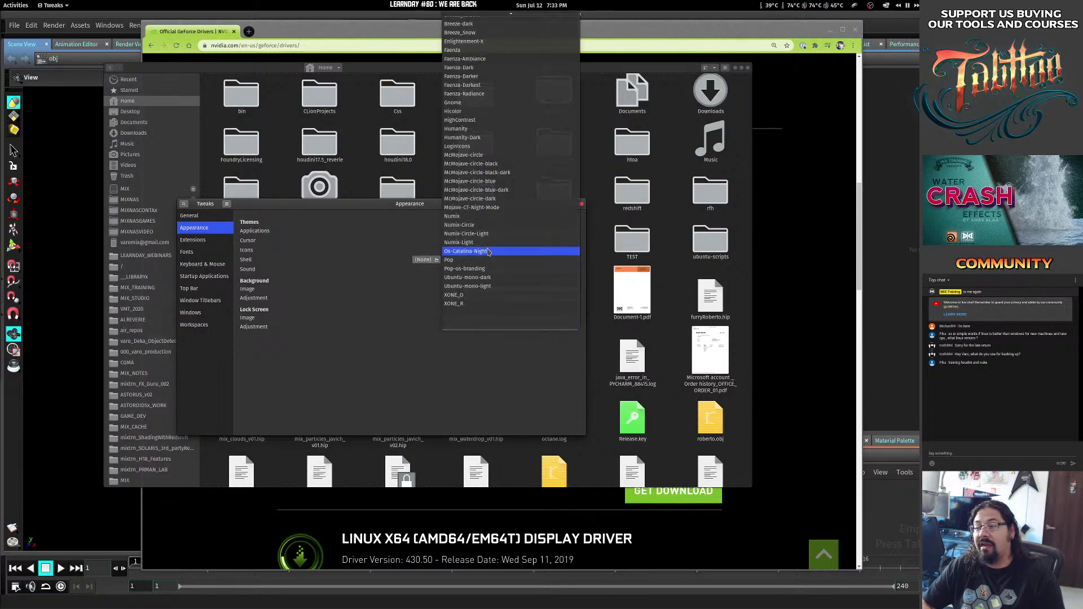
left_click(450, 298)
left_click(484, 250)
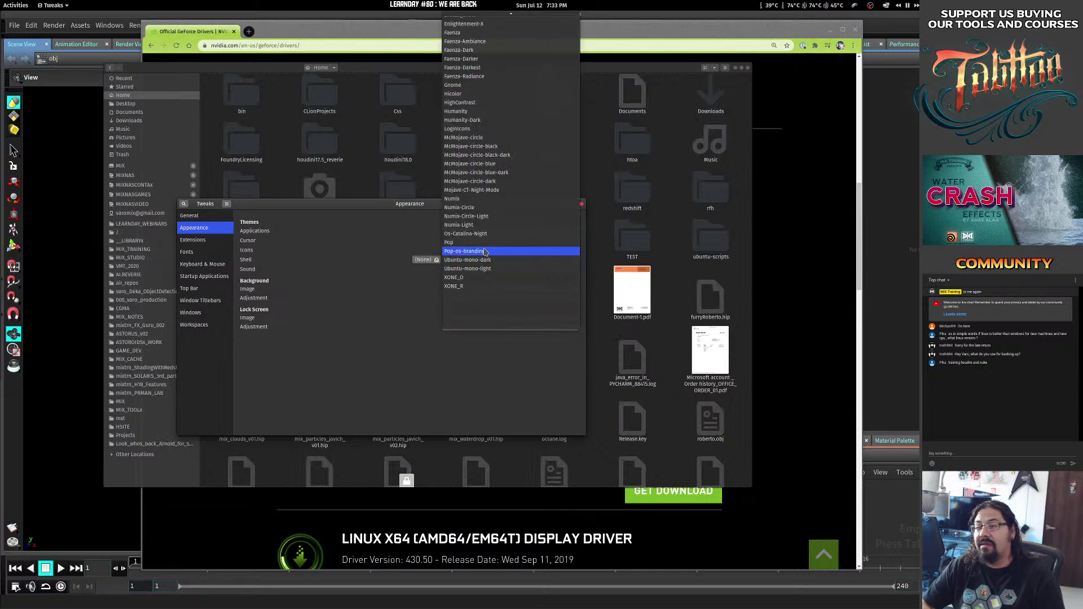
left_click(480, 278)
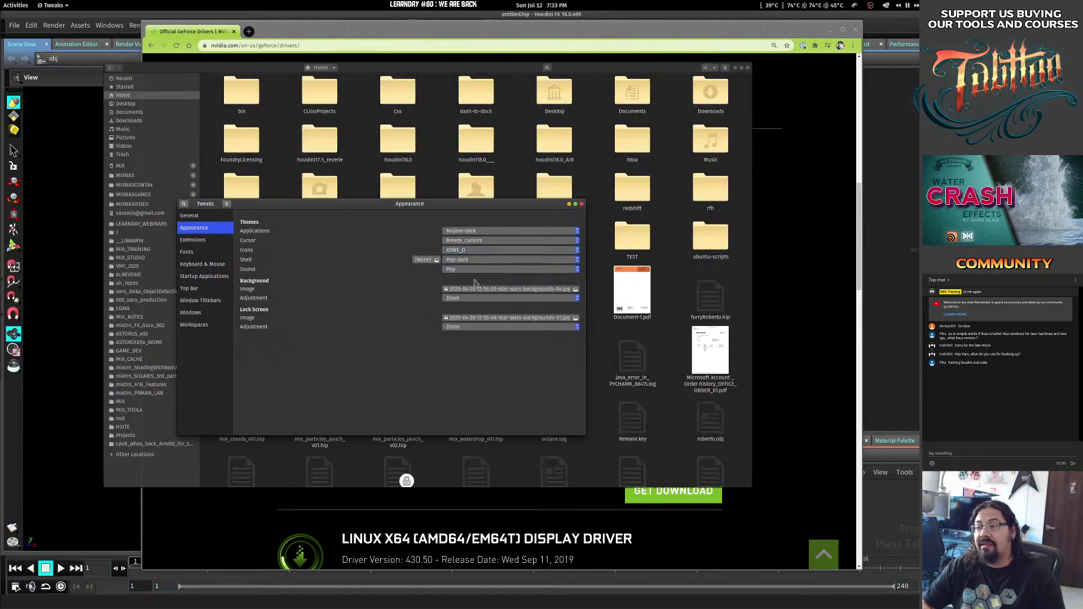
Try Vimix shell themes, settling on Mc-OS-CTLina-Gnome-Dark-1.3.2 as the shell theme.
left_click(485, 262)
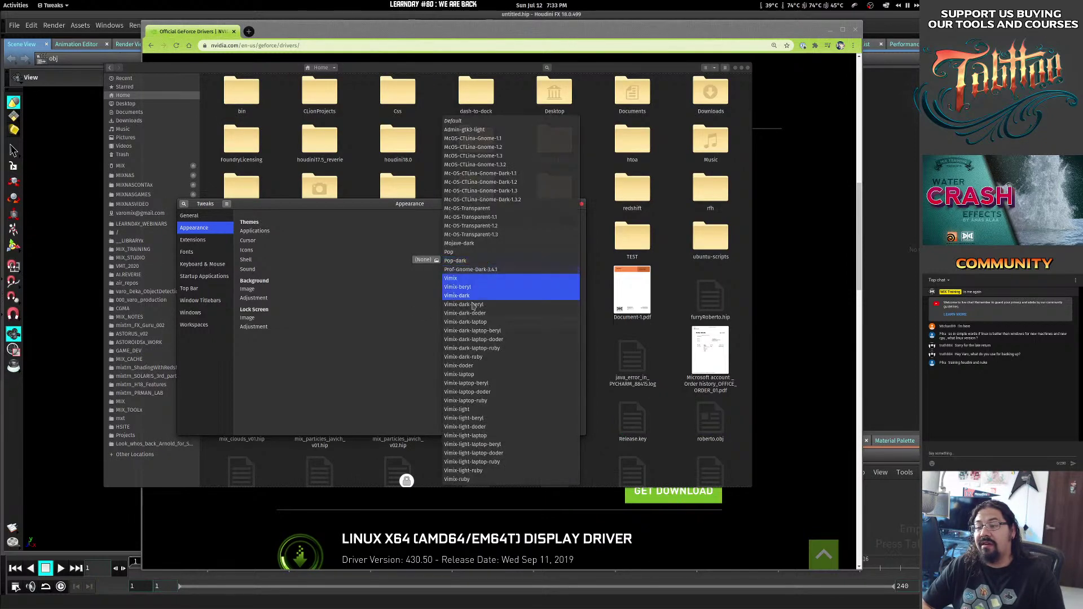
left_click(471, 374)
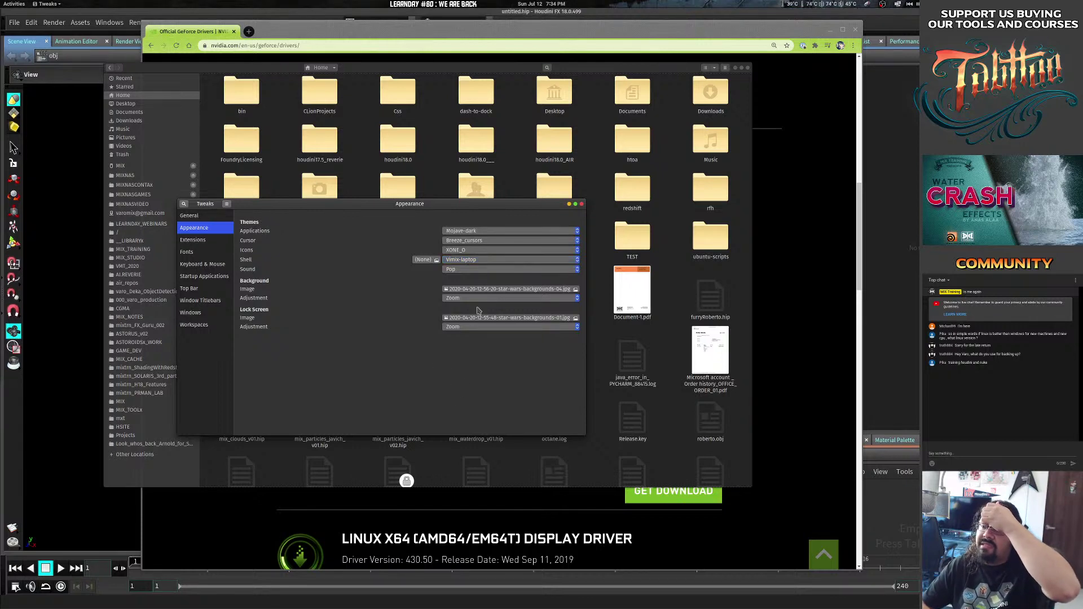
left_click(488, 261)
left_click(486, 347)
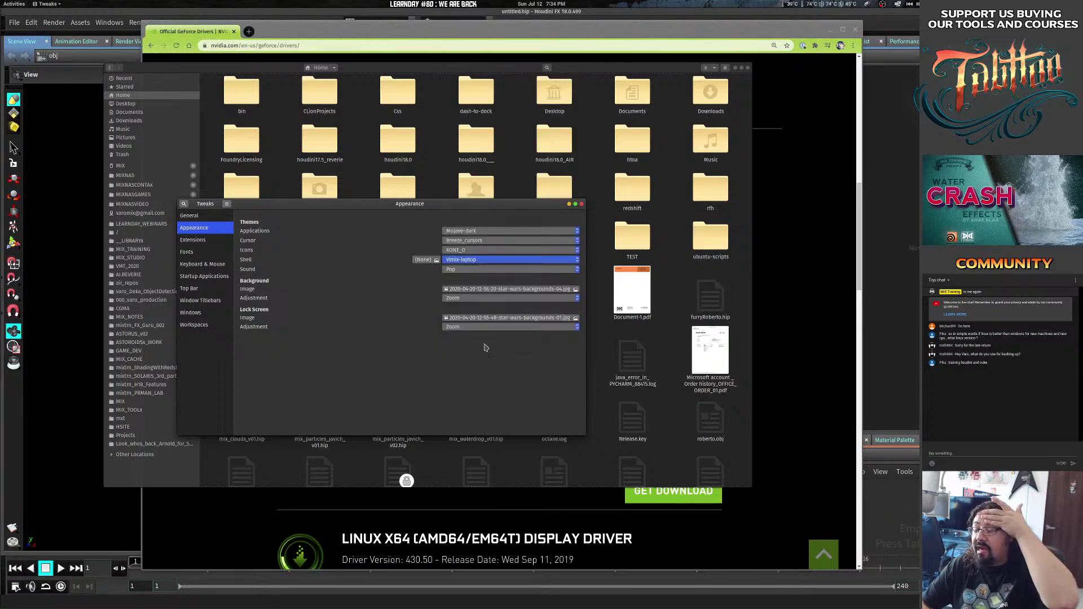
left_click(474, 261)
left_click(471, 225)
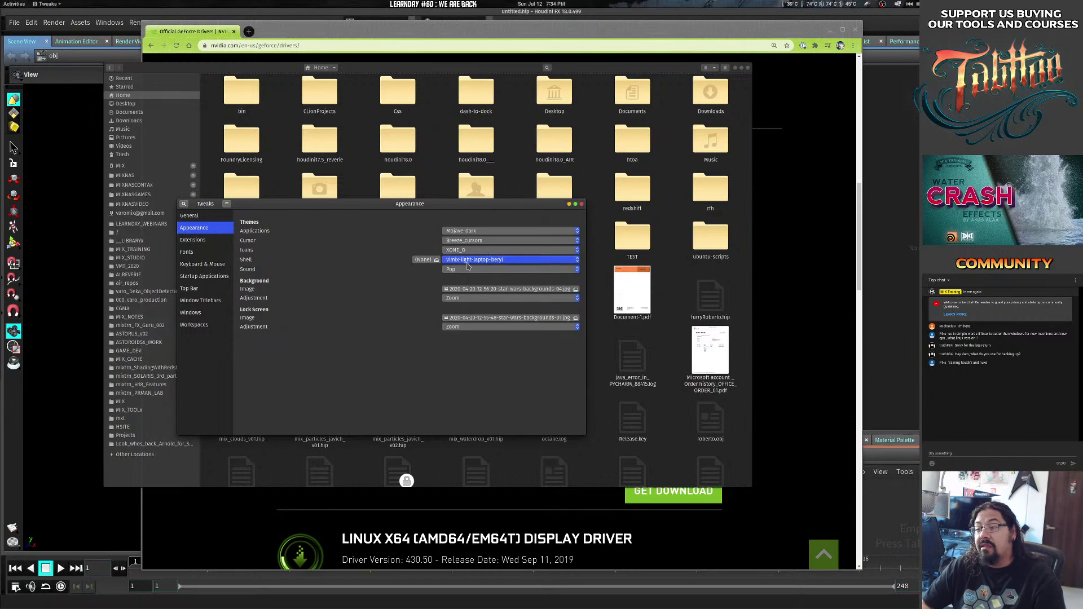
left_click(477, 261)
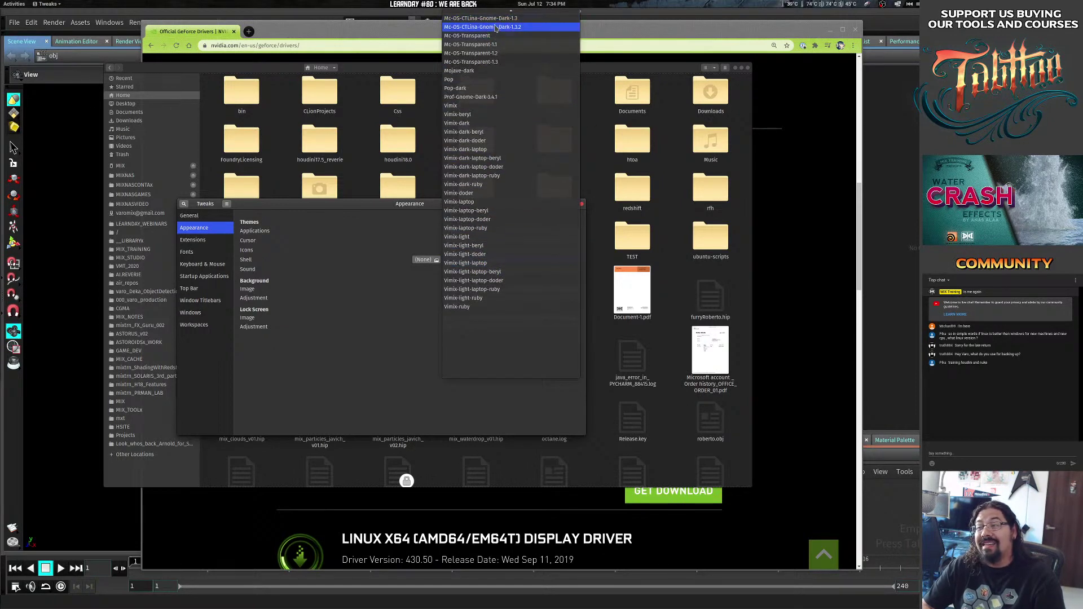
left_click(489, 29)
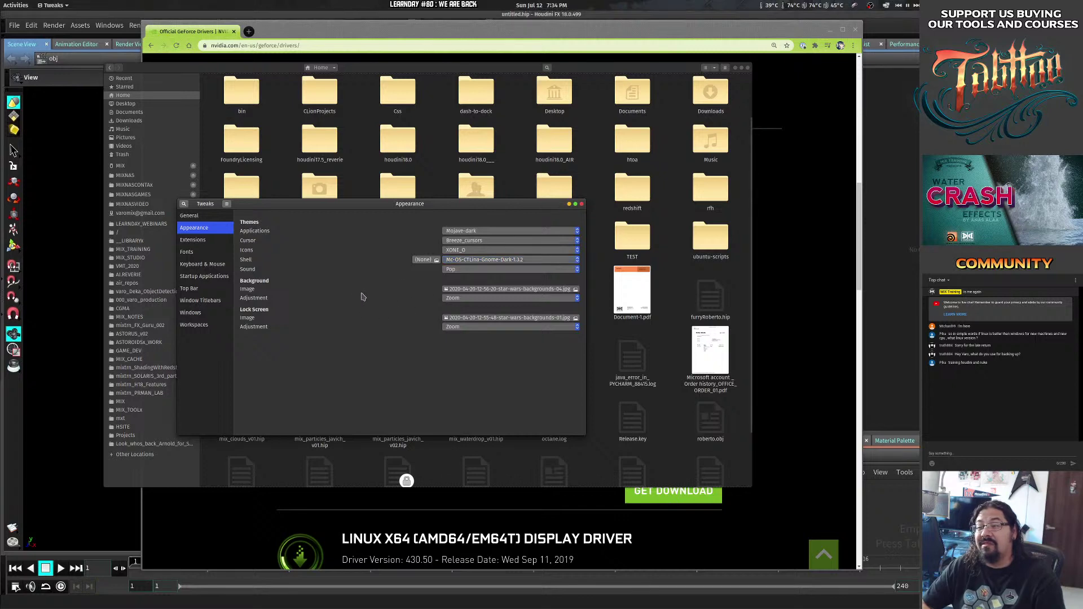
Try Humanity-Dark icons, then settle on the Breeze icon theme.
left_click(460, 250)
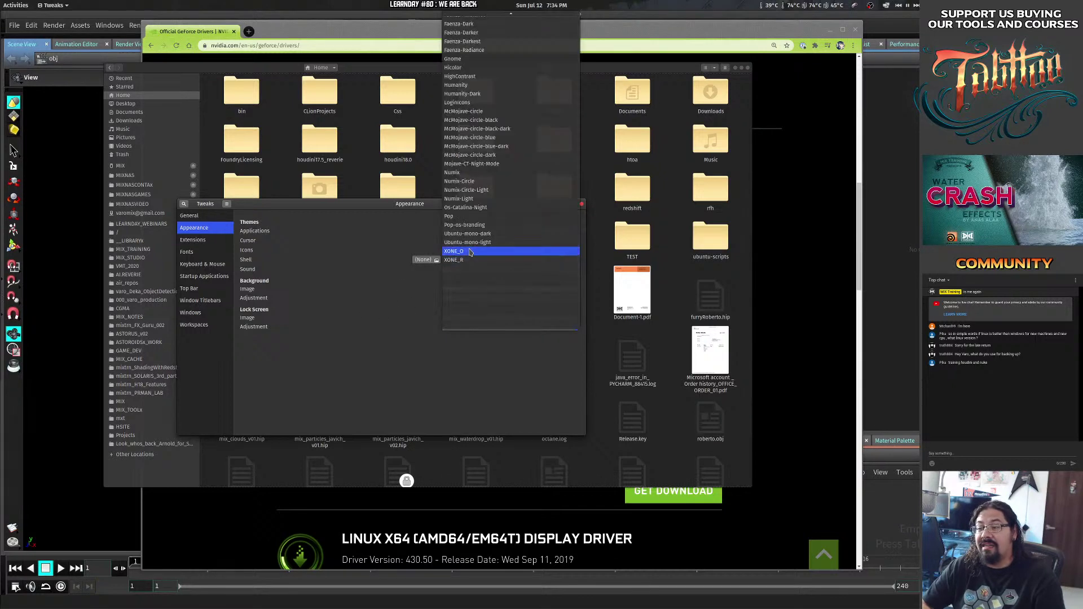
left_click(499, 94)
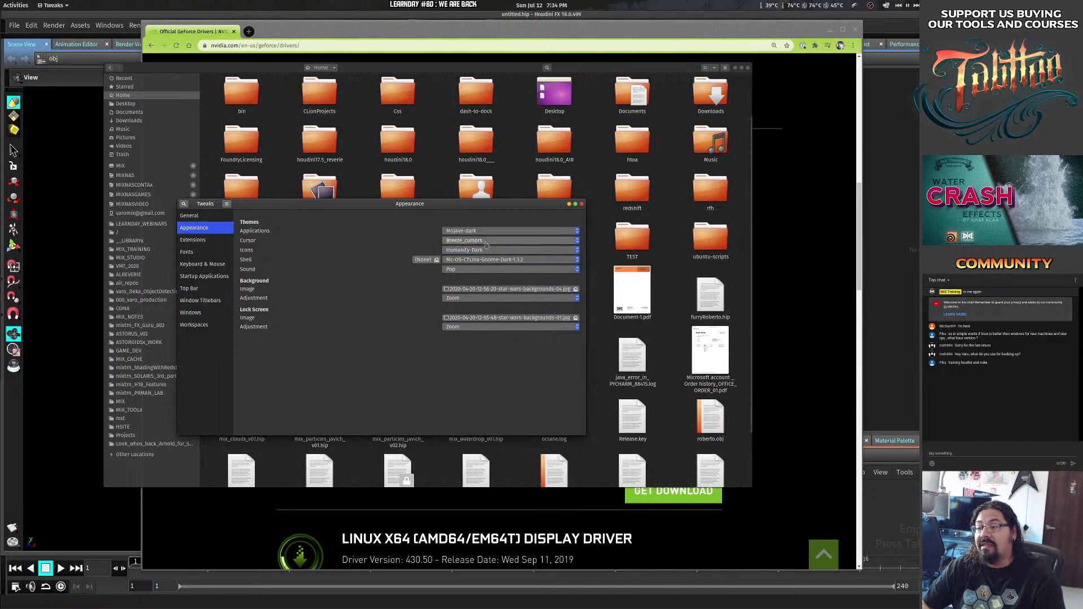
left_click(478, 251)
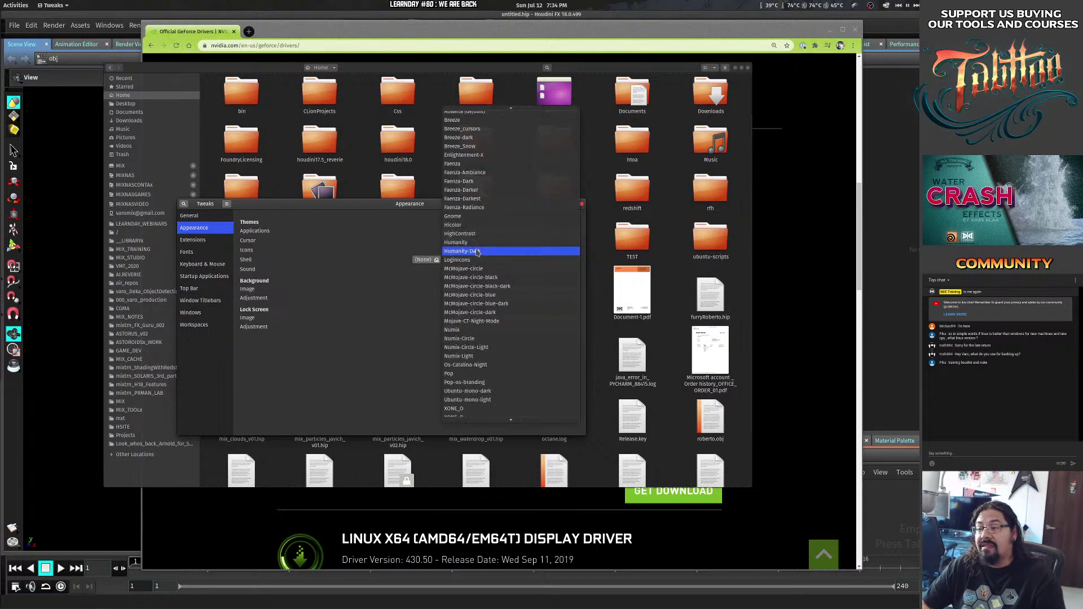
left_click(487, 121)
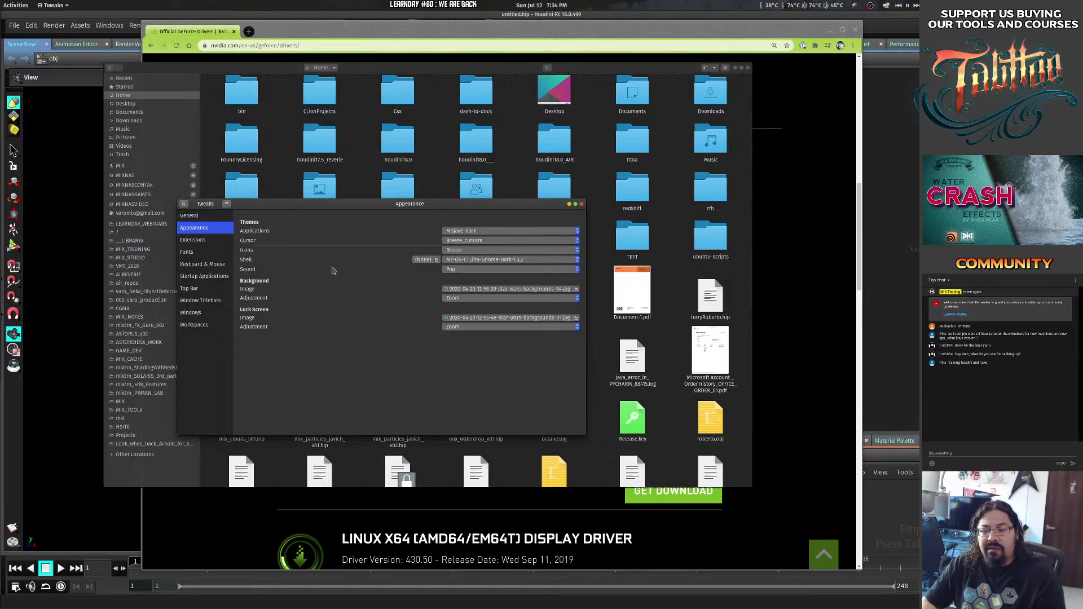
Launch Substance Designer by searching 'paint' in the Activities overview.
key("super")
type("suib")
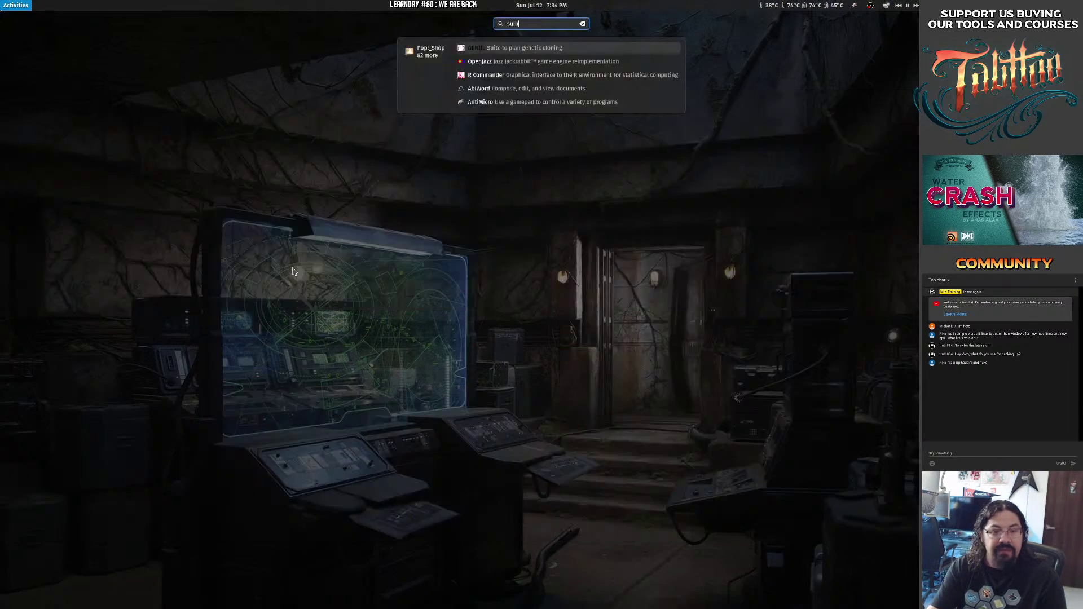
key("BackSpace")
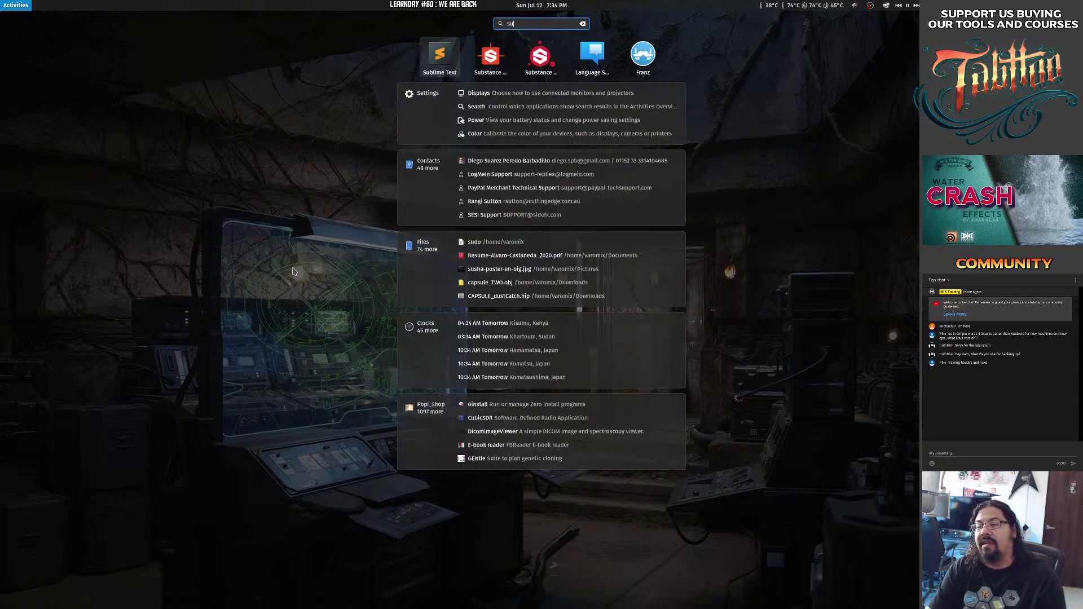
key("Right")
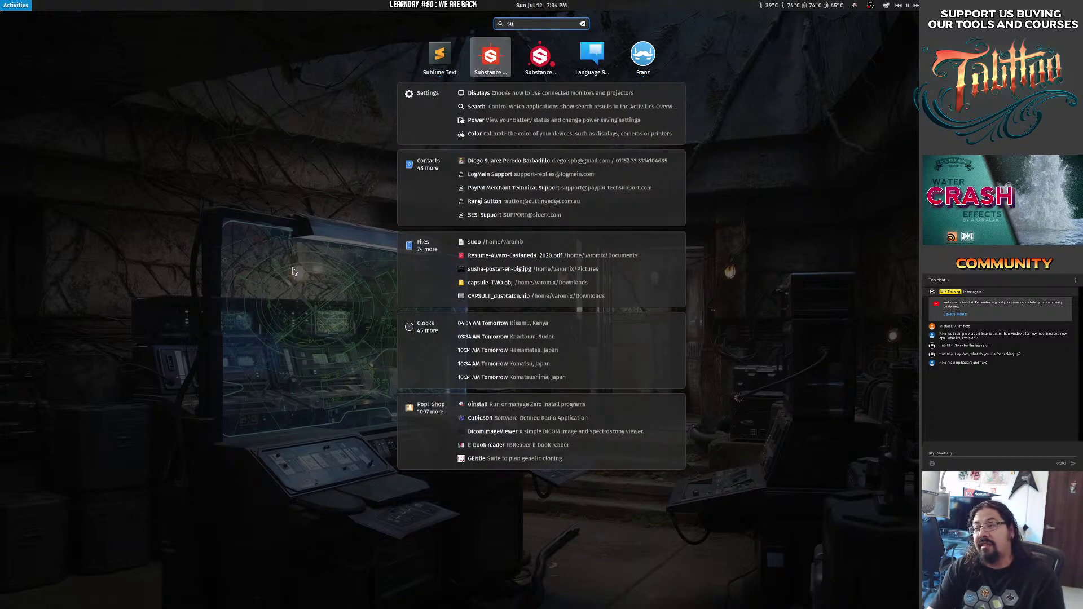
key("super")
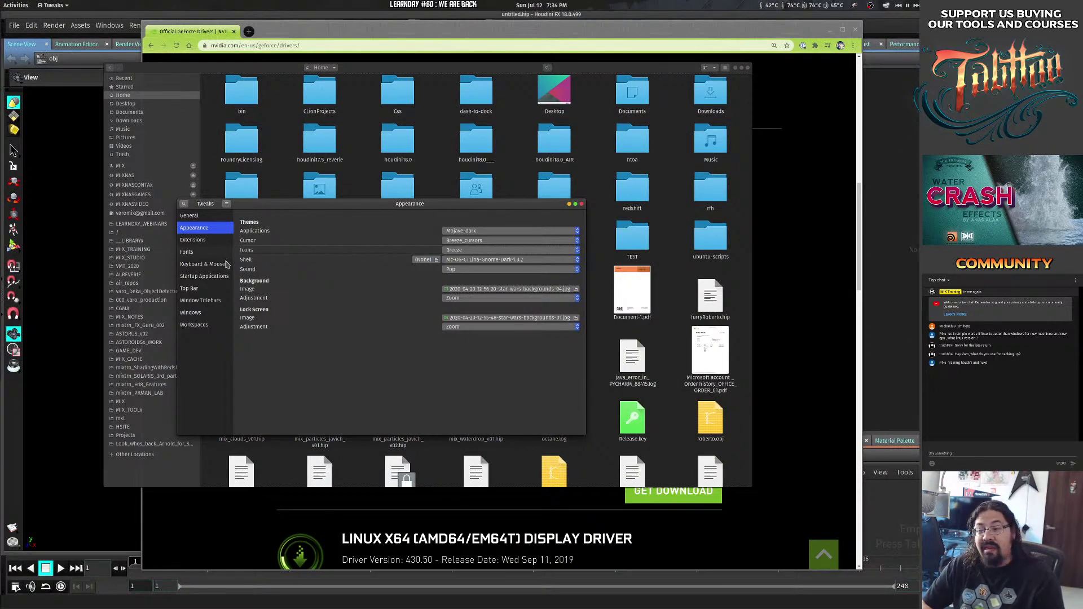
key("super")
type("paint")
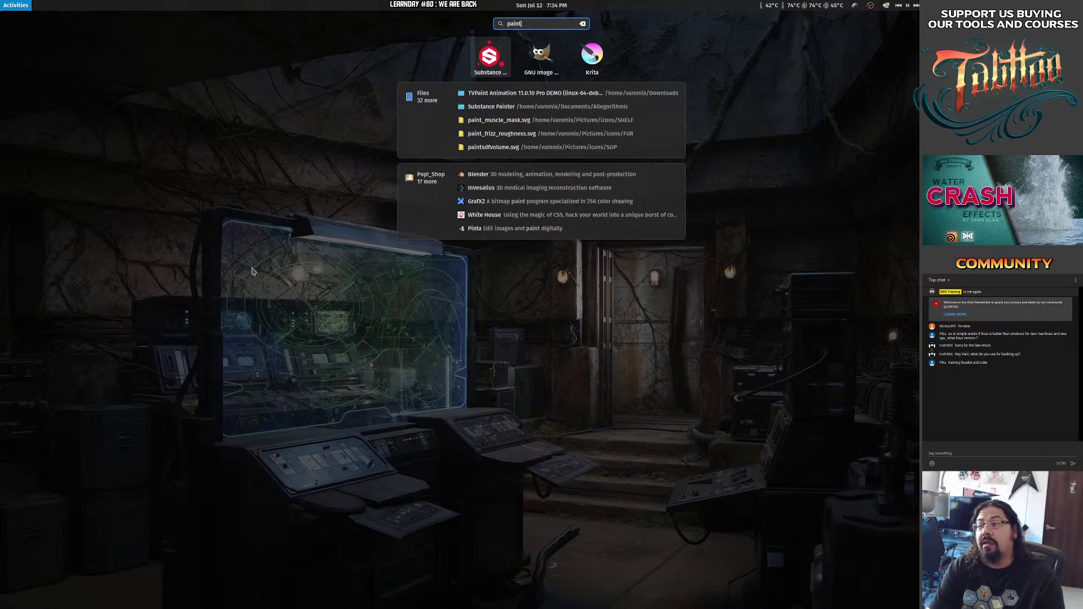
key("Return")
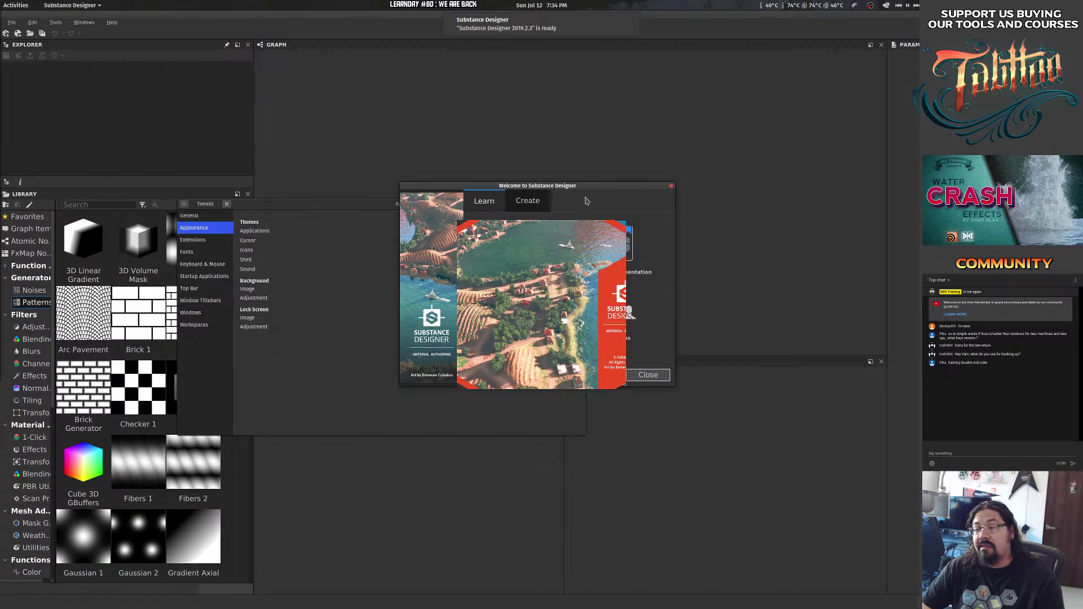
Open the recent conveyor.sbs document from the Welcome dialog.
left_click_drag(599, 191, 349, 193)
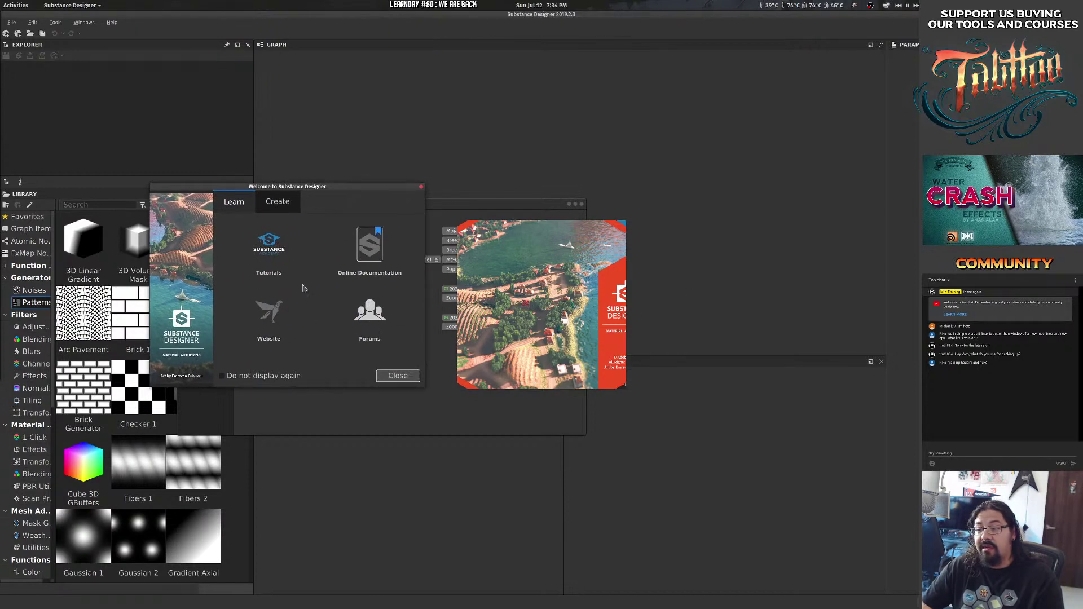
left_click(234, 203)
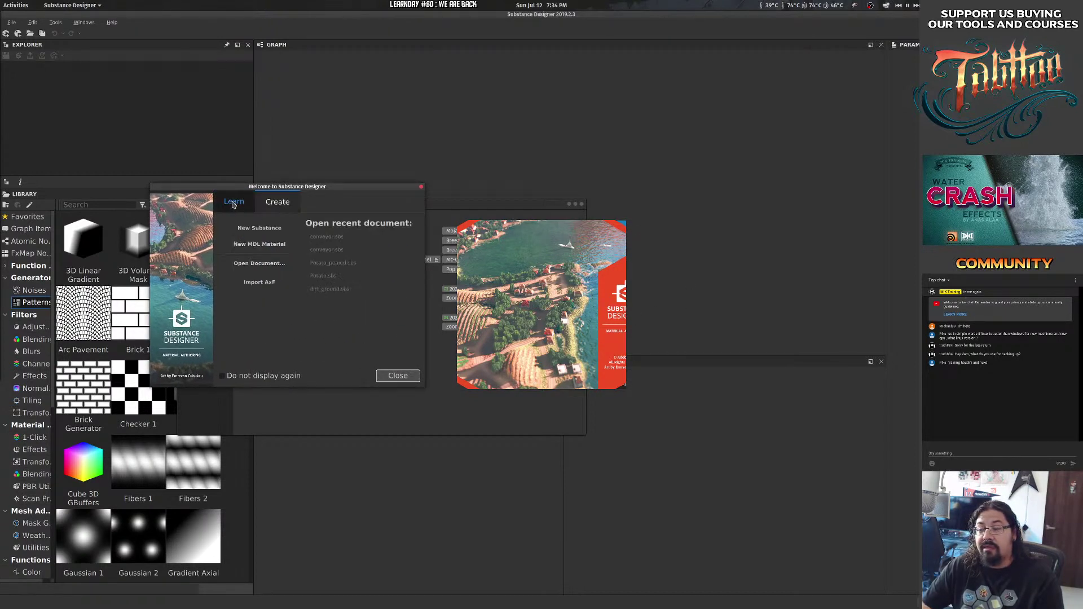
left_click(338, 237)
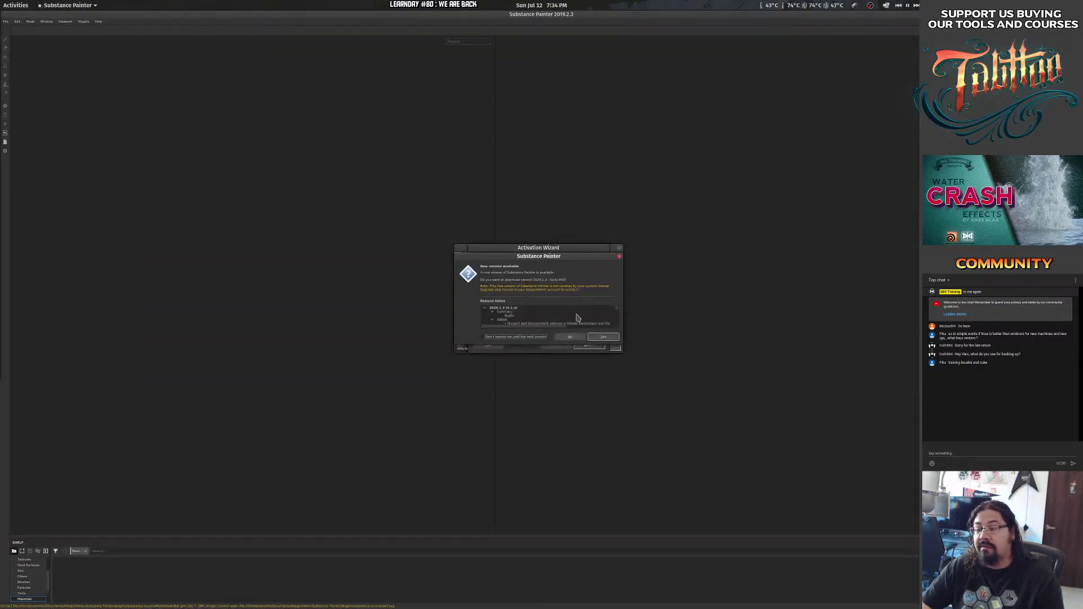
Decline the Substance Painter update offer and quit Painter at the Activation Wizard.
left_click_drag(552, 260, 459, 257)
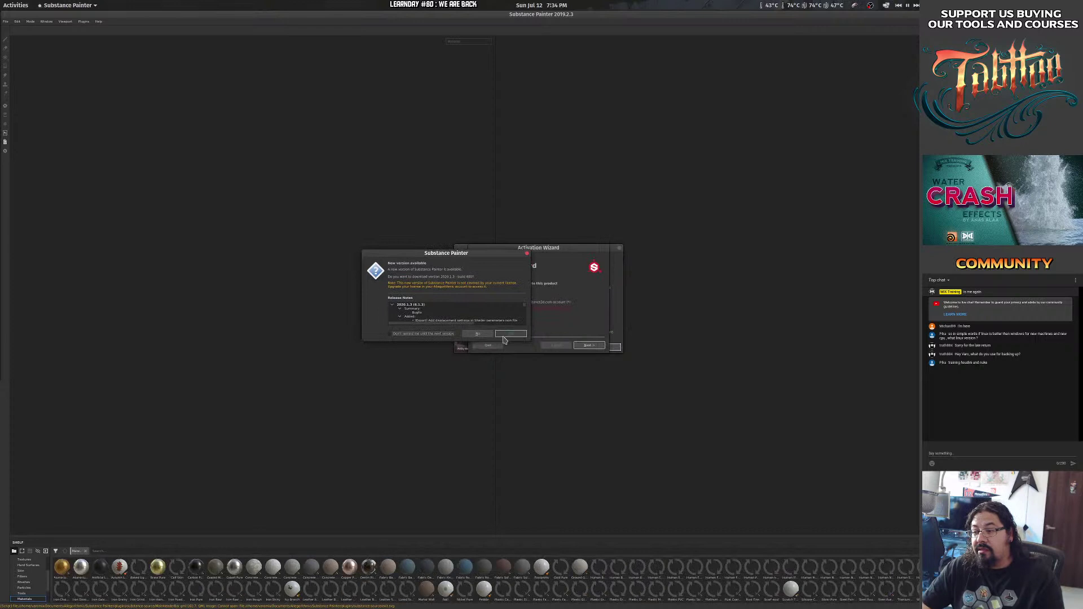
left_click(468, 334)
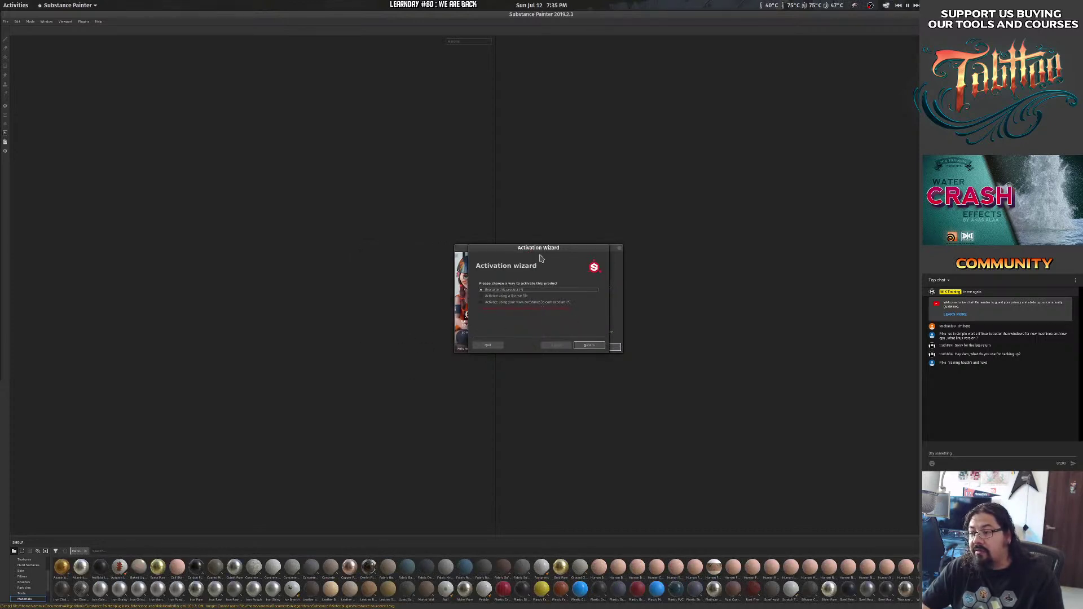
mouse_move(540, 245)
left_mouse_down()
mouse_move(479, 360)
mouse_move(524, 232)
left_mouse_up()
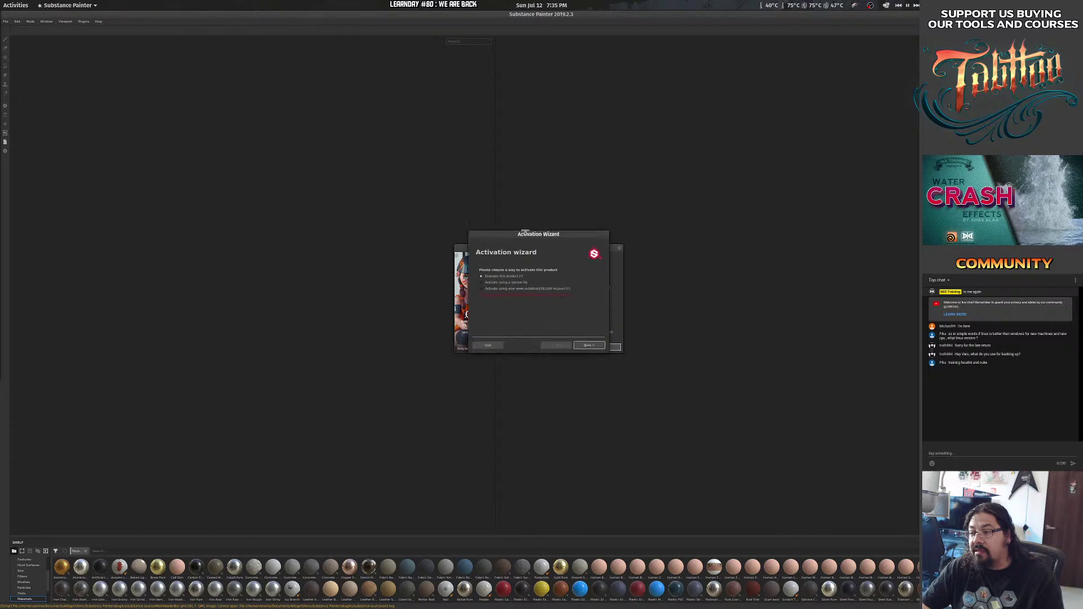
left_click(489, 345)
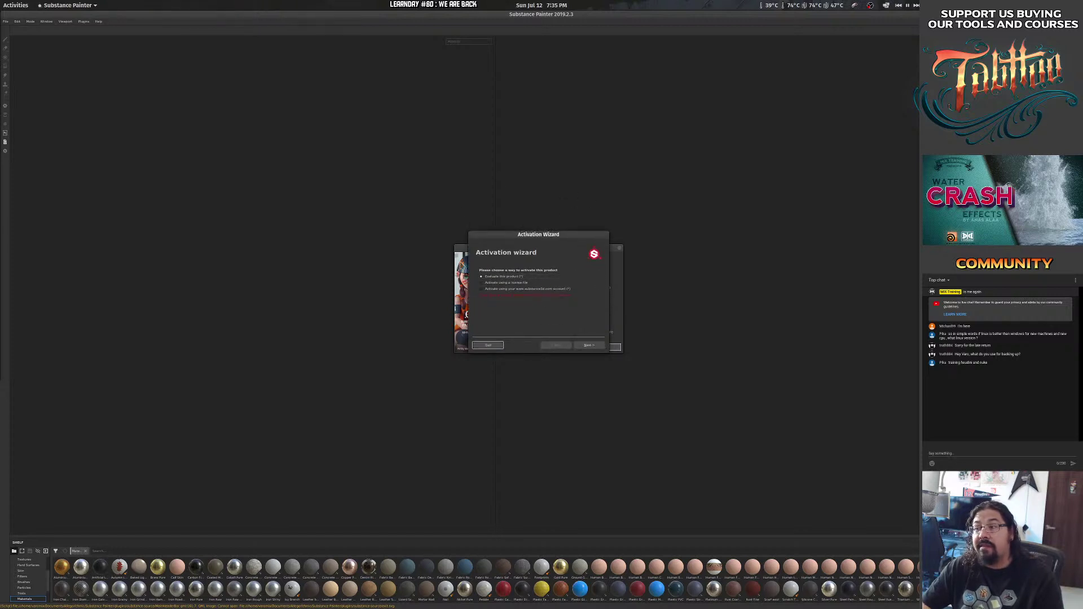
left_click(475, 345)
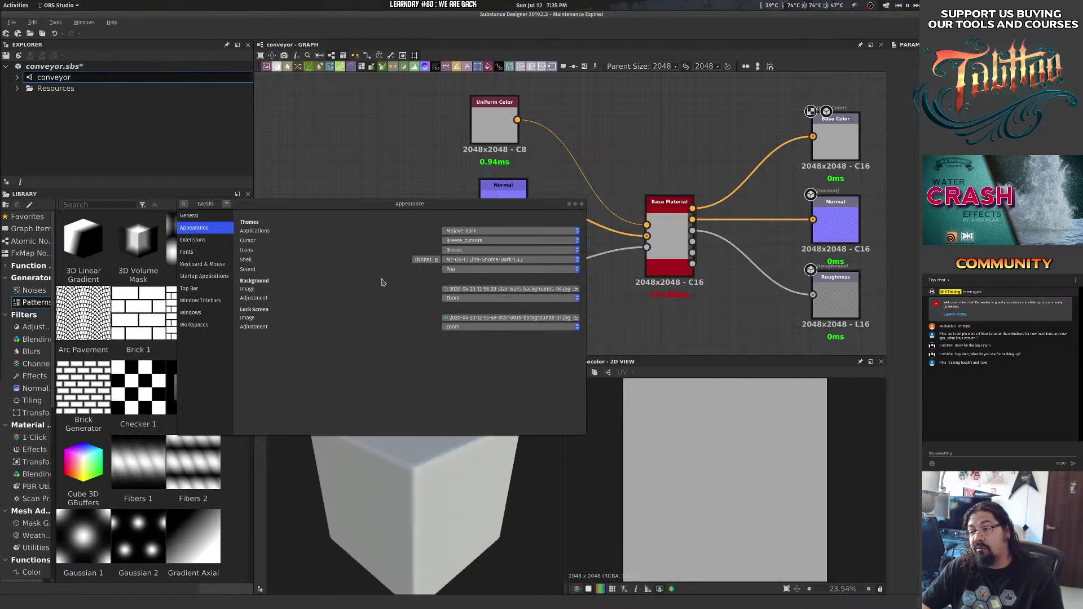
Add an Arc Pavement node to the conveyor graph and place it upper left.
left_click(532, 342)
key("super+h")
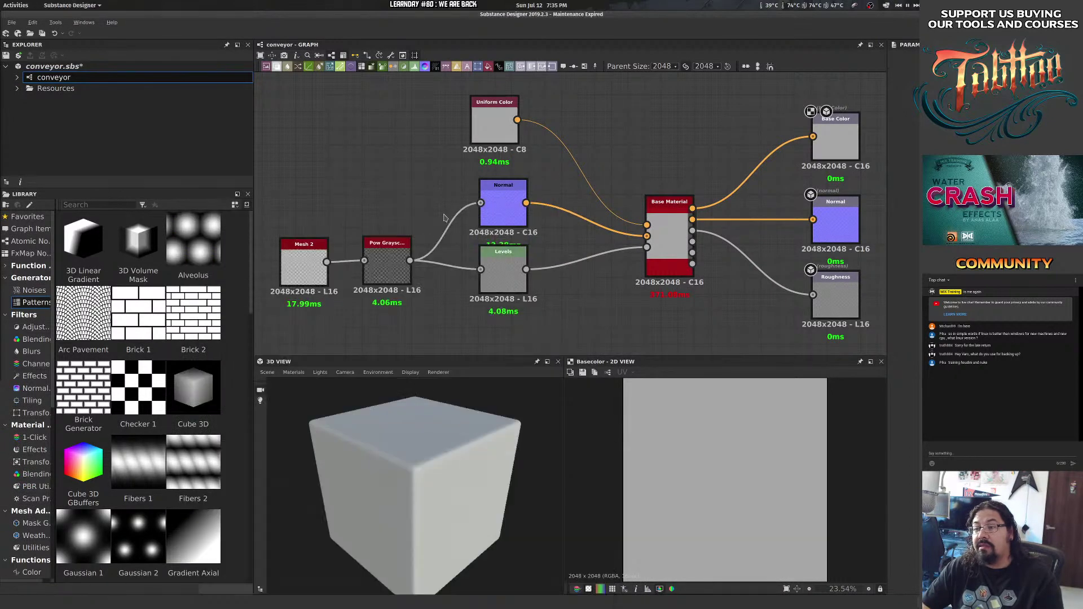
left_click_drag(562, 310, 508, 305)
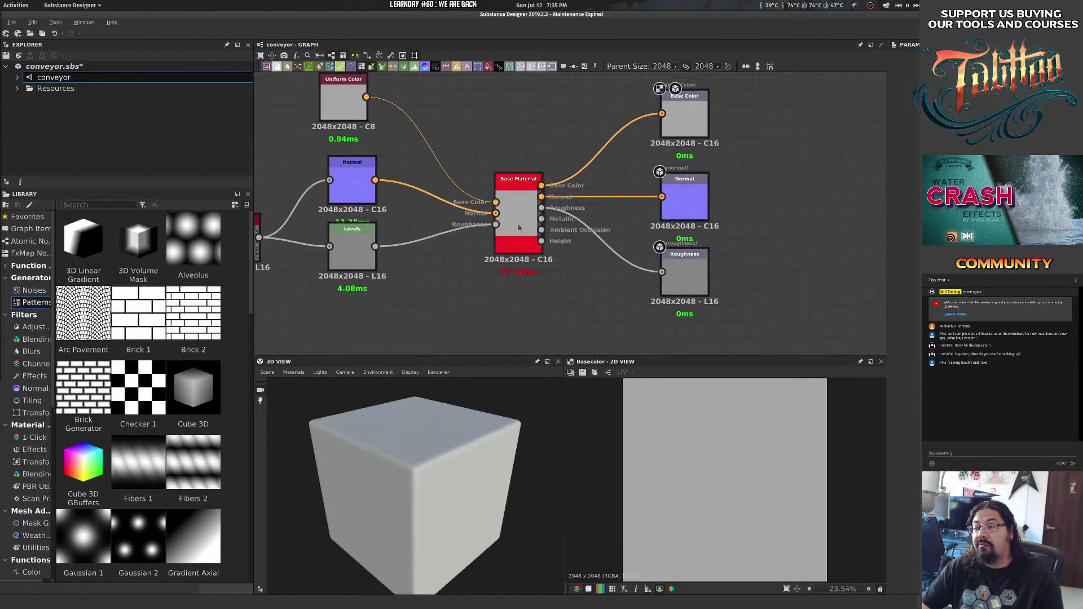
left_click(519, 220)
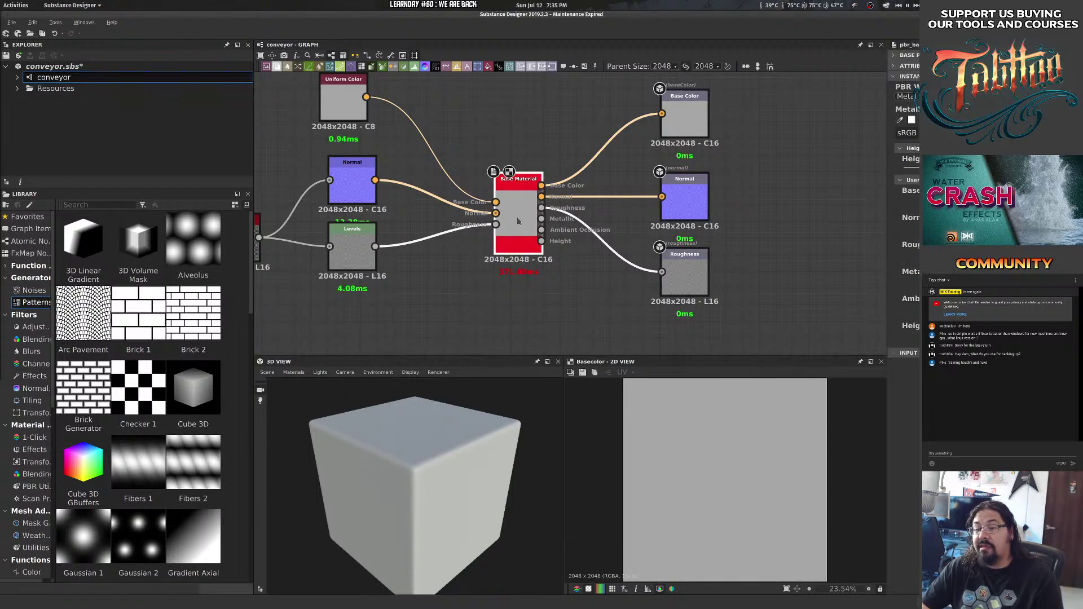
left_click_drag(83, 312, 352, 313)
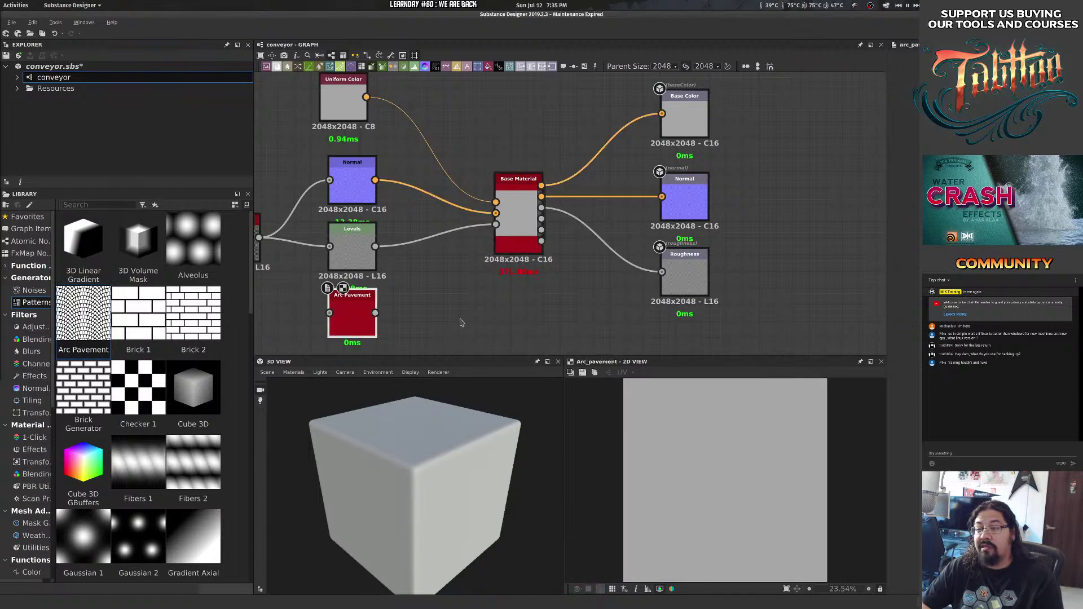
left_click_drag(437, 333, 609, 176)
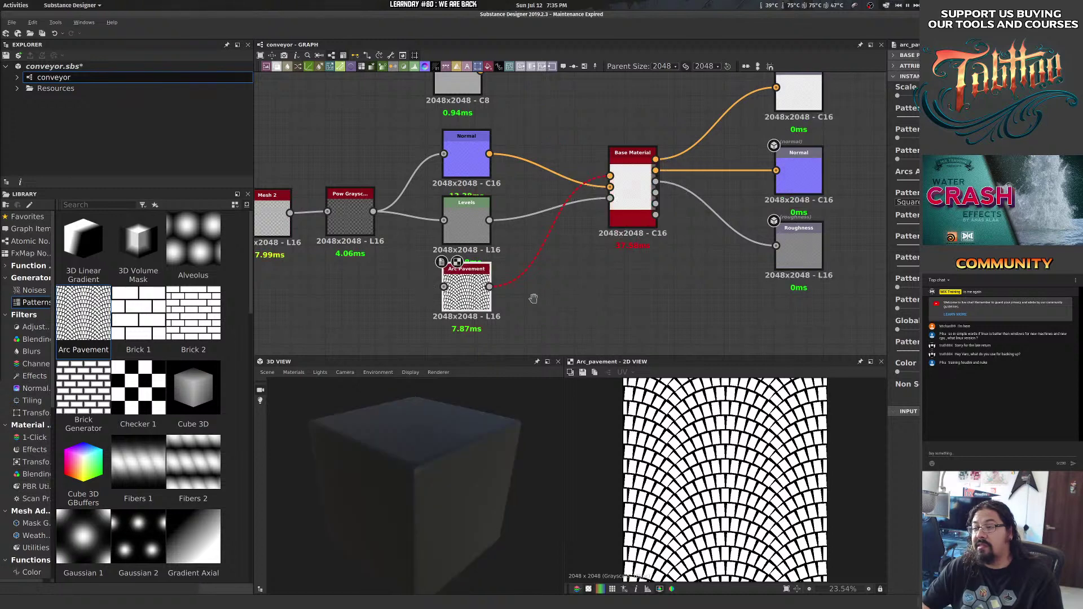
left_click_drag(541, 269, 536, 313)
key("ctrl+z")
left_click_drag(454, 333, 322, 166)
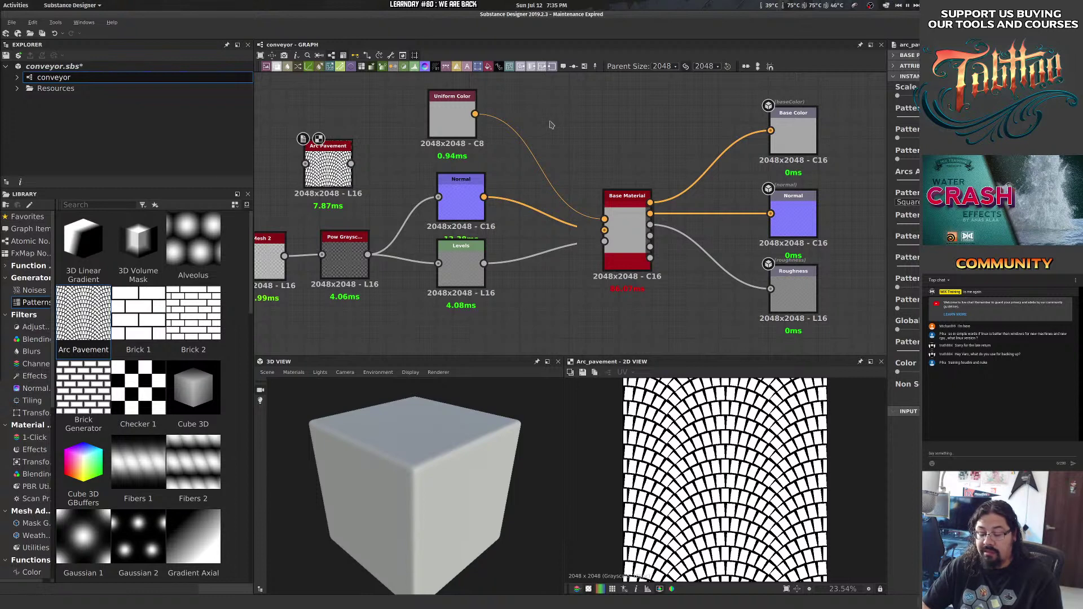
Create a Blend node from Uniform Color and wire Uniform Color and Arc Pavement into it.
left_click_drag(475, 113, 510, 126)
type("blend")
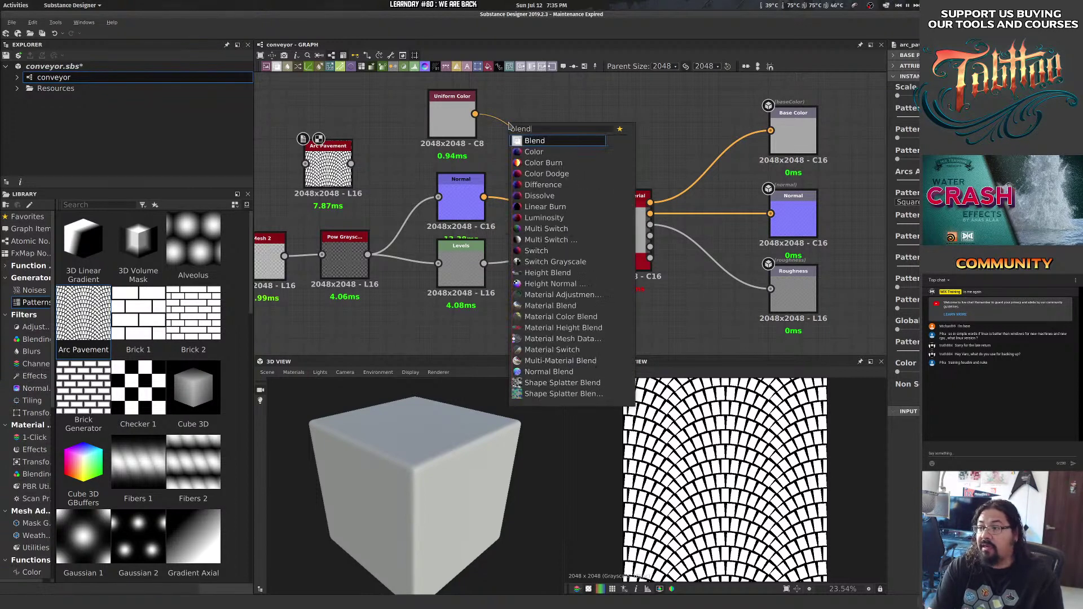
key("Return")
mouse_move(475, 116)
left_mouse_down()
mouse_move(392, 117)
mouse_move(374, 102)
mouse_move(488, 103)
left_mouse_up()
key("Escape")
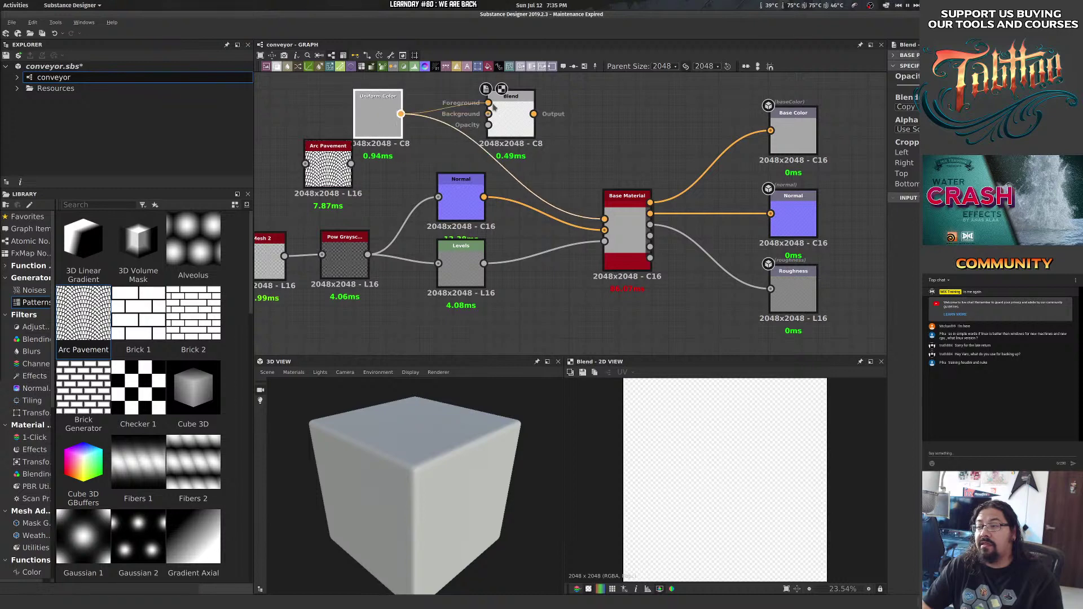
left_click_drag(351, 164, 604, 219)
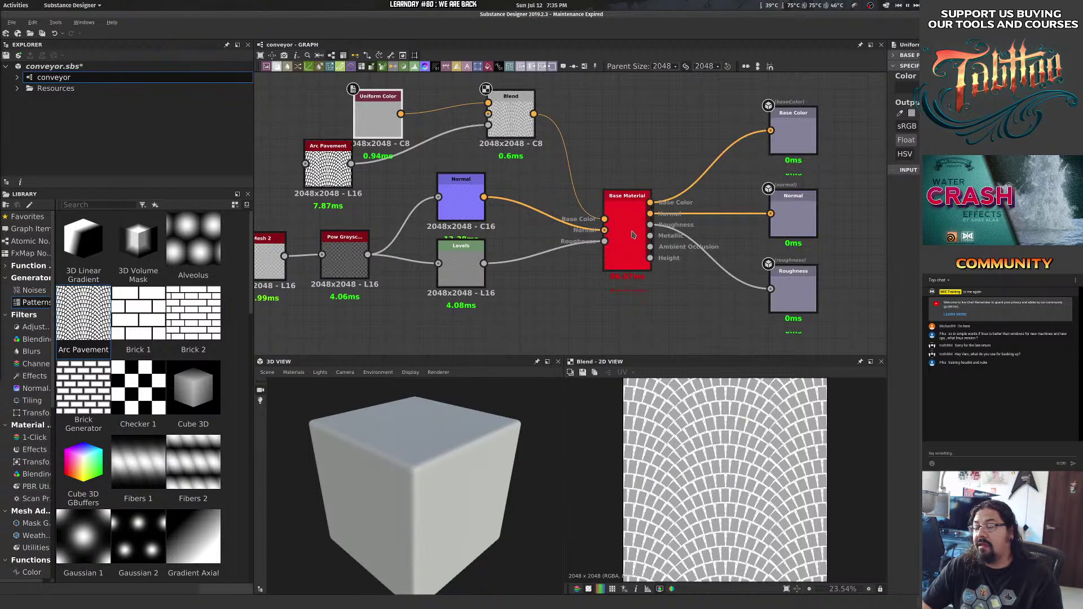
double_click(628, 230)
Apply the Base Material to the 3D preview cube and orbit it to the front.
left_click_drag(629, 231, 521, 439)
left_click_drag(554, 289, 613, 25)
left_click_drag(590, 154, 472, 385)
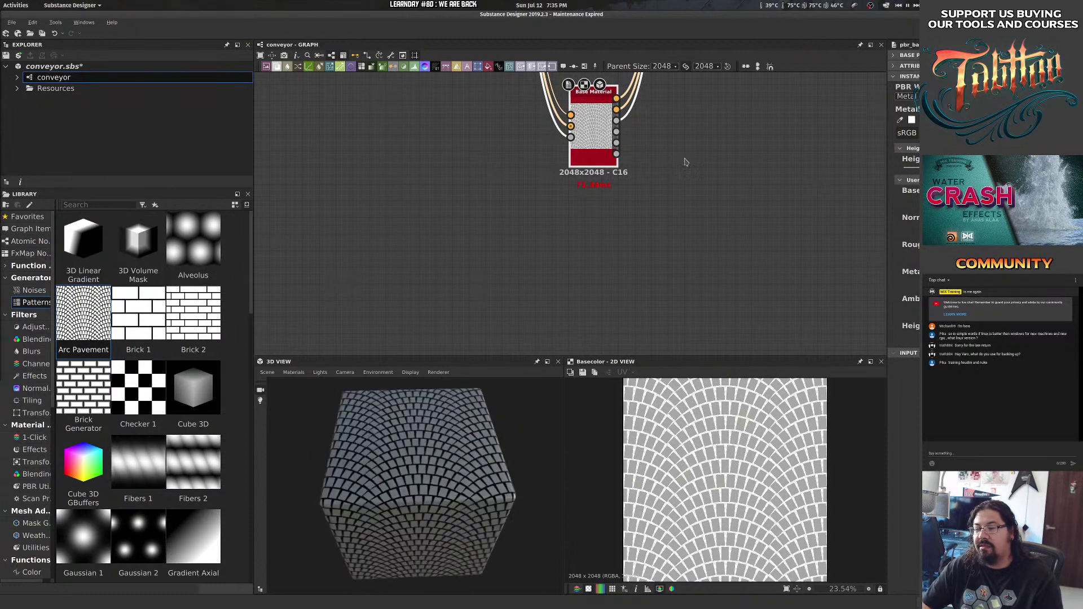
left_click_drag(685, 161, 640, 377)
Place Base Material between the input and output nodes and orbit the cube to show the pavement.
left_click_drag(554, 325, 635, 109)
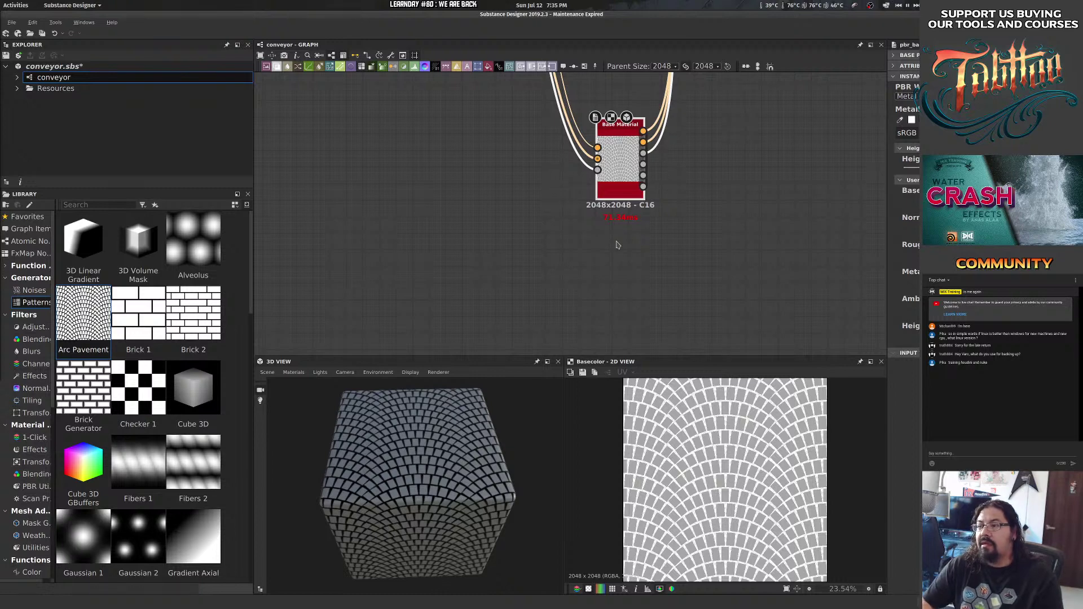
left_click_drag(576, 207, 483, 321)
left_click_drag(481, 406, 604, 394)
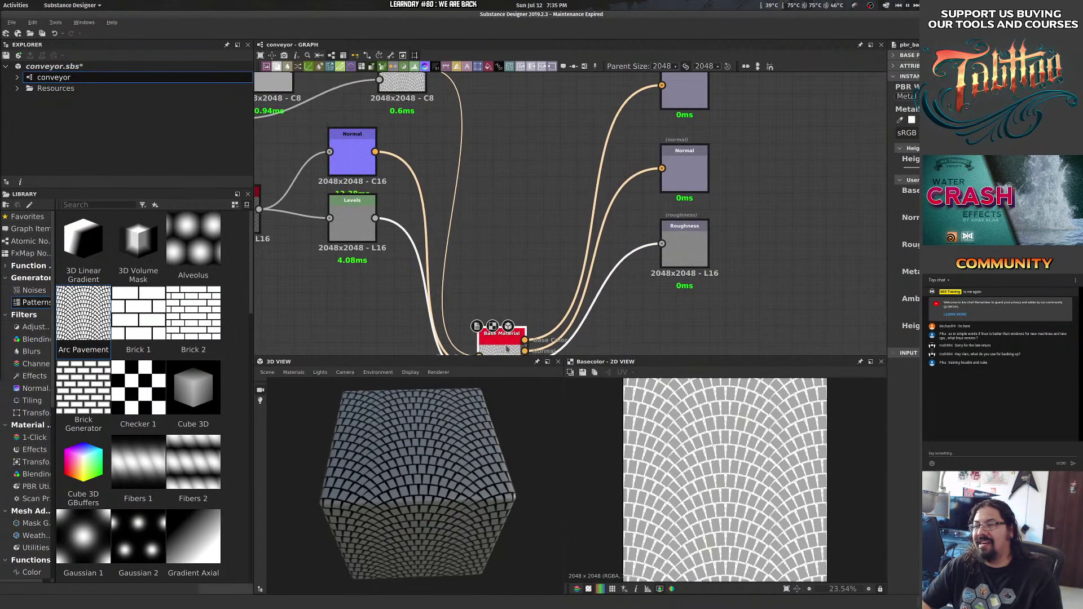
left_click_drag(496, 350, 564, 131)
left_click_drag(539, 220, 484, 245)
left_click_drag(515, 180, 483, 188)
left_click(478, 270)
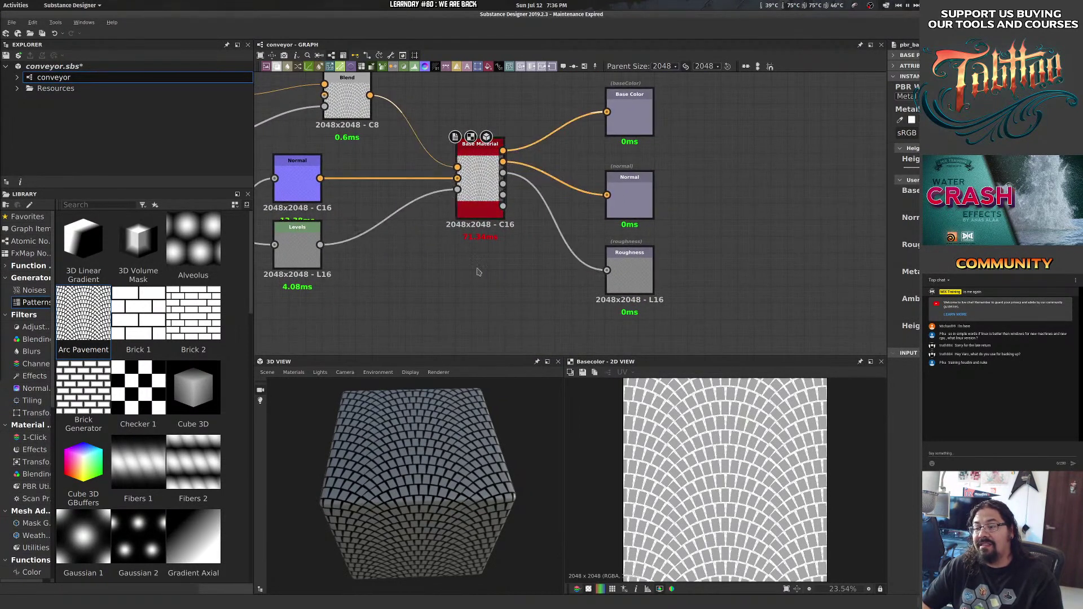
left_click_drag(478, 271, 561, 229)
left_click_drag(525, 451, 467, 409)
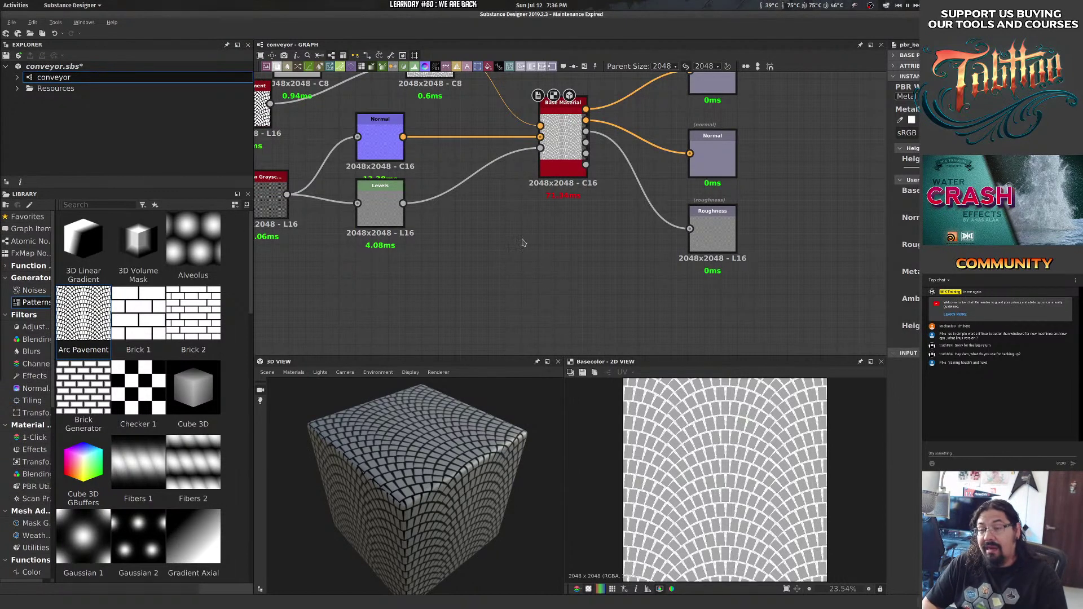
left_click(550, 136)
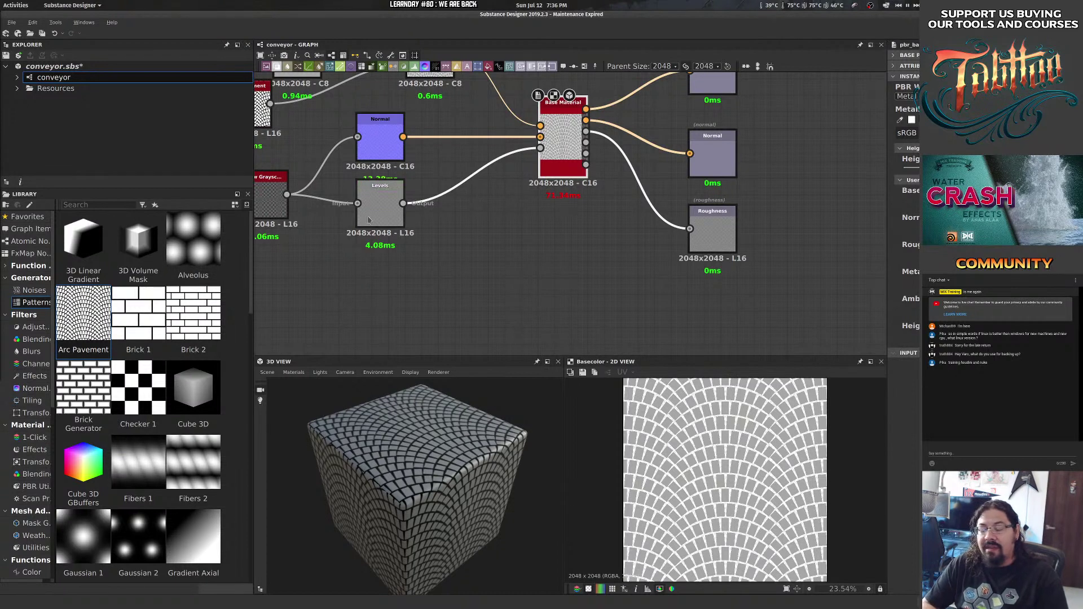
key("super+2")
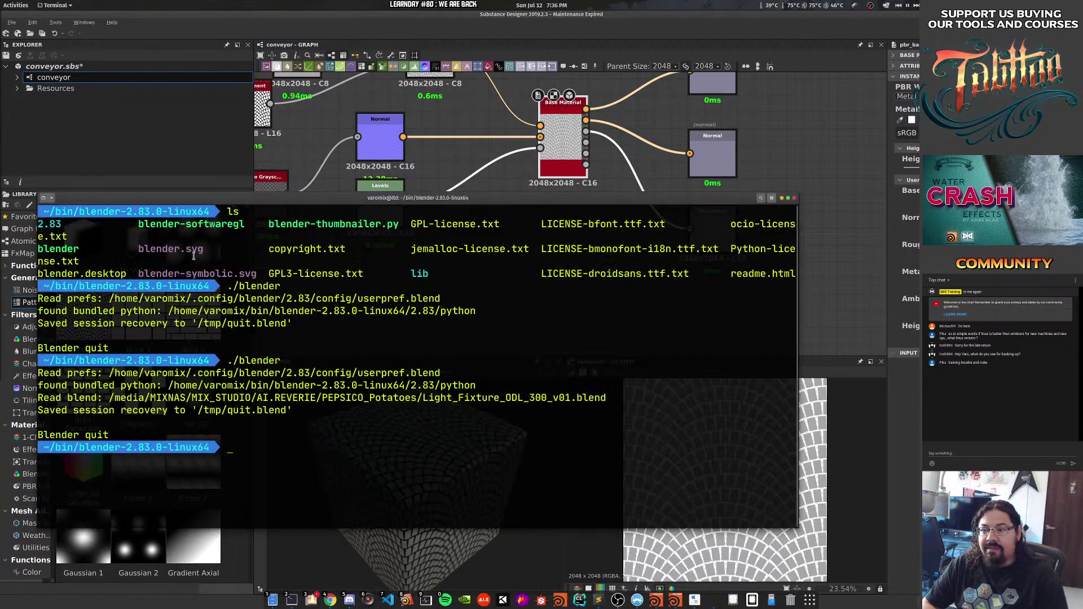
Bring up Files on the temp folder, park it off-screen, then return it to view.
key("super+1")
left_click_drag(473, 183, 0, 234)
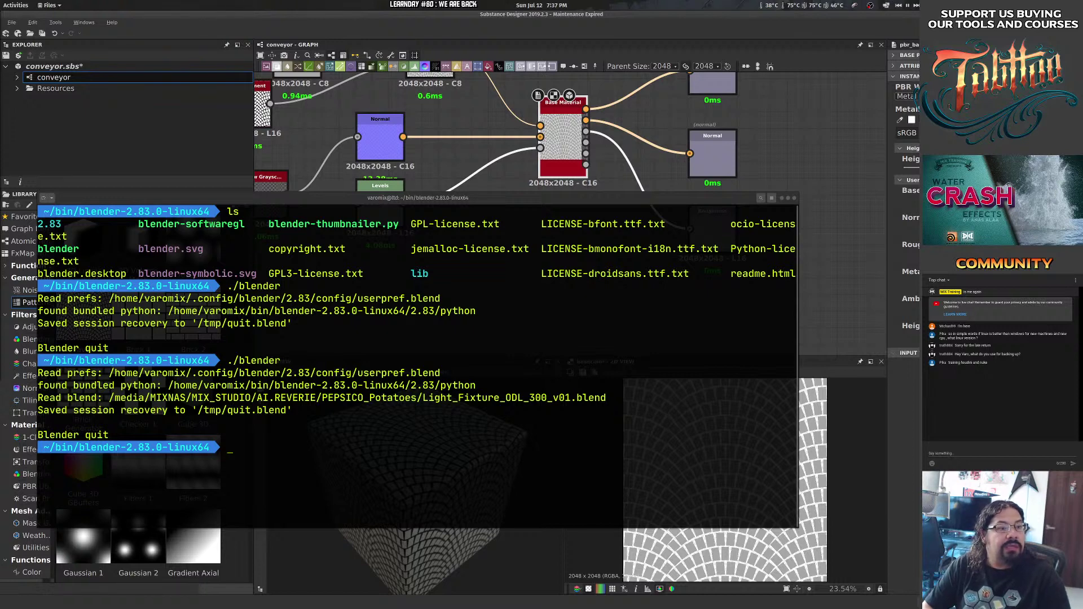
left_click_drag(0, 189, 507, 233)
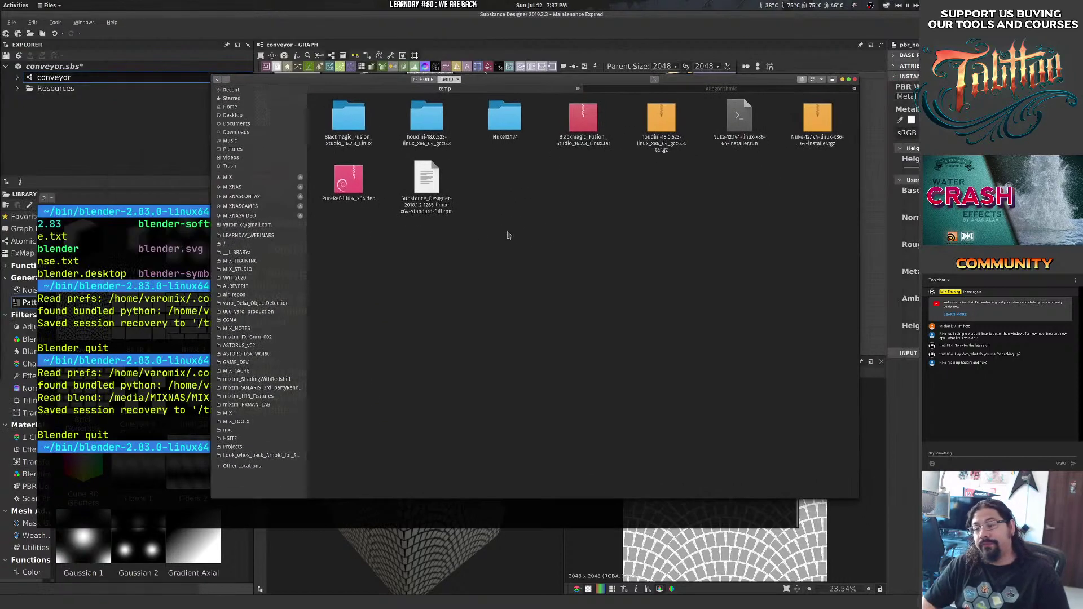
Quit Substance Designer without saving, deselect the rpm and search Activities for 'back'.
left_click(477, 28)
left_click(13, 24)
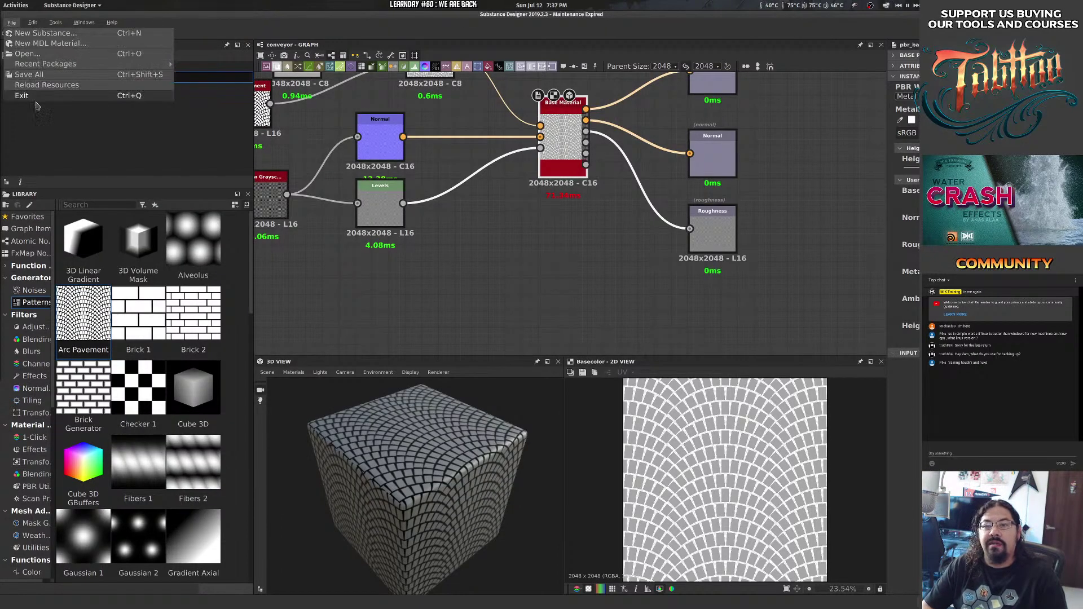
left_click(43, 105)
left_click(536, 321)
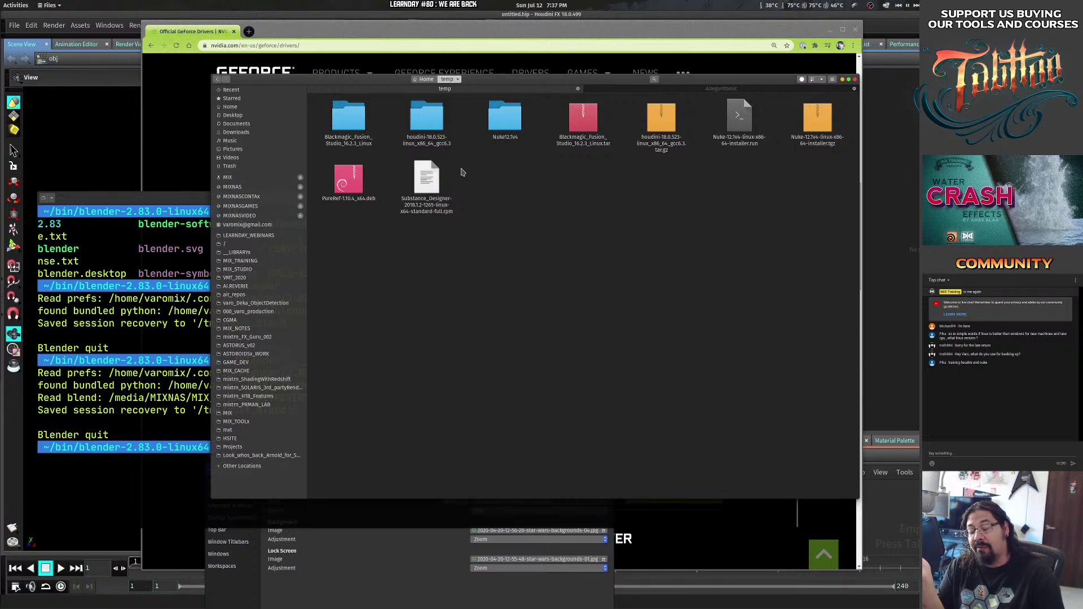
left_click(375, 285)
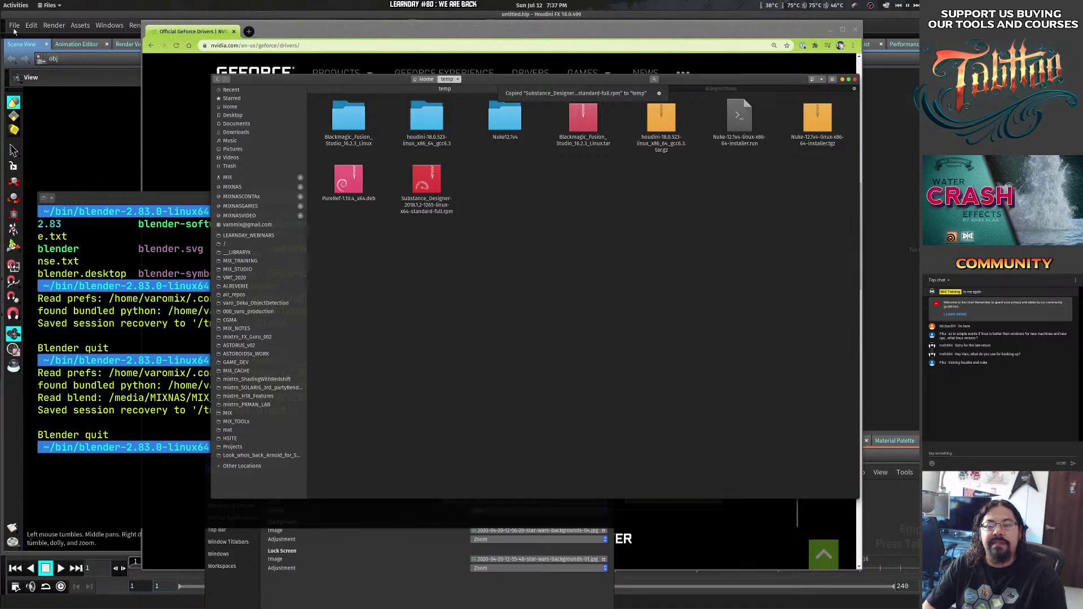
type("back")
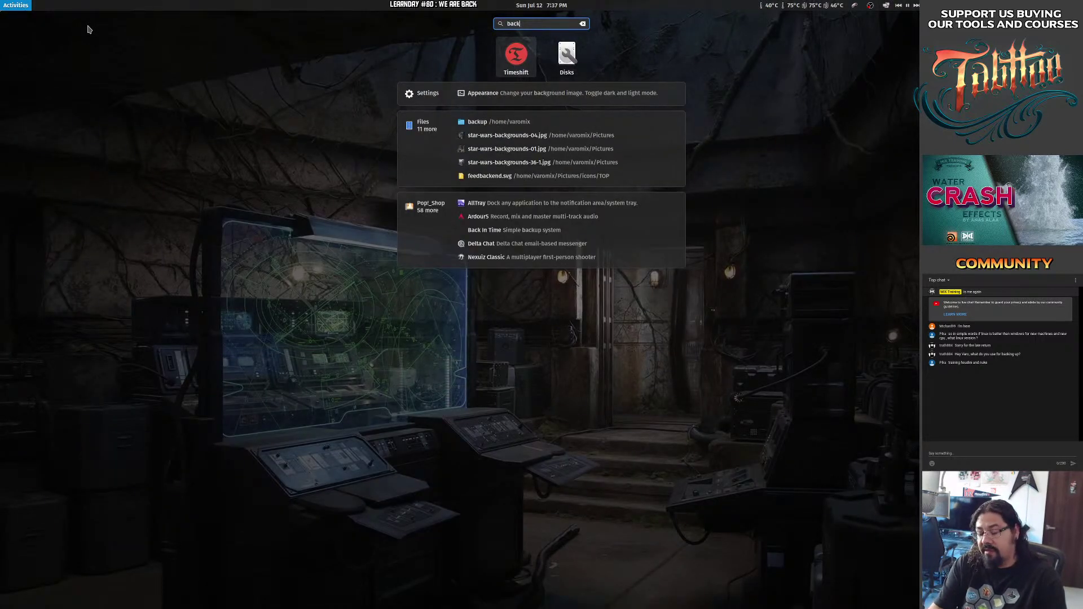
Launch Timeshift with the account password and sort its two Pop 20.04 snapshots newest first.
key("Return")
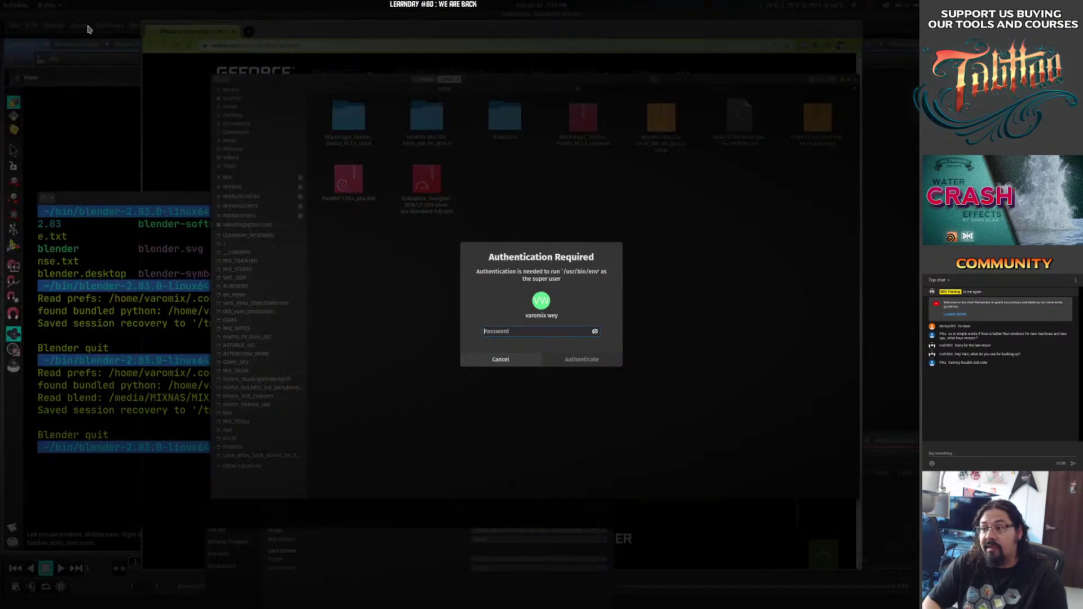
type("********")
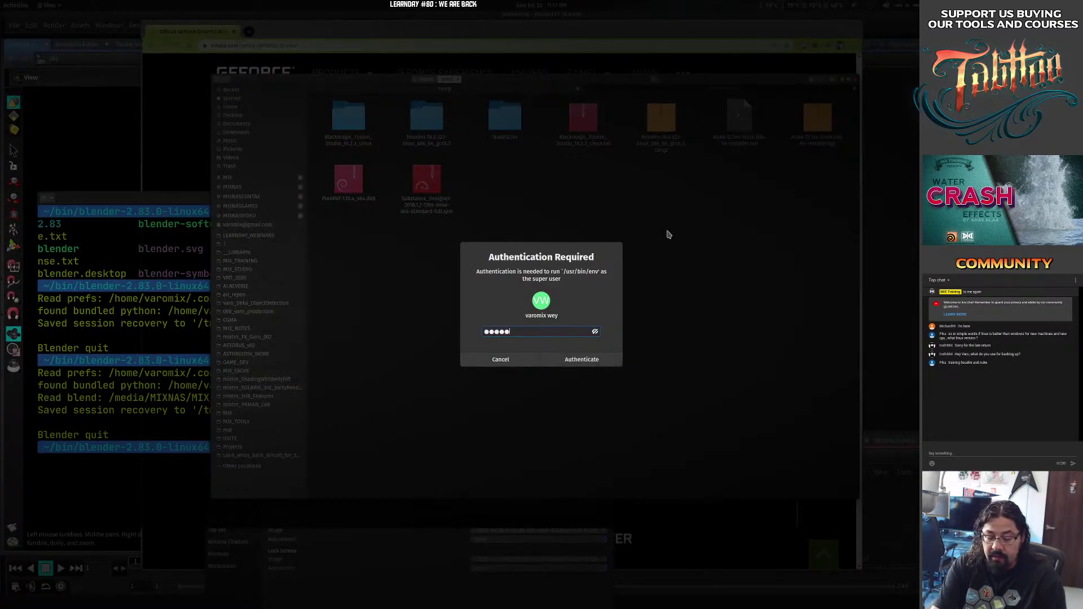
key("Return")
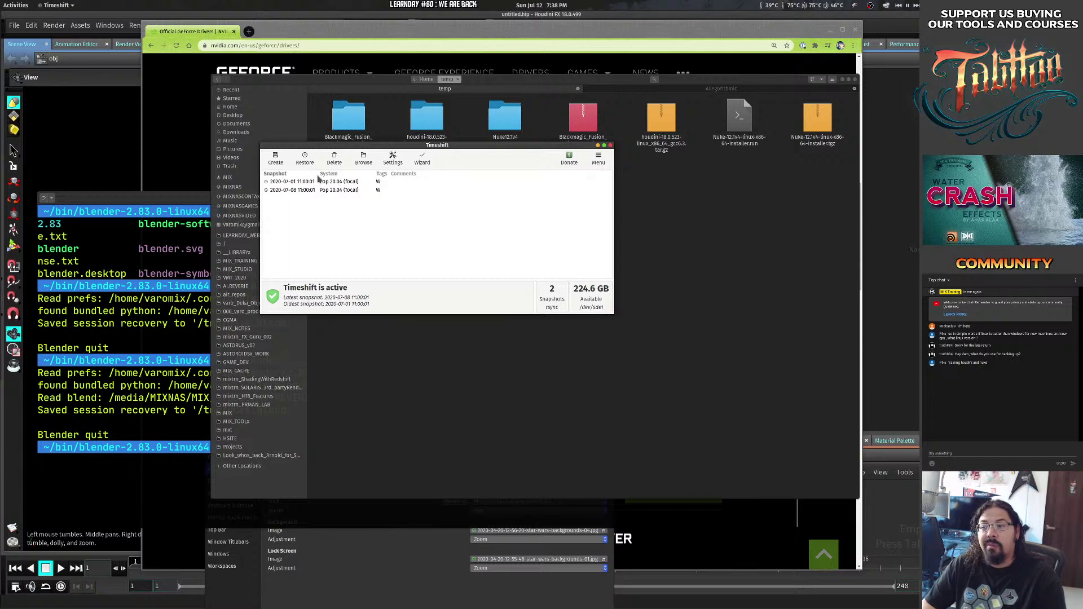
left_click(313, 174)
left_click_drag(317, 175, 351, 174)
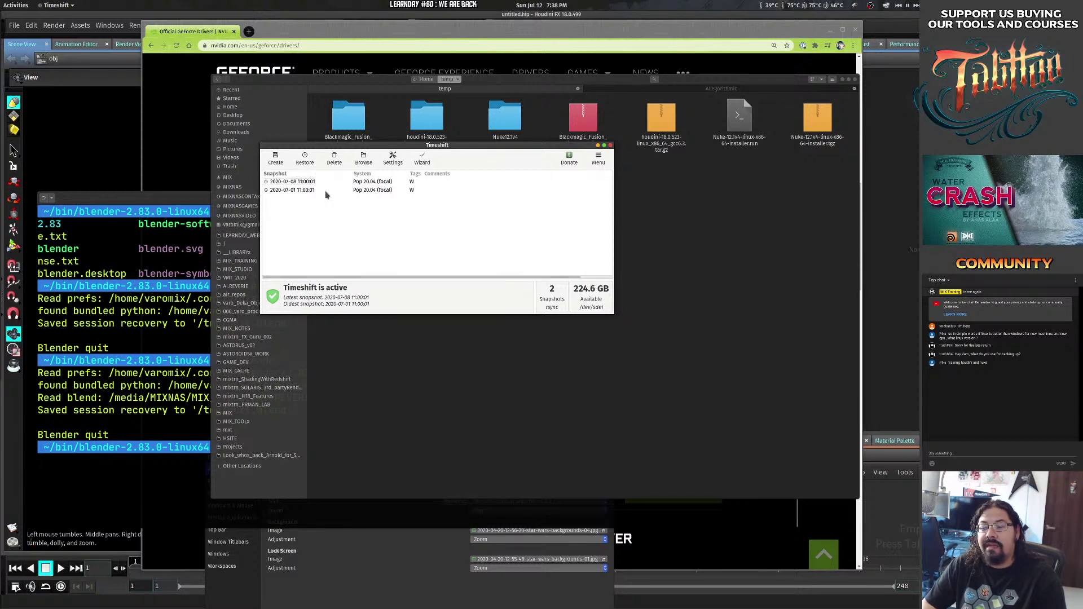
left_click(289, 183)
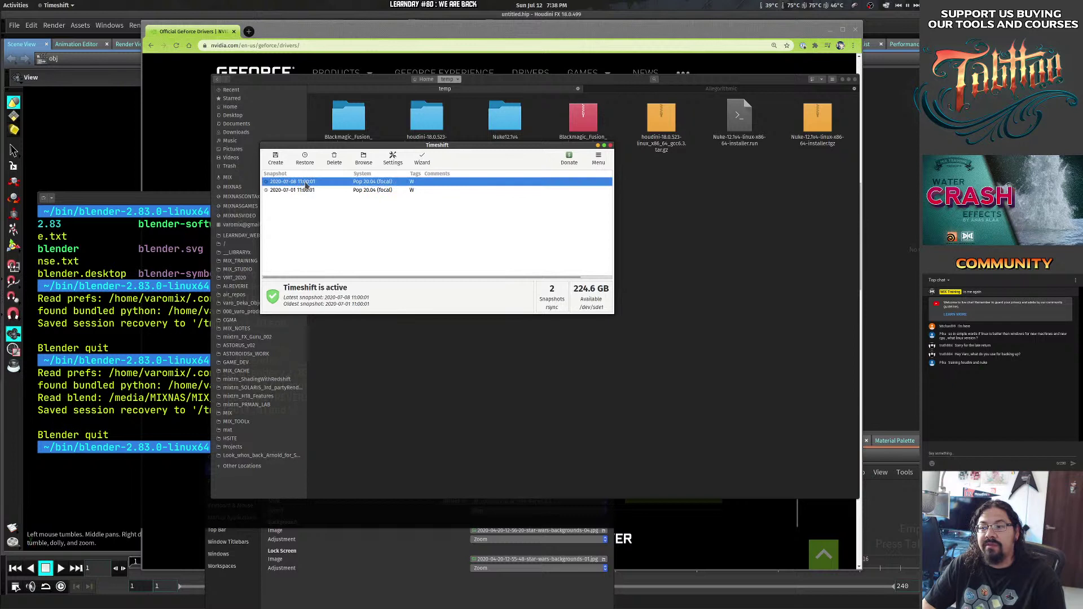
left_click_drag(583, 277, 514, 255)
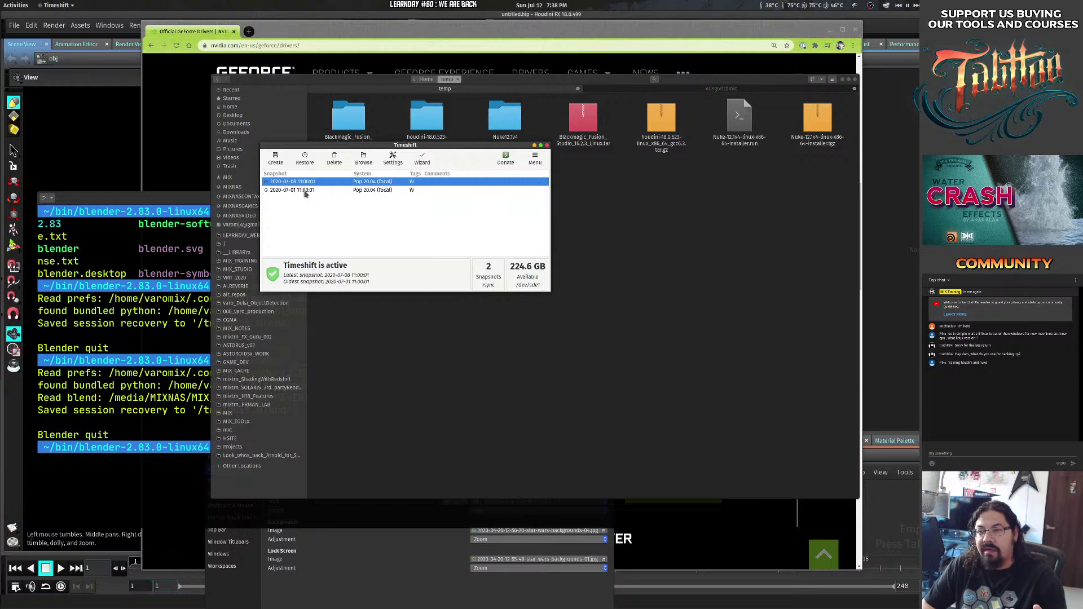
left_click(298, 191)
left_click(309, 183)
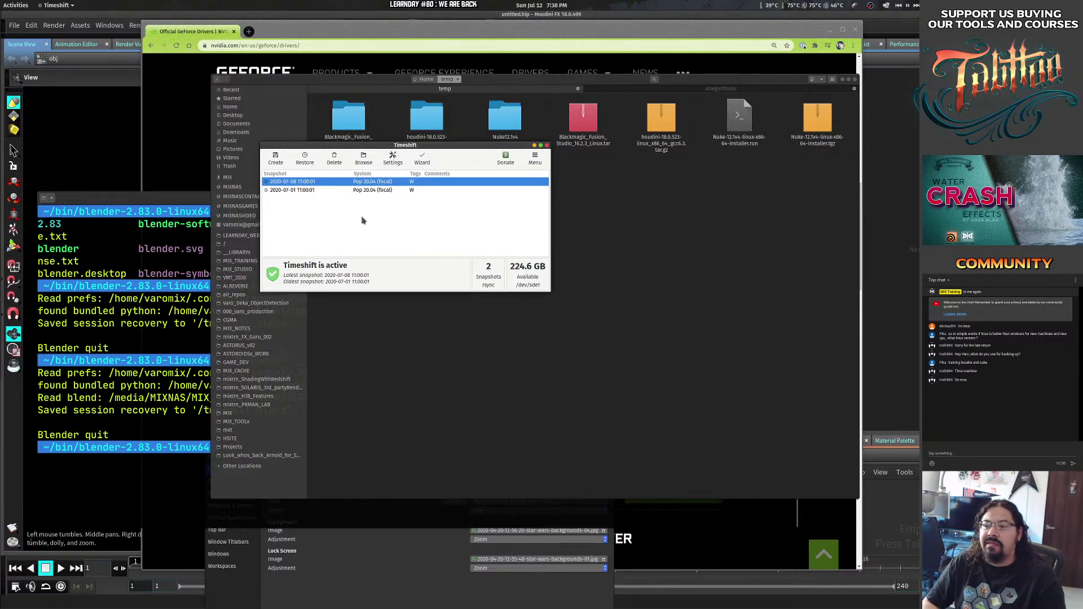
Check Timeshift's extra menu options, close Timeshift and reselect the Substance_Designer rpm.
left_click_drag(374, 227, 344, 293)
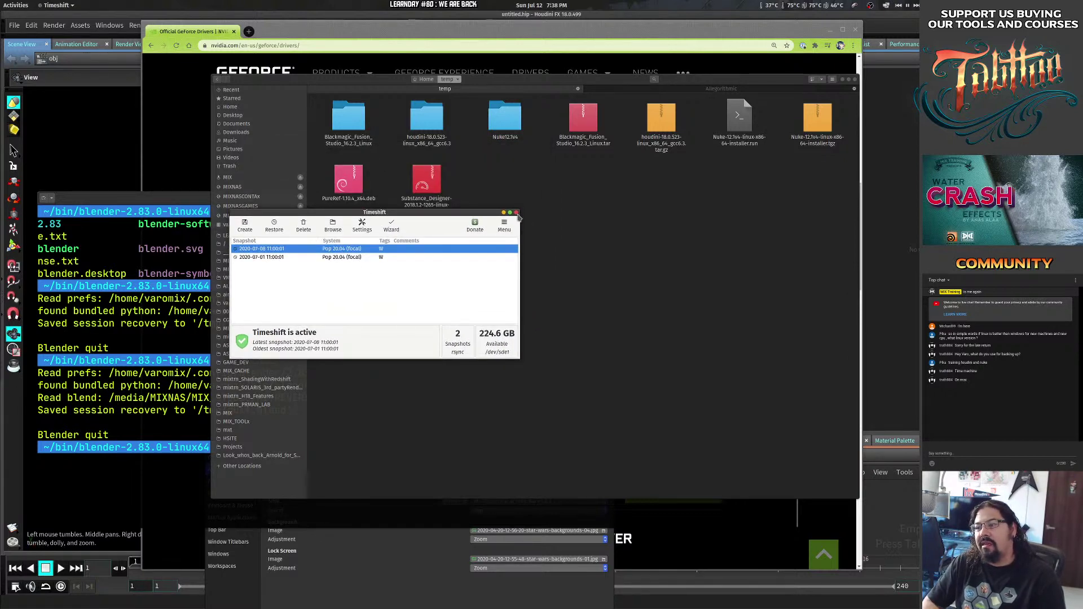
left_click(506, 227)
left_click(515, 212)
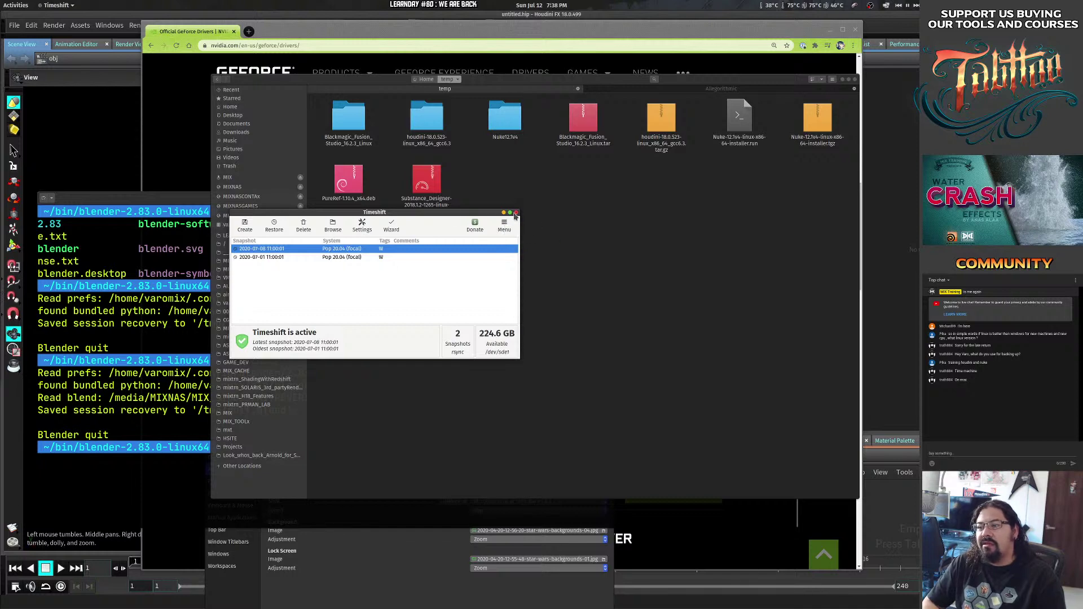
left_click(516, 212)
left_click(425, 178)
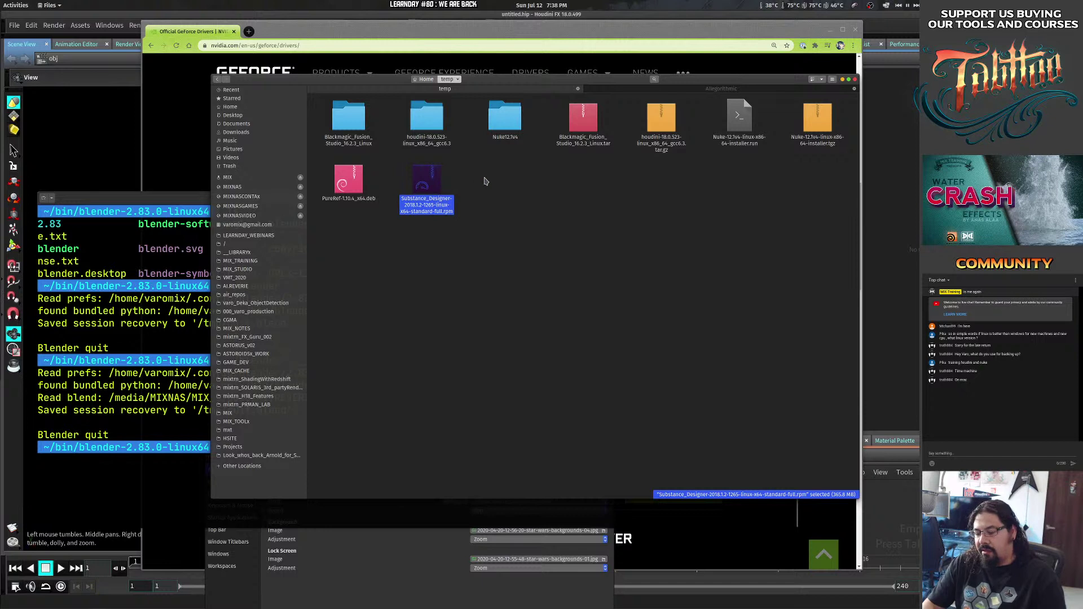
Open the Substance_Designer-2018.1.2 rpm from the temp folder in Archive Manager.
left_click(412, 309)
left_click(437, 203)
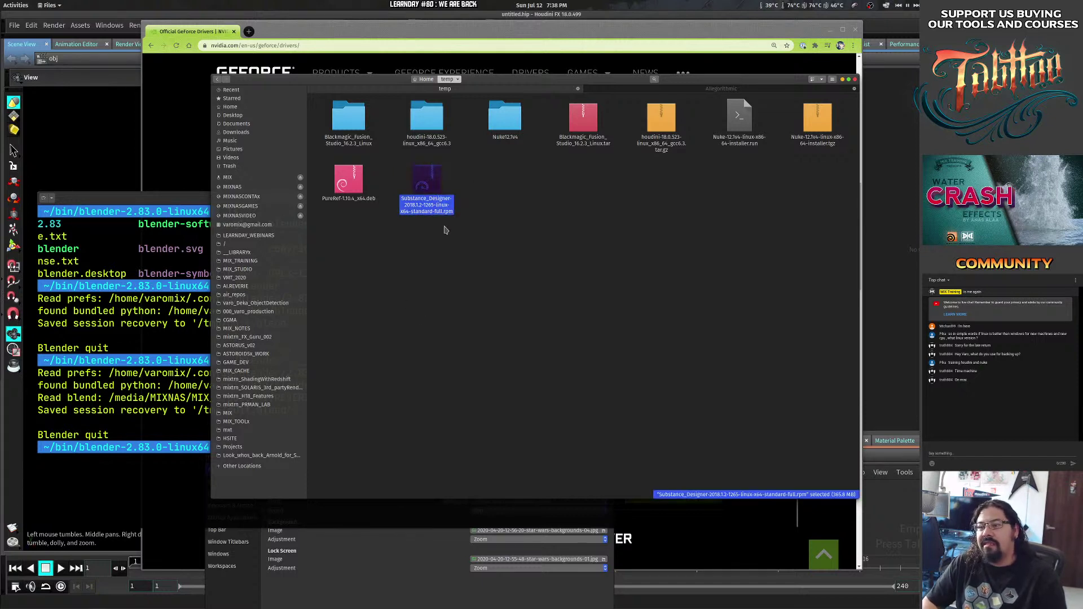
left_click(501, 221)
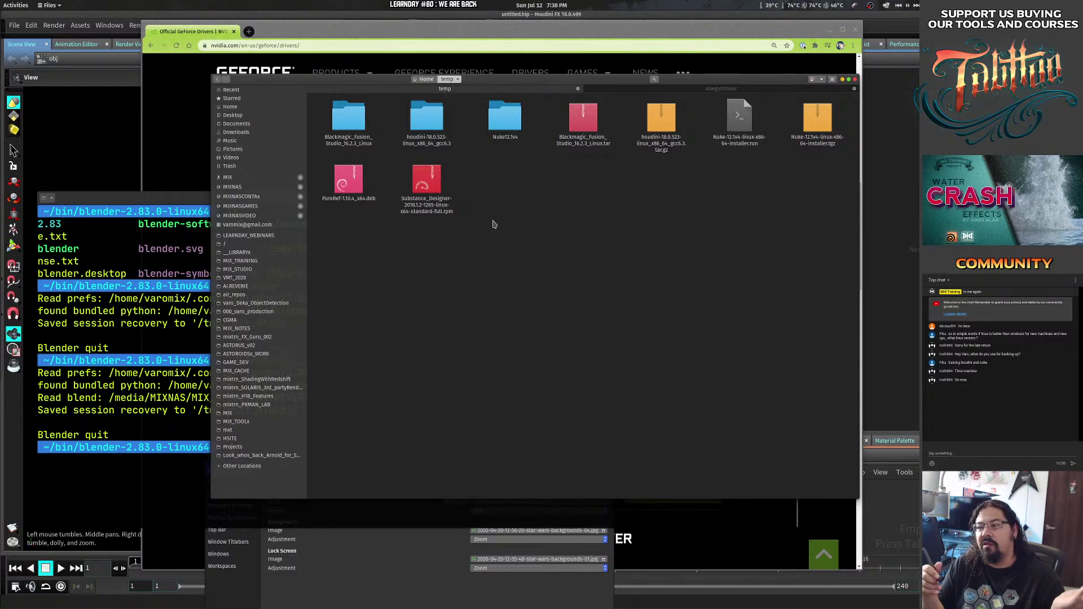
left_click(427, 179)
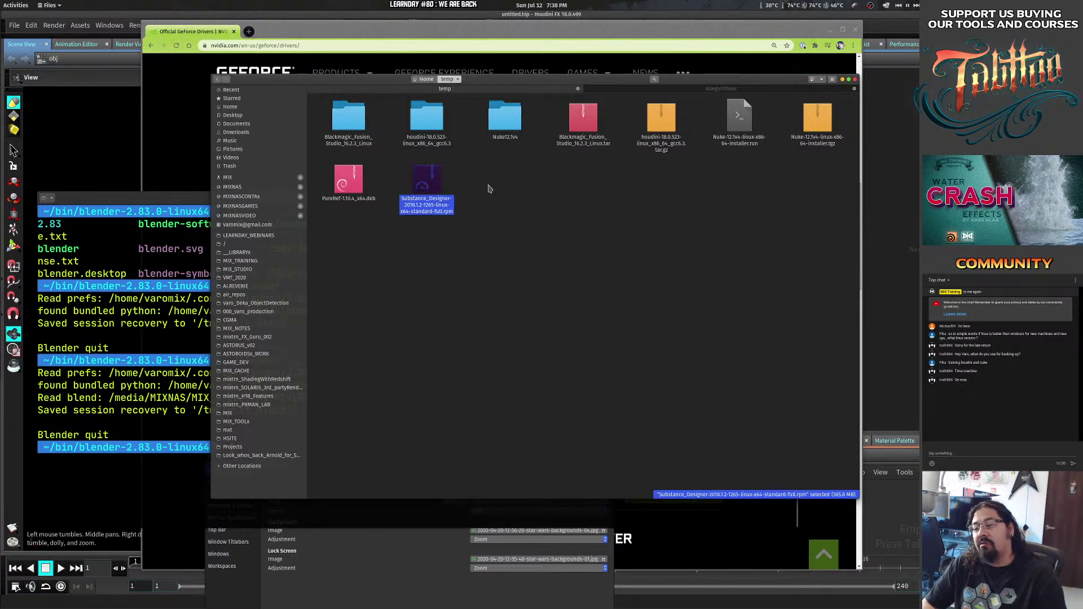
double_click(435, 189)
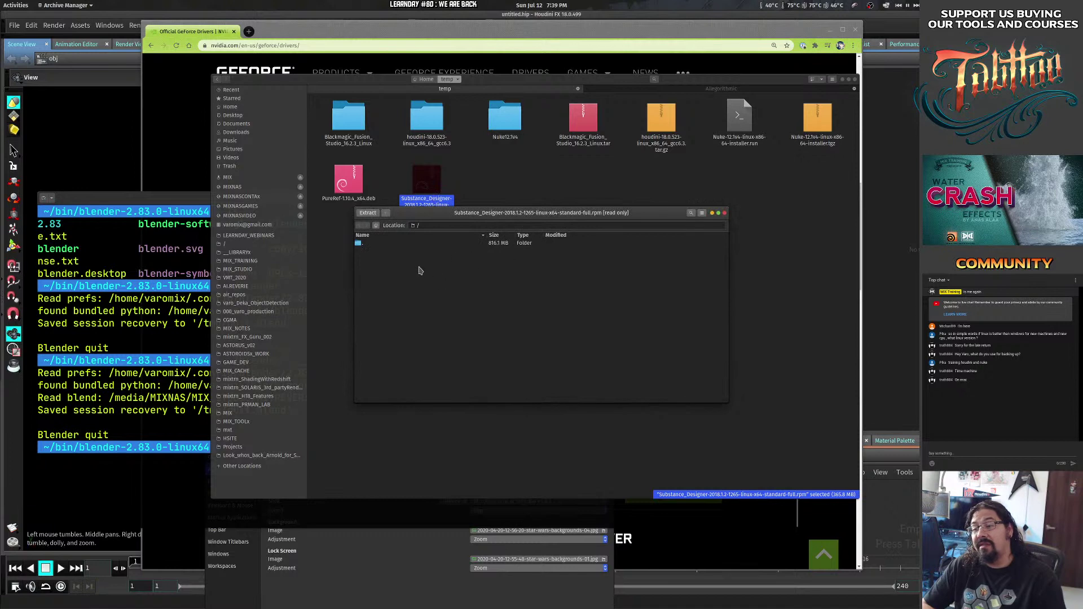
Browse the rpm archive down to opt/Allegorithmic/Substance_Designer, then close Archive Manager.
left_click(381, 245)
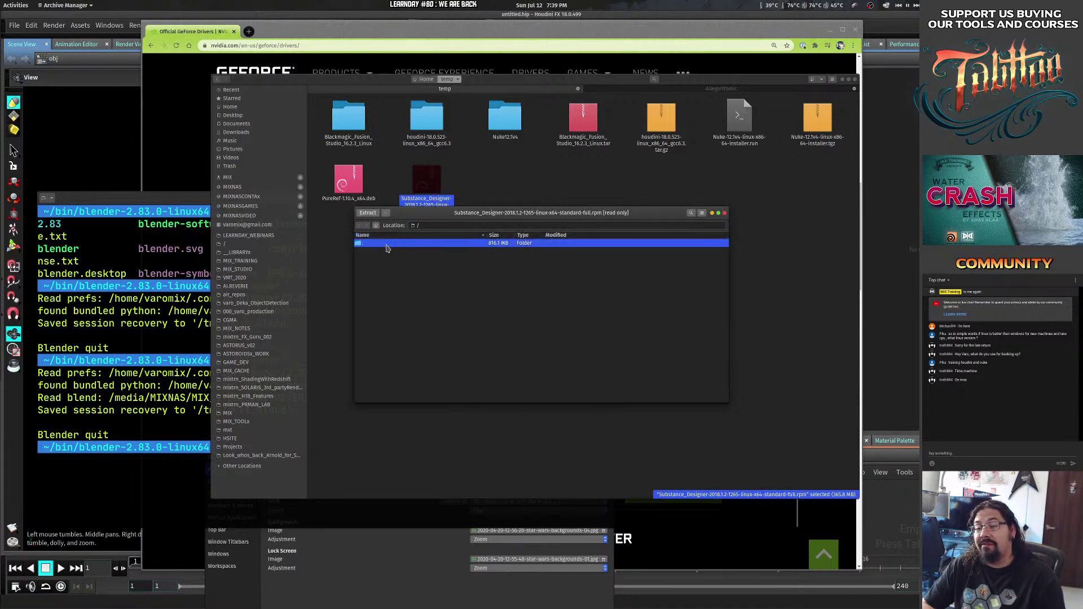
double_click(393, 243)
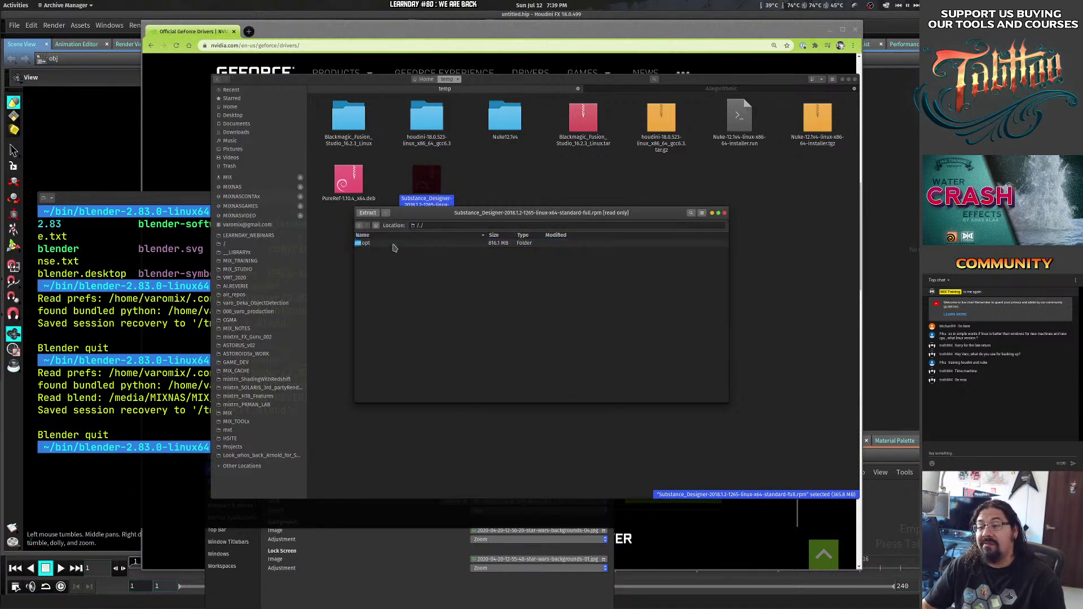
double_click(388, 246)
double_click(394, 243)
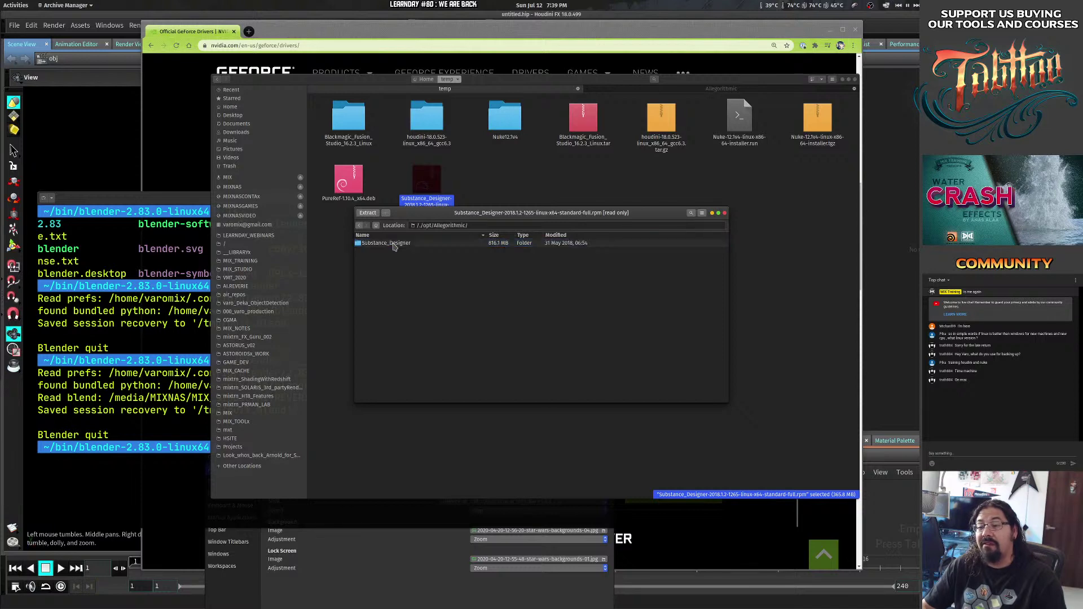
left_click(724, 213)
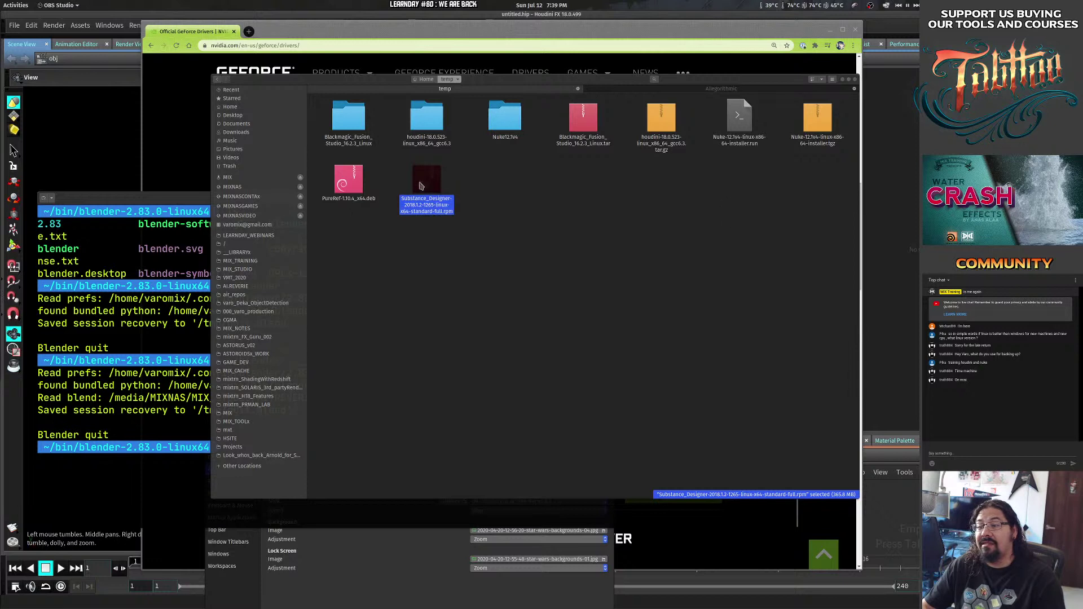
Extract the Substance Designer rpm here in the temp folder and dismiss the completion message.
right_click(421, 185)
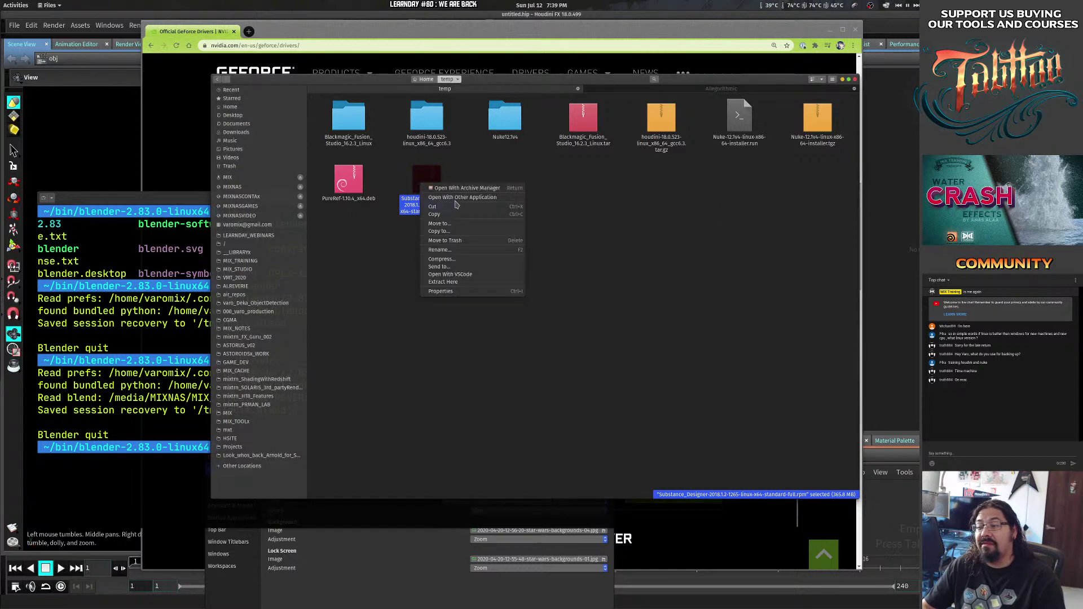
left_click(504, 287)
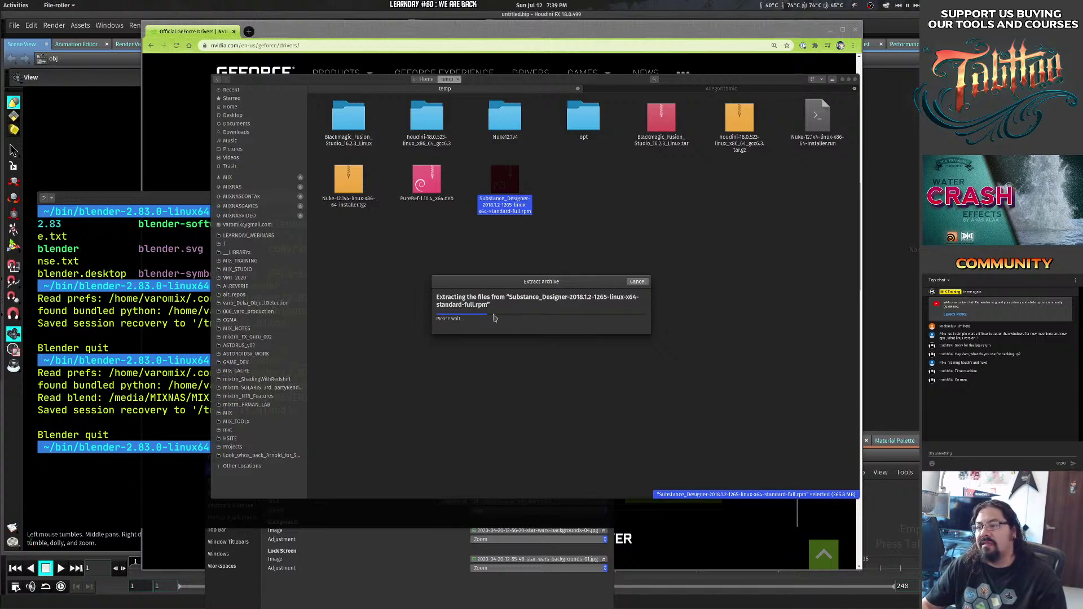
left_click_drag(509, 289, 496, 296)
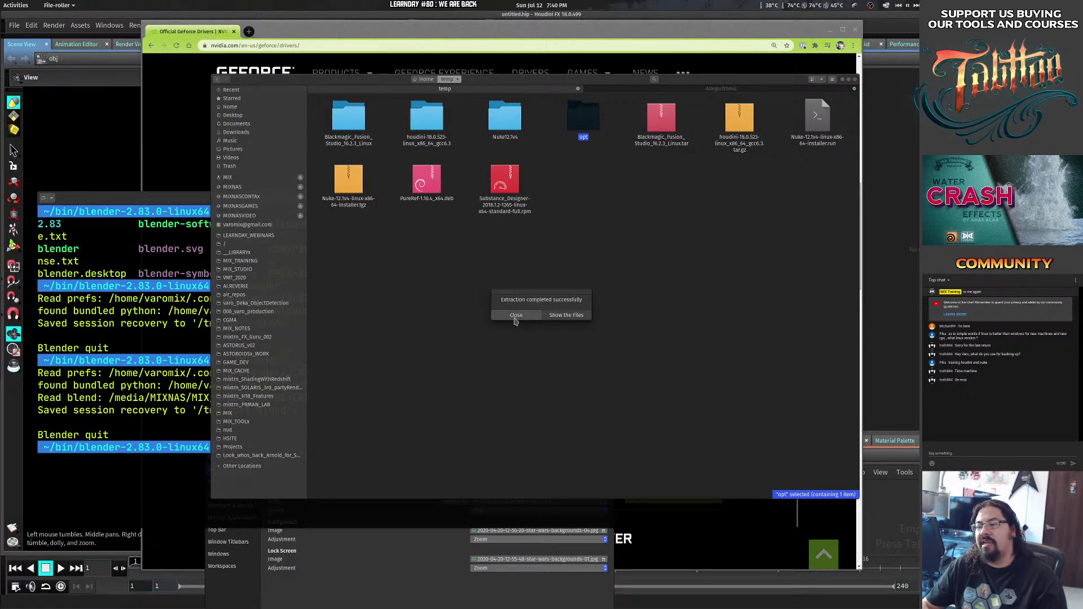
left_click(514, 315)
left_click(573, 204)
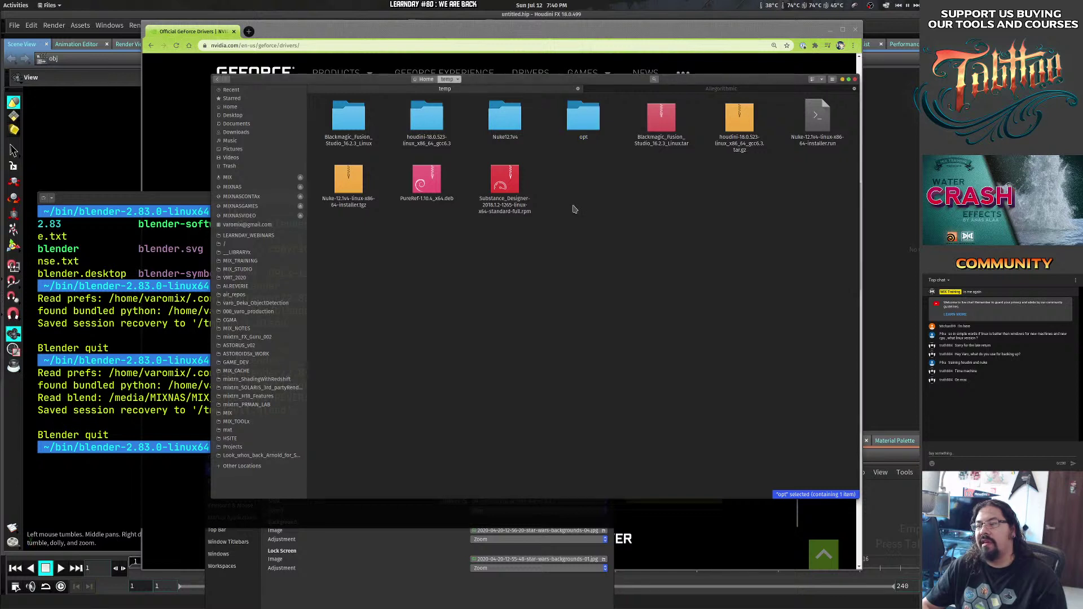
Drill into opt/Allegorithmic/Substance_Designer and select the Substance Designer executable.
double_click(580, 119)
left_click(379, 117)
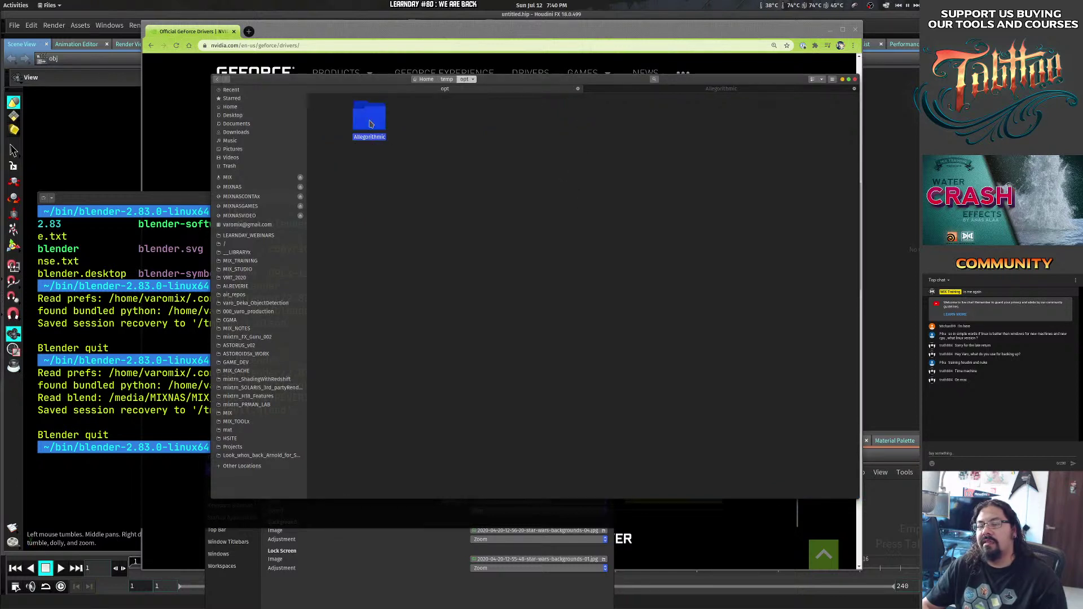
double_click(383, 119)
double_click(382, 119)
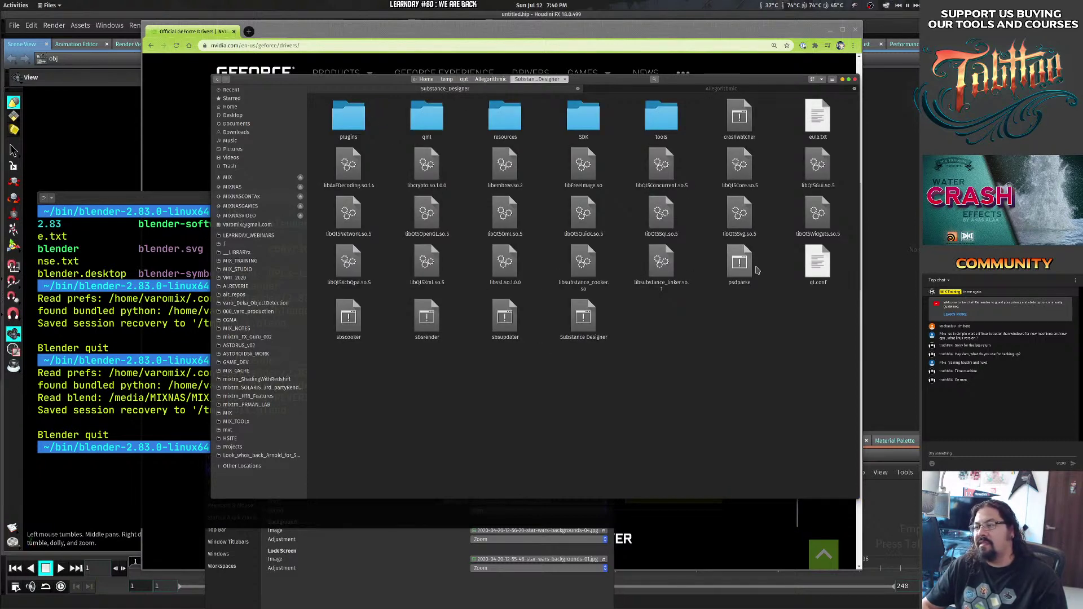
left_click(583, 323)
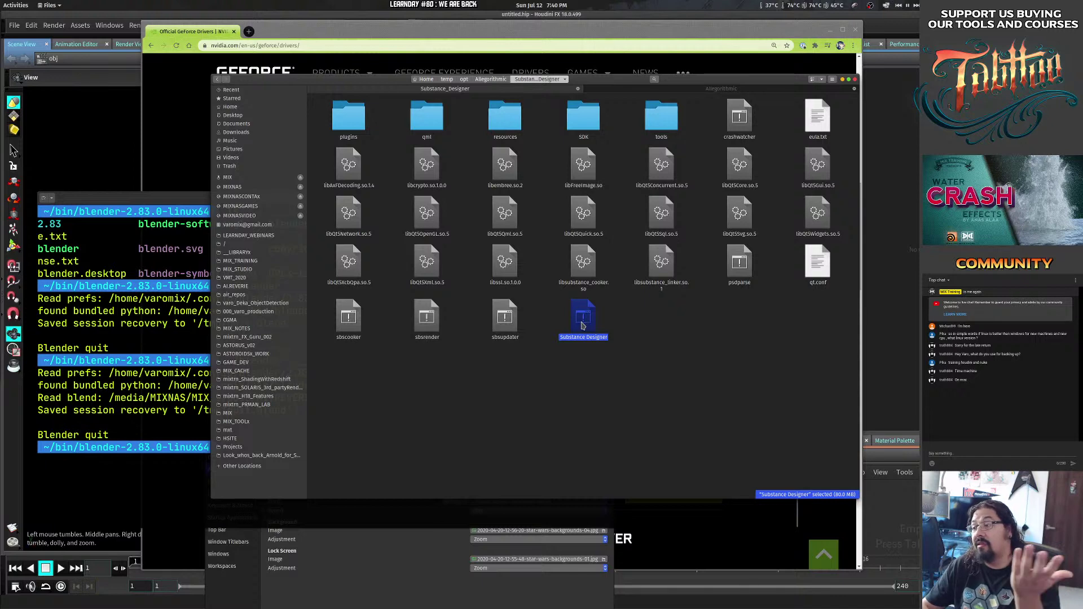
Run the Substance Designer executable and authenticate with the account password.
double_click(583, 325)
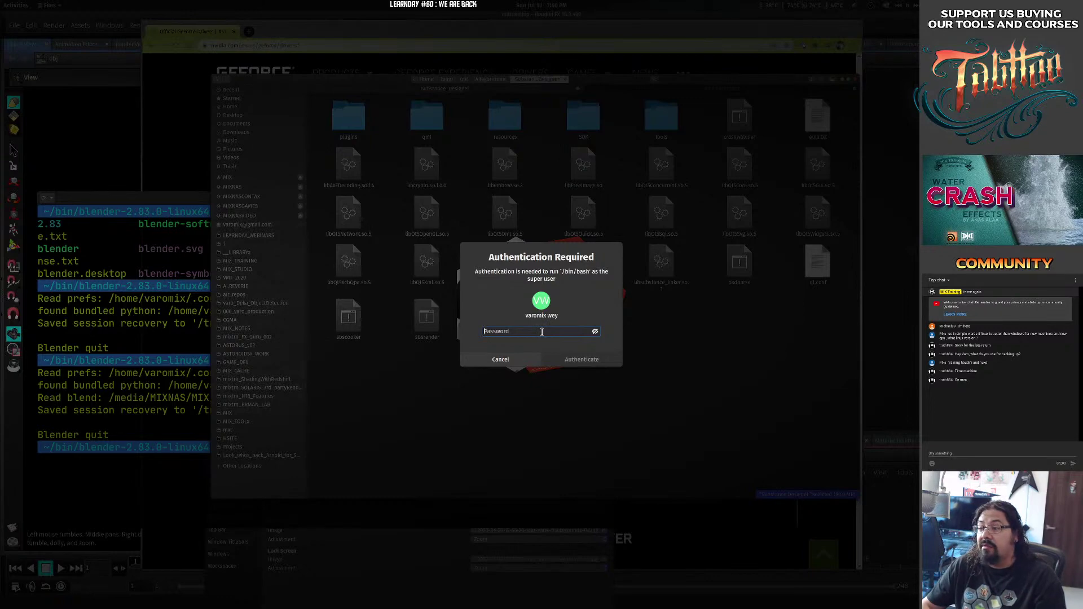
type("•")
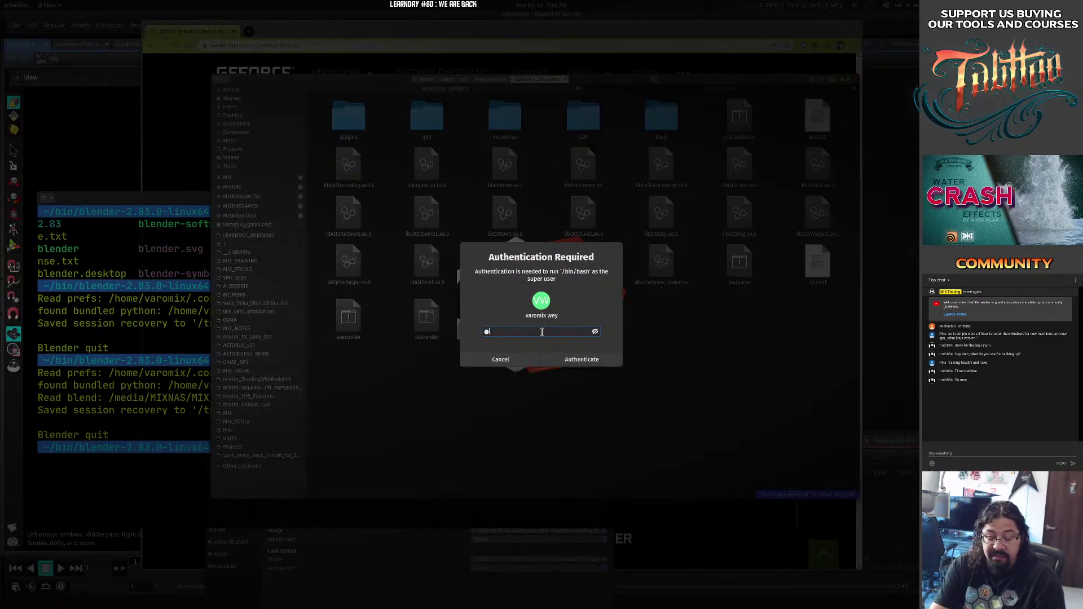
type("•••••••")
key("Return")
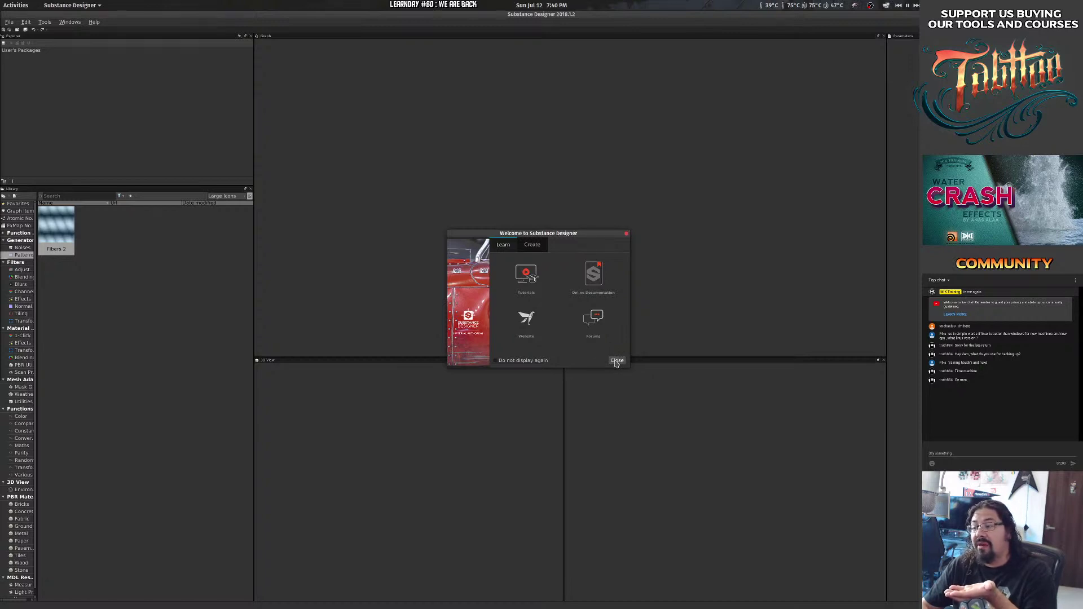
Close the Welcome dialog, widen the Library category list, and unmaximize the window.
left_click(616, 360)
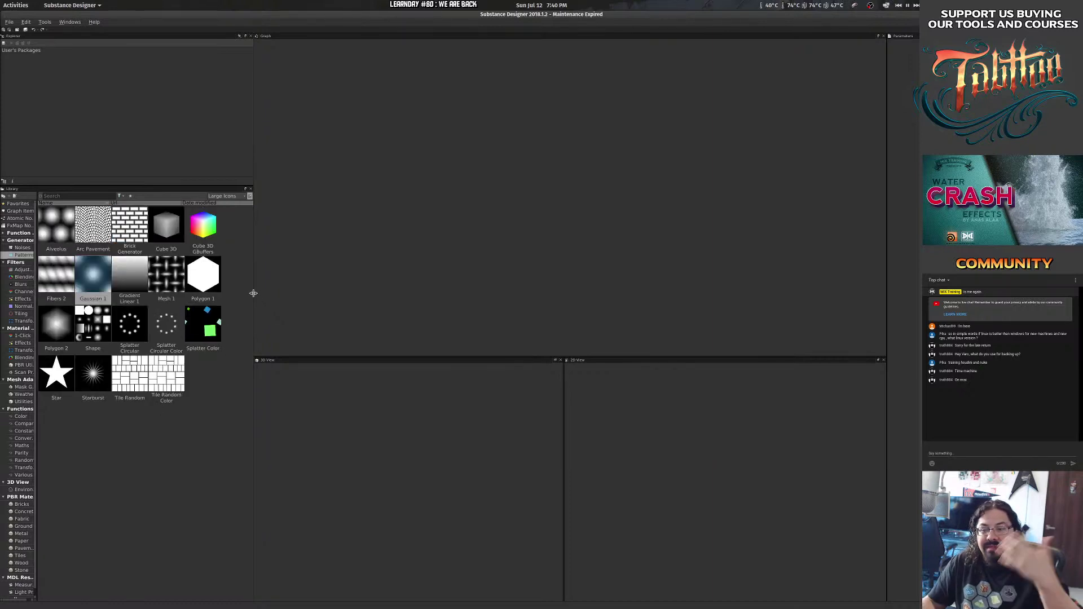
left_click_drag(36, 270, 72, 271)
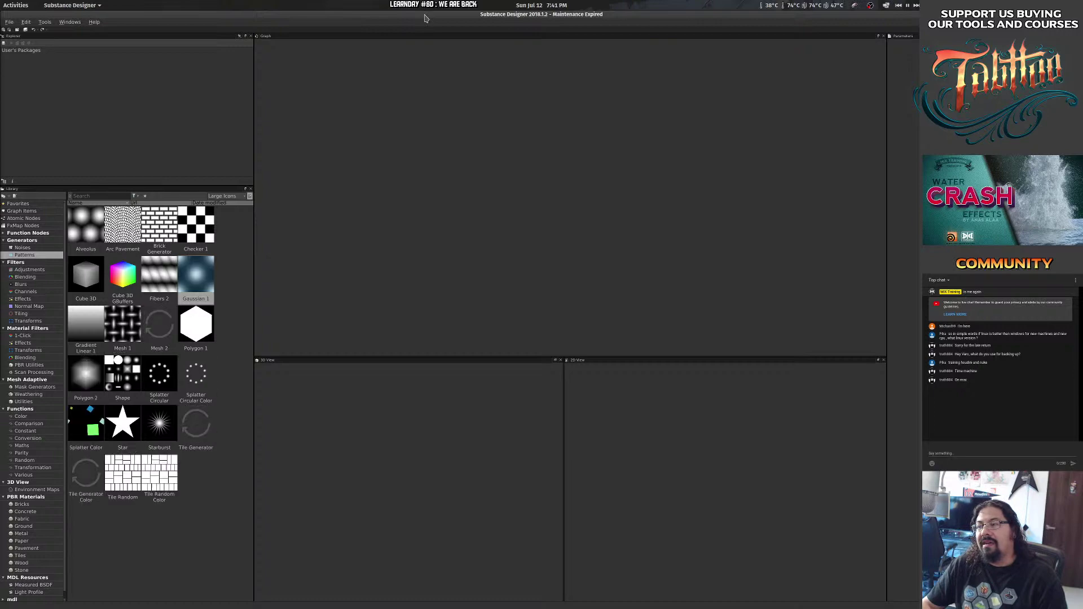
left_click_drag(425, 18, 327, 81)
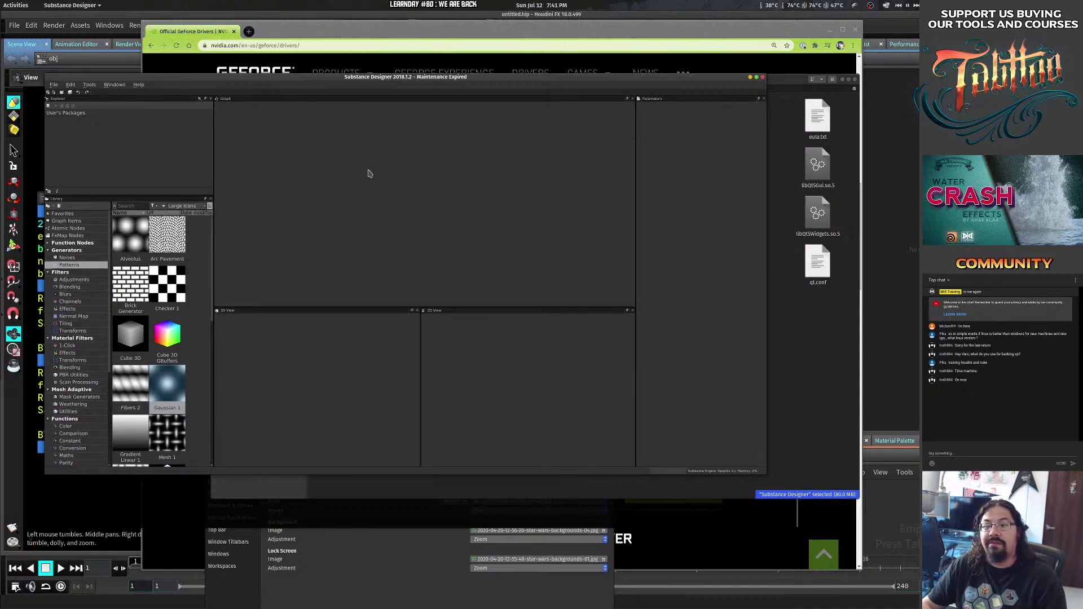
Quit Substance Designer and rubber-band select blocks of its program files to inspect them.
left_click(763, 77)
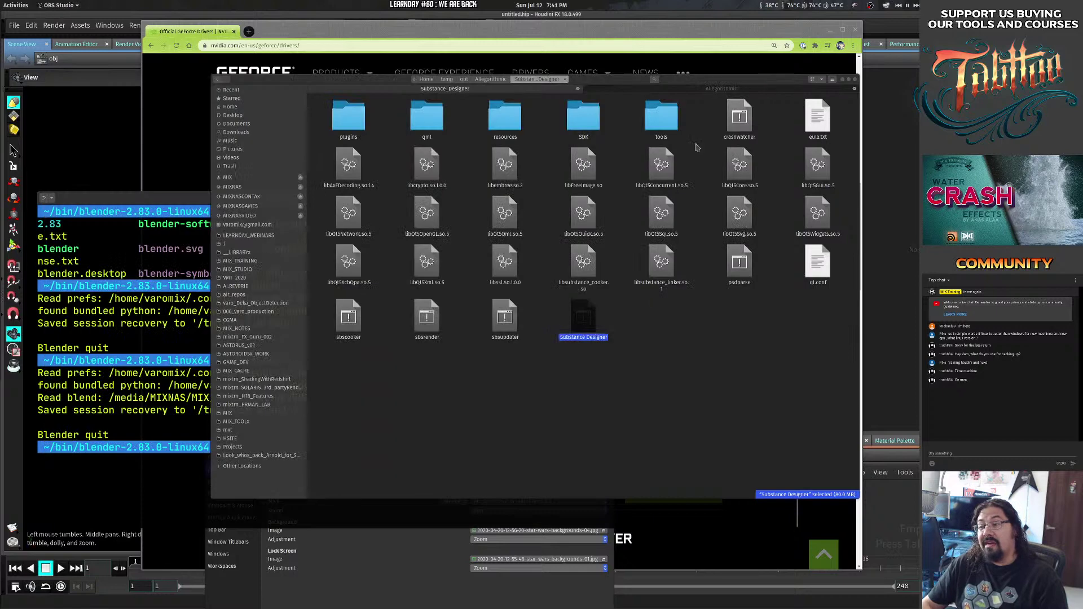
left_click_drag(460, 271, 766, 158)
left_click(668, 361)
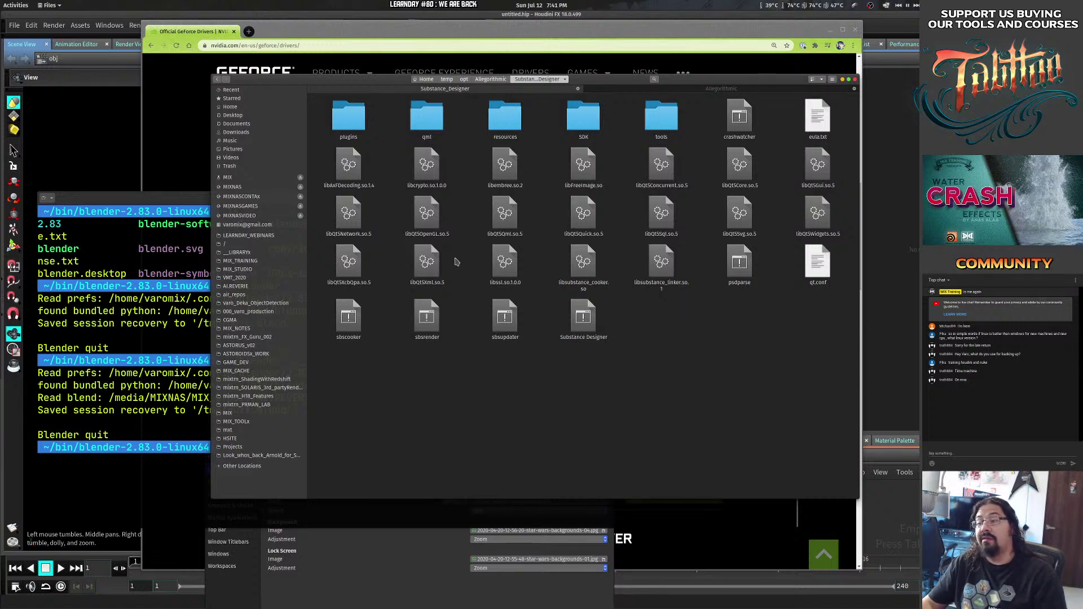
left_click_drag(460, 263, 816, 154)
left_click(702, 367)
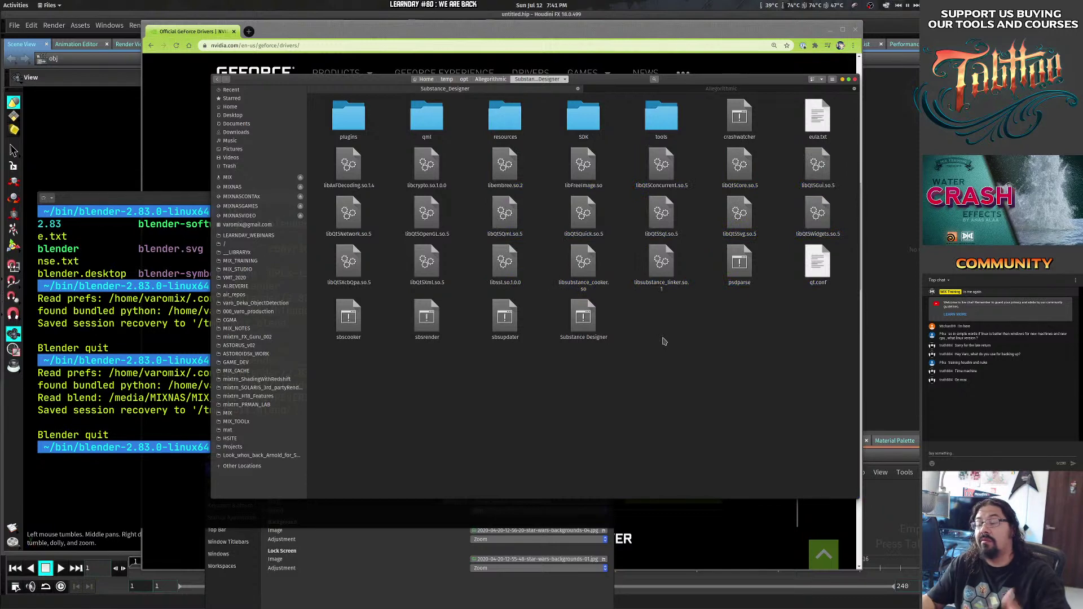
Select groups of Qt5 library files, clear the selection, and go up to Allegorithmic.
left_click_drag(322, 287, 323, 178)
left_click(782, 164)
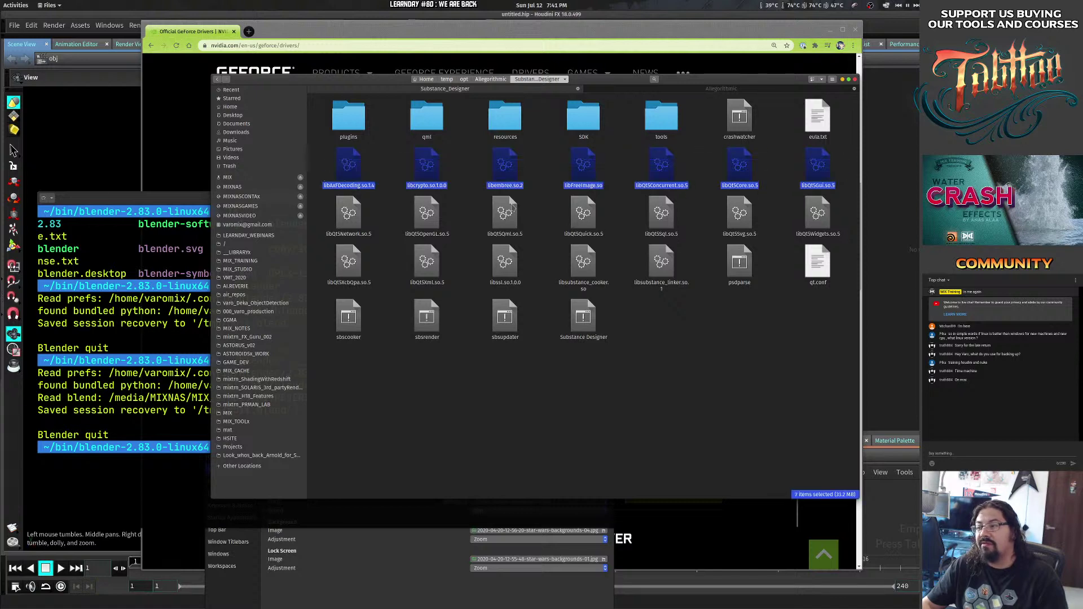
left_click_drag(624, 173, 839, 178)
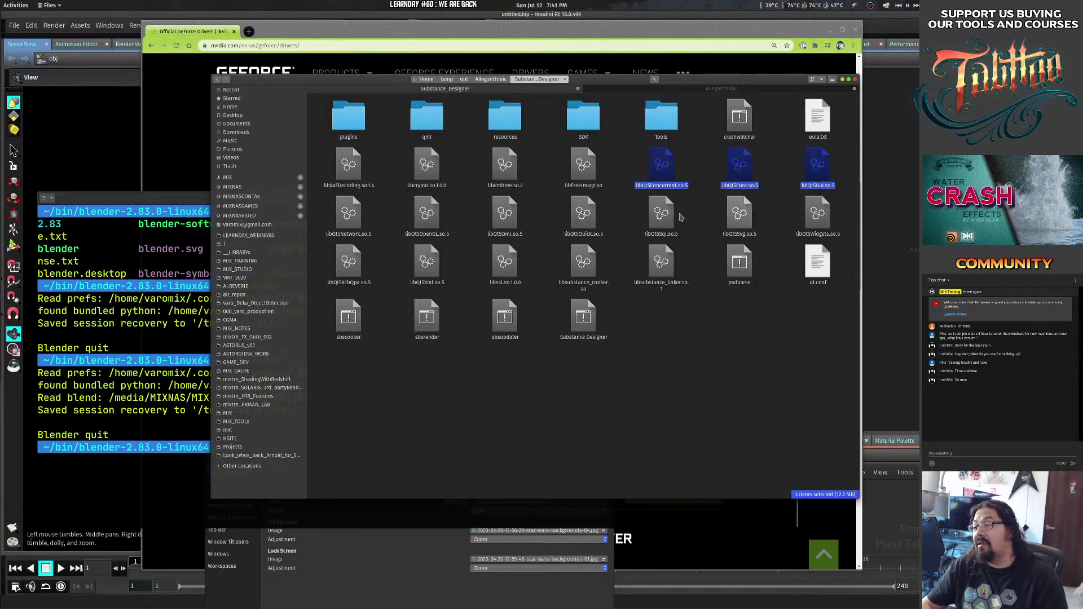
left_click_drag(623, 221, 826, 166)
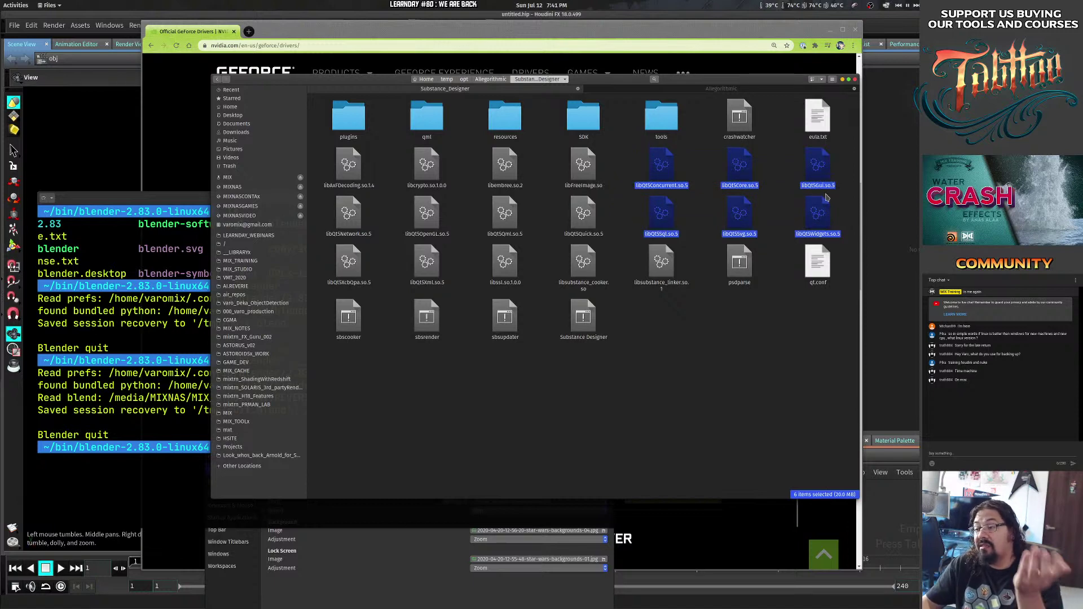
left_click(608, 375)
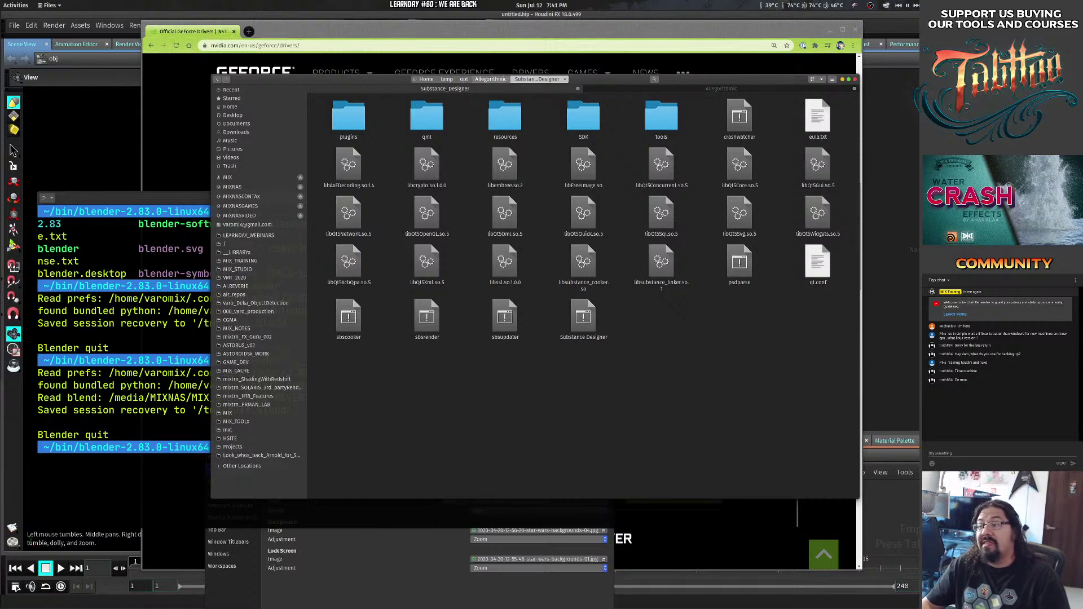
left_click(491, 79)
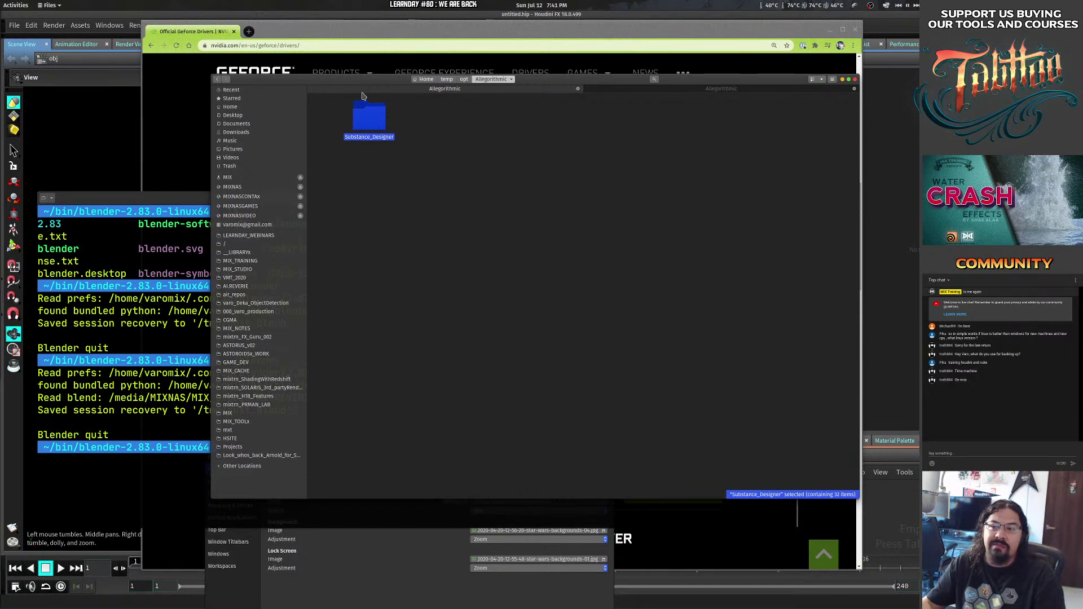
Deselect the Substance_Designer folder and bring the Blender terminal in front of Files.
left_click(375, 258)
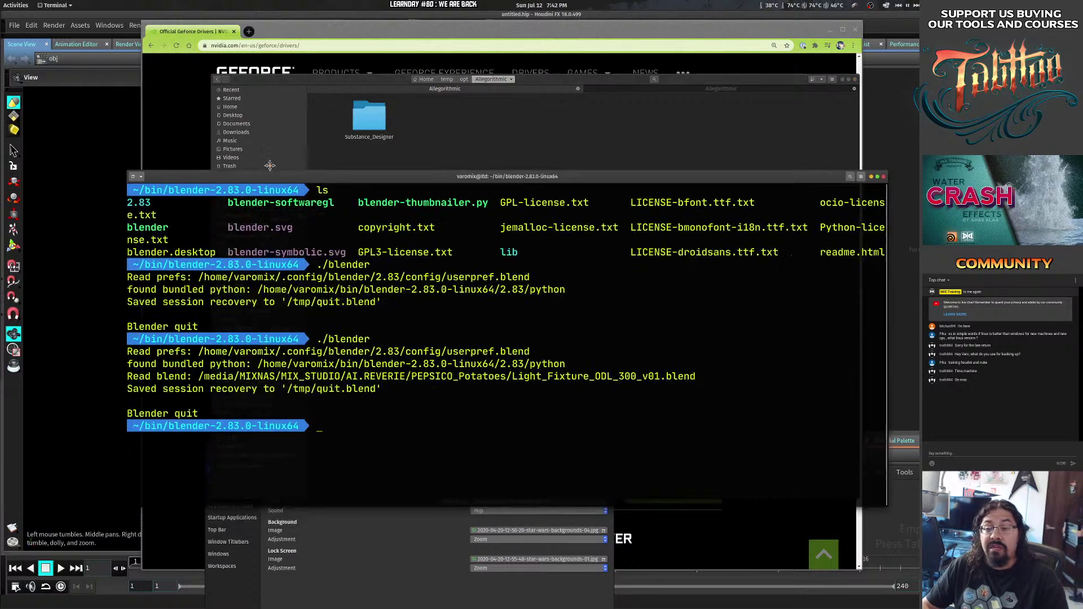
left_click_drag(169, 198, 191, 148)
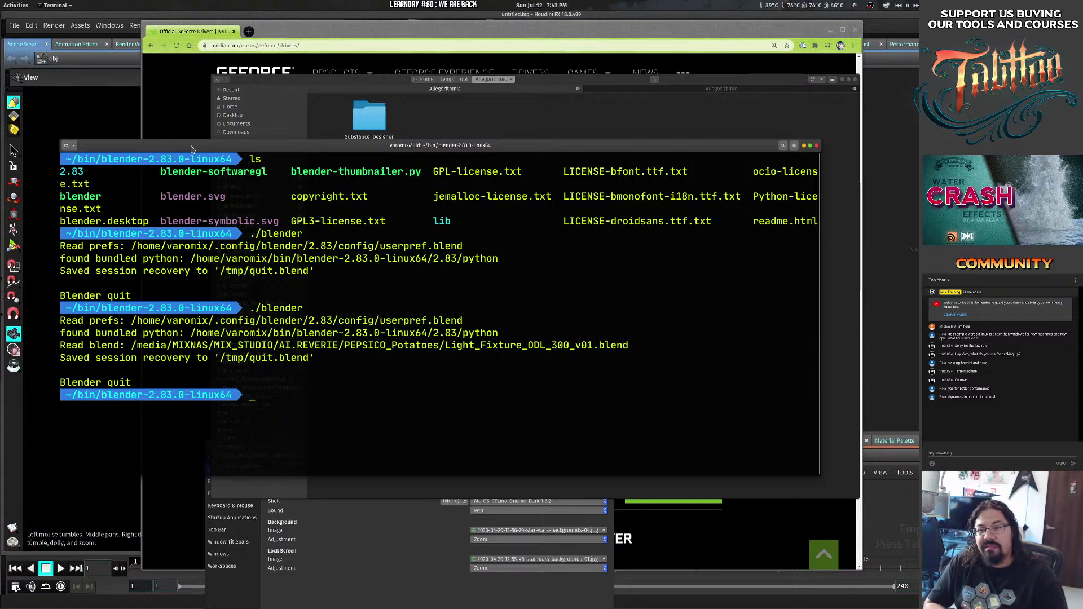
Close the terminal, shift Files left, and close Chrome's NVIDIA driver results window.
left_click(817, 146)
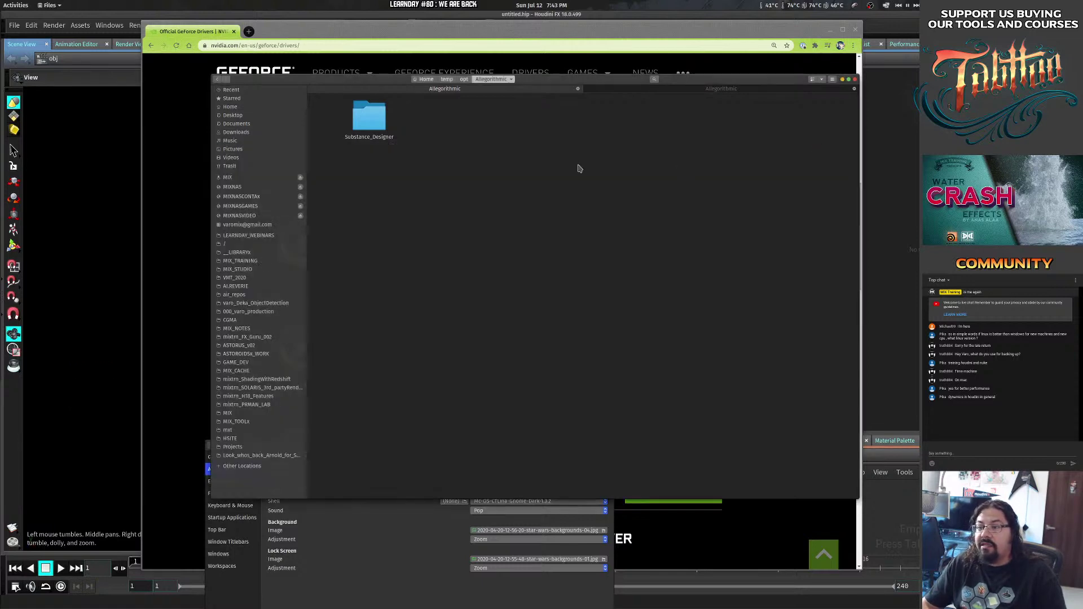
left_click_drag(562, 83, 432, 79)
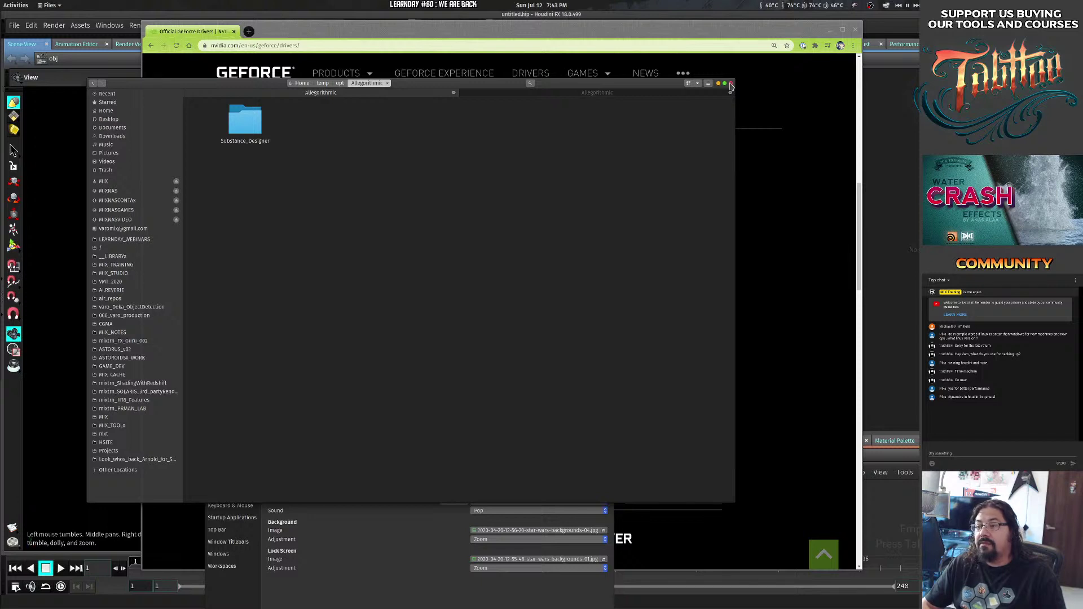
left_click(730, 85)
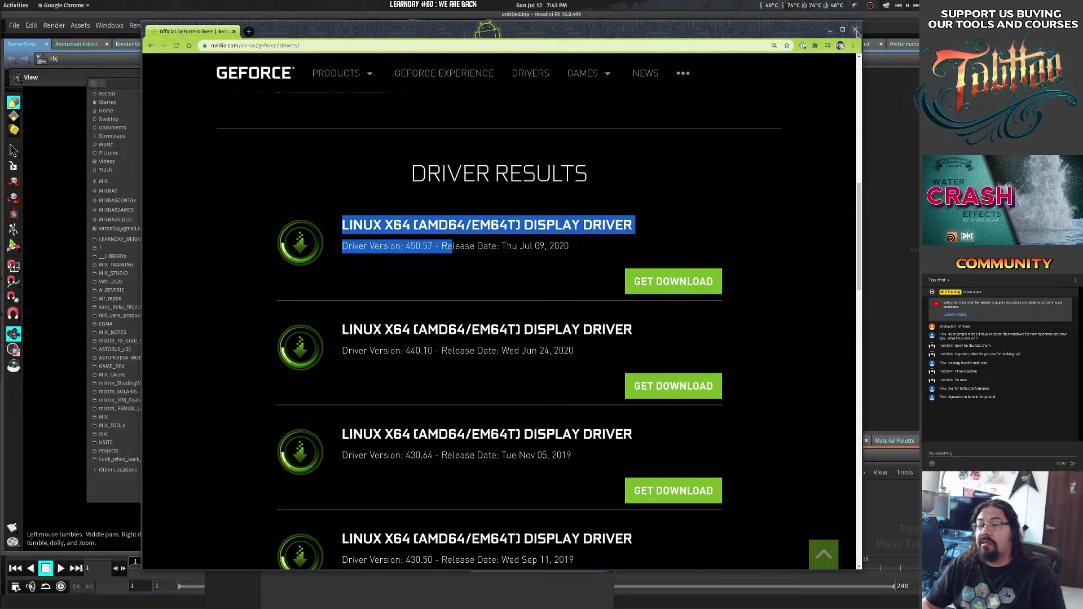
left_click(855, 30)
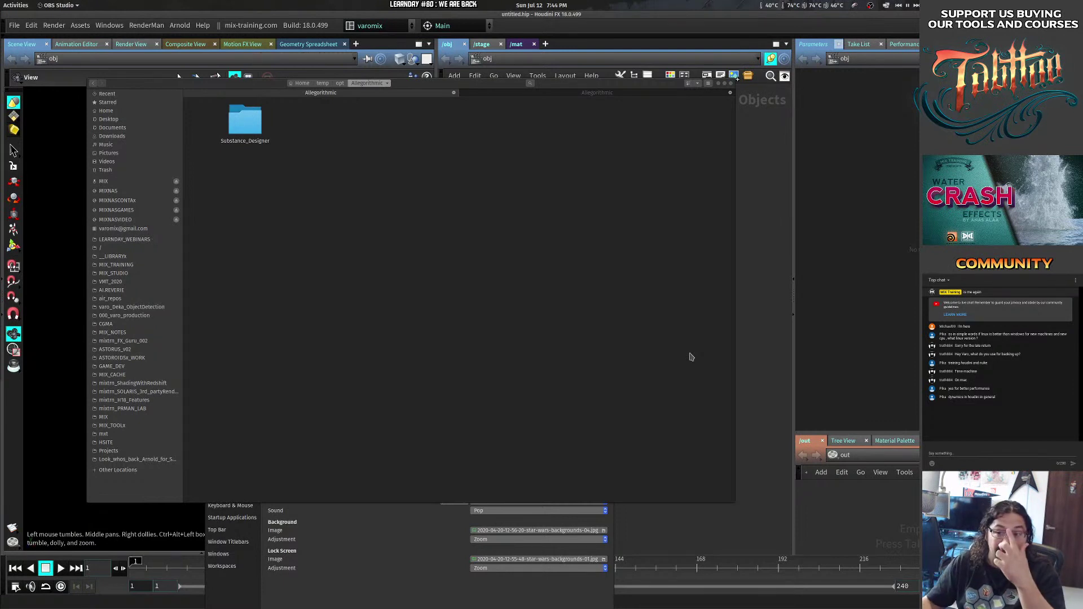
Raise the Tweaks window and review the sound themes, keeping Pop unchanged.
left_click(424, 572)
left_click(428, 343)
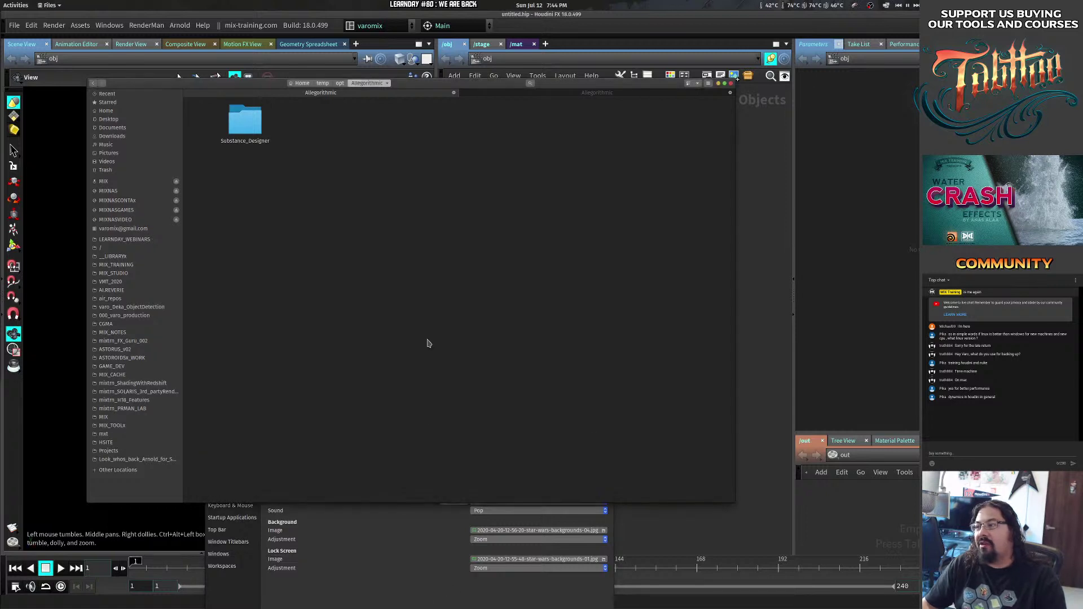
left_click(385, 545)
left_click_drag(426, 493, 432, 401)
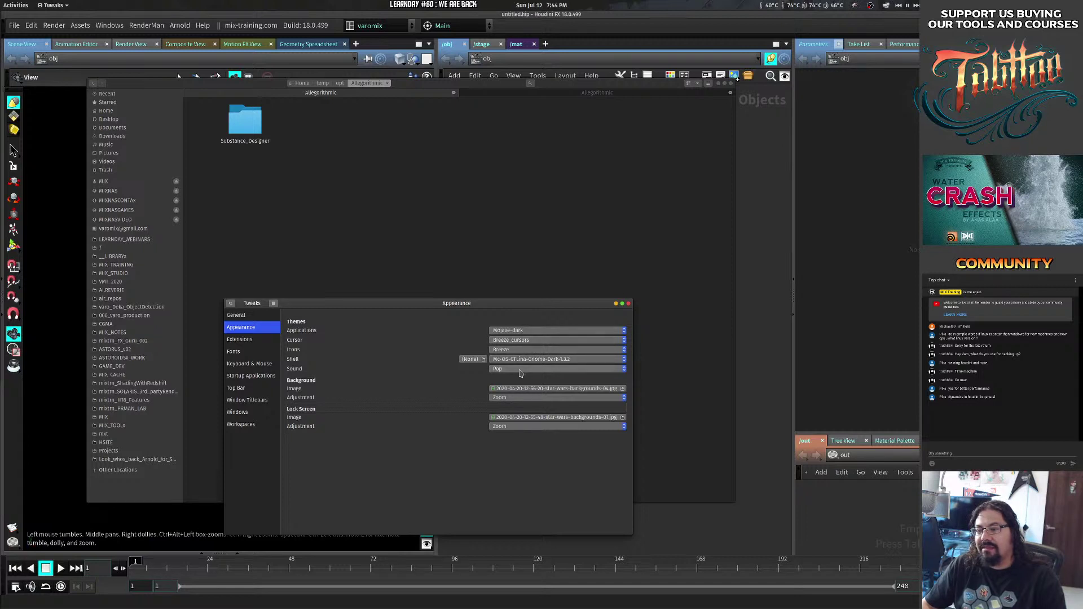
left_click(519, 373)
left_click(519, 372)
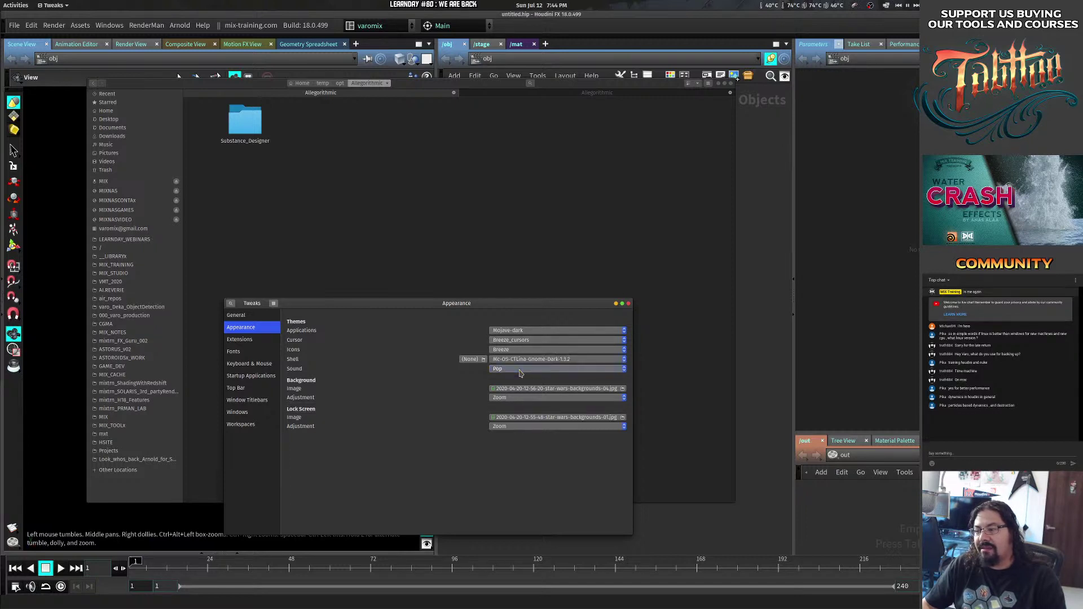
Set the Shell theme to Mojave-dark, close Tweaks, and shrink and recentre the Files window.
left_click(514, 361)
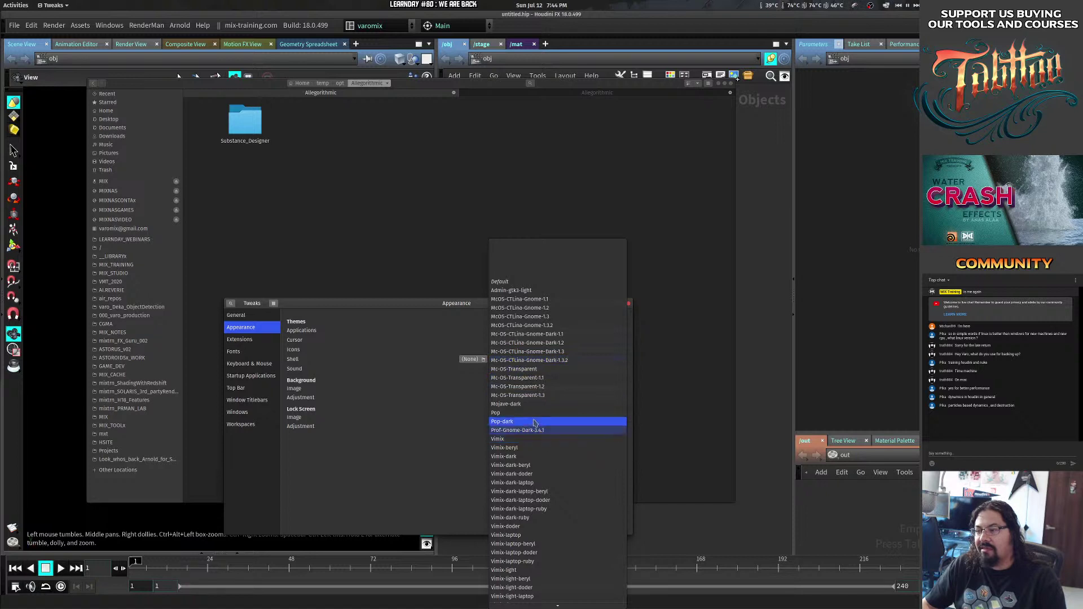
left_click(532, 403)
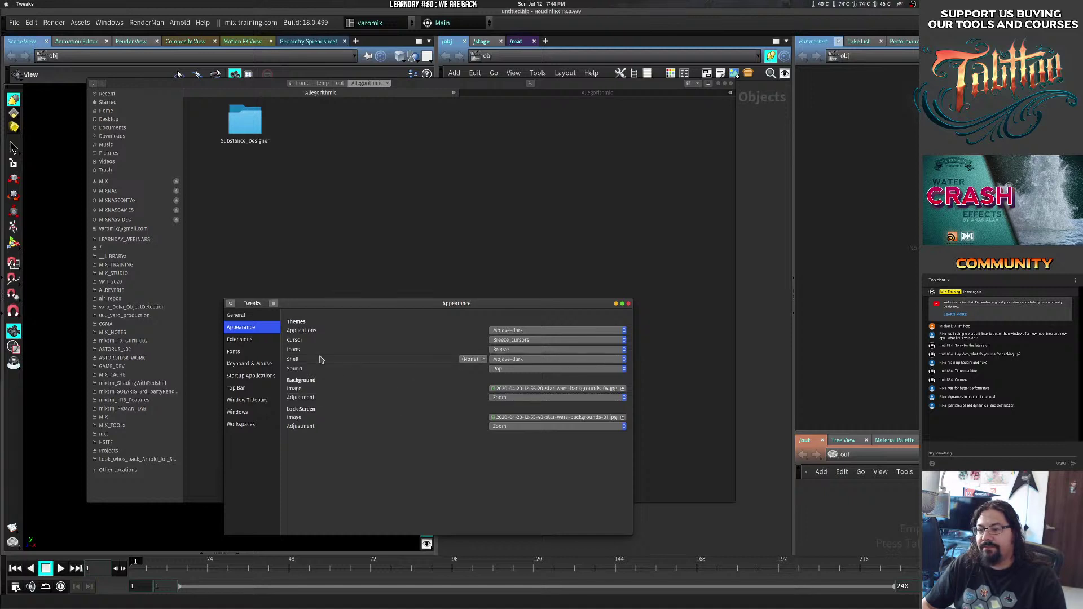
left_click_drag(590, 305, 592, 272)
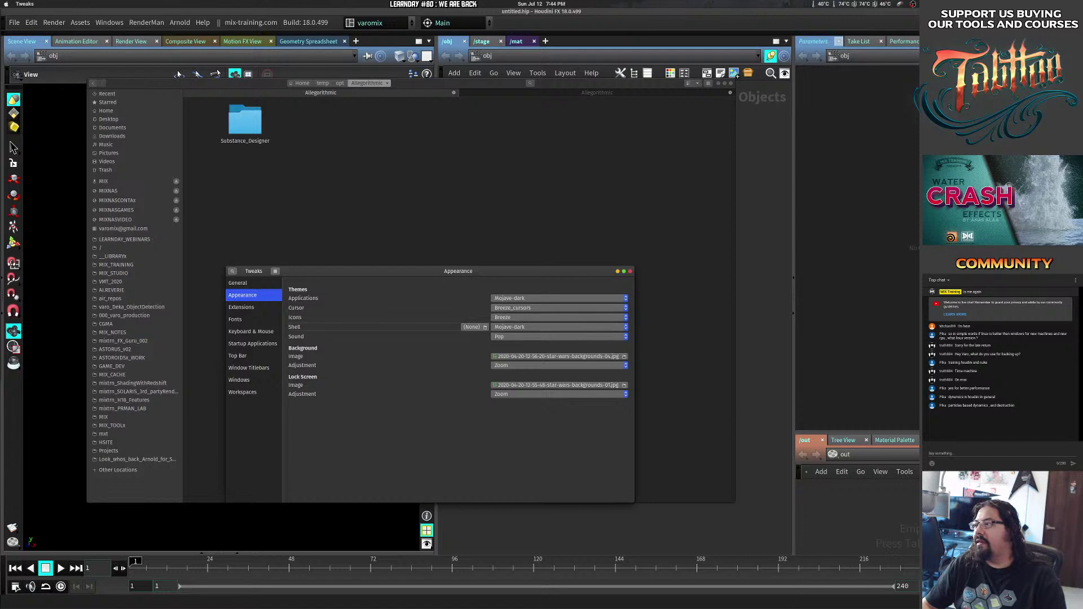
left_click(629, 271)
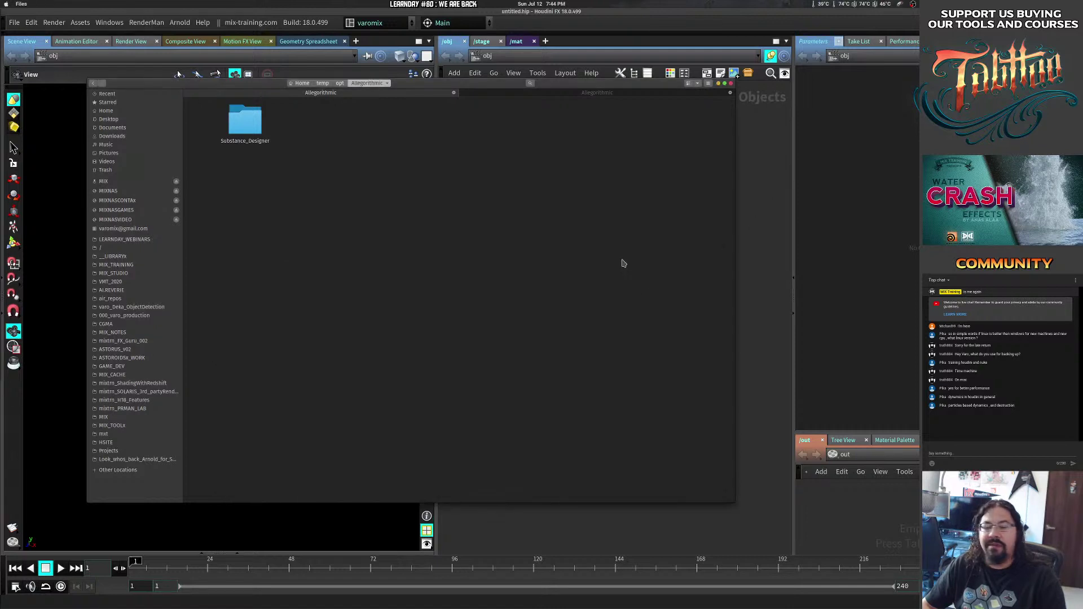
left_click_drag(648, 445, 506, 315)
left_click_drag(426, 286, 582, 352)
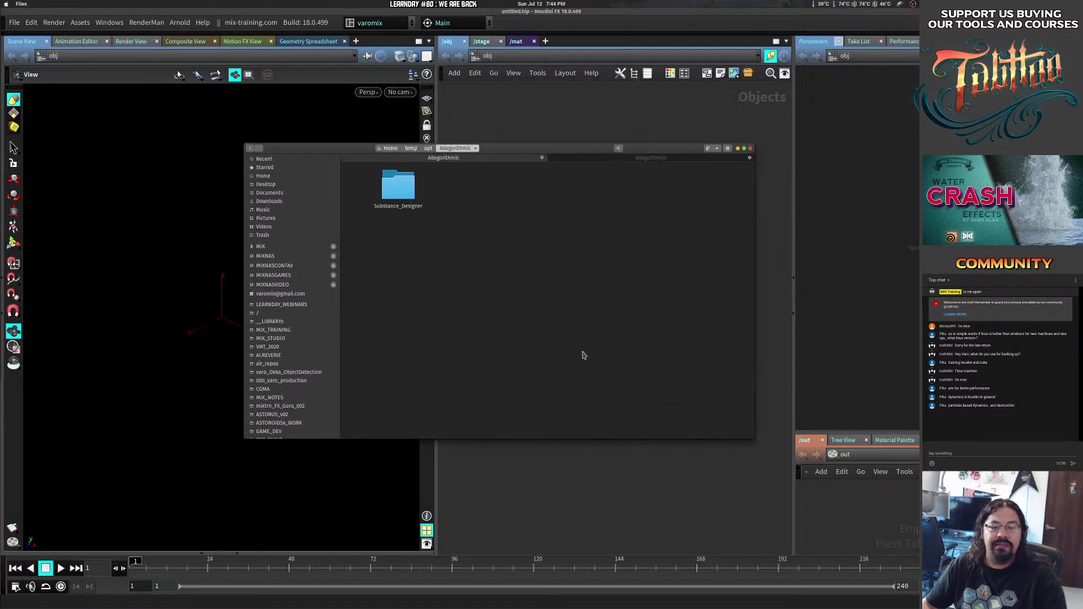